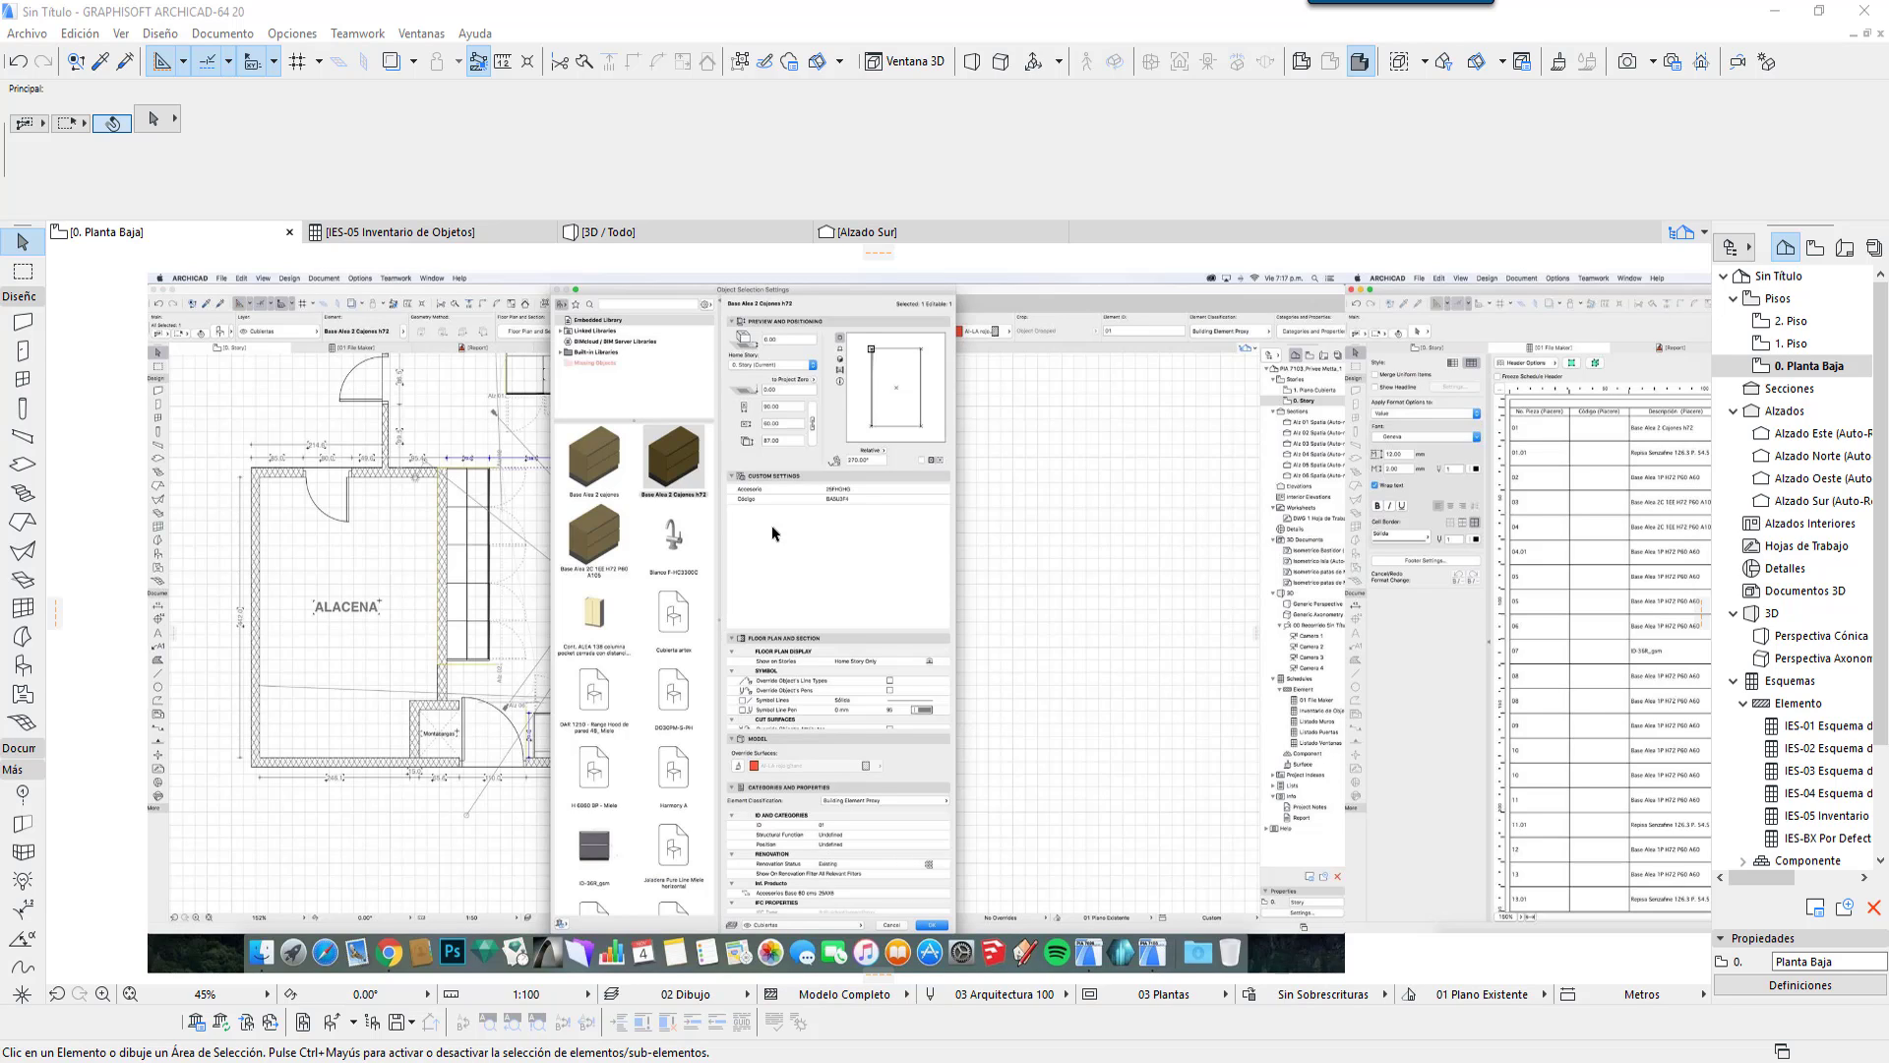
Step: Examine the Accesorio and Código custom settings in the pasted screenshot of the cabinet's object settings
{"action": "scroll", "coordinate": [760, 522], "scroll_direction": "down", "scroll_amount": 2}
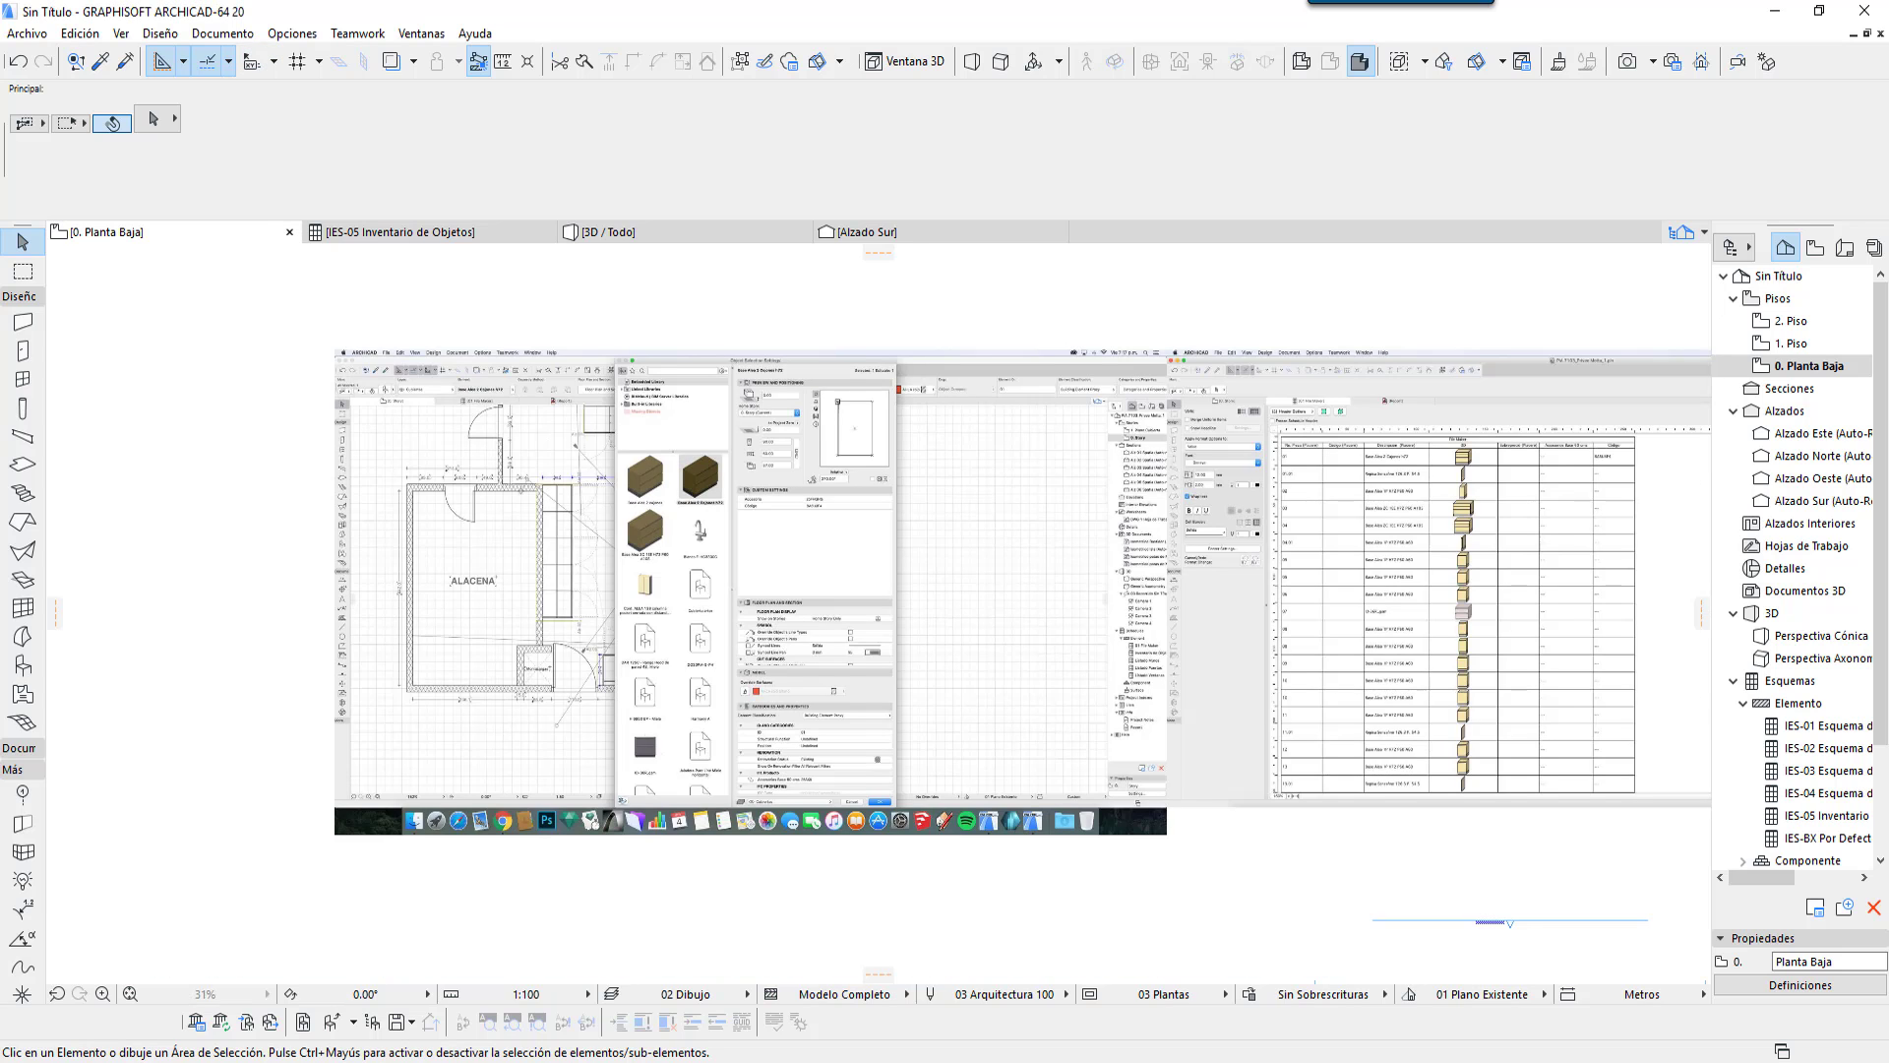
{"action": "middle_click_drag", "start_coordinate": [809, 676], "coordinate": [866, 697]}
{"action": "scroll", "coordinate": [784, 556], "scroll_direction": "up", "scroll_amount": 5}
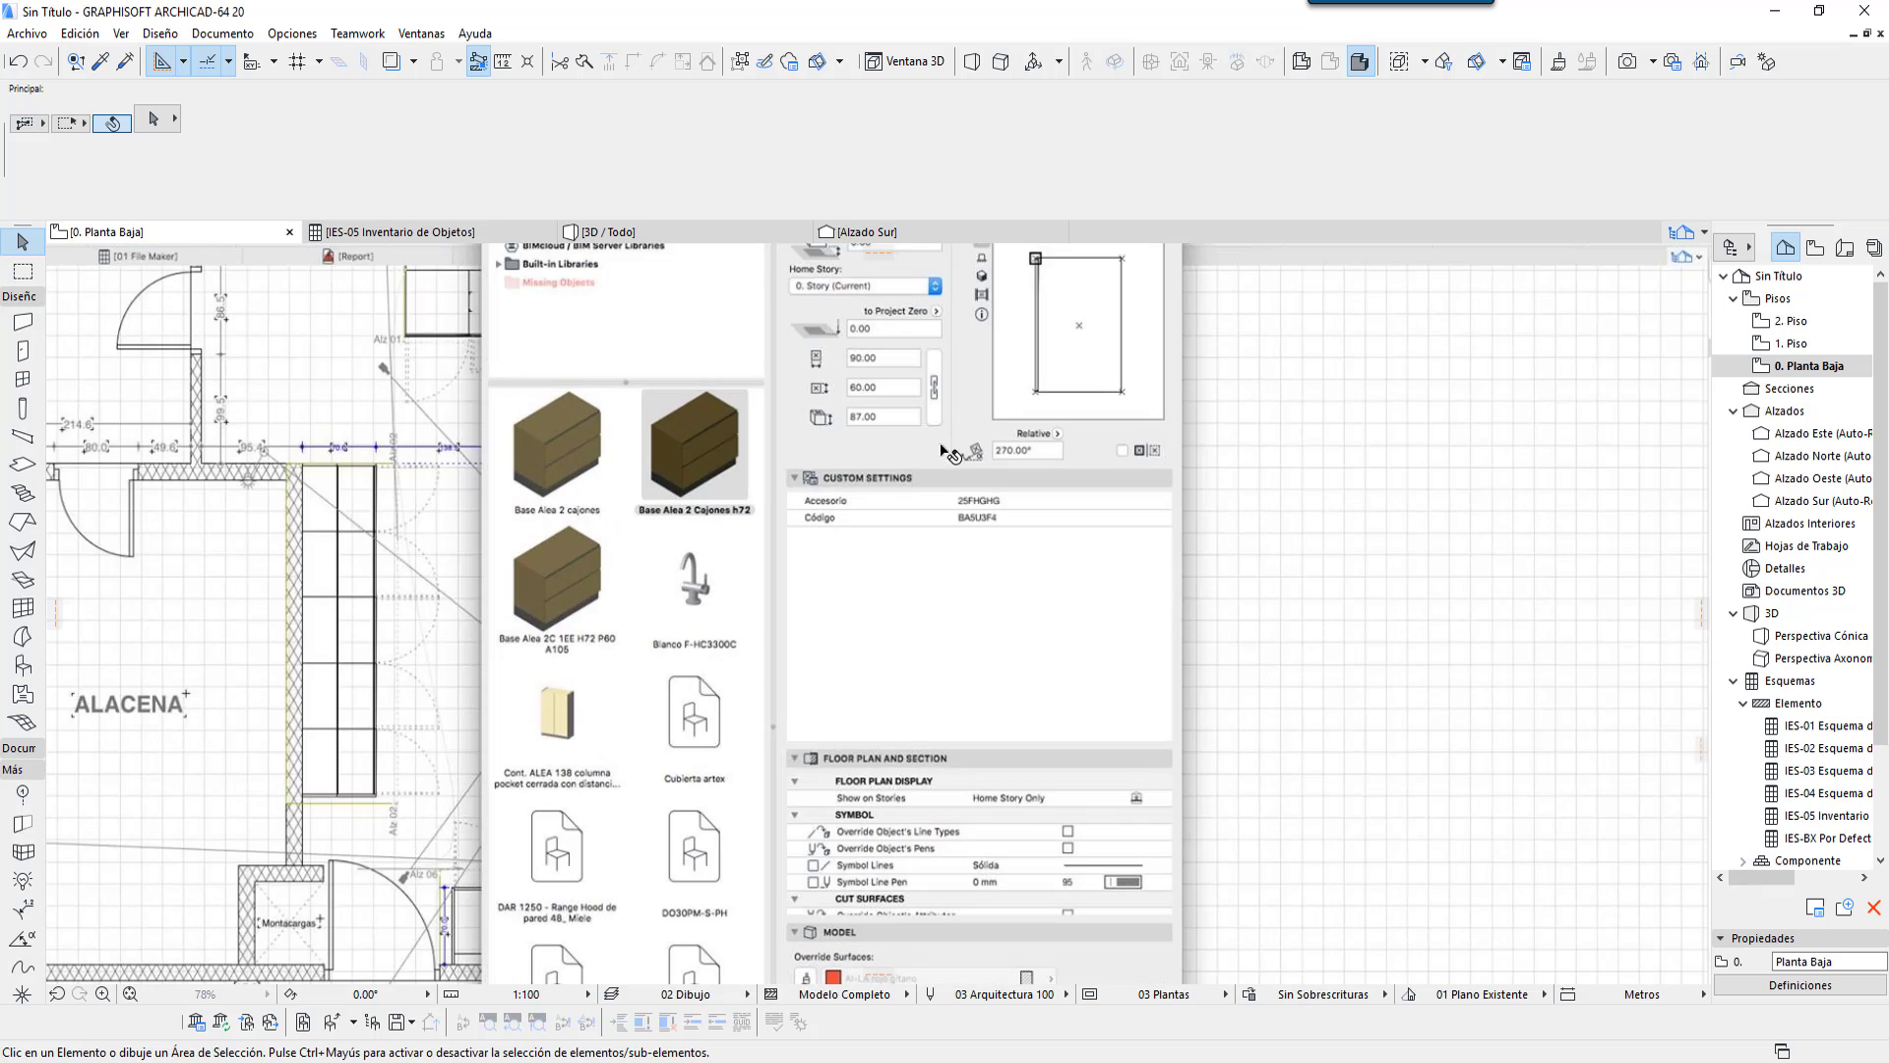
{"action": "middle_click_drag", "start_coordinate": [730, 614], "coordinate": [770, 648]}
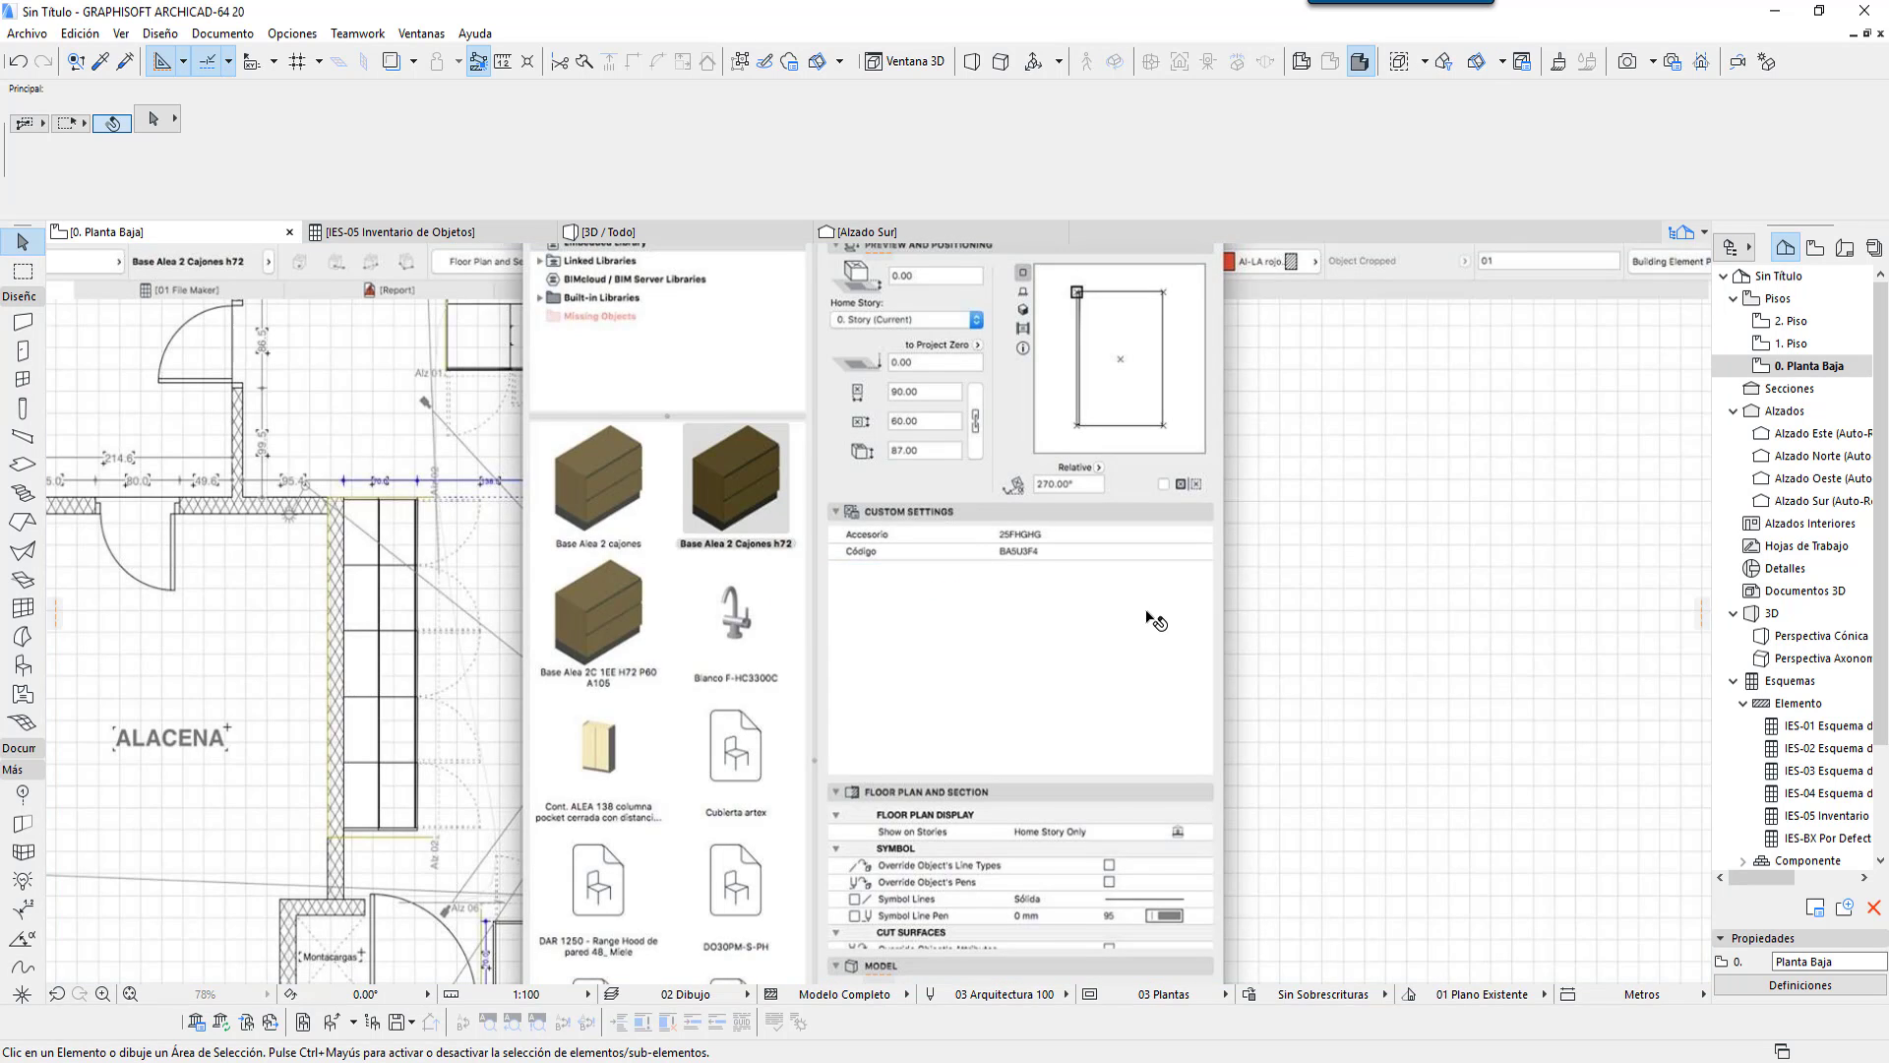
{"action": "scroll", "coordinate": [1150, 617], "scroll_direction": "up", "scroll_amount": 3}
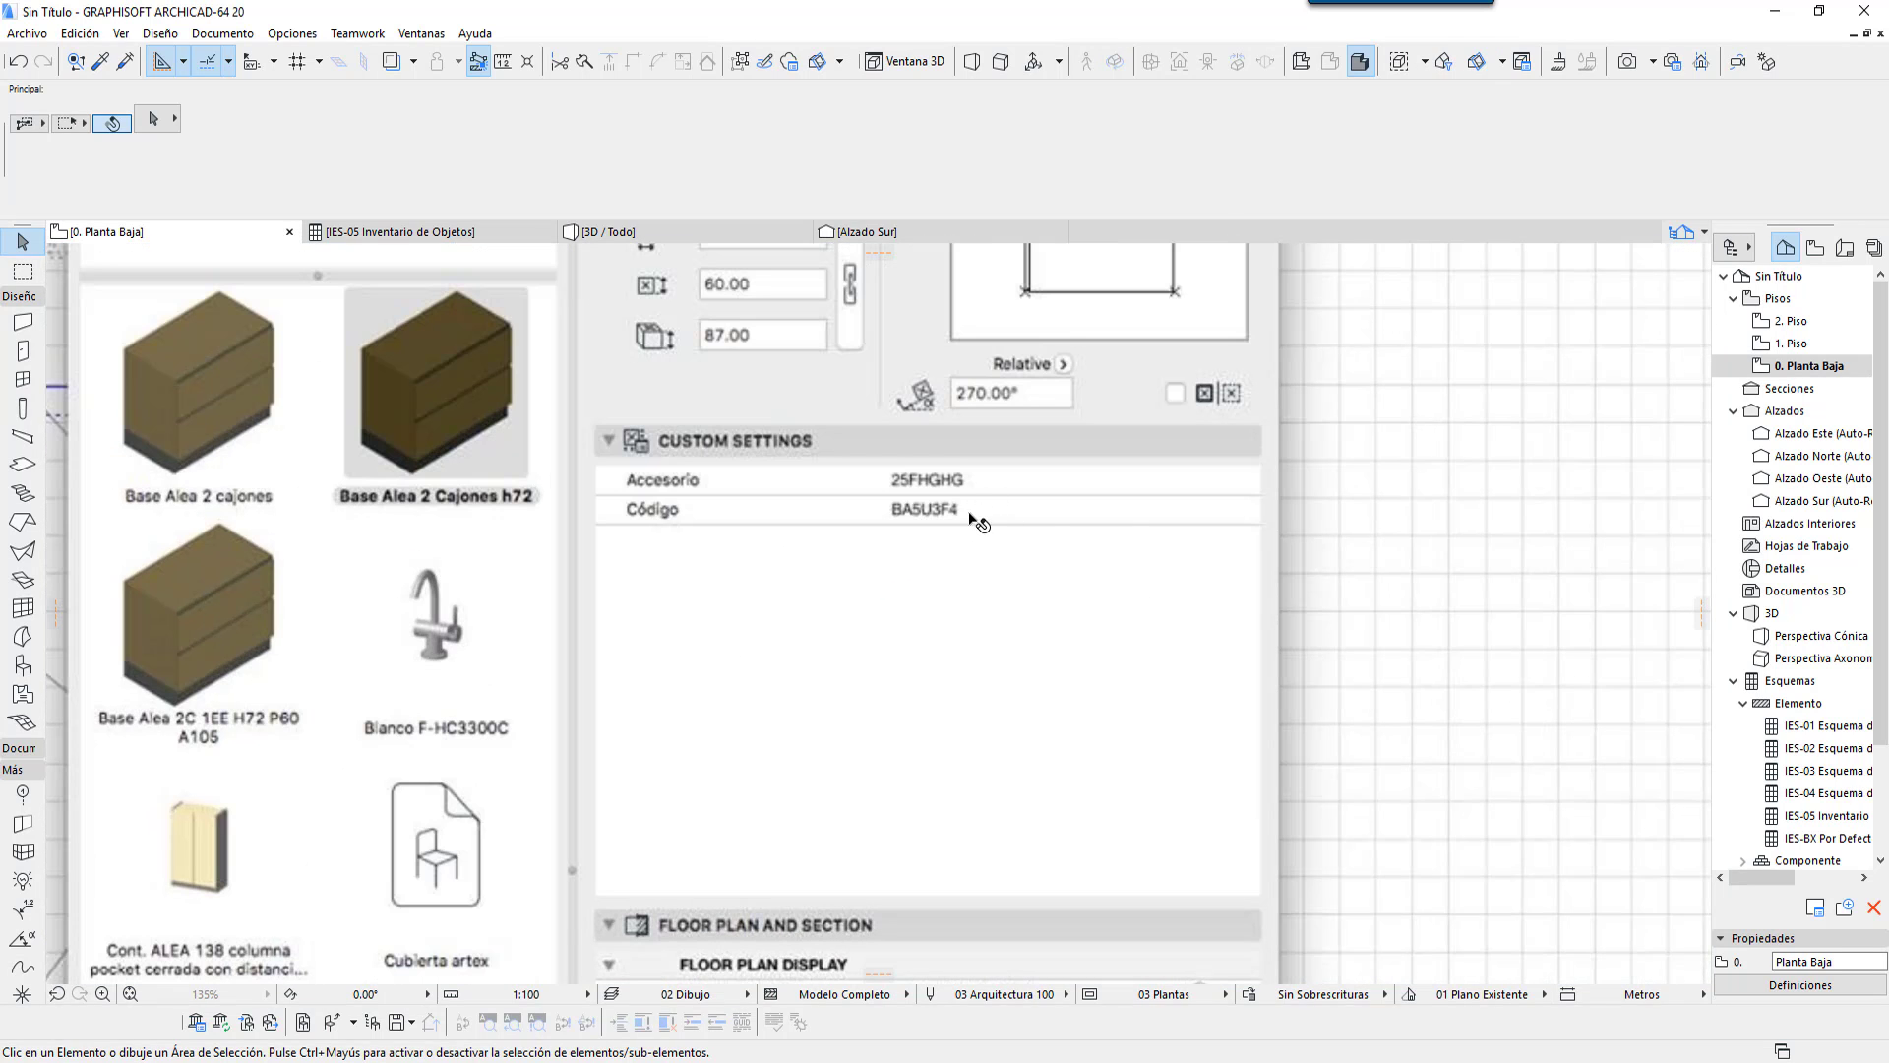
{"action": "scroll", "coordinate": [1132, 694], "scroll_direction": "down", "scroll_amount": 2}
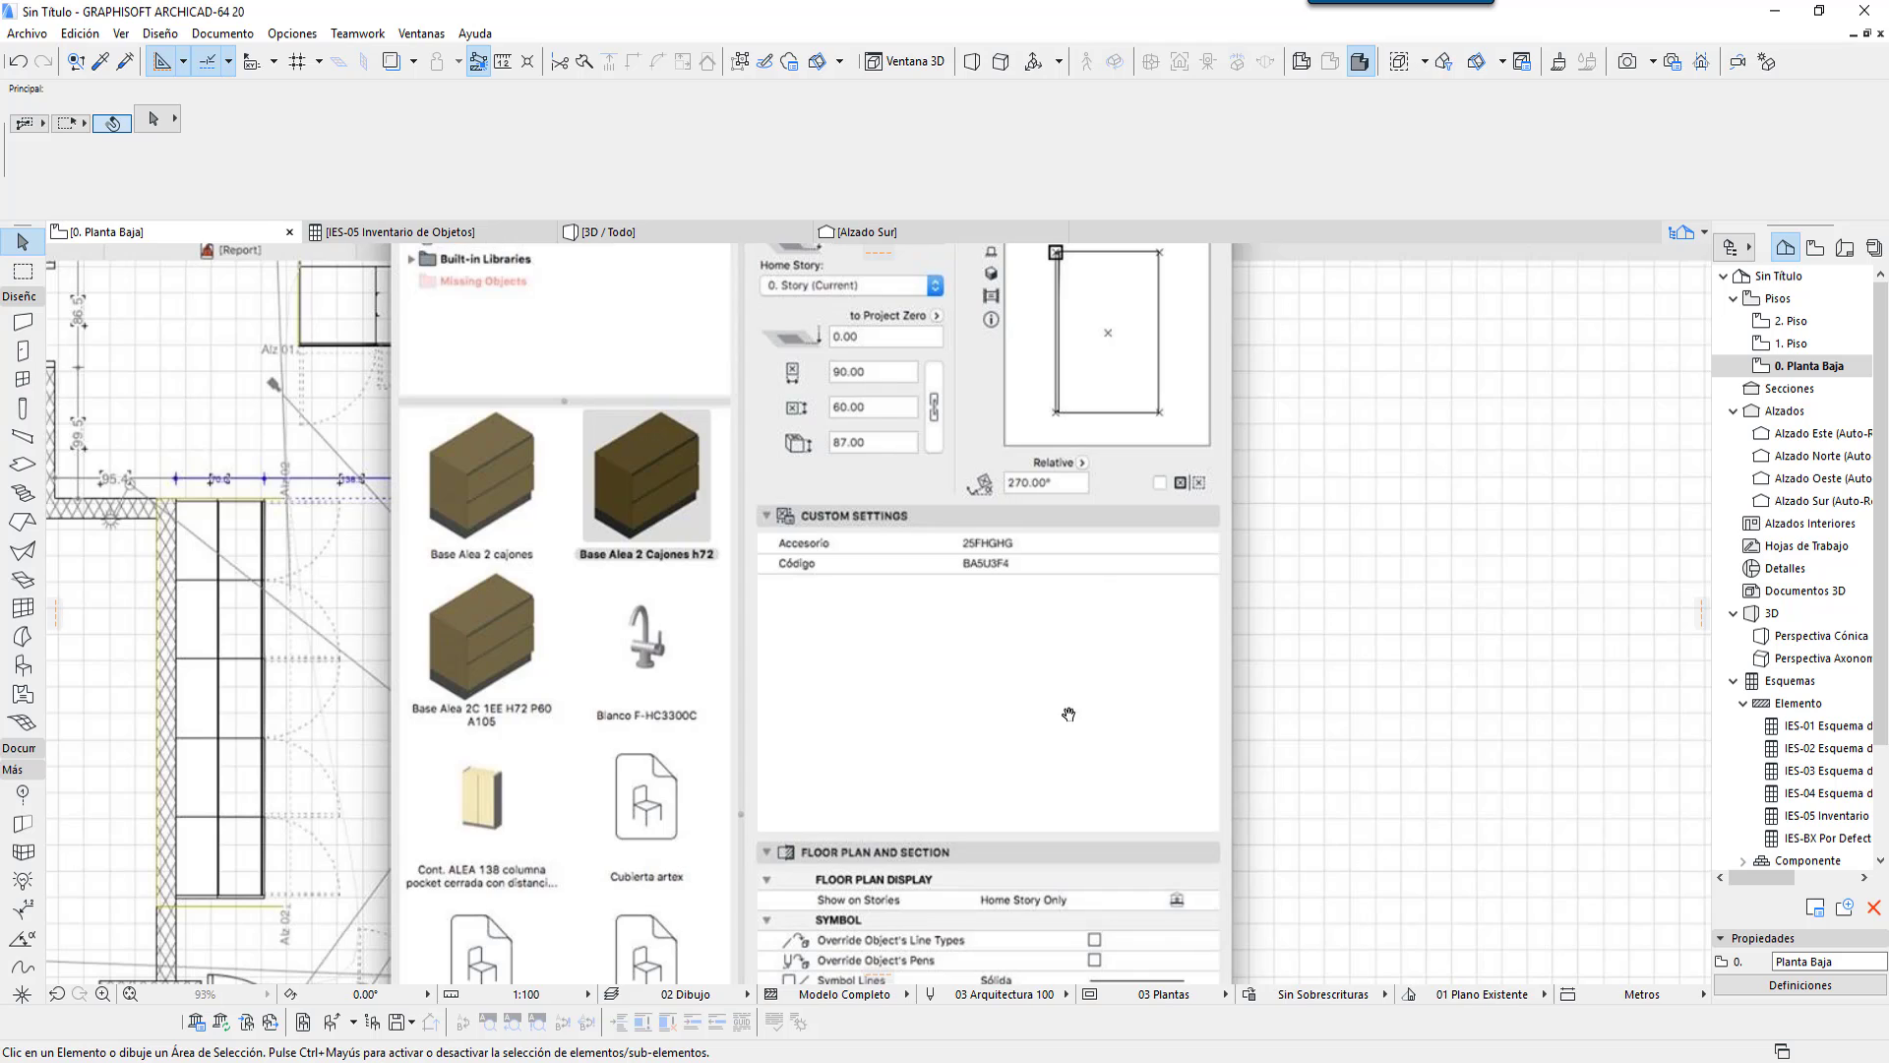
{"action": "left_click_drag", "start_coordinate": [1067, 713], "coordinate": [1015, 656]}
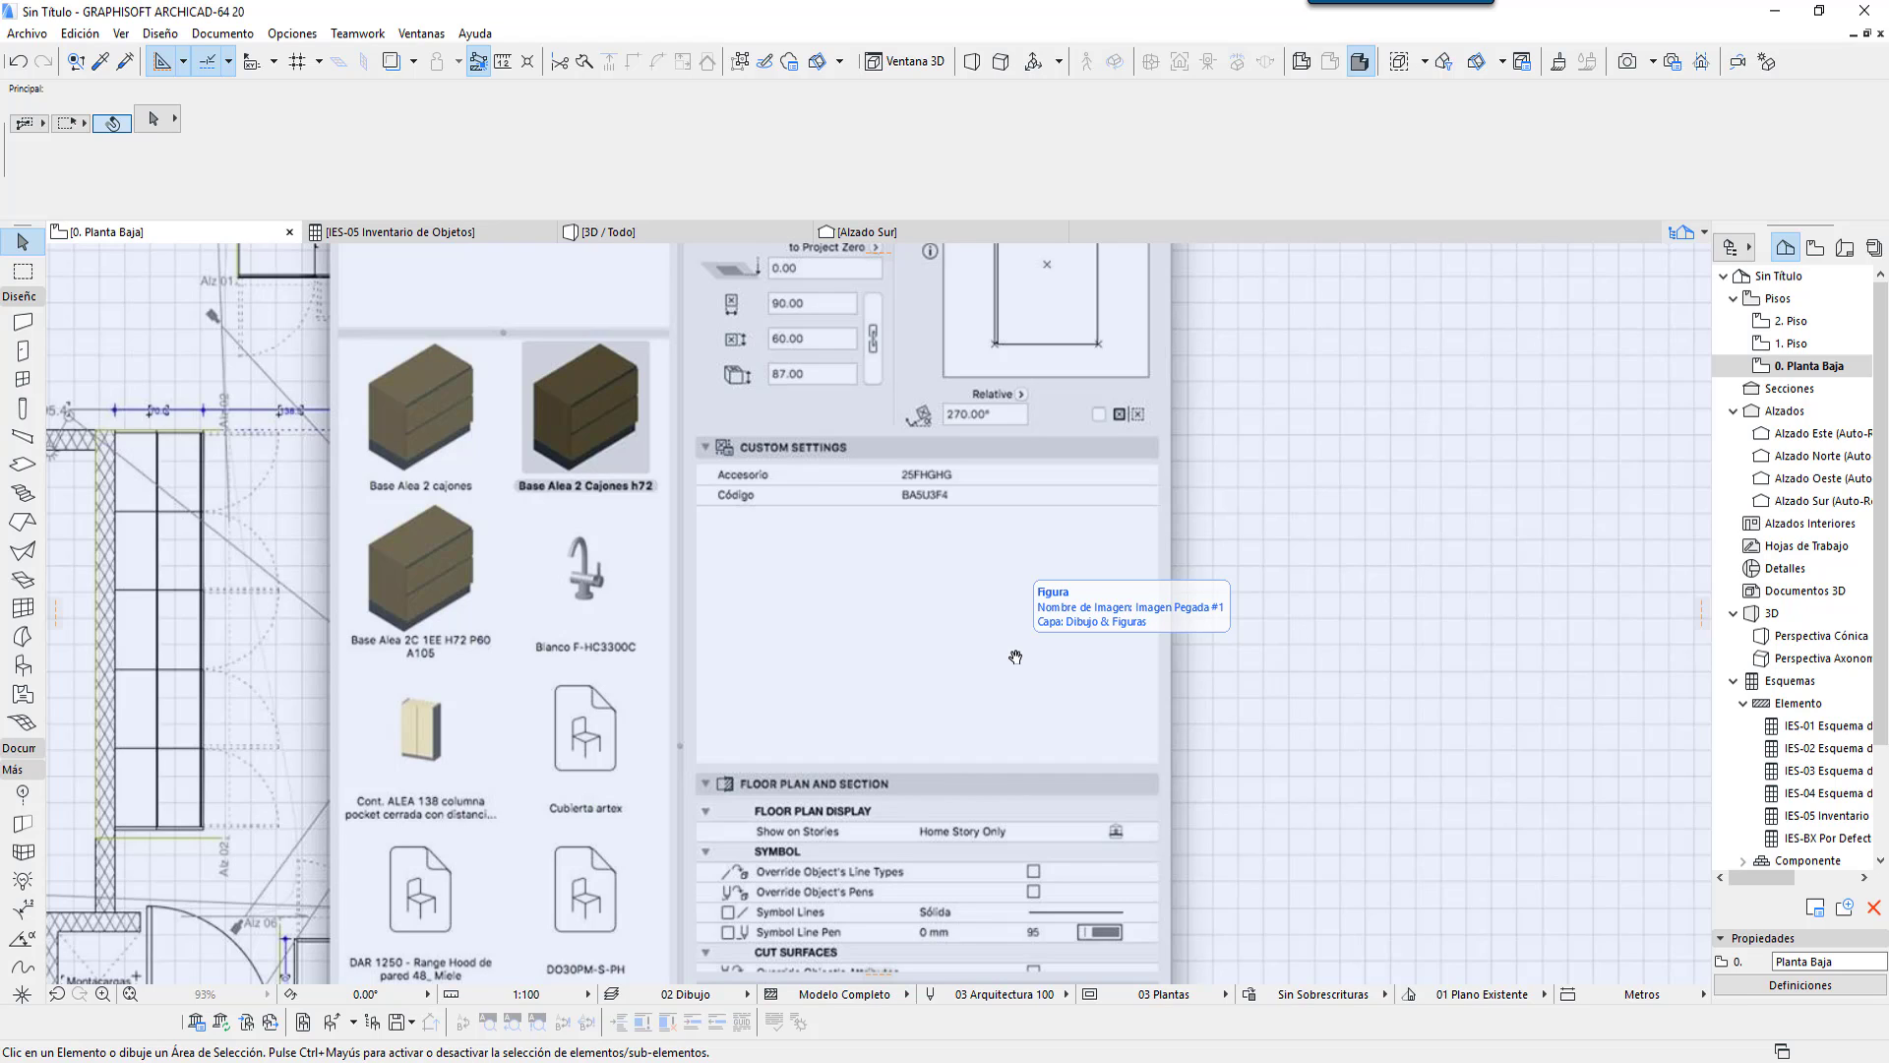
Step: Examine the pasted File Maker schedule image, including its Accesorios and Código columns, beside the object settings screenshot
{"action": "mouse_move", "coordinate": [1282, 679]}
{"action": "middle_mouse_down"}
{"action": "mouse_move", "coordinate": [691, 679]}
{"action": "mouse_move", "coordinate": [759, 594]}
{"action": "middle_mouse_up"}
{"action": "middle_click_drag", "start_coordinate": [1113, 688], "coordinate": [585, 776]}
{"action": "middle_click_drag", "start_coordinate": [1148, 699], "coordinate": [970, 695]}
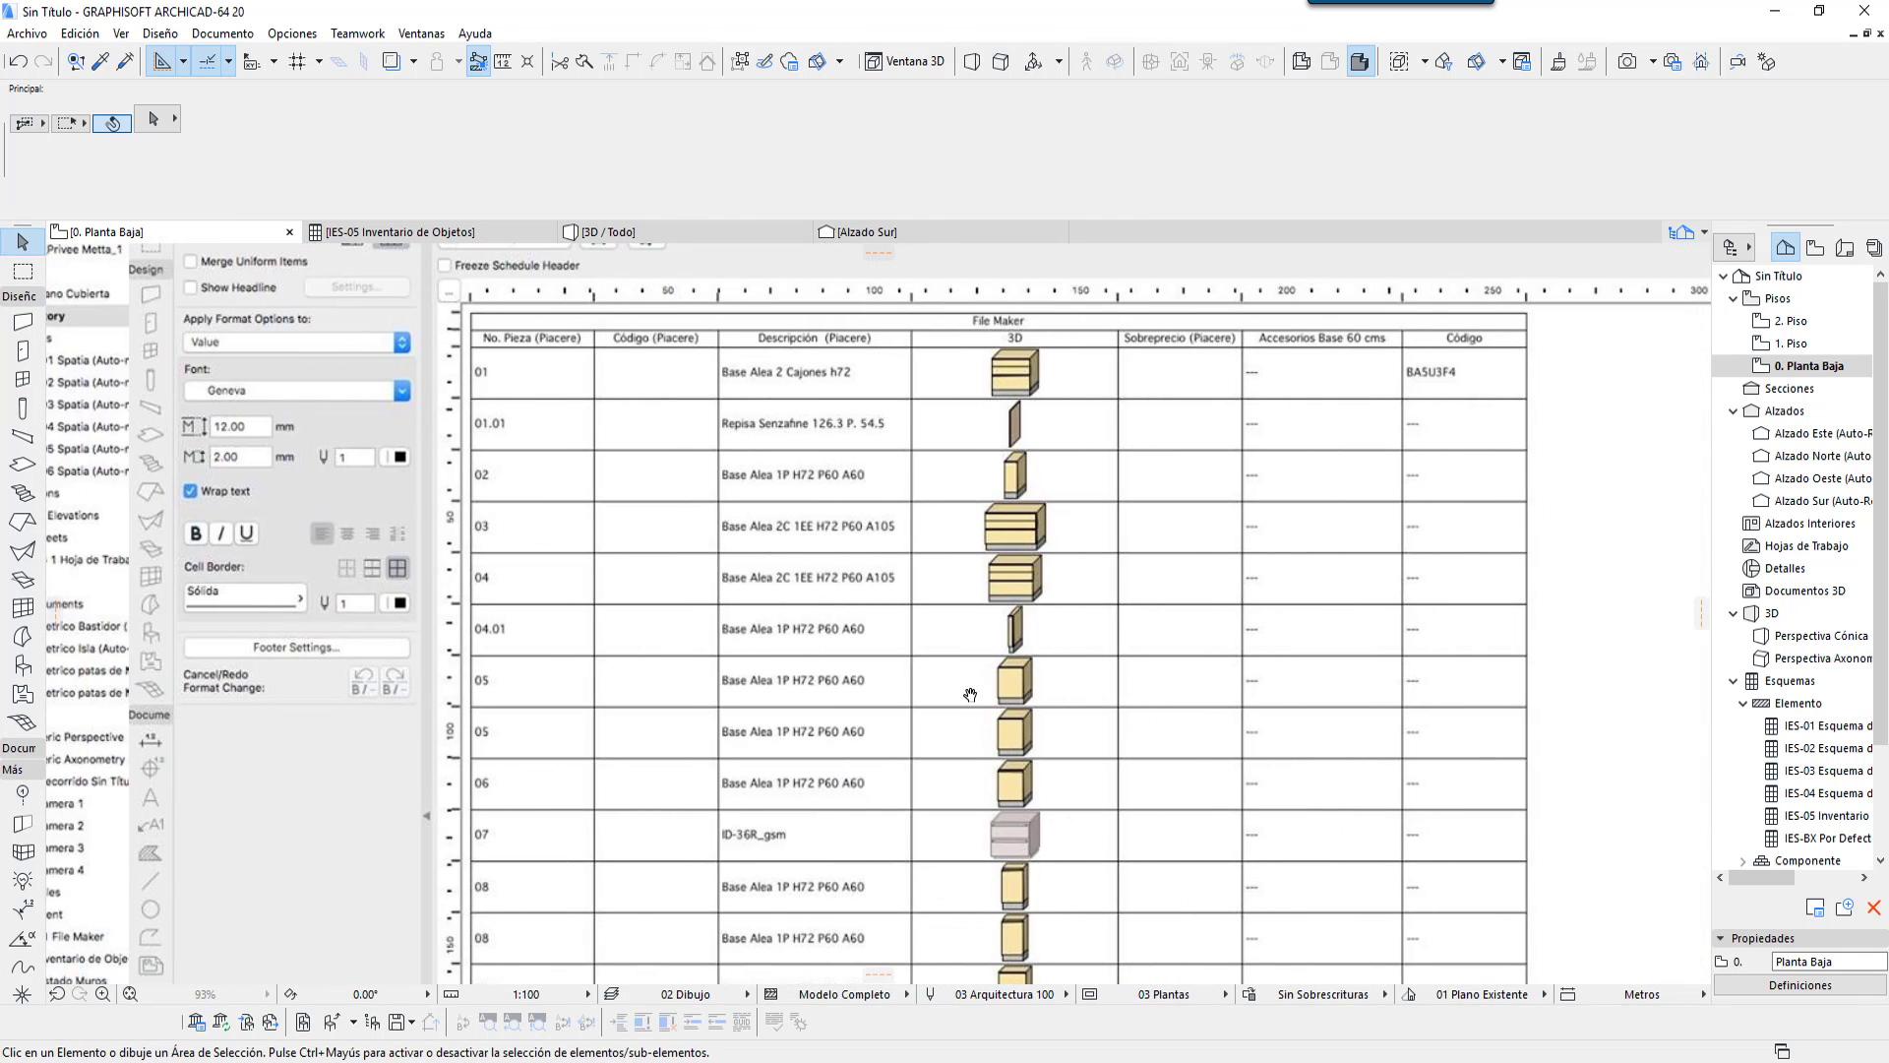
{"action": "middle_click_drag", "start_coordinate": [986, 487], "coordinate": [983, 554]}
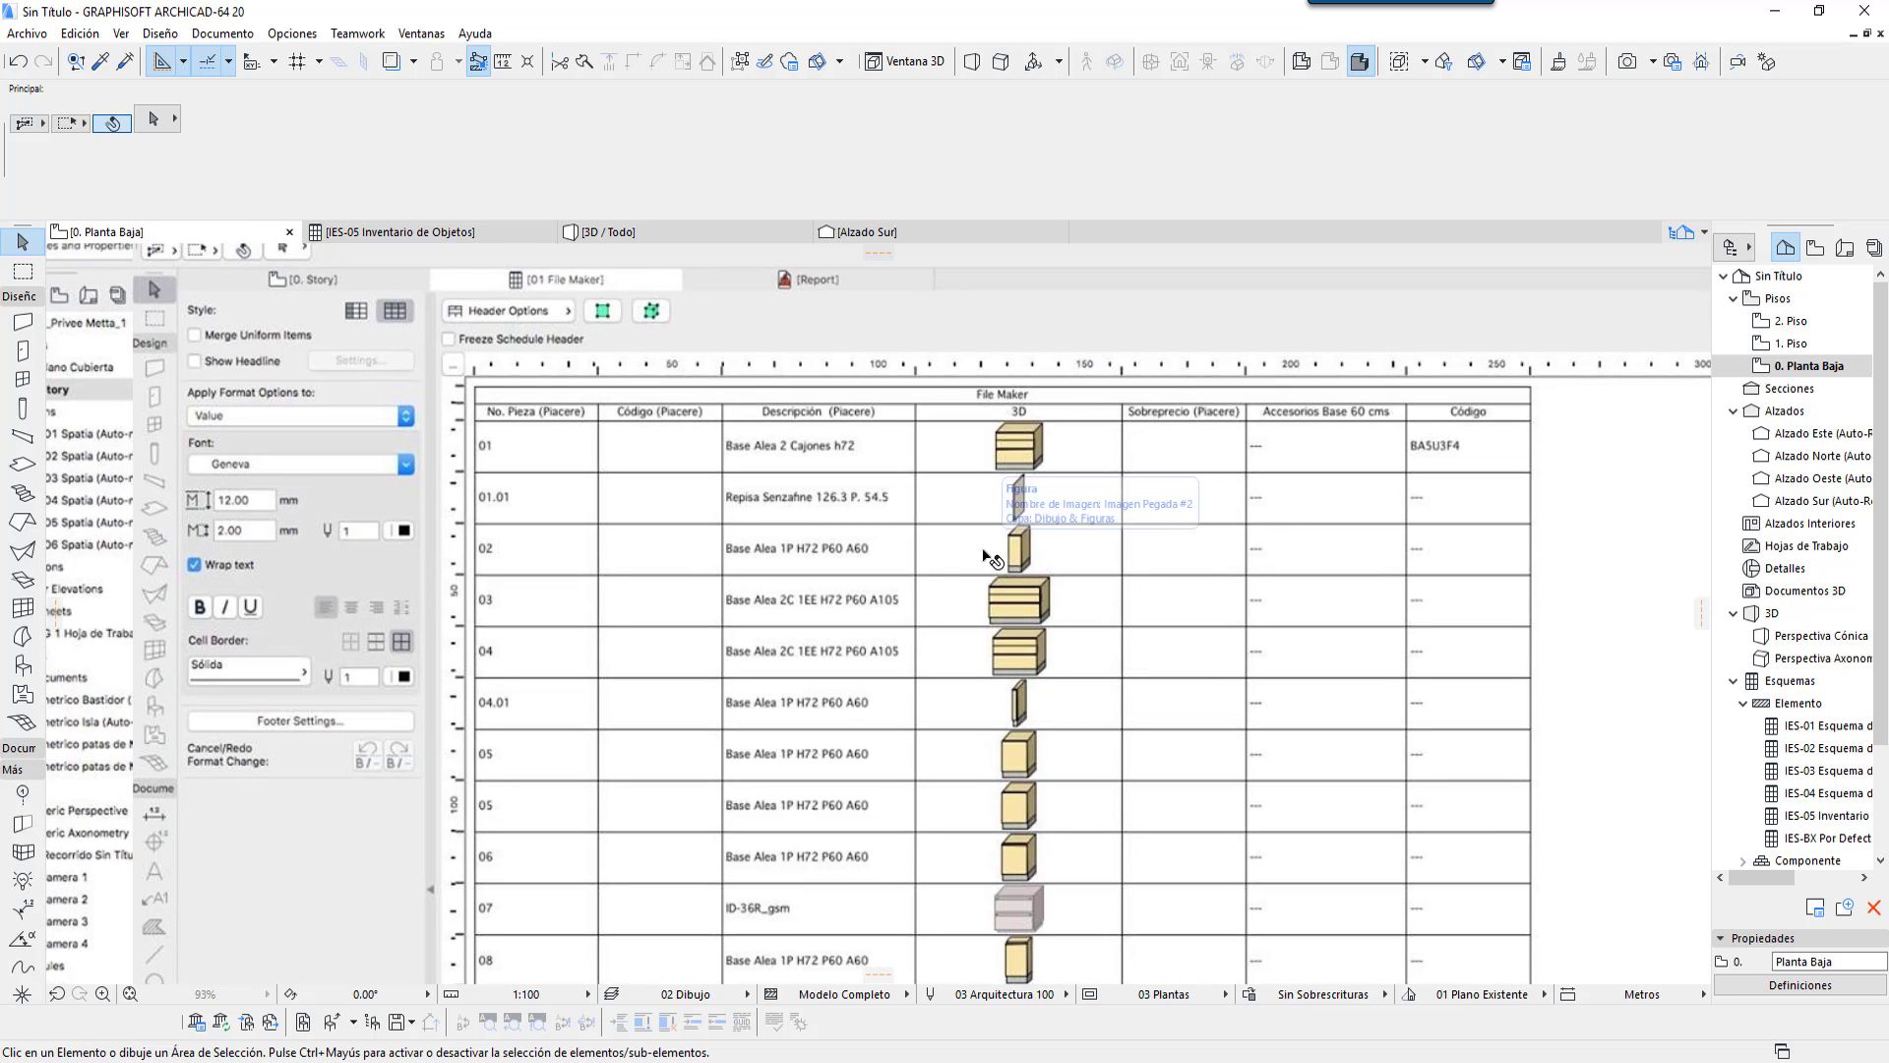
{"action": "scroll", "coordinate": [943, 571], "scroll_direction": "up", "scroll_amount": 1}
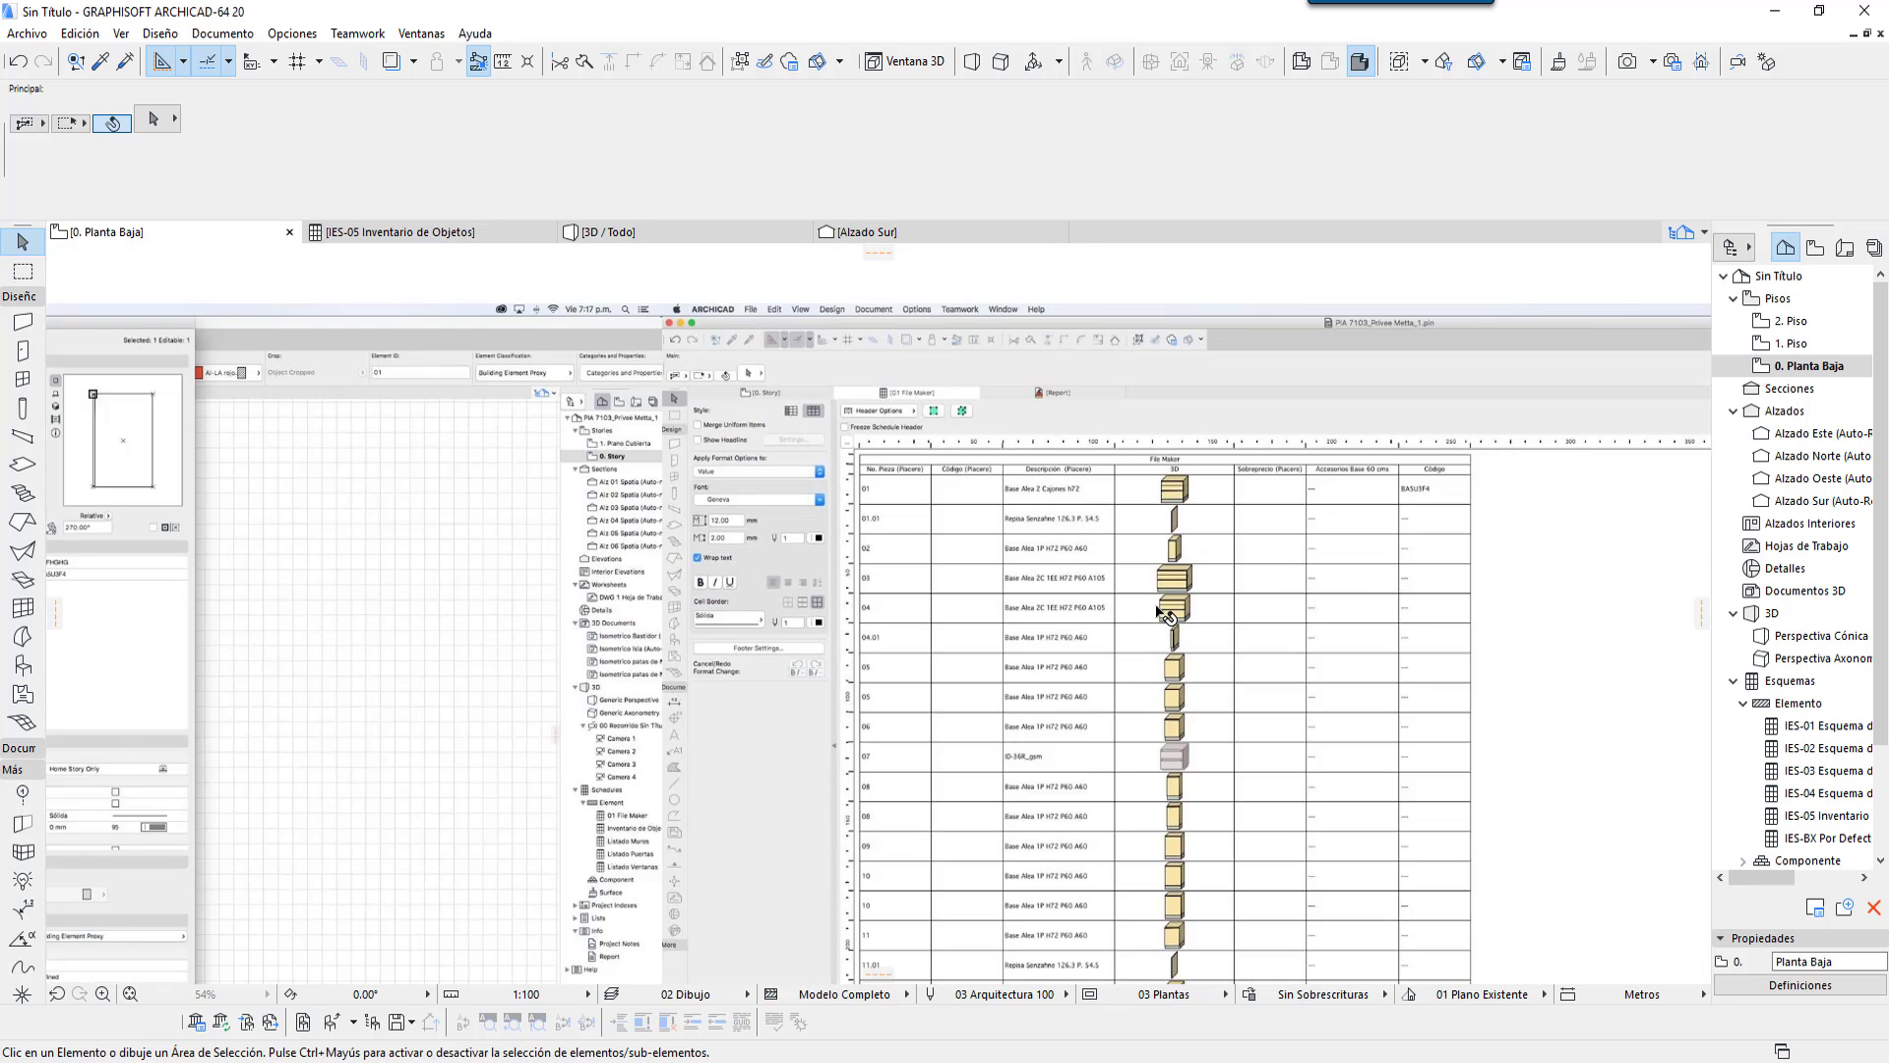
{"action": "scroll", "coordinate": [1215, 593], "scroll_direction": "down", "scroll_amount": 5}
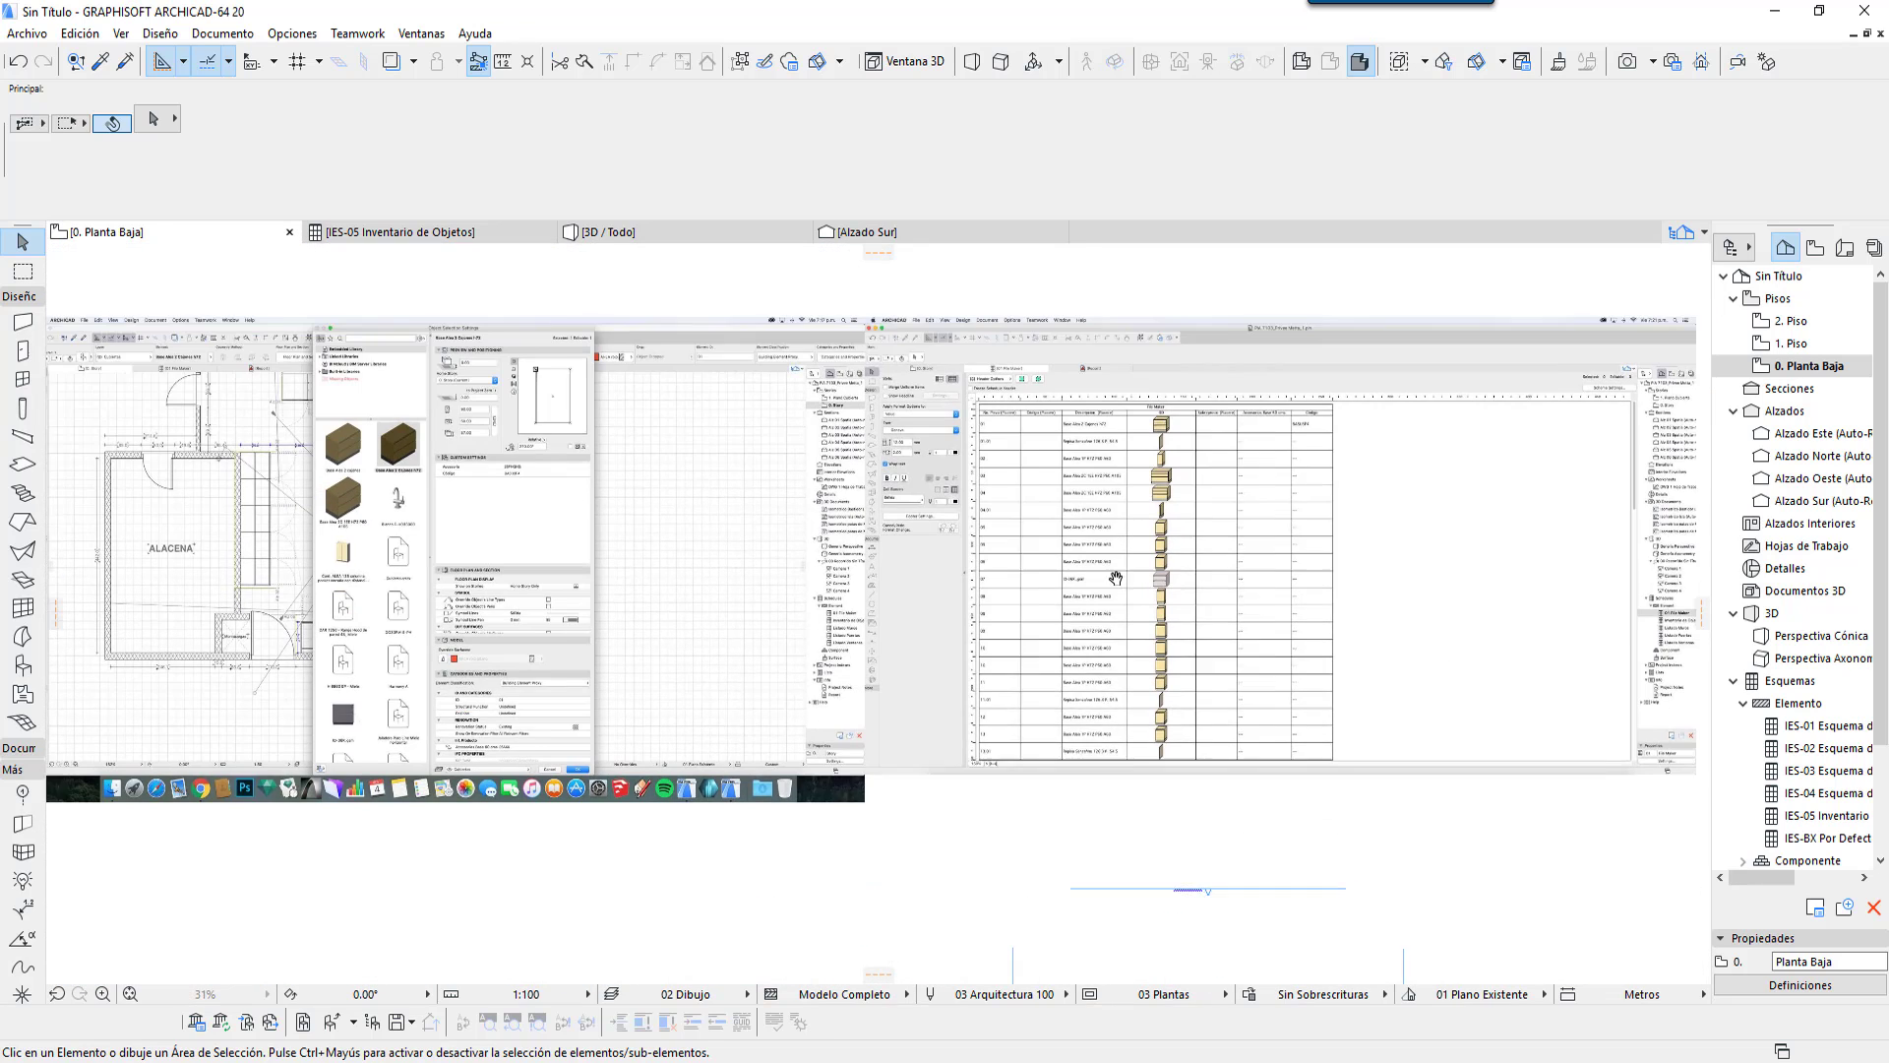
{"action": "middle_click_drag", "start_coordinate": [1068, 625], "coordinate": [1162, 660]}
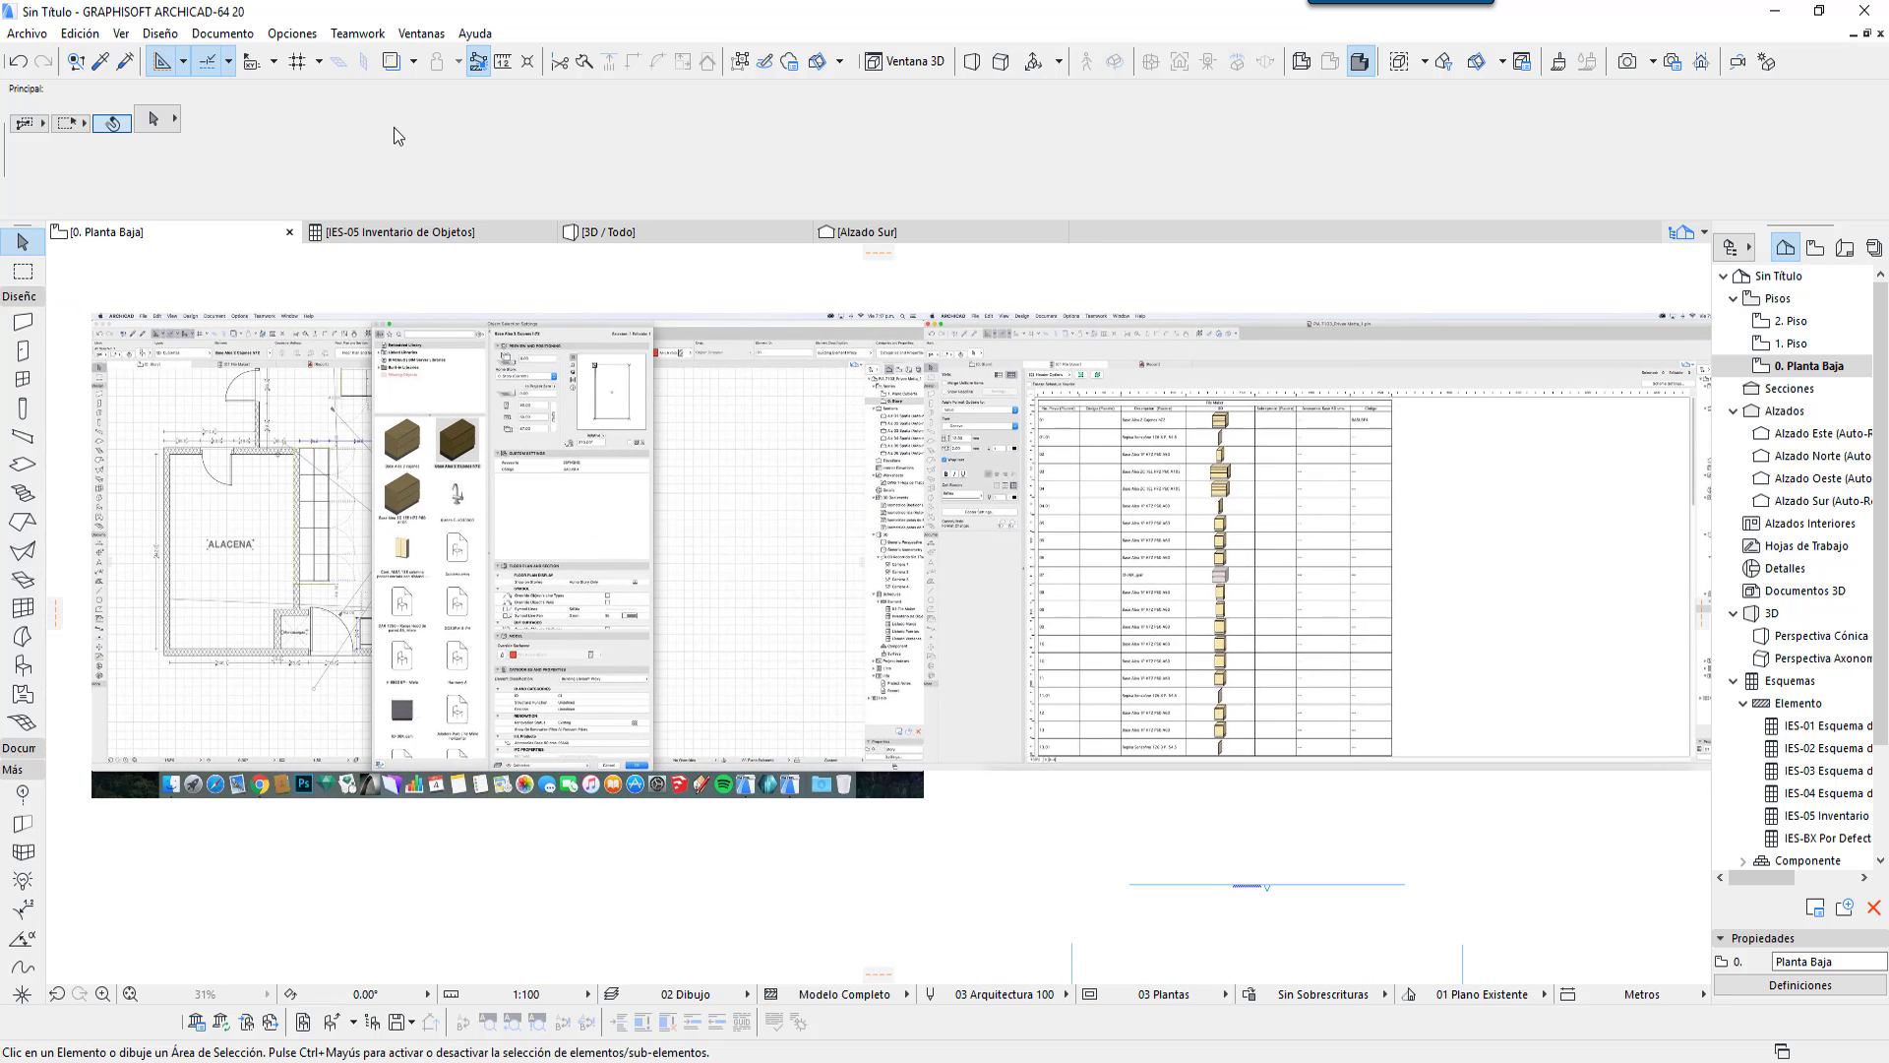
Step: Open the schedule definitions and show the IES-05 Inventario de Objetos criteria, widening the dialog and the criteria column
{"action": "left_click", "coordinate": [222, 34]}
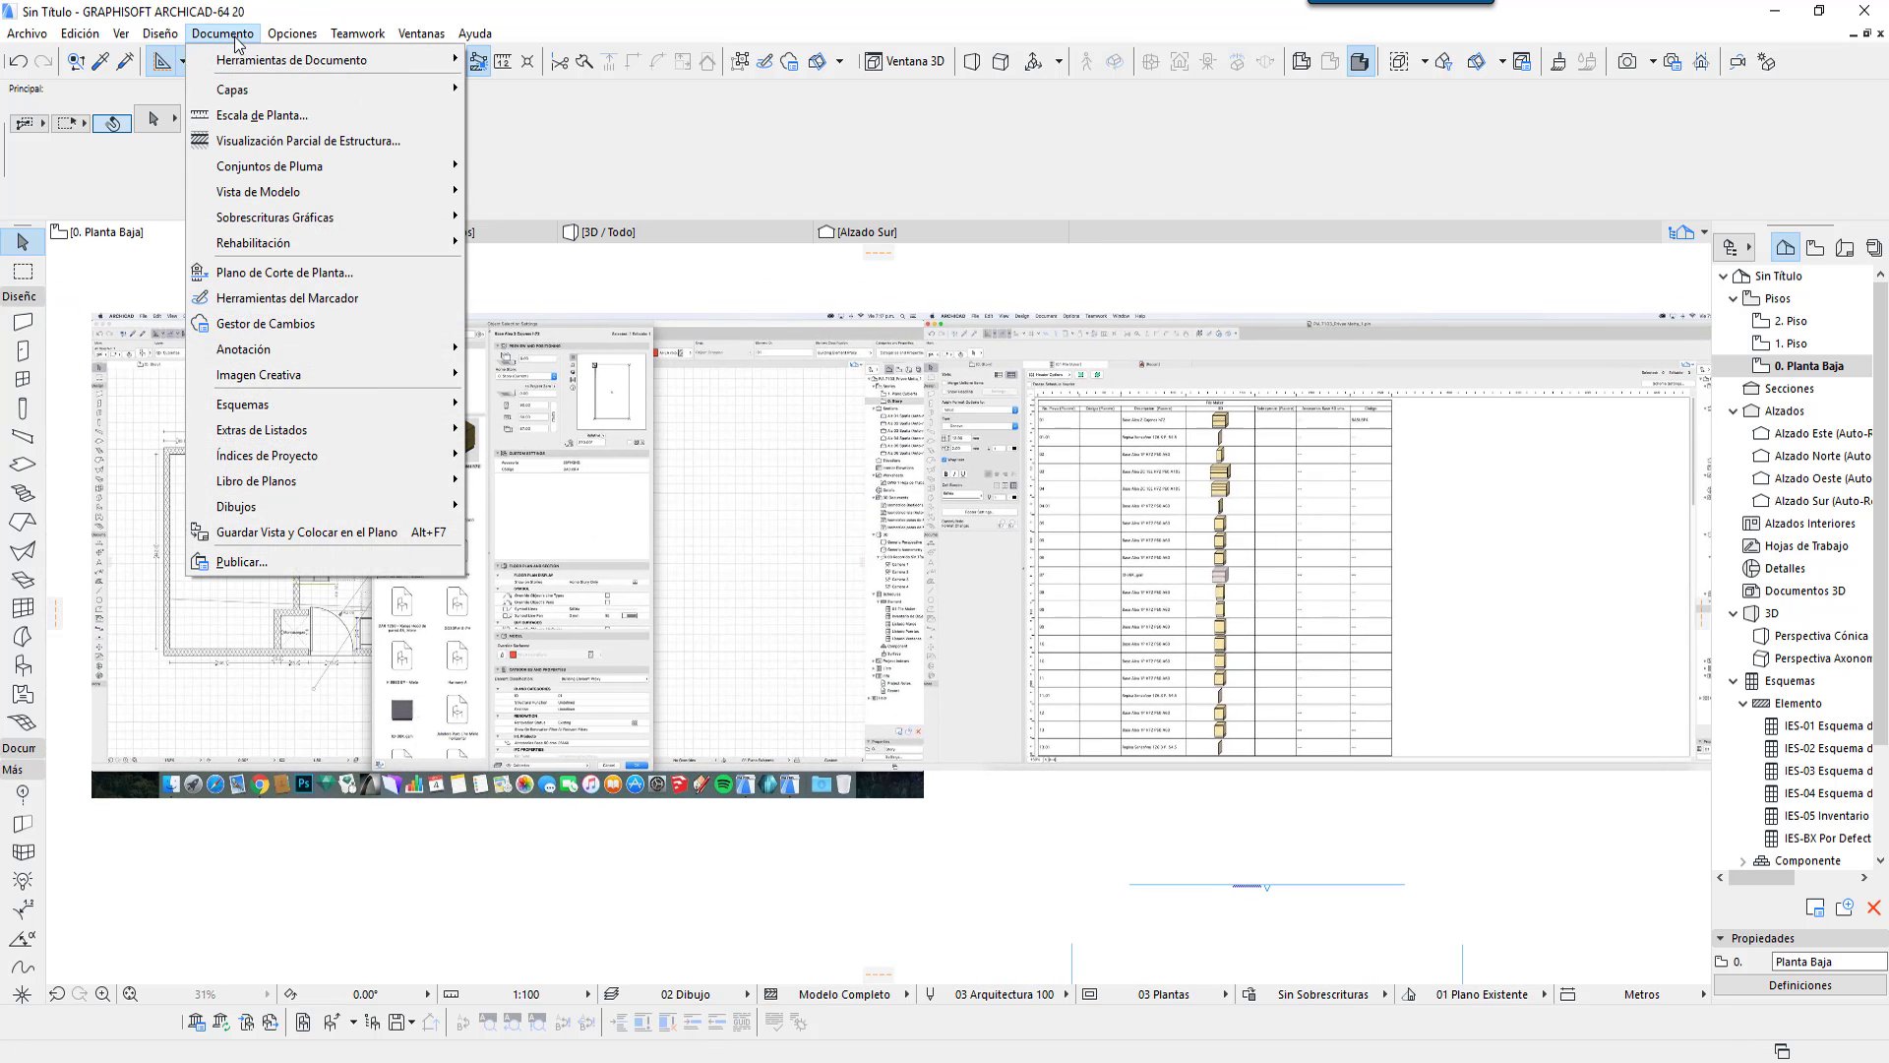
{"action": "mouse_move", "coordinate": [443, 406]}
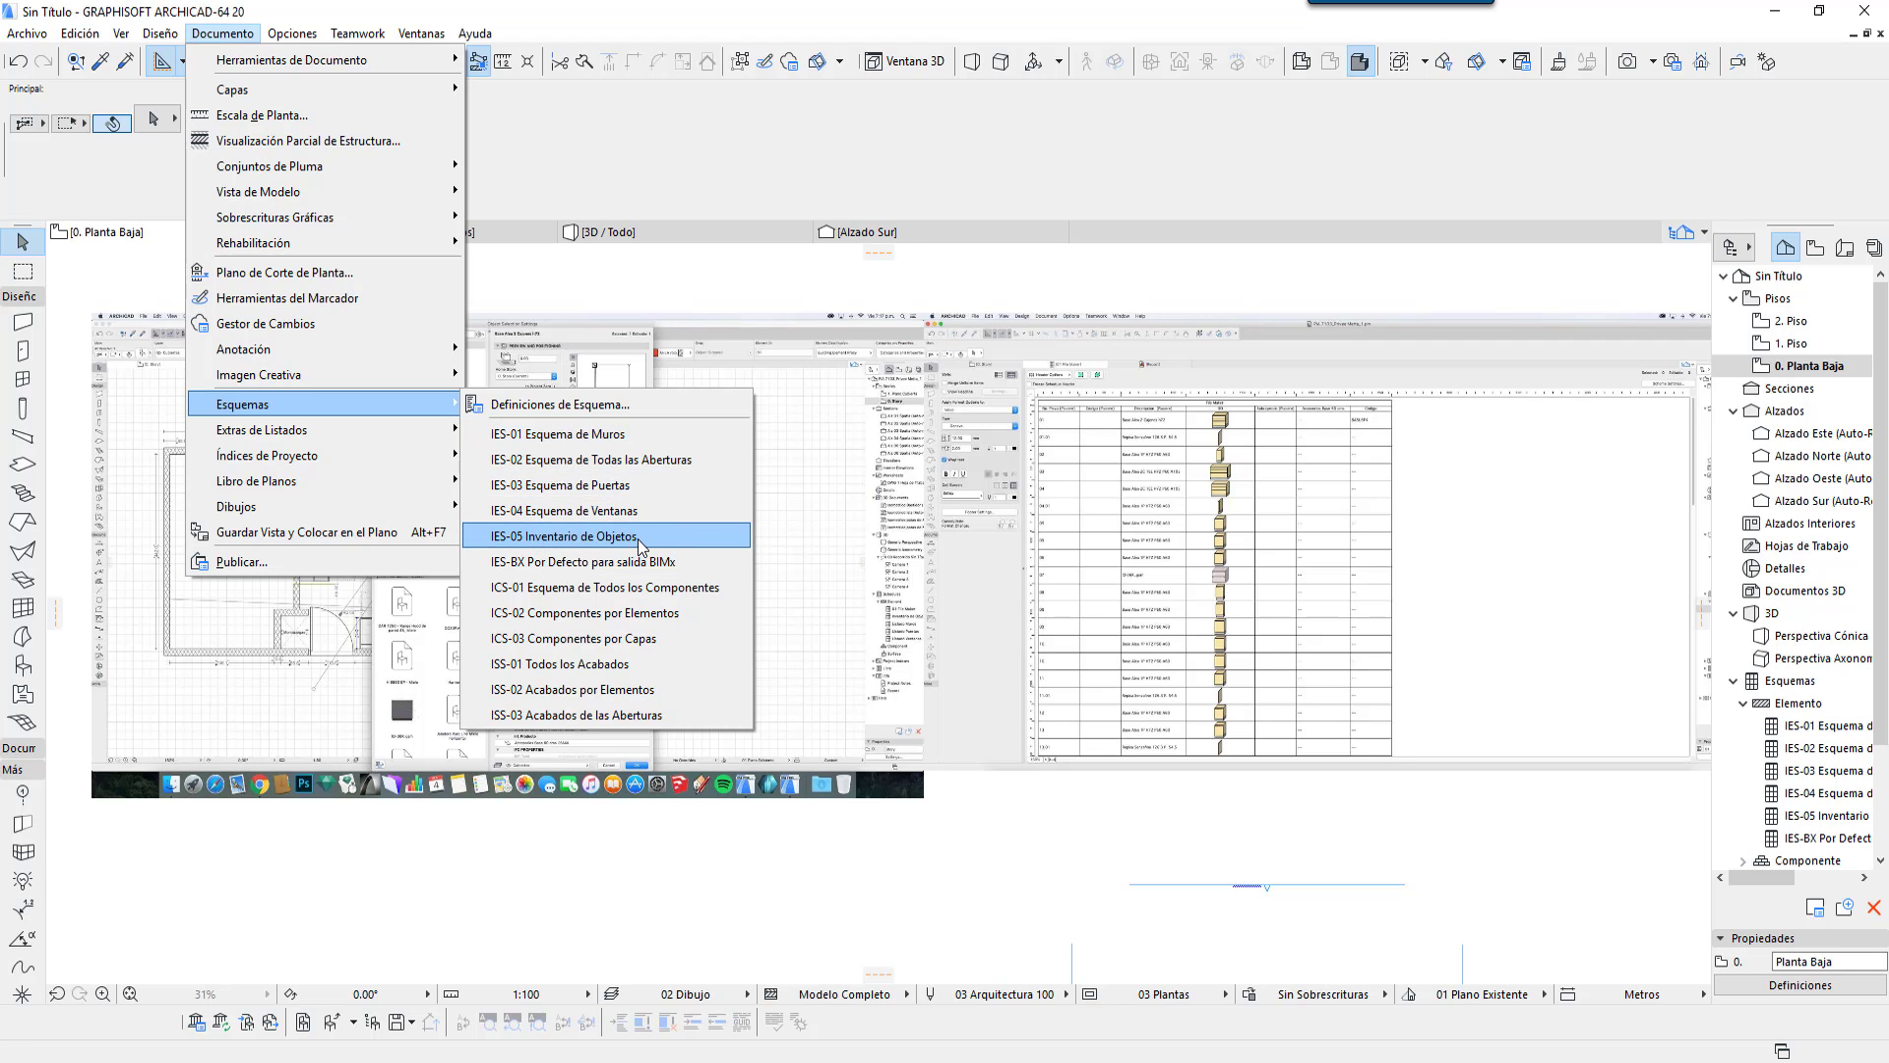
{"action": "left_click", "coordinate": [591, 414]}
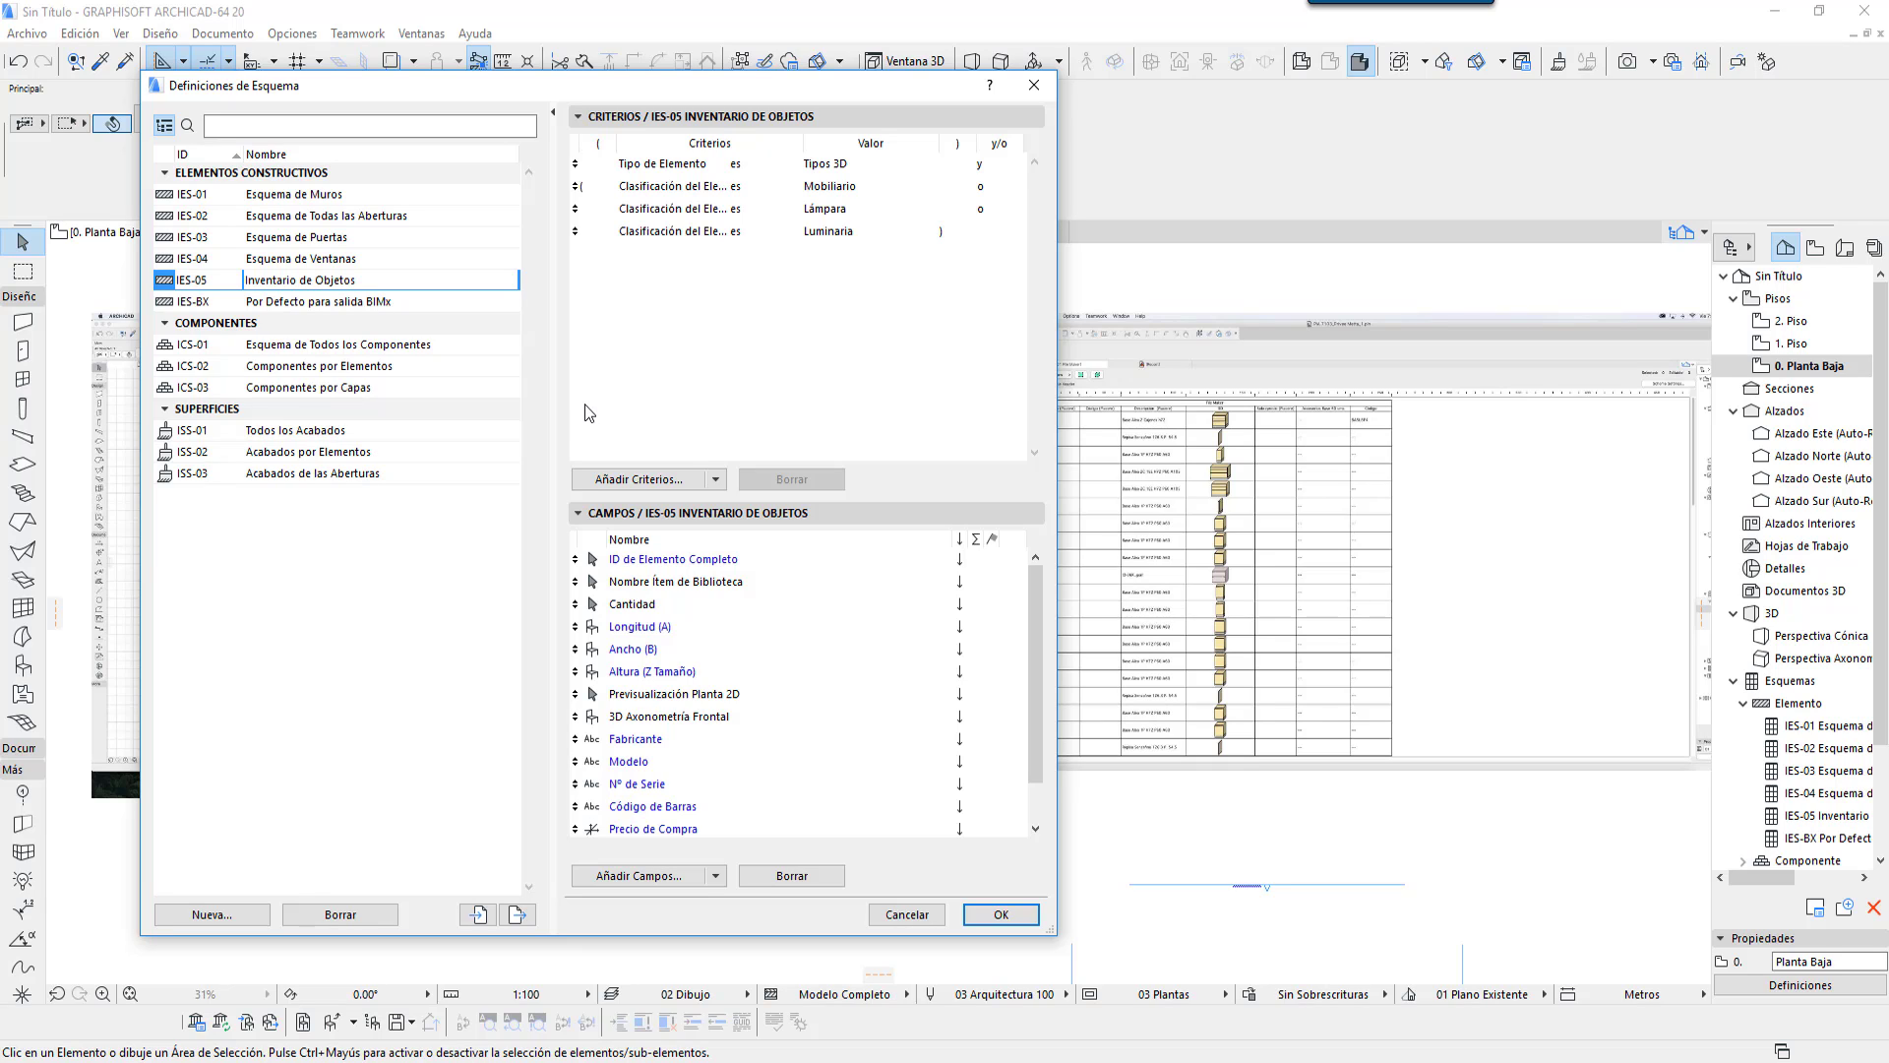
{"action": "left_click", "coordinate": [364, 257]}
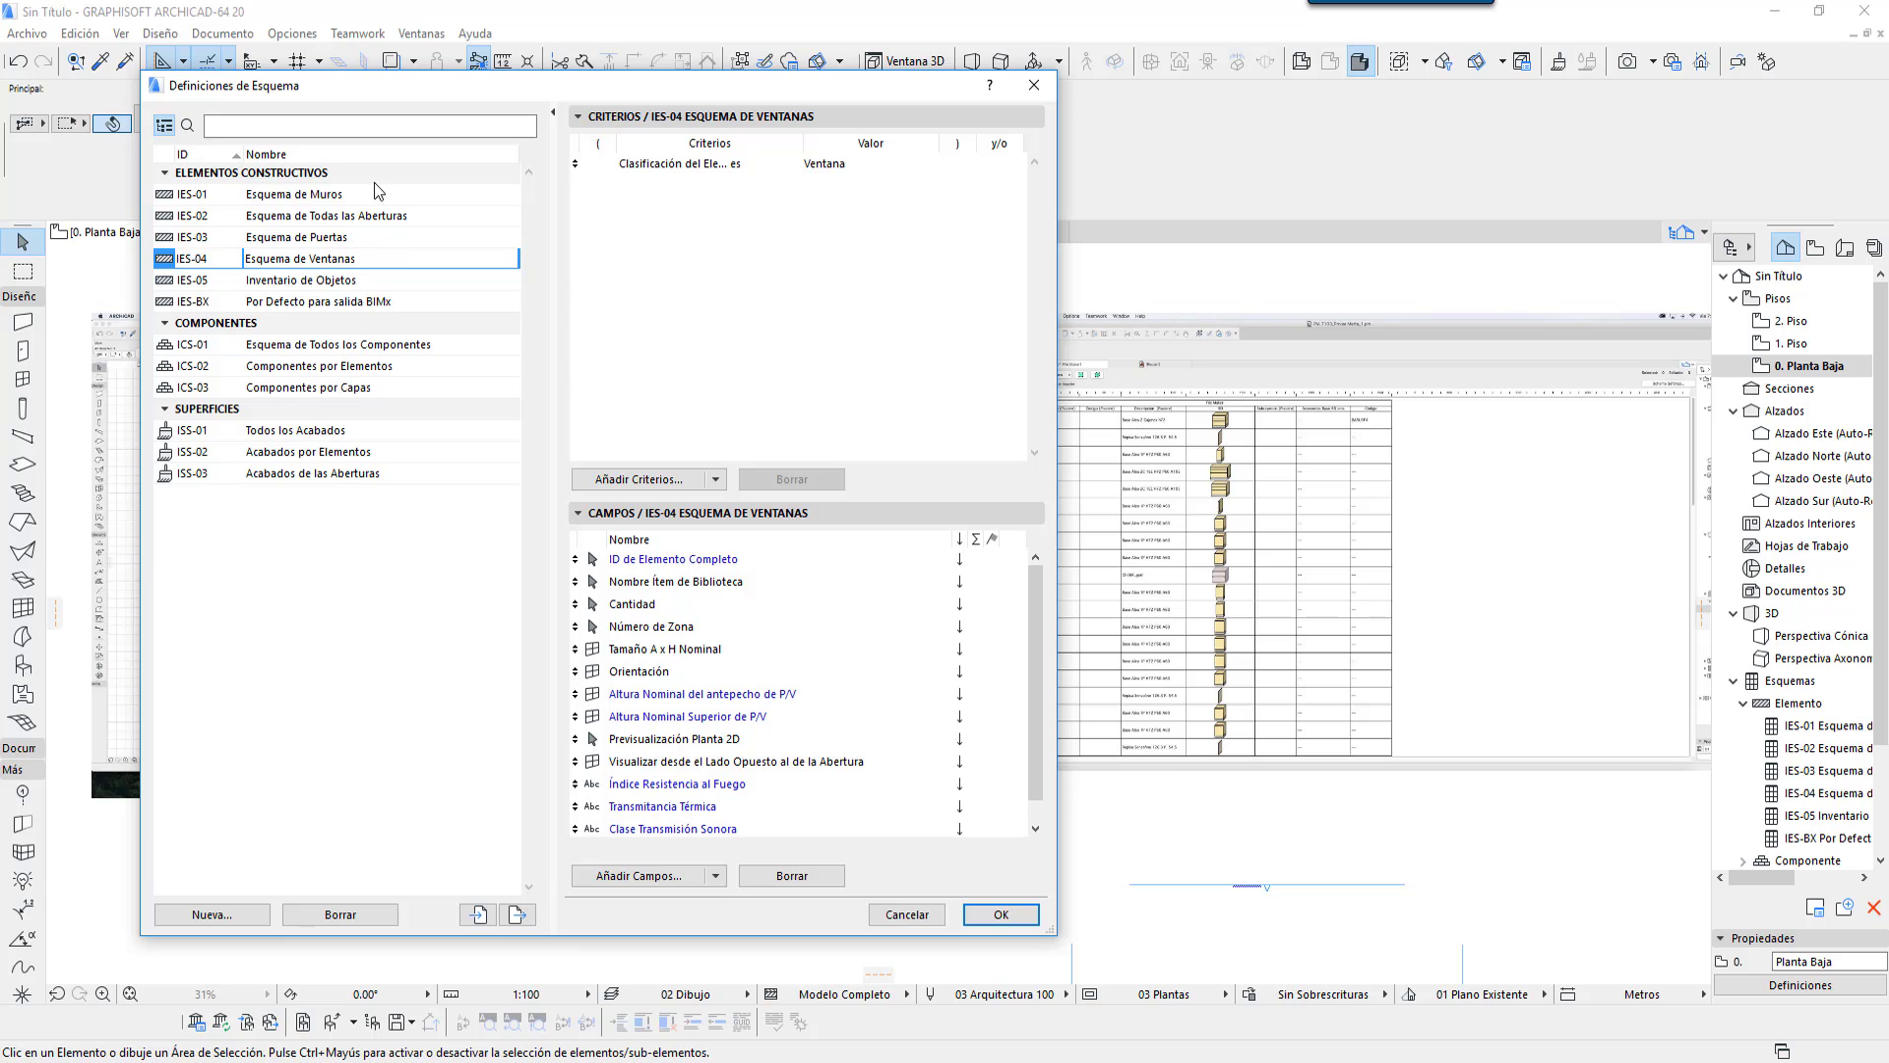
{"action": "left_click", "coordinate": [274, 283]}
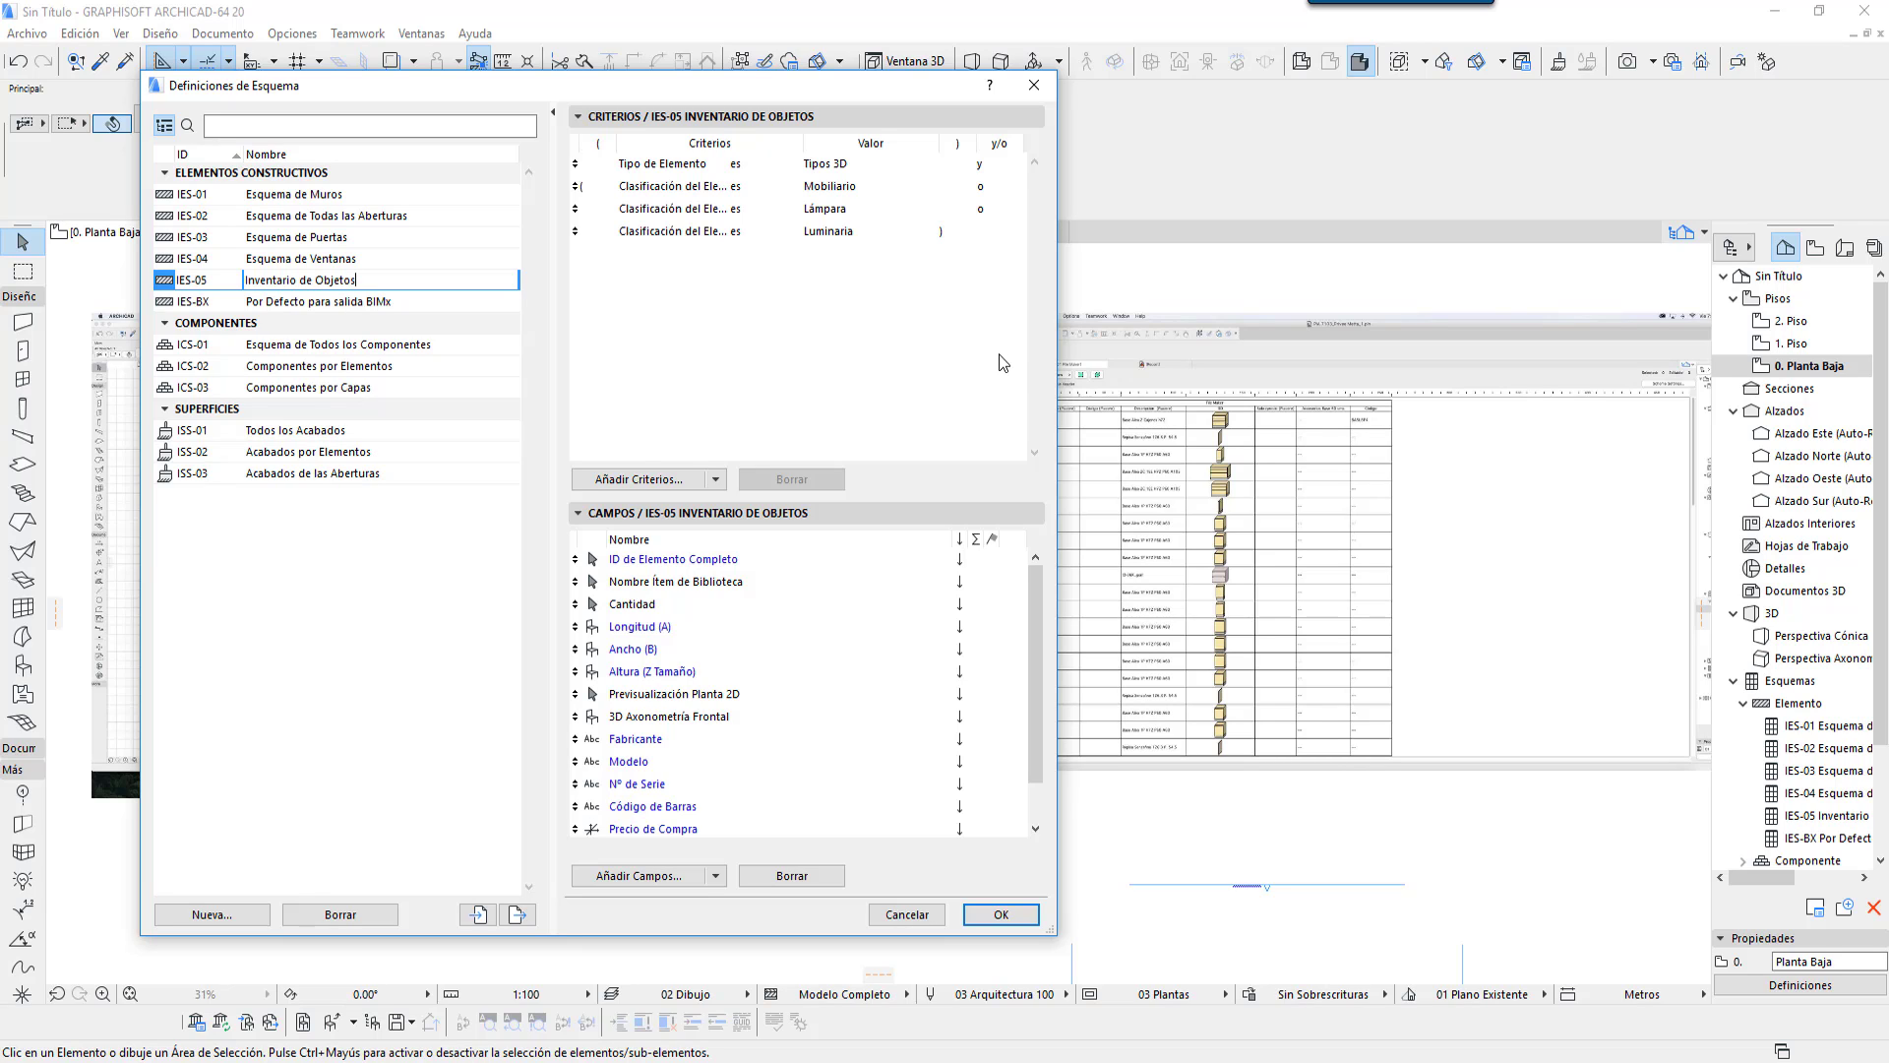
{"action": "left_click_drag", "start_coordinate": [1057, 350], "coordinate": [1209, 366]}
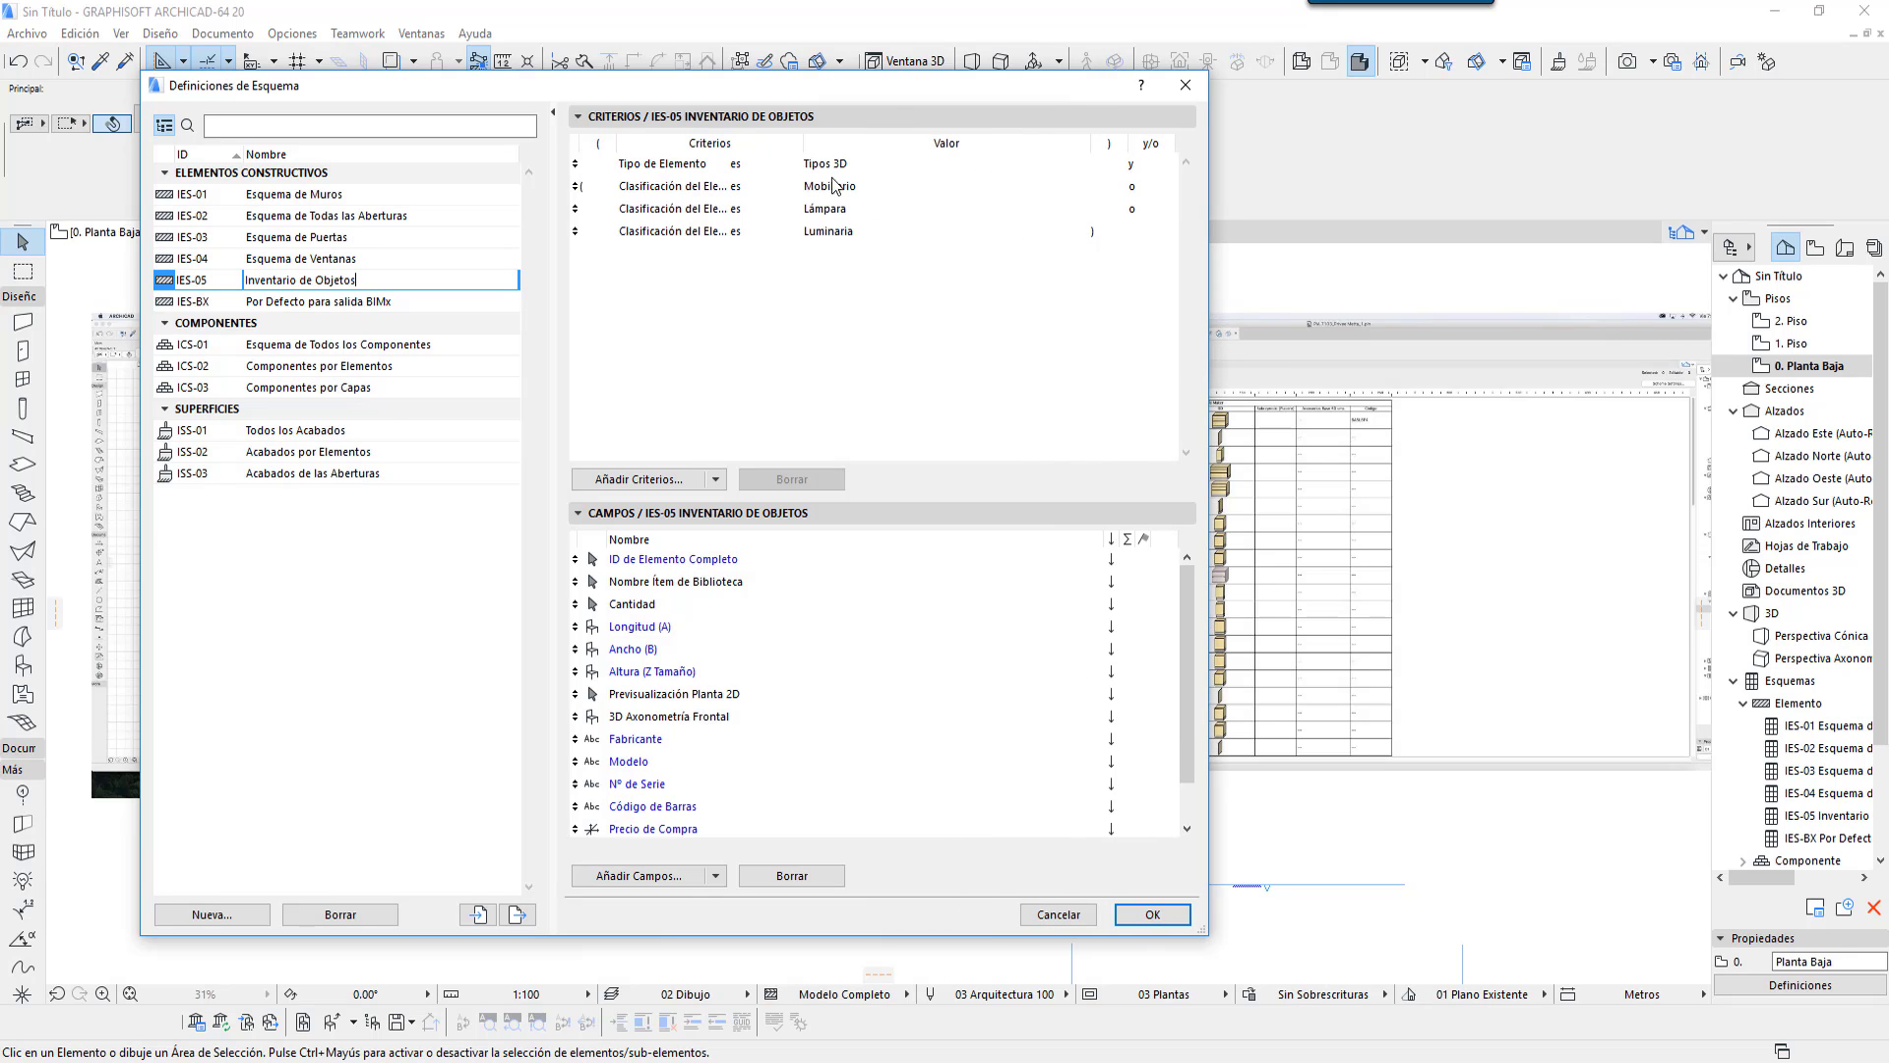
{"action": "left_click_drag", "start_coordinate": [803, 144], "coordinate": [867, 145]}
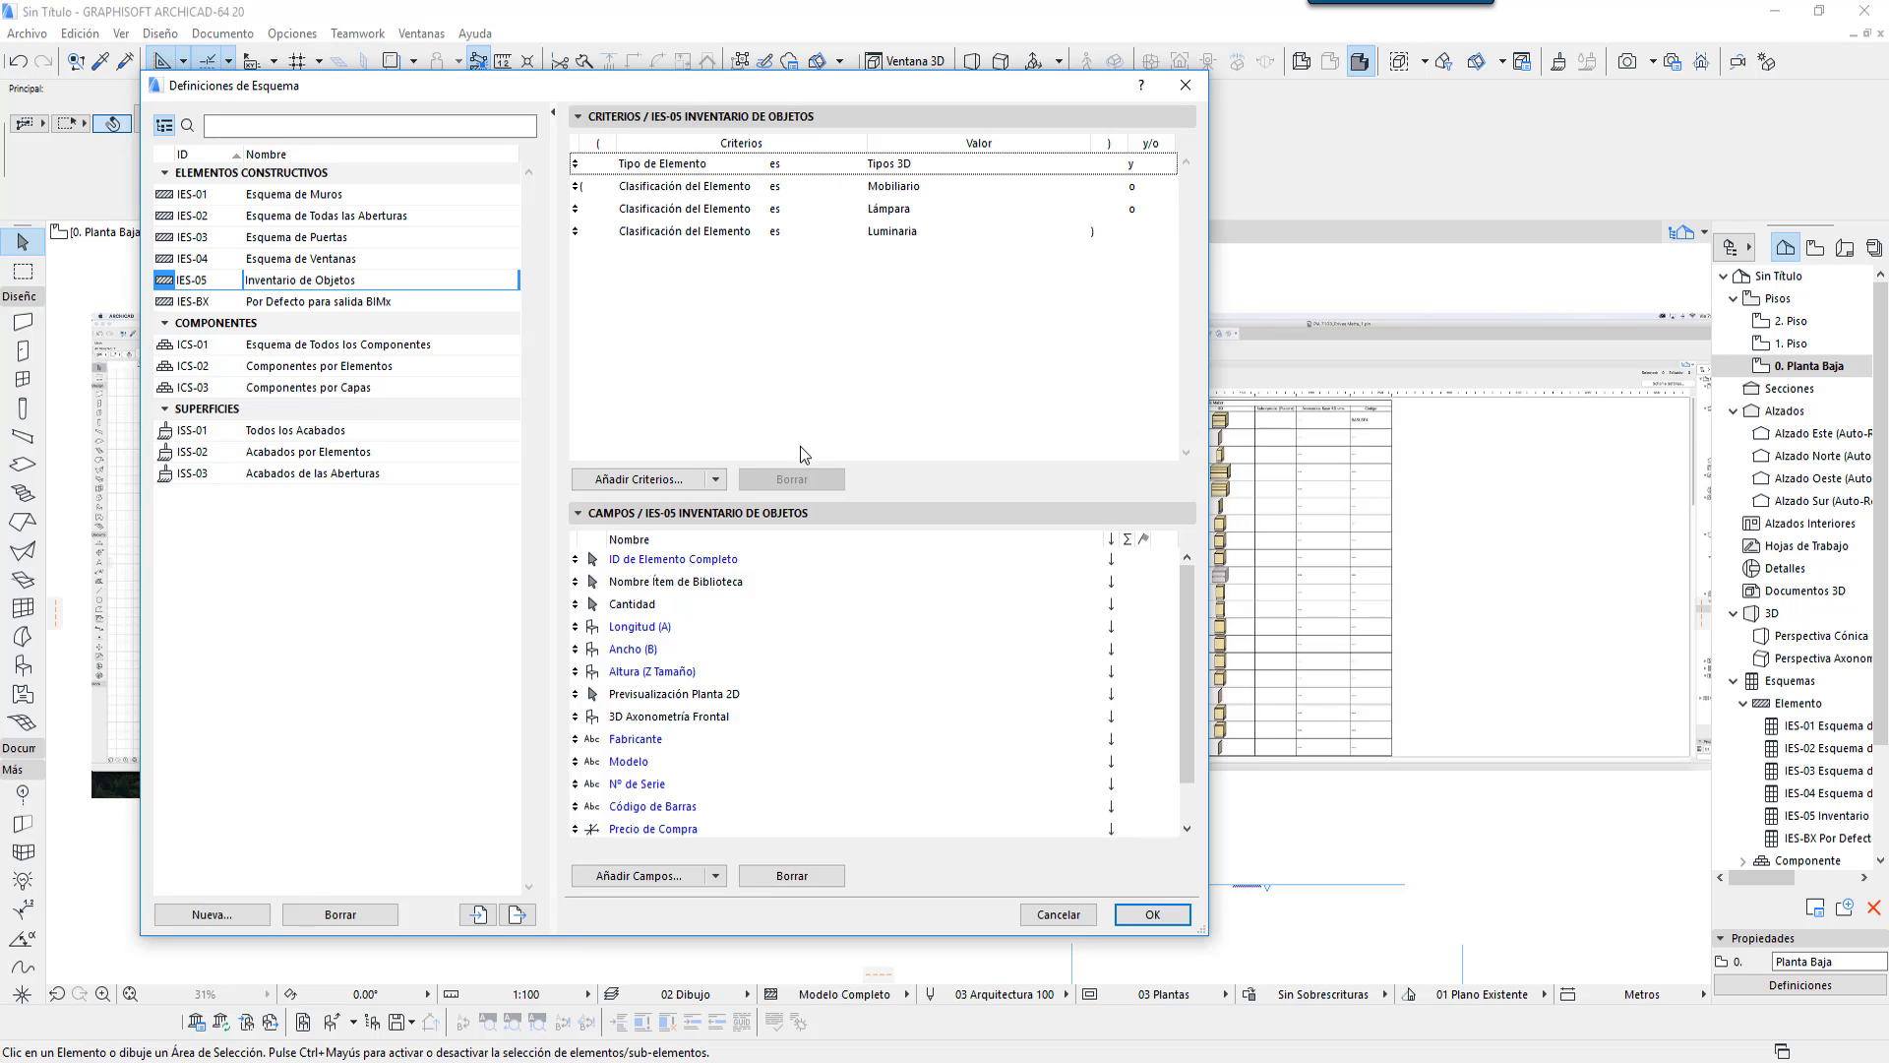
Step: Review the IES-05 schedule's fields from Nombre Ítem de Biblioteca to Sitio Web del Producto, and close the definitions without saving
{"action": "left_click", "coordinate": [710, 541]}
{"action": "left_click", "coordinate": [755, 587]}
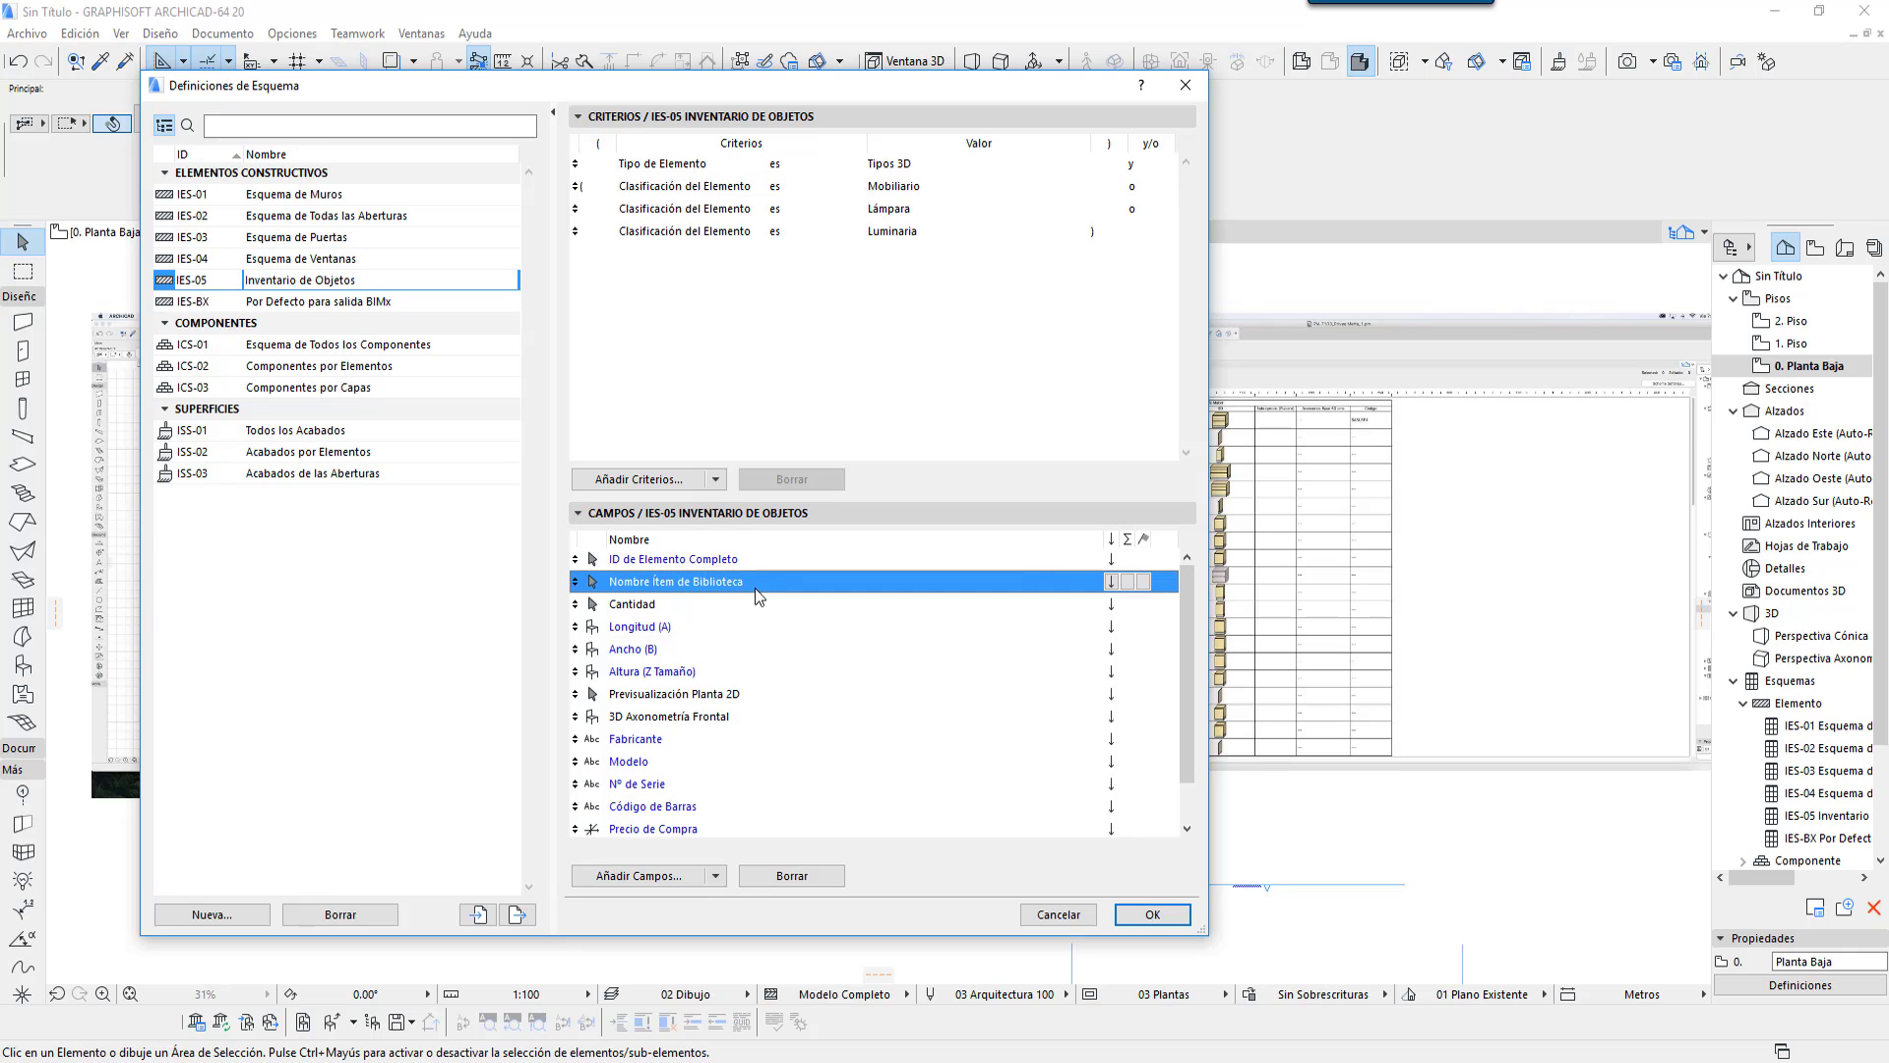
{"action": "left_click", "coordinate": [750, 610]}
{"action": "left_click", "coordinate": [747, 634]}
{"action": "left_click", "coordinate": [746, 669]}
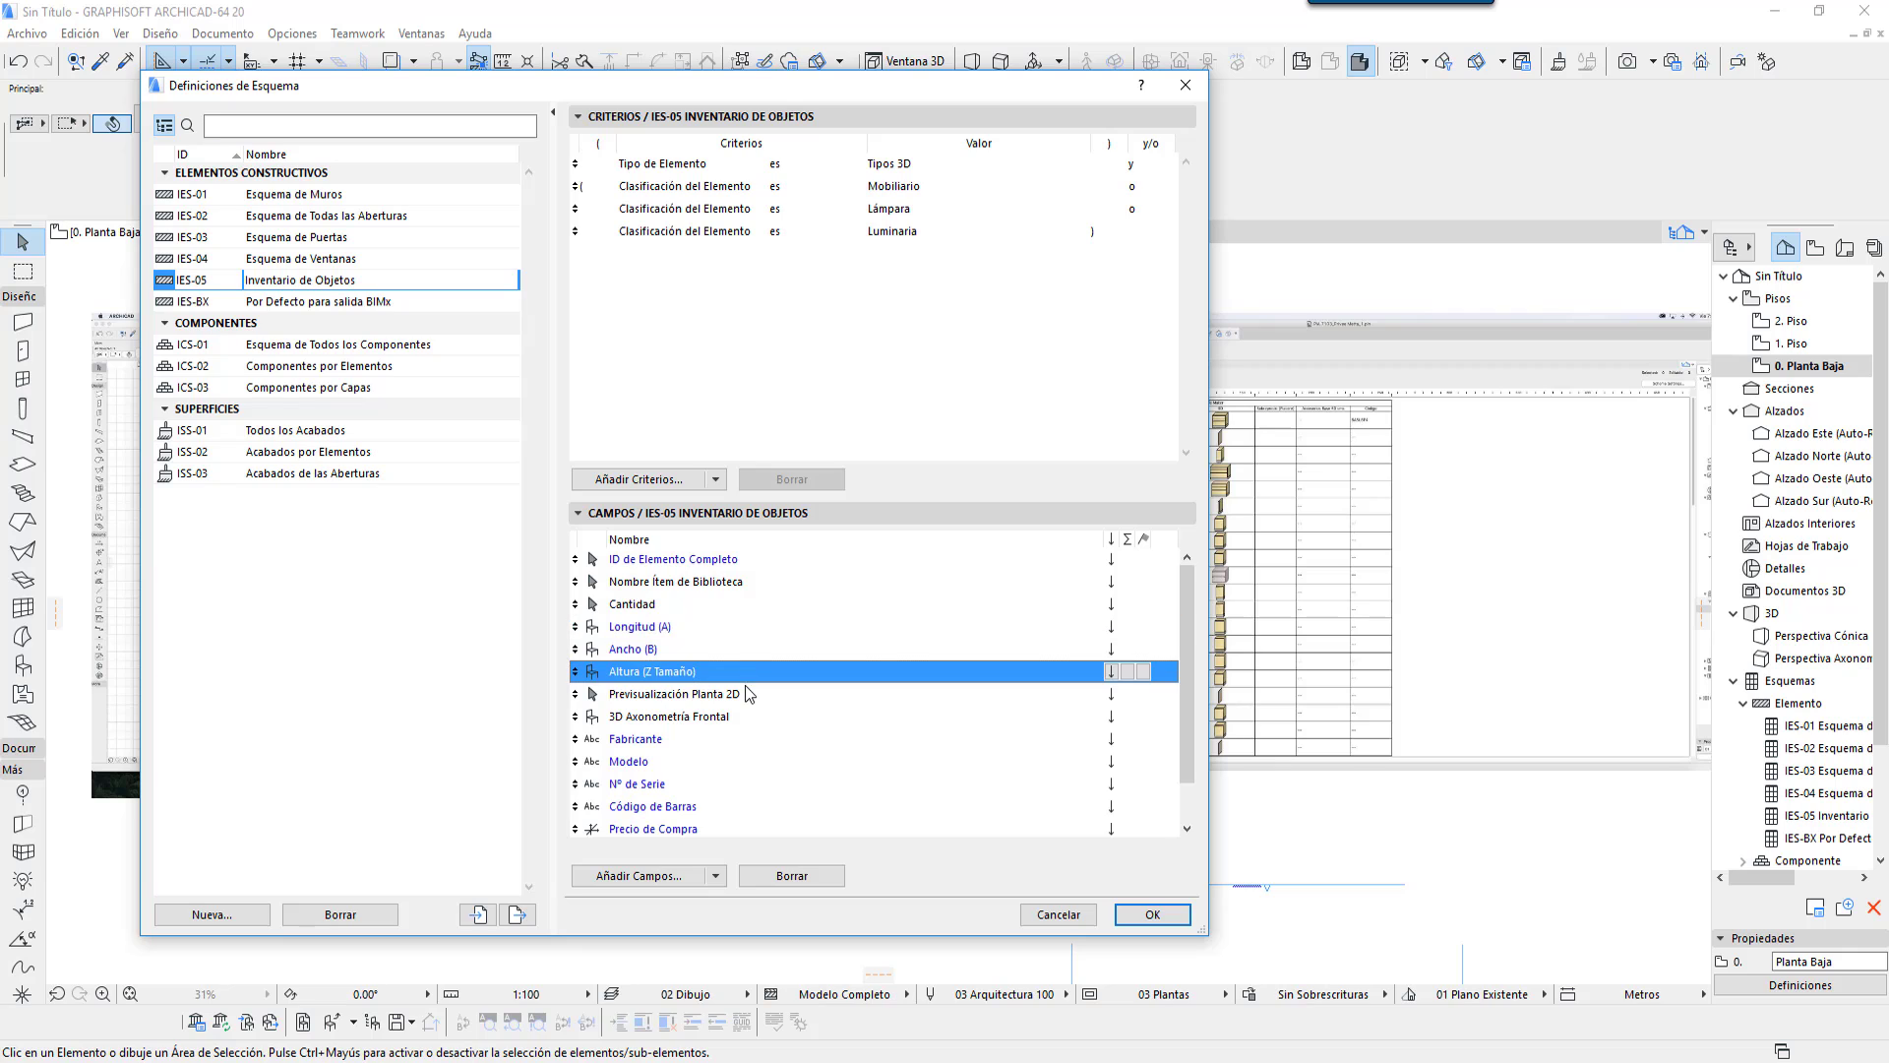
{"action": "left_click", "coordinate": [736, 704]}
{"action": "left_click", "coordinate": [734, 714]}
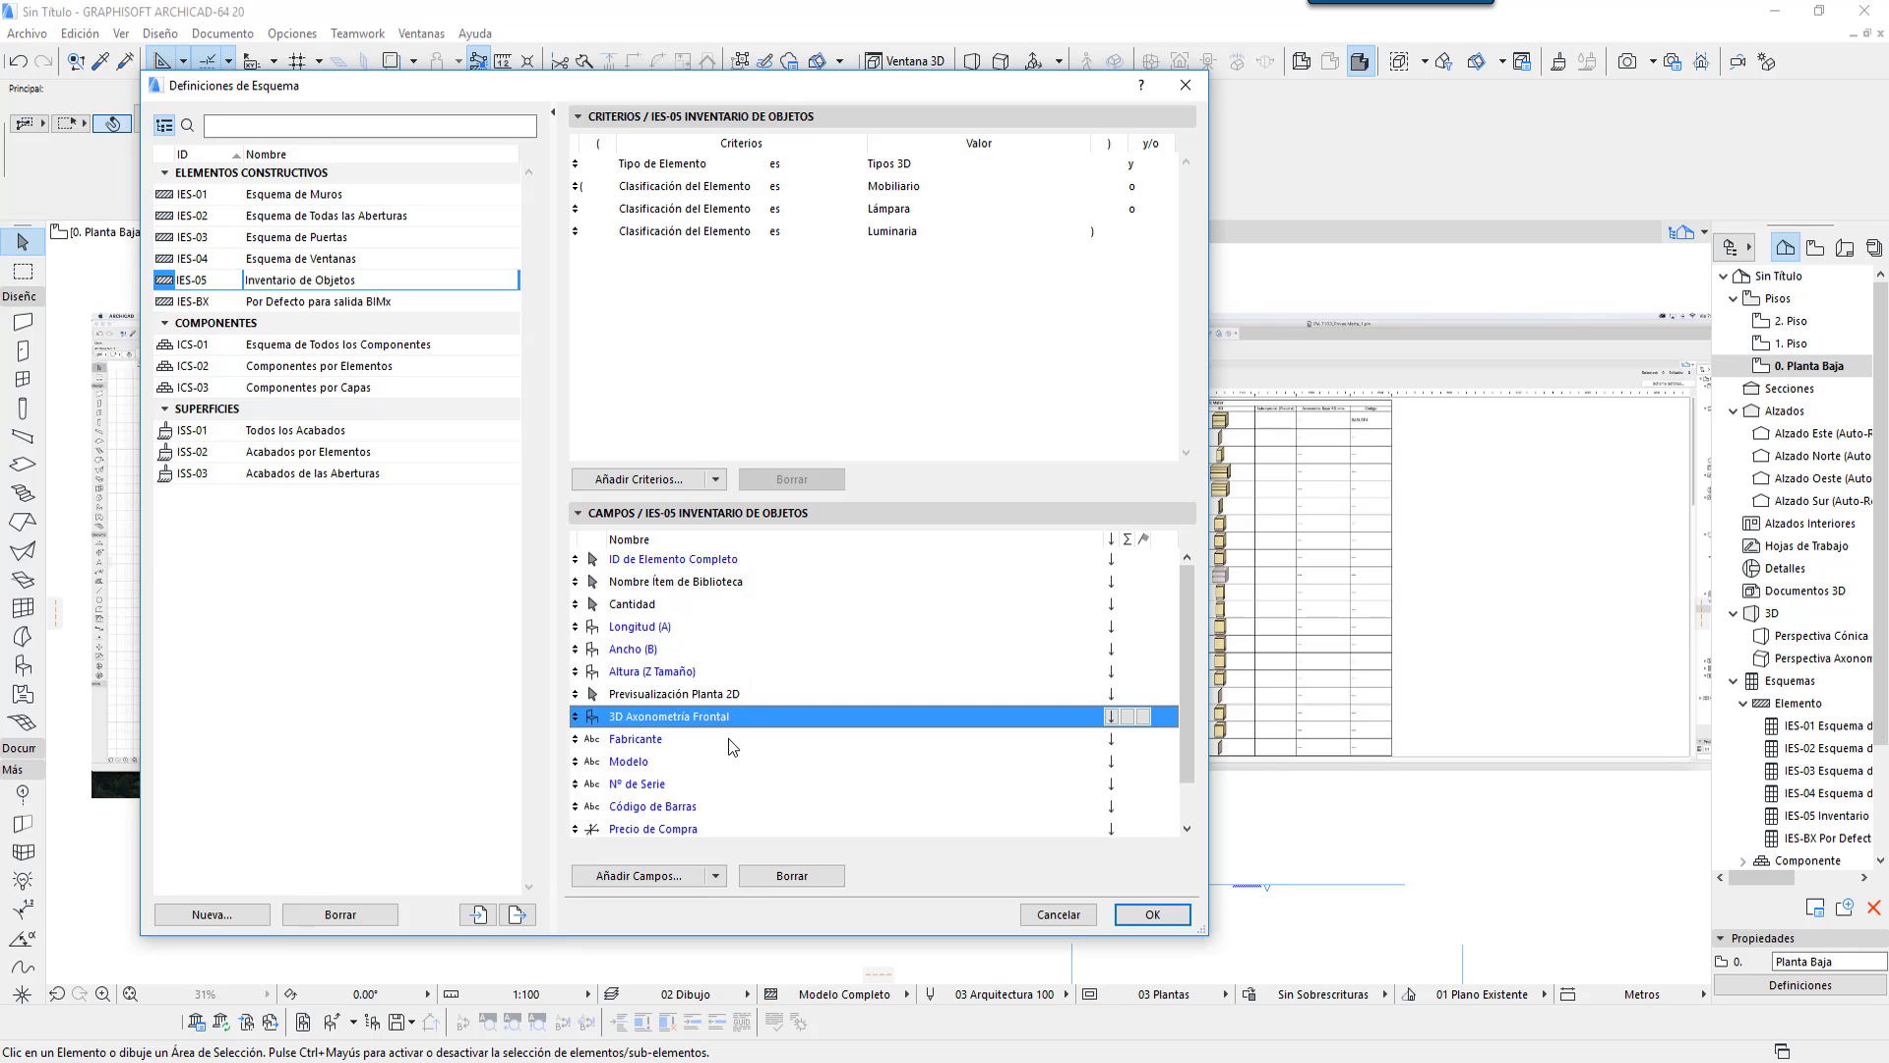
{"action": "left_click", "coordinate": [728, 738]}
{"action": "left_click", "coordinate": [726, 761]}
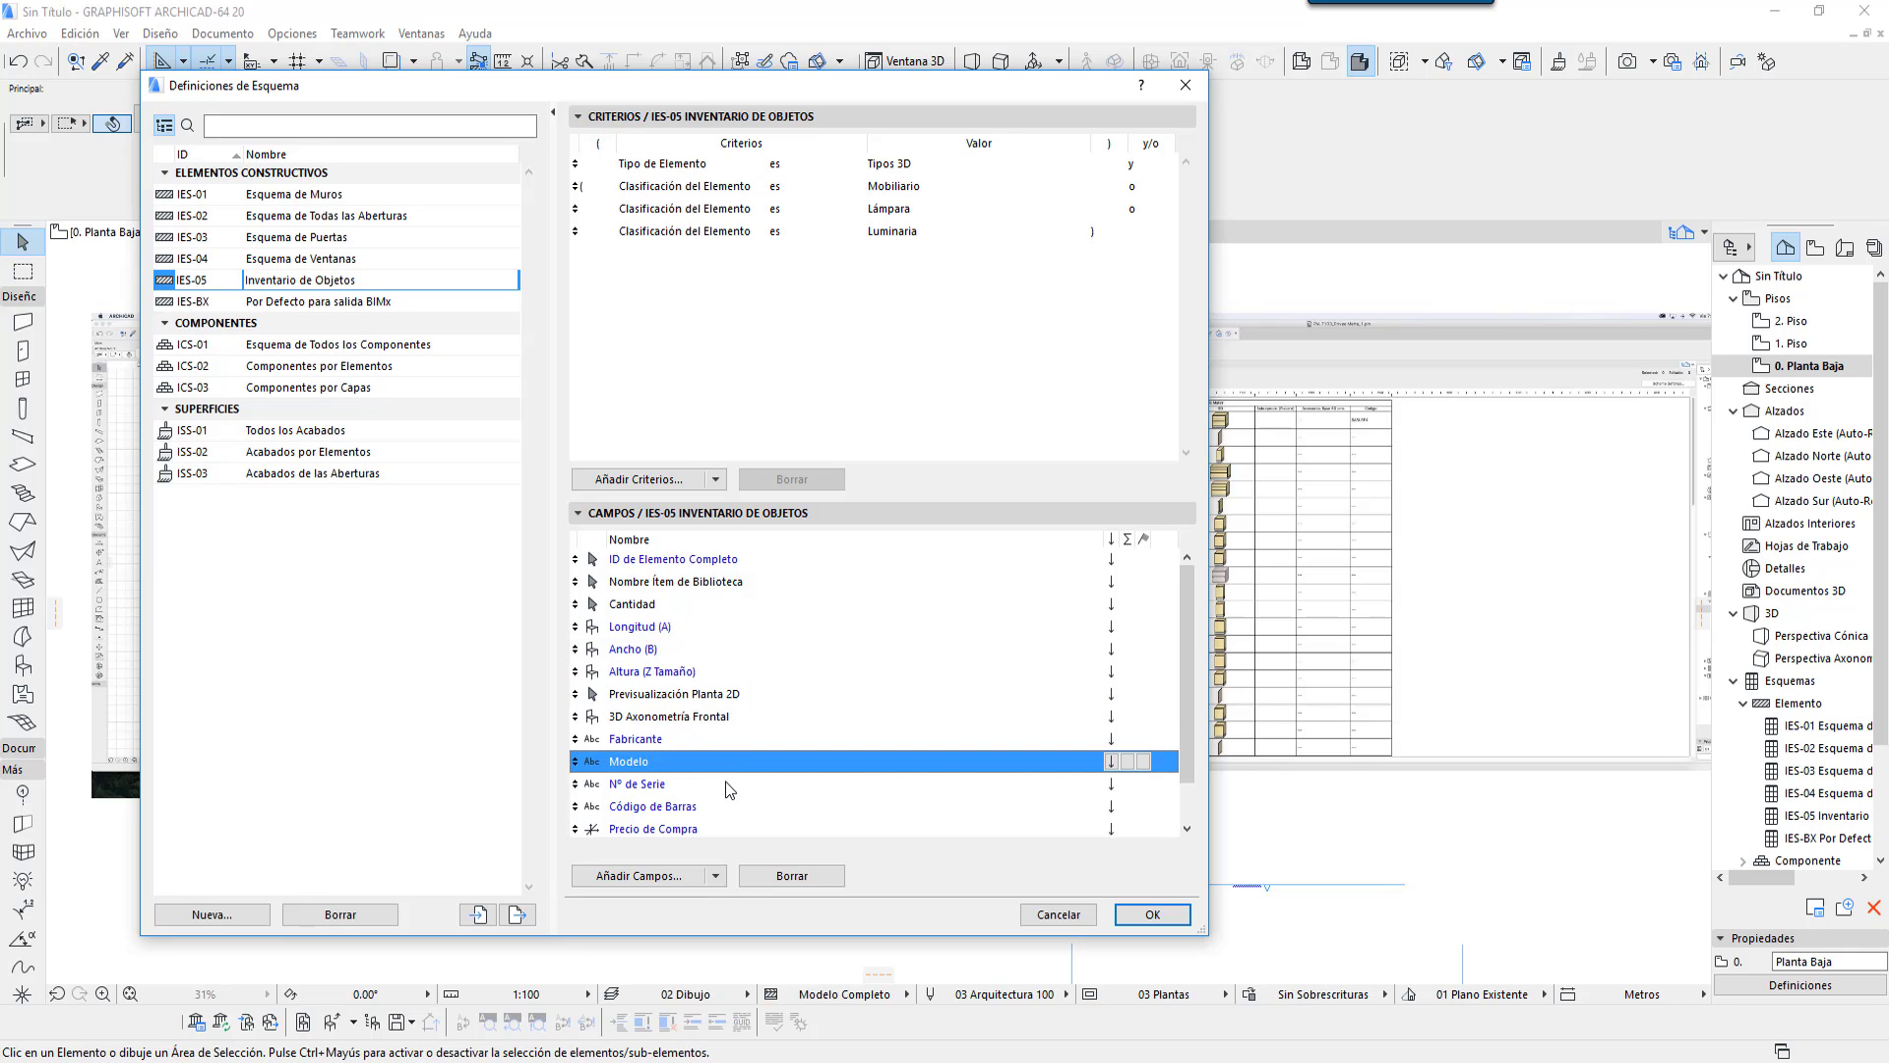
{"action": "left_click", "coordinate": [724, 784]}
{"action": "left_click", "coordinate": [722, 807]}
{"action": "left_click", "coordinate": [718, 827]}
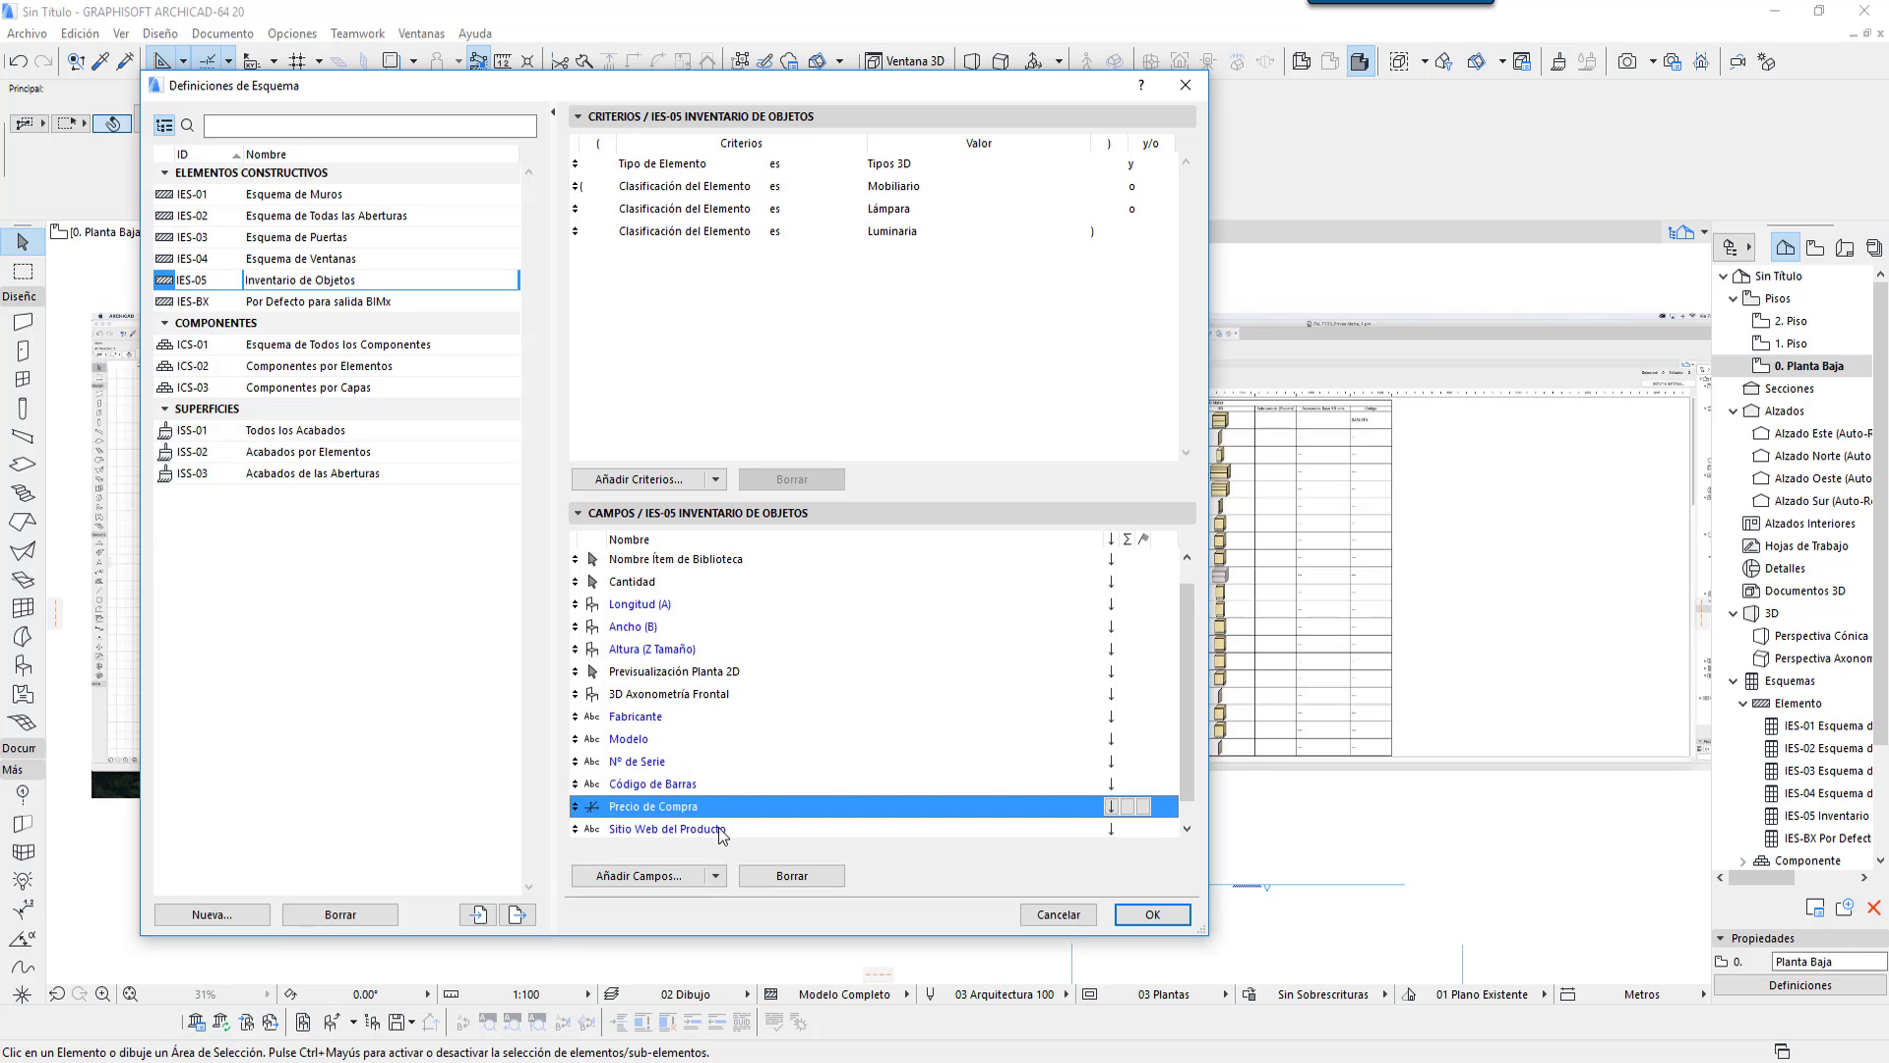
{"action": "left_click", "coordinate": [736, 824]}
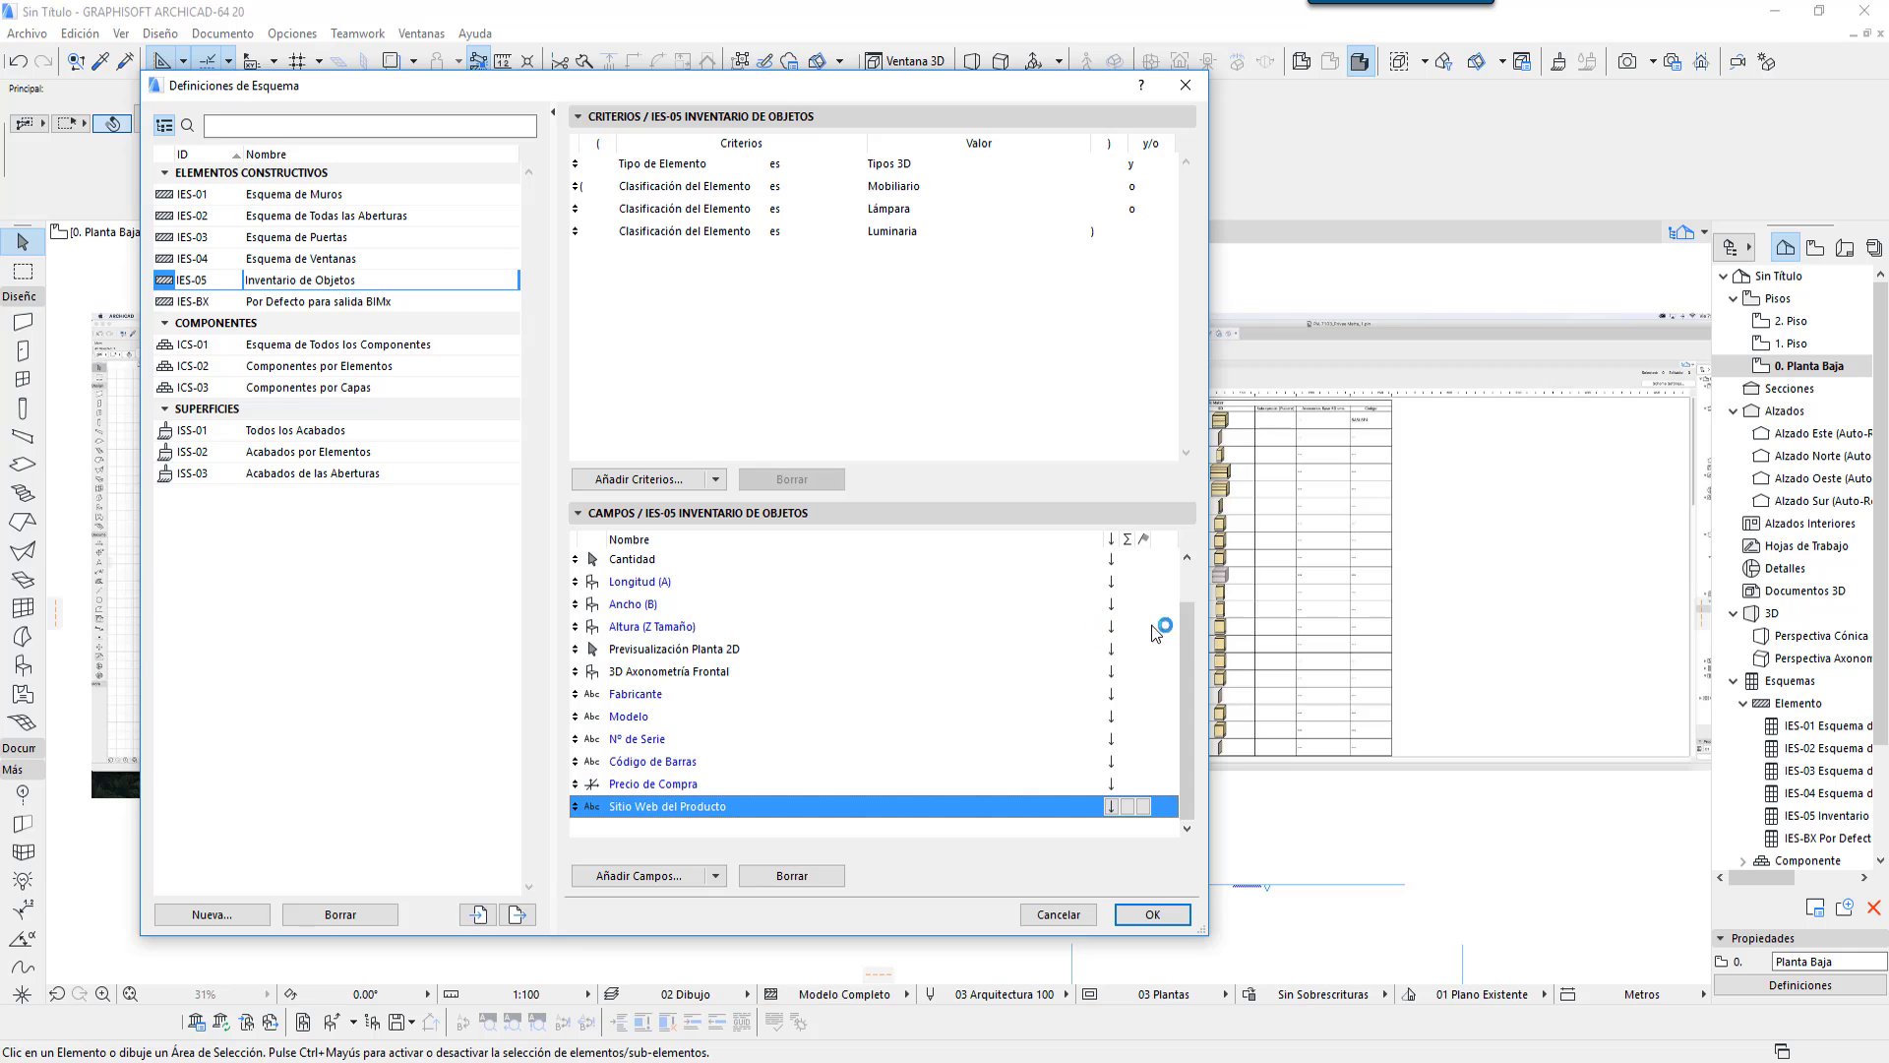
{"action": "left_click_drag", "start_coordinate": [1186, 629], "coordinate": [1178, 590]}
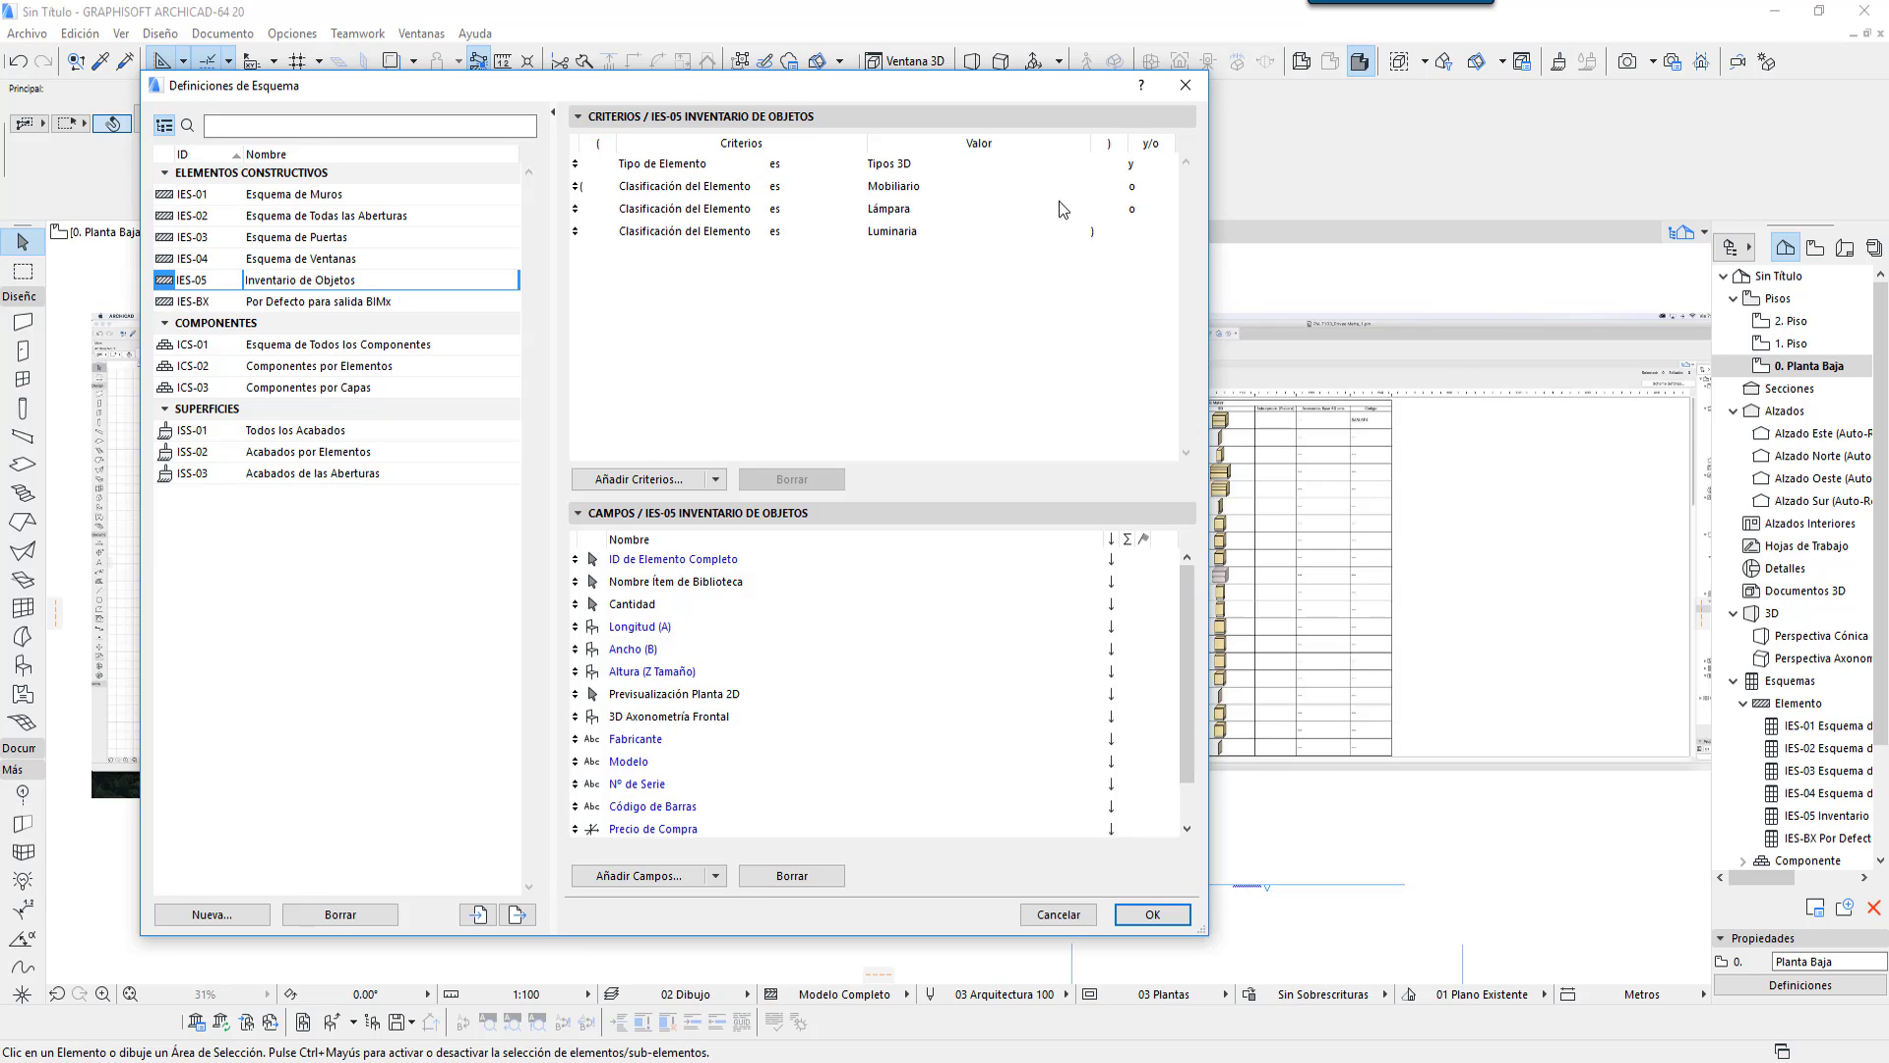
{"action": "left_click", "coordinate": [1062, 914]}
Step: Select the armchair among the furniture on the ground floor plan and open its object settings
{"action": "scroll", "coordinate": [984, 655], "scroll_direction": "down", "scroll_amount": 3}
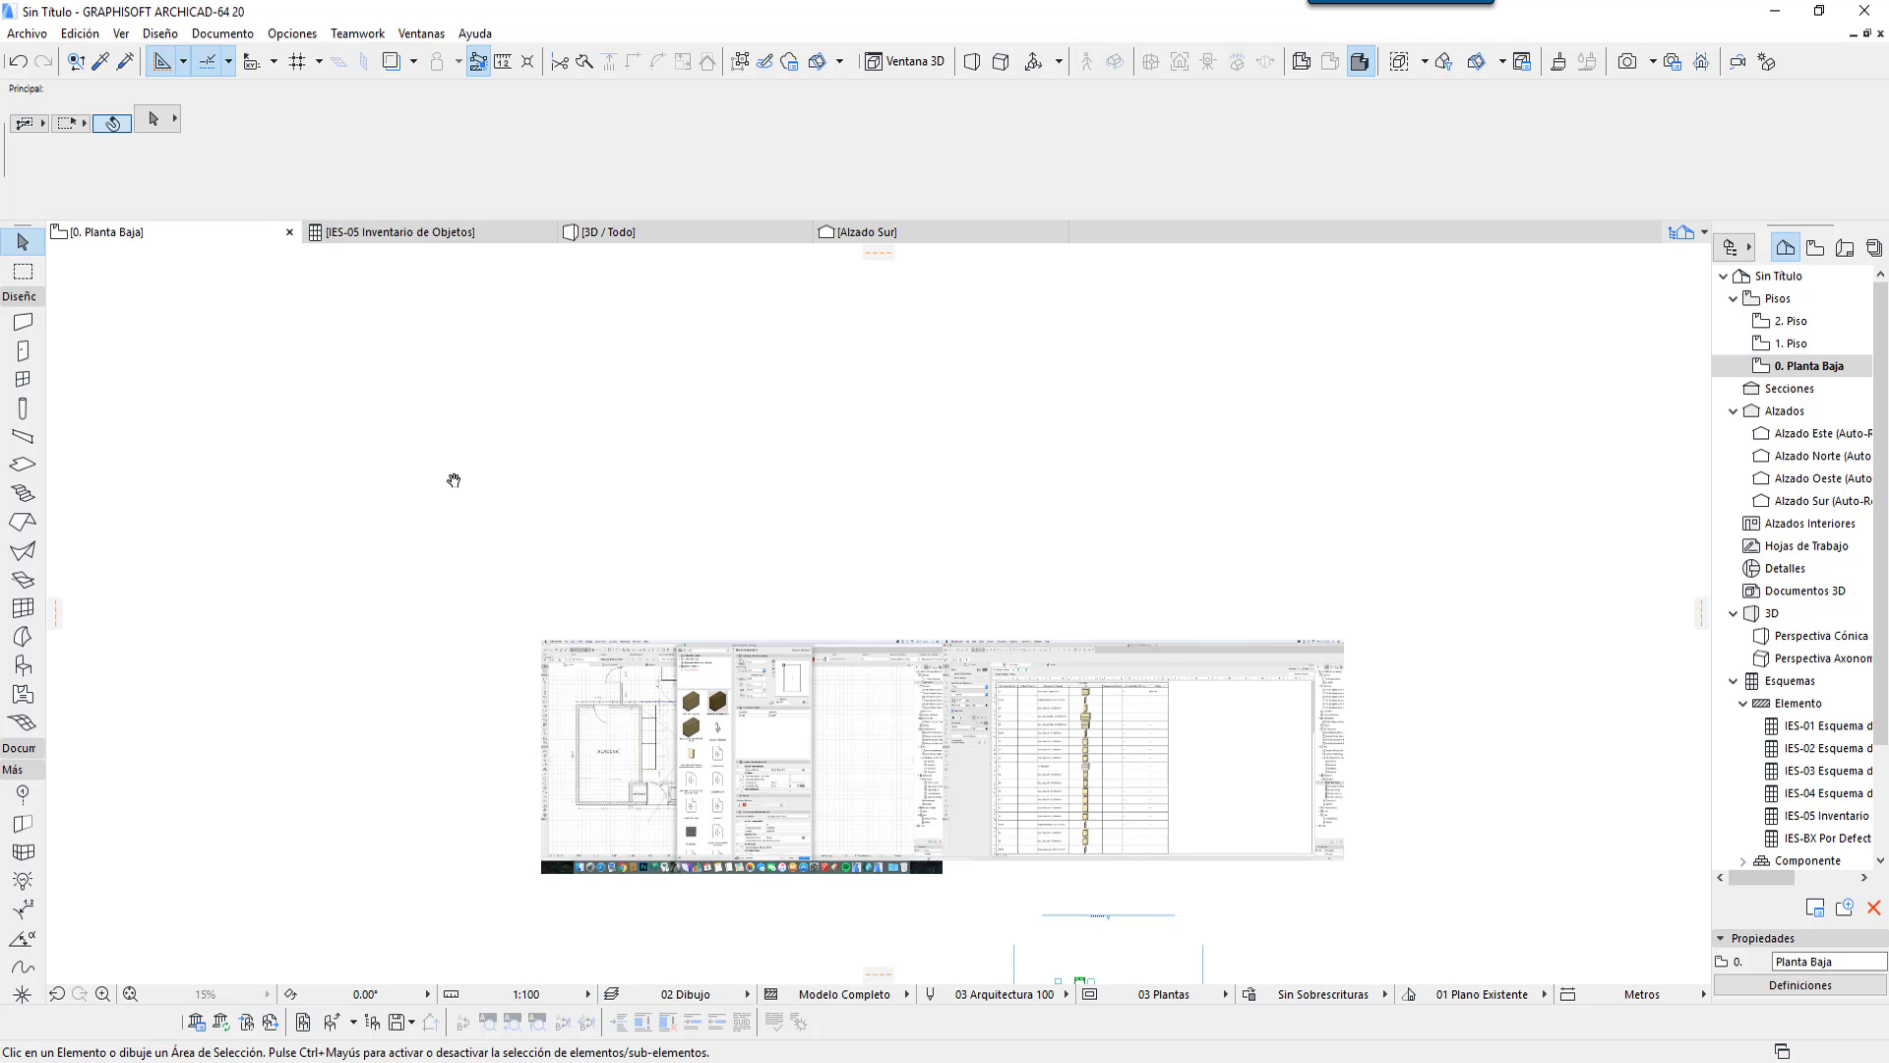
{"action": "middle_click_drag", "start_coordinate": [451, 476], "coordinate": [404, 541]}
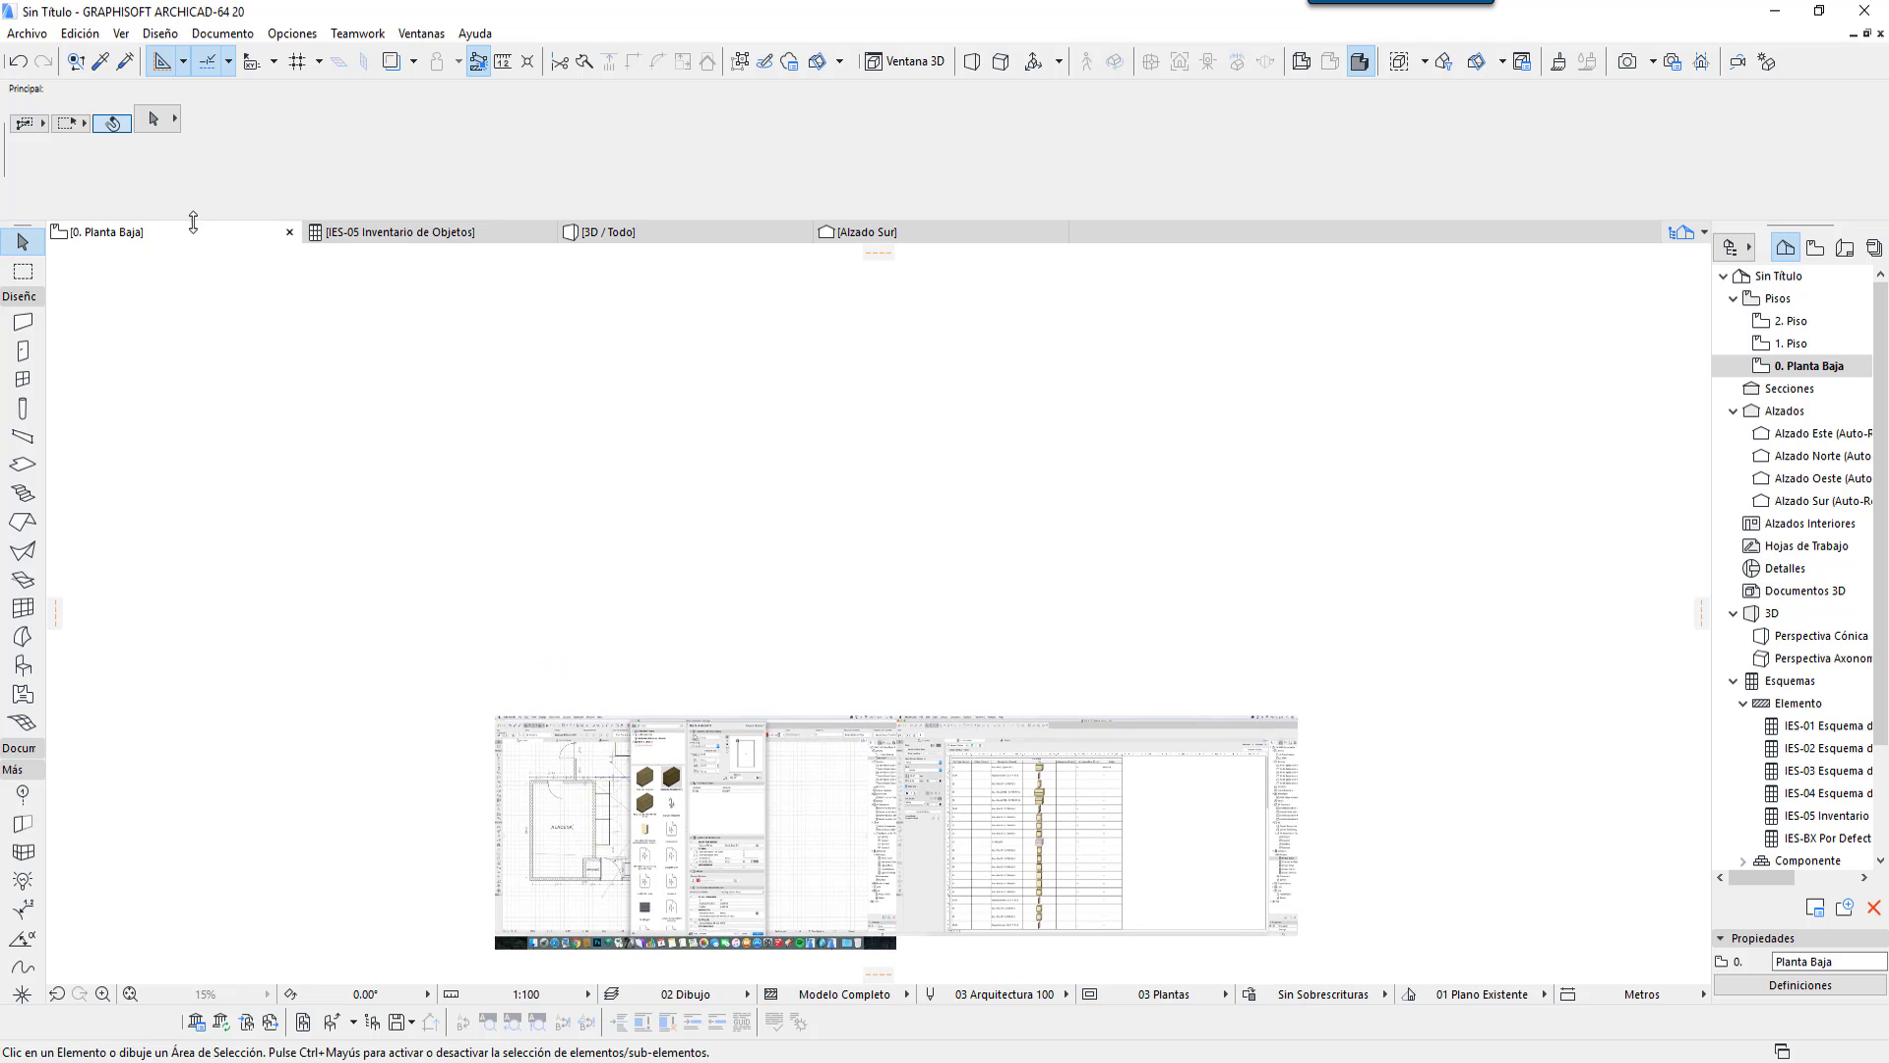
{"action": "middle_click_drag", "start_coordinate": [784, 969], "coordinate": [728, 519]}
{"action": "scroll", "coordinate": [970, 571], "scroll_direction": "up", "scroll_amount": 2}
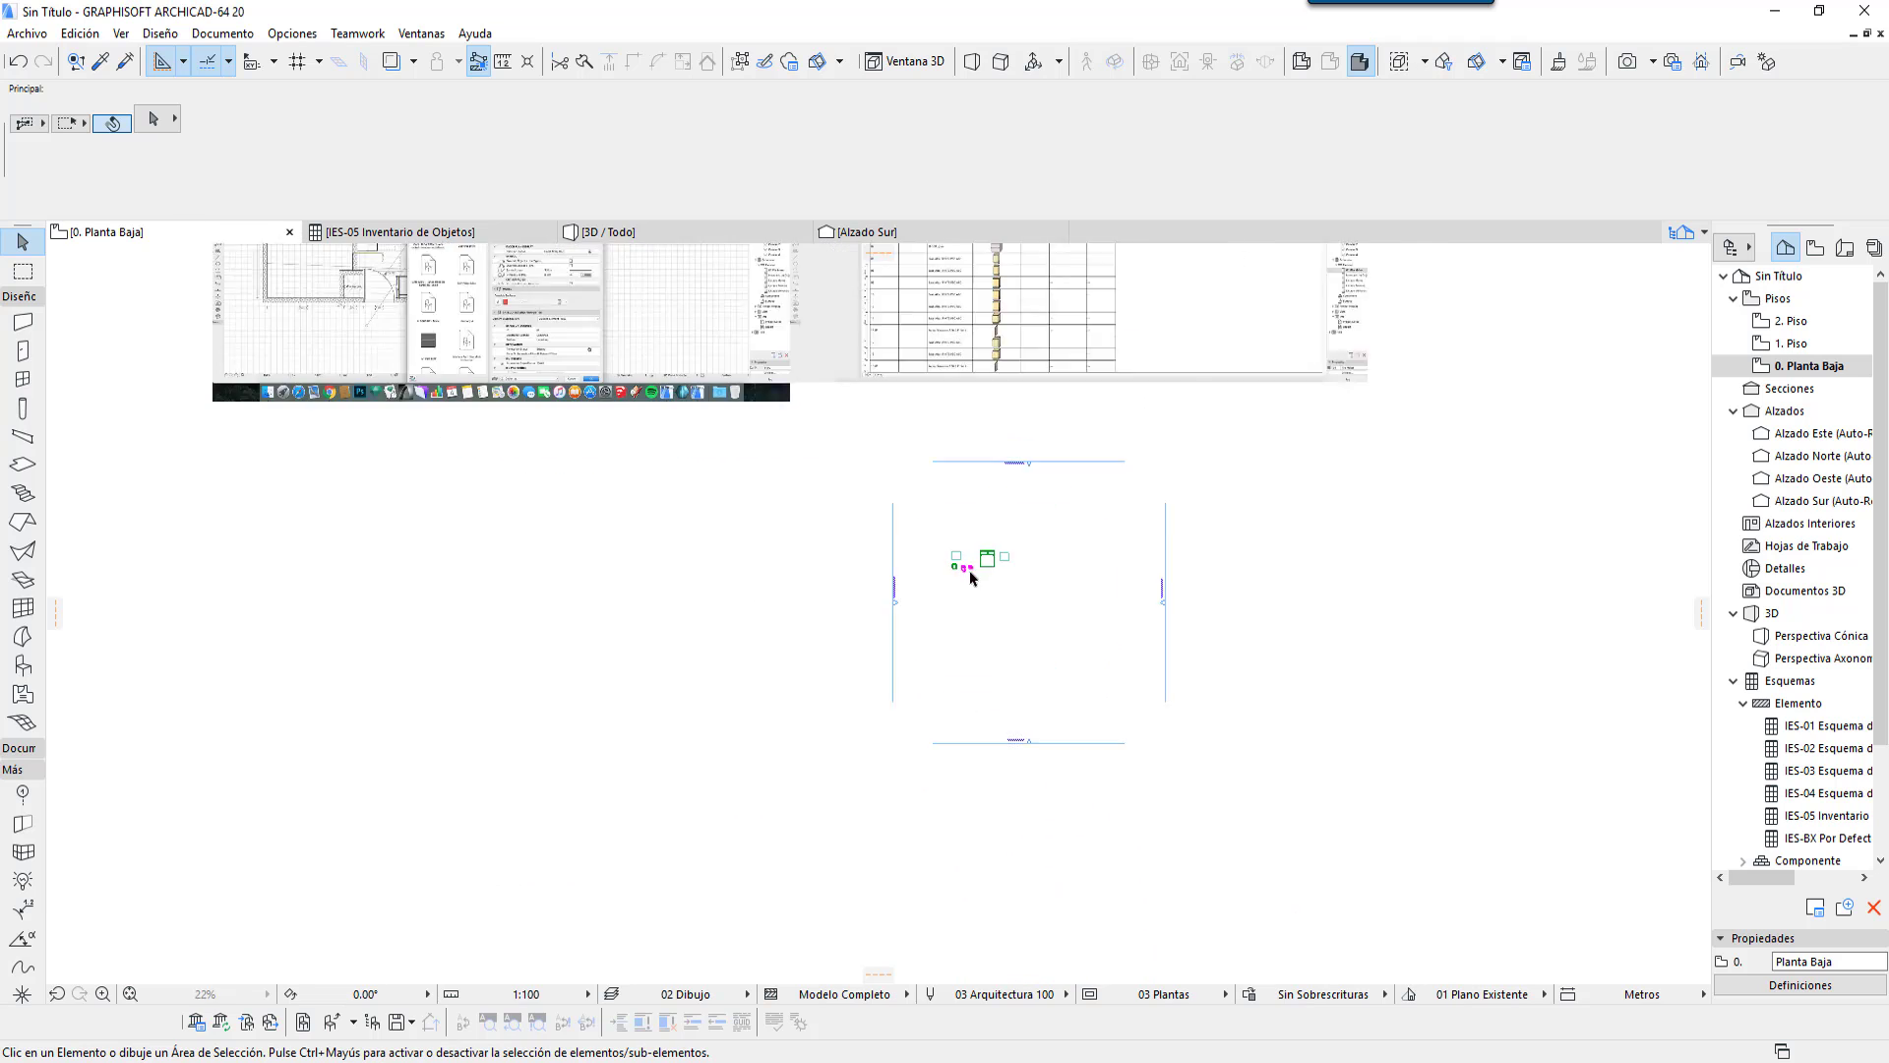
{"action": "scroll", "coordinate": [969, 577], "scroll_direction": "up", "scroll_amount": 5}
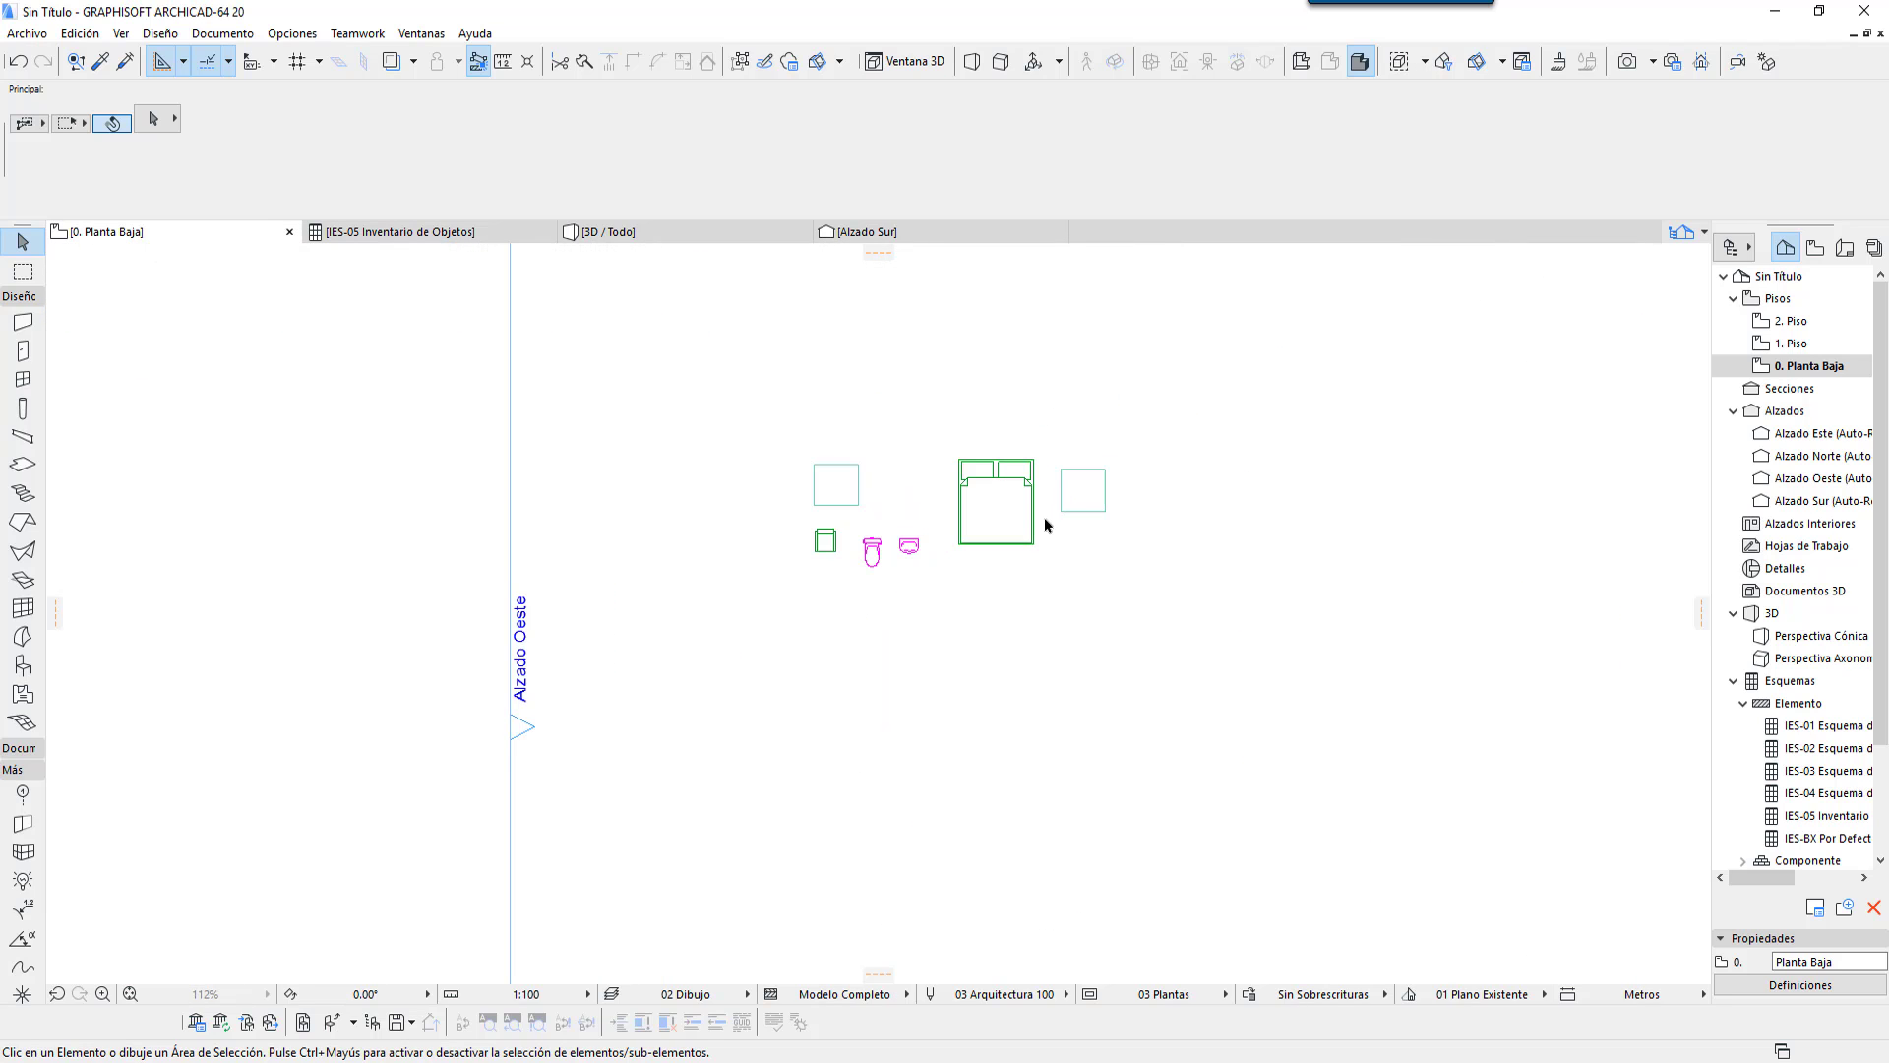
{"action": "scroll", "coordinate": [1046, 524], "scroll_direction": "up", "scroll_amount": 2}
{"action": "scroll", "coordinate": [823, 611], "scroll_direction": "up", "scroll_amount": 1}
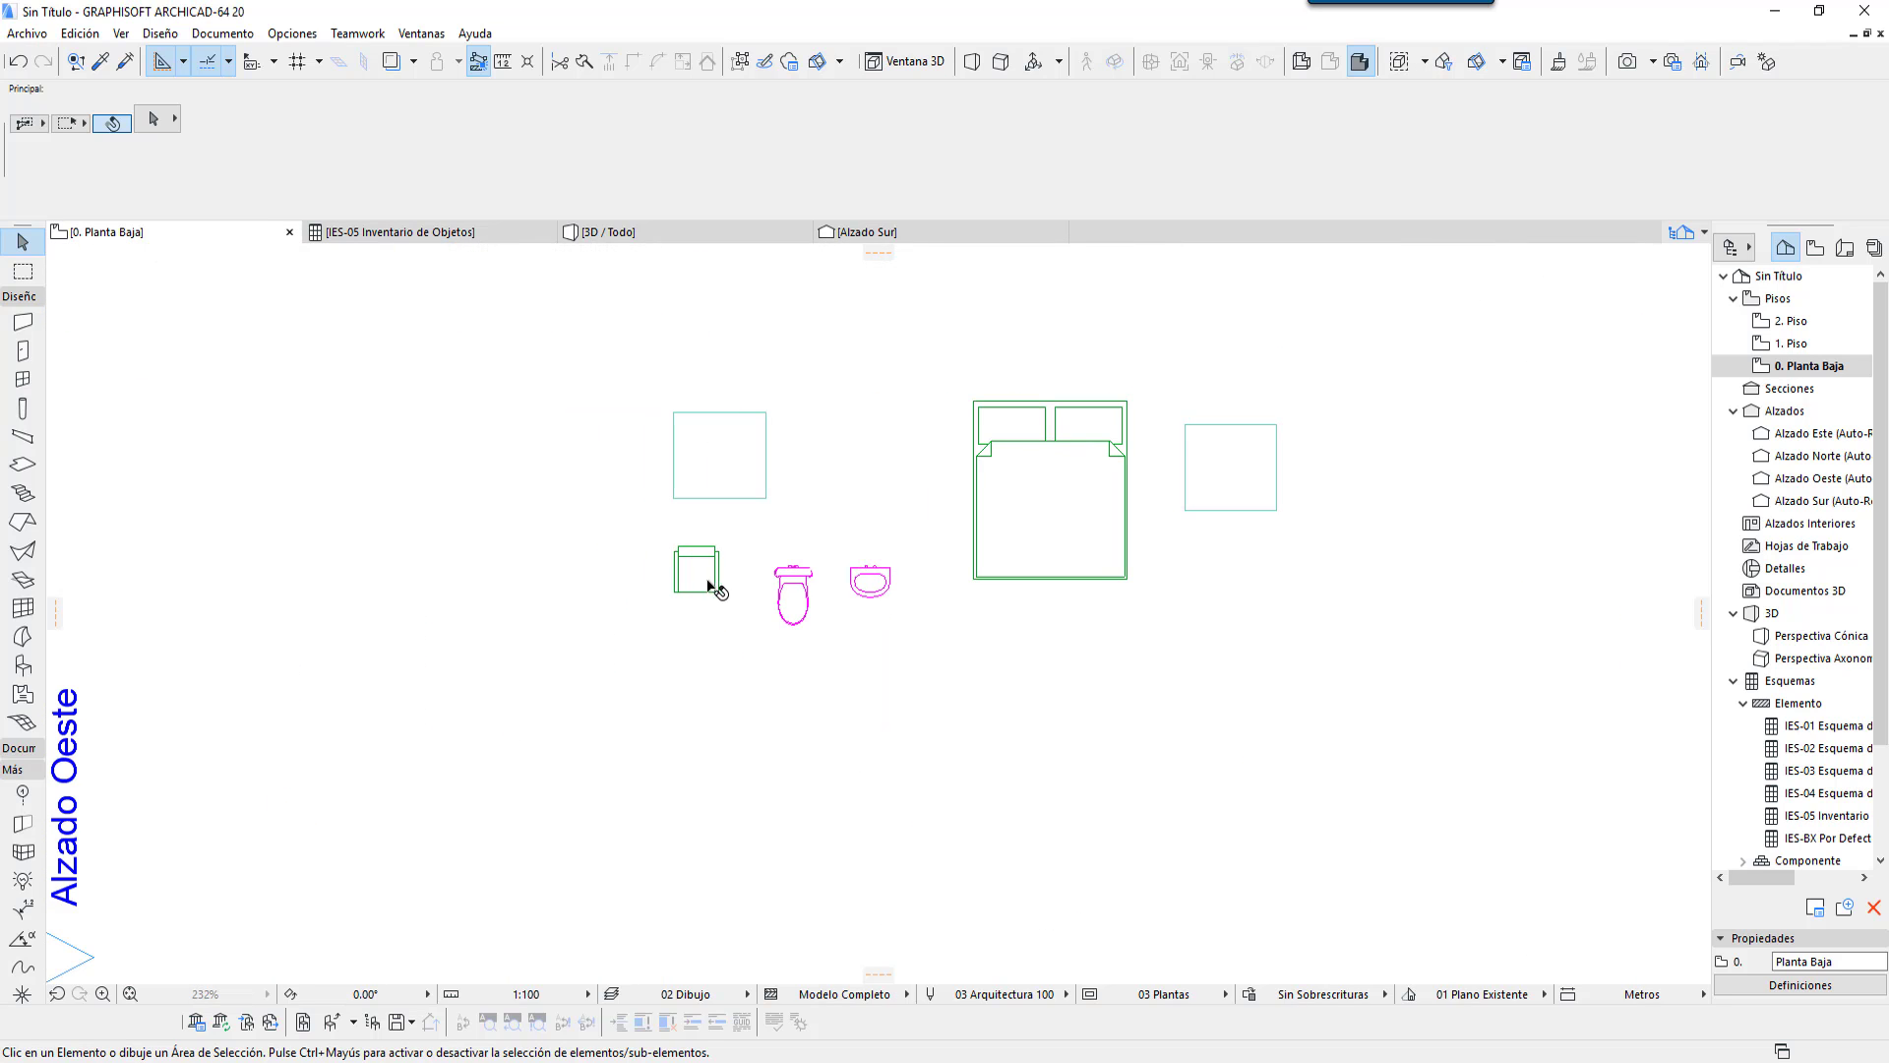
{"action": "left_click", "coordinate": [708, 583]}
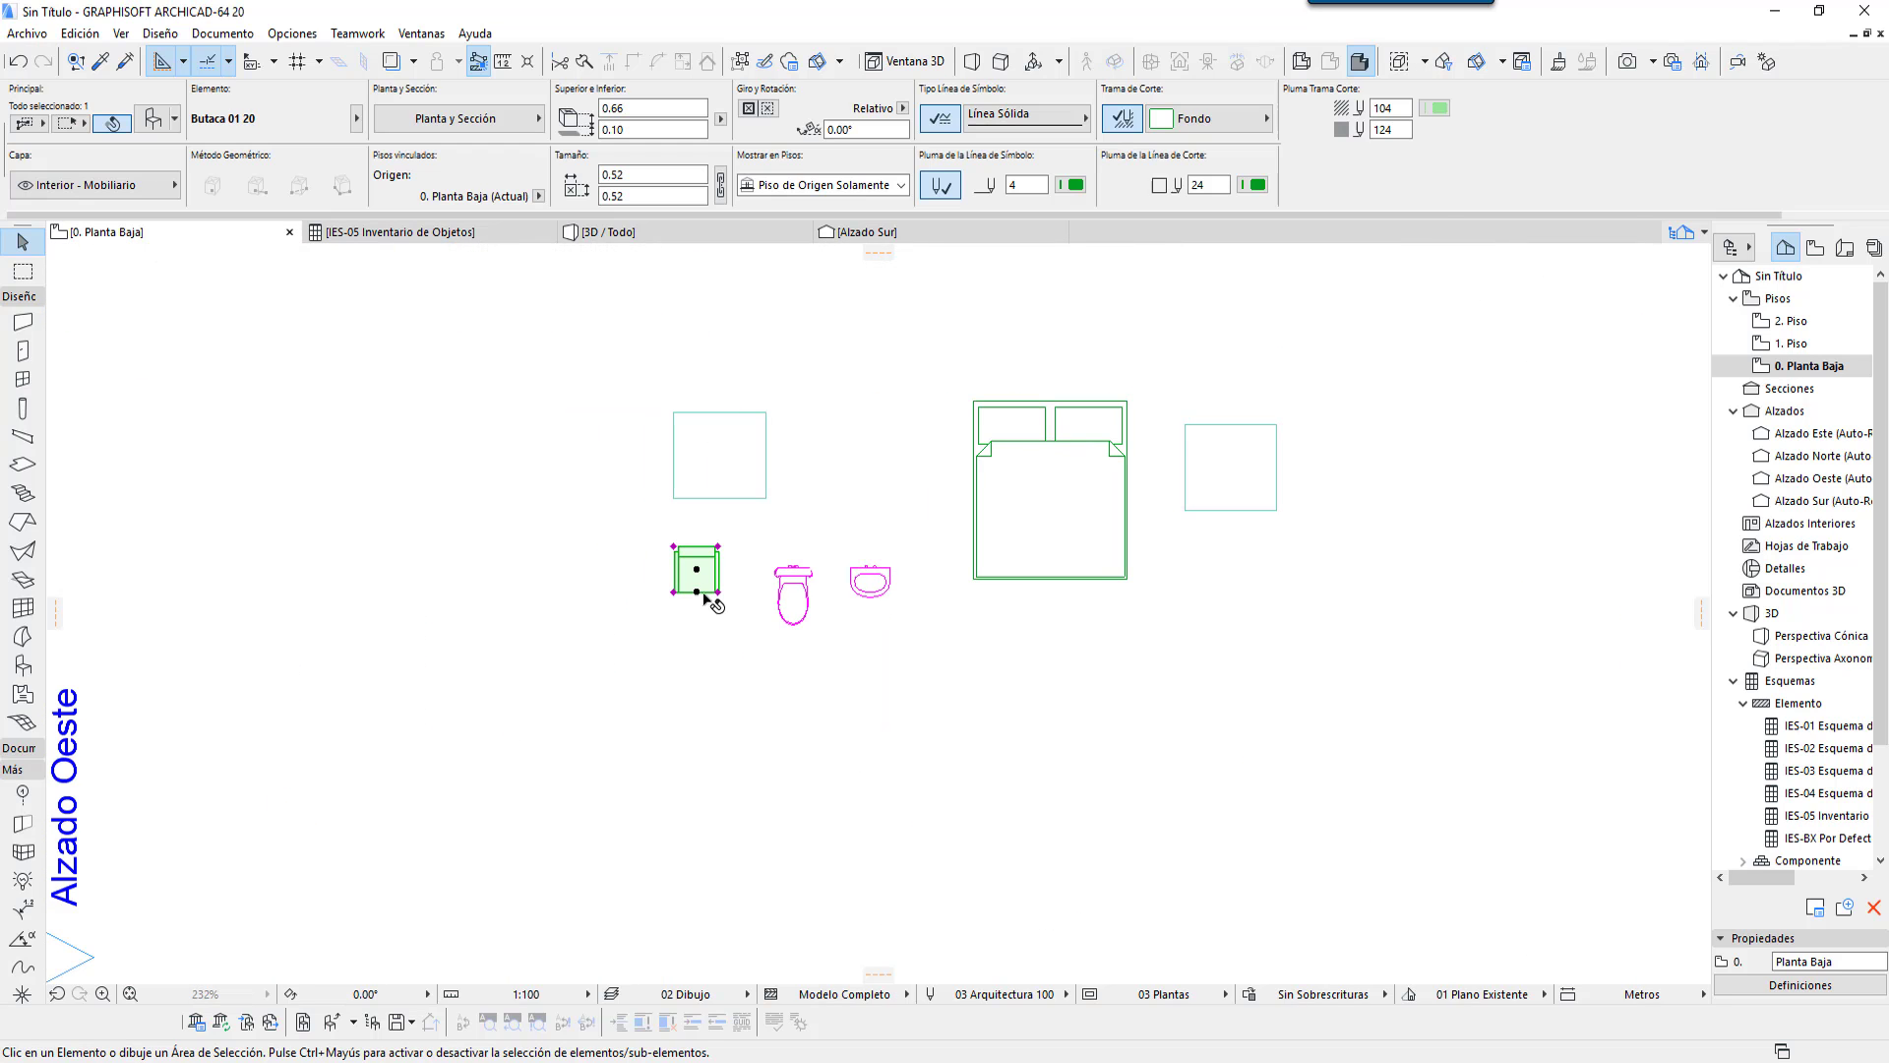
{"action": "left_click", "coordinate": [153, 129]}
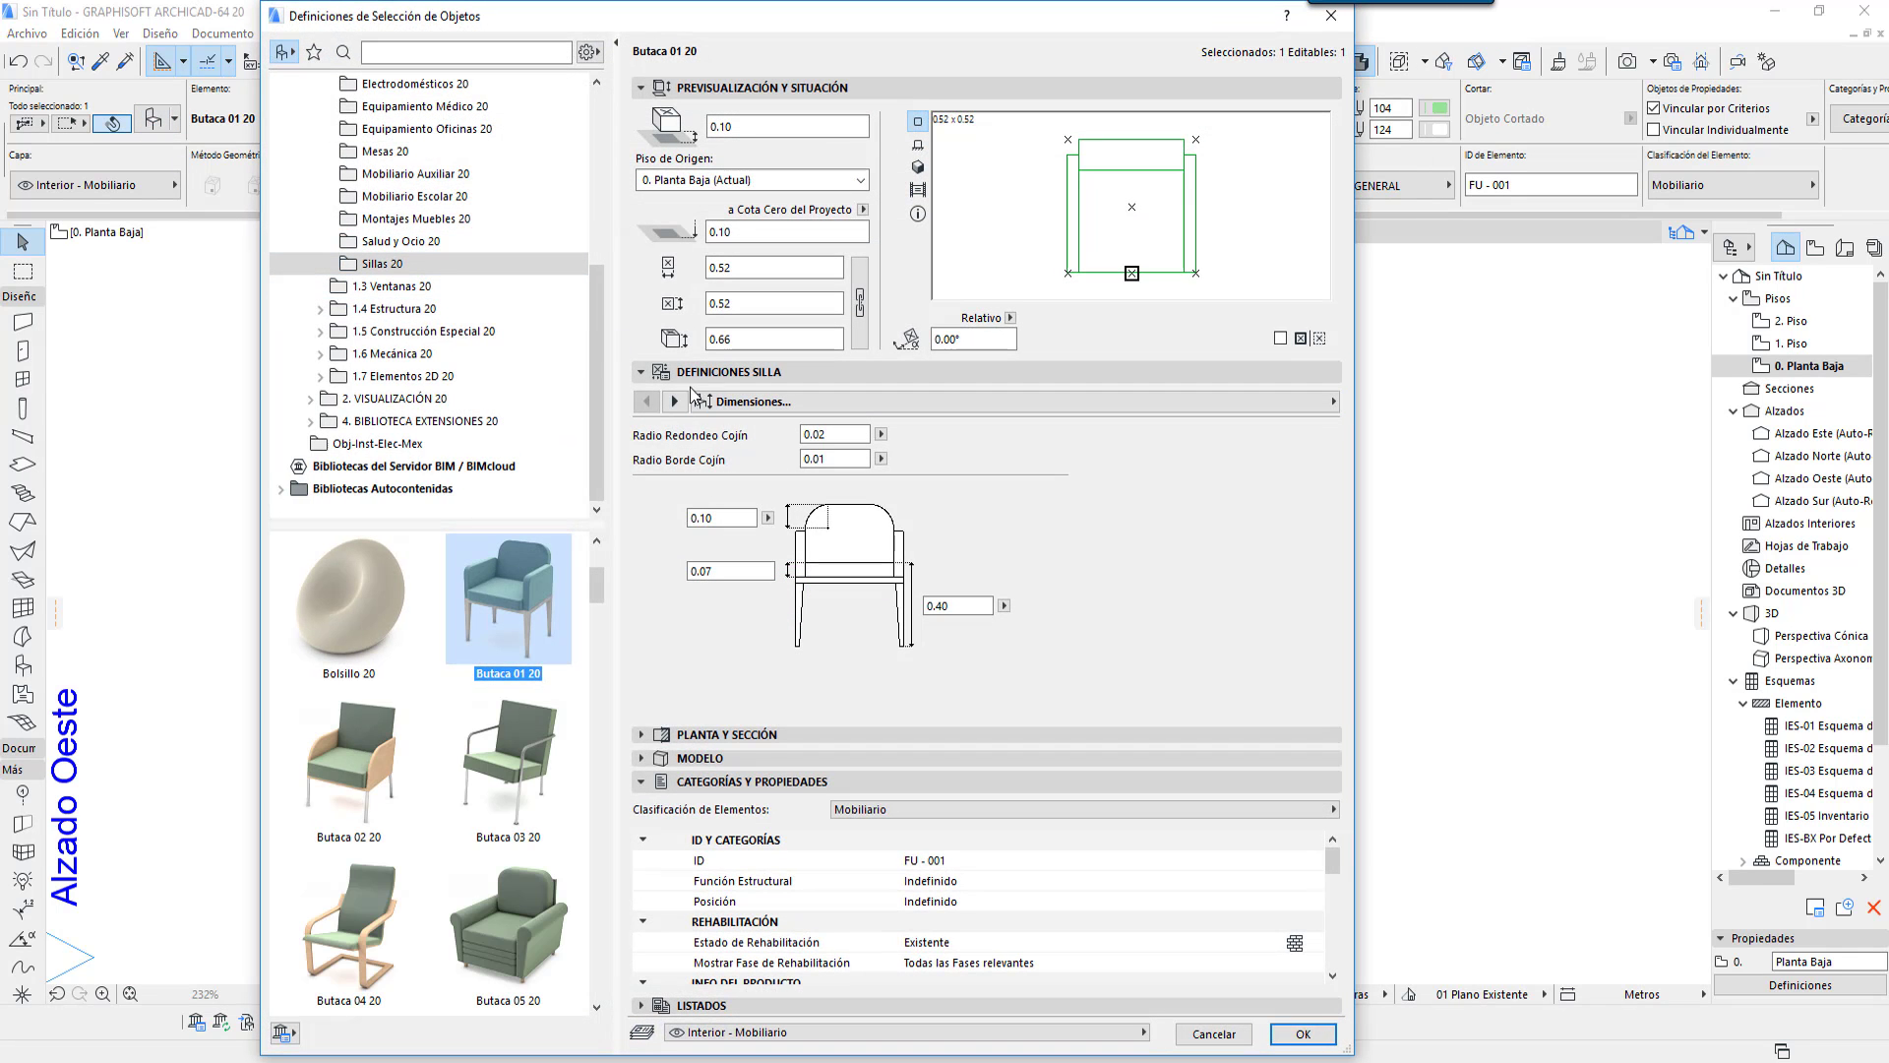
Step: Show the Descripciones page in the armchair's chair definitions
{"action": "left_click", "coordinate": [641, 373]}
{"action": "left_click", "coordinate": [639, 376]}
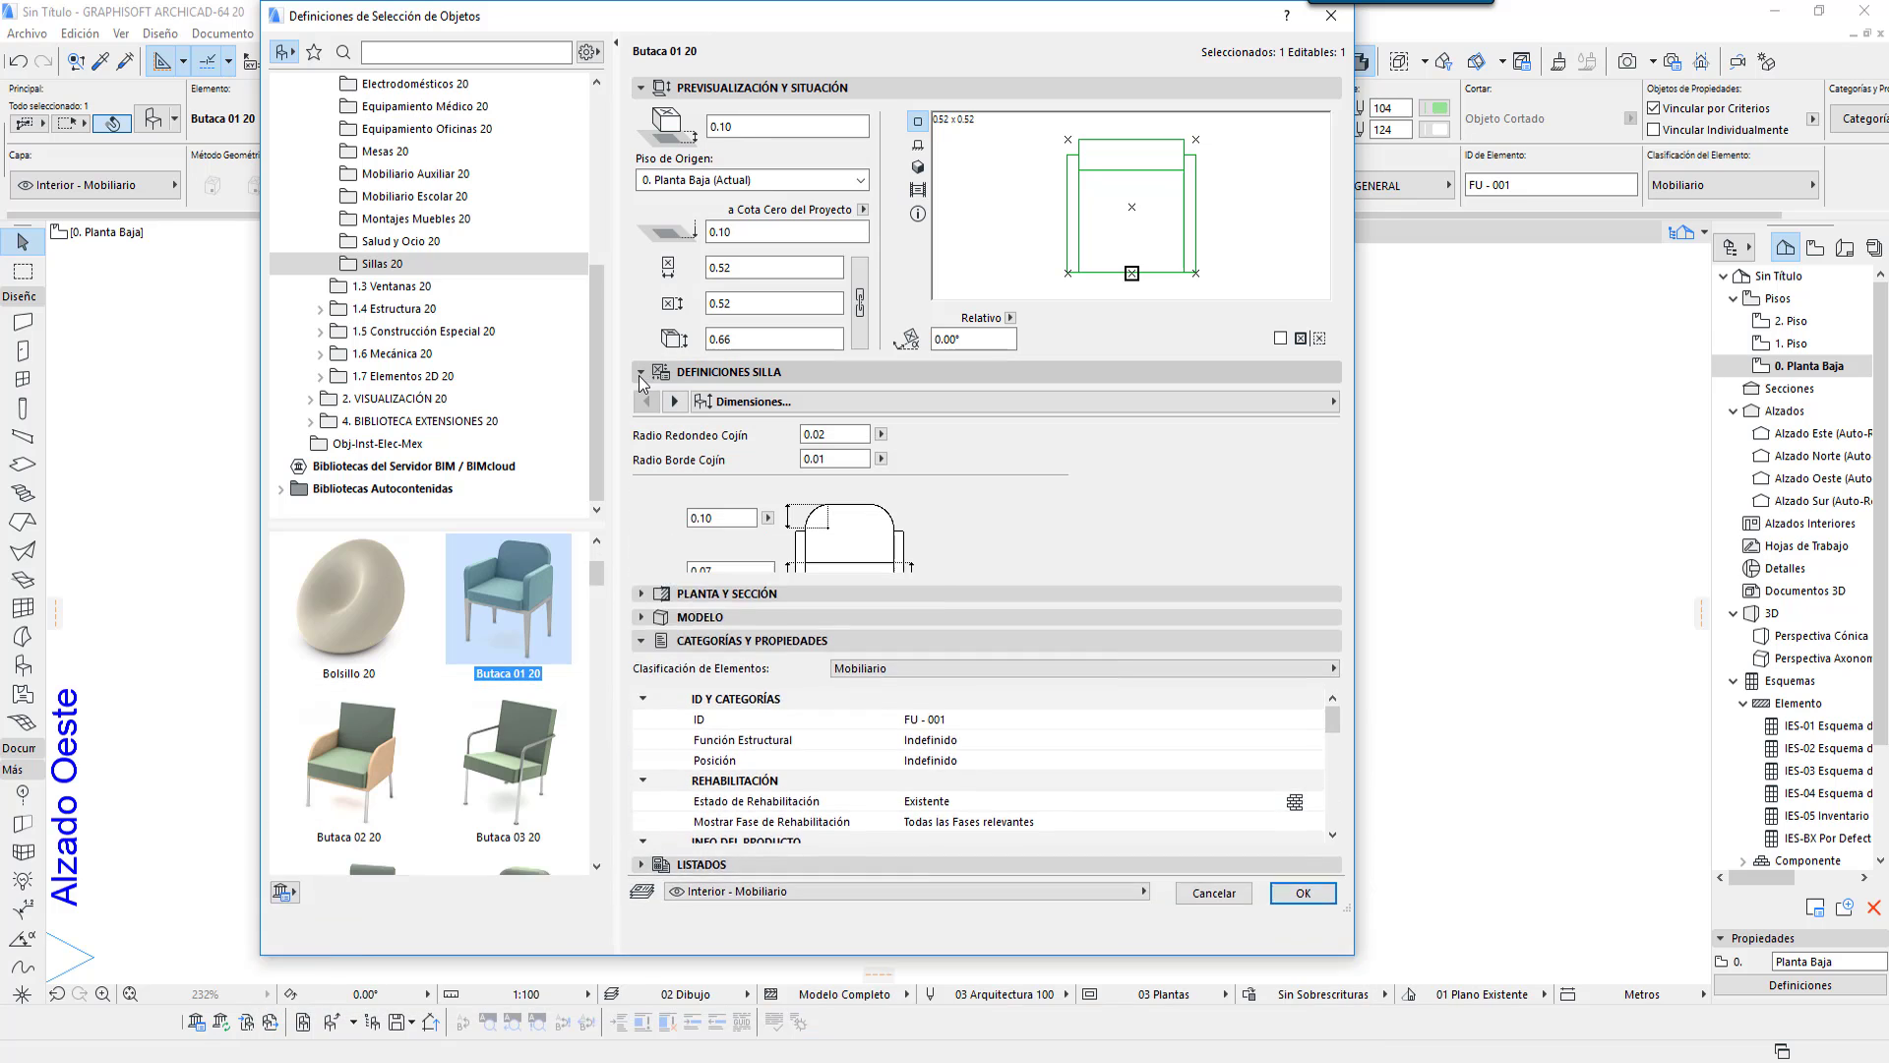
{"action": "left_click", "coordinate": [976, 401]}
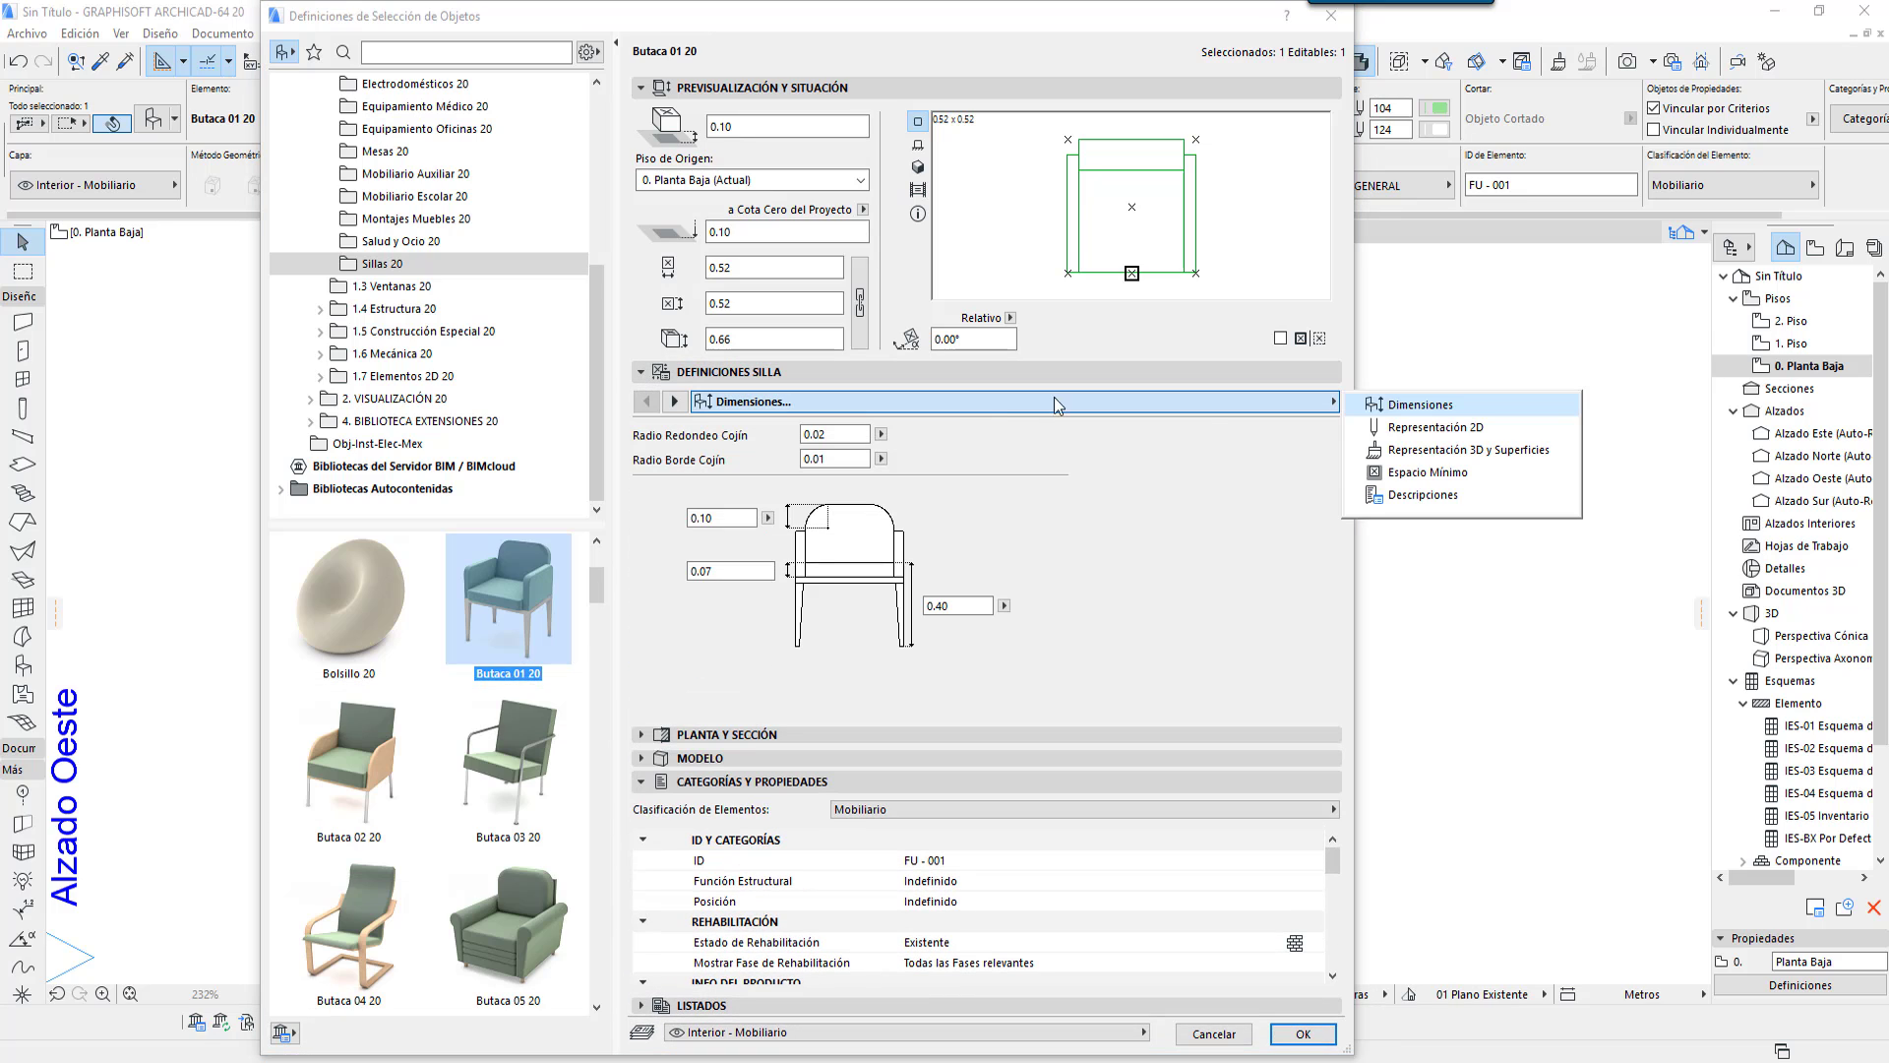
{"action": "left_click", "coordinate": [1444, 497]}
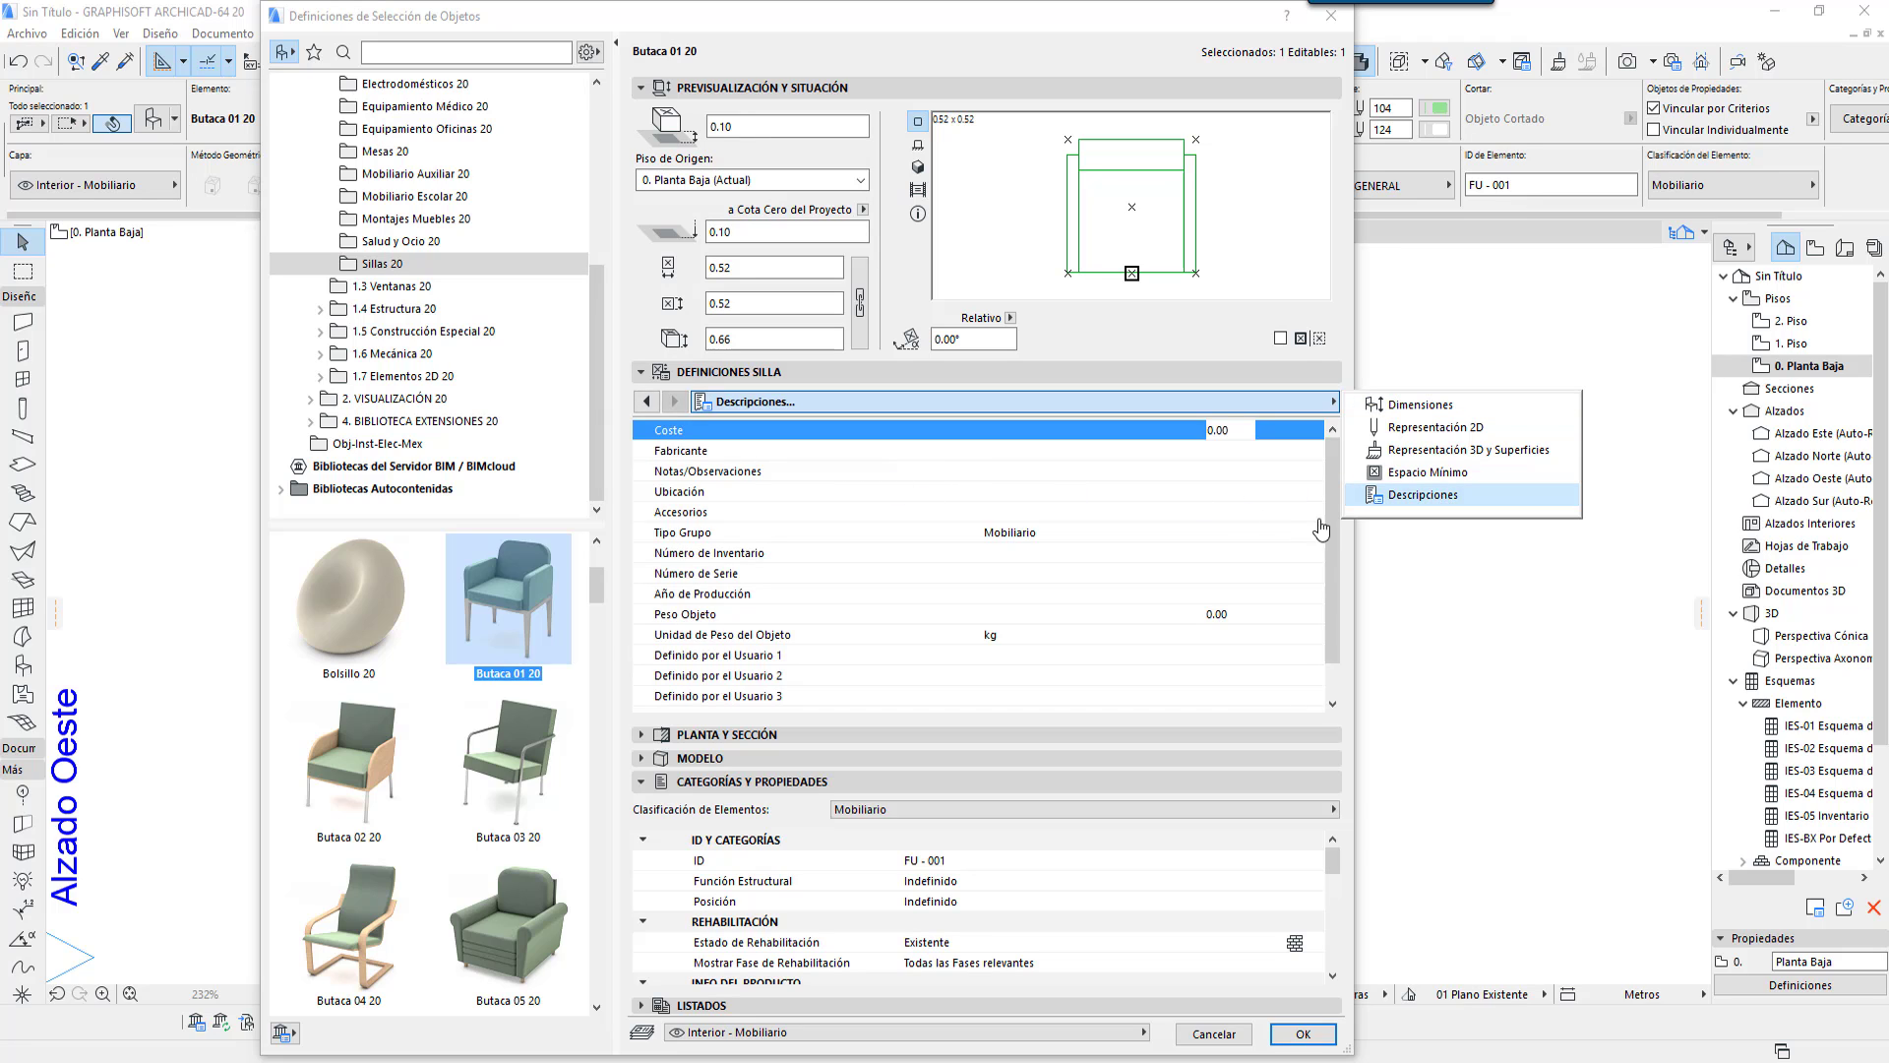
Step: Examine the Butaca 01 20 description parameters, including Fabricante, Notas/Observaciones, Ubicación and the user-defined fields
{"action": "mouse_move", "coordinate": [1332, 533]}
{"action": "left_mouse_down"}
{"action": "mouse_move", "coordinate": [1332, 552]}
{"action": "mouse_move", "coordinate": [1334, 524]}
{"action": "left_mouse_up"}
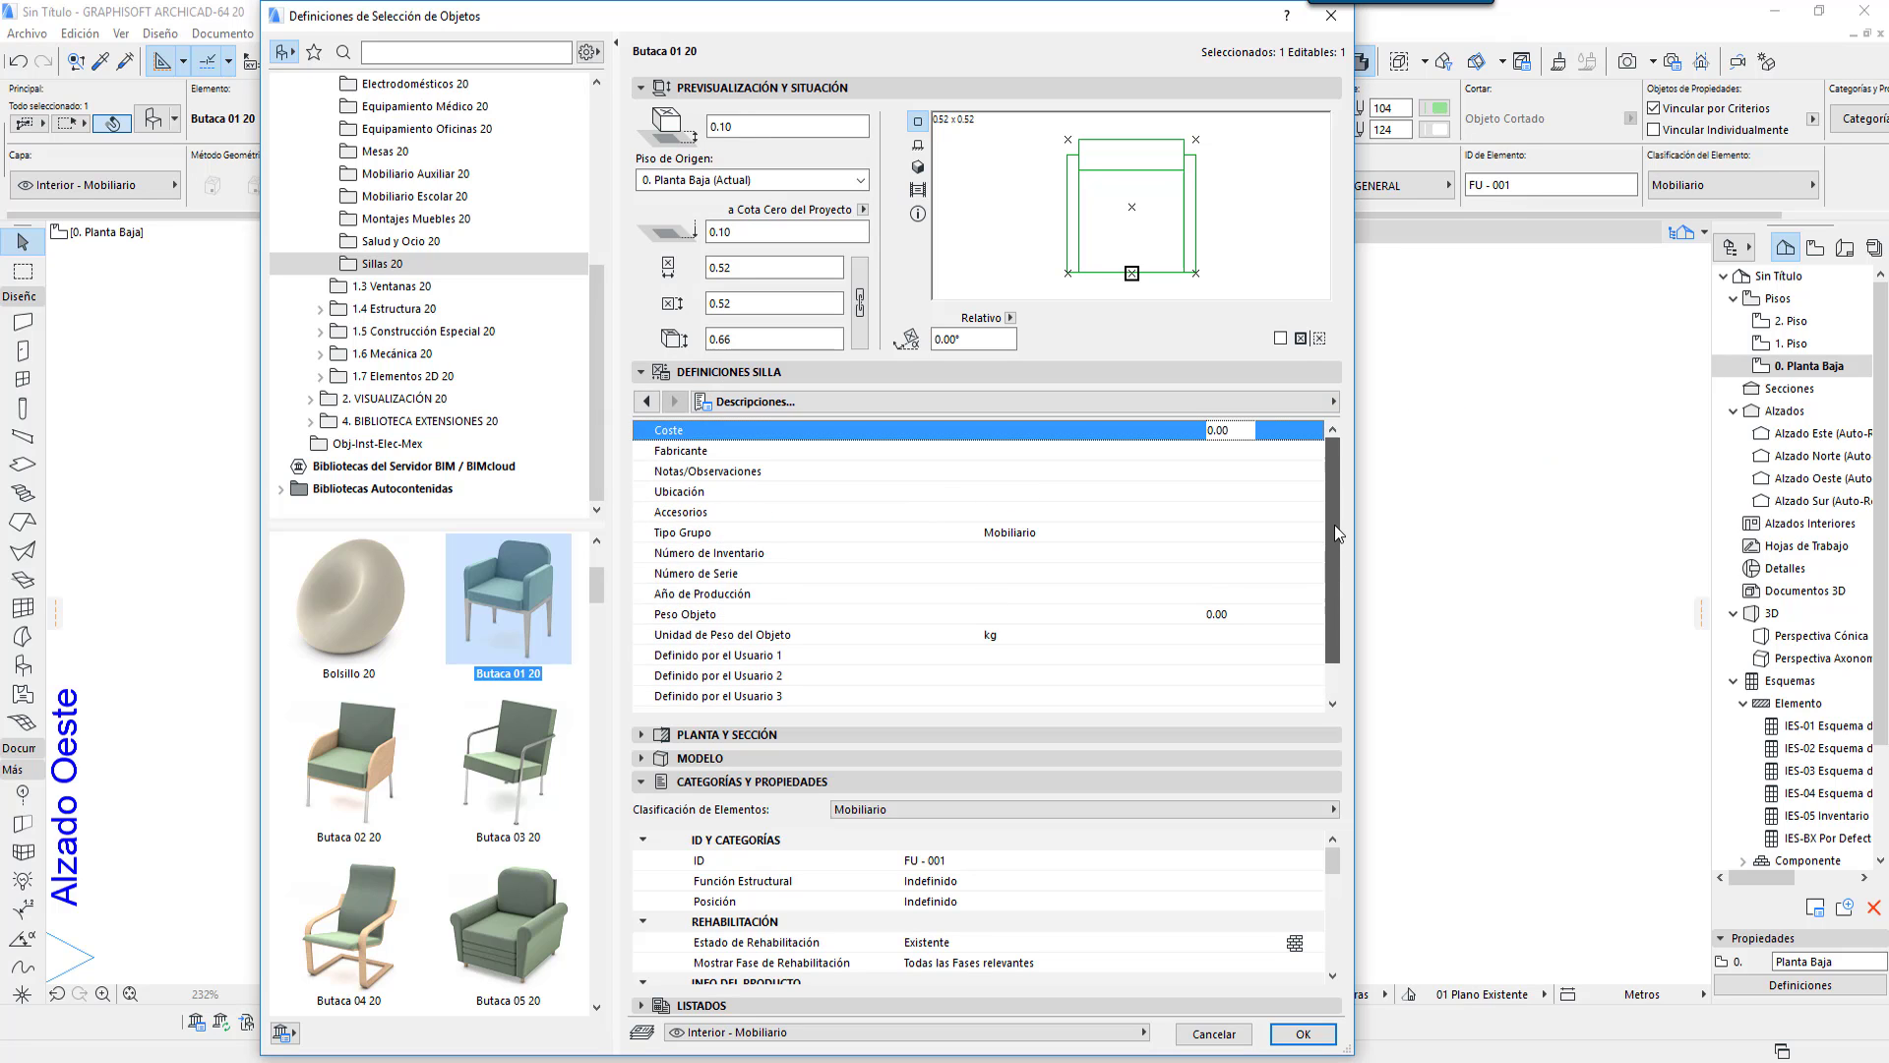
{"action": "left_click", "coordinate": [741, 476]}
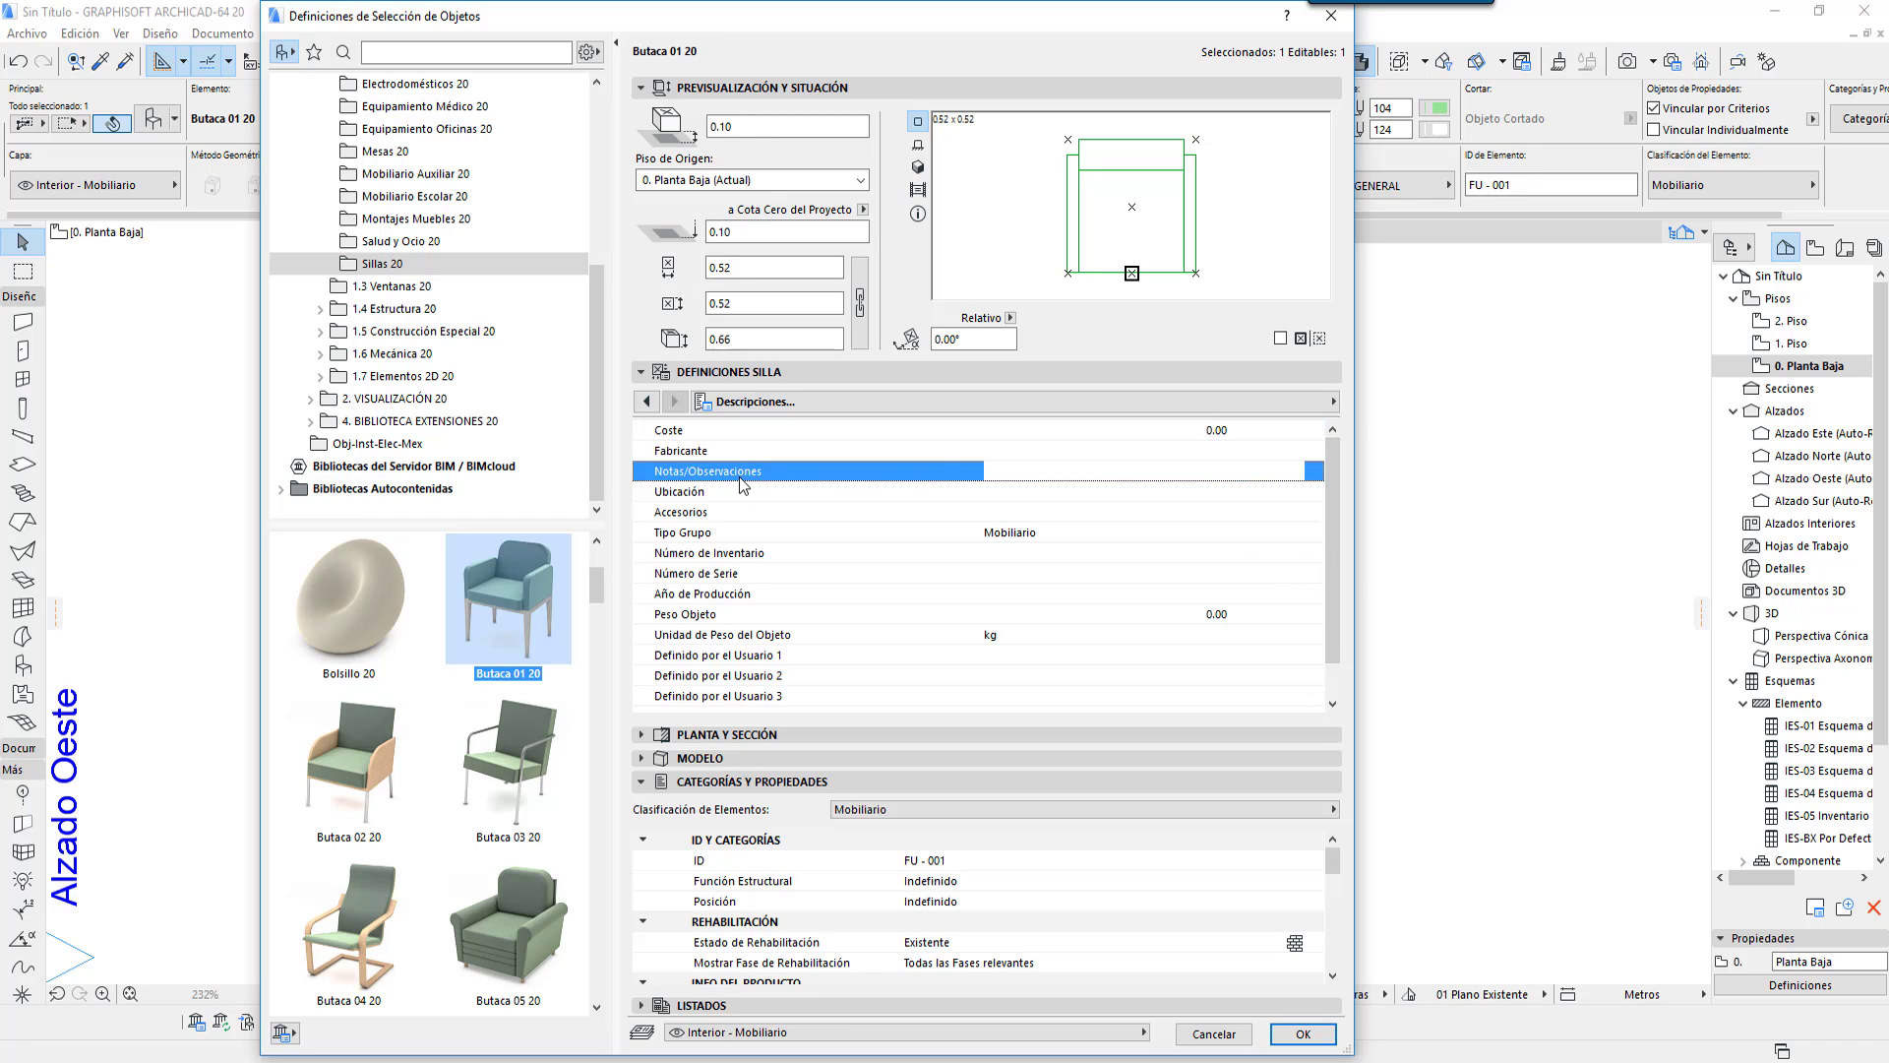
{"action": "left_click", "coordinate": [710, 437]}
{"action": "left_click", "coordinate": [718, 453]}
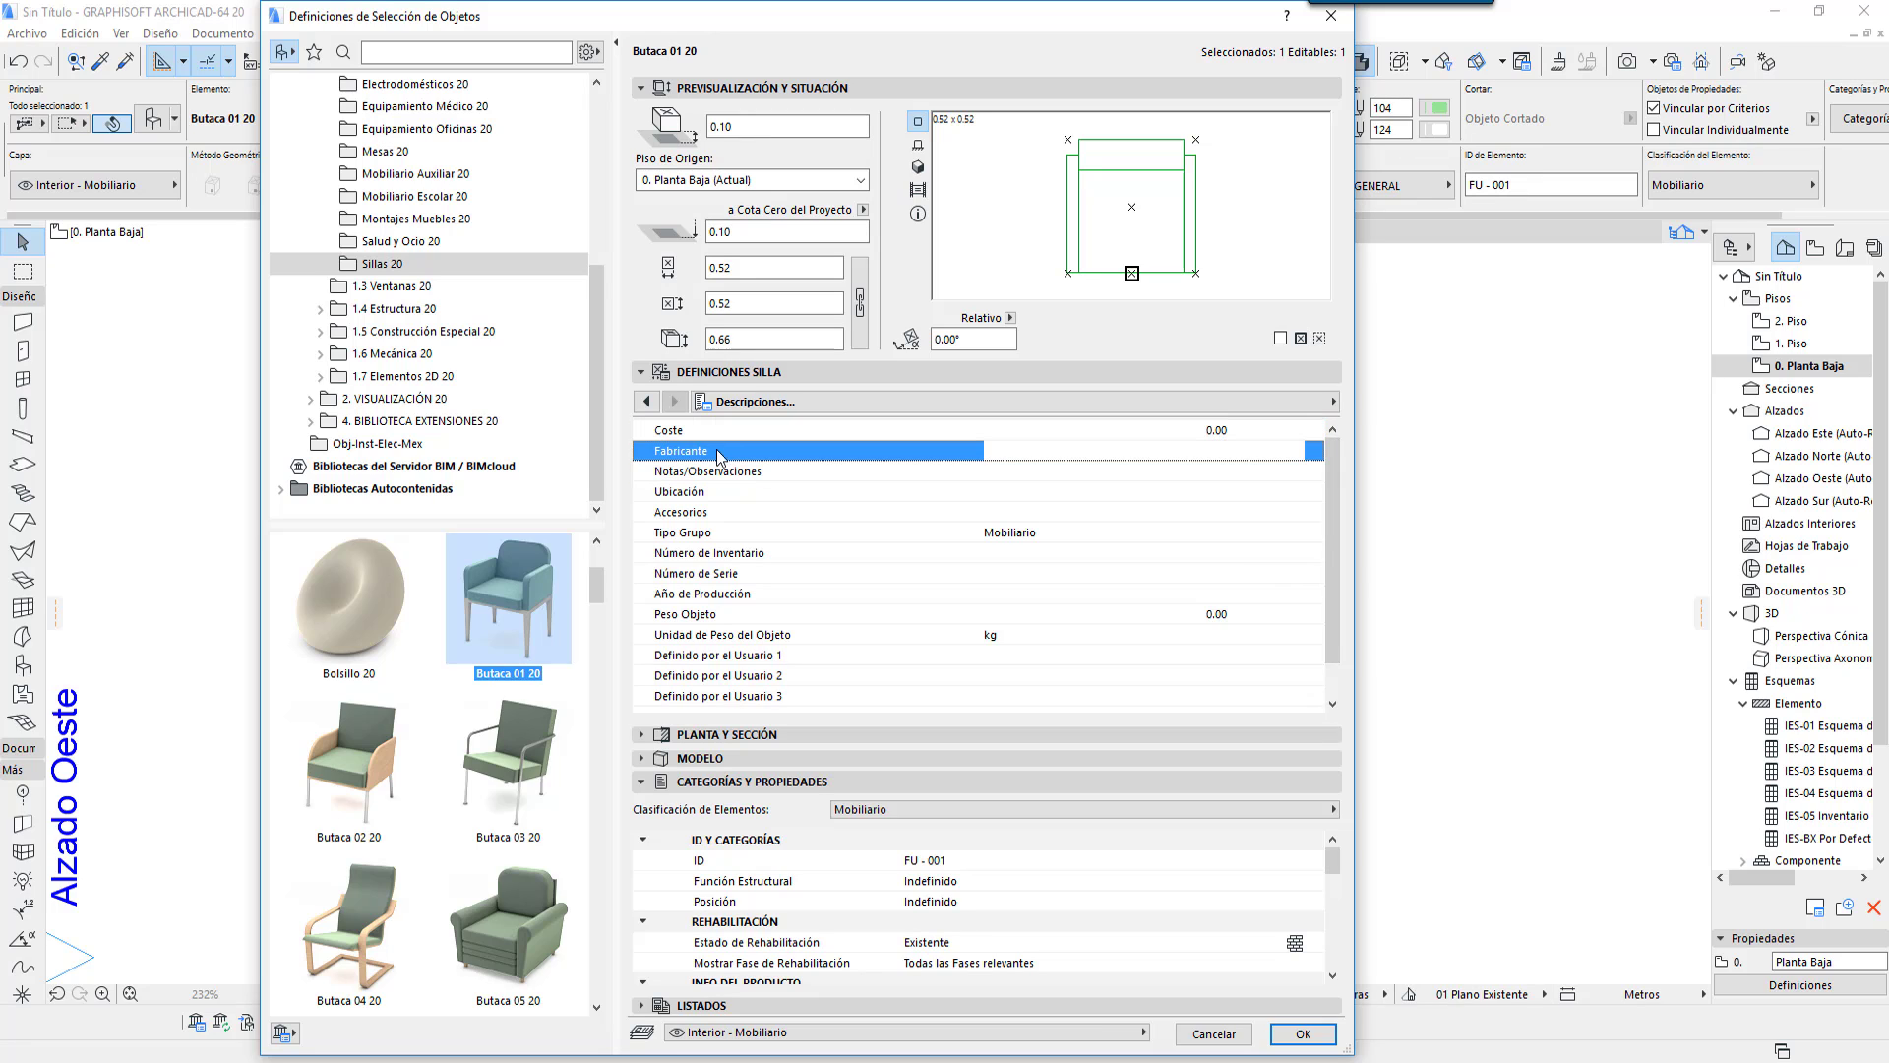
{"action": "left_click", "coordinate": [749, 492]}
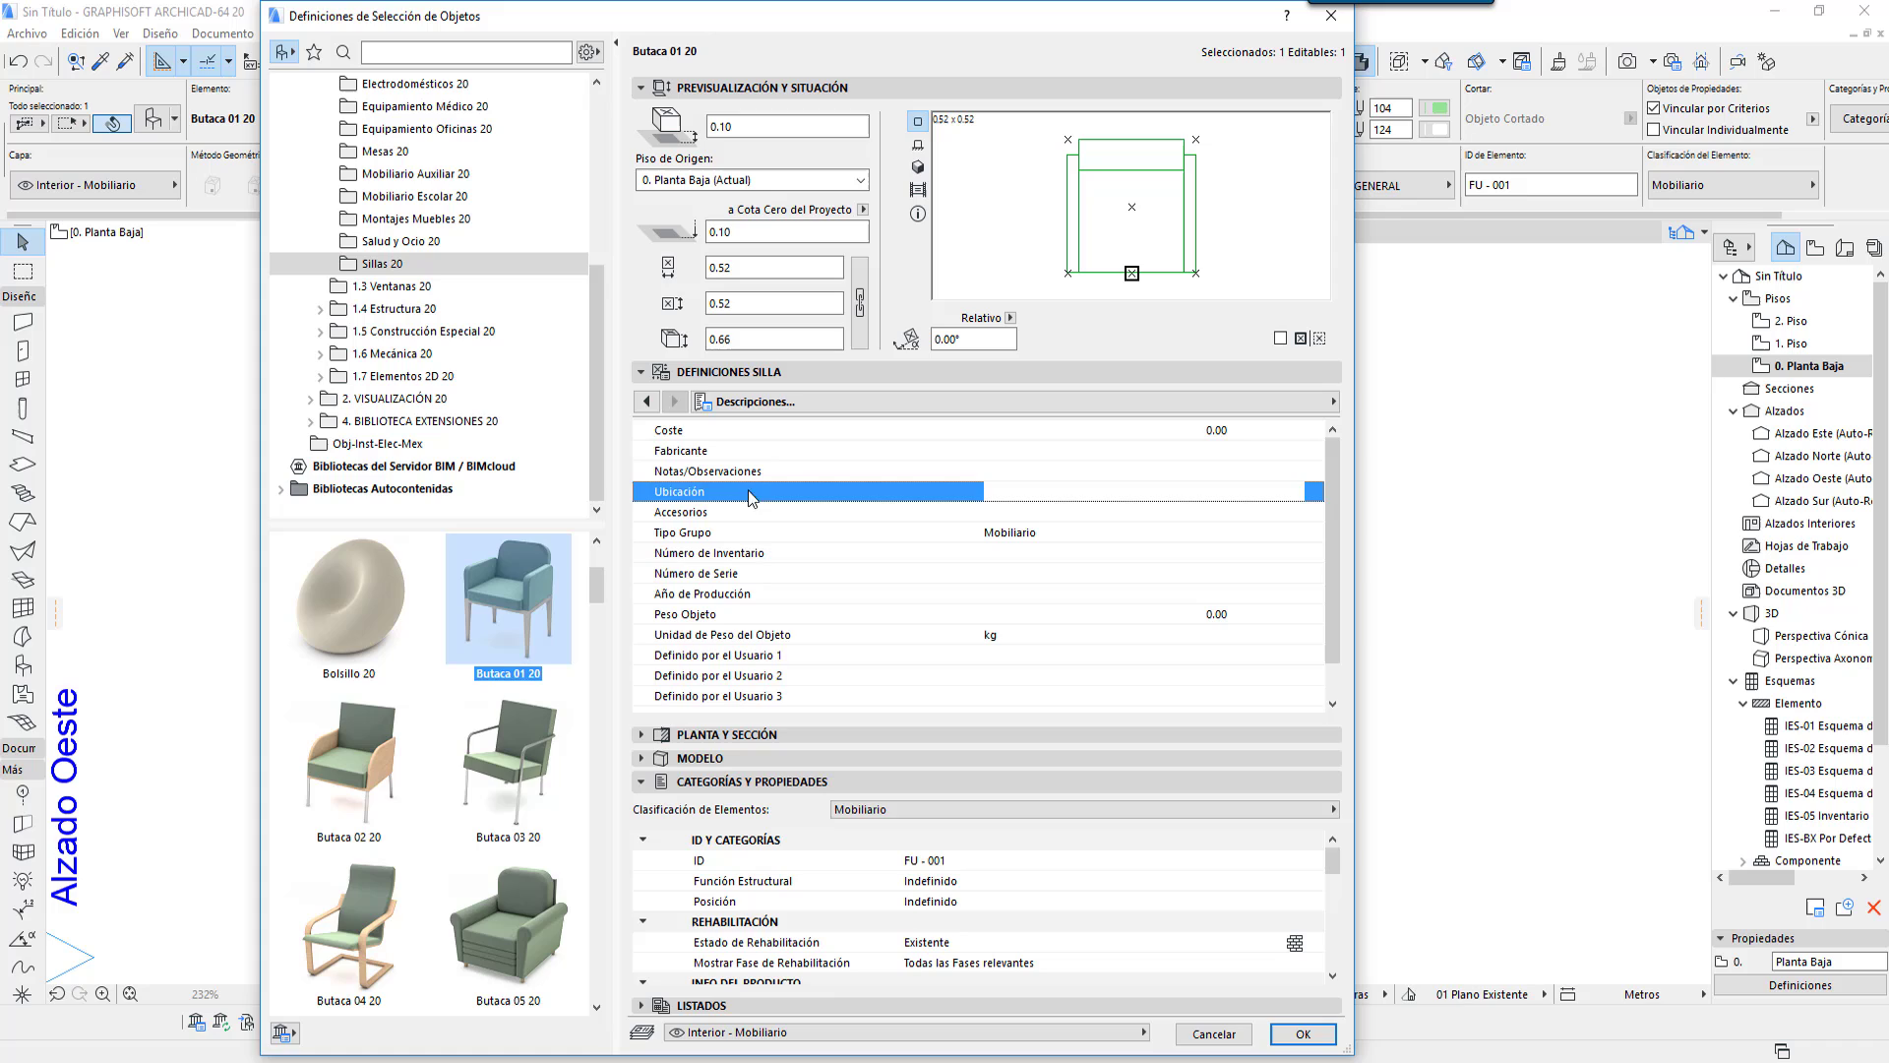
{"action": "left_click", "coordinate": [776, 652]}
{"action": "left_click", "coordinate": [788, 677]}
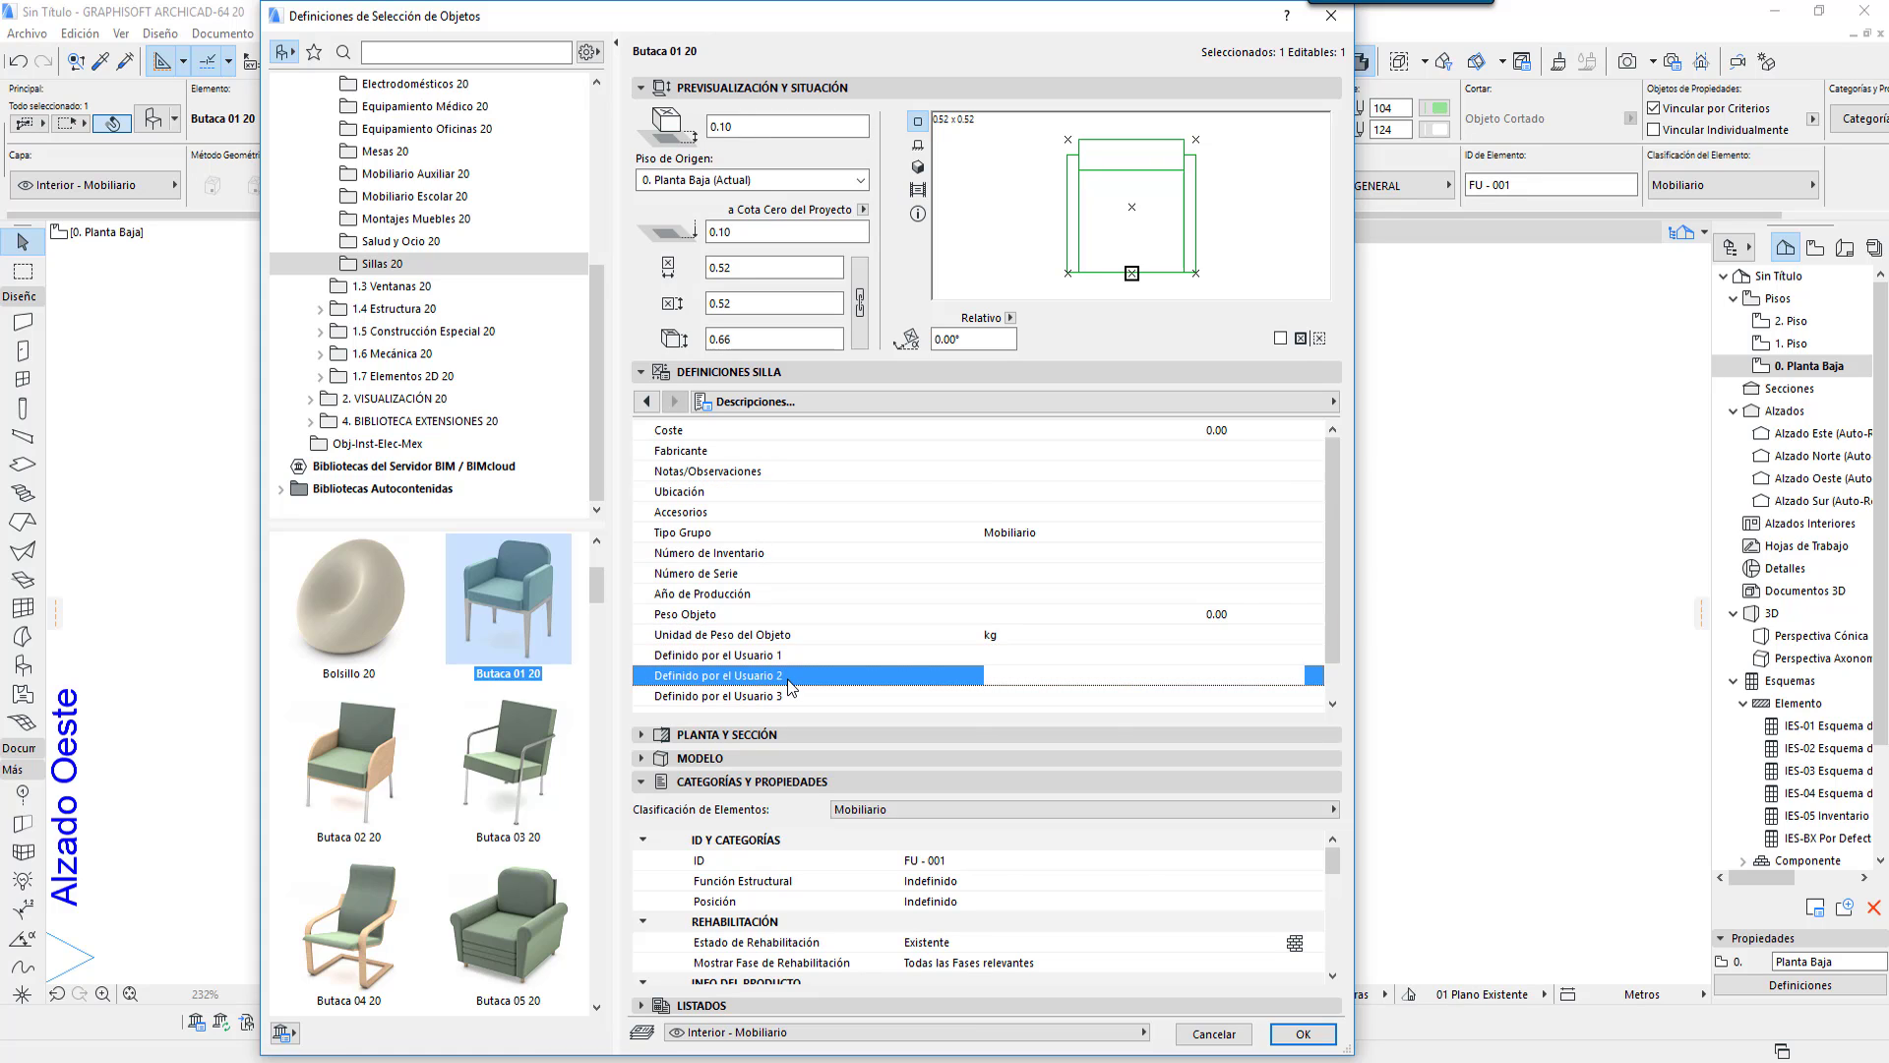
{"action": "left_click", "coordinate": [789, 471]}
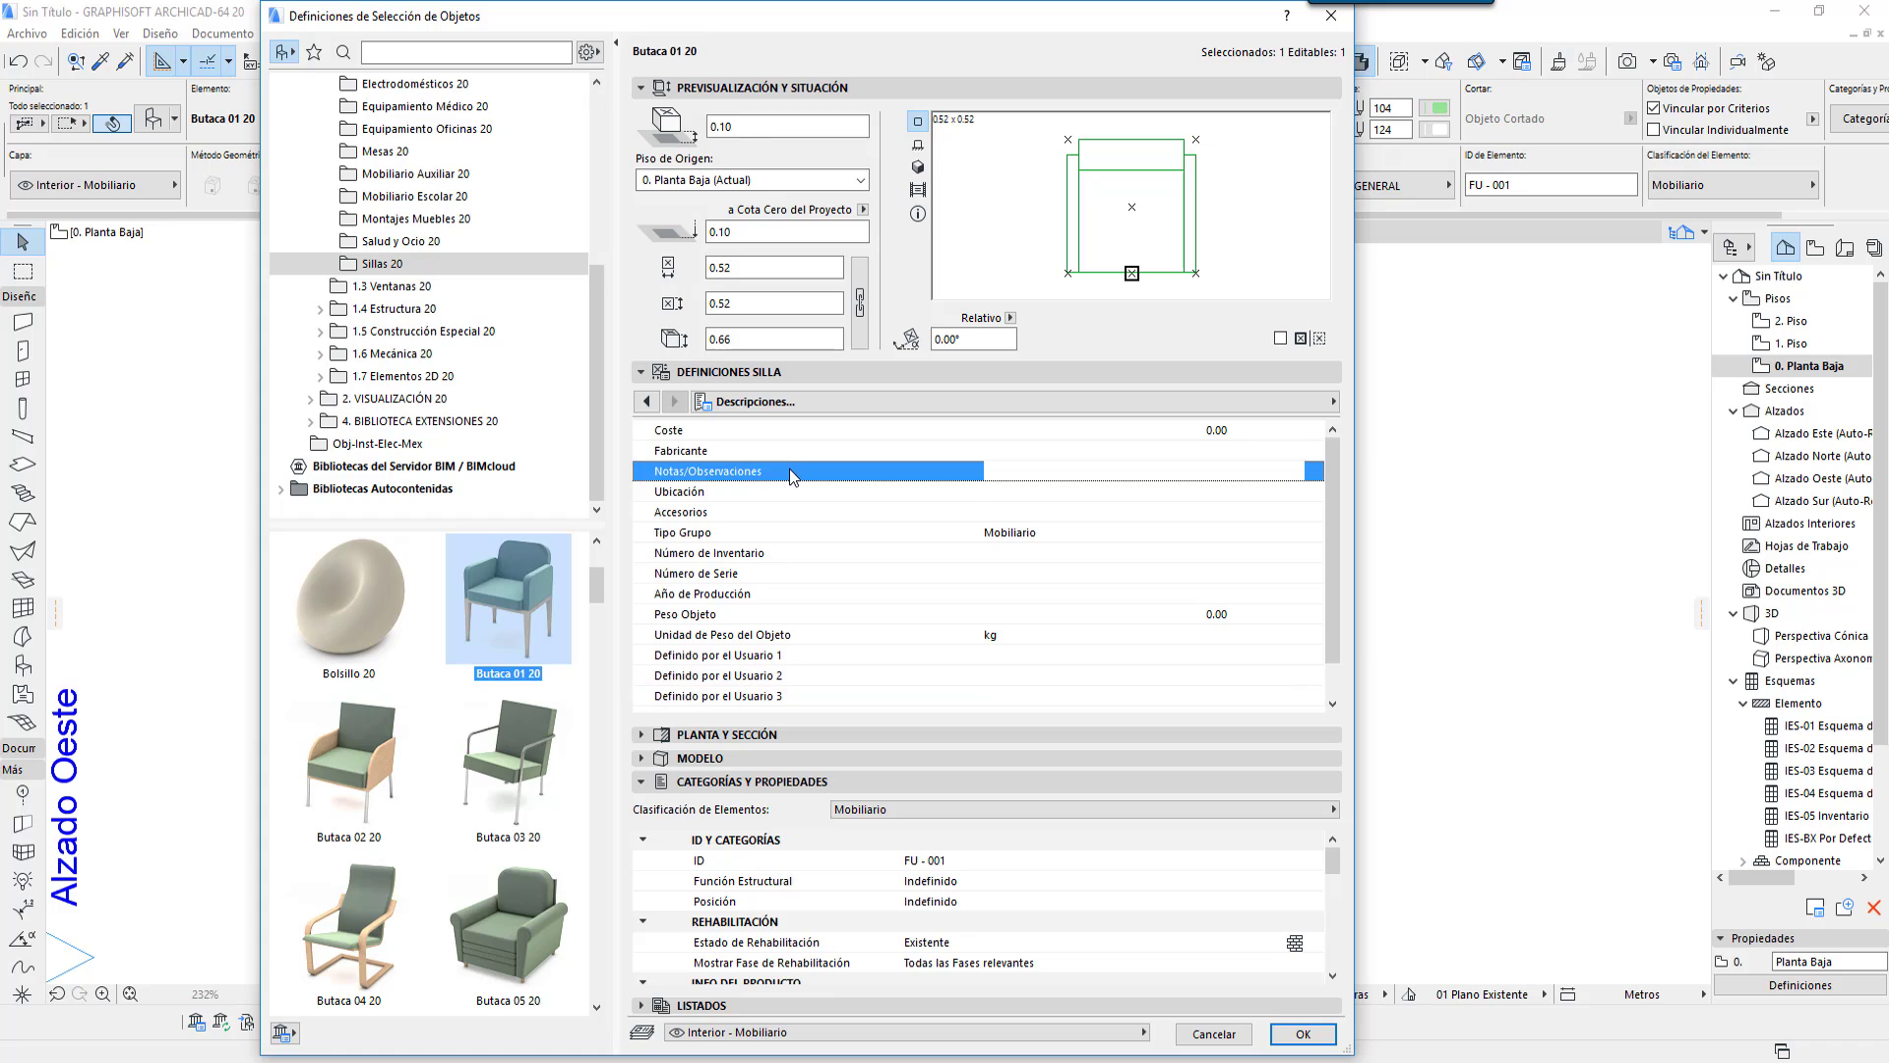
{"action": "left_click", "coordinate": [1015, 448]}
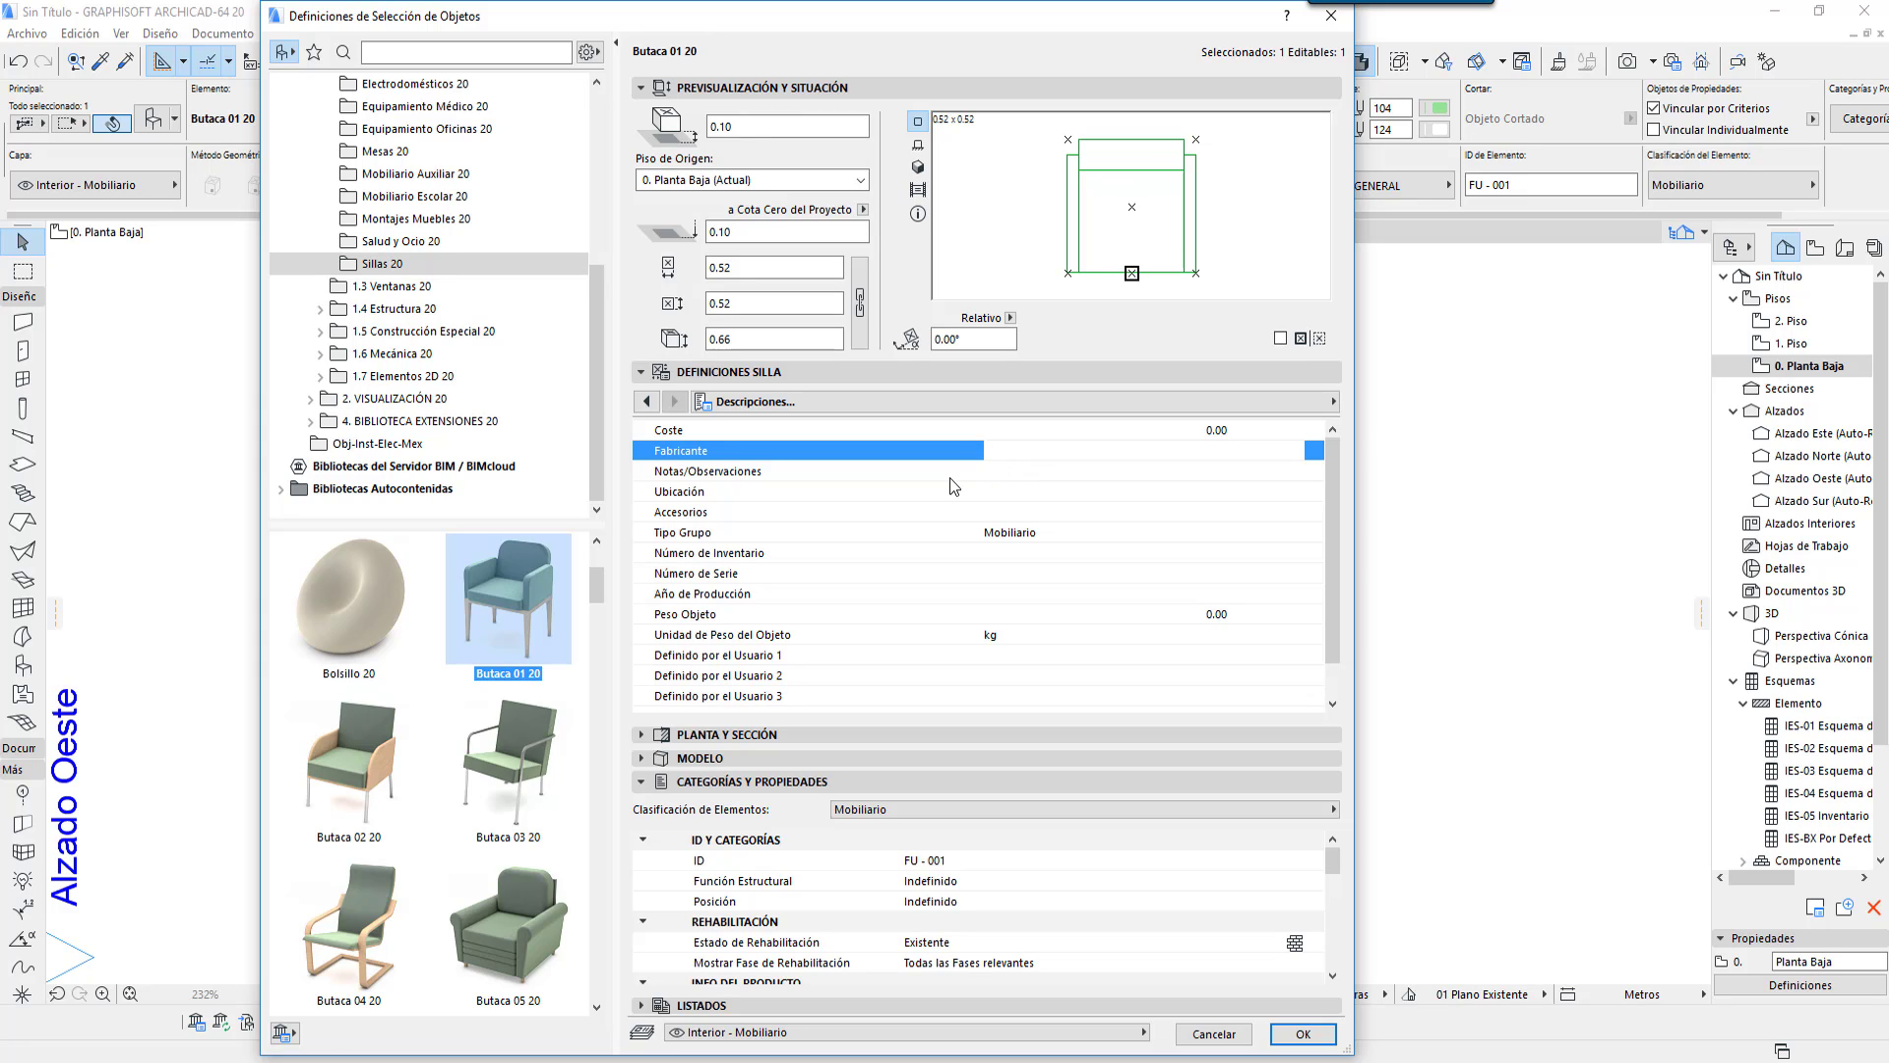
Step: Switch the object to Butaca 03 20 and review its Descripciones parameters from Fabricante to Tipo Grupo
{"action": "left_click", "coordinate": [512, 760]}
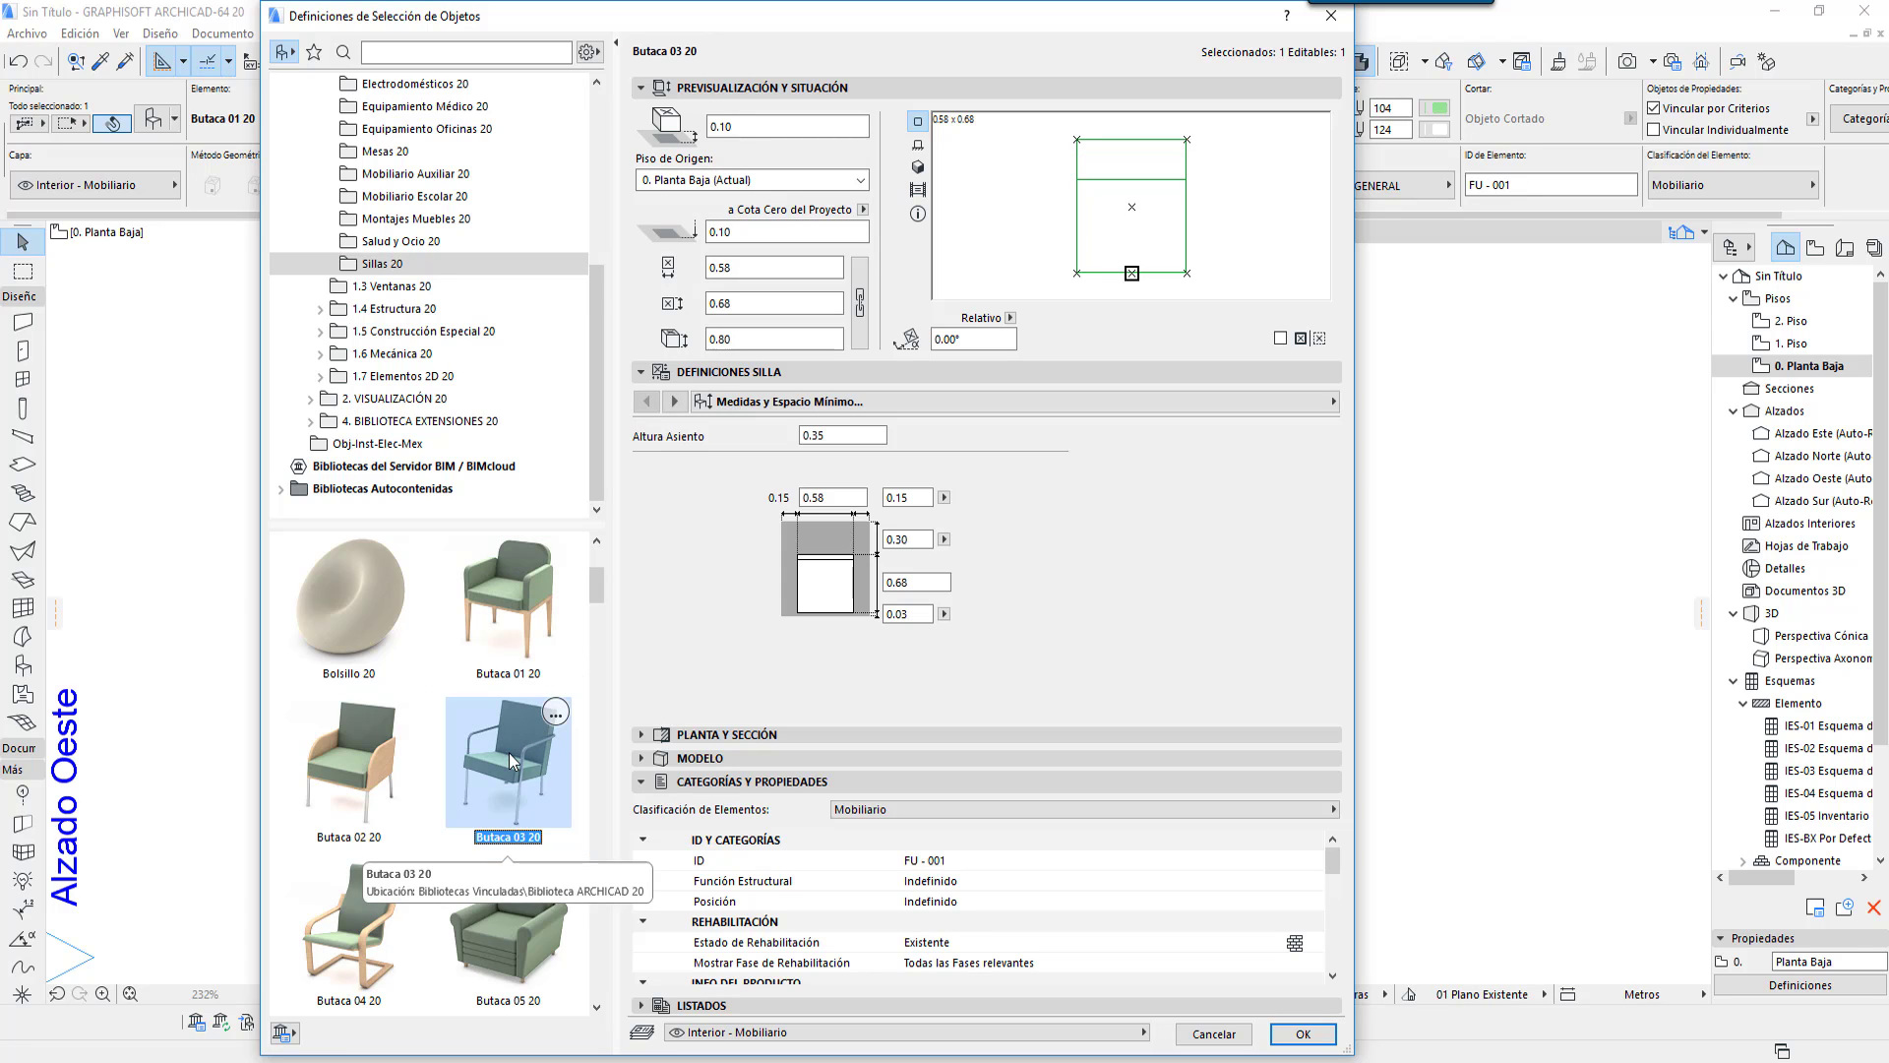
{"action": "left_click", "coordinate": [674, 401]}
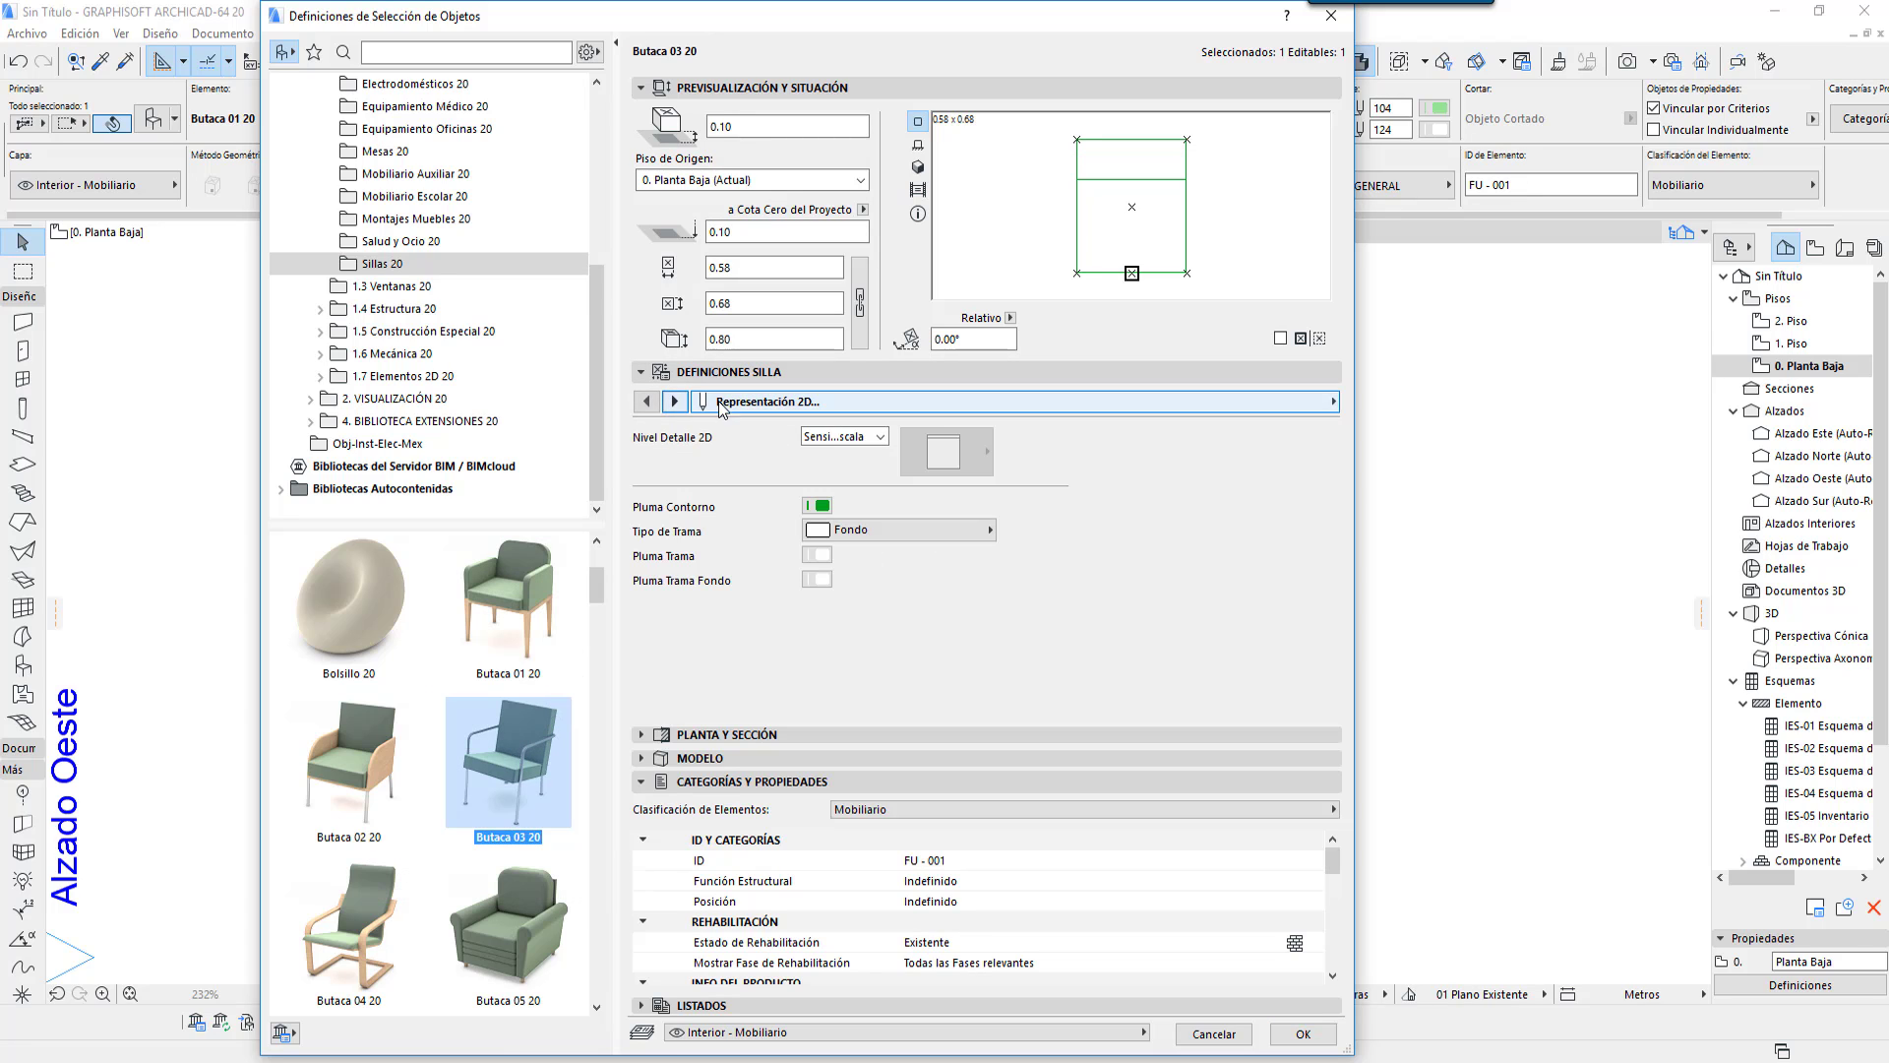
{"action": "left_click", "coordinate": [897, 404]}
{"action": "left_click", "coordinate": [1422, 474]}
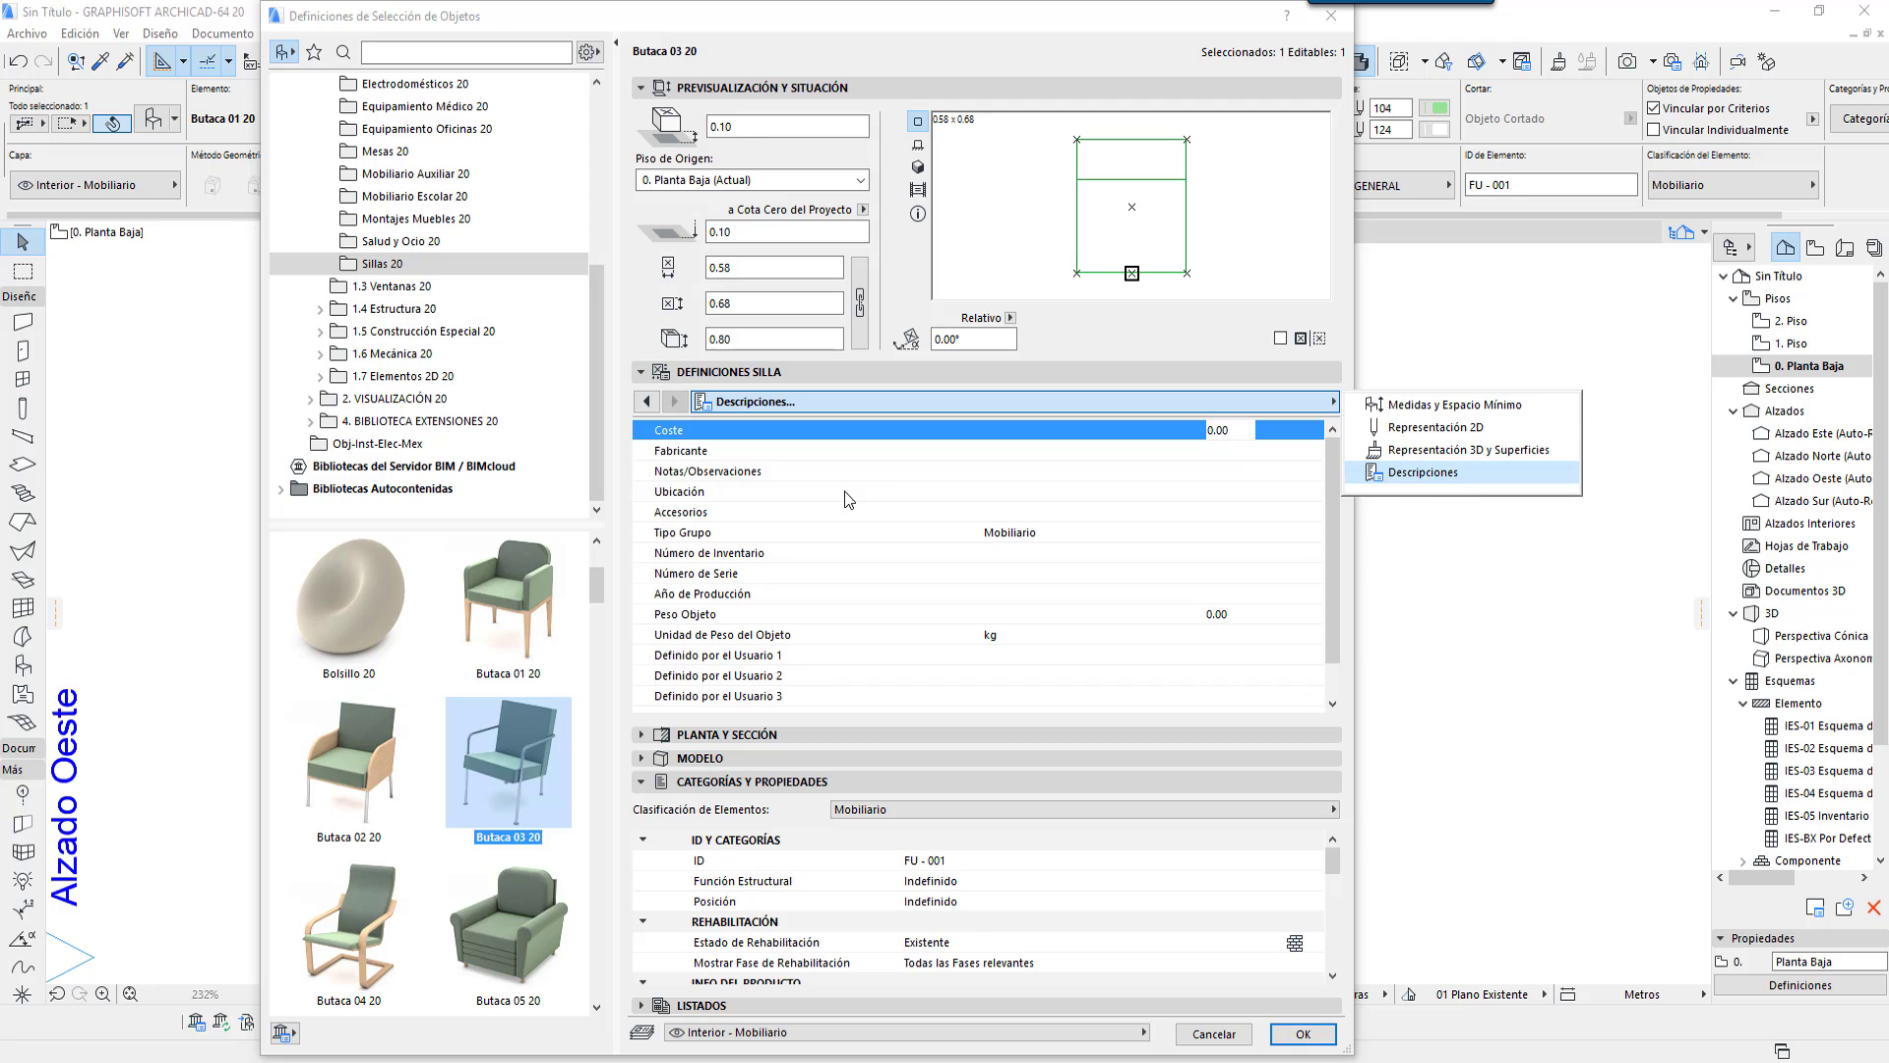
{"action": "left_click_drag", "start_coordinate": [740, 447], "coordinate": [743, 554]}
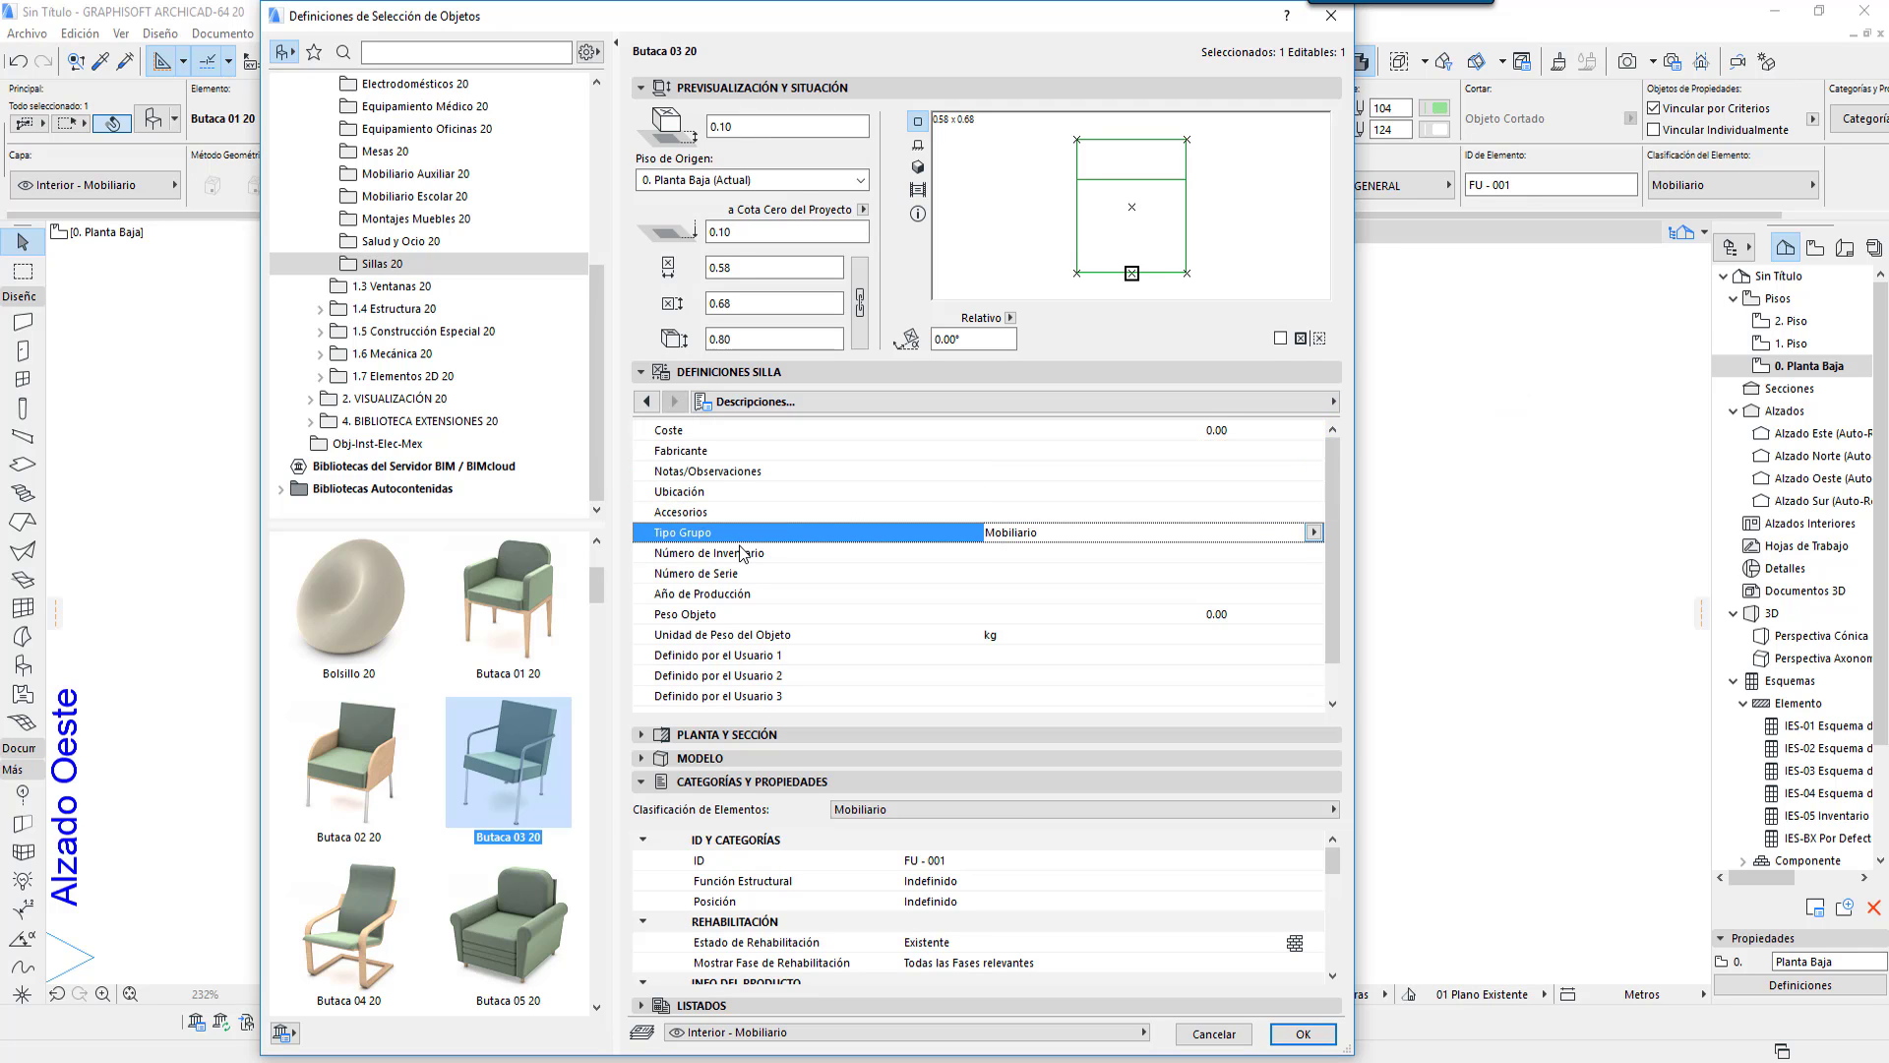
Step: Return to Butaca 01 20 and show its Descripciones page for comparison
{"action": "left_click", "coordinate": [511, 618]}
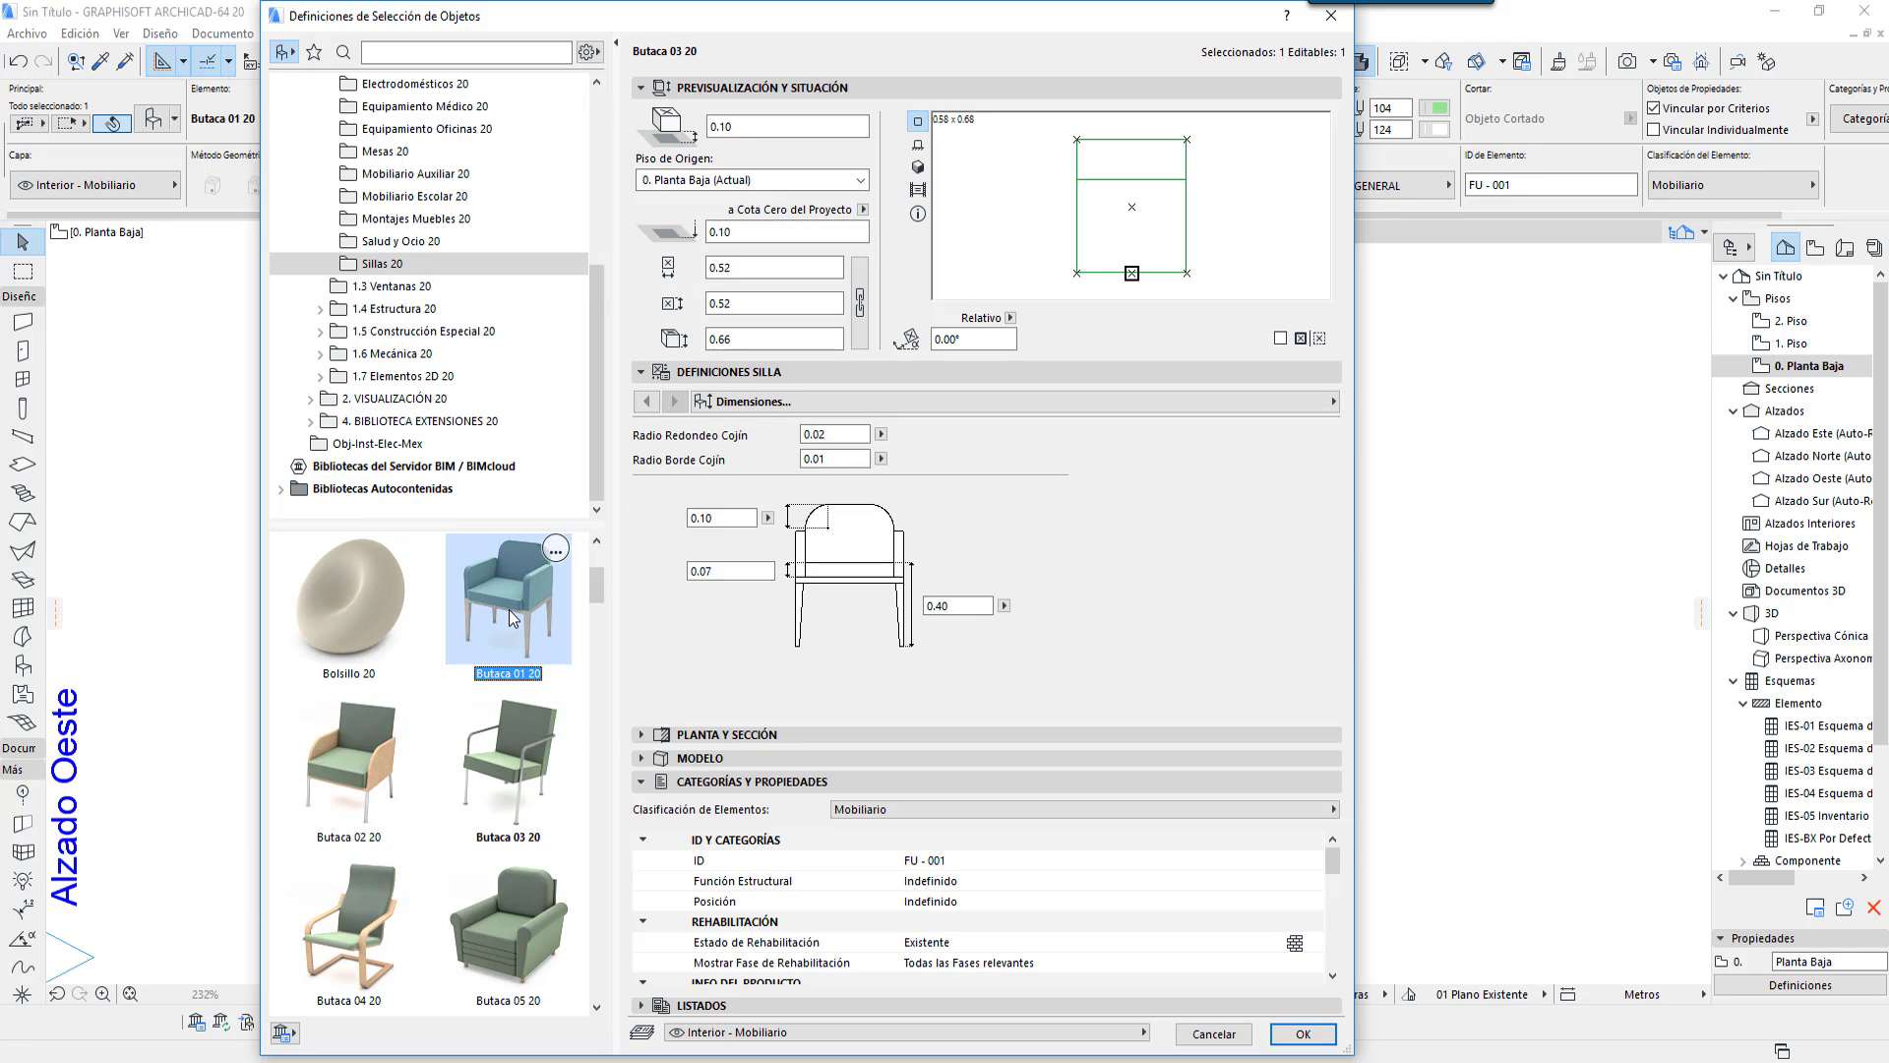
{"action": "left_click", "coordinate": [674, 401]}
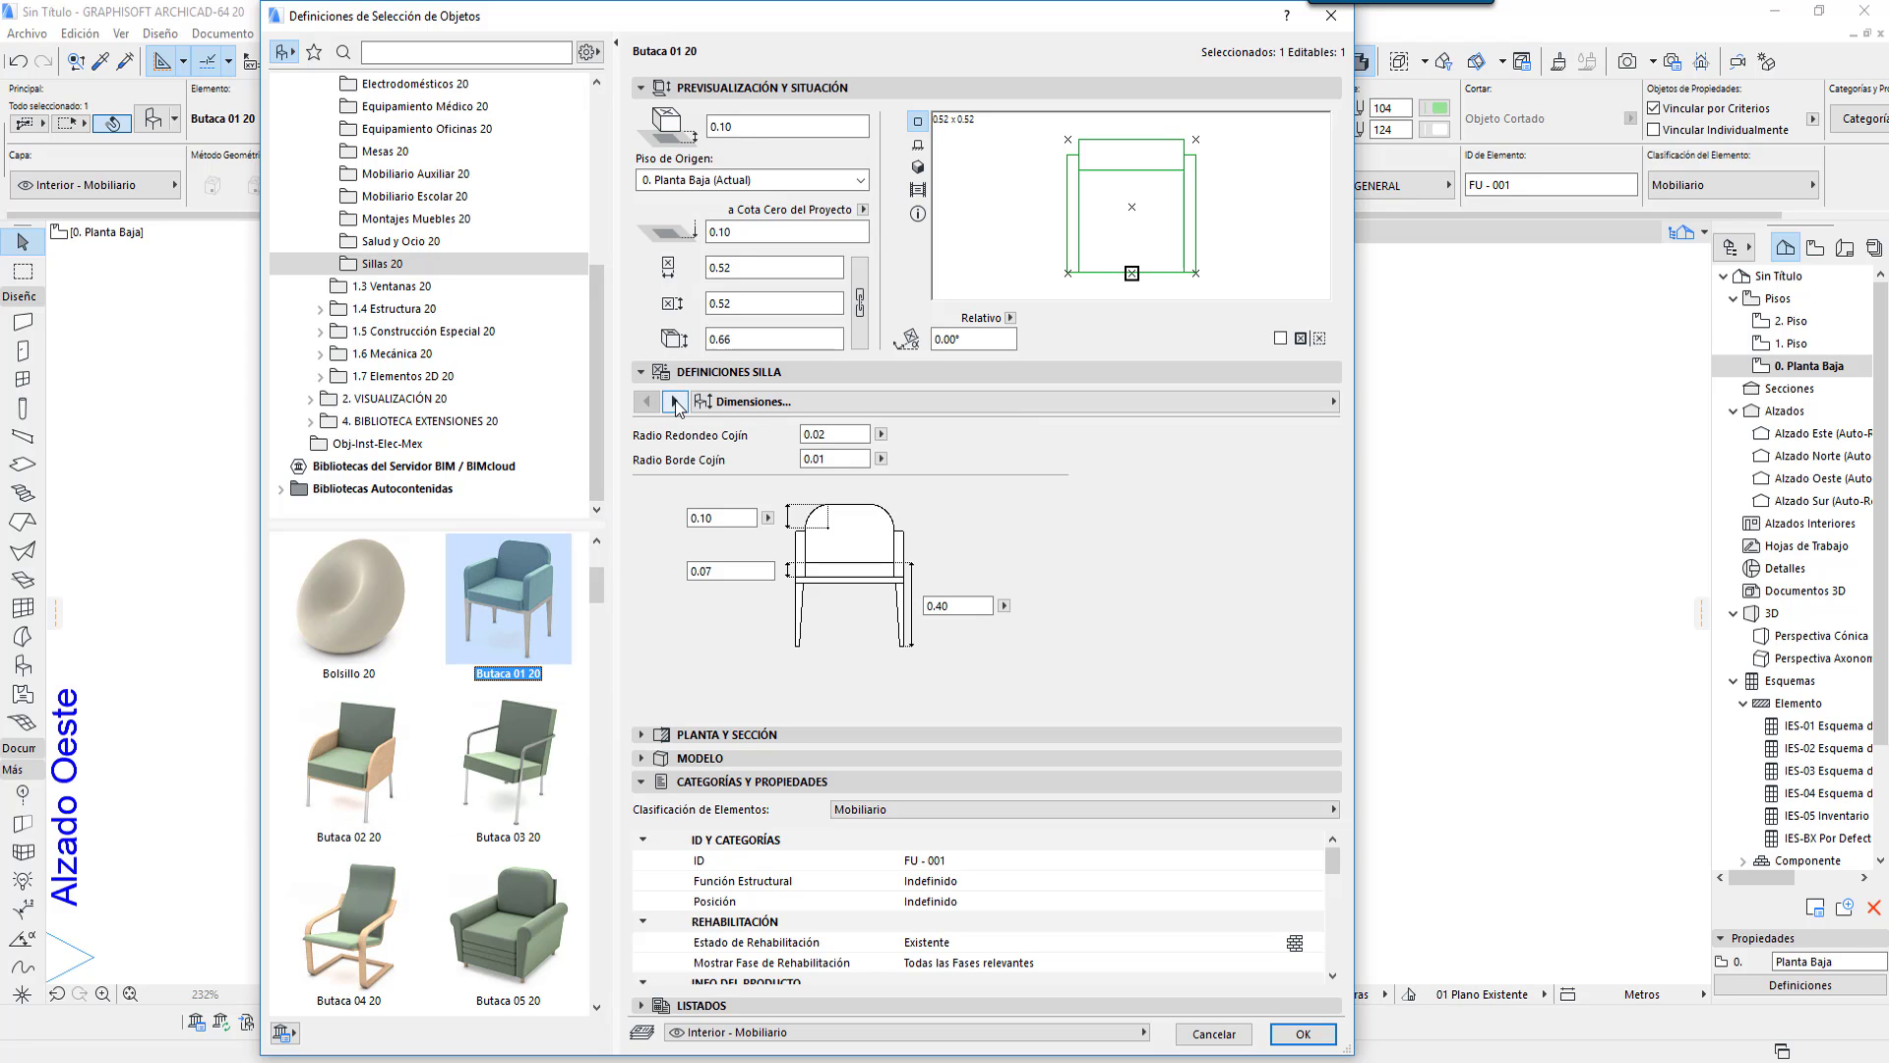
{"action": "left_click", "coordinate": [1248, 402]}
{"action": "left_click", "coordinate": [1407, 495]}
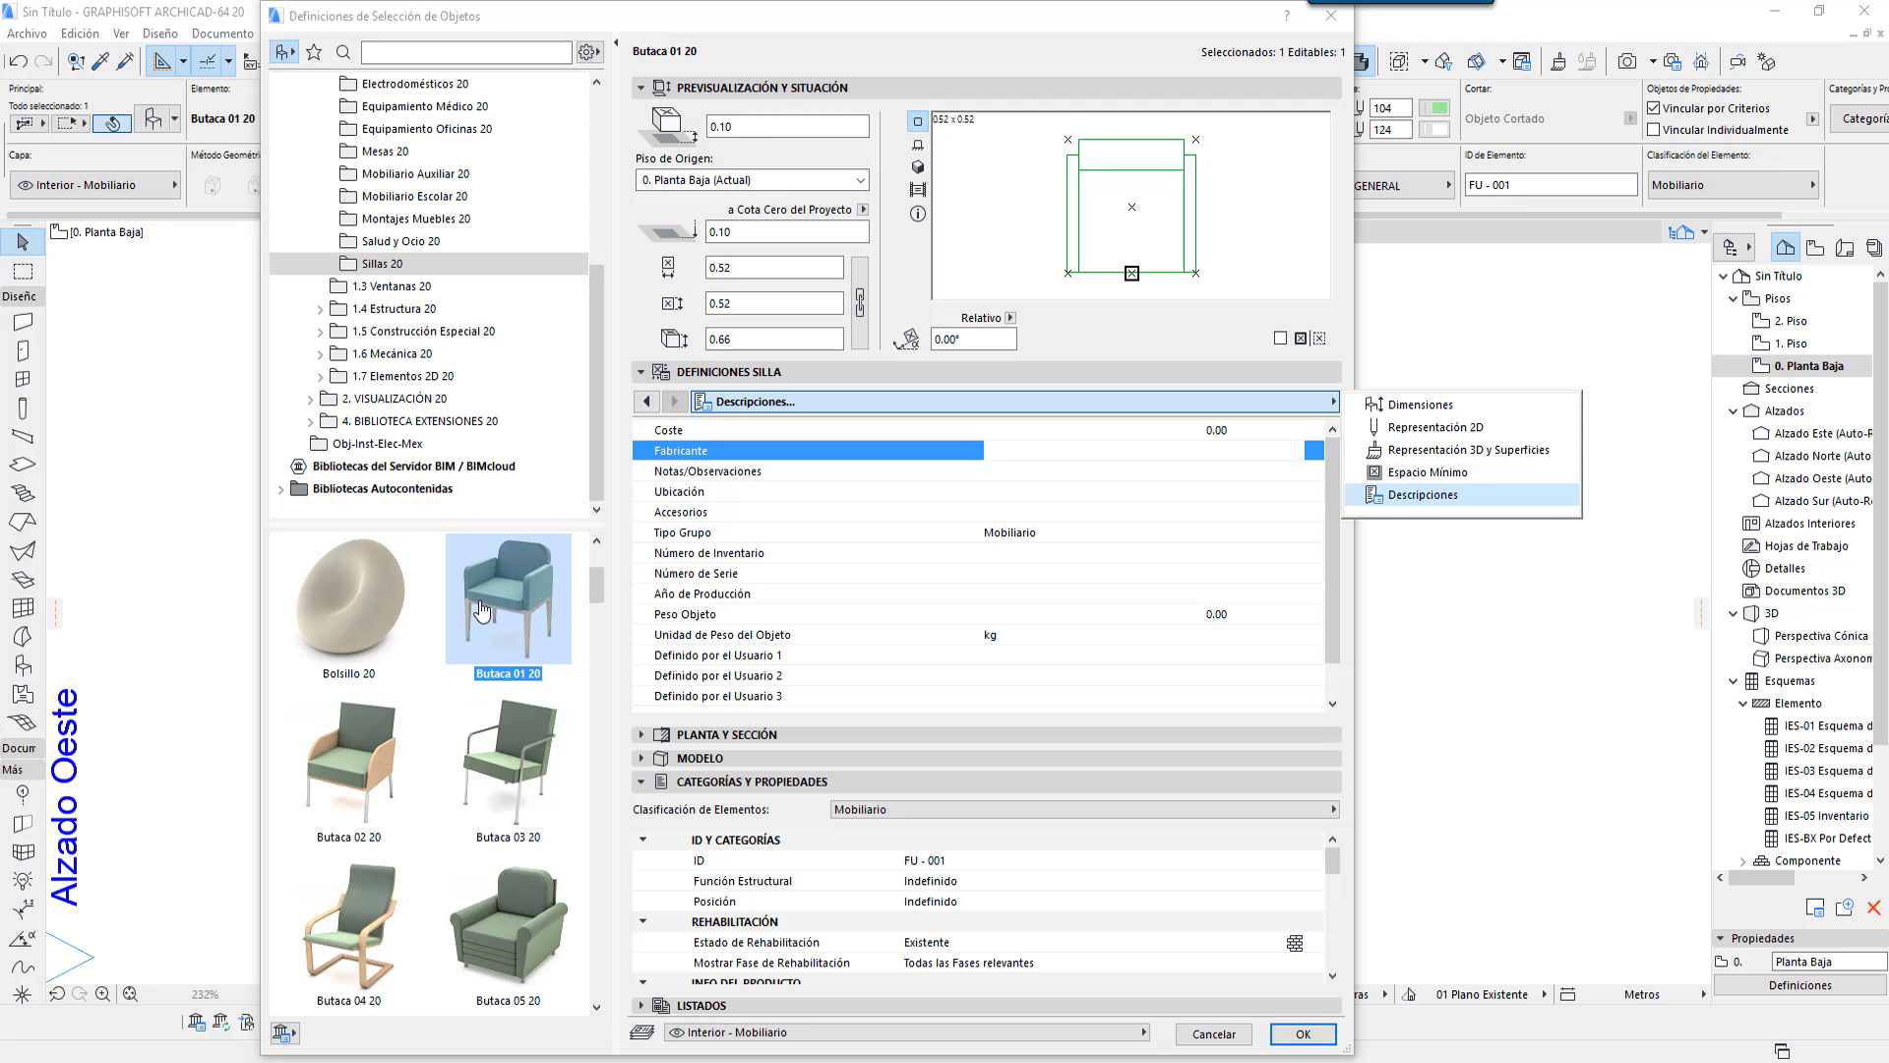
Step: Inspect the Parámetros para Listados of Pupitre Escuela 20 from Mobiliario Escolar 20, and close the object settings without applying changes
{"action": "left_click", "coordinate": [414, 196]}
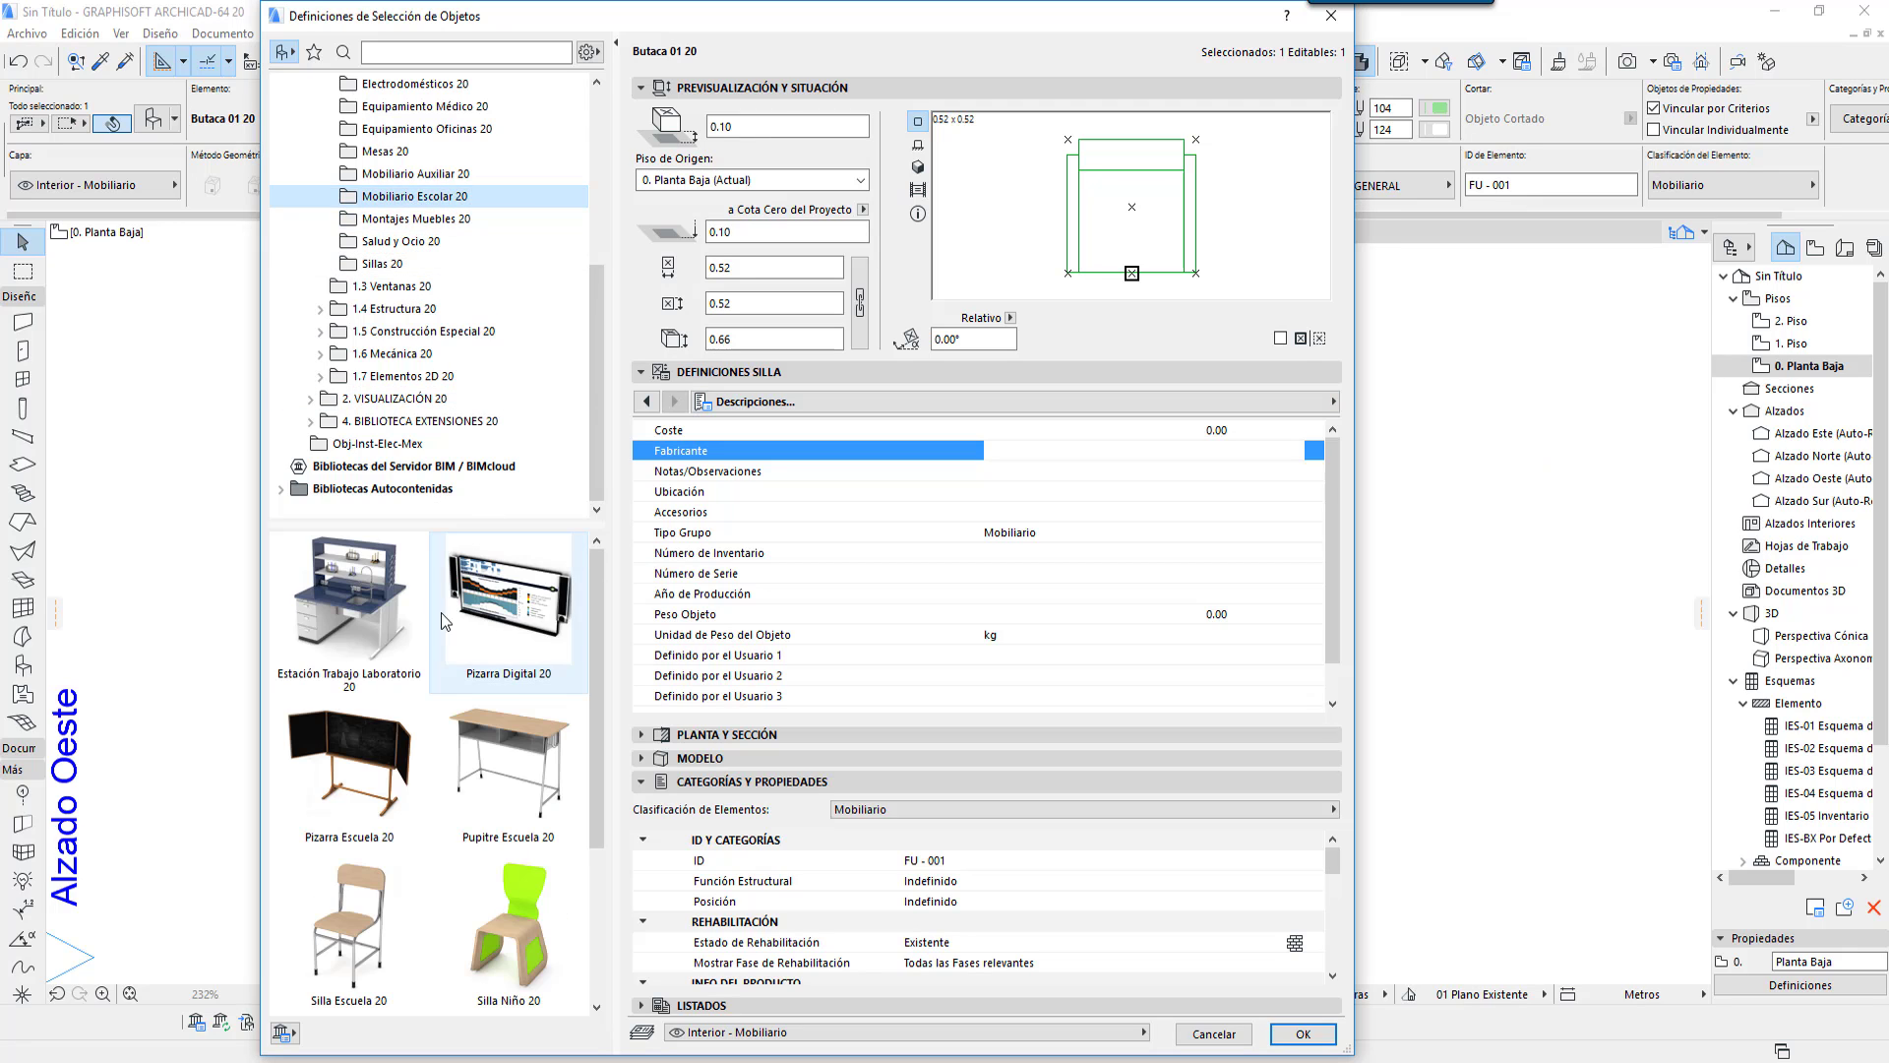
{"action": "left_click", "coordinate": [491, 718]}
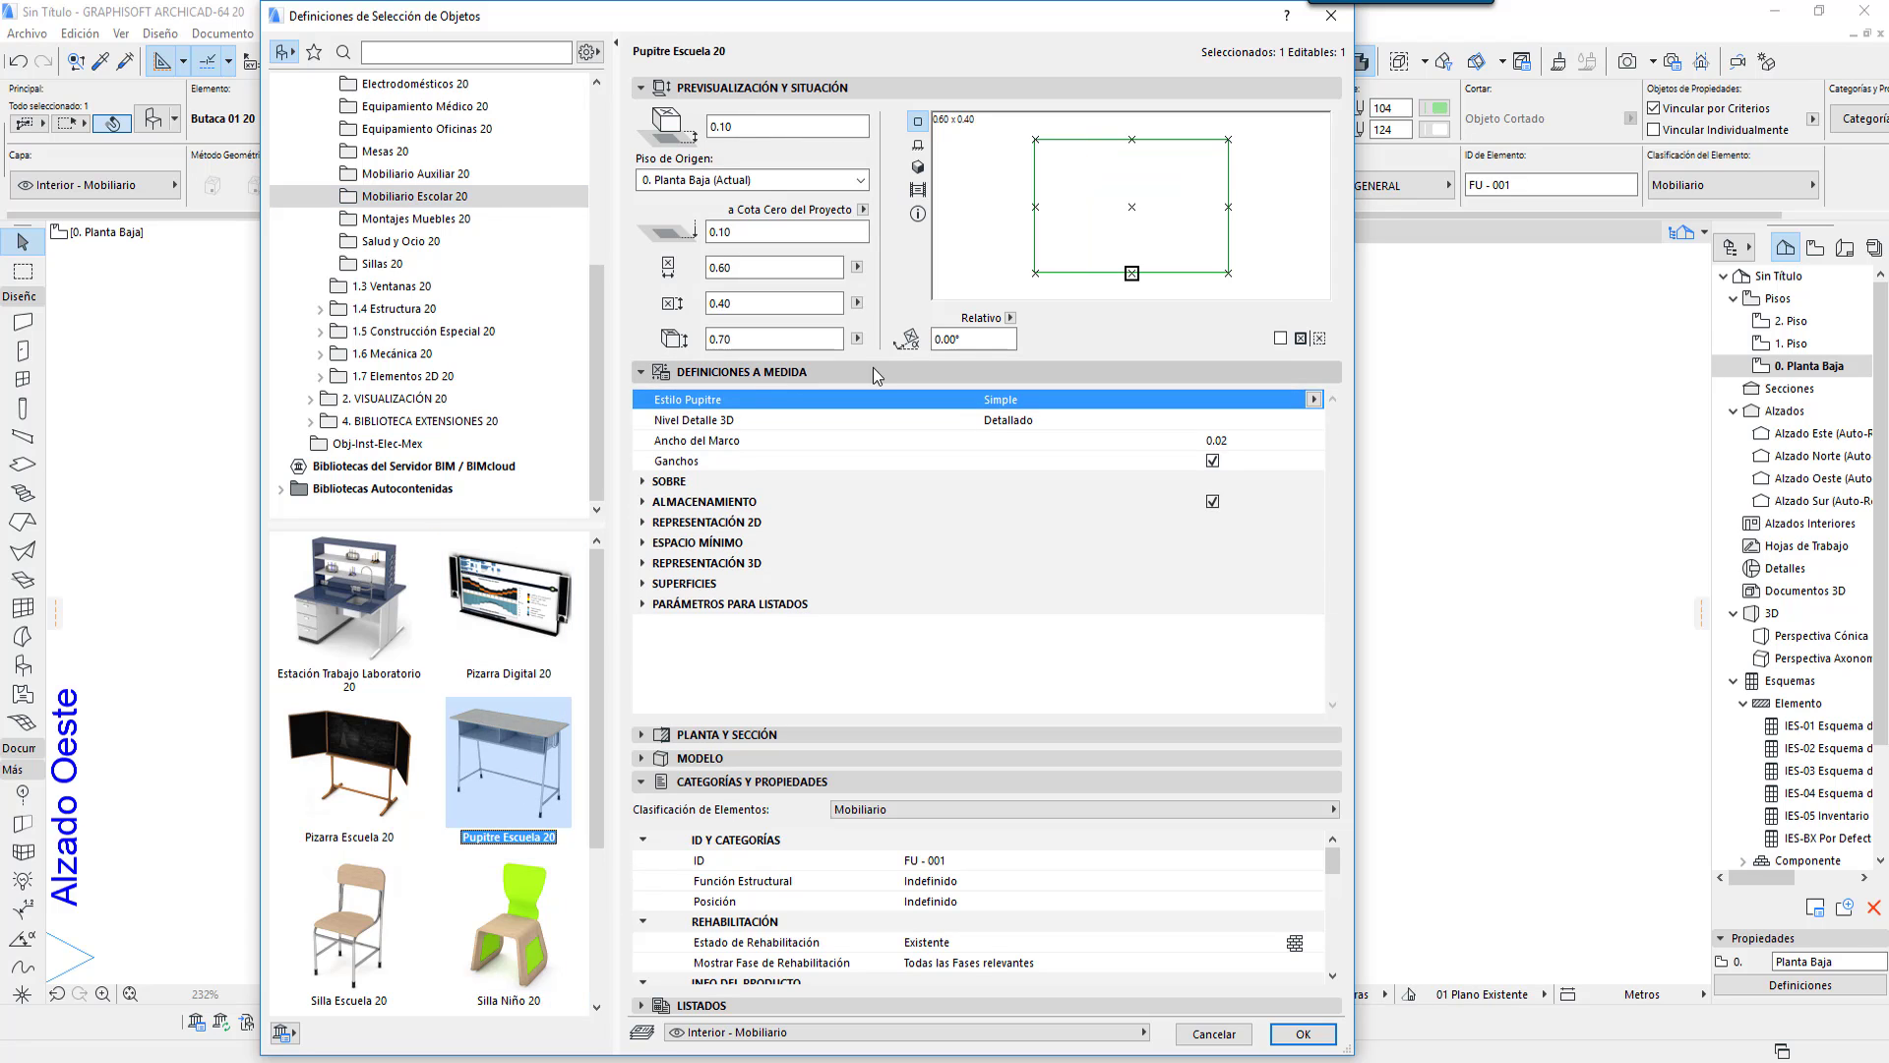
{"action": "left_click", "coordinate": [645, 605]}
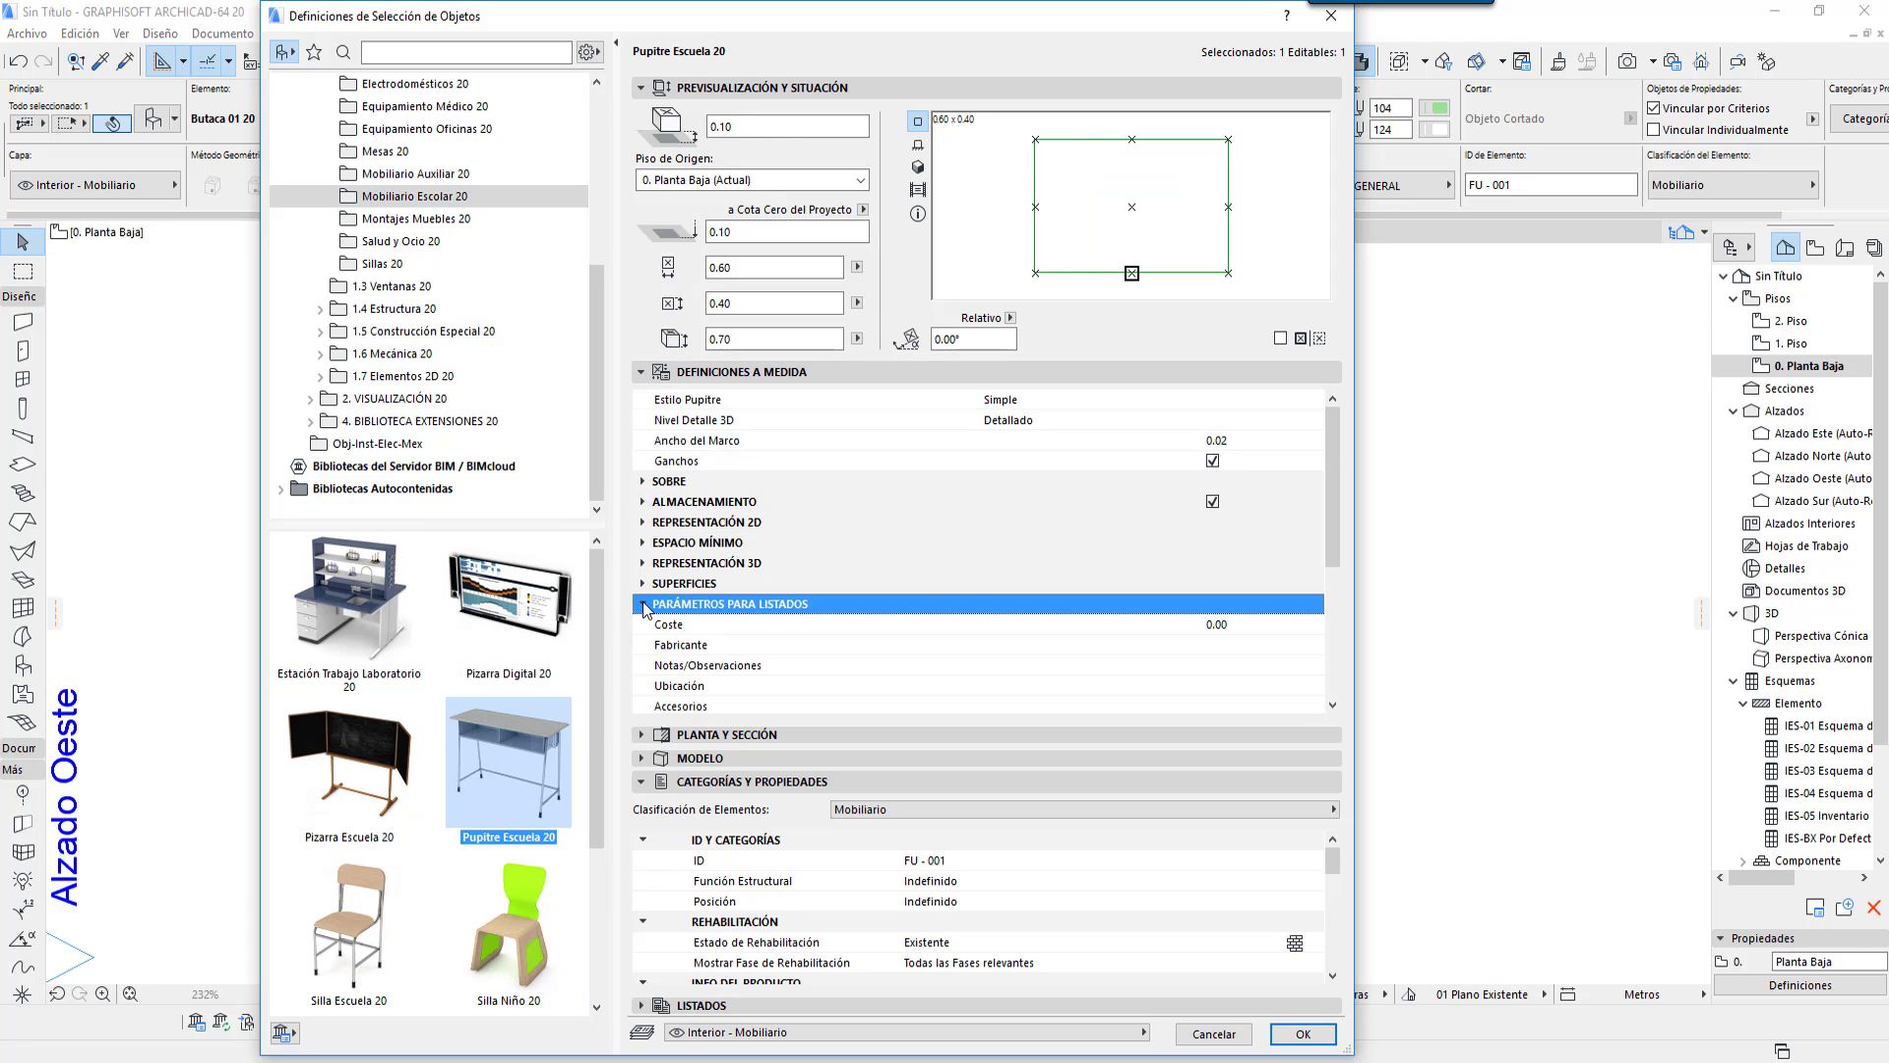
{"action": "scroll", "coordinate": [747, 624], "scroll_direction": "down", "scroll_amount": 3}
{"action": "scroll", "coordinate": [794, 634], "scroll_direction": "down", "scroll_amount": 2}
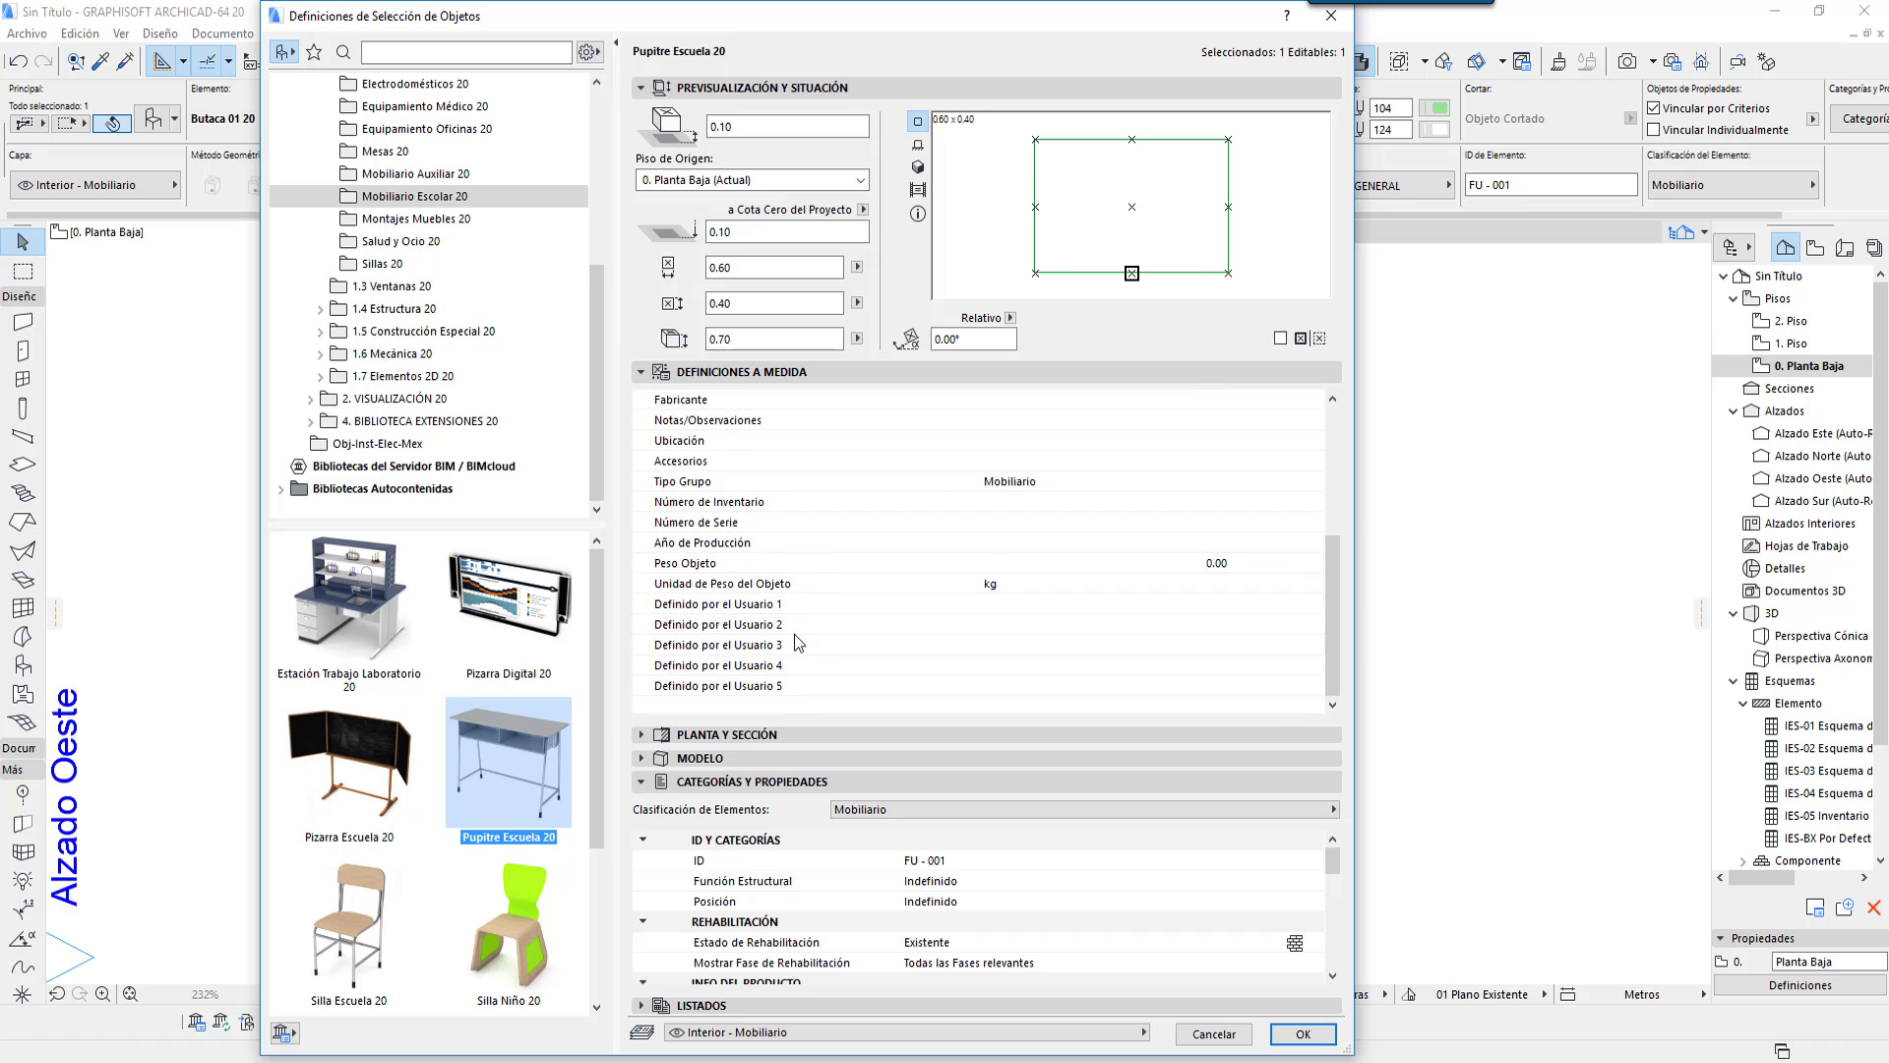
{"action": "scroll", "coordinate": [795, 634], "scroll_direction": "up", "scroll_amount": 2}
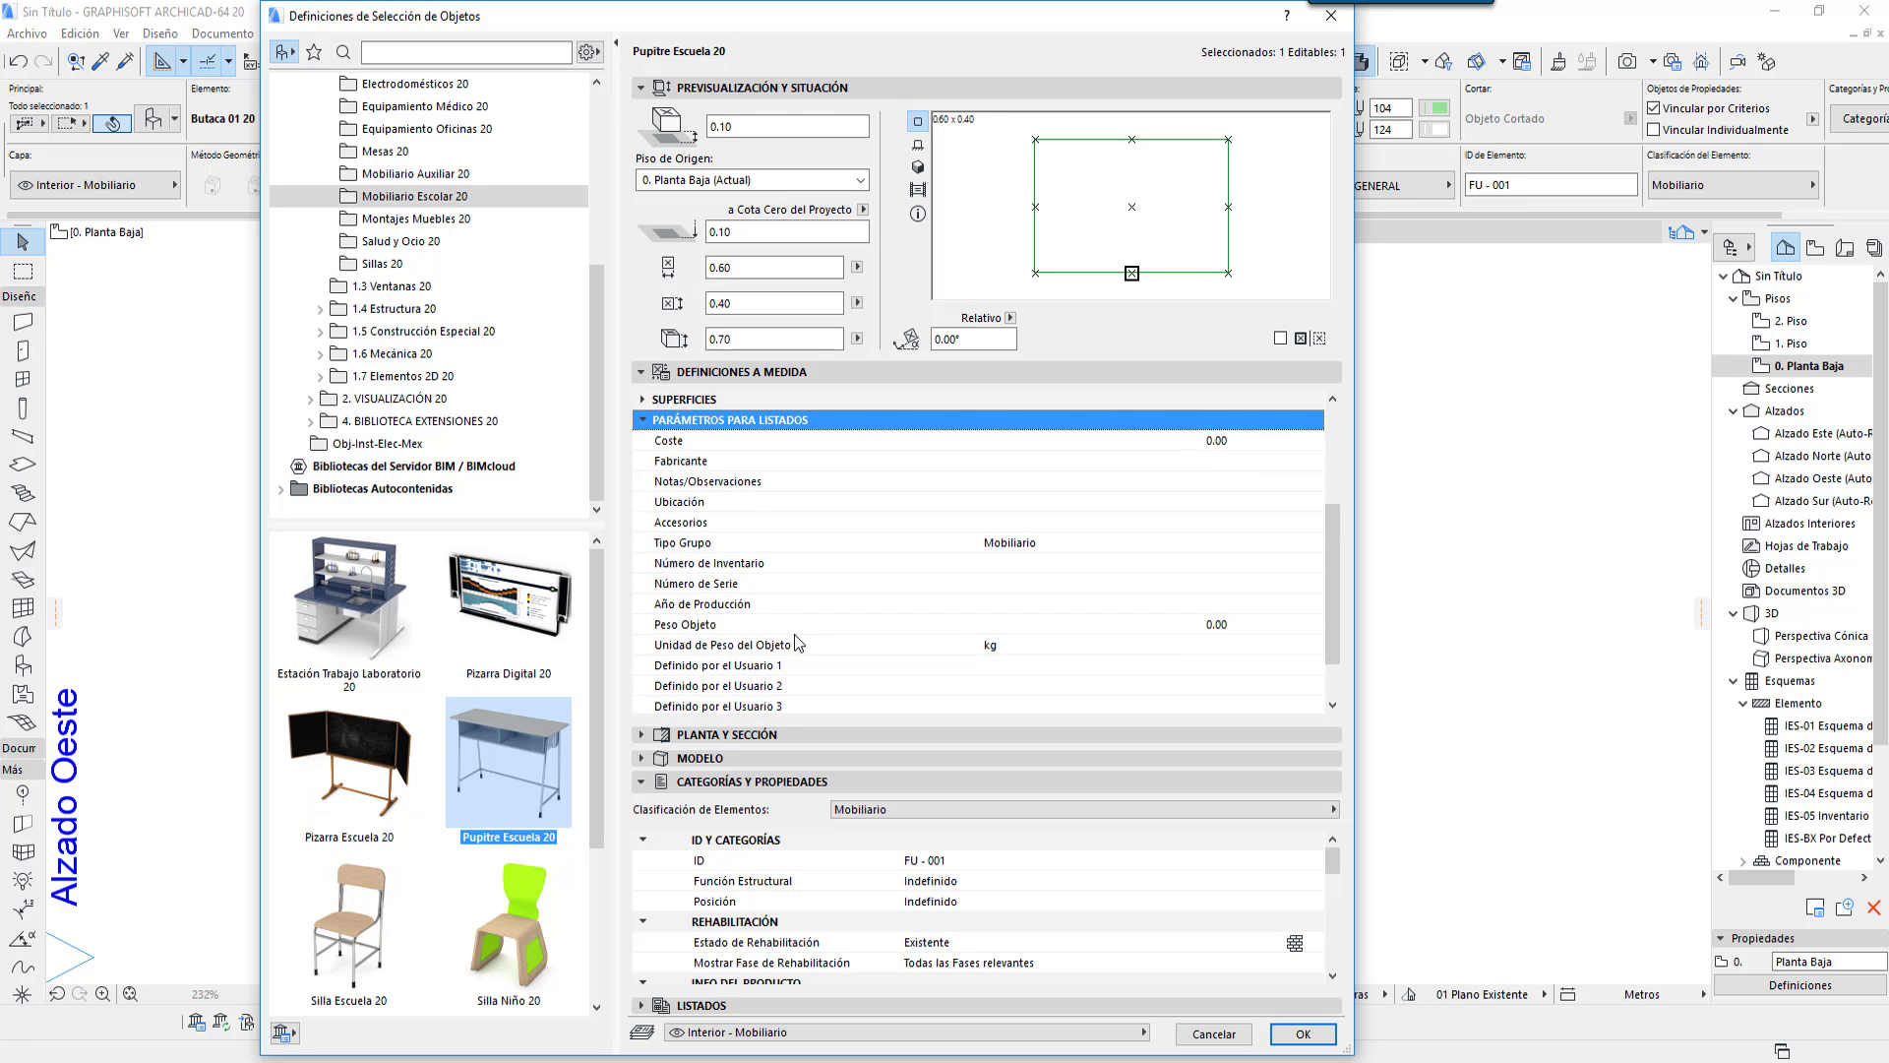
{"action": "left_click", "coordinate": [1215, 1034]}
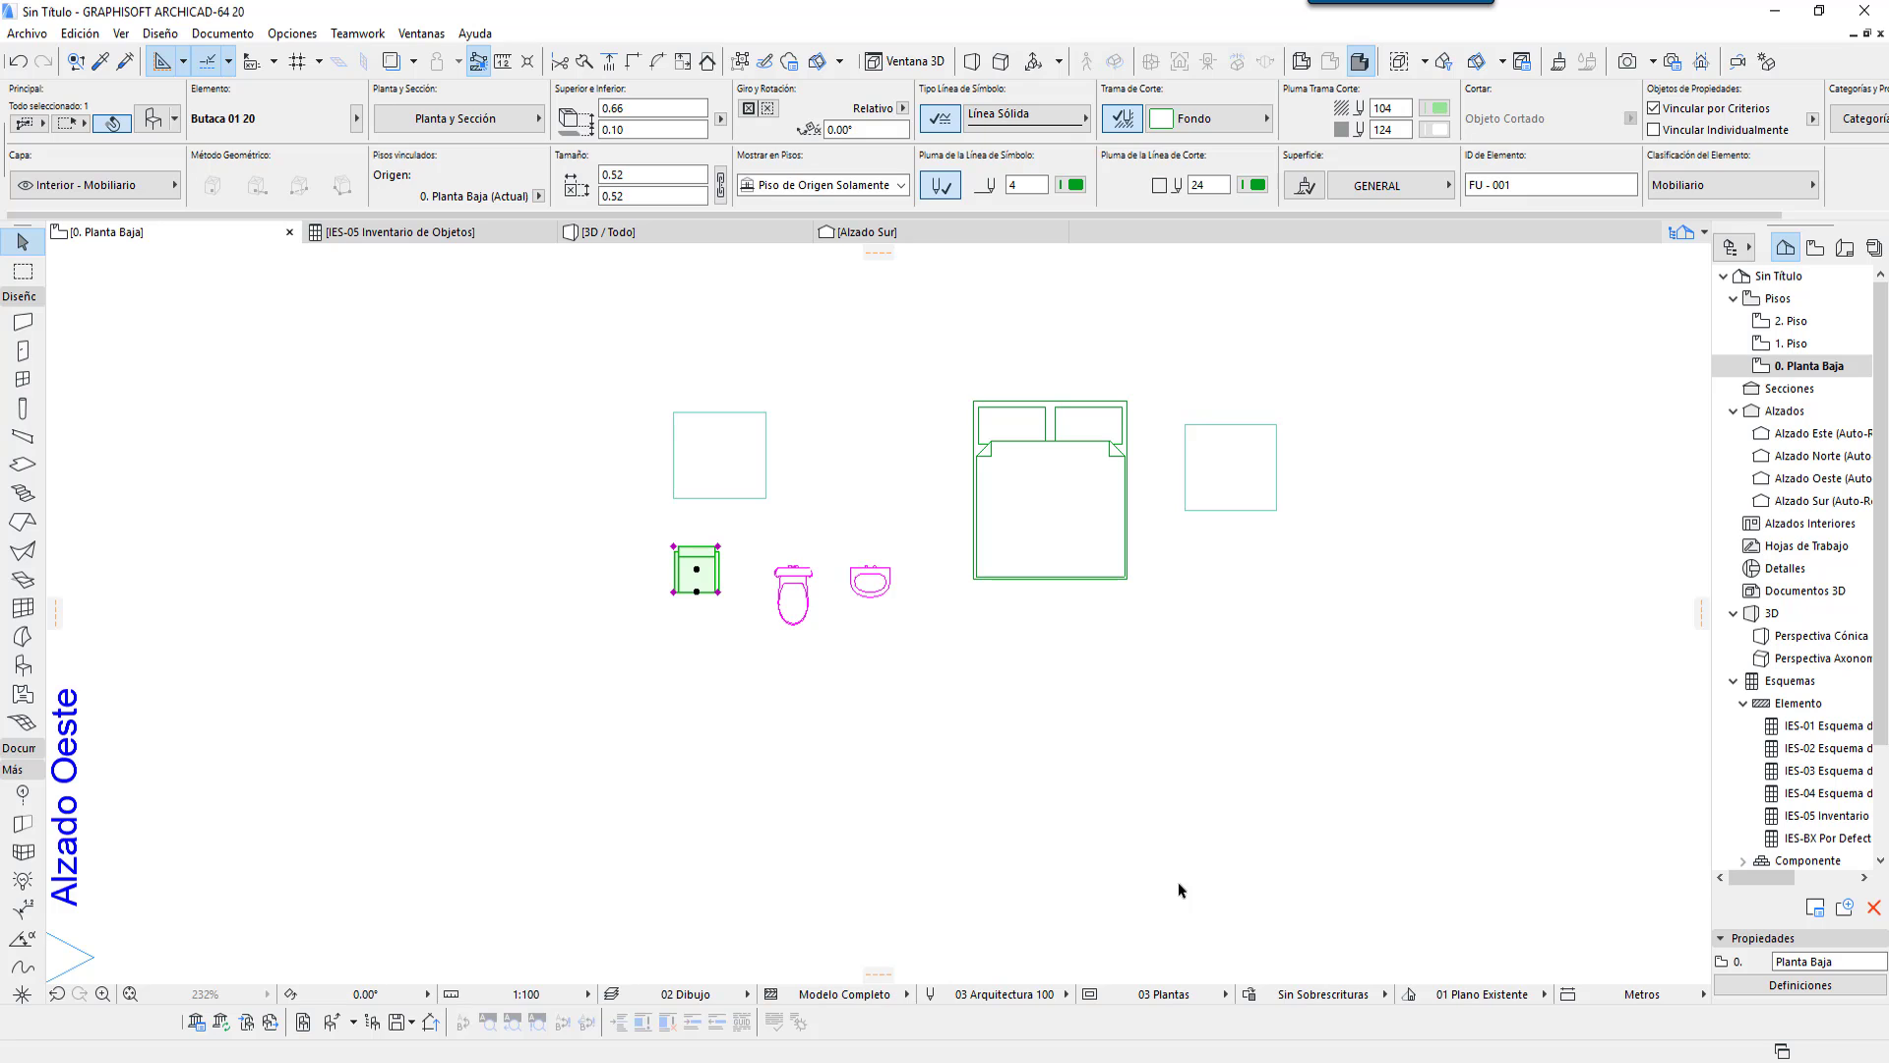
Step: Delete the two square outlines on either side of the bed from the ground floor plan
{"action": "left_click", "coordinate": [1134, 829]}
{"action": "middle_click_drag", "start_coordinate": [1063, 797], "coordinate": [1051, 804]}
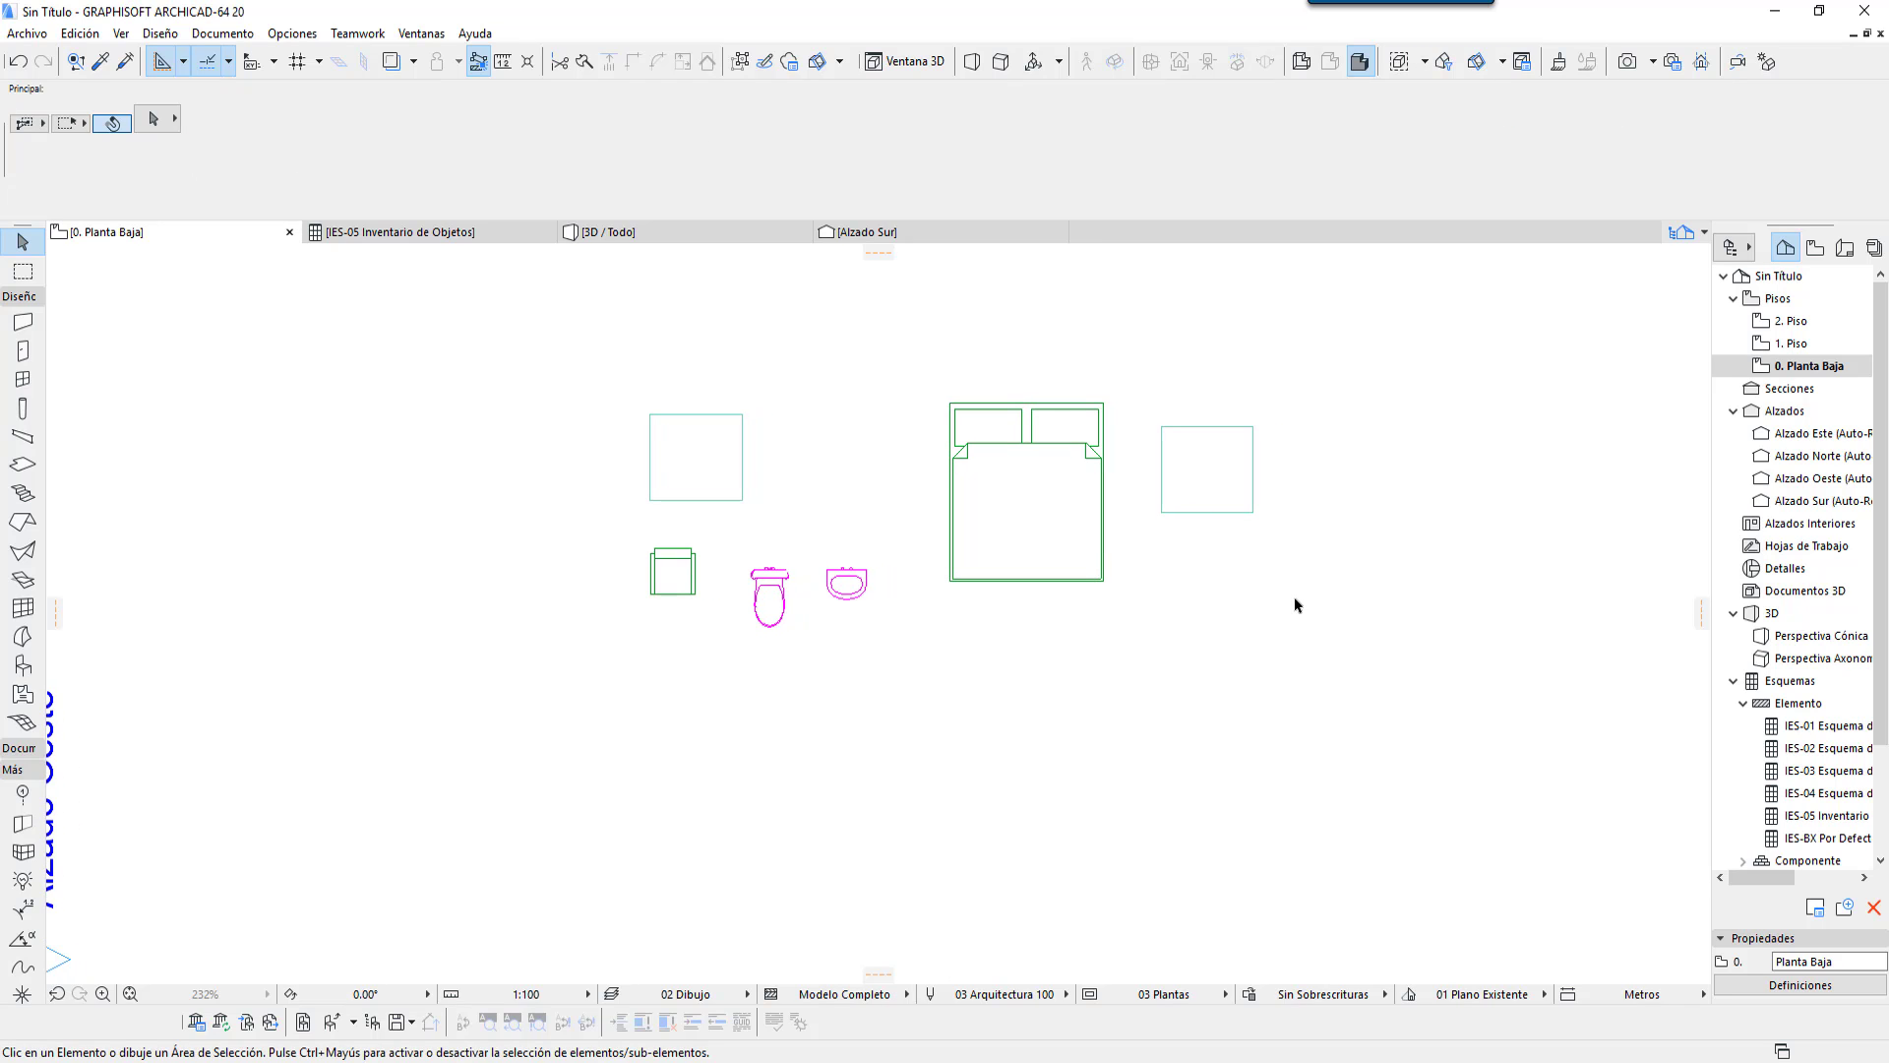
{"action": "left_click_drag", "start_coordinate": [1295, 605], "coordinate": [1144, 398]}
{"action": "key", "text": "Delete"}
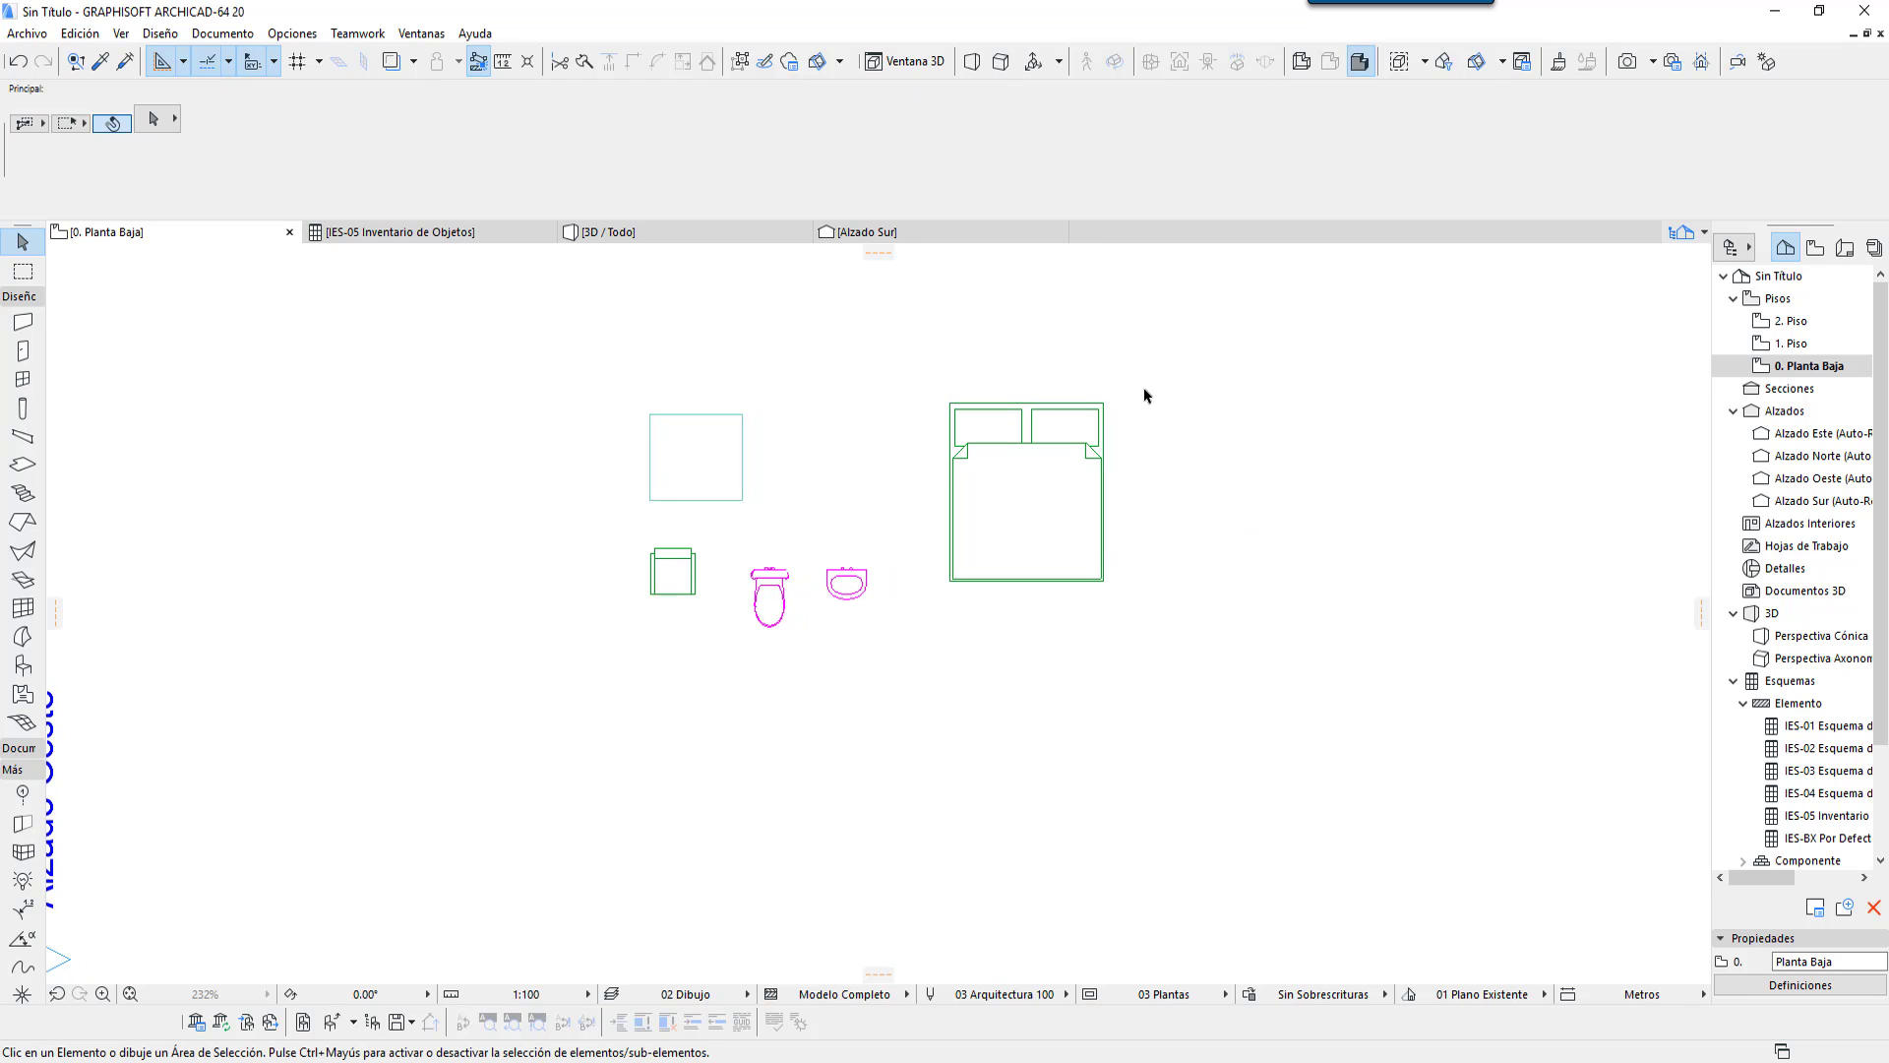
{"action": "left_click_drag", "start_coordinate": [810, 352], "coordinate": [630, 499]}
{"action": "key", "text": "Delete"}
{"action": "middle_click_drag", "start_coordinate": [605, 546], "coordinate": [616, 559]}
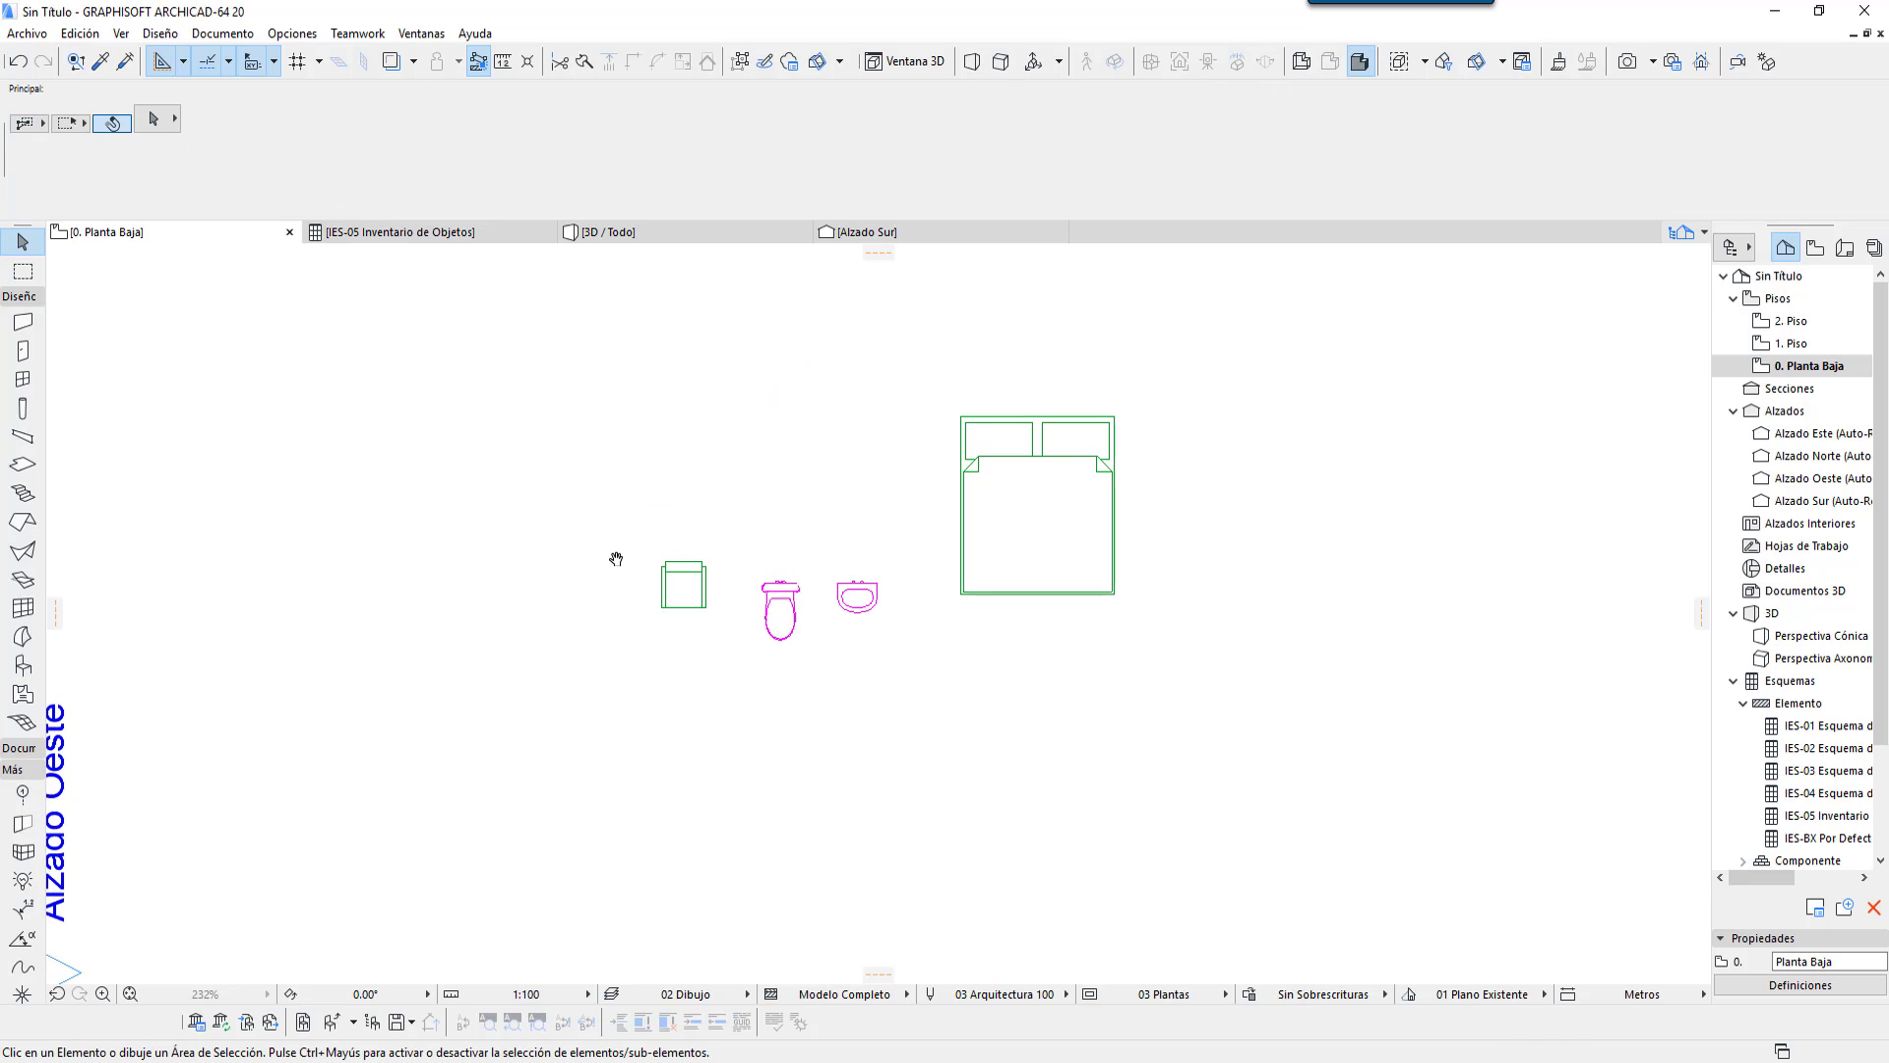
Step: Draw a roughly square slab above the armchair and toilet with the rectangular slab method
{"action": "left_click", "coordinate": [22, 463]}
{"action": "left_click", "coordinate": [688, 397]}
{"action": "left_click", "coordinate": [788, 498]}
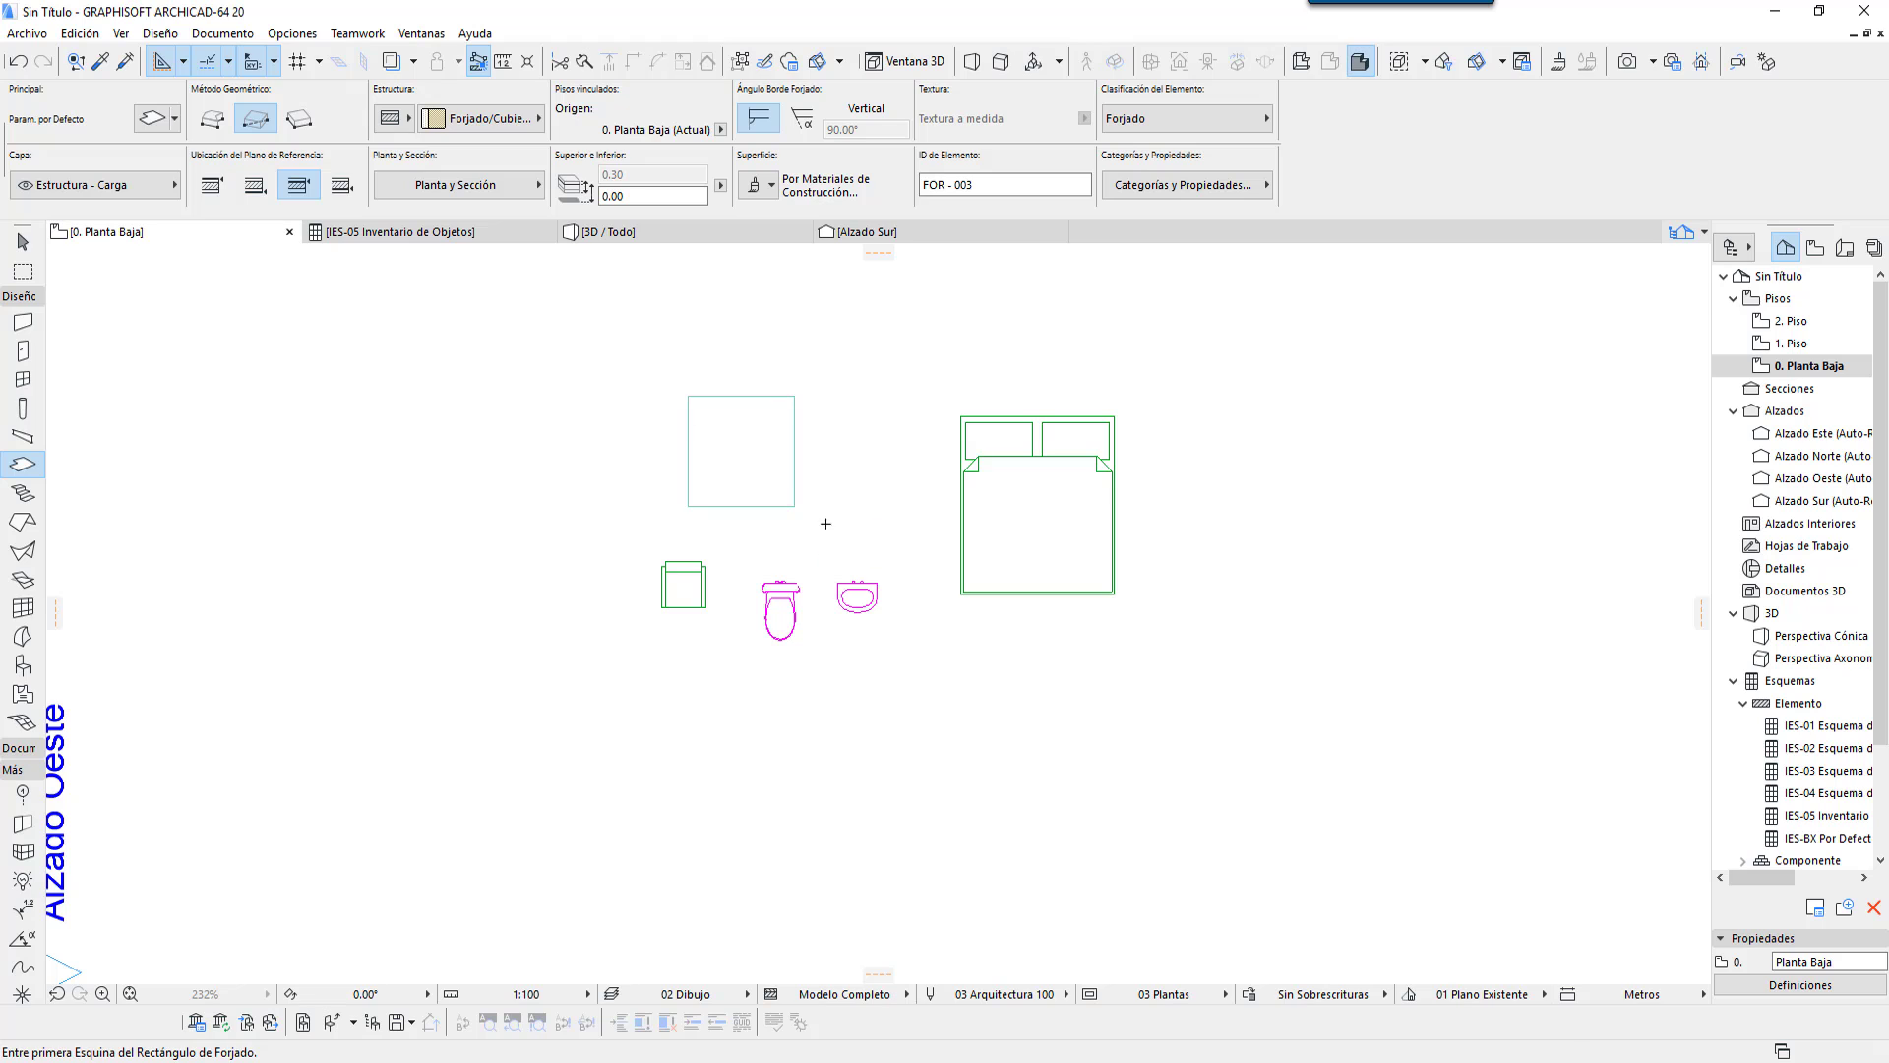
{"action": "scroll", "coordinate": [784, 388], "scroll_direction": "up", "scroll_amount": 3}
{"action": "scroll", "coordinate": [763, 506], "scroll_direction": "up", "scroll_amount": 3}
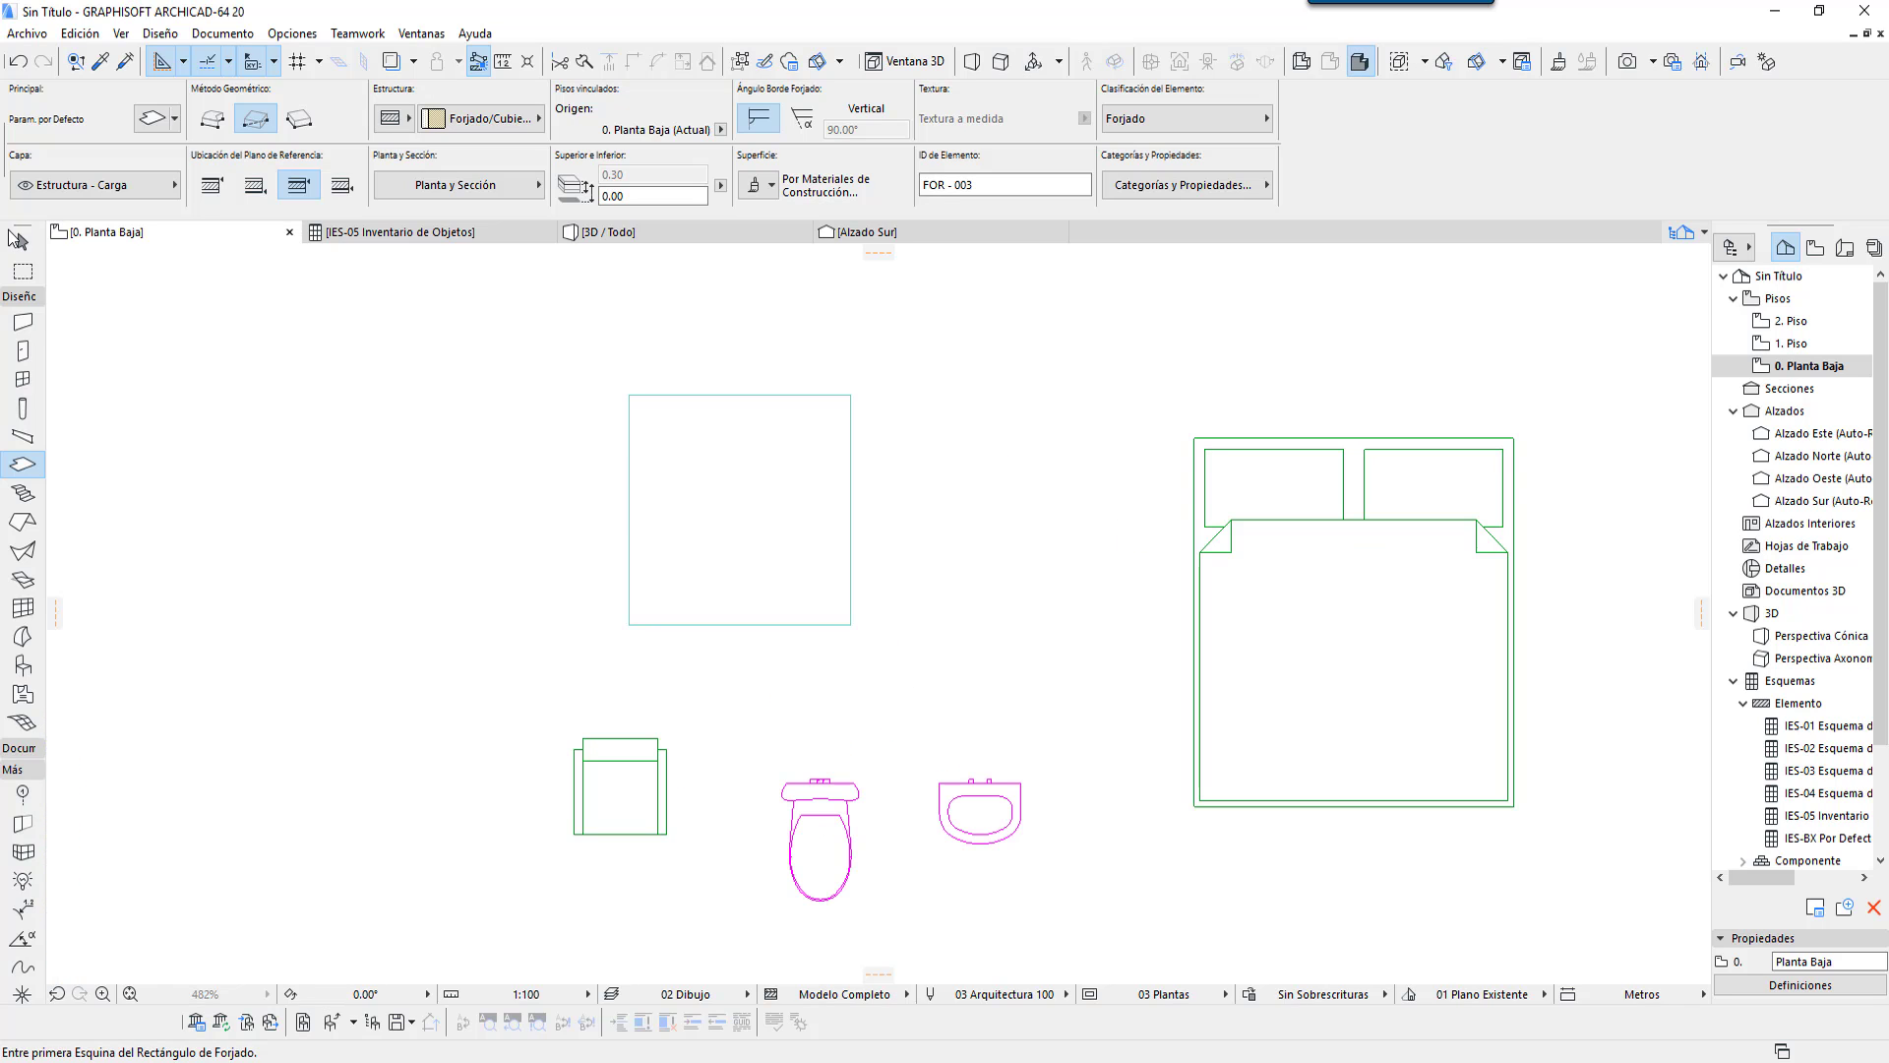
Step: Select the new slab and save it as a library object in Biblioteca Incrustada under the suggested name
{"action": "left_click", "coordinate": [22, 241]}
{"action": "left_click", "coordinate": [822, 531]}
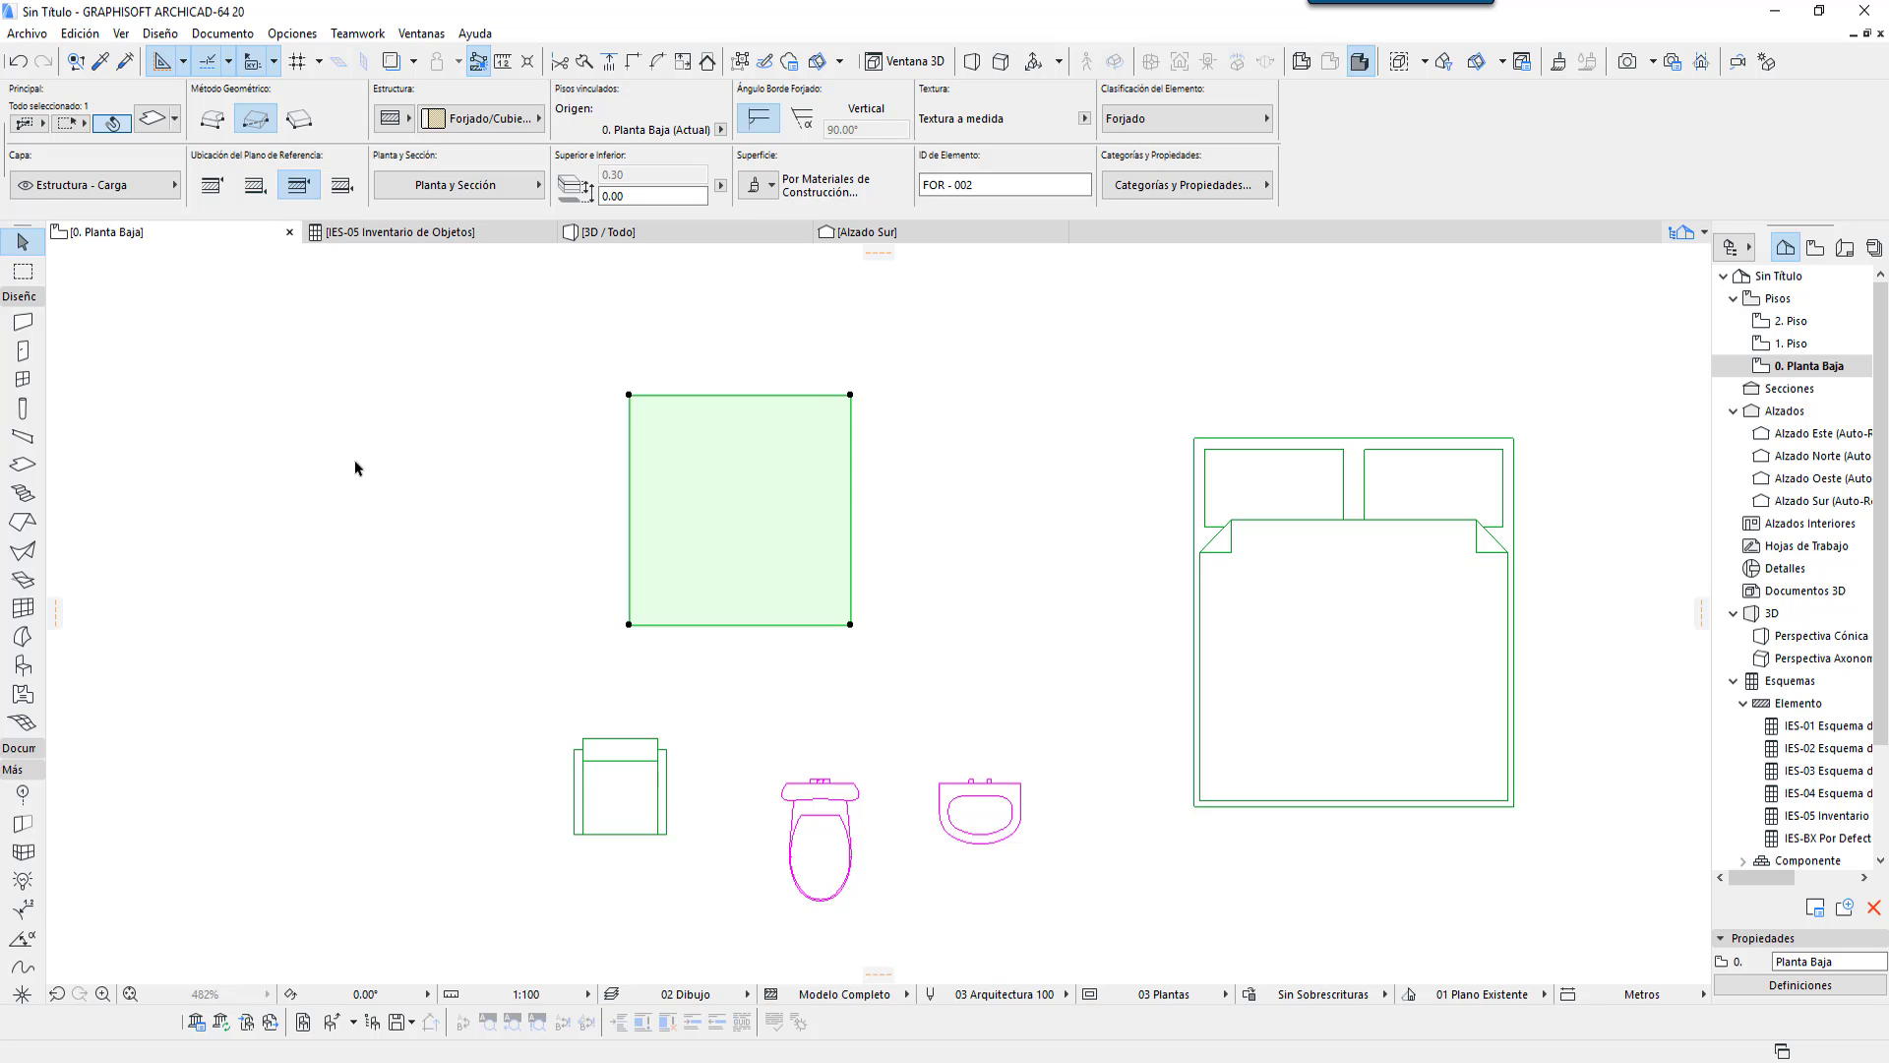
{"action": "left_click", "coordinate": [817, 388]}
{"action": "left_click_drag", "start_coordinate": [932, 676], "coordinate": [470, 294]}
{"action": "left_click", "coordinate": [30, 35]}
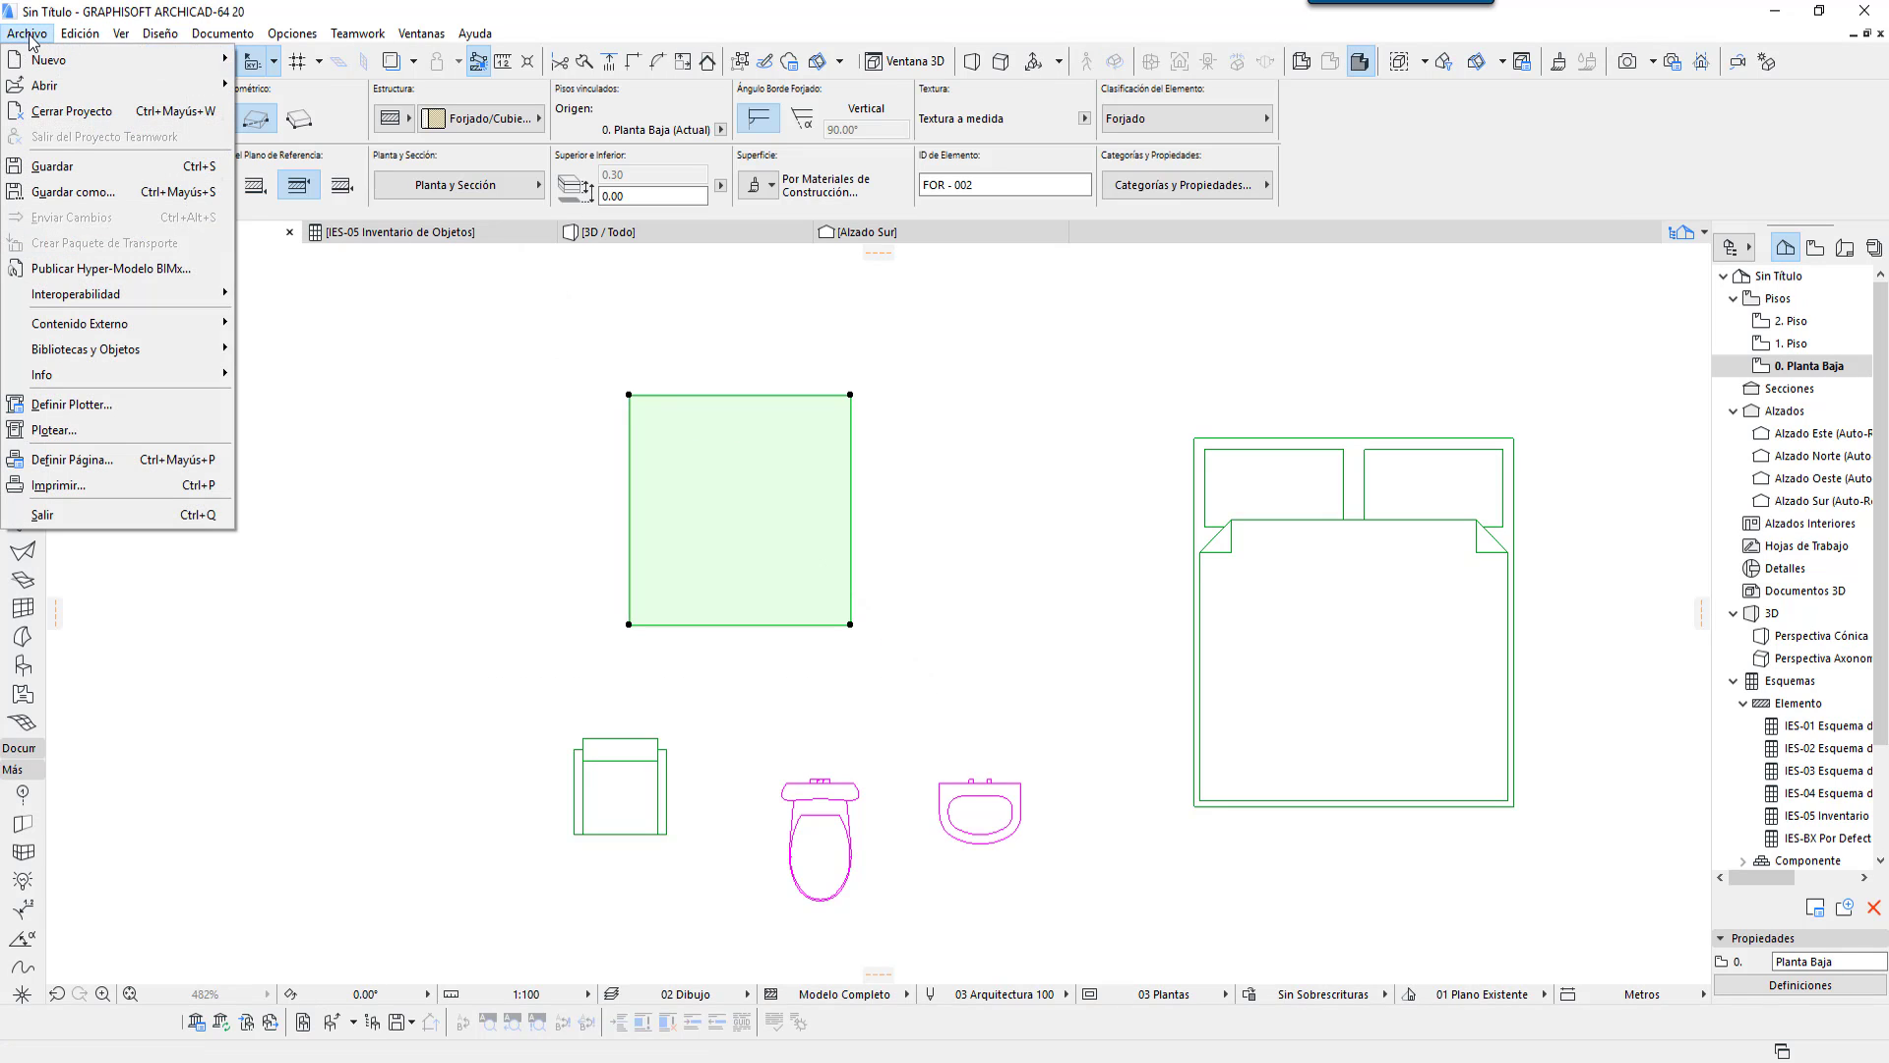
{"action": "mouse_move", "coordinate": [128, 350]}
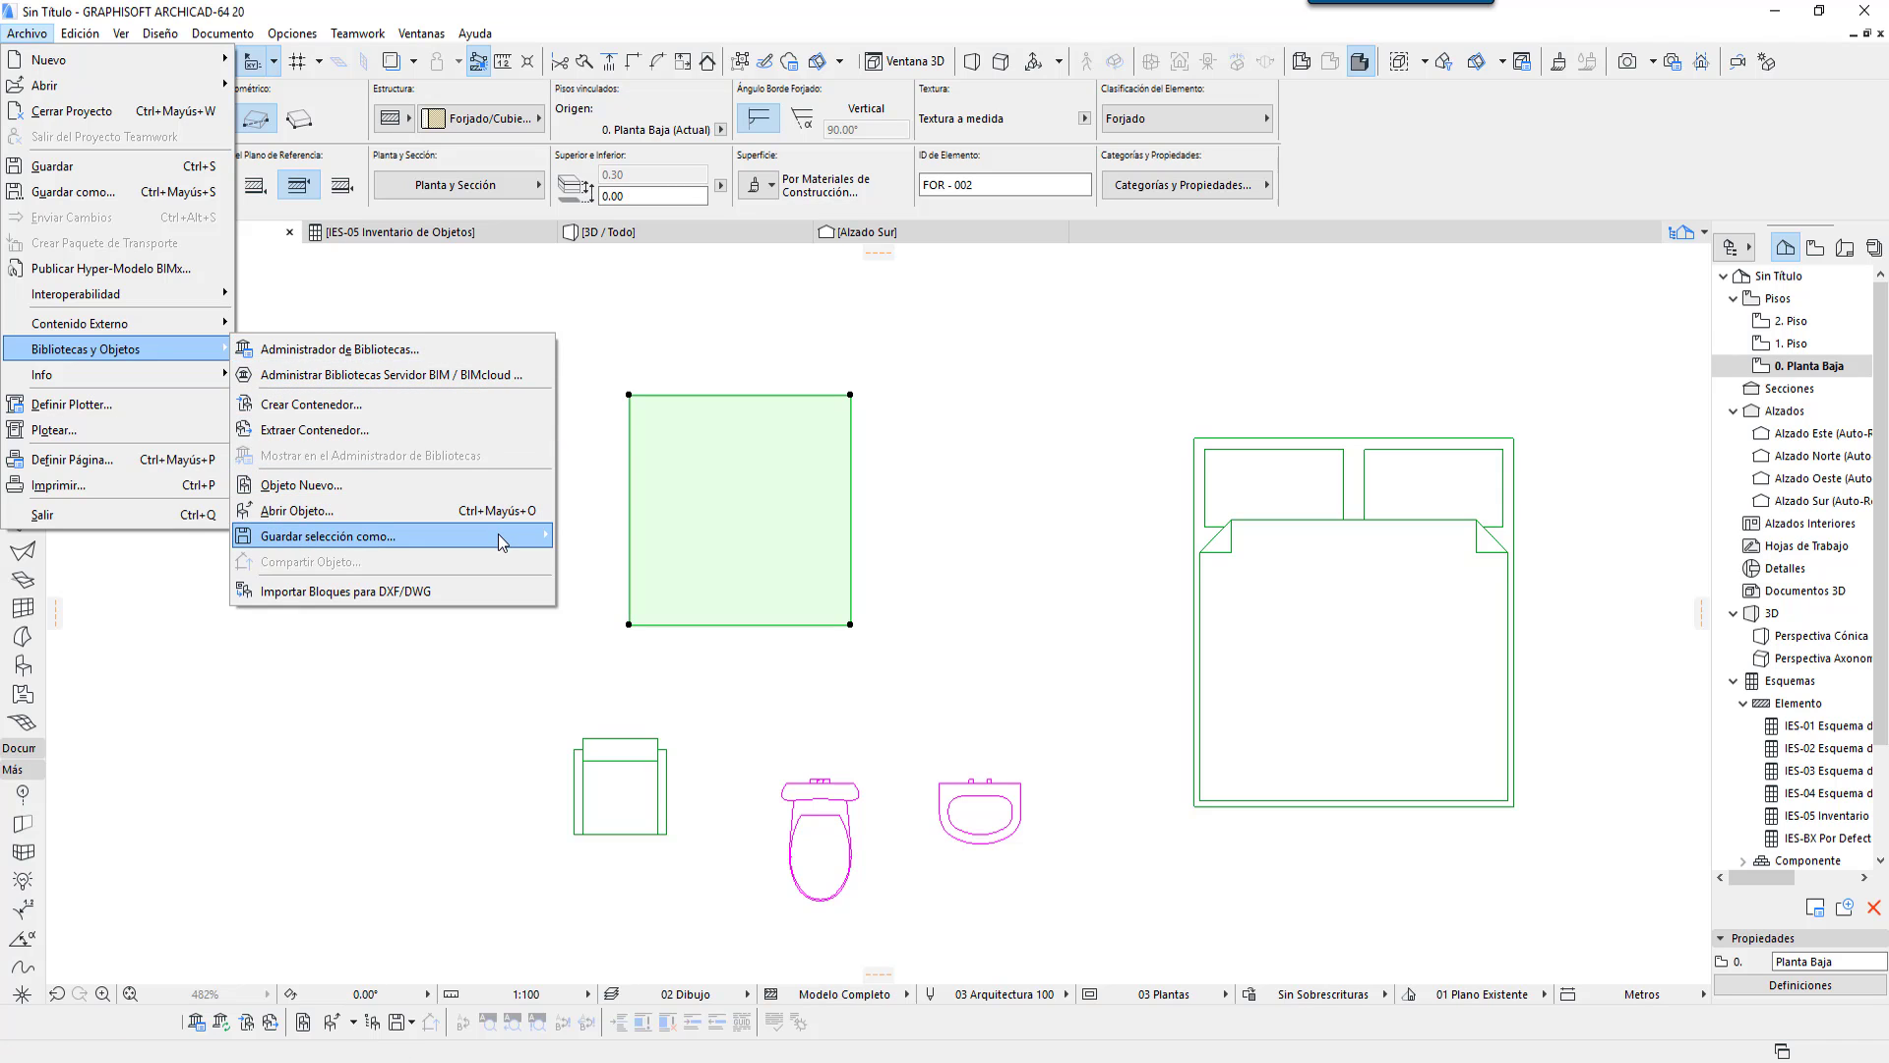
{"action": "mouse_move", "coordinate": [497, 535]}
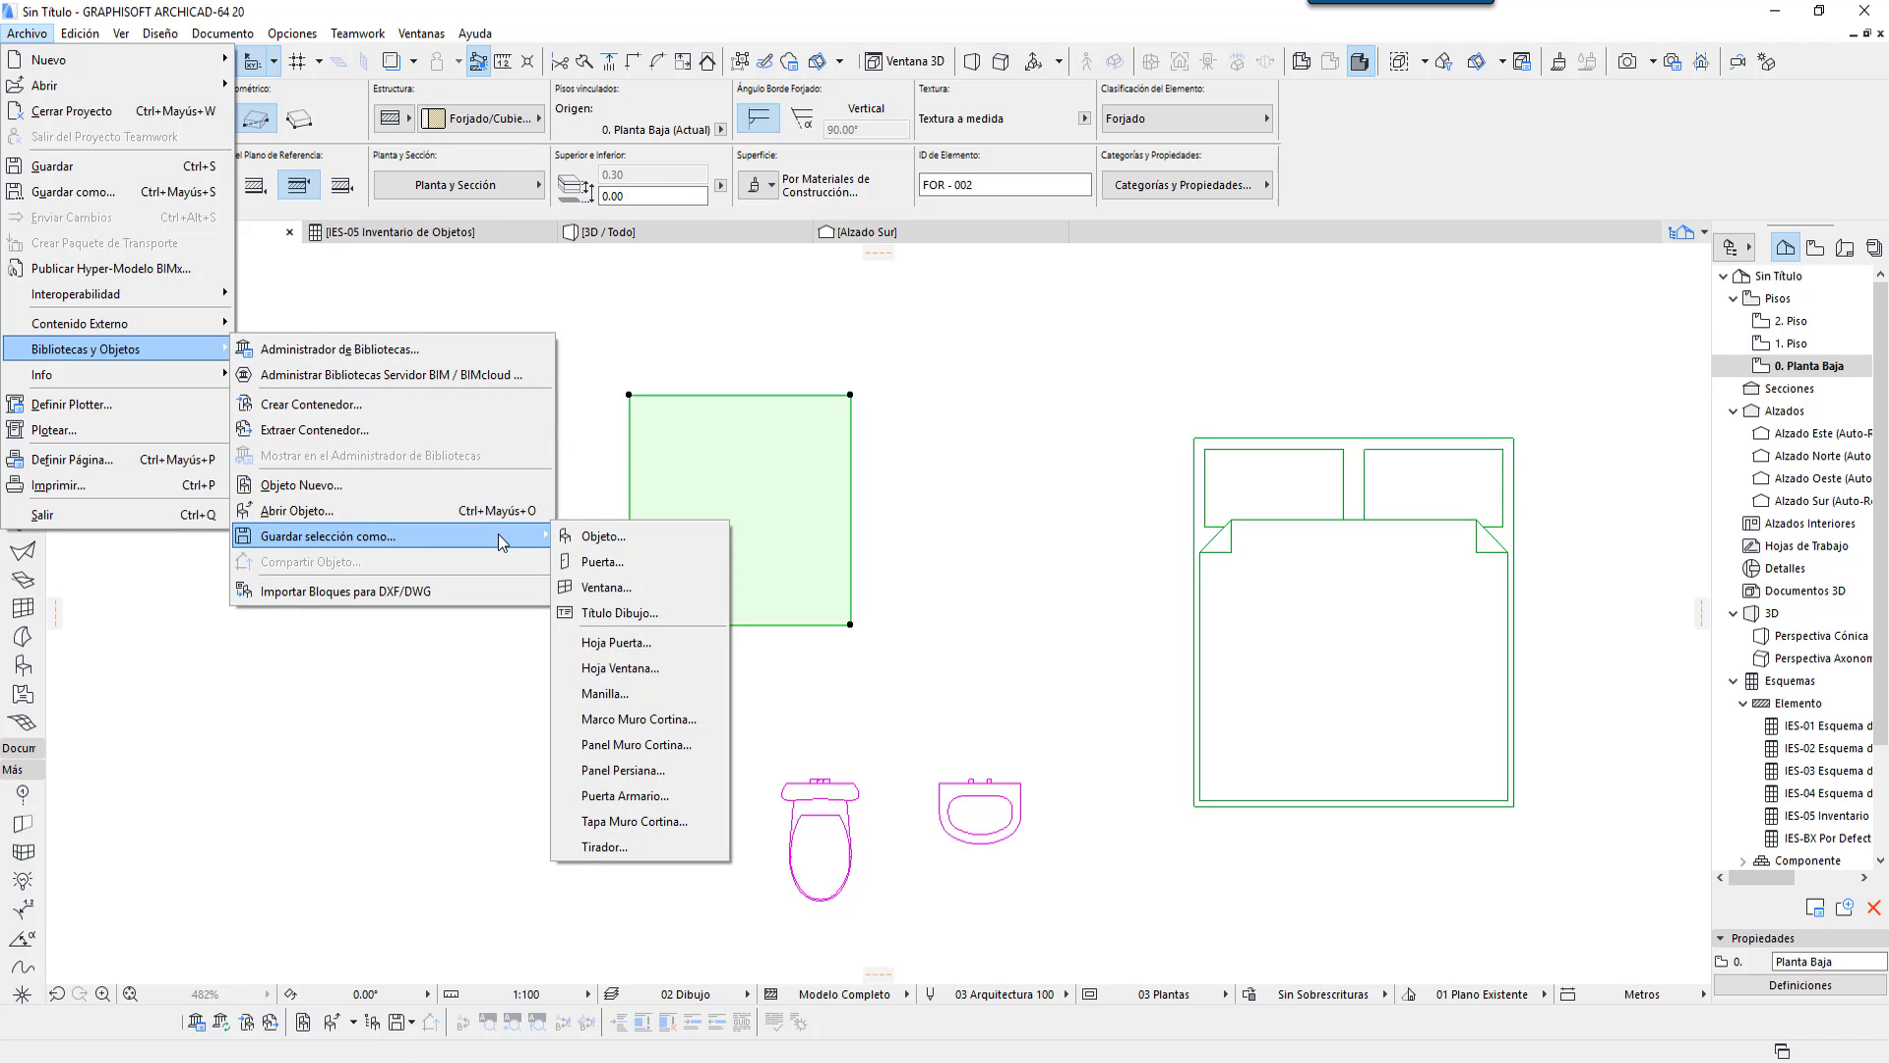
{"action": "left_click", "coordinate": [625, 539]}
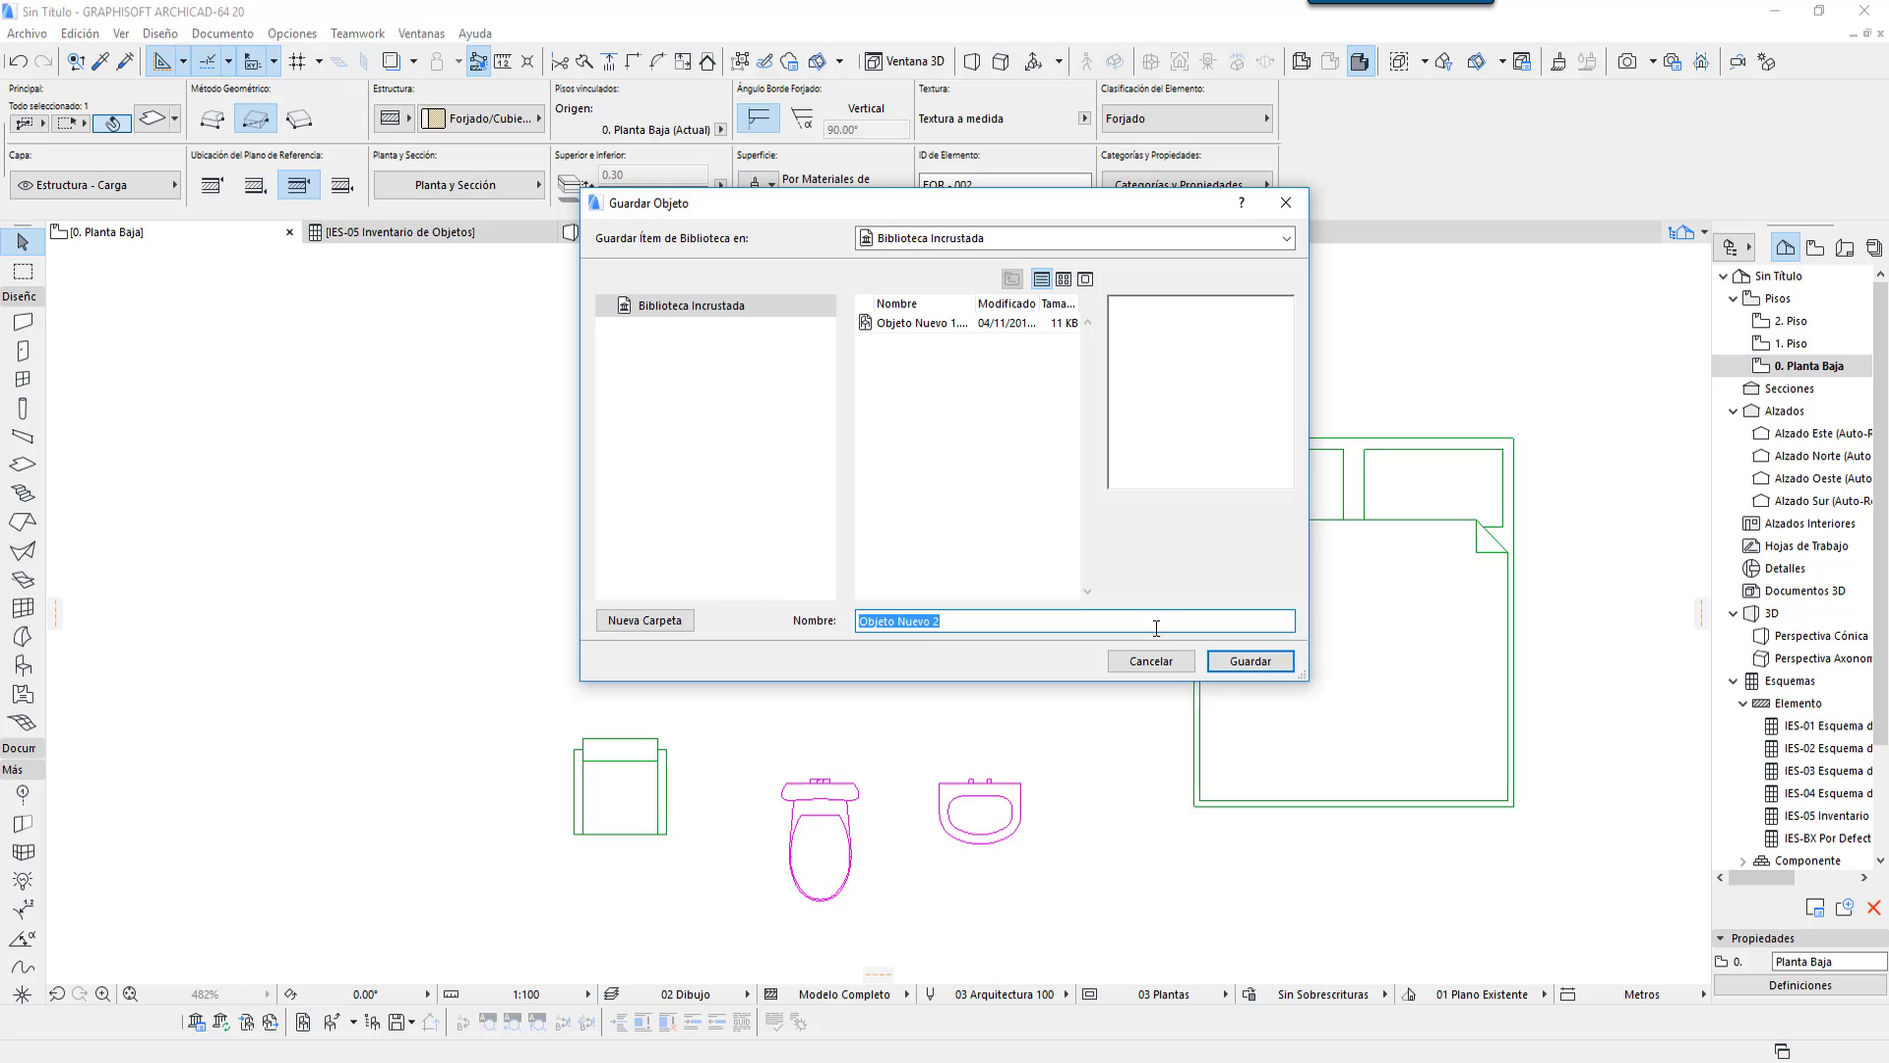
{"action": "left_click", "coordinate": [1250, 663]}
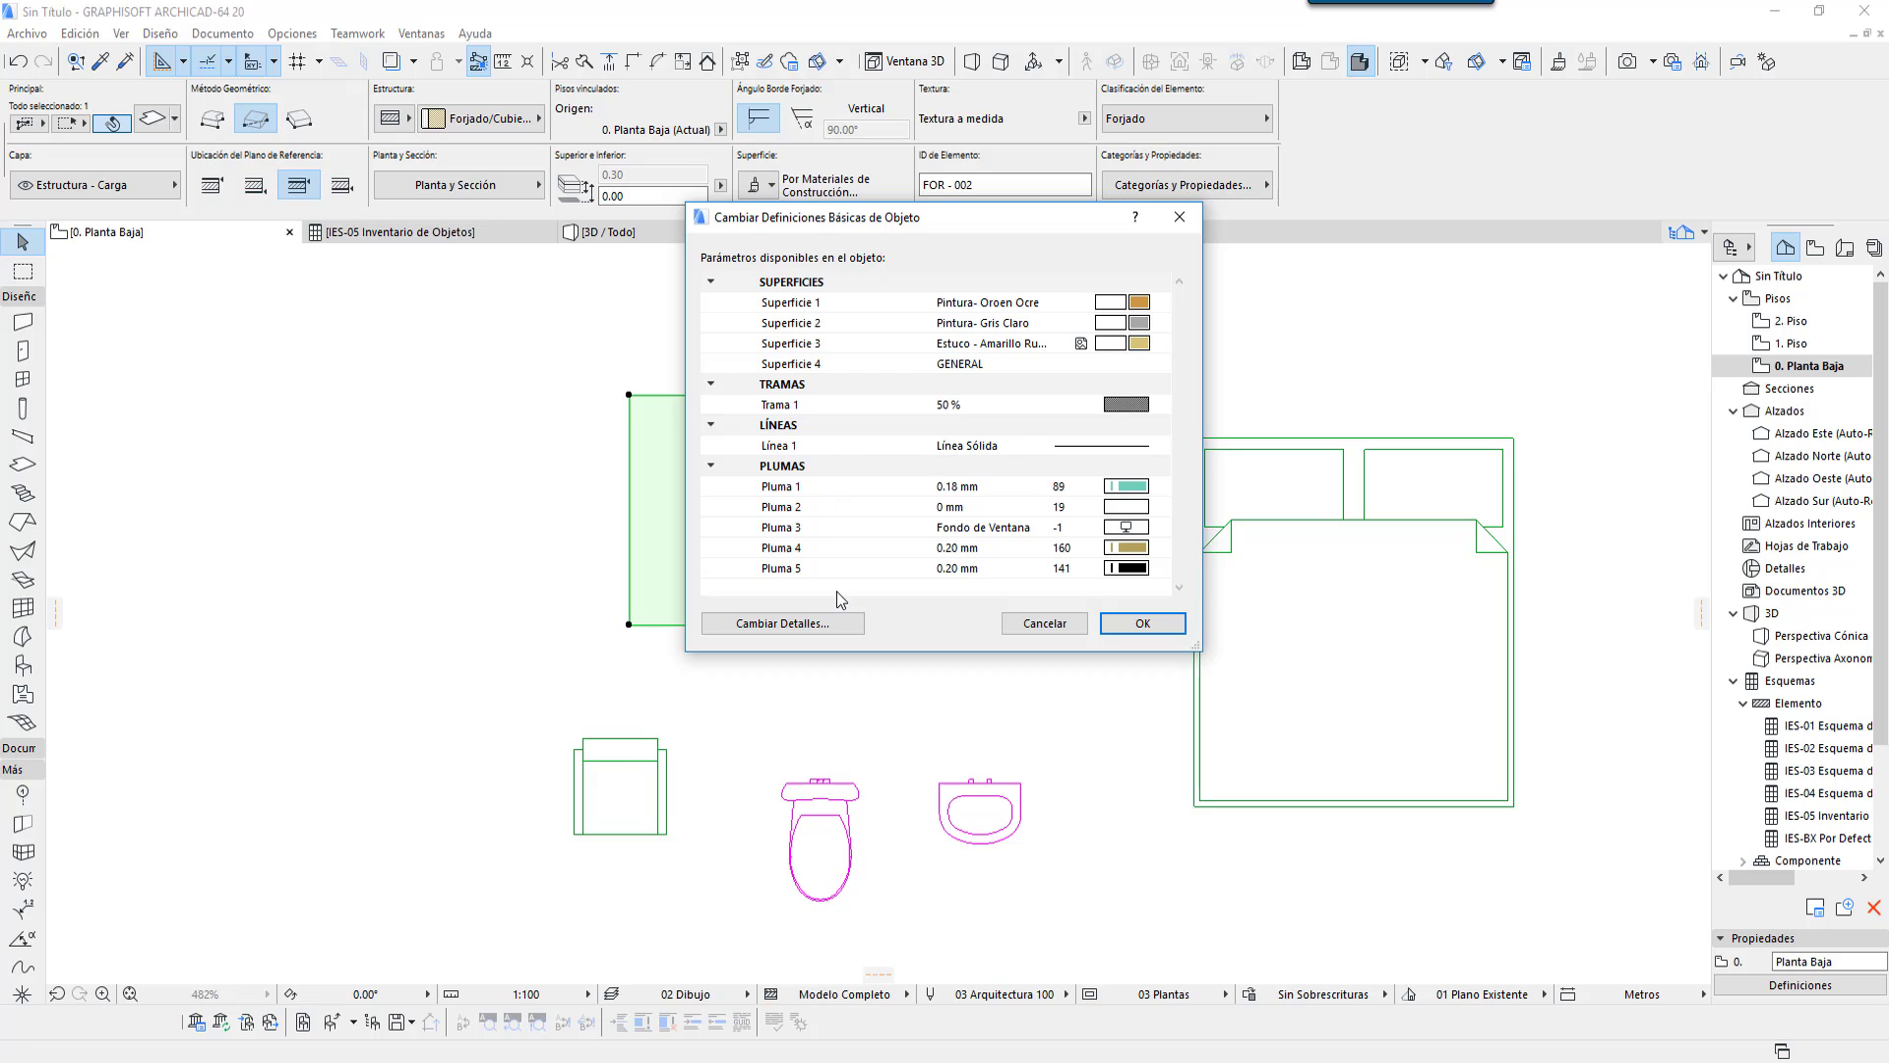
Step: Check the new object's author, licence, description and keyword details without changing them, and accept its basic definitions
{"action": "left_click", "coordinate": [771, 630]}
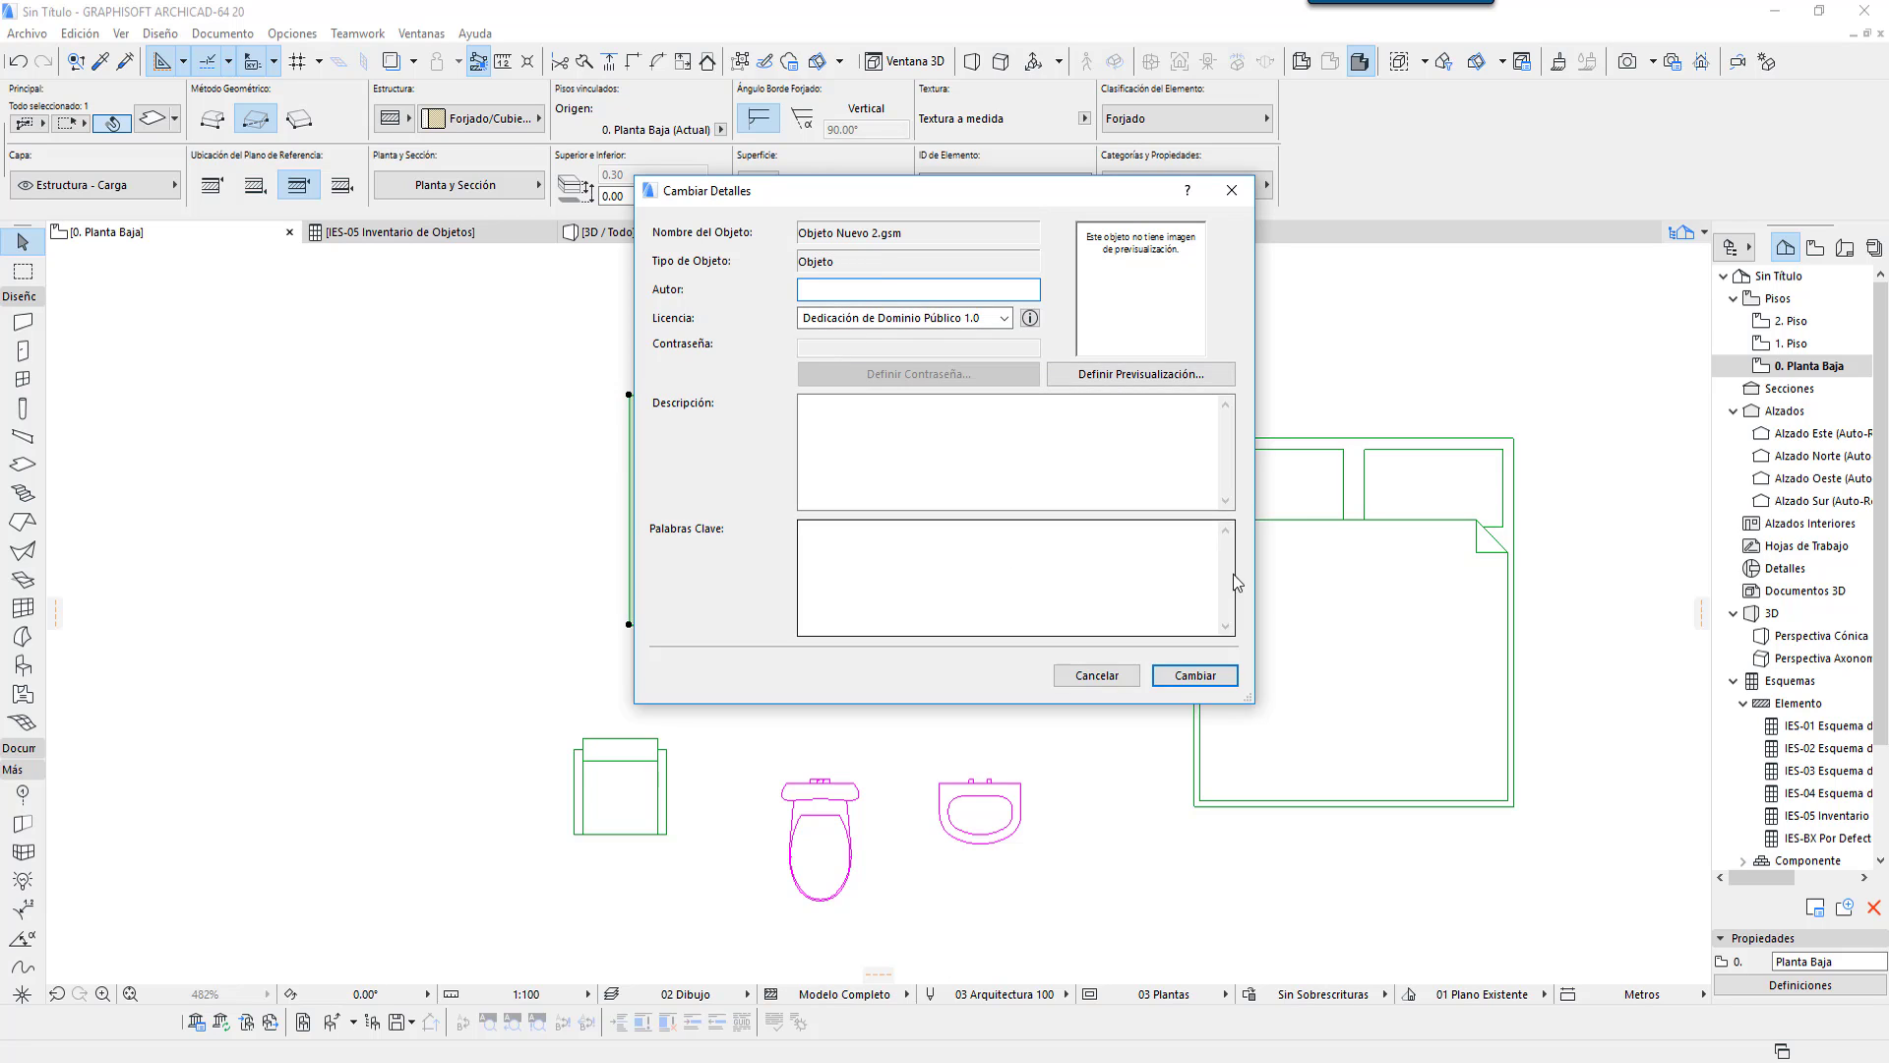
{"action": "left_click", "coordinate": [1095, 679]}
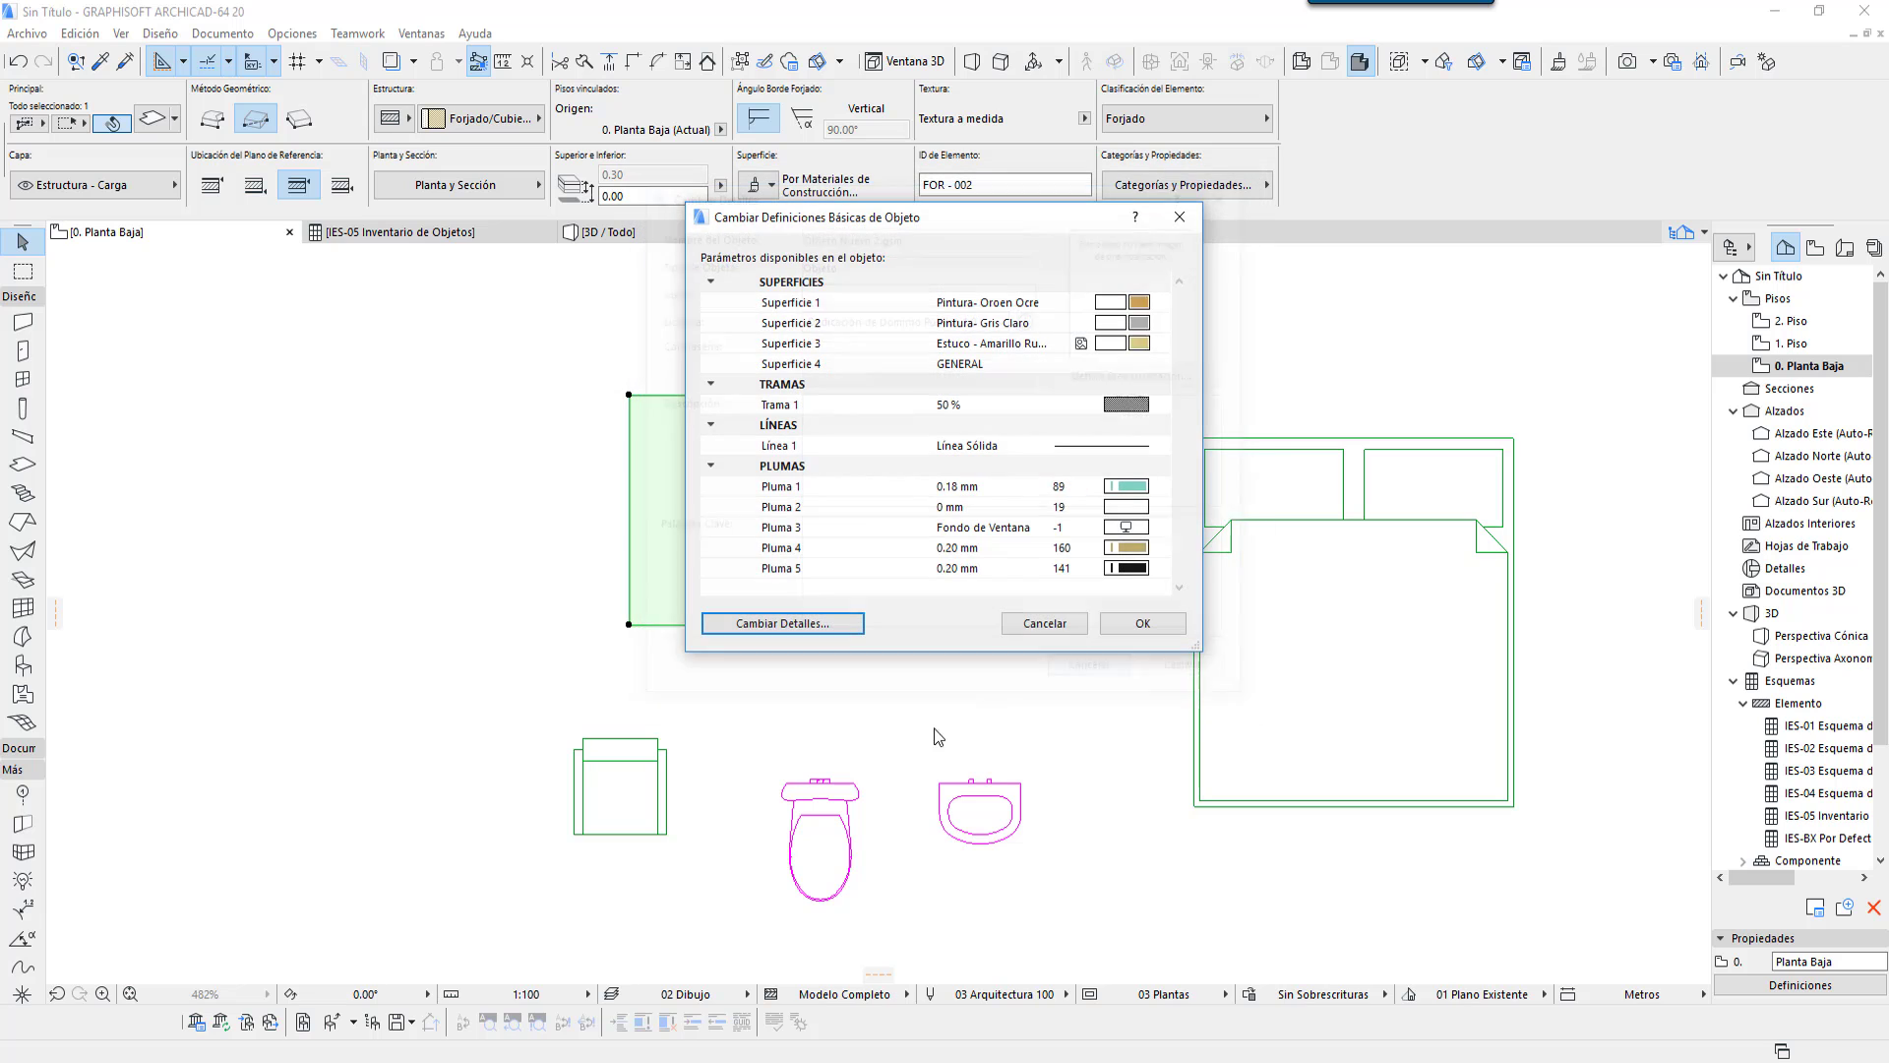
{"action": "left_click", "coordinate": [1141, 618]}
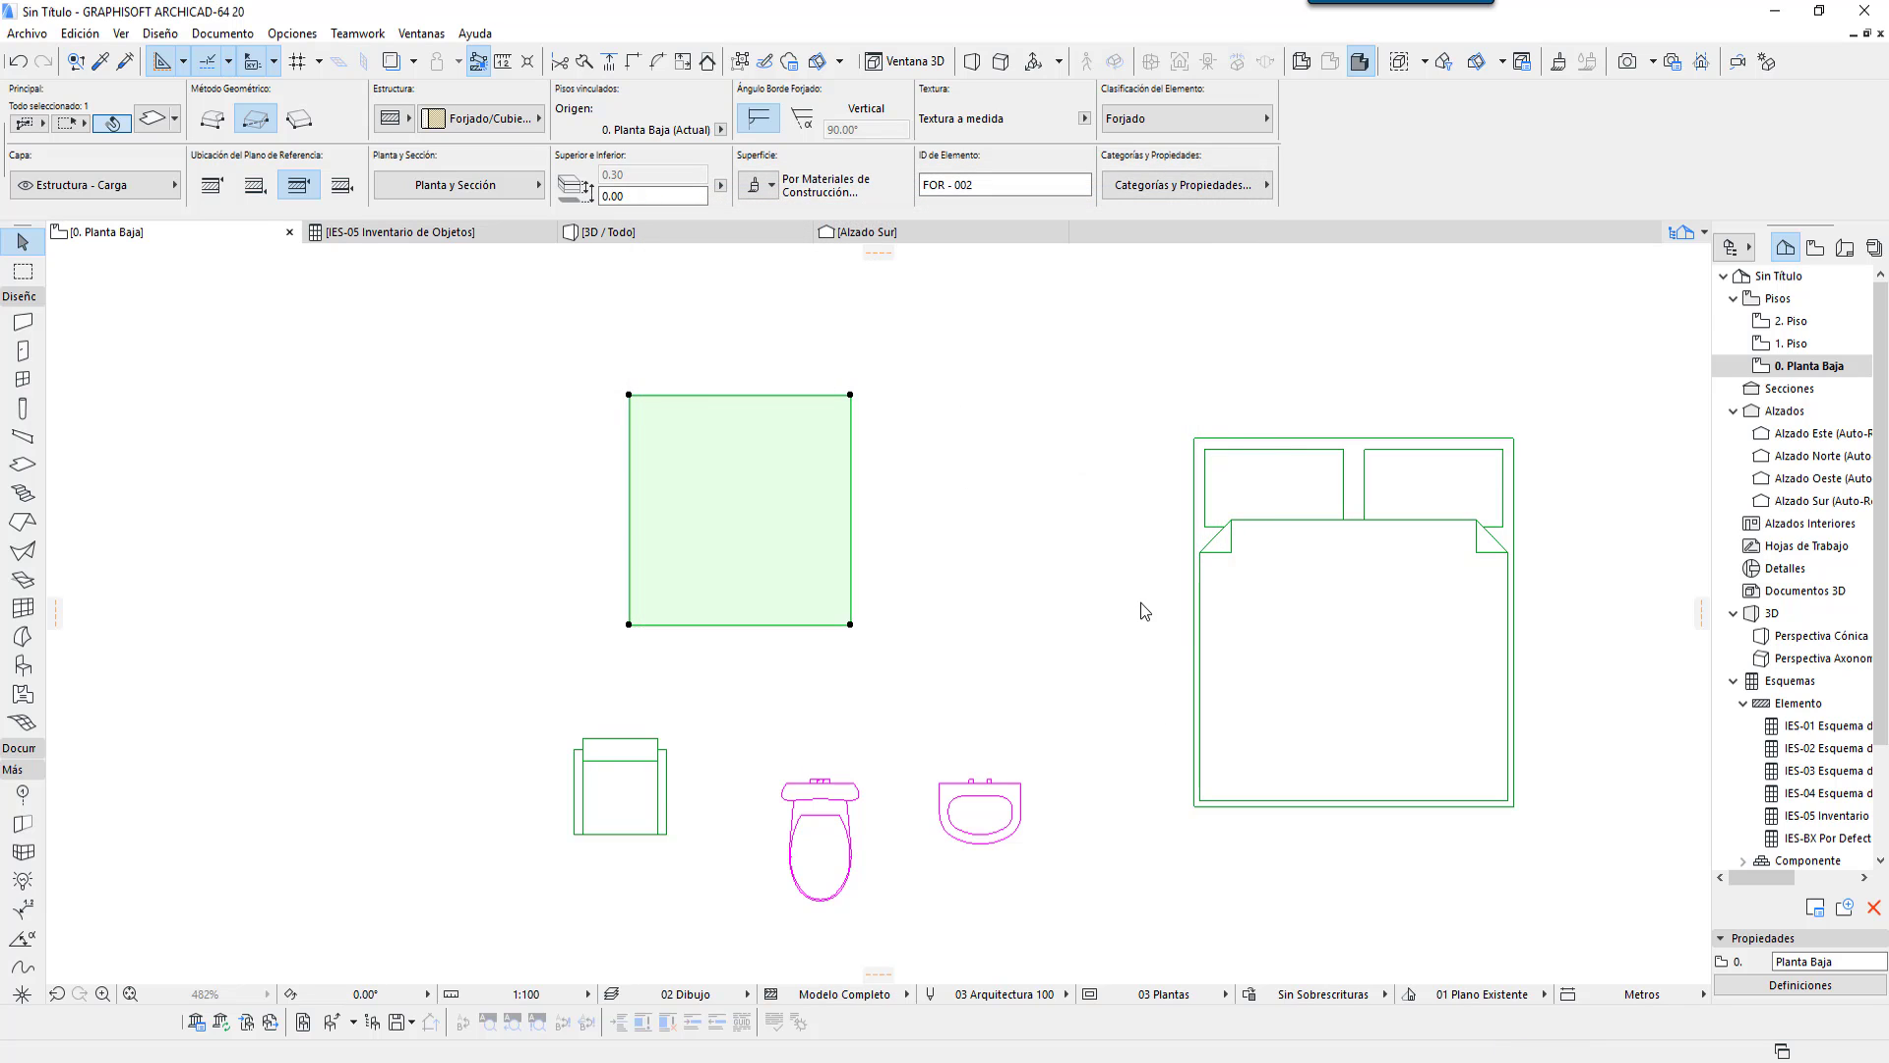
{"action": "left_click", "coordinate": [969, 544]}
{"action": "scroll", "coordinate": [860, 663], "scroll_direction": "down", "scroll_amount": 3}
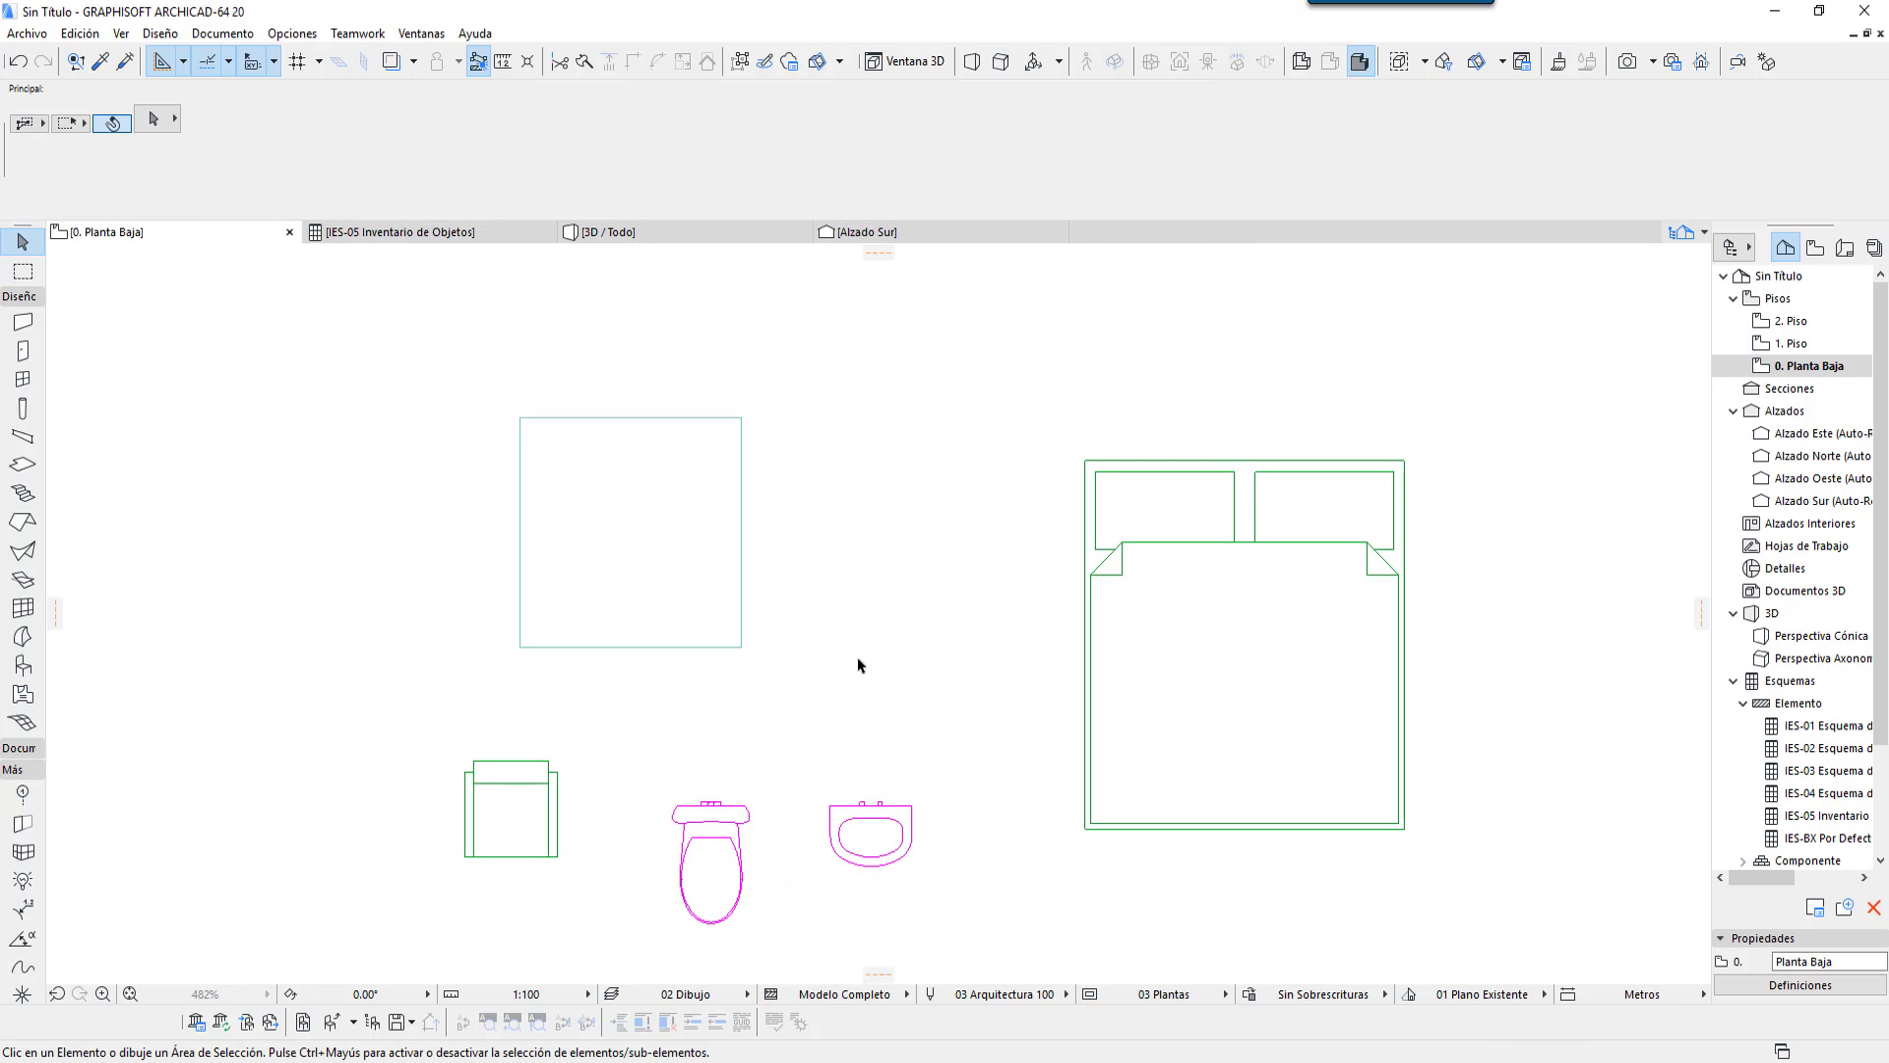
Step: Place an instance of the library object Objeto Nuevo 2 in the empty area beyond the bed on the ground floor plan
{"action": "middle_click_drag", "start_coordinate": [873, 653], "coordinate": [730, 637]}
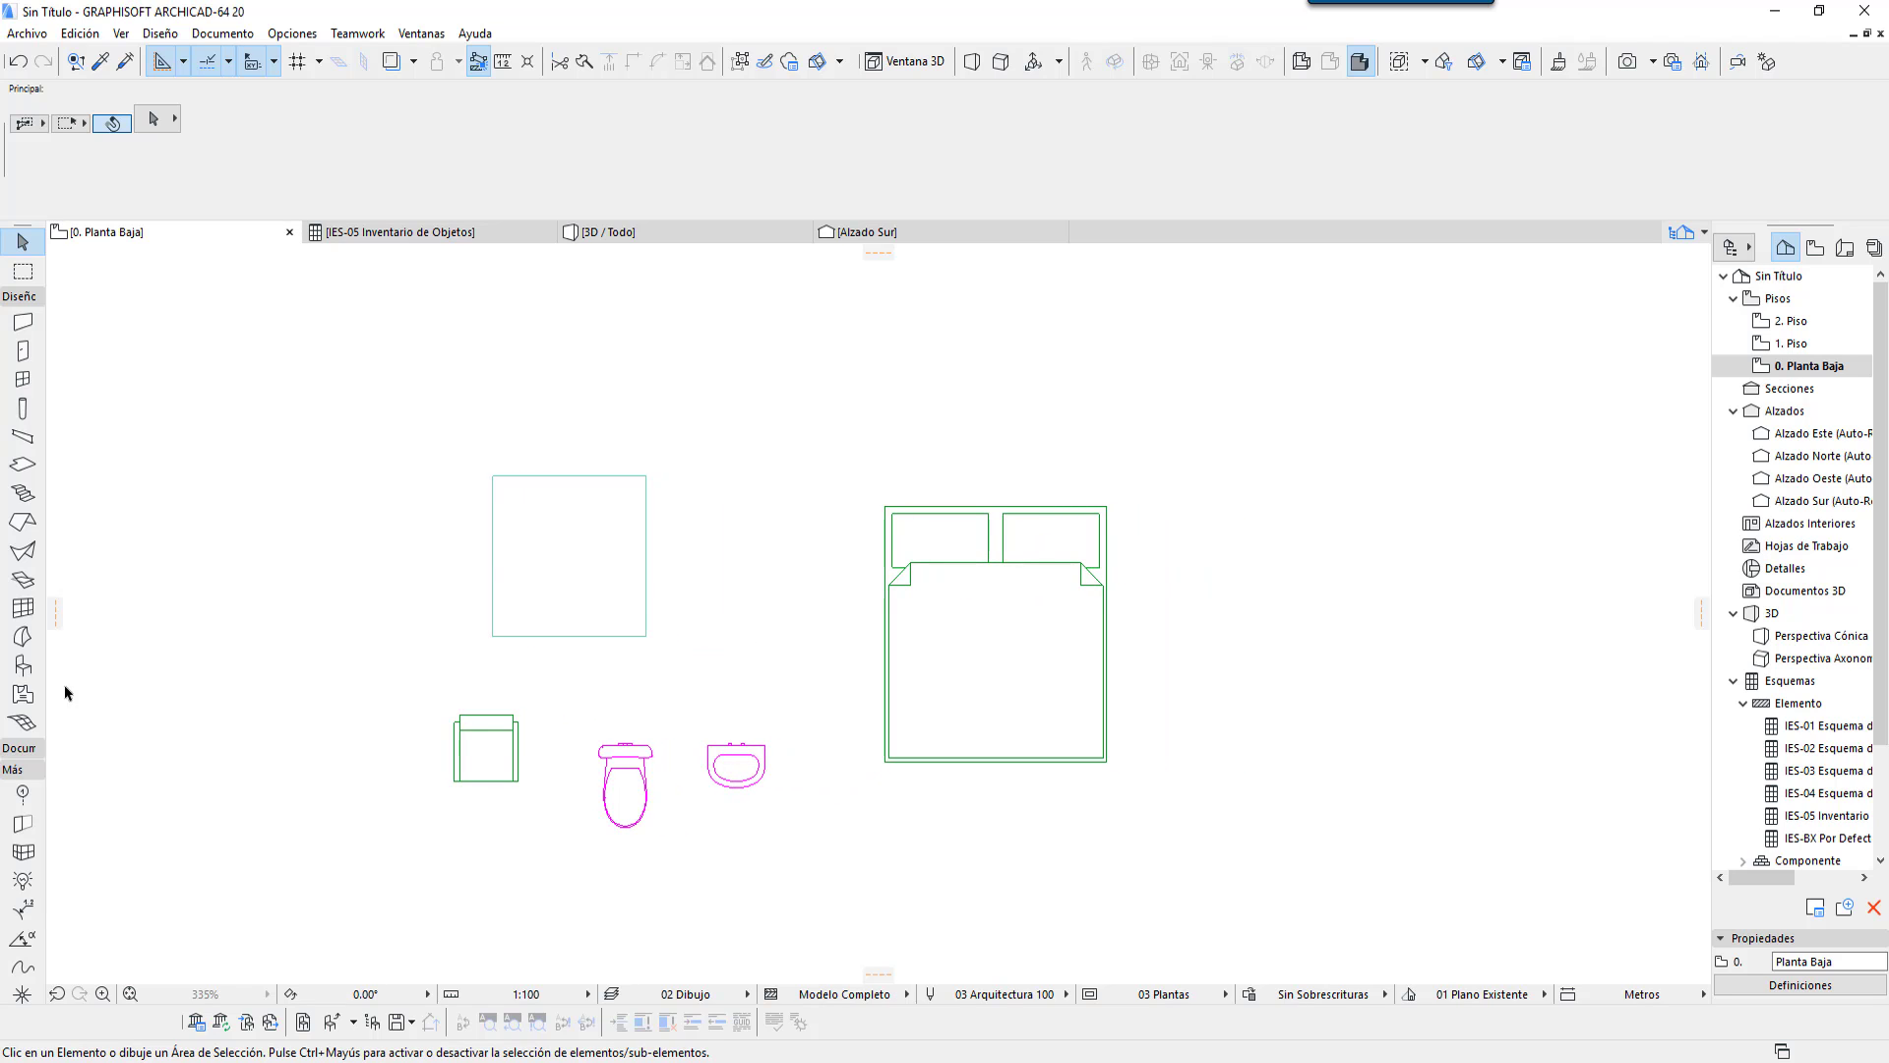
{"action": "left_click", "coordinate": [22, 669]}
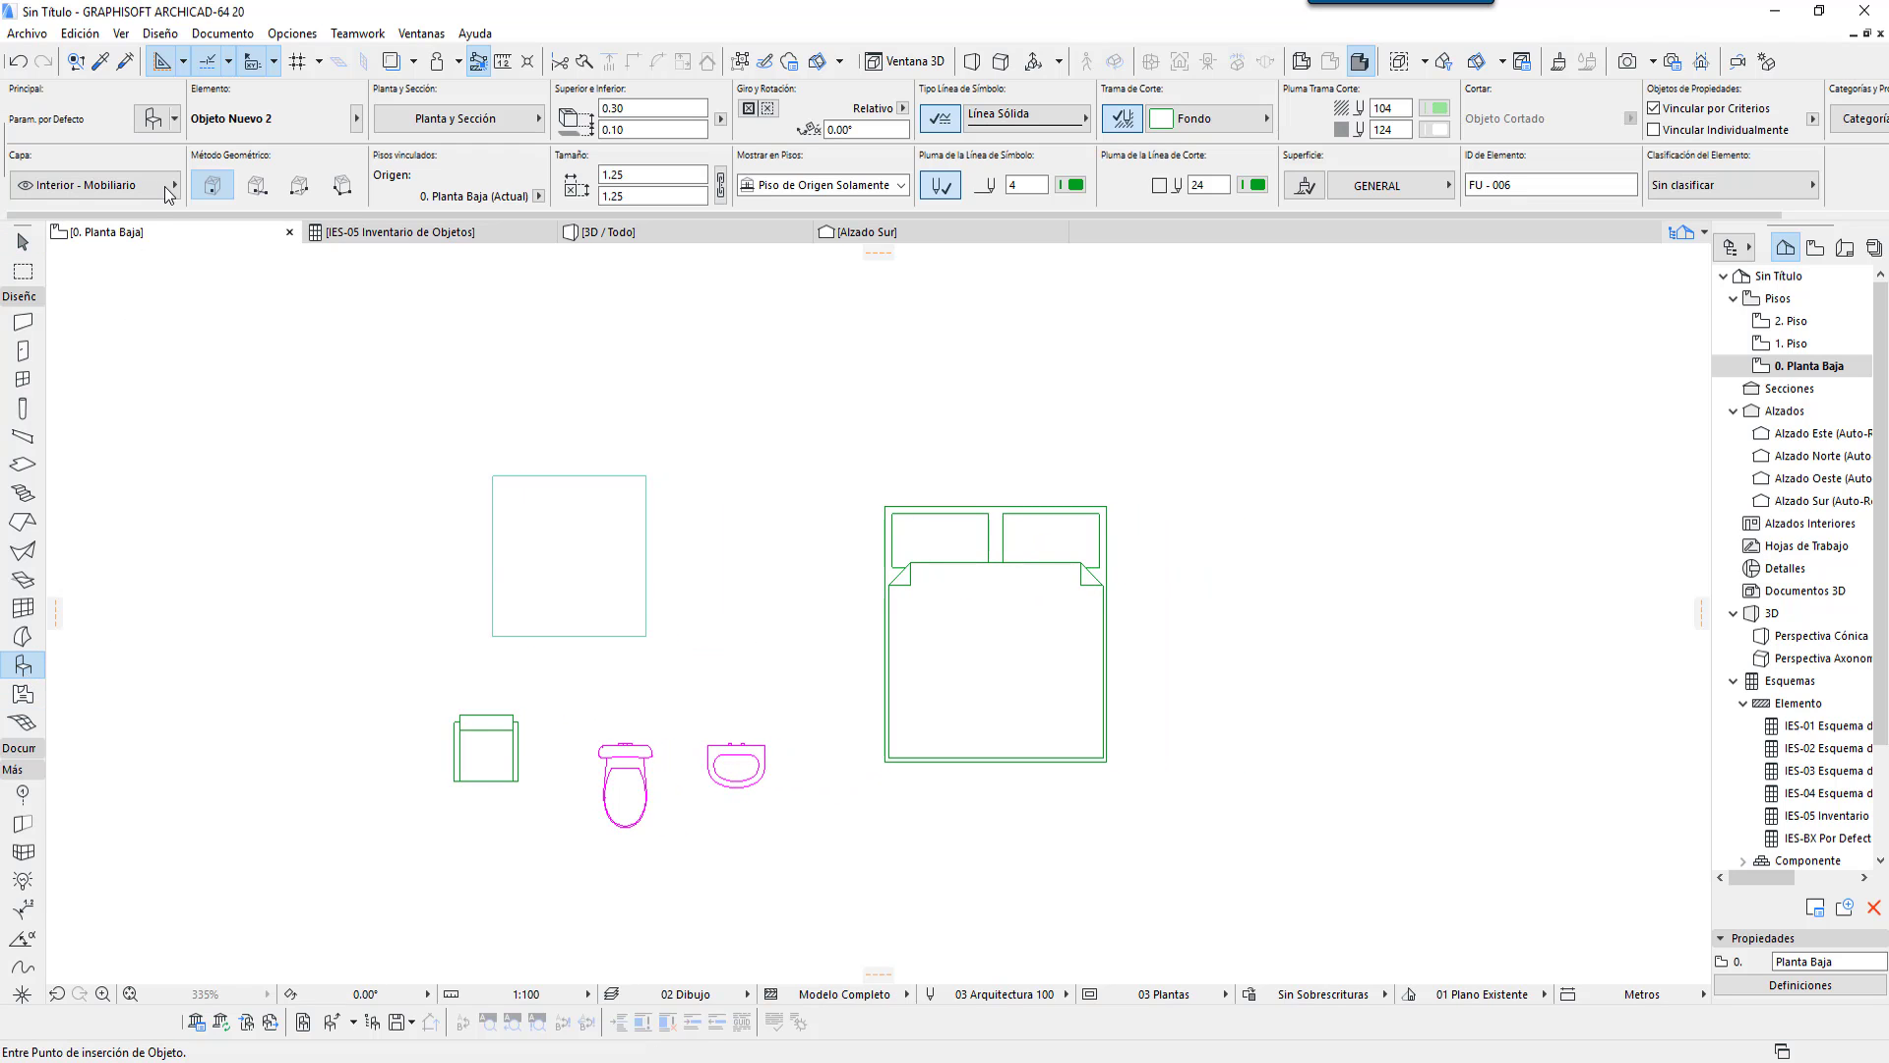
{"action": "middle_click_drag", "start_coordinate": [725, 641], "coordinate": [670, 635]}
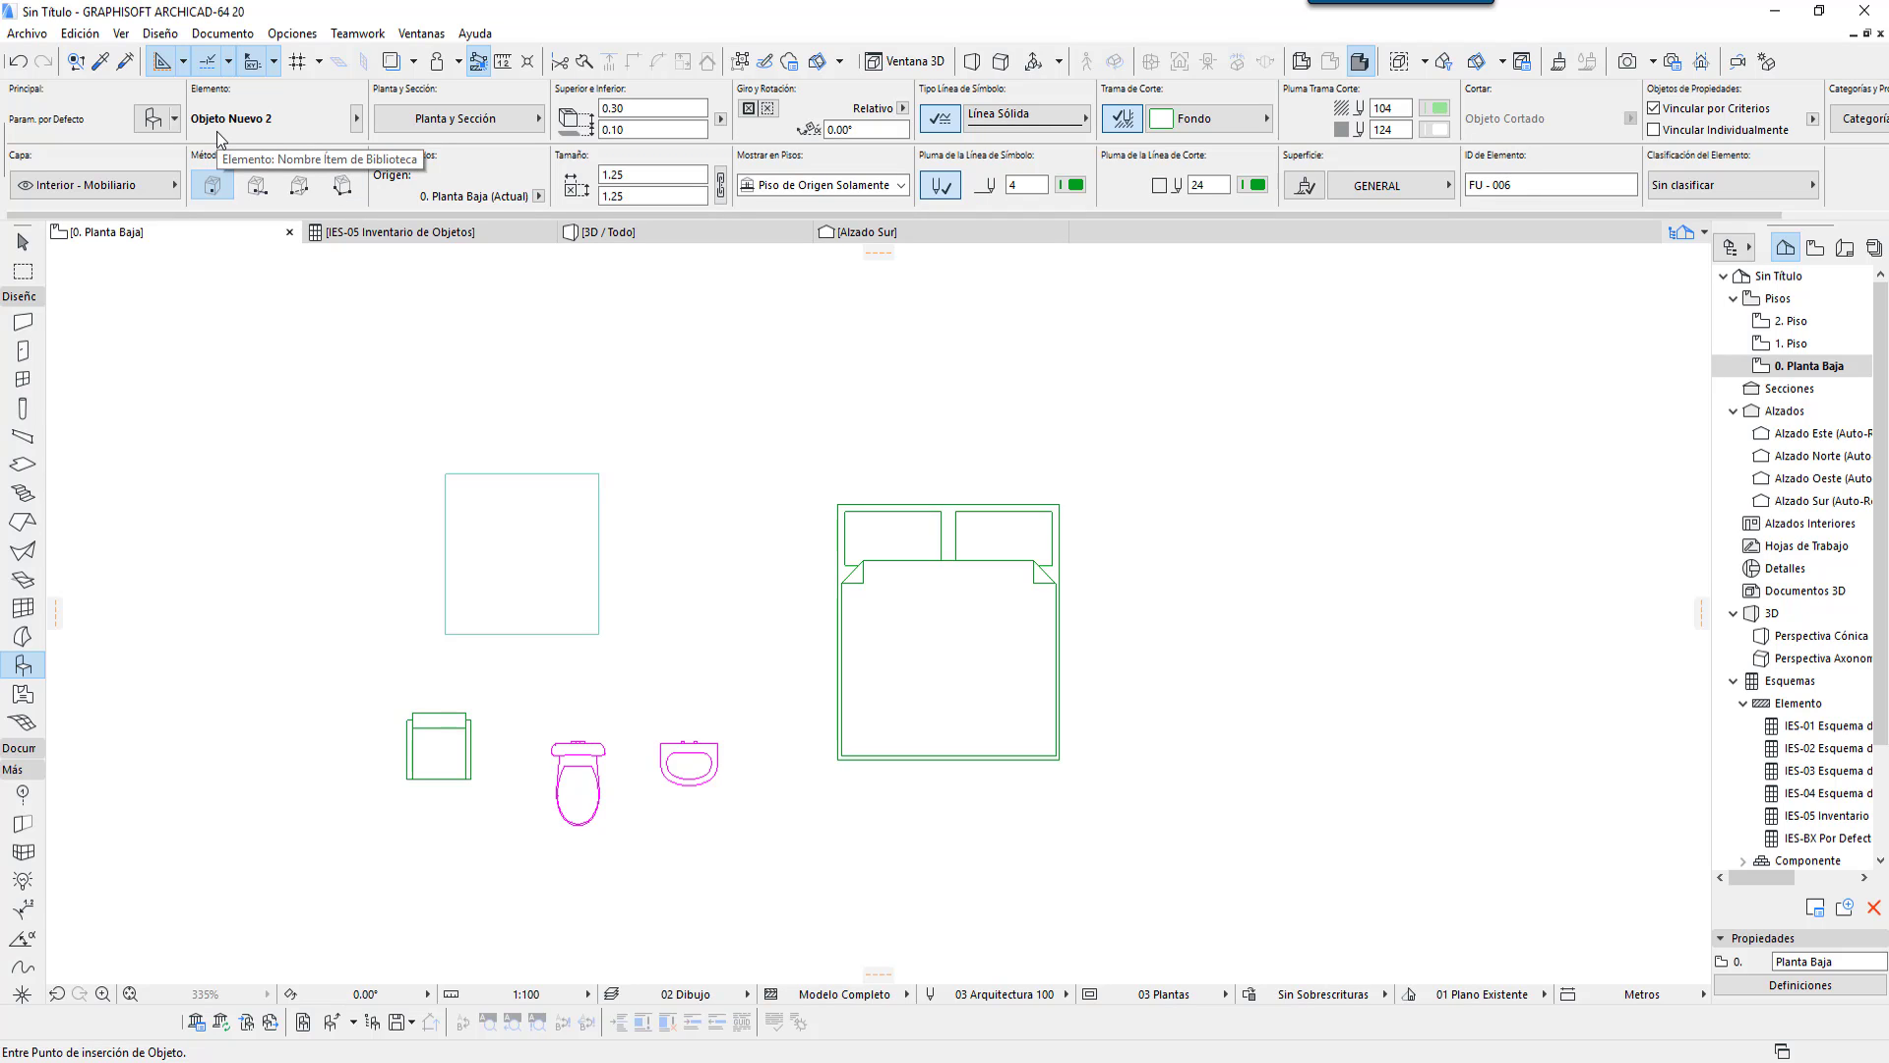
{"action": "middle_click_drag", "start_coordinate": [827, 524], "coordinate": [671, 504]}
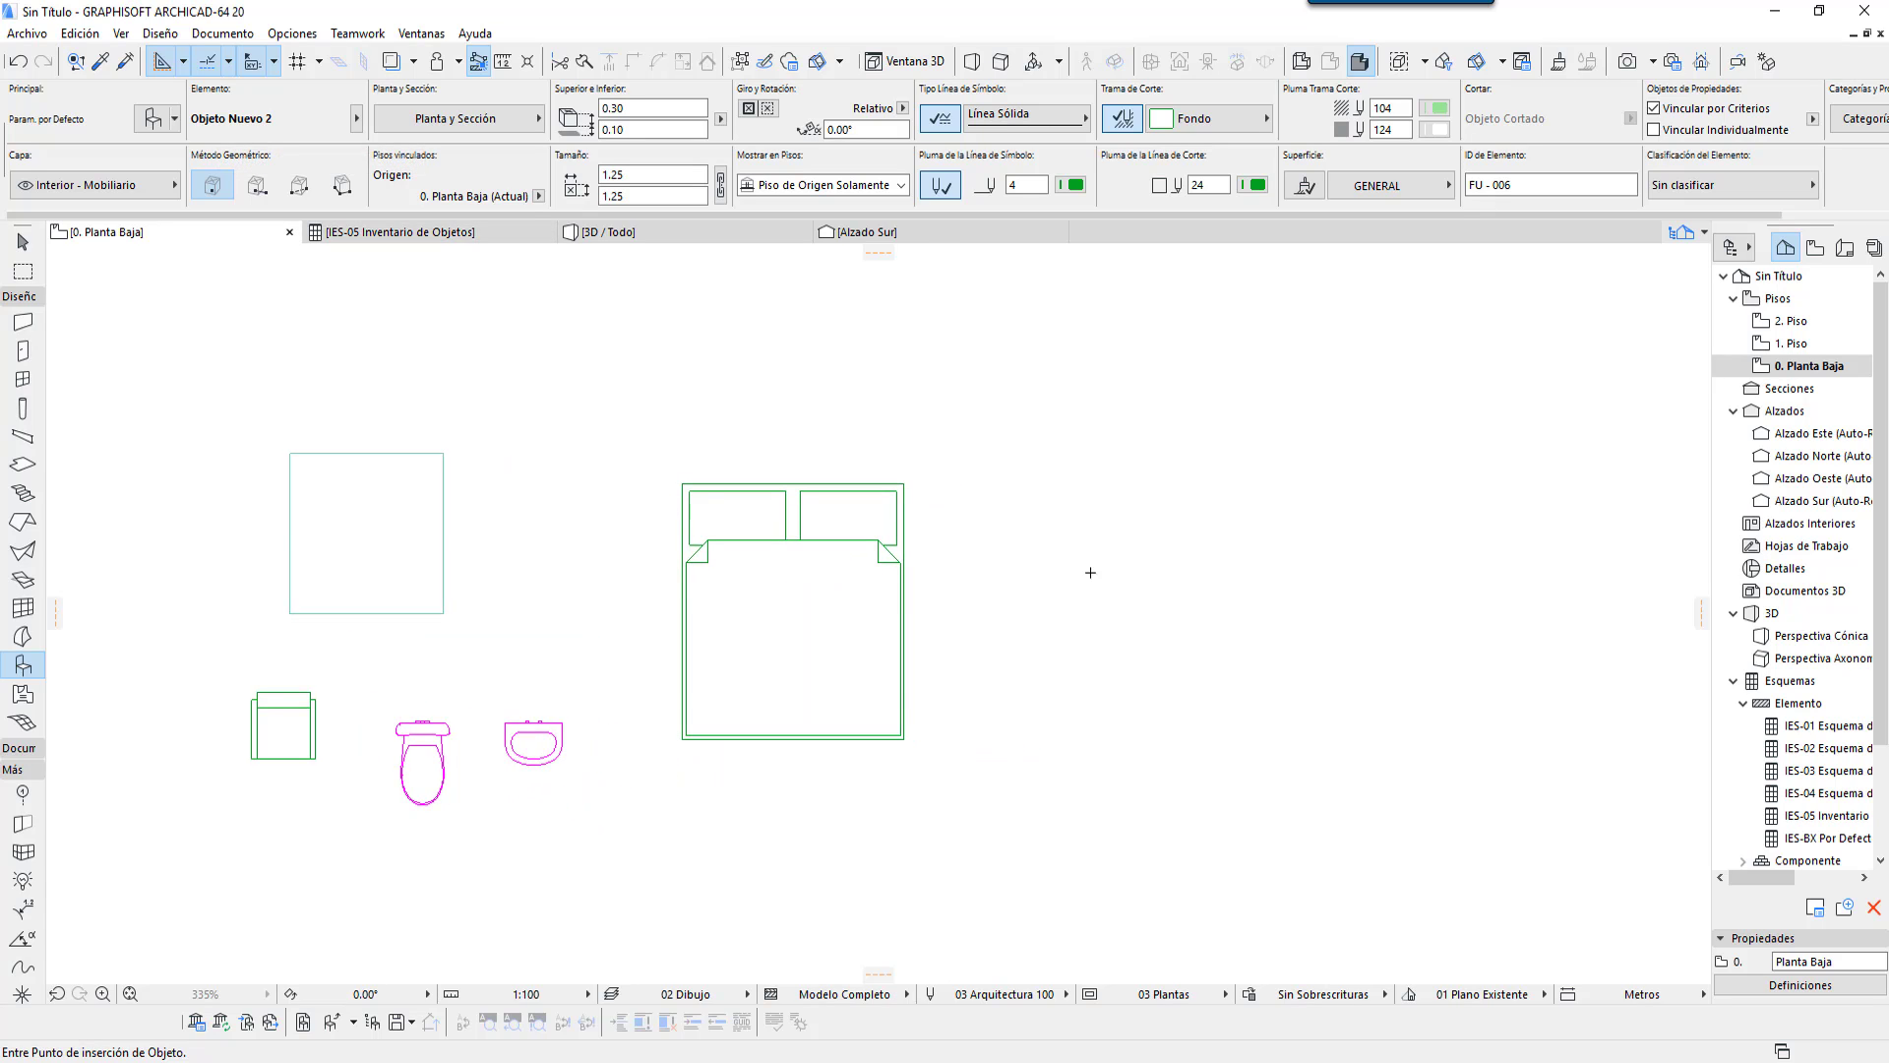
{"action": "left_click", "coordinate": [1094, 582]}
Step: Select the newly placed Objeto Nuevo 2 and open it in the GDL object editor
{"action": "left_click", "coordinate": [23, 241]}
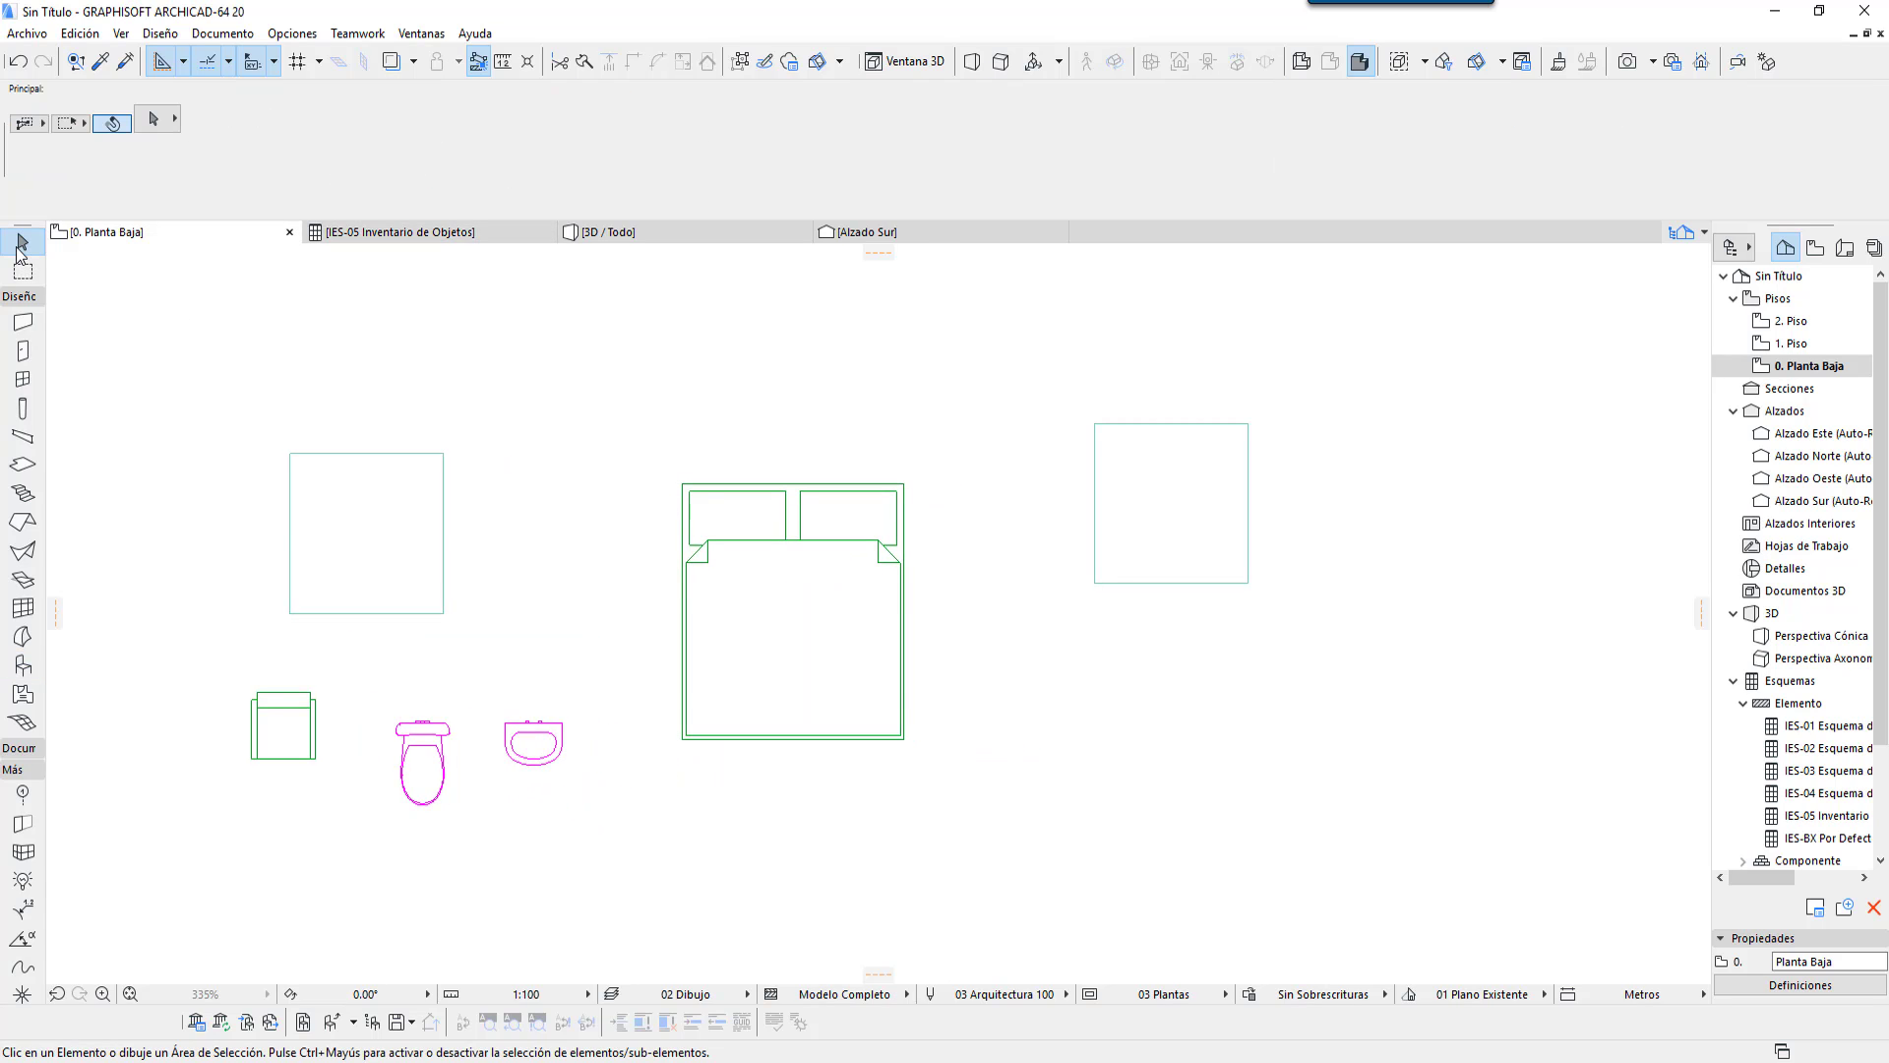
{"action": "left_click_drag", "start_coordinate": [1339, 652], "coordinate": [1053, 393]}
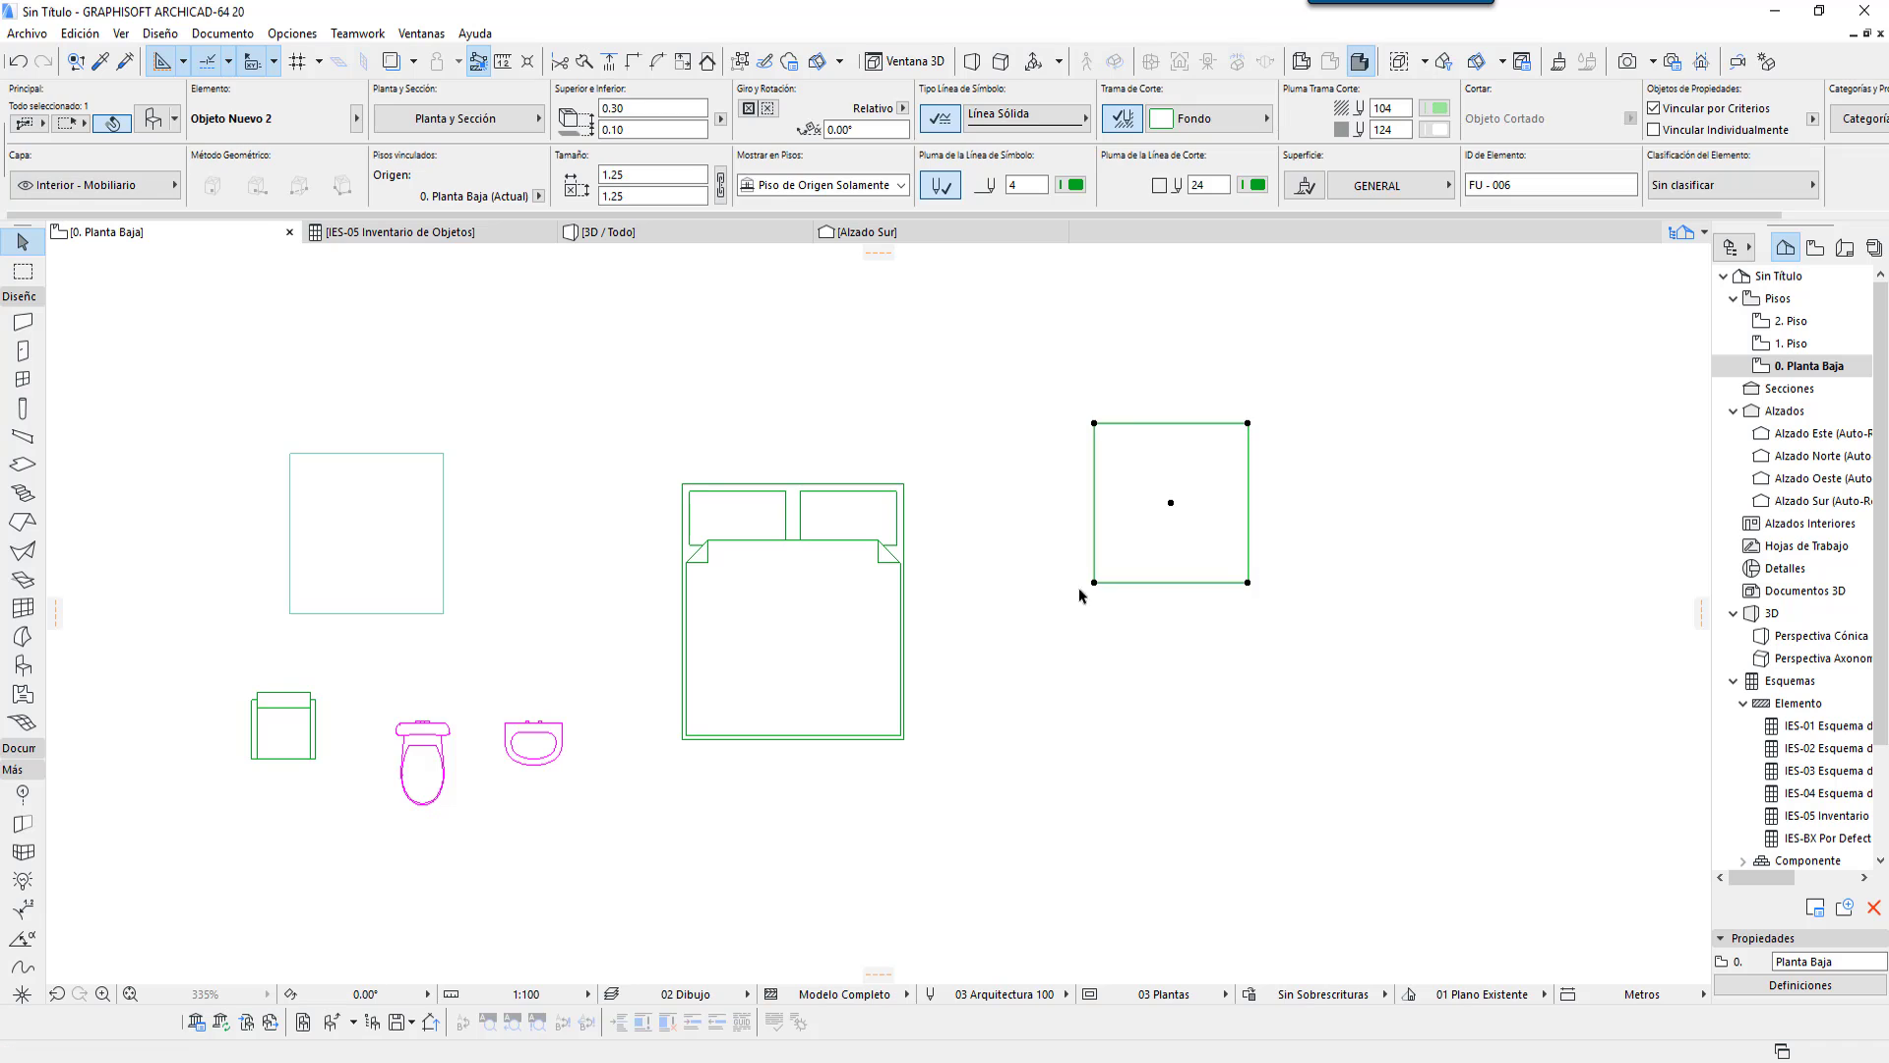
{"action": "right_click", "coordinate": [972, 1029]}
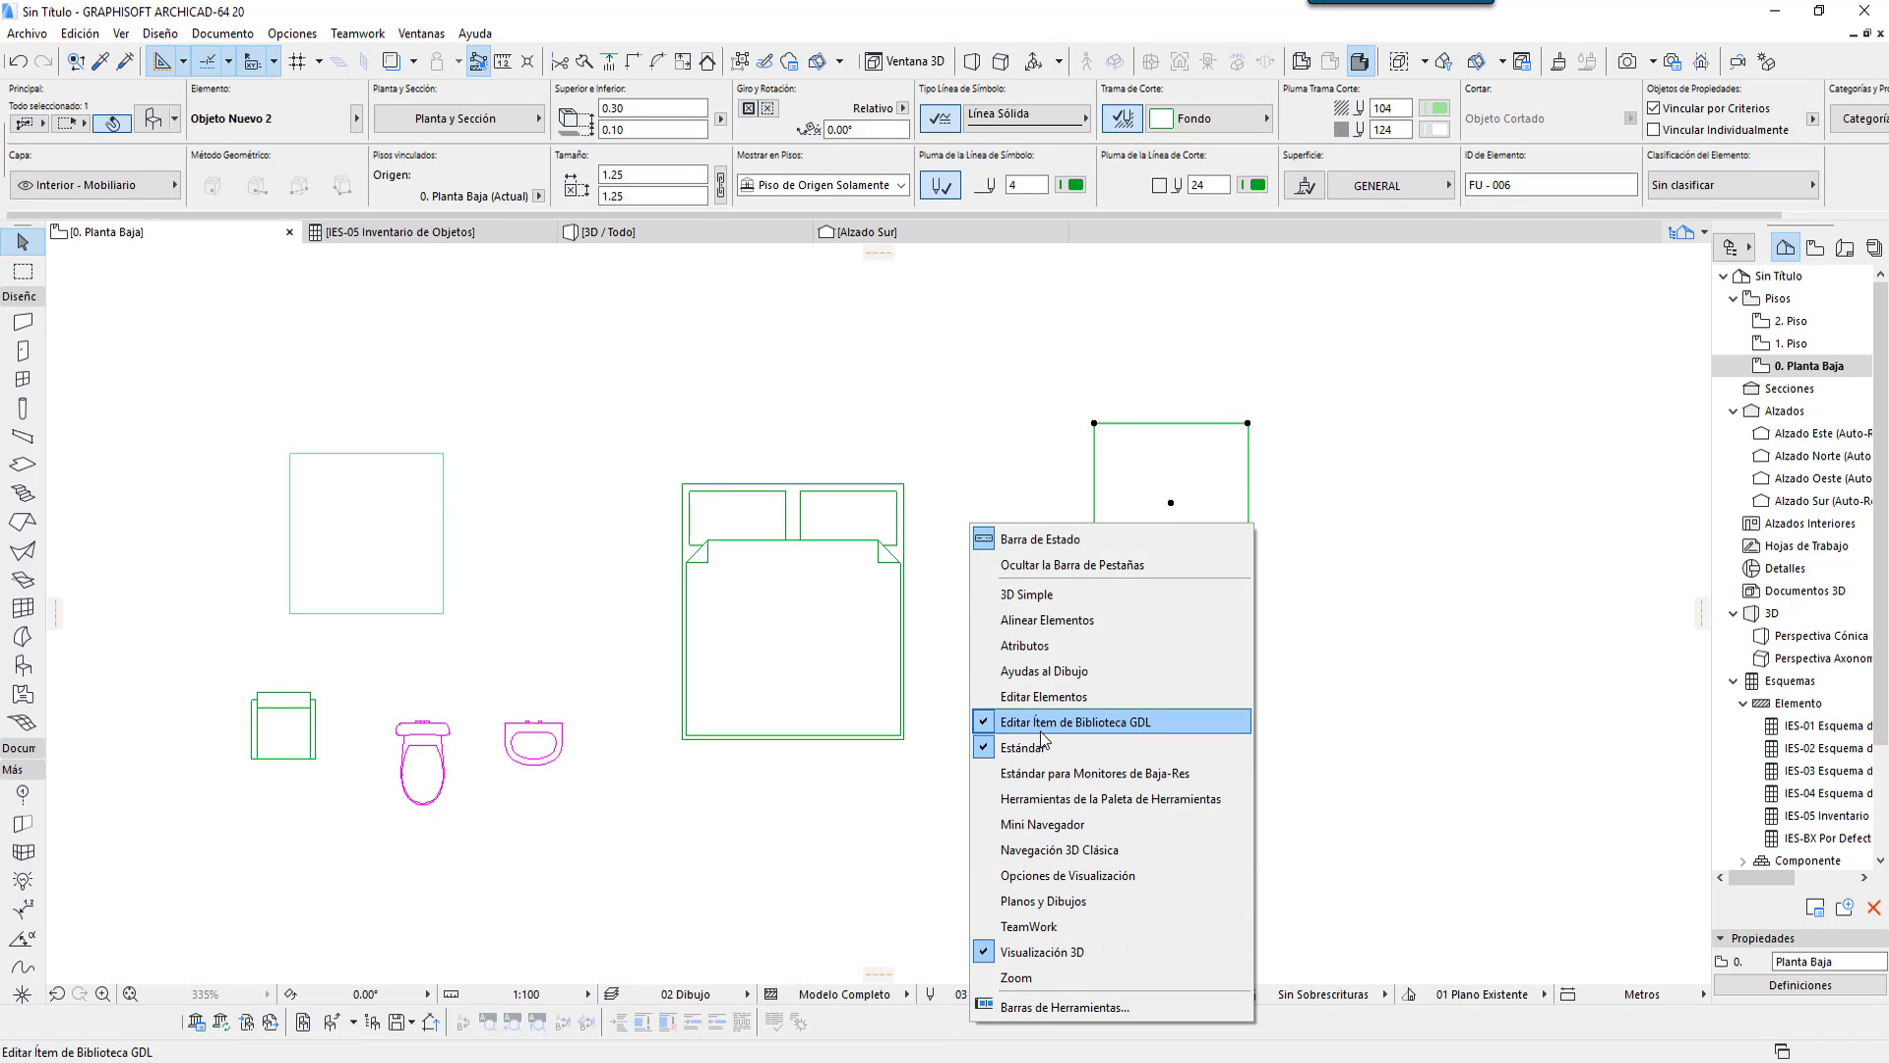
{"action": "left_click", "coordinate": [907, 1035]}
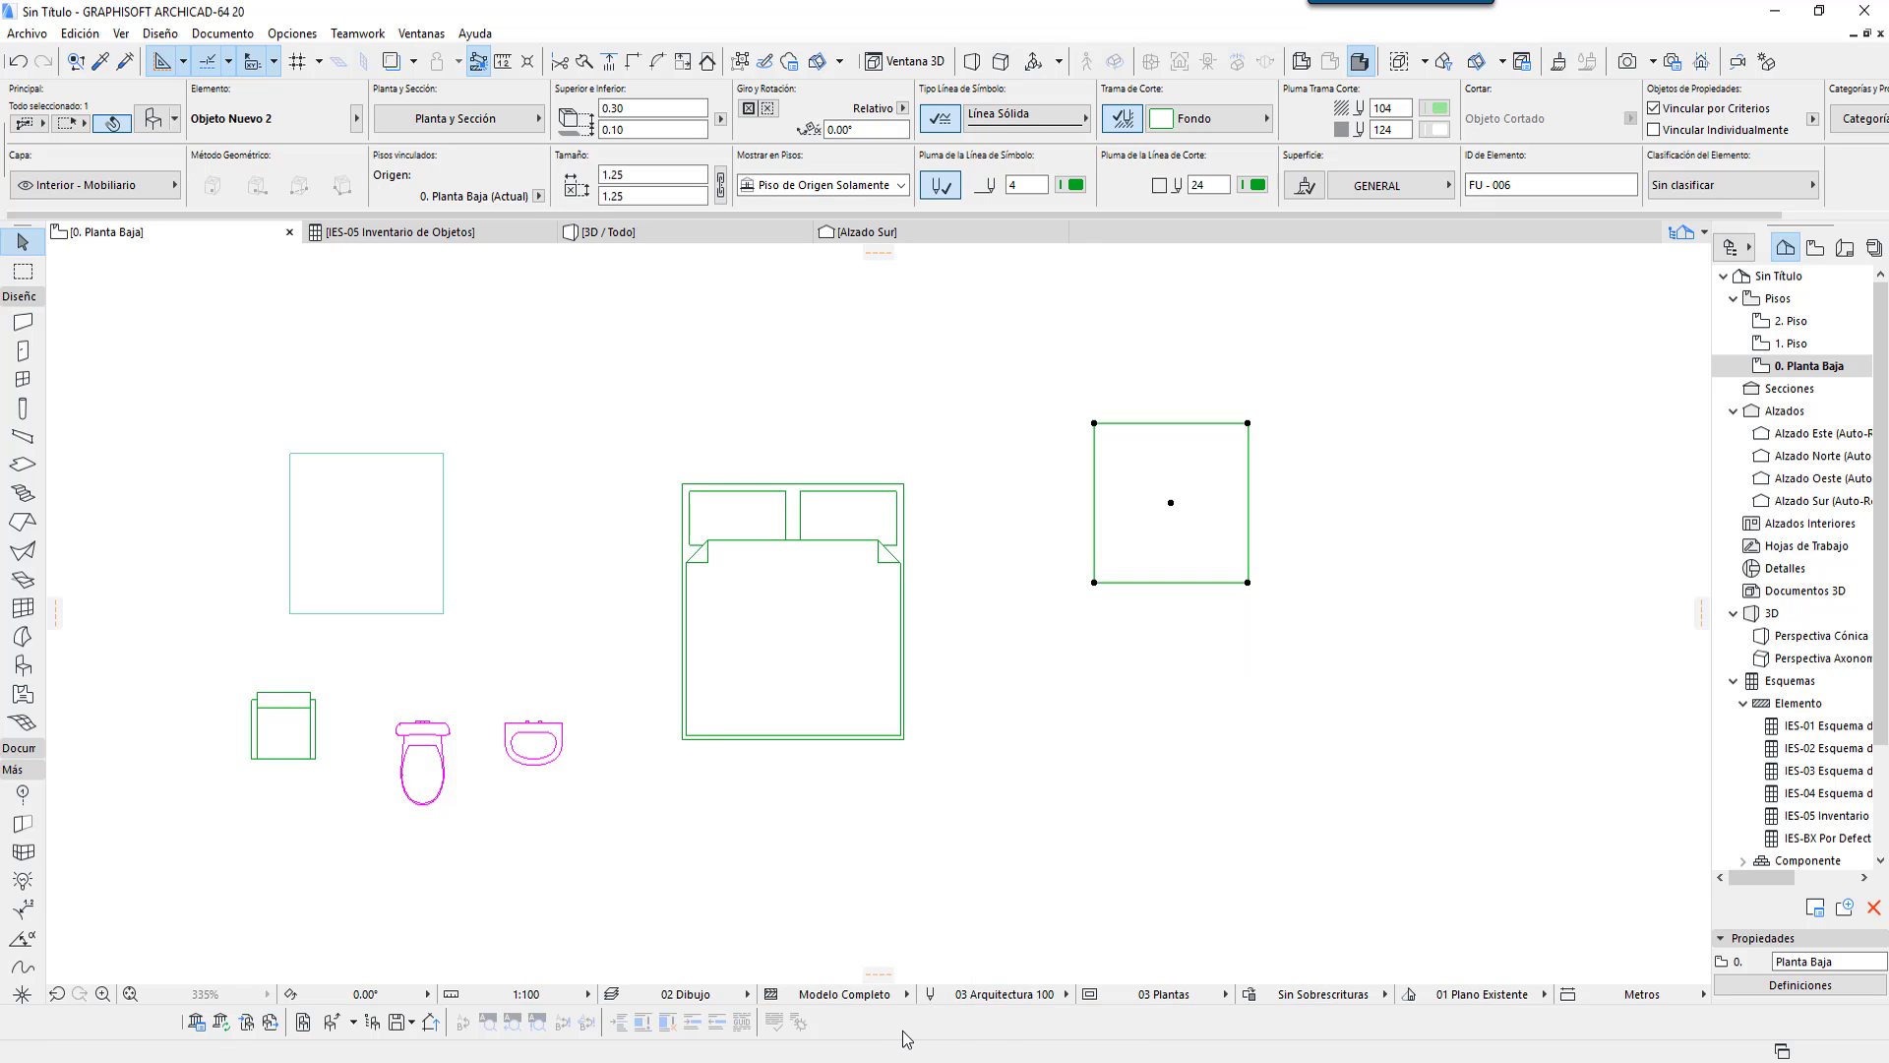
{"action": "left_click", "coordinate": [331, 1029]}
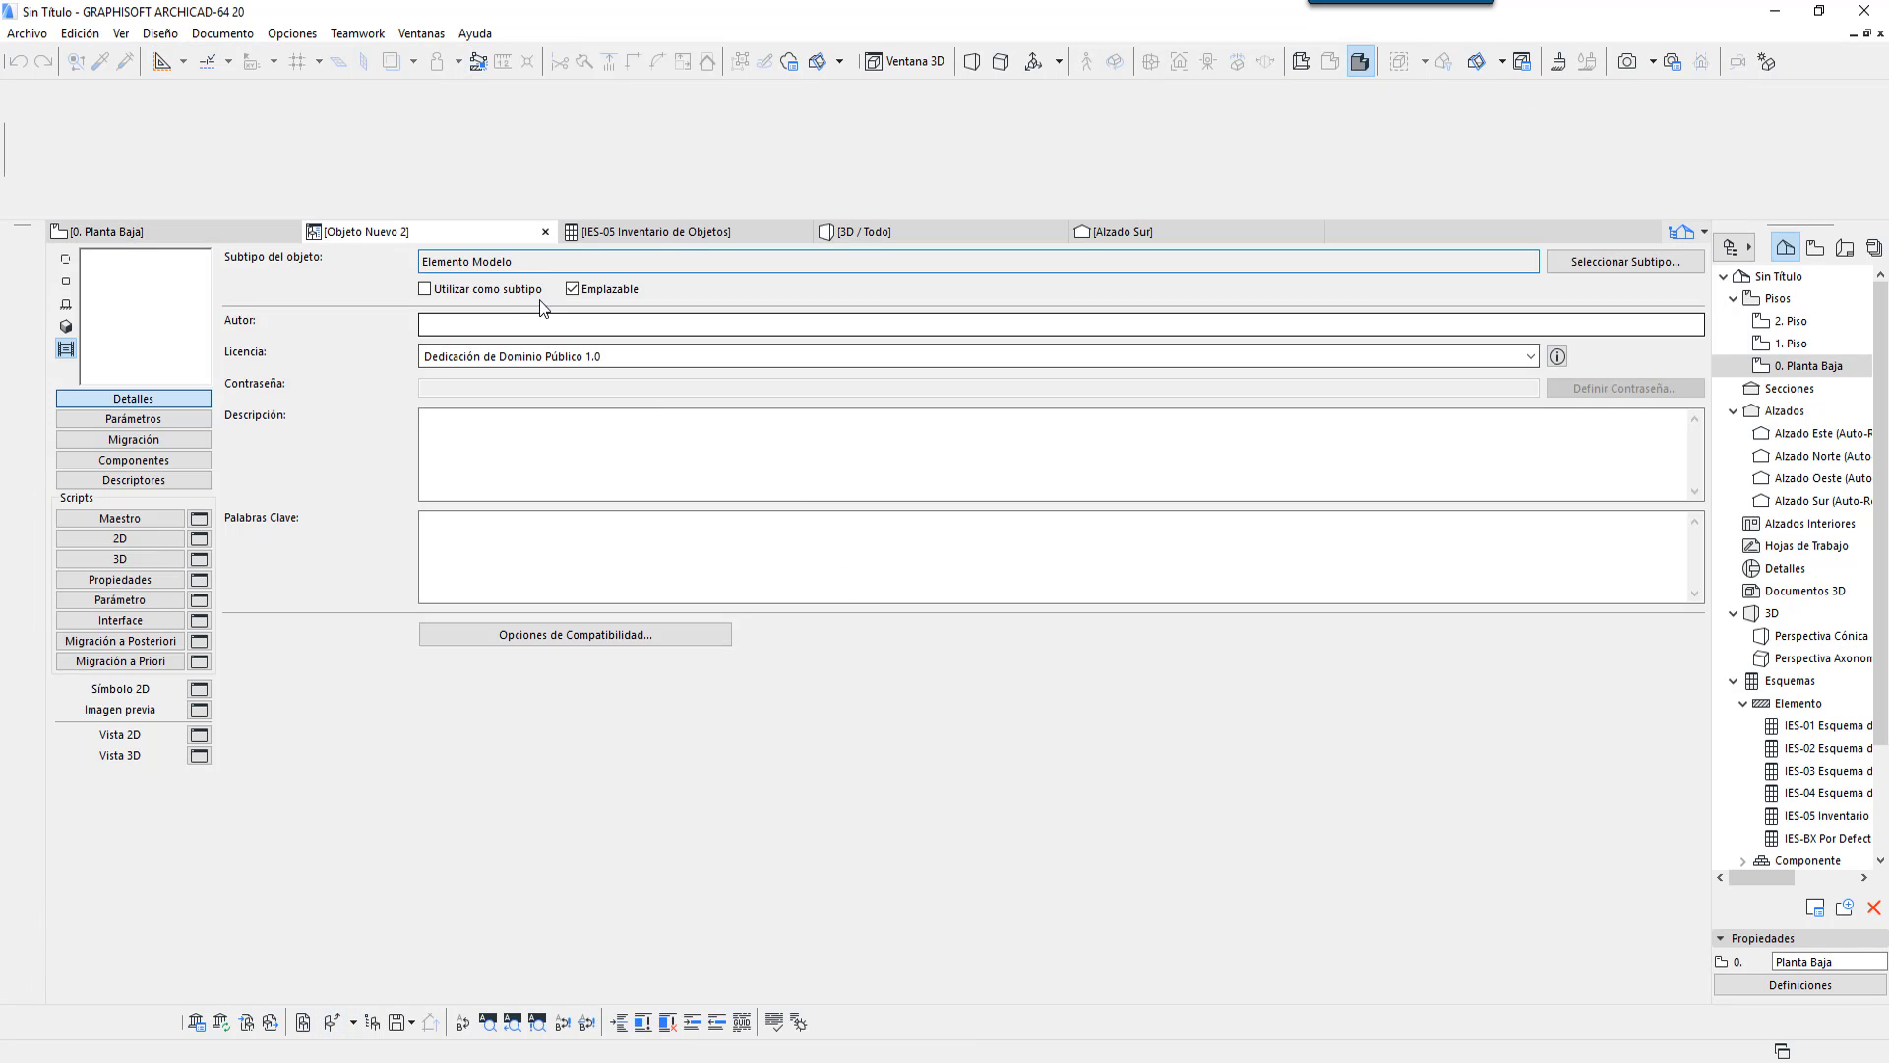
Step: Check the object's assigned subtype and its parameter list, and return to its general details
{"action": "left_click_drag", "start_coordinate": [569, 261], "coordinate": [398, 281]}
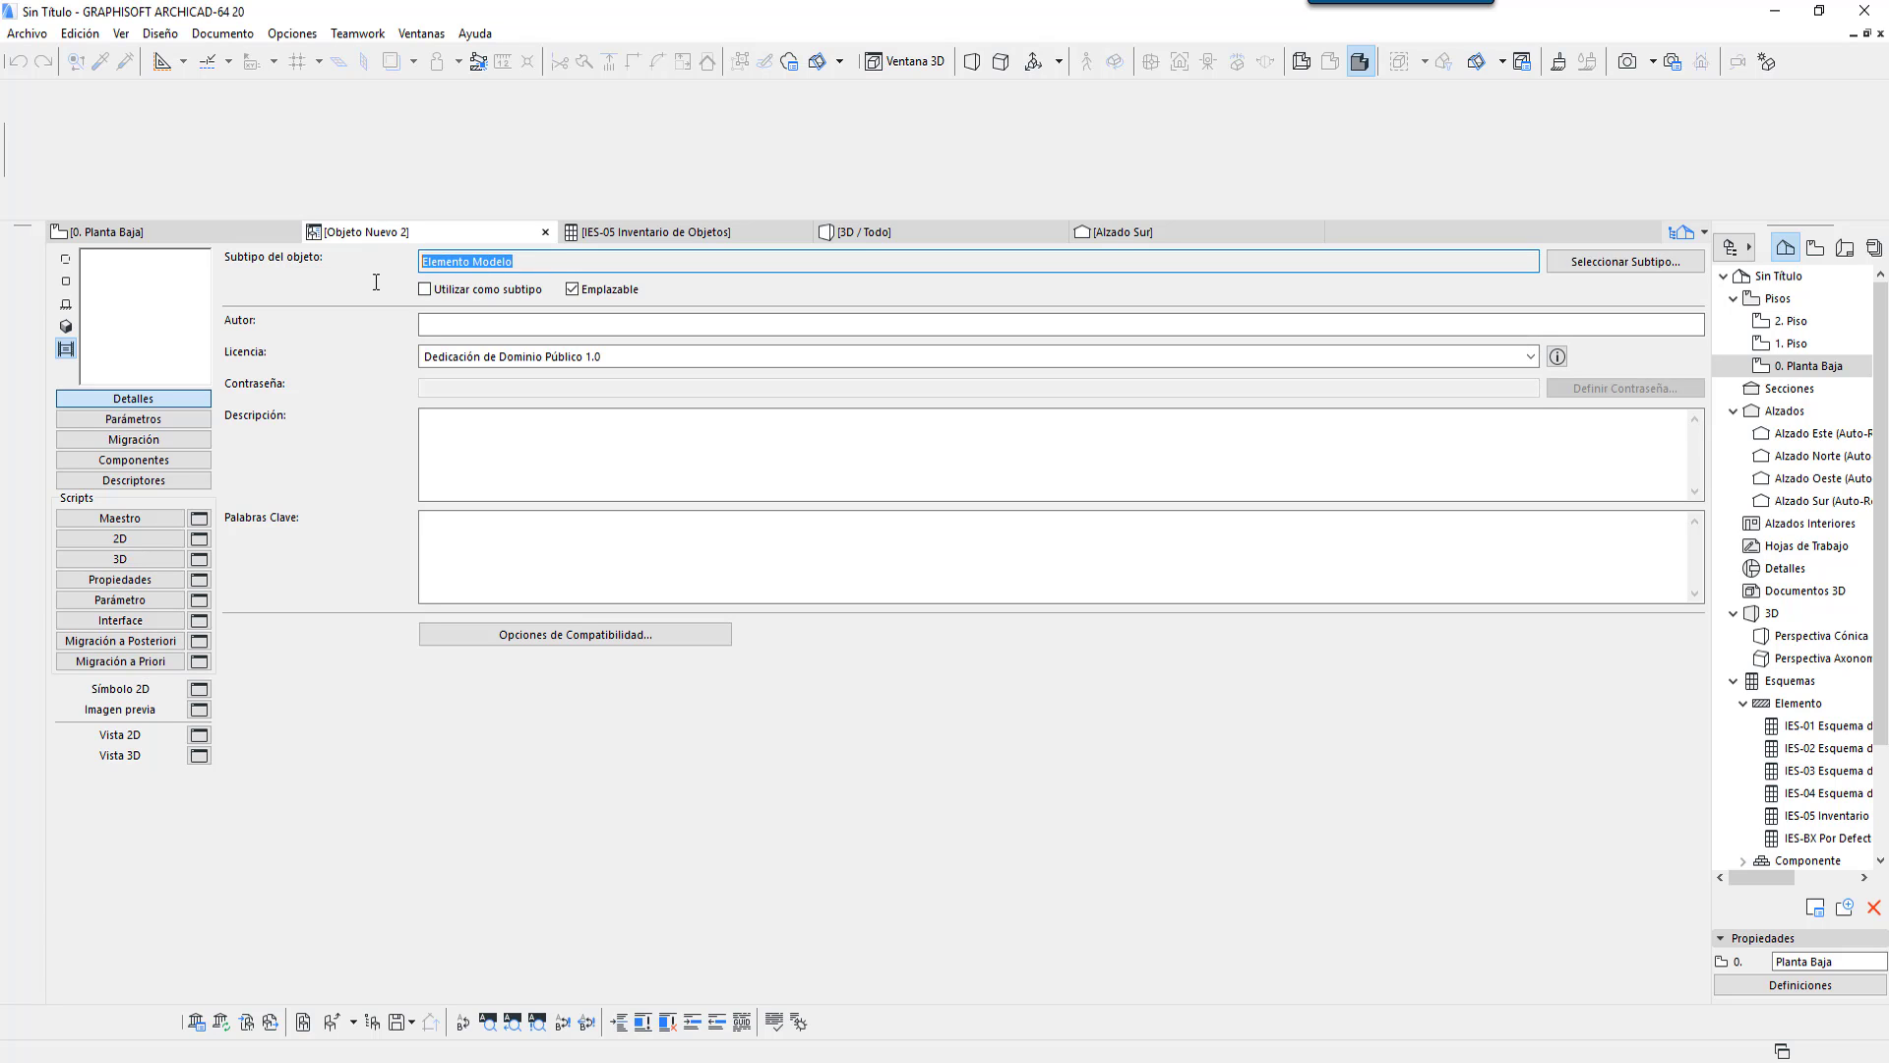
{"action": "left_click", "coordinate": [540, 266]}
{"action": "left_click_drag", "start_coordinate": [566, 264], "coordinate": [362, 258]}
{"action": "left_click", "coordinate": [194, 415]}
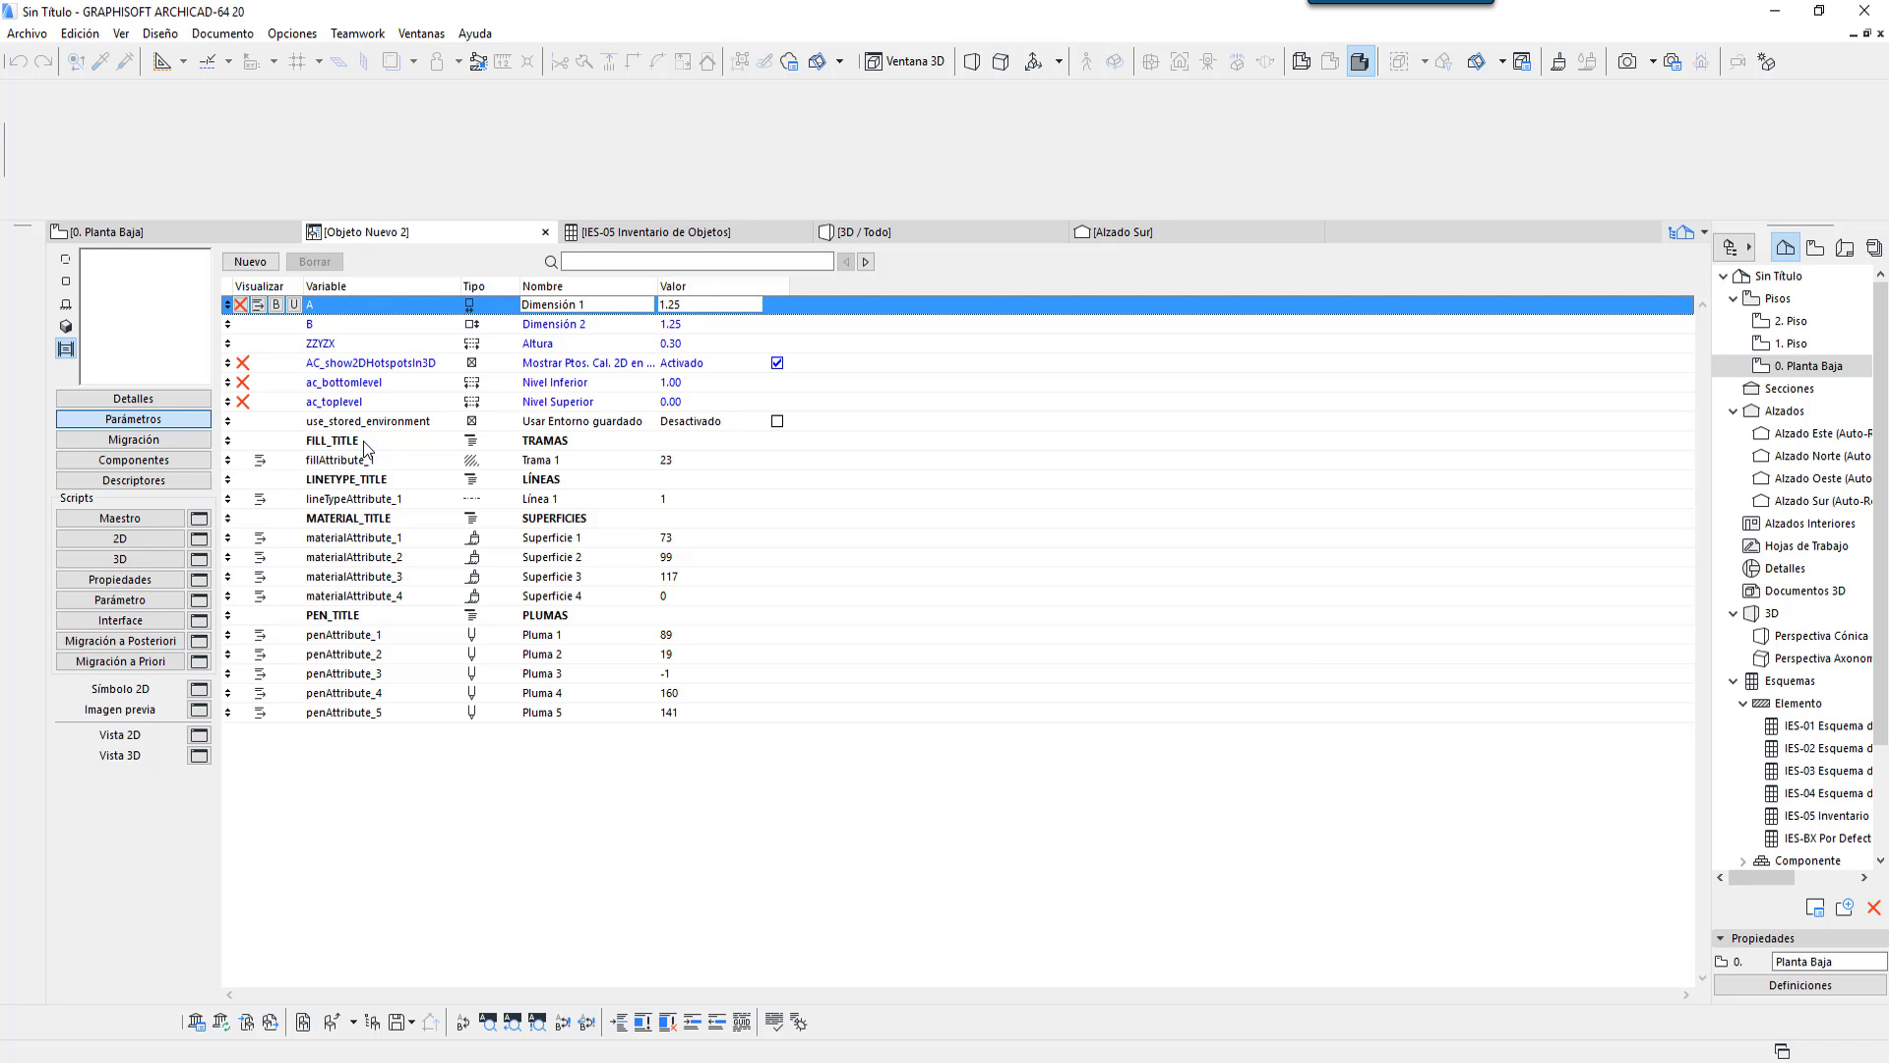
{"action": "left_click", "coordinate": [153, 401]}
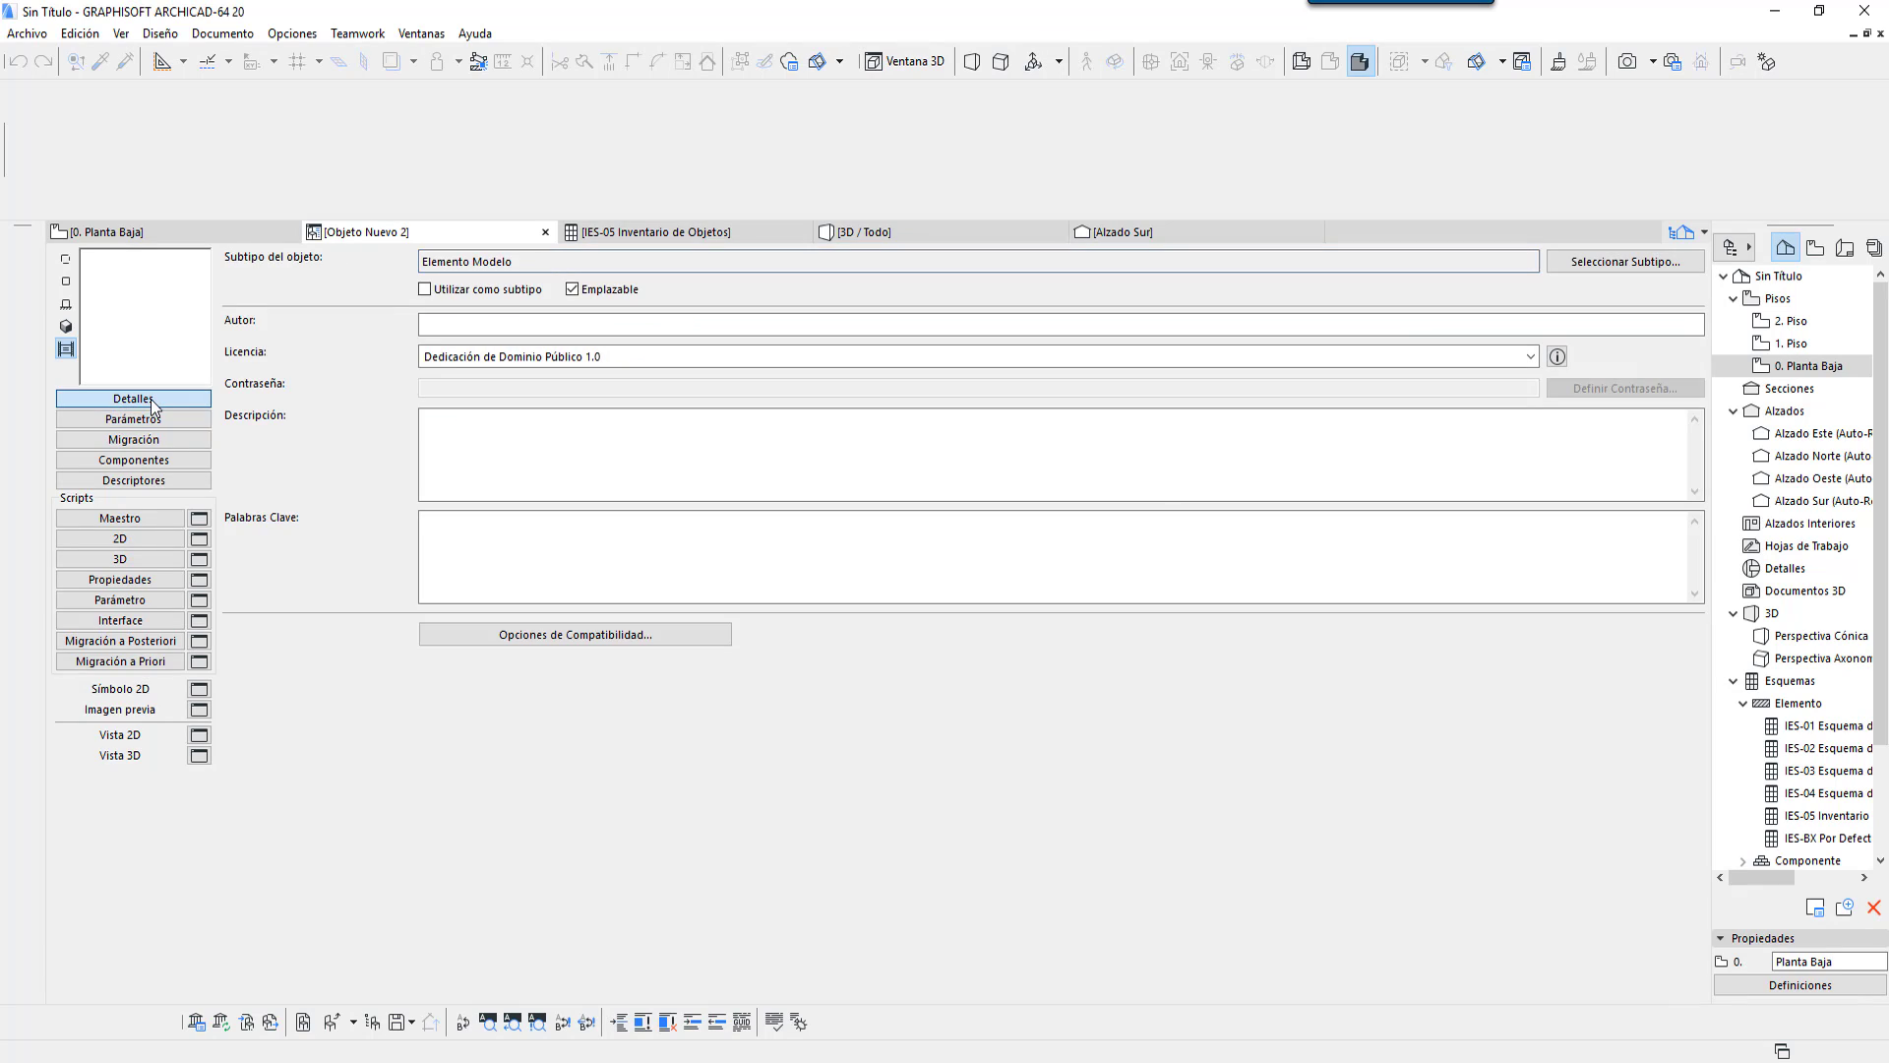
Step: Change the object's subtype to Mobiliario, found under Elemento Modelo in the subtype hierarchy
{"action": "left_click", "coordinate": [1633, 264]}
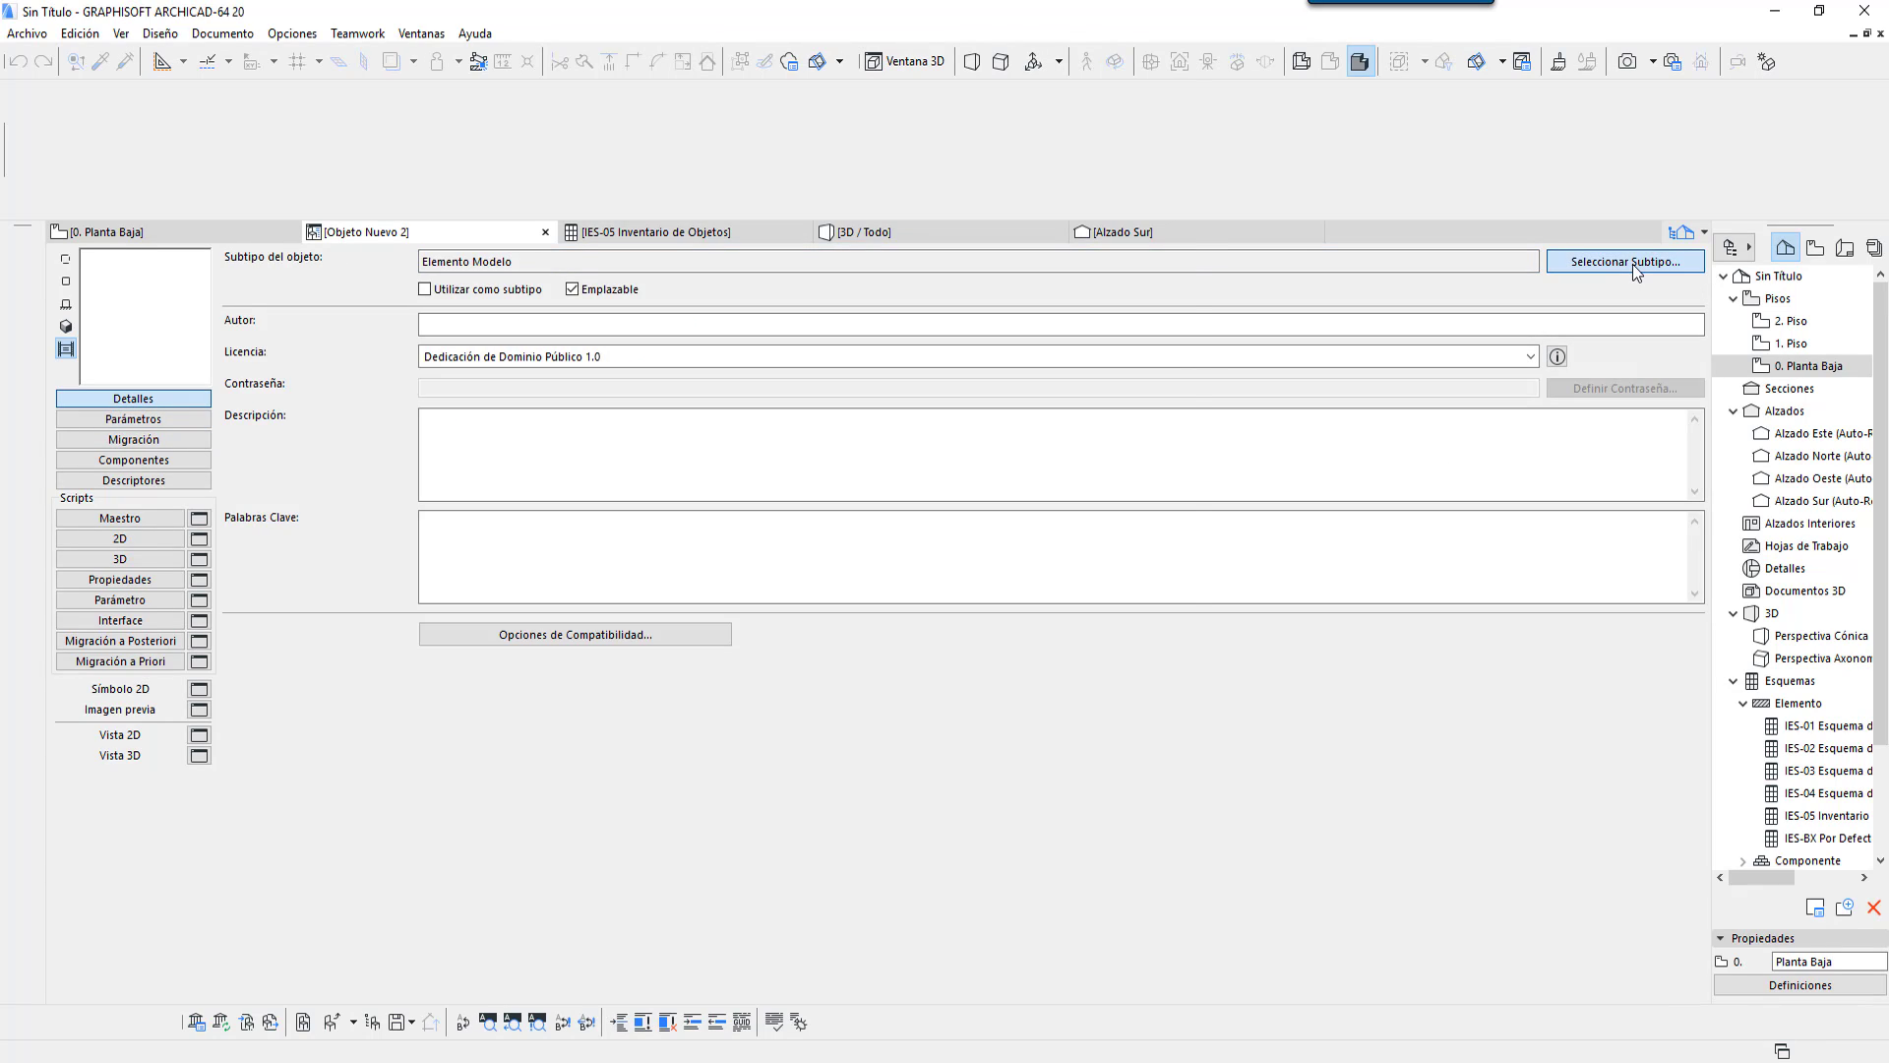
{"action": "left_click_drag", "start_coordinate": [923, 107], "coordinate": [950, 116]}
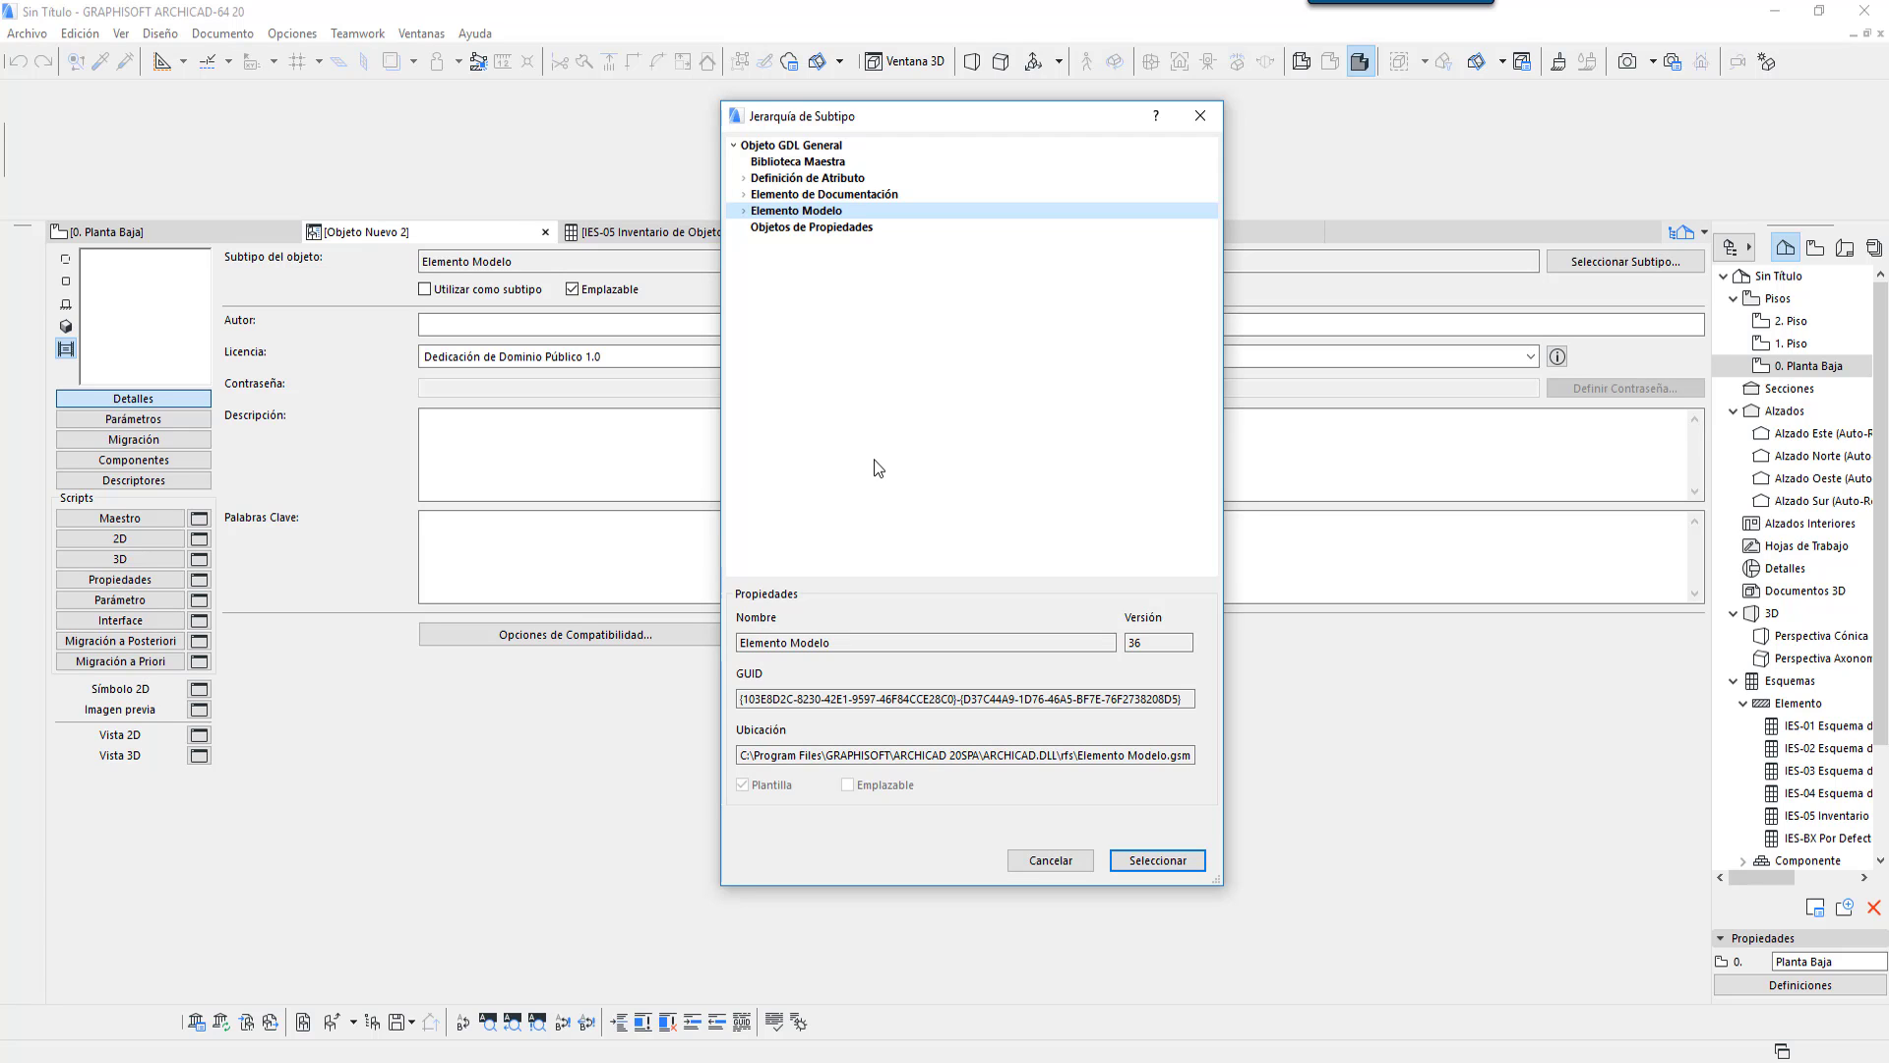
{"action": "left_click", "coordinate": [743, 211]}
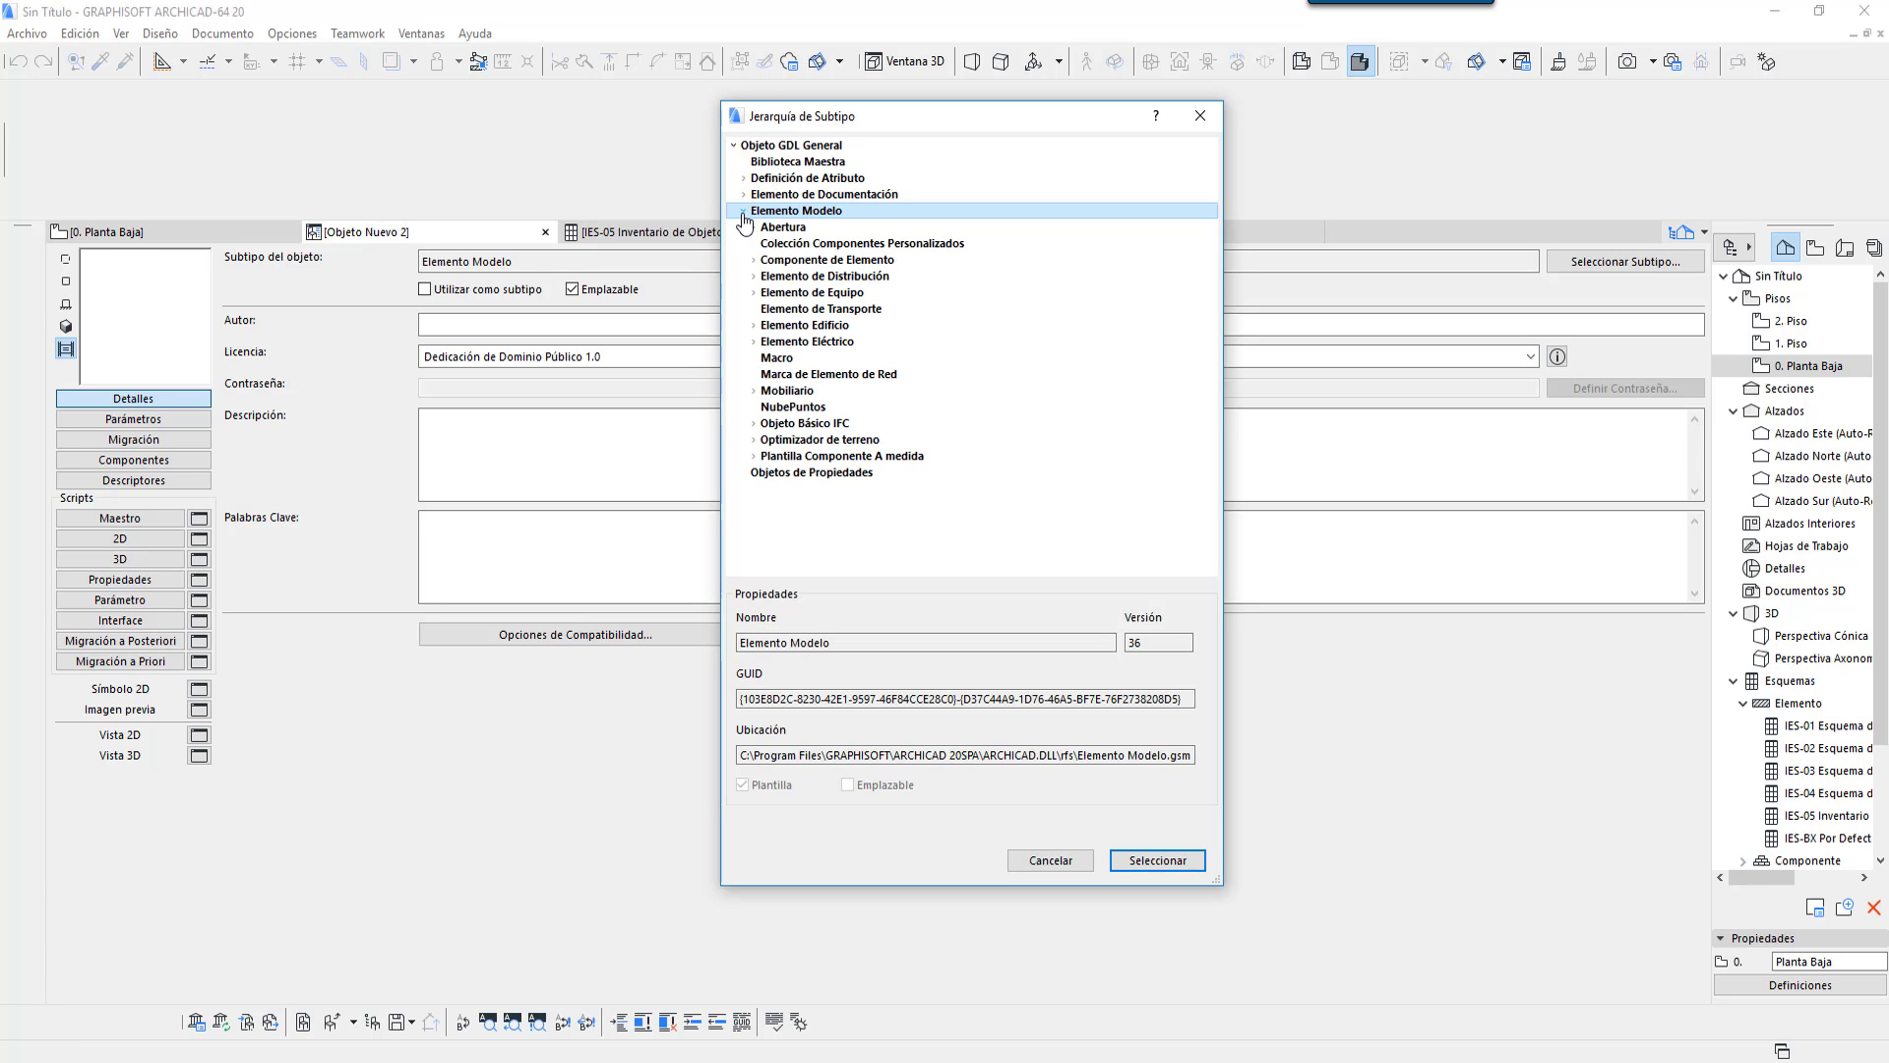
{"action": "left_click", "coordinate": [753, 392]}
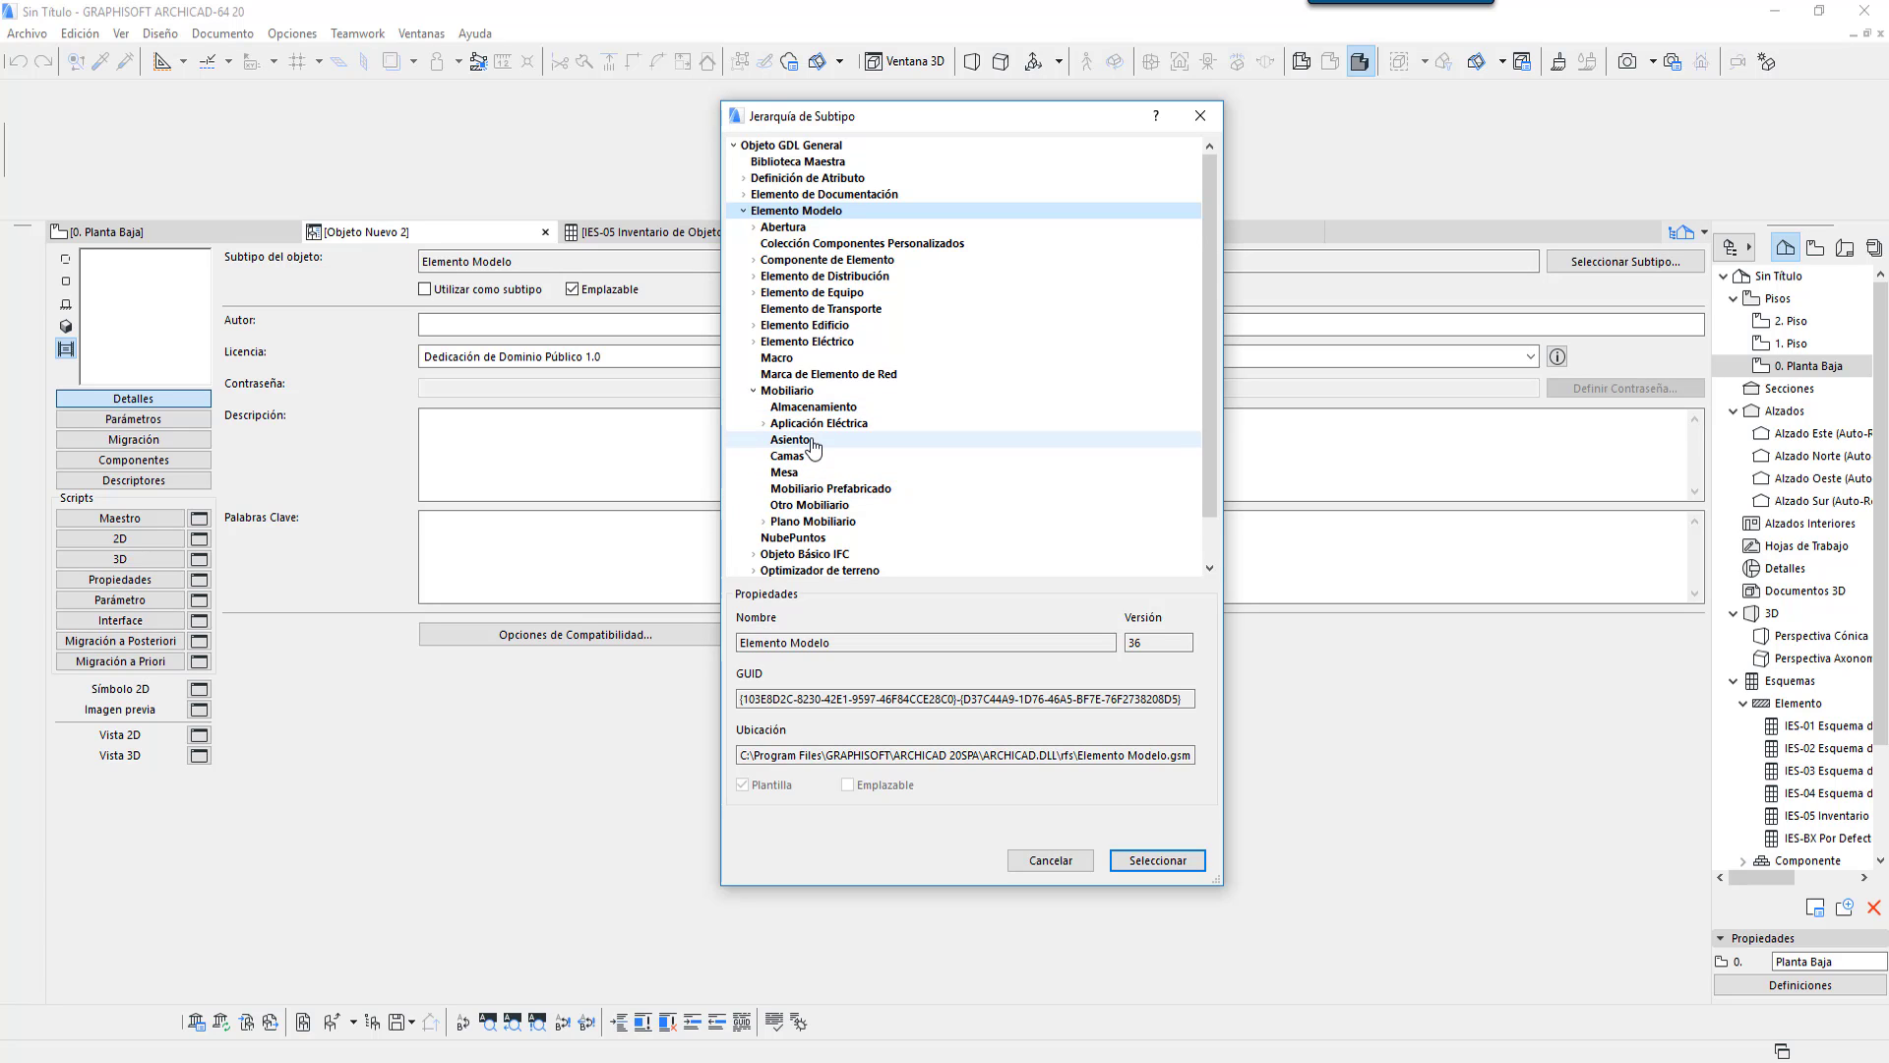
{"action": "left_click", "coordinate": [790, 458]}
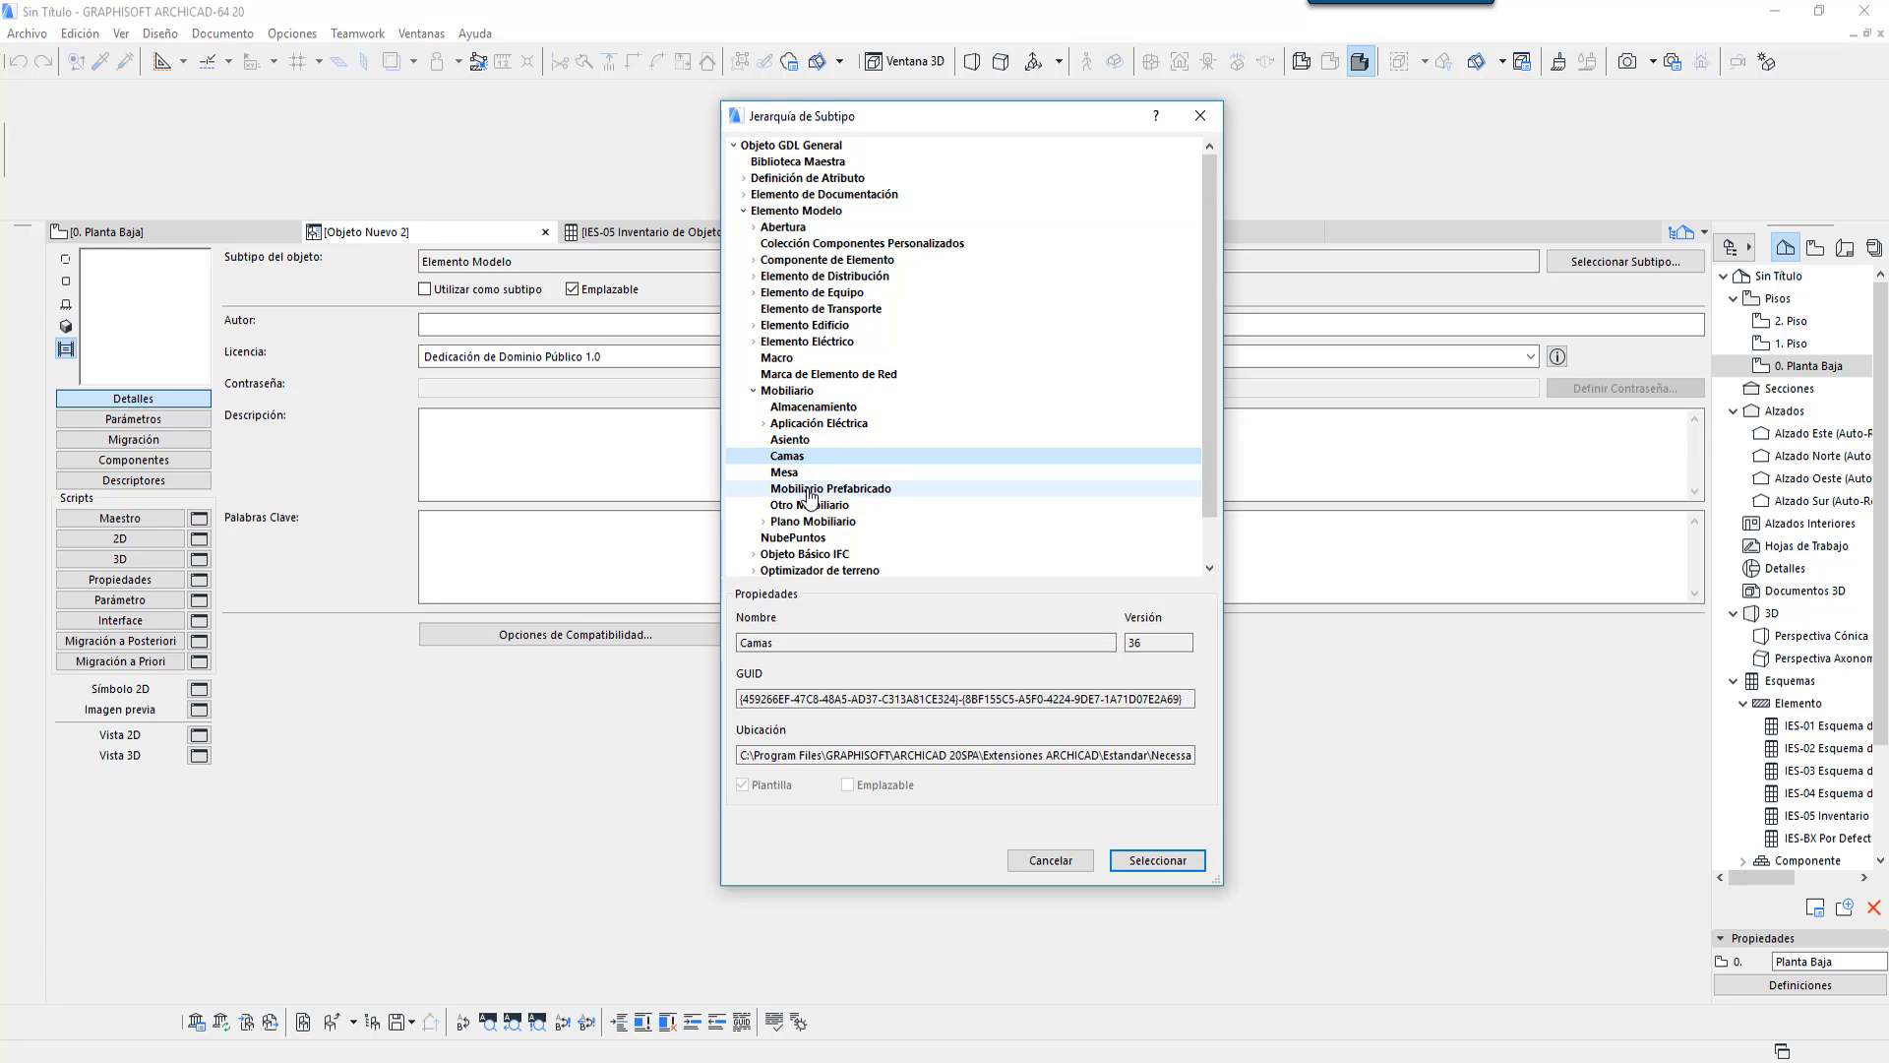
{"action": "left_click", "coordinate": [785, 473]}
{"action": "left_click", "coordinate": [790, 441]}
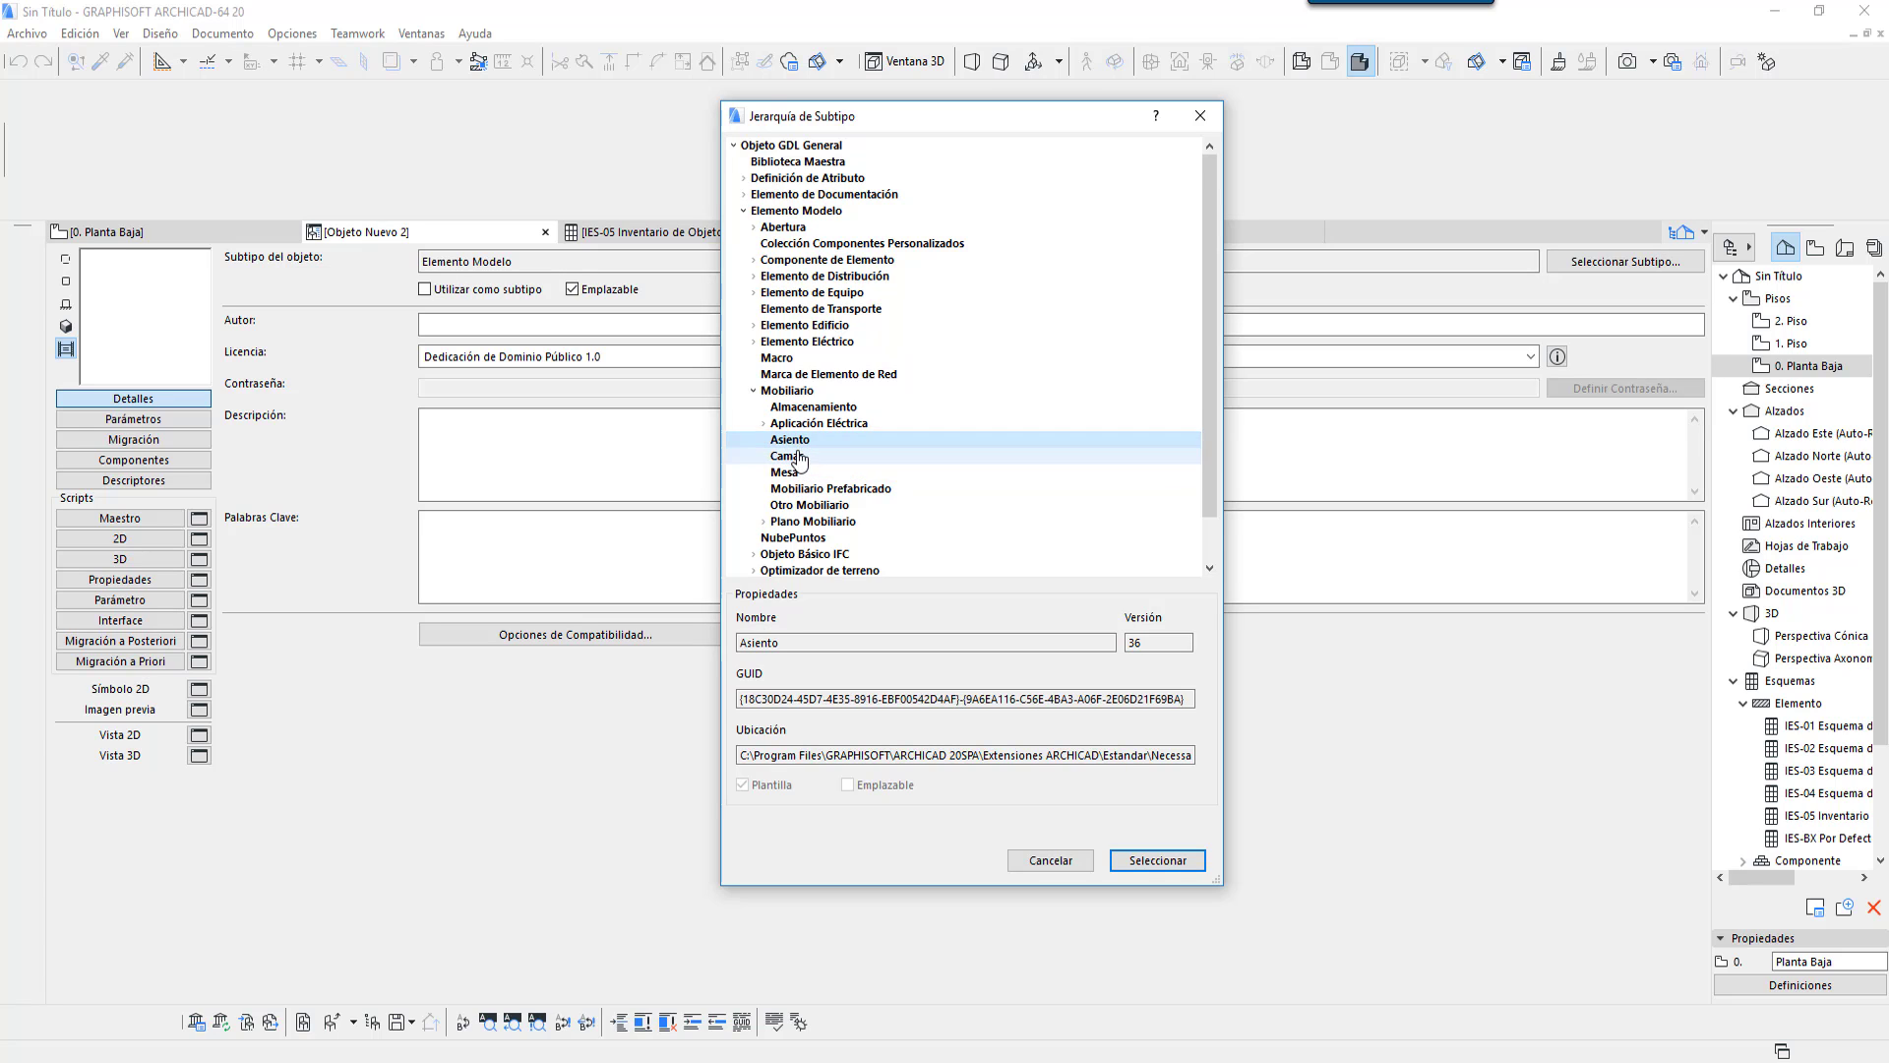
{"action": "left_click", "coordinate": [798, 458]}
{"action": "left_click", "coordinate": [792, 474]}
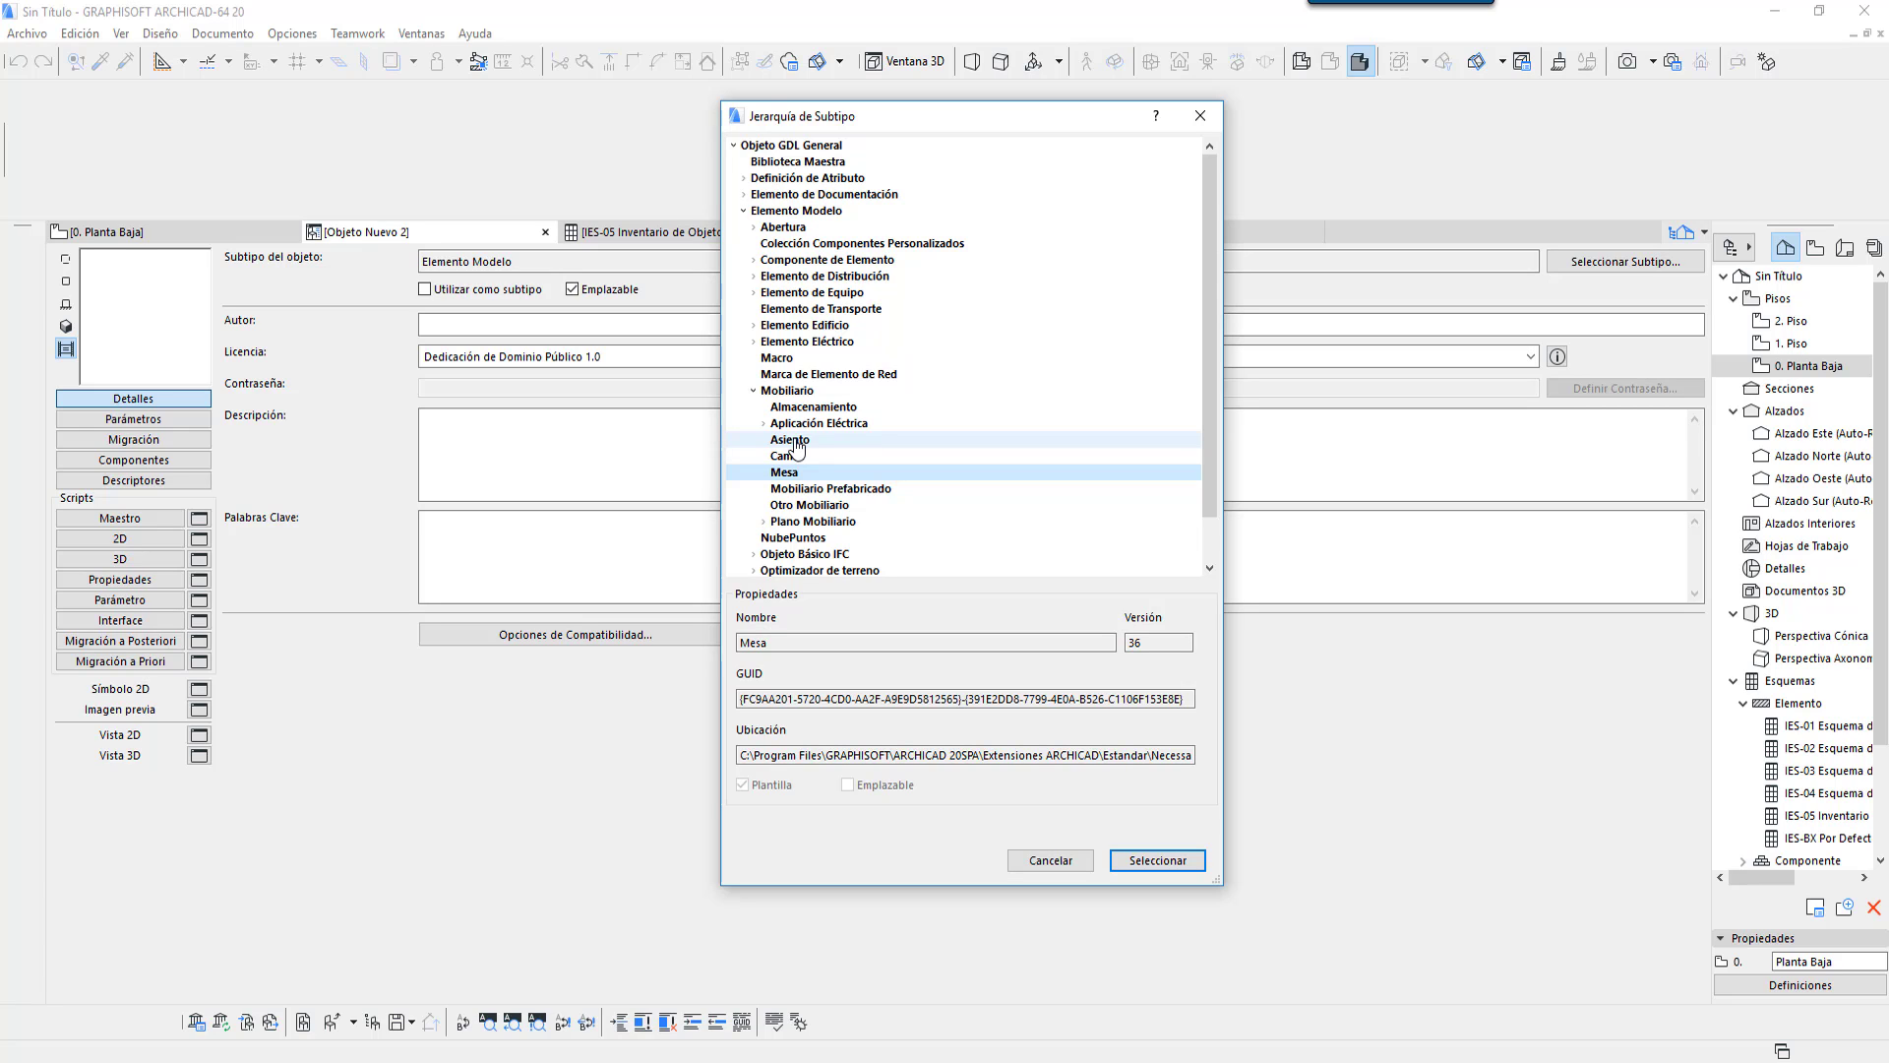
{"action": "left_click", "coordinate": [785, 393]}
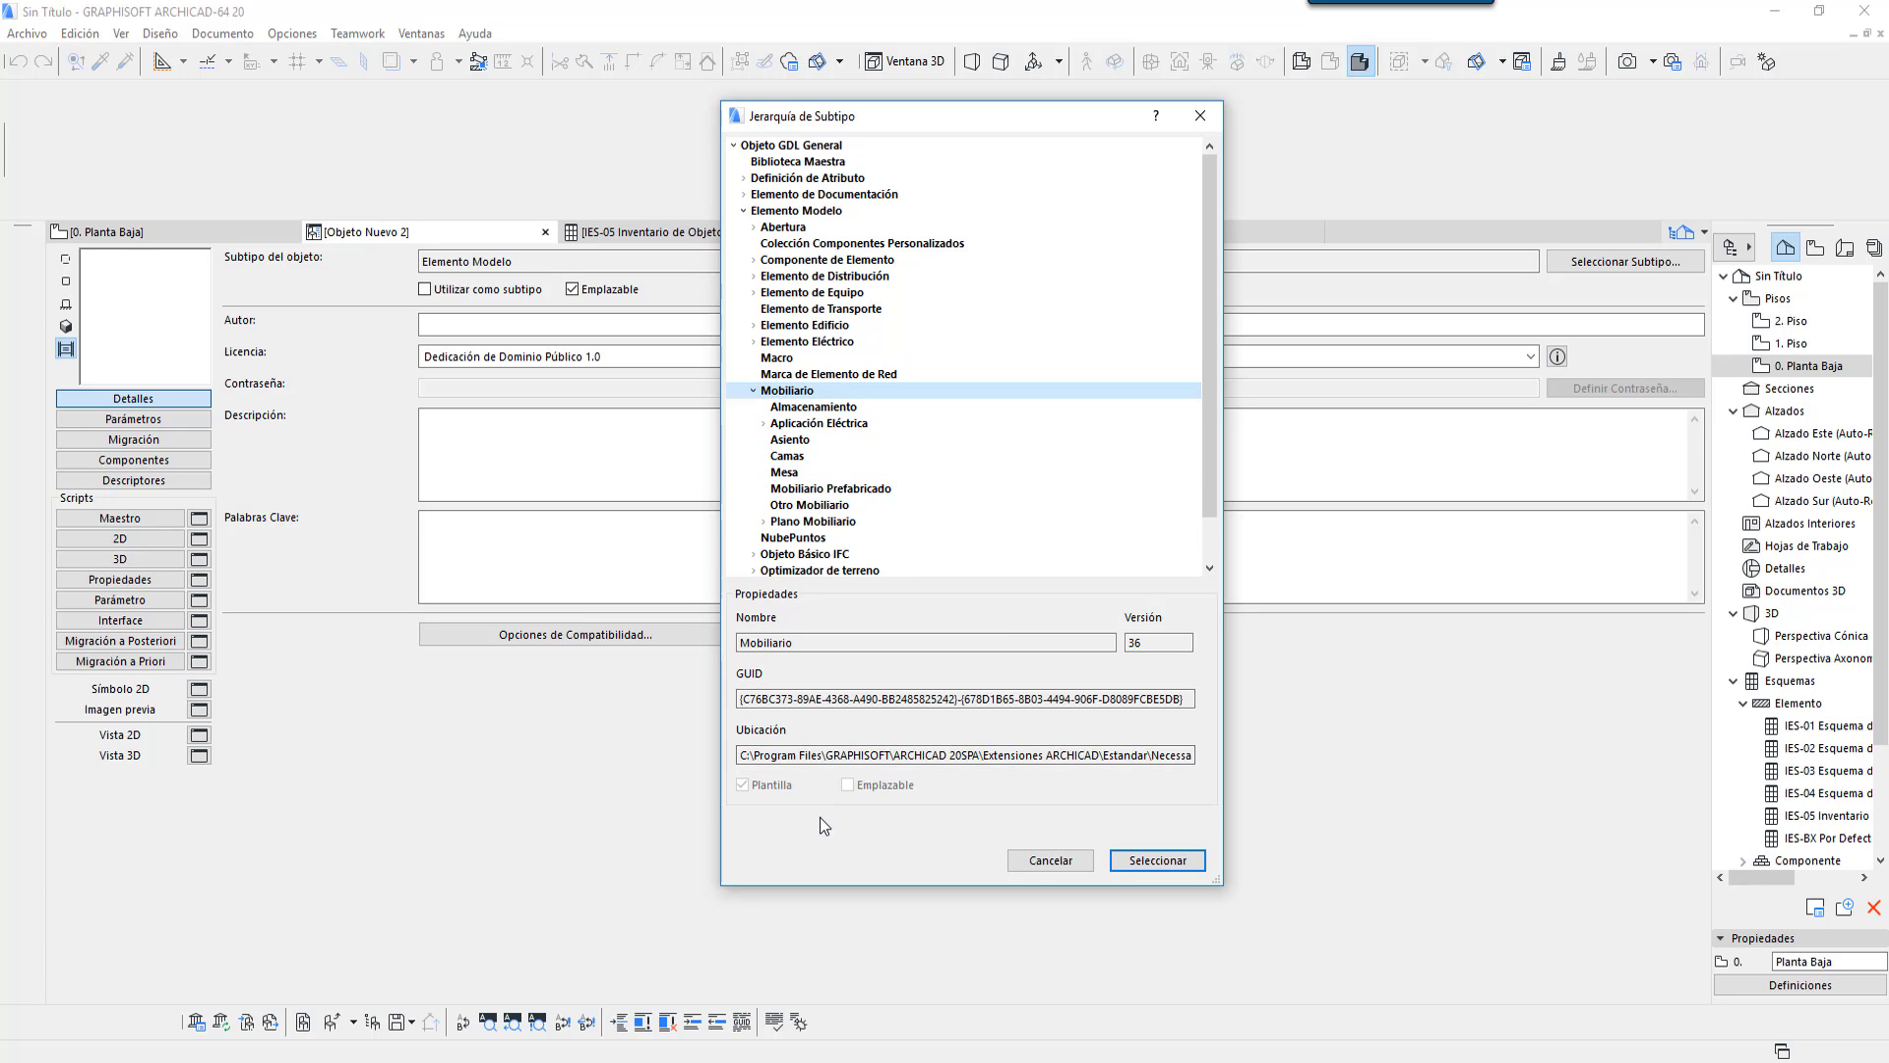
{"action": "left_click", "coordinate": [1158, 862]}
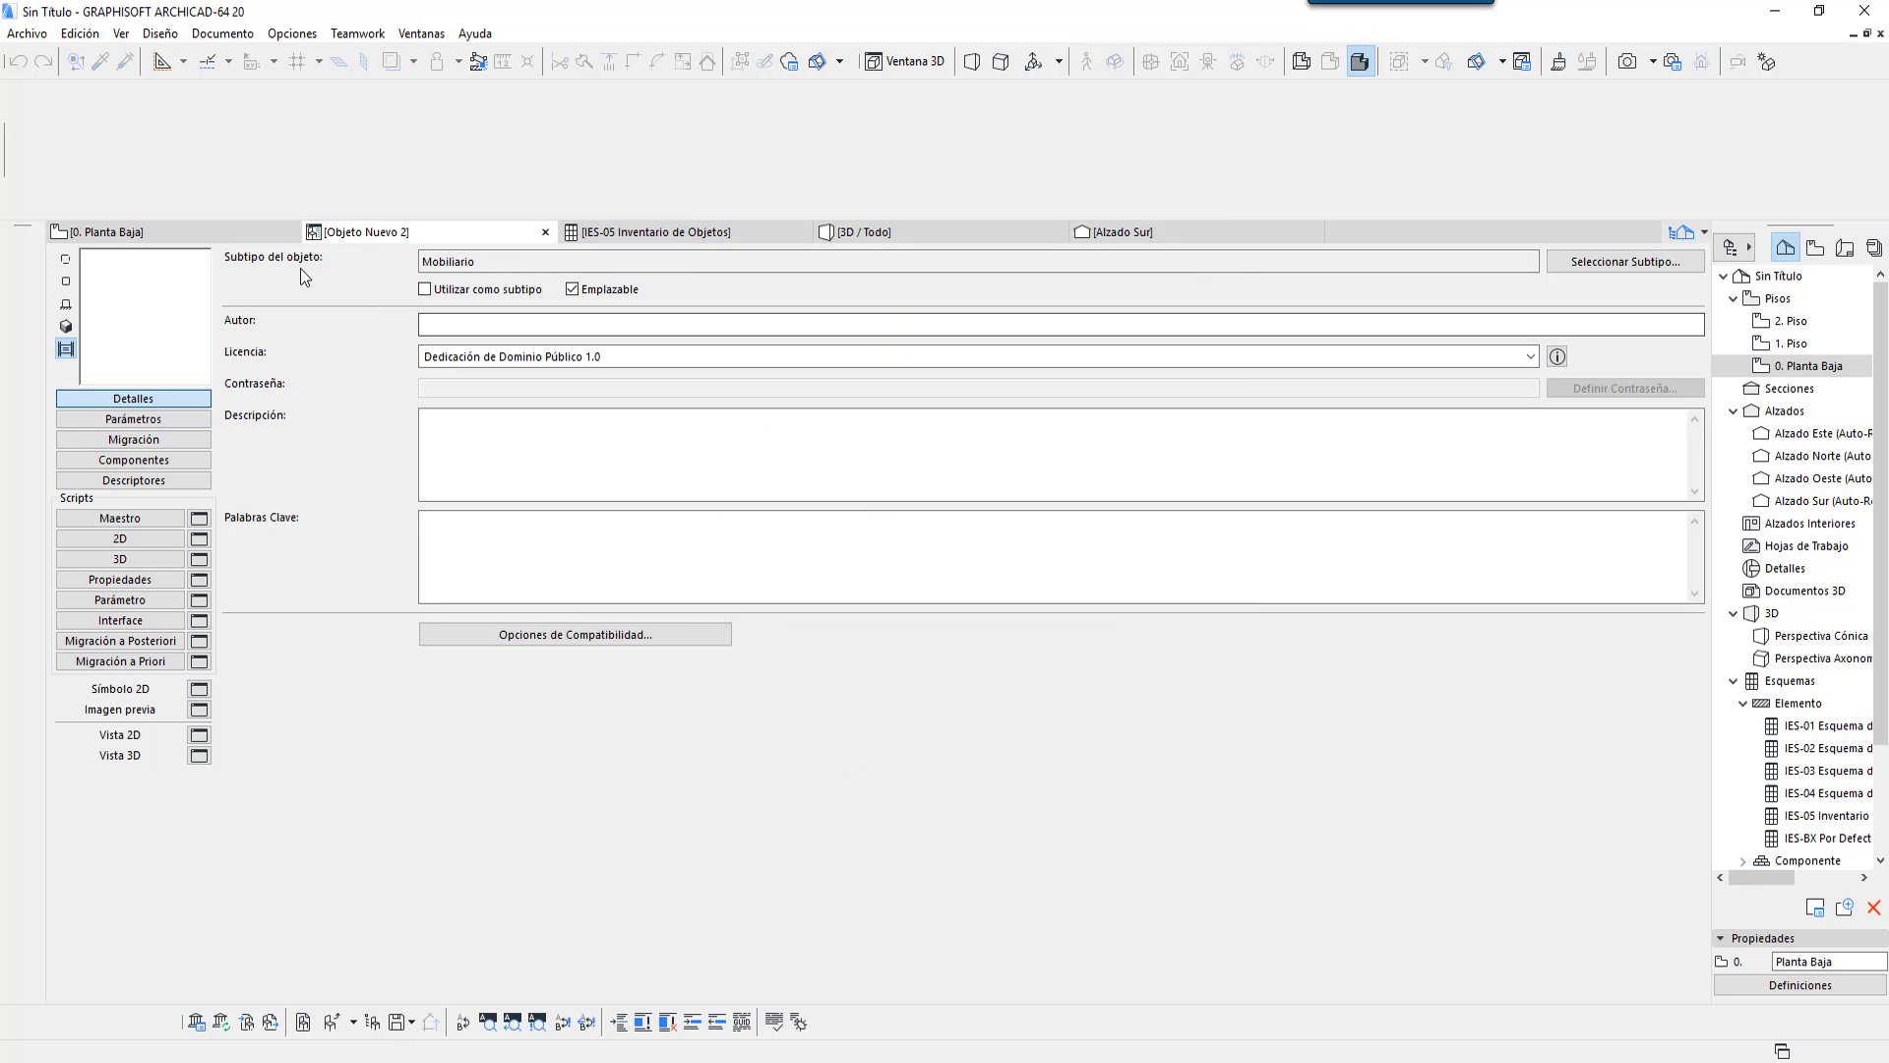
Step: Review the object's subtype and parameter list, examining the 2D representation and listing parameters such as cost, manufacturer, location, accessories and group type
{"action": "left_click_drag", "start_coordinate": [495, 266], "coordinate": [411, 270]}
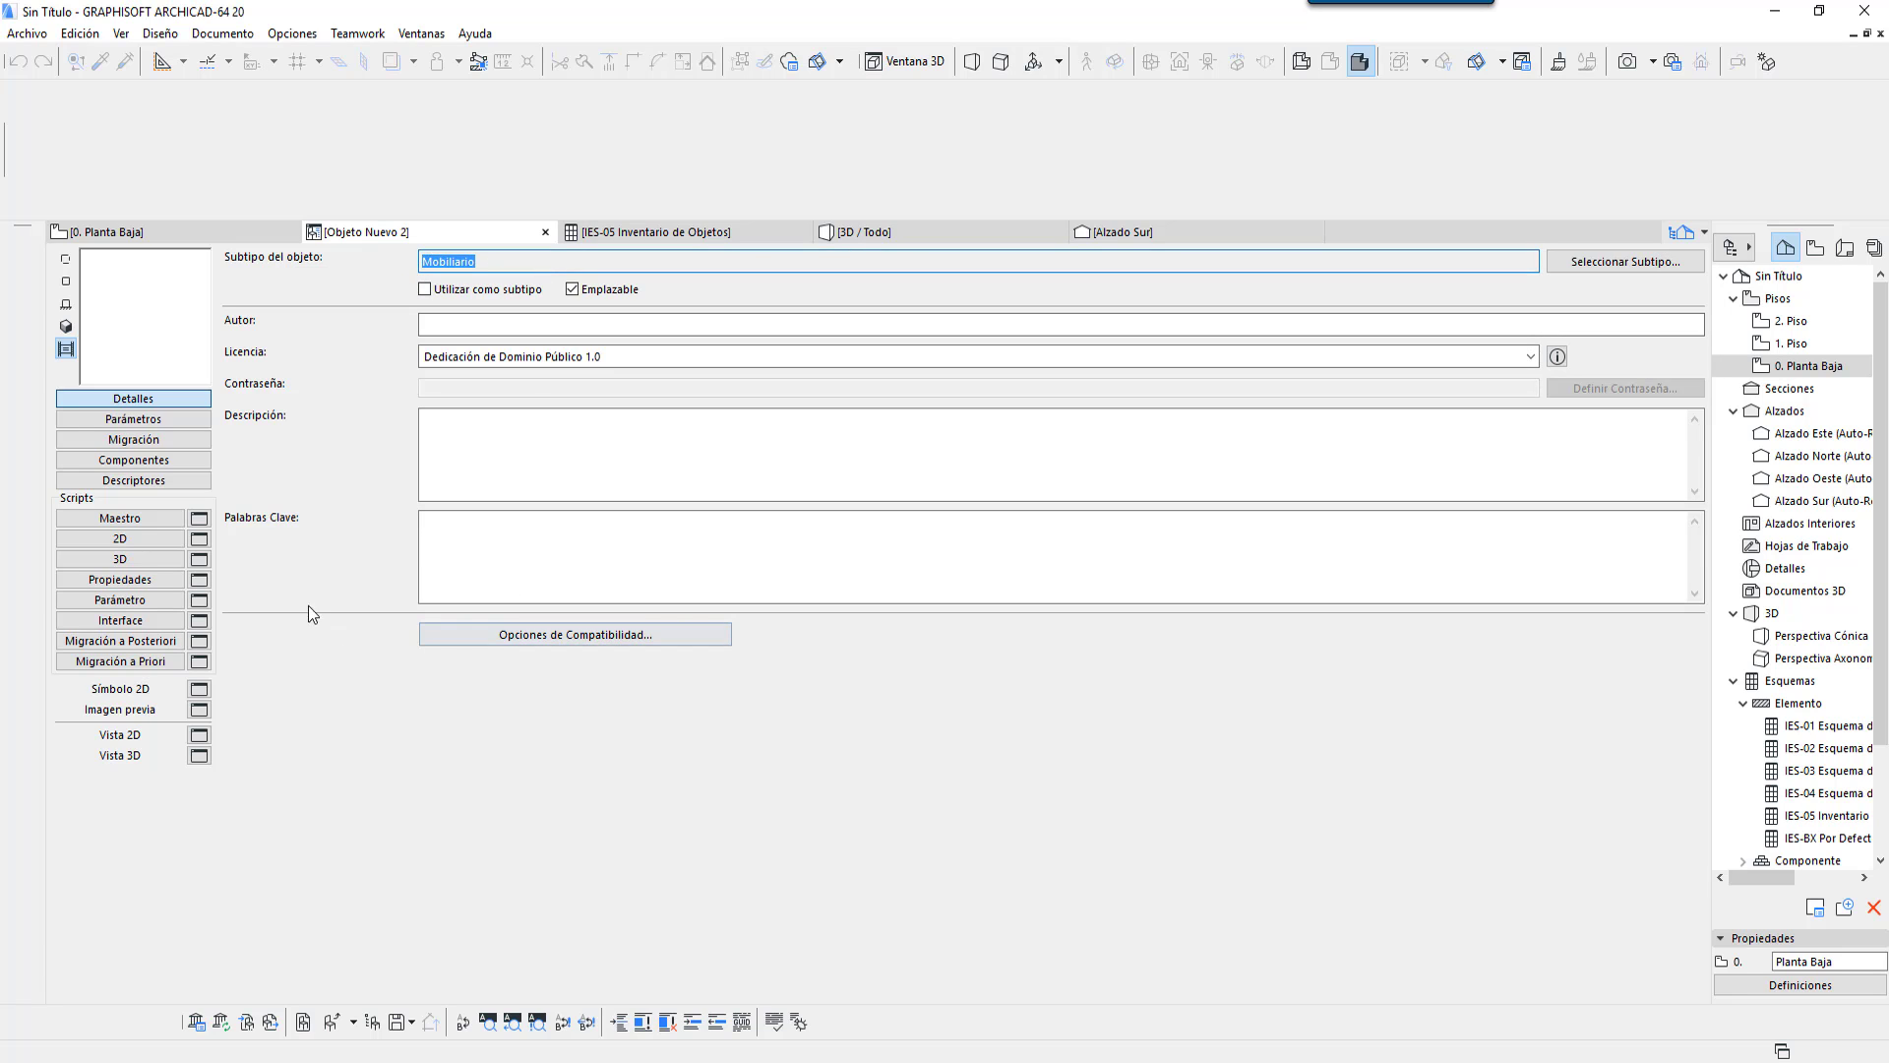
{"action": "left_click", "coordinate": [195, 421]}
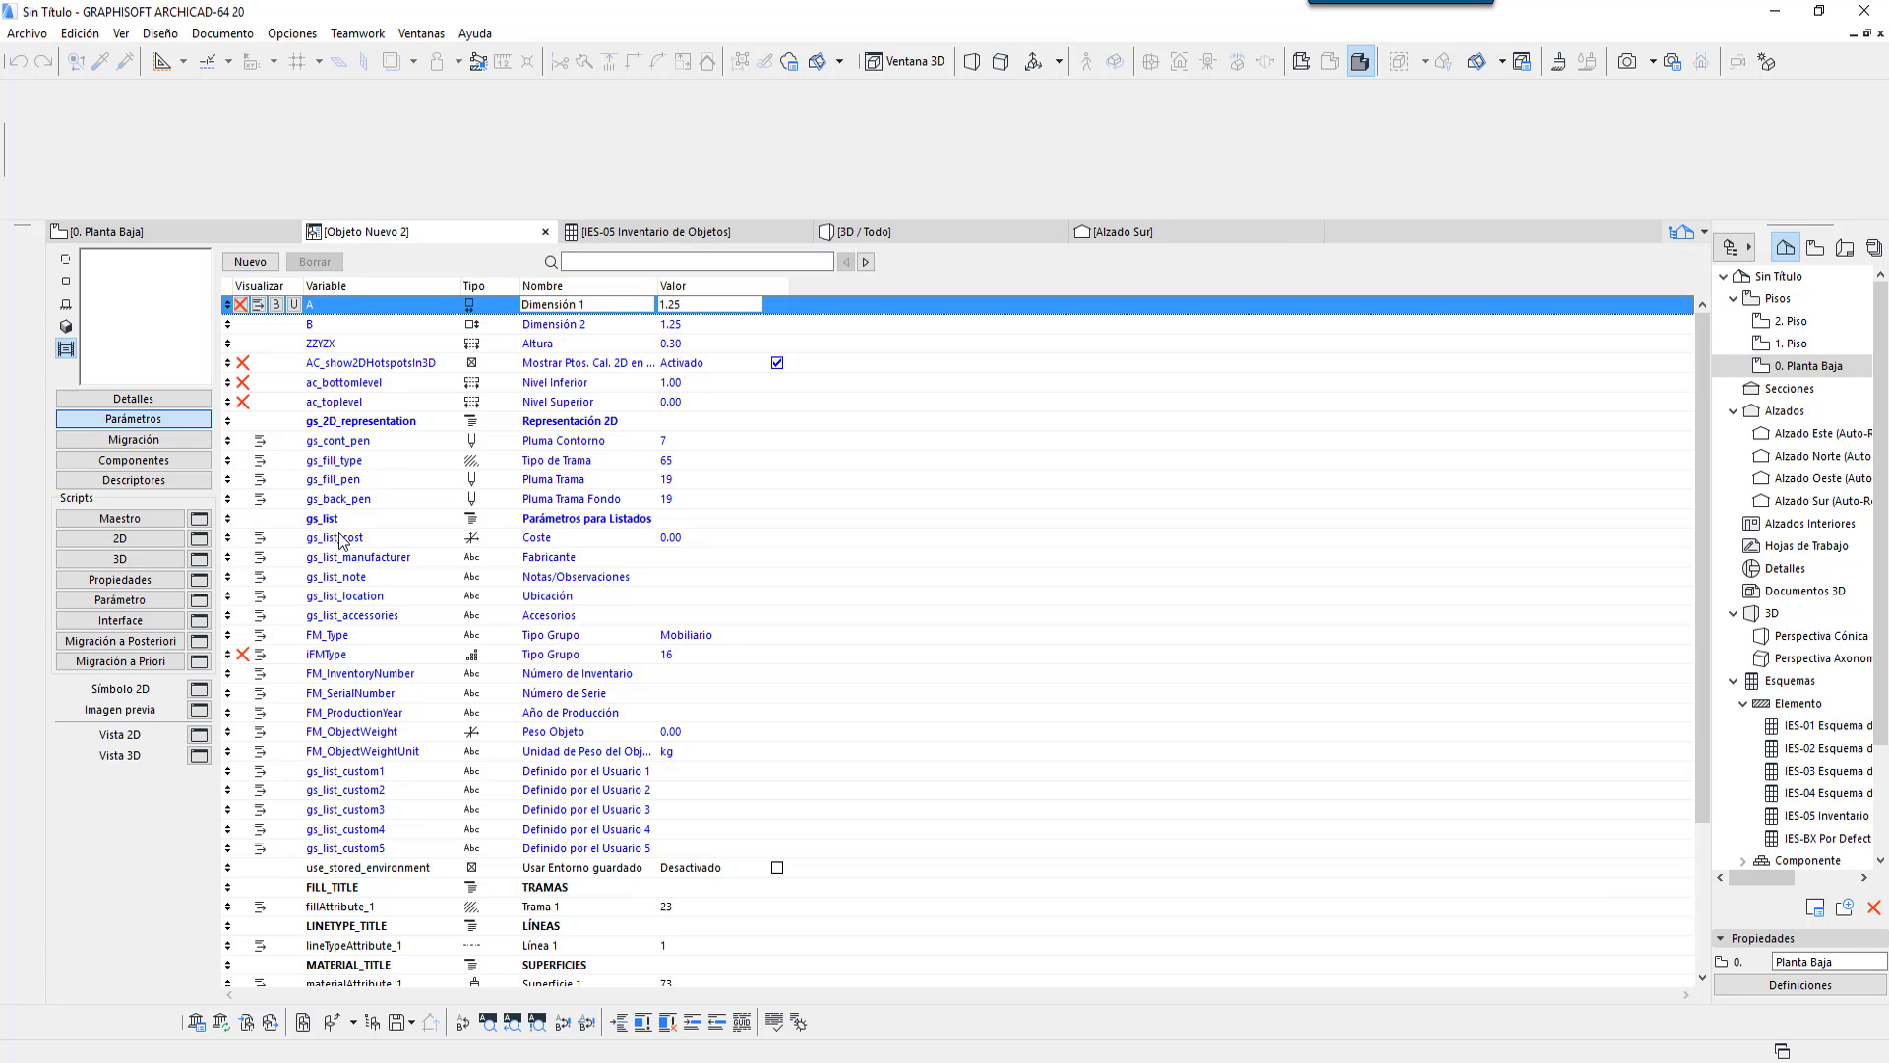
{"action": "left_click", "coordinate": [351, 383]}
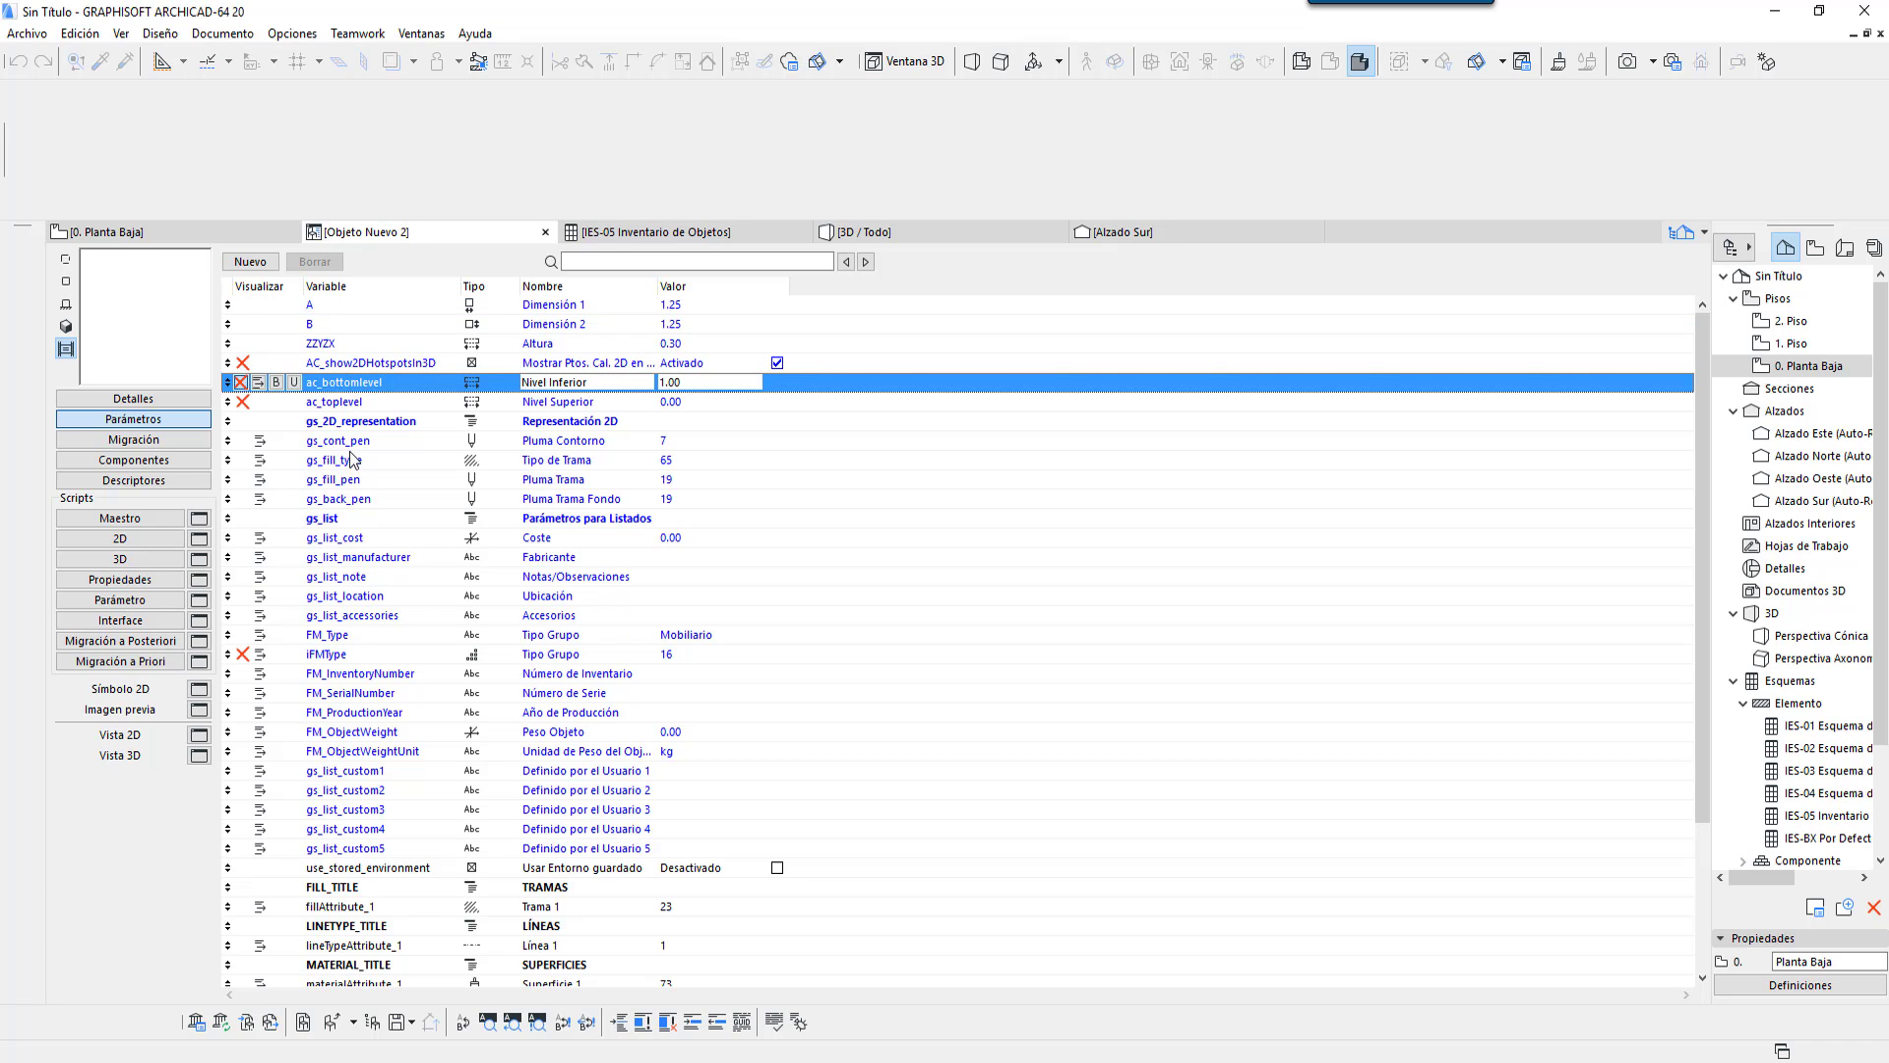
{"action": "left_click", "coordinate": [355, 460]}
{"action": "left_click", "coordinate": [360, 518]}
{"action": "left_click", "coordinate": [375, 599]}
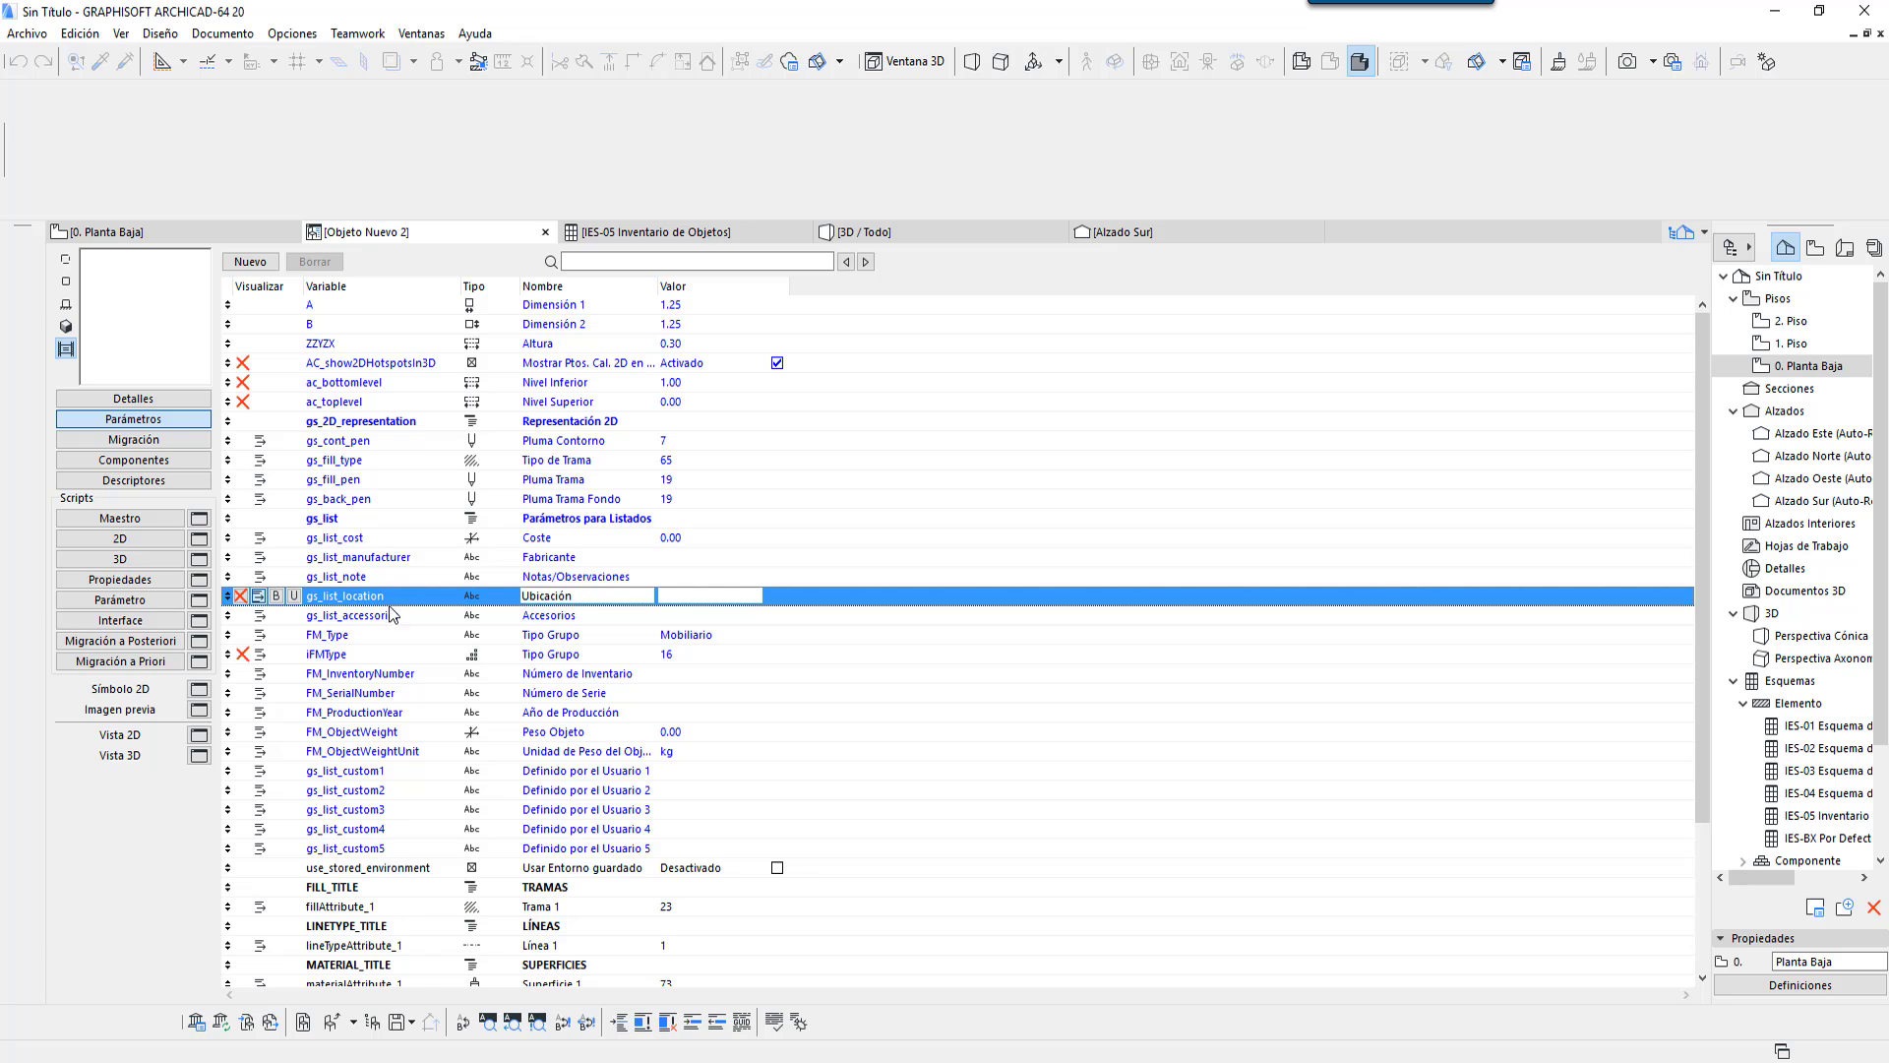
{"action": "left_click", "coordinate": [360, 541]}
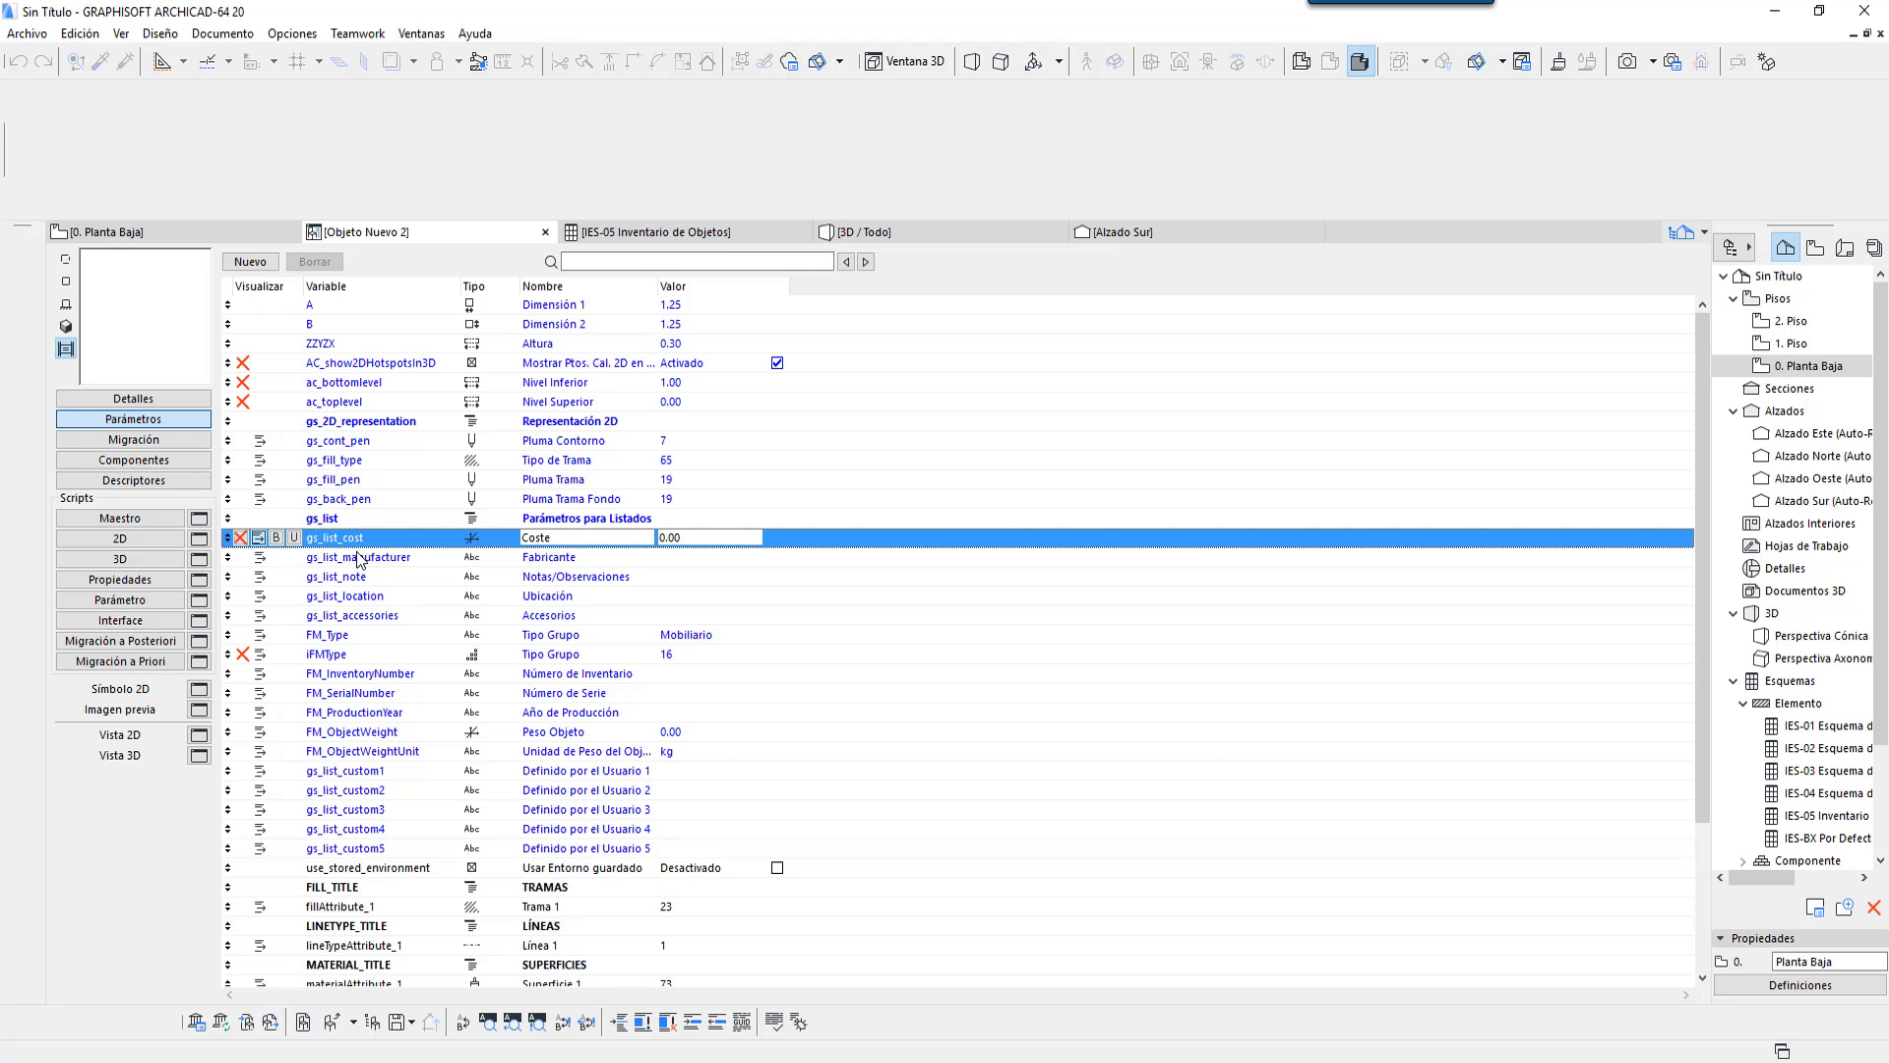
{"action": "left_click", "coordinate": [349, 565]}
{"action": "left_click", "coordinate": [347, 597]}
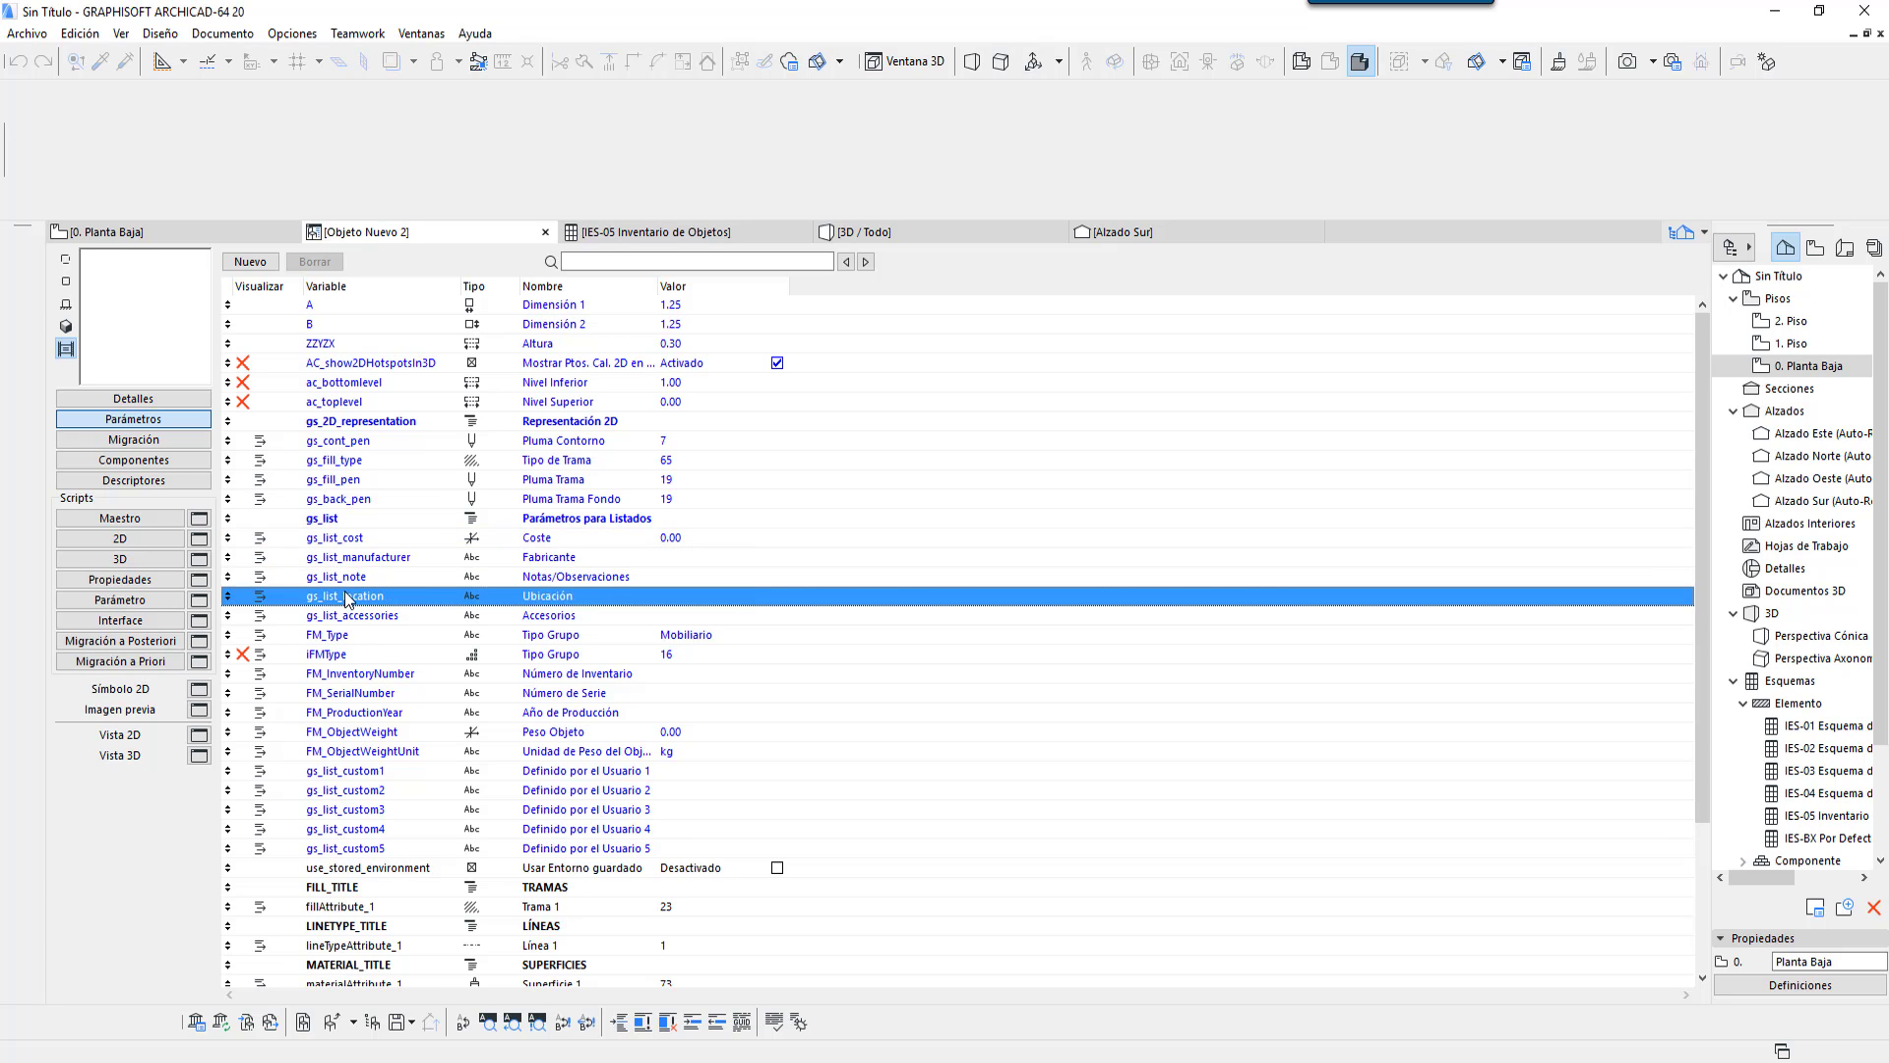
{"action": "left_click", "coordinate": [355, 617]}
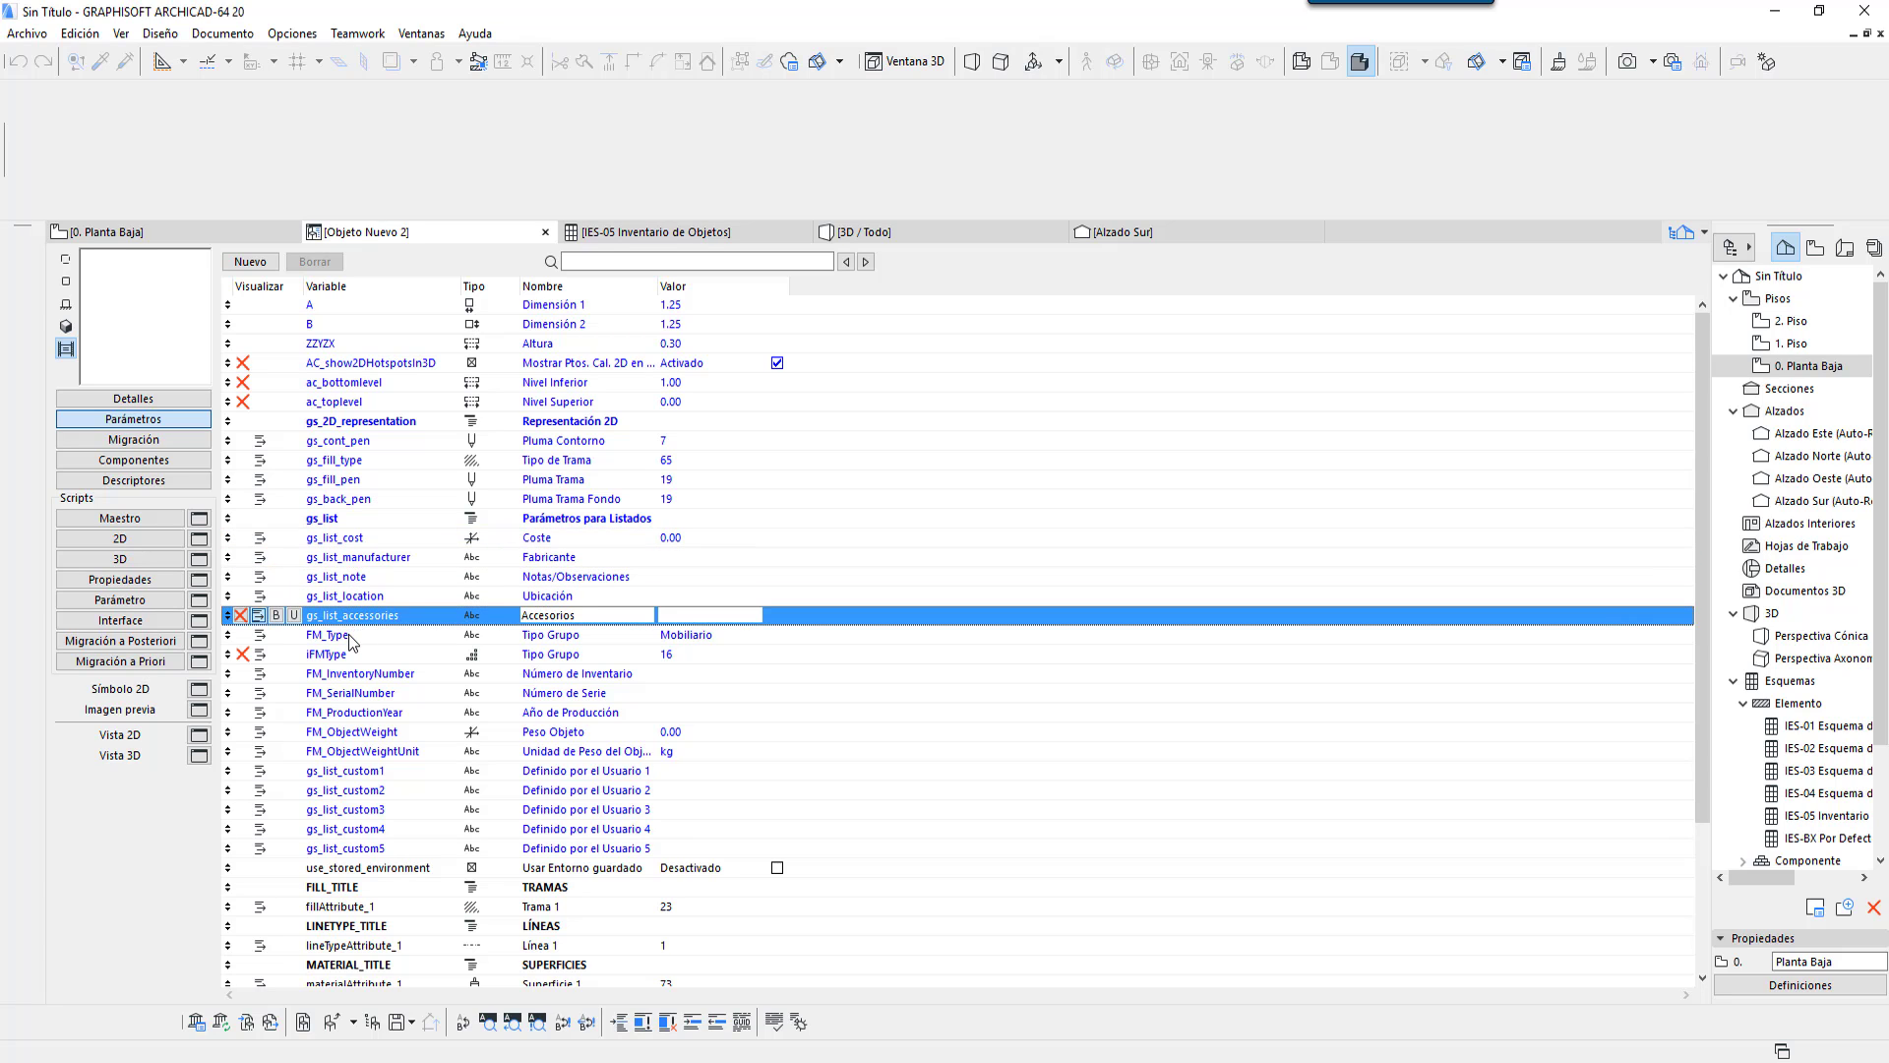
{"action": "left_click", "coordinate": [345, 635]}
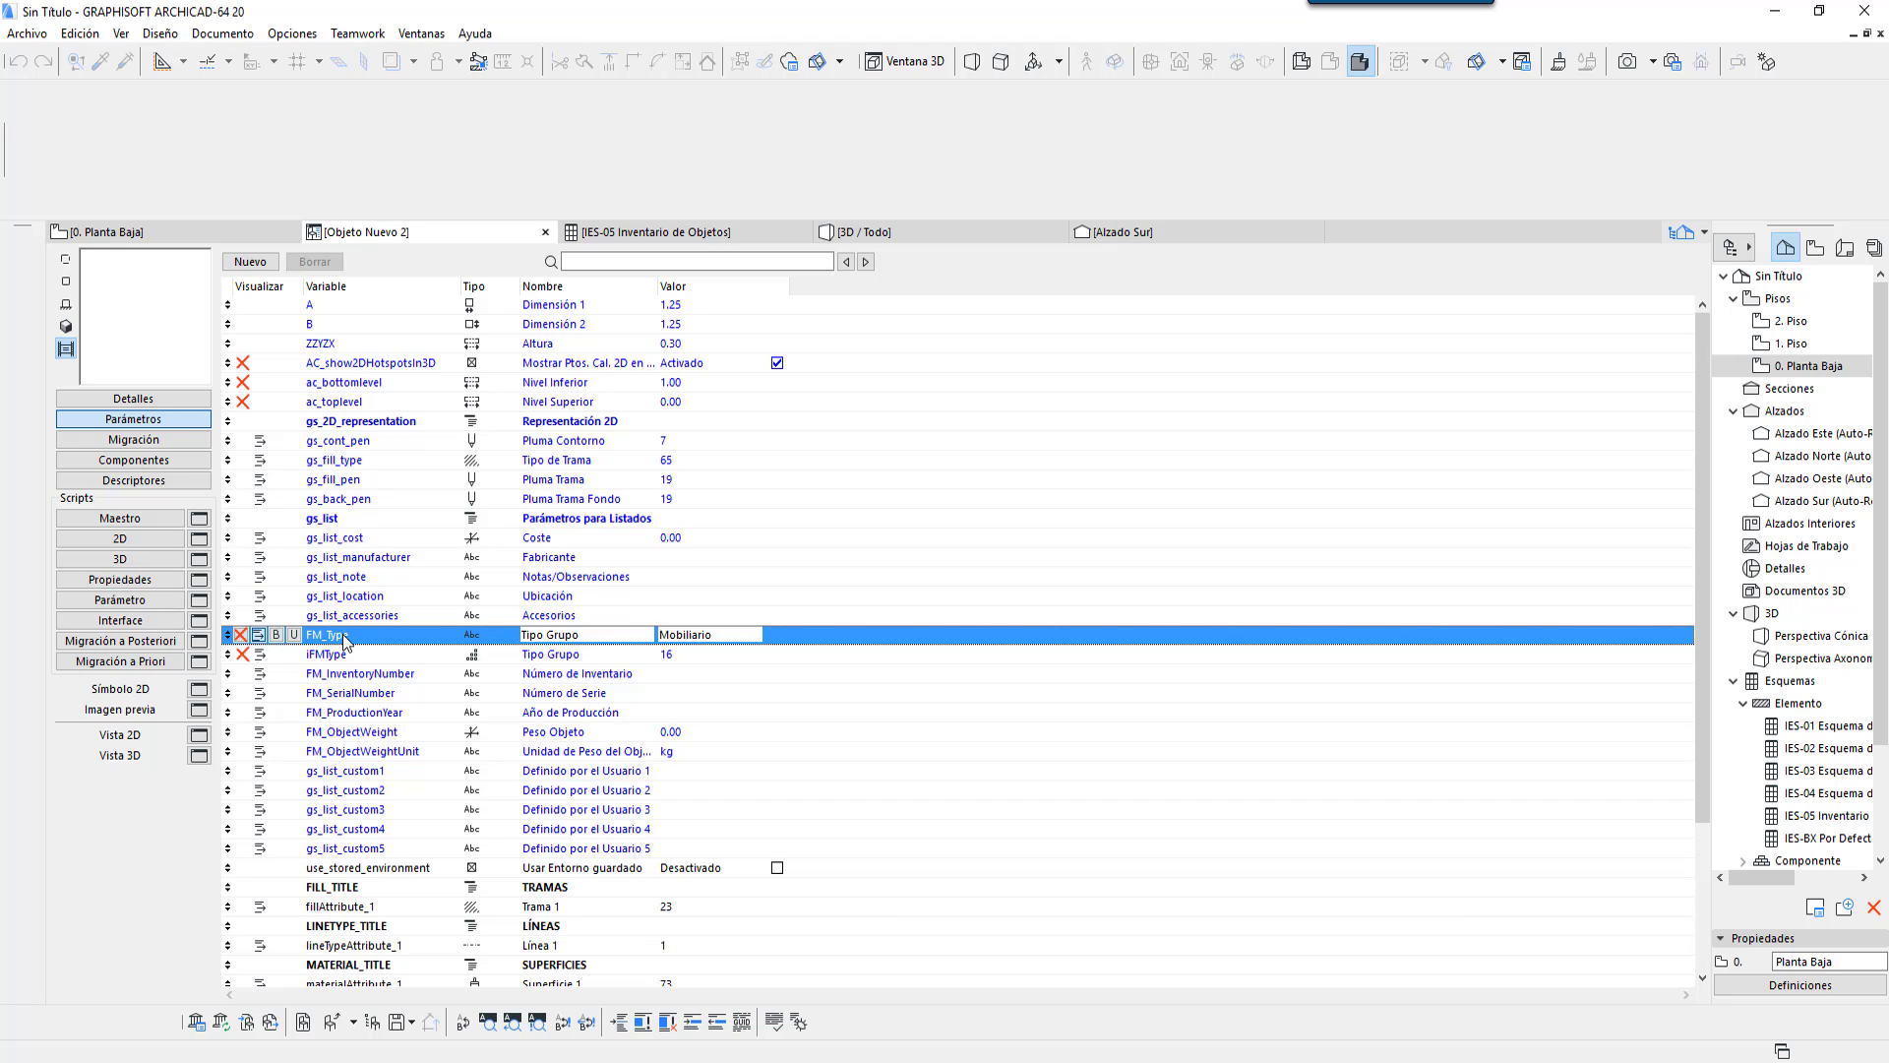
Step: Close the Objeto Nuevo 2 editor and save the changes to the library object
{"action": "left_click", "coordinate": [545, 232]}
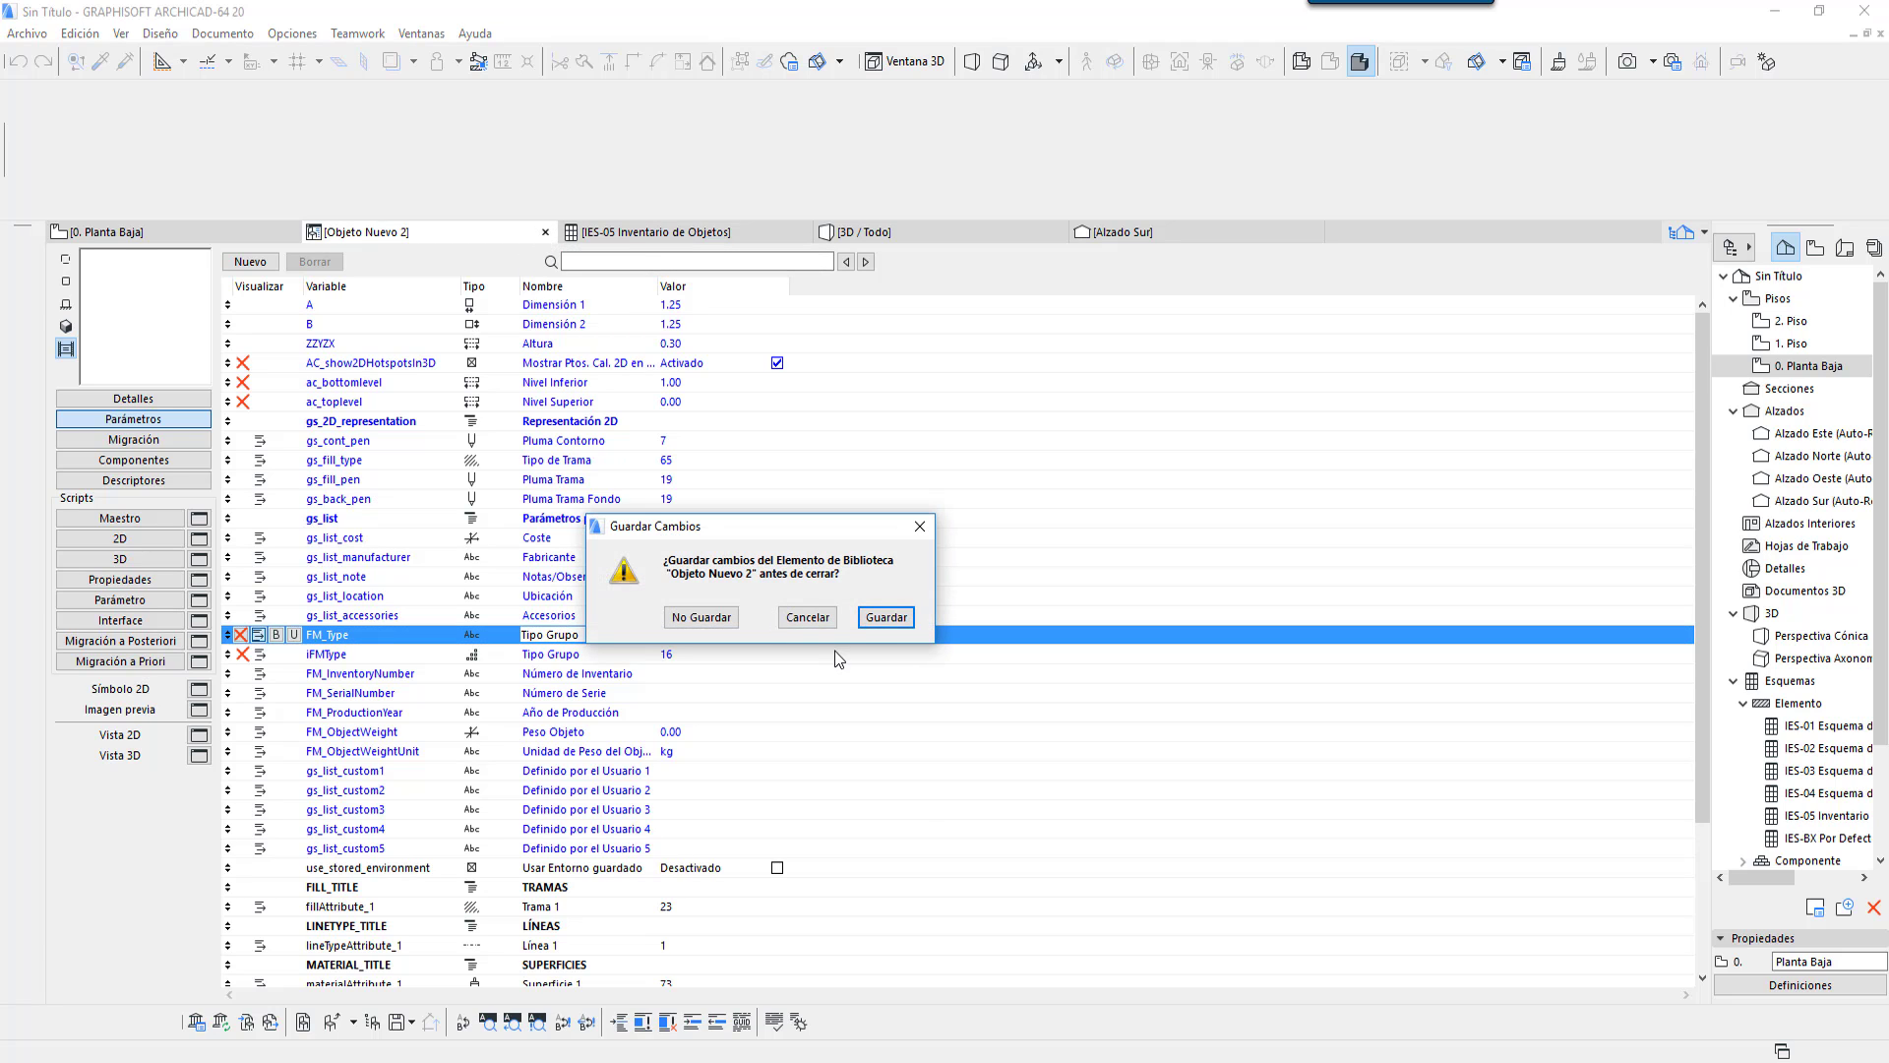
{"action": "left_click", "coordinate": [878, 617]}
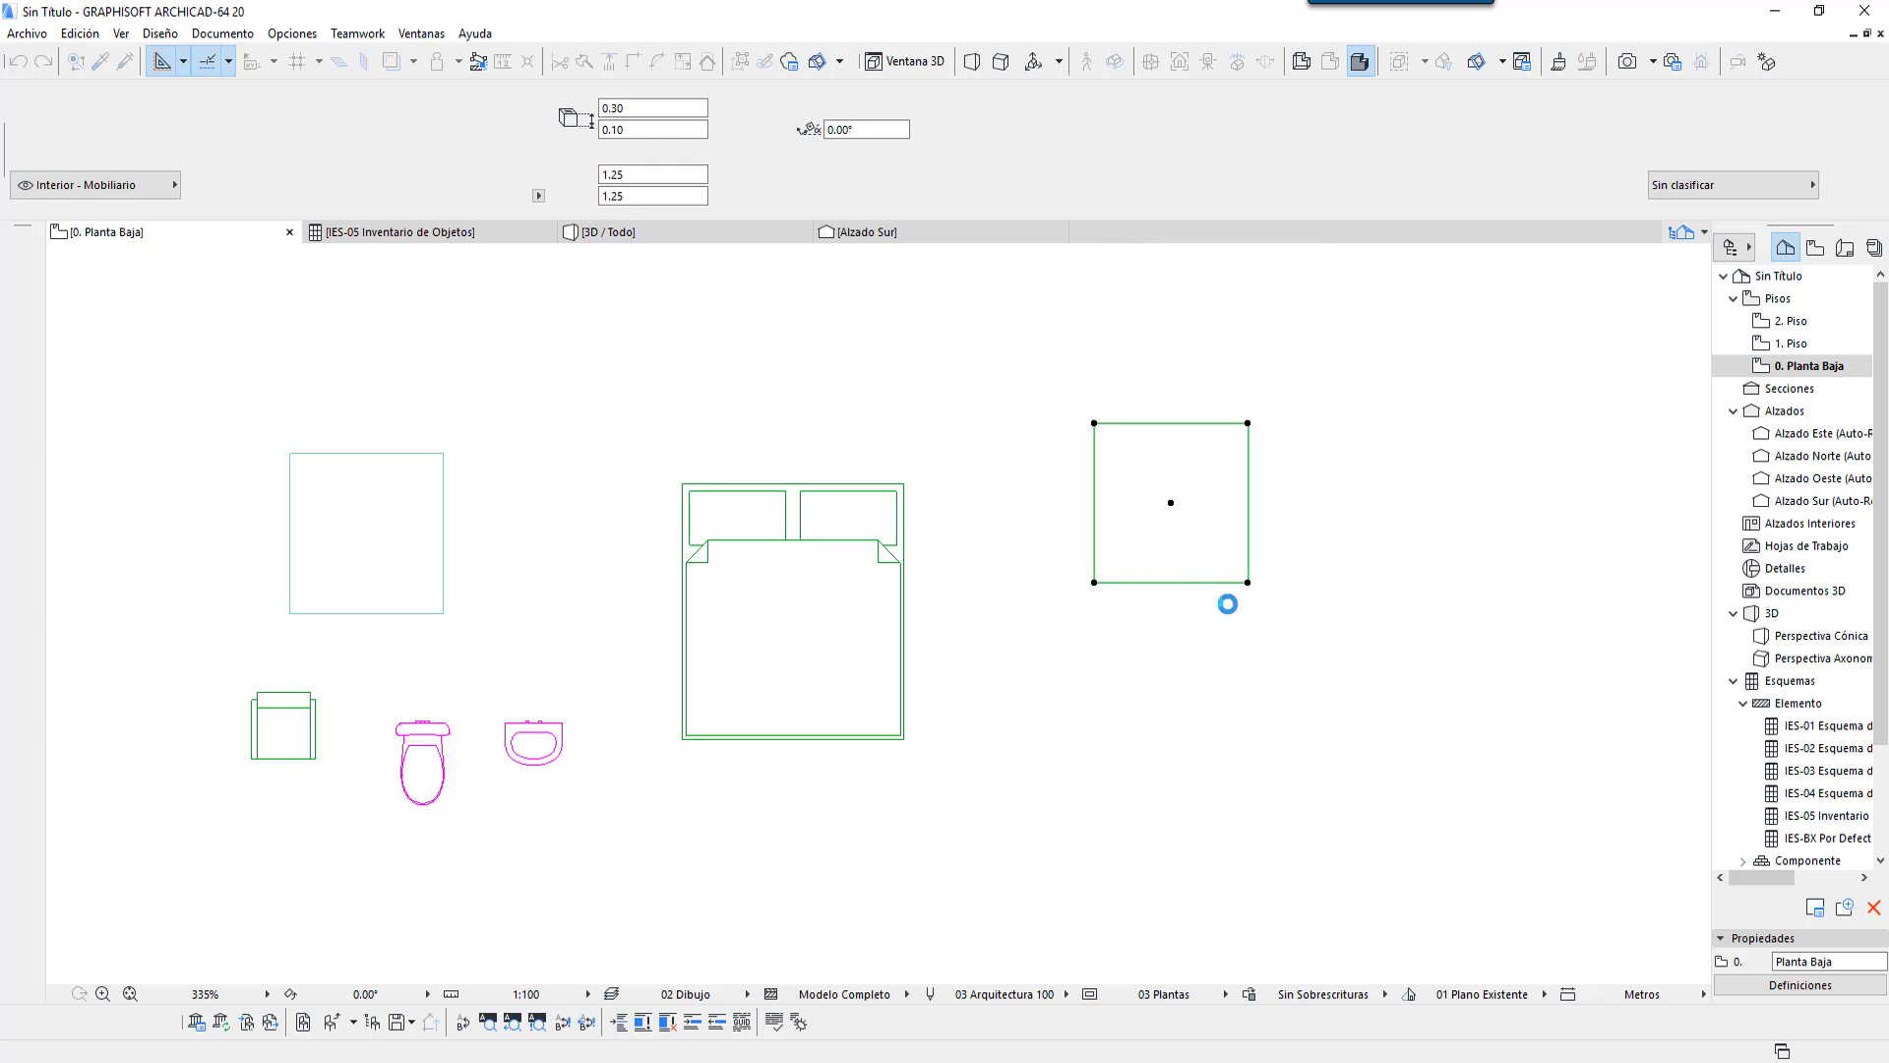
Step: Open the selection settings of the placed Objeto Nuevo 2 and expand Parámetros para Listados to examine its listing parameters
{"action": "left_click_drag", "start_coordinate": [1383, 686], "coordinate": [1057, 362]}
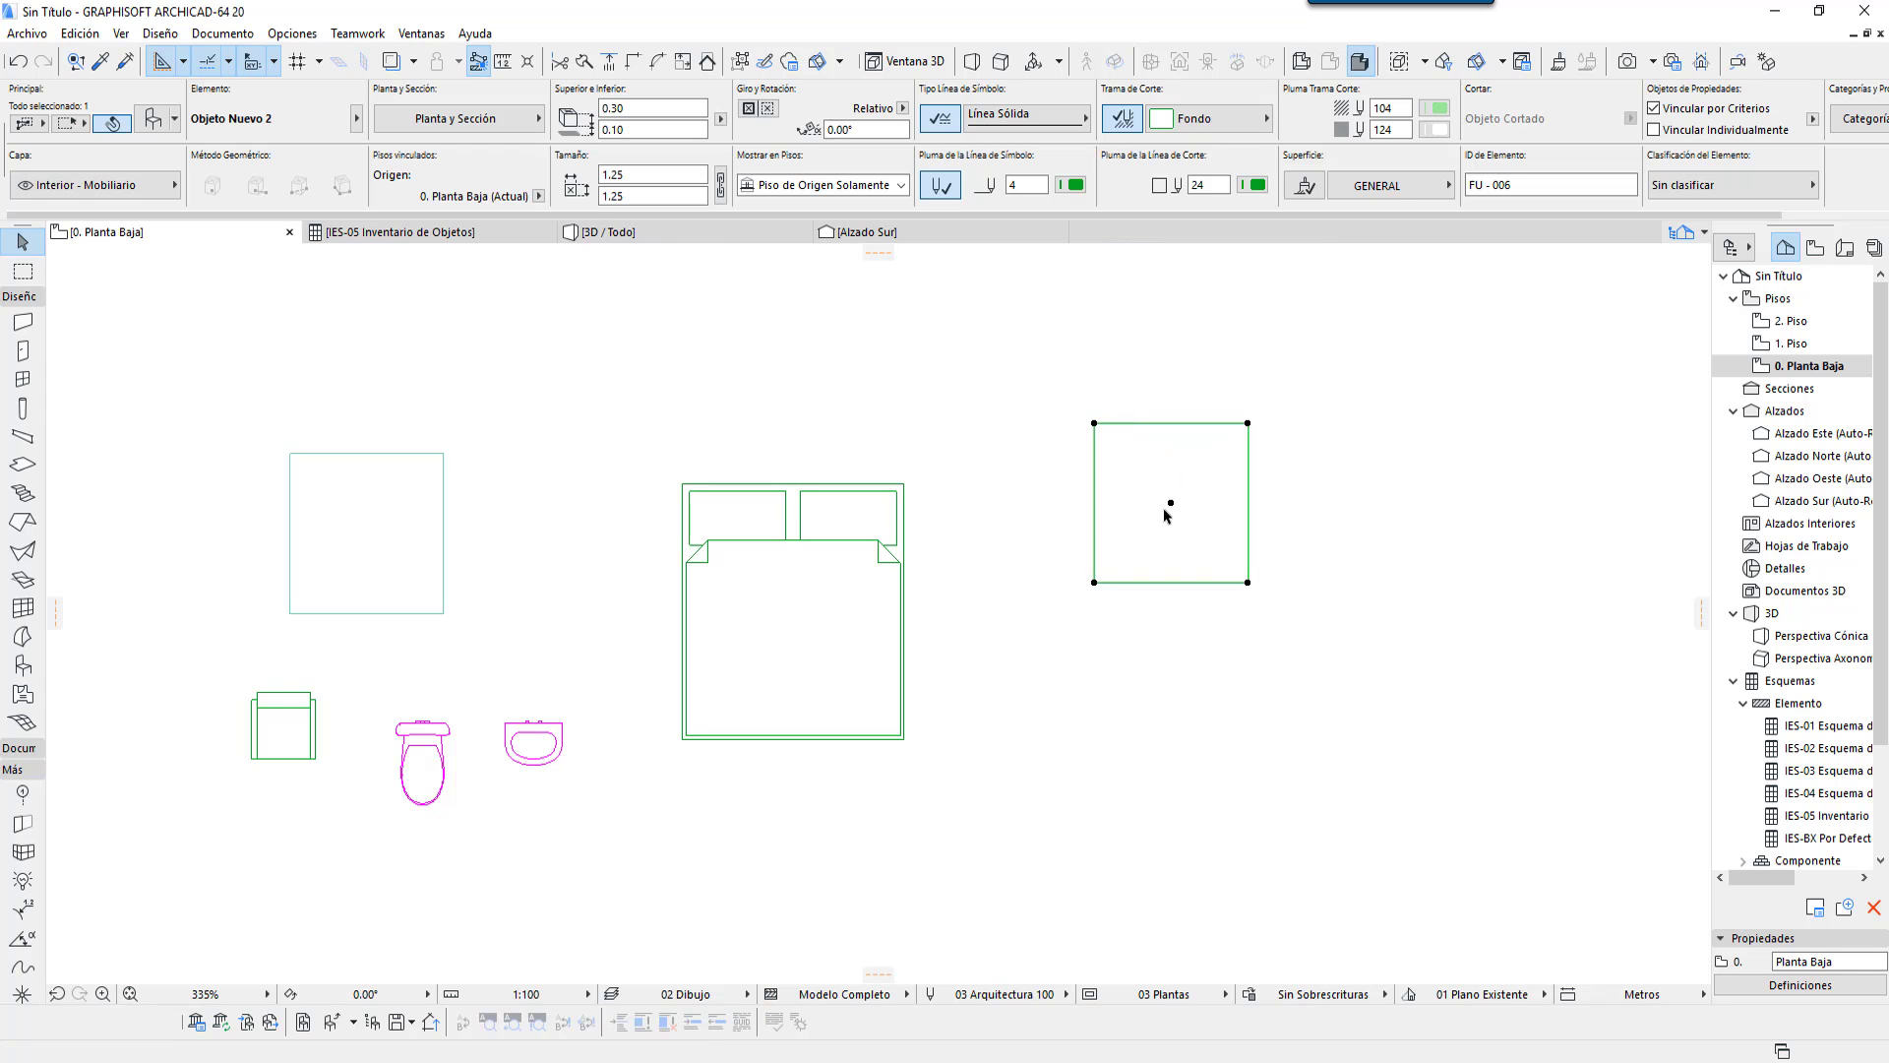
{"action": "left_click", "coordinate": [153, 119]}
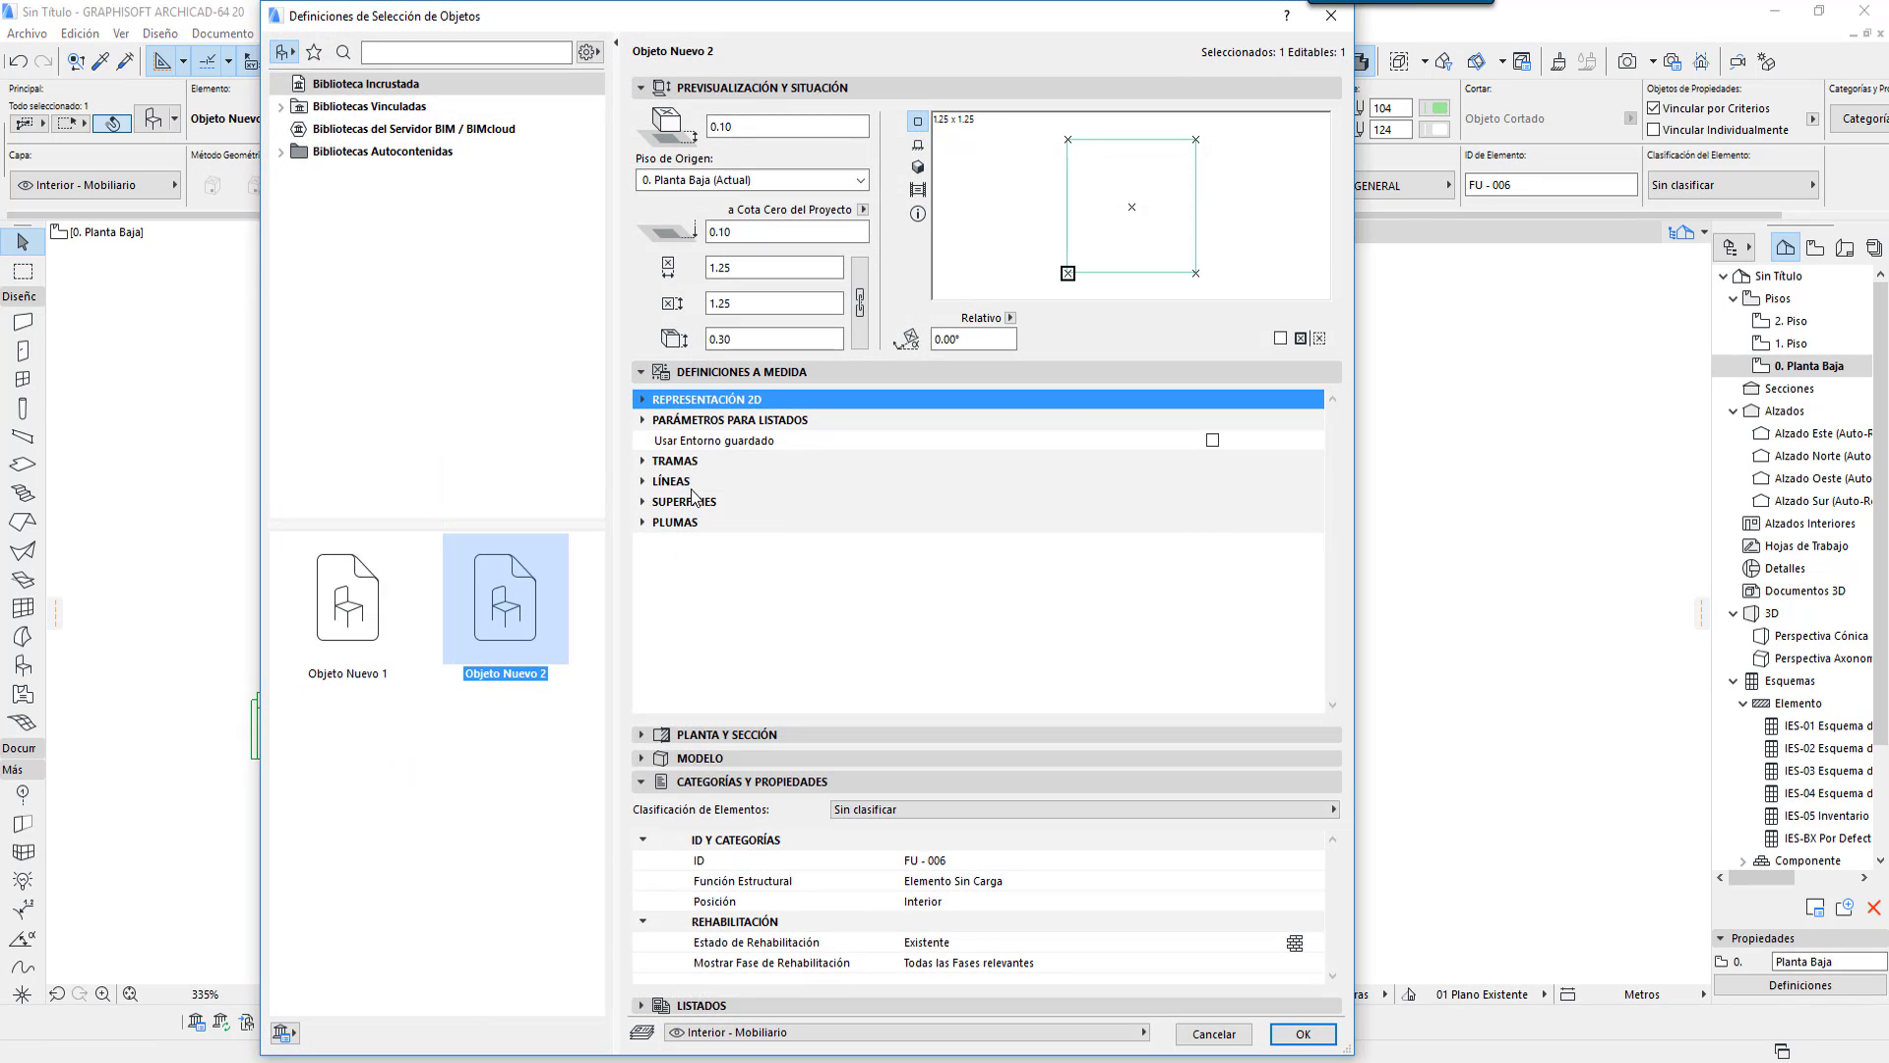
{"action": "left_click", "coordinate": [697, 421]}
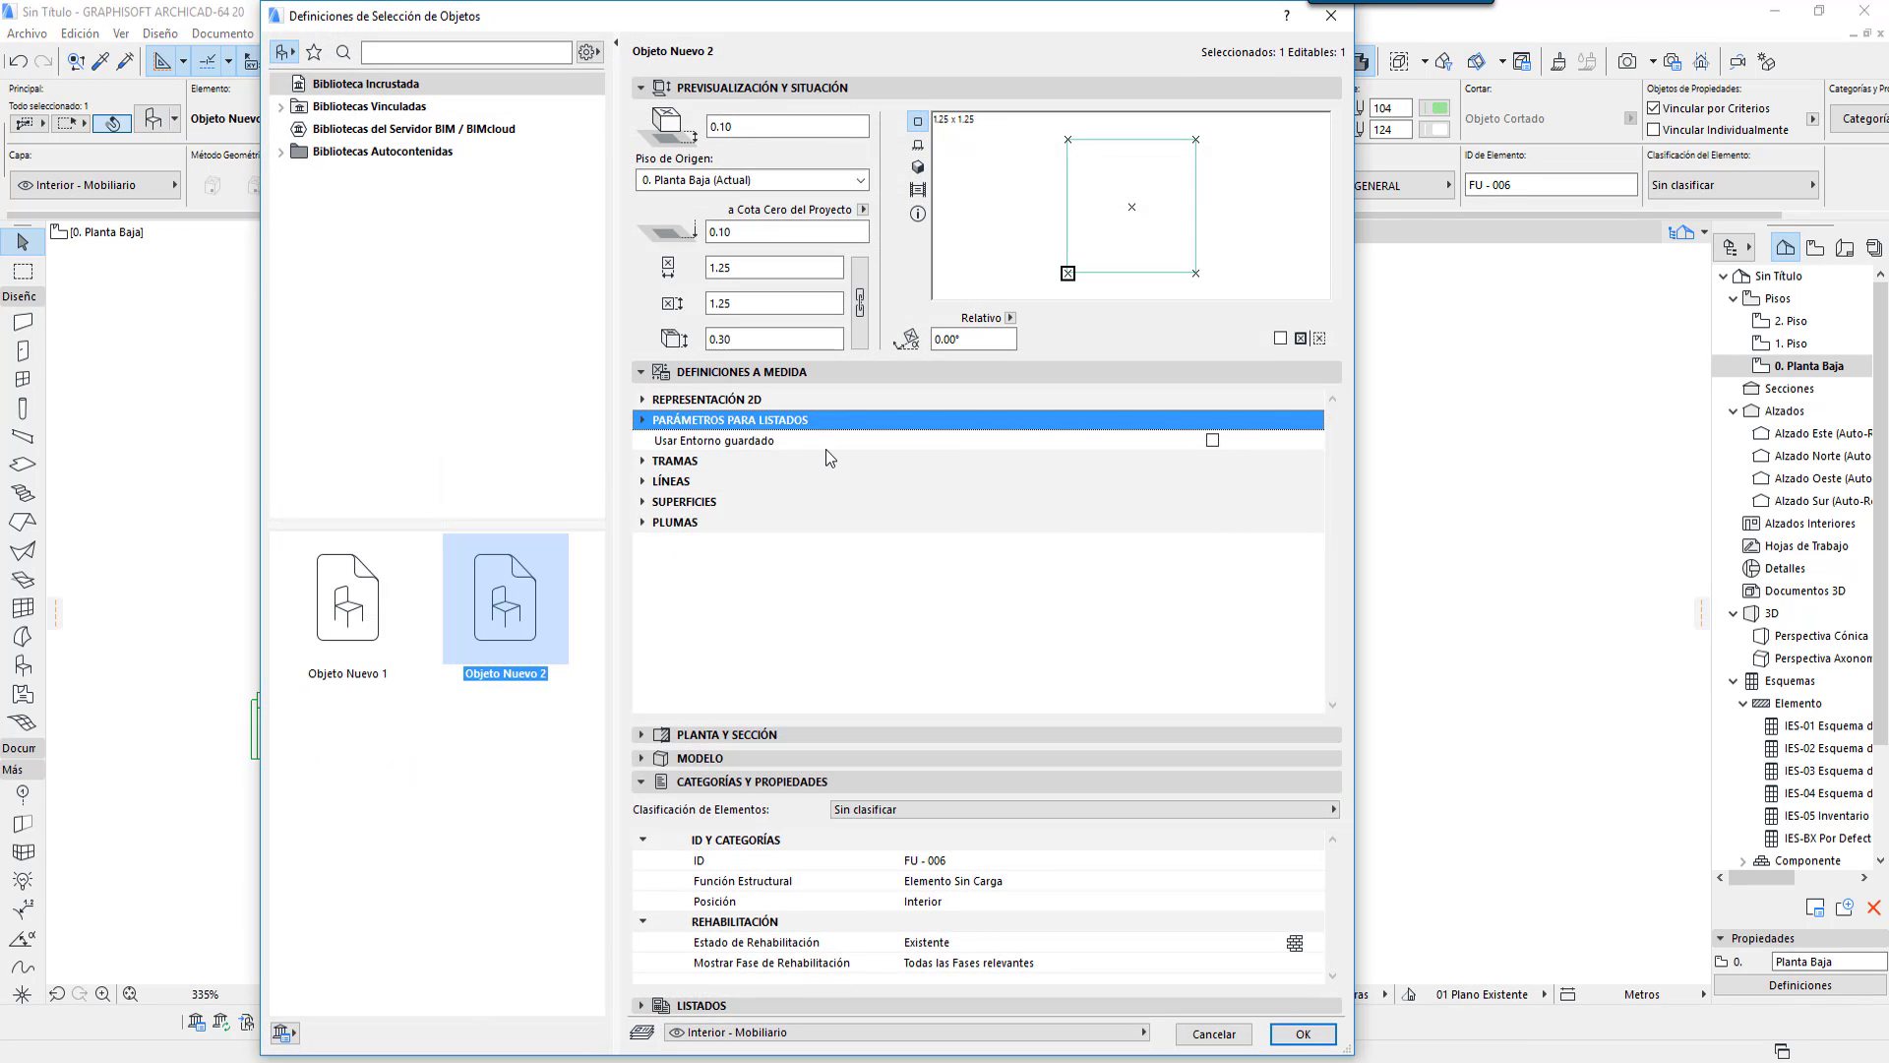
{"action": "left_click", "coordinate": [644, 420]}
{"action": "left_click", "coordinate": [678, 442]}
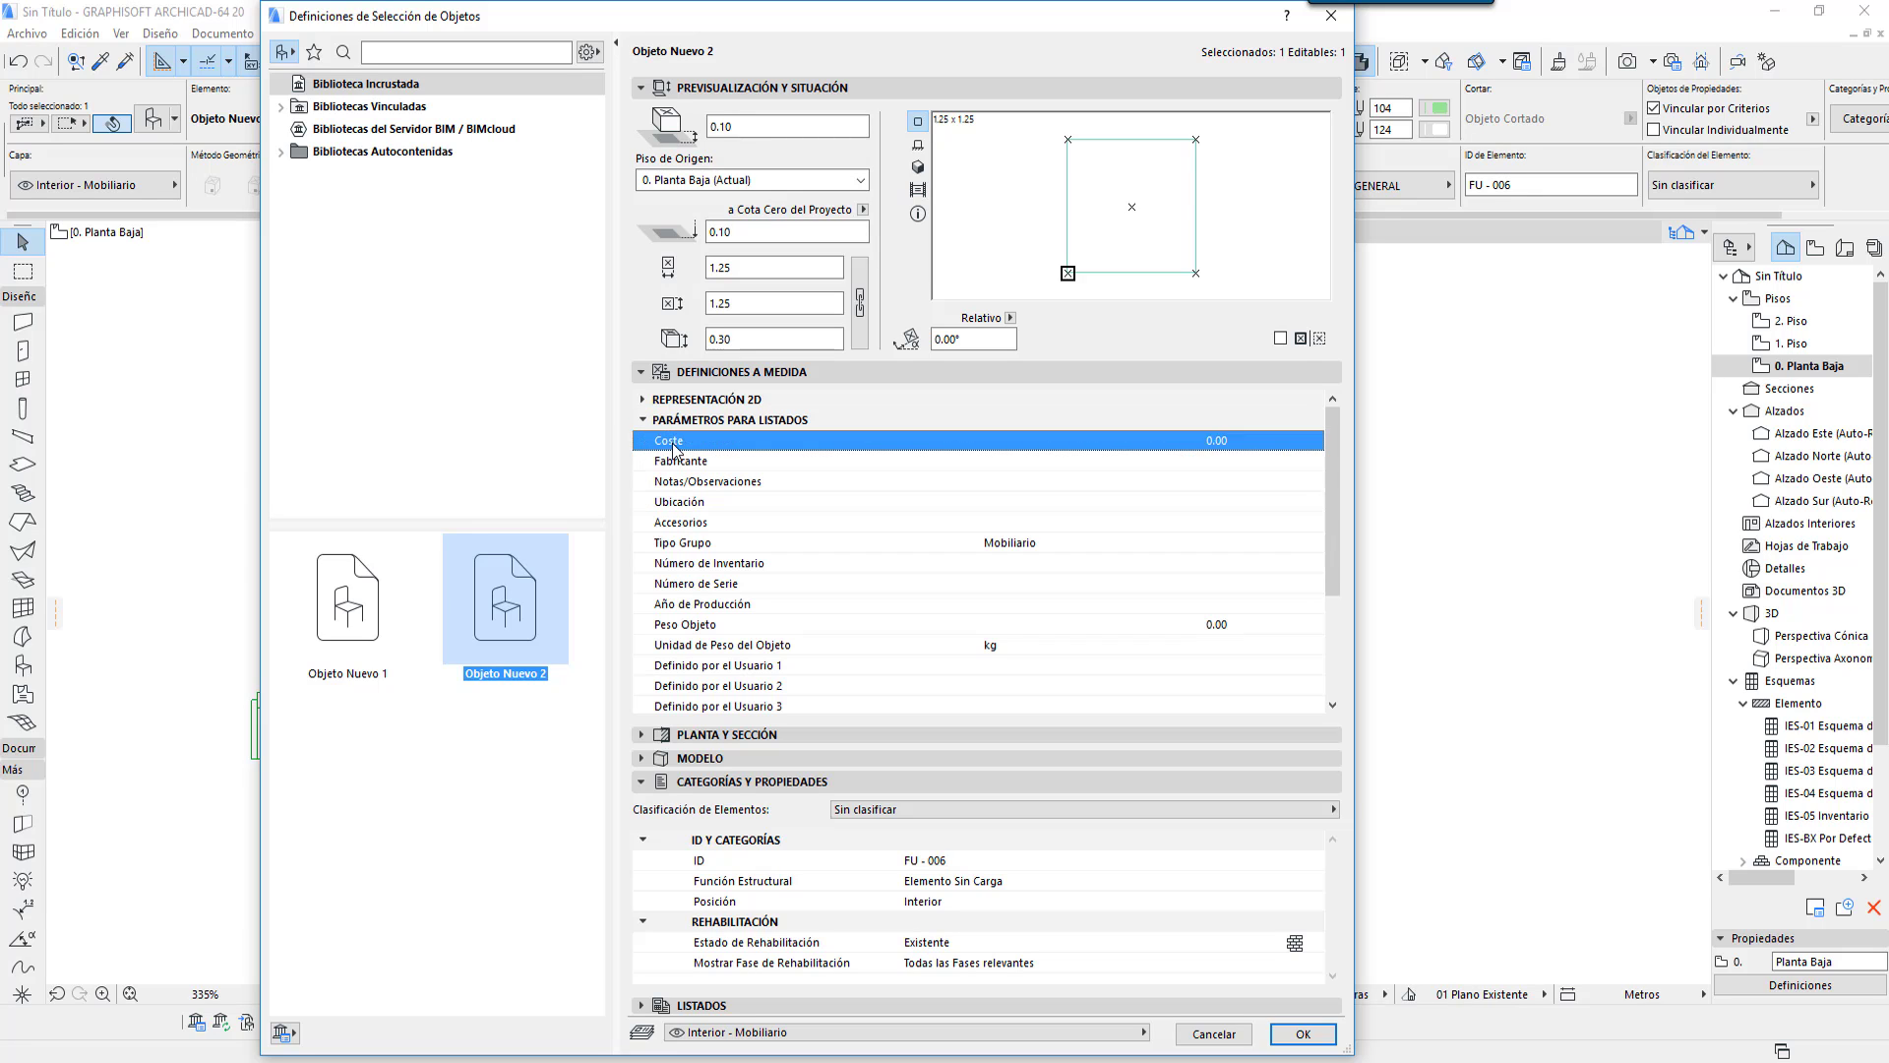
Step: Examine the Fabricante, Notas/Observaciones, Ubicación and Accesorios listing parameters of Objeto Nuevo 2, closing its settings without changes and deselecting the object
{"action": "left_click", "coordinate": [682, 461]}
{"action": "left_click", "coordinate": [684, 482]}
{"action": "left_click", "coordinate": [691, 502]}
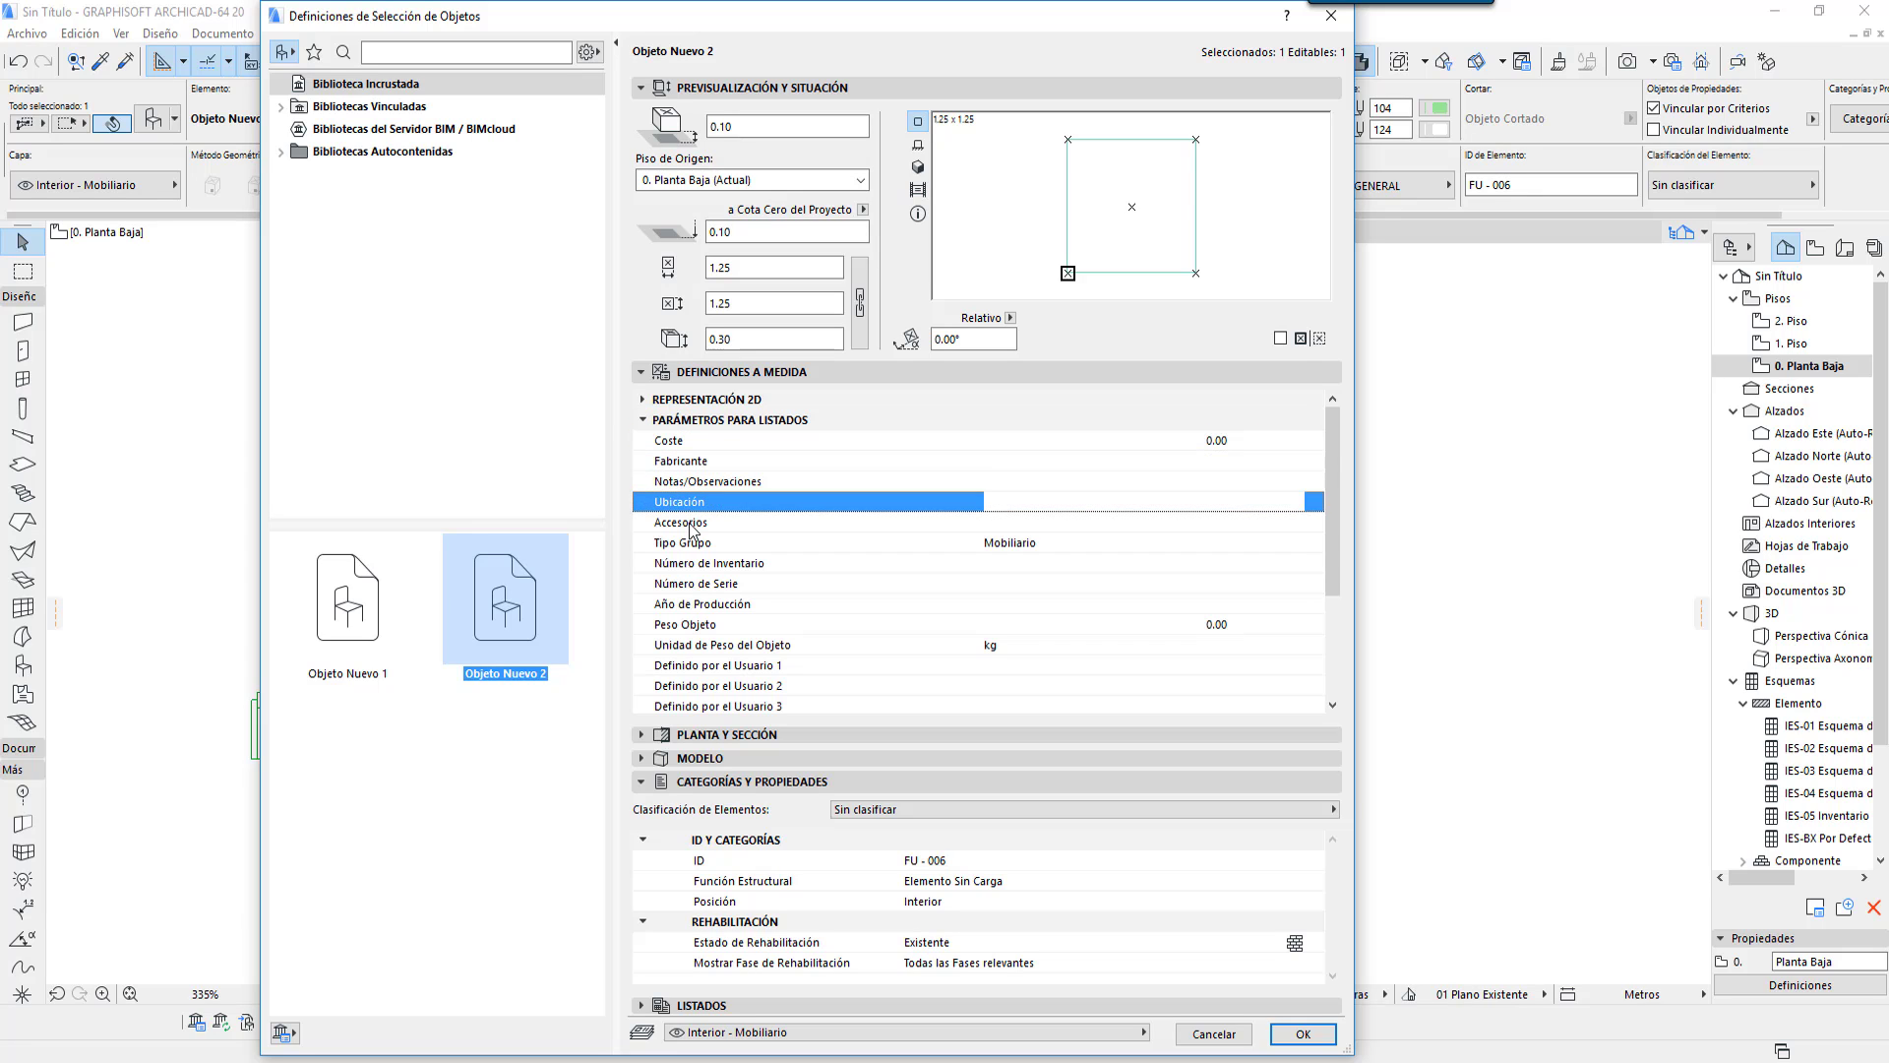
{"action": "left_click", "coordinate": [693, 523]}
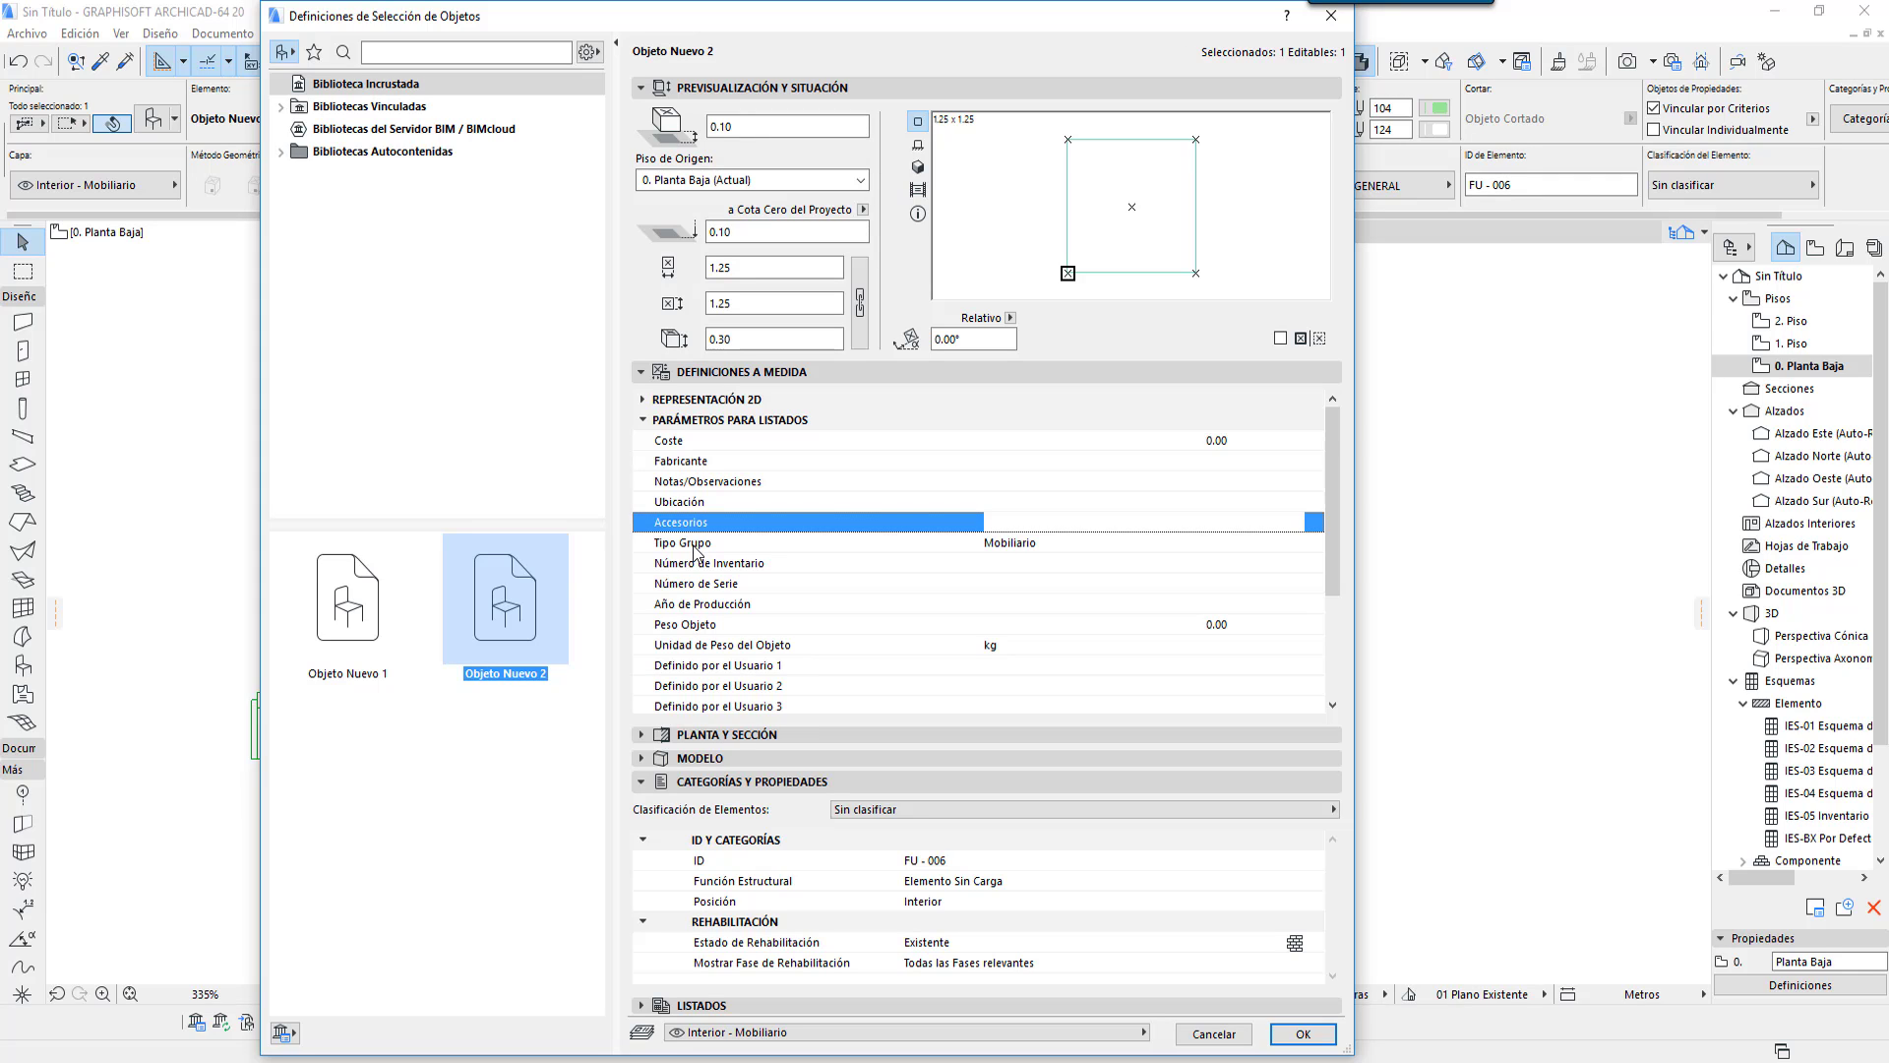
{"action": "left_click", "coordinate": [1216, 1039]}
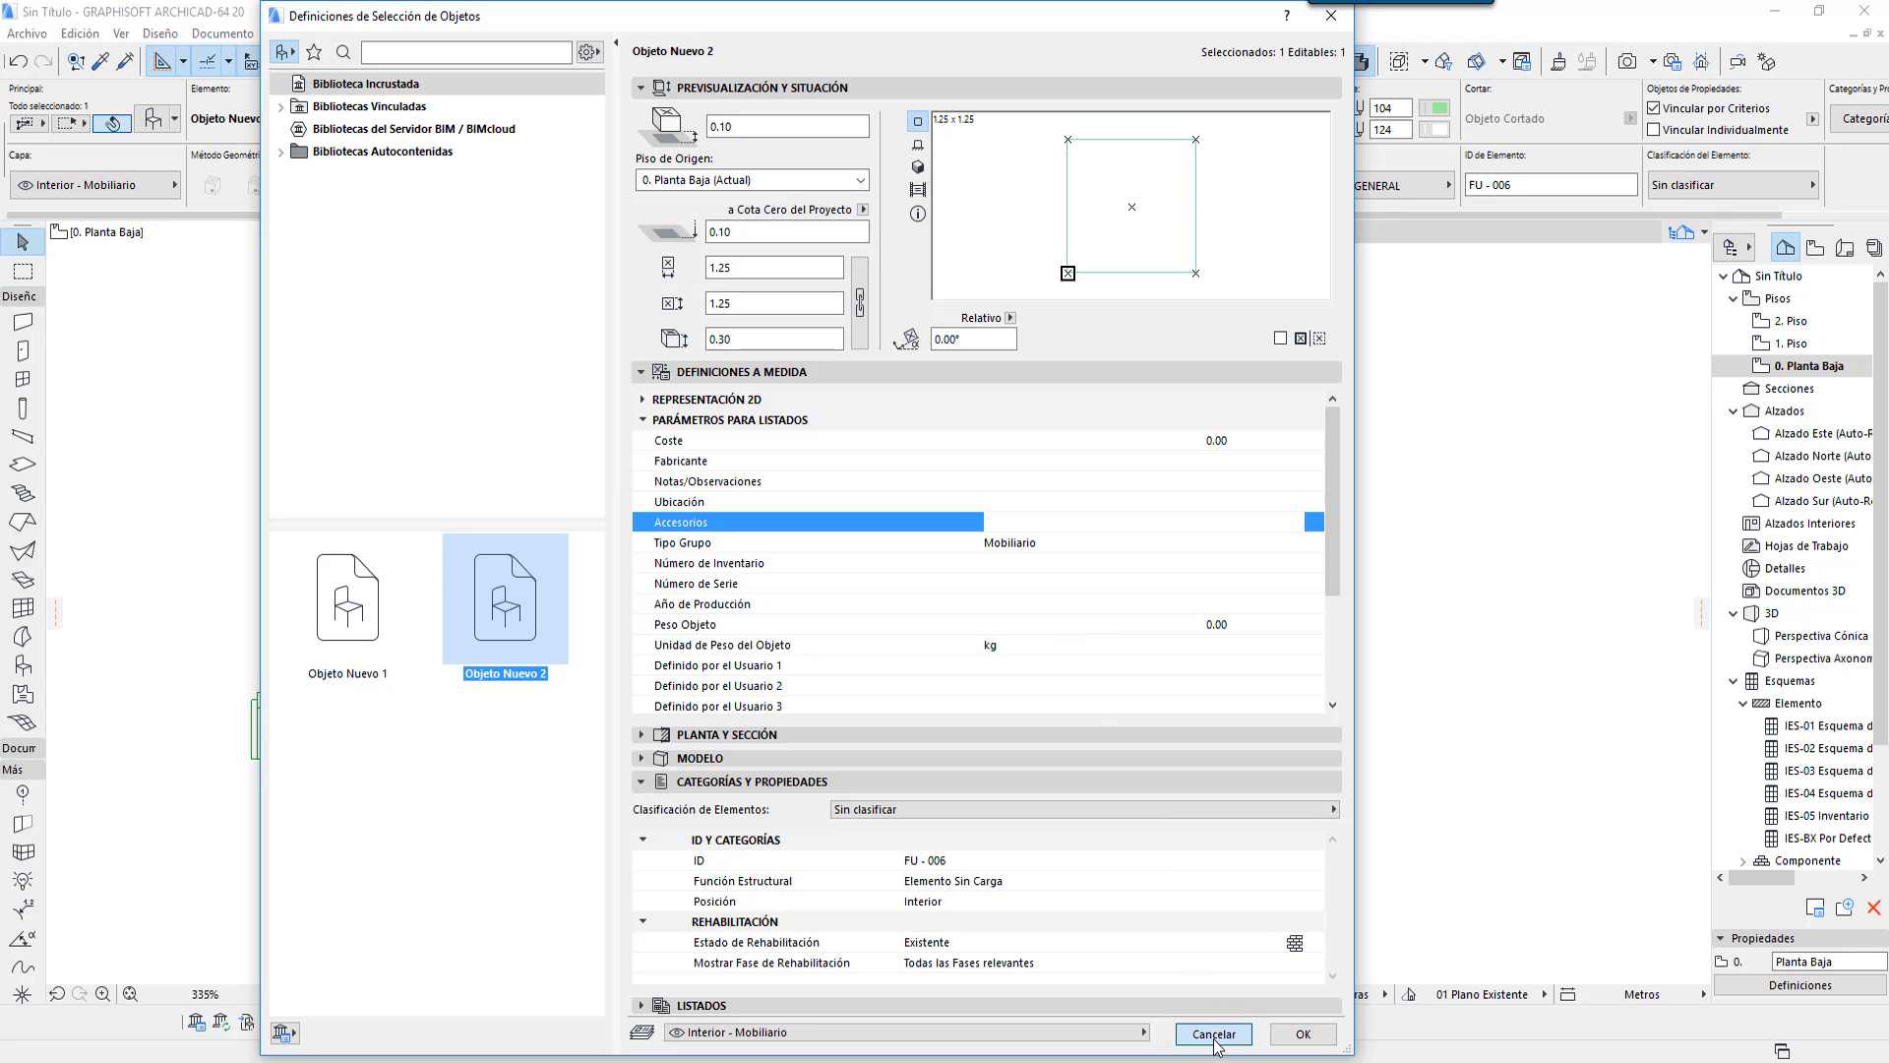
{"action": "left_click", "coordinate": [1088, 775]}
{"action": "scroll", "coordinate": [1116, 690], "scroll_direction": "down", "scroll_amount": 2}
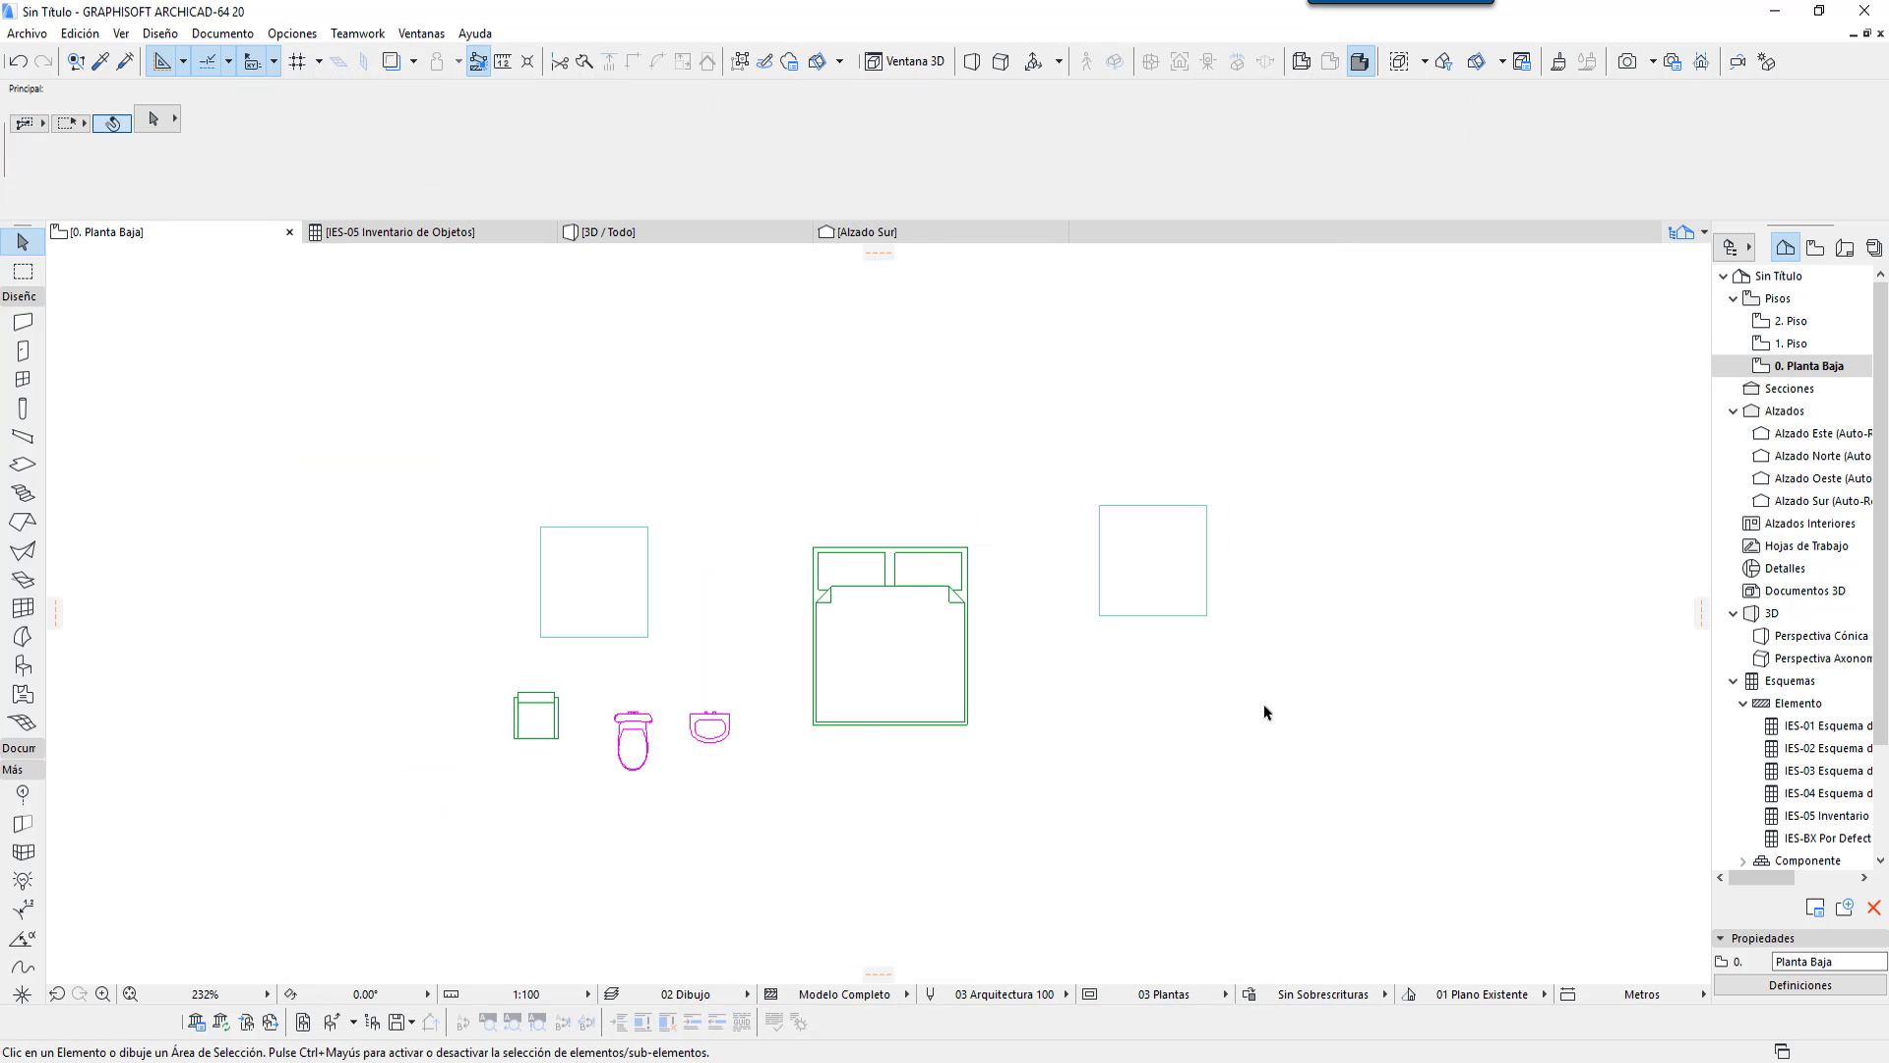
{"action": "middle_click_drag", "start_coordinate": [863, 774], "coordinate": [906, 742]}
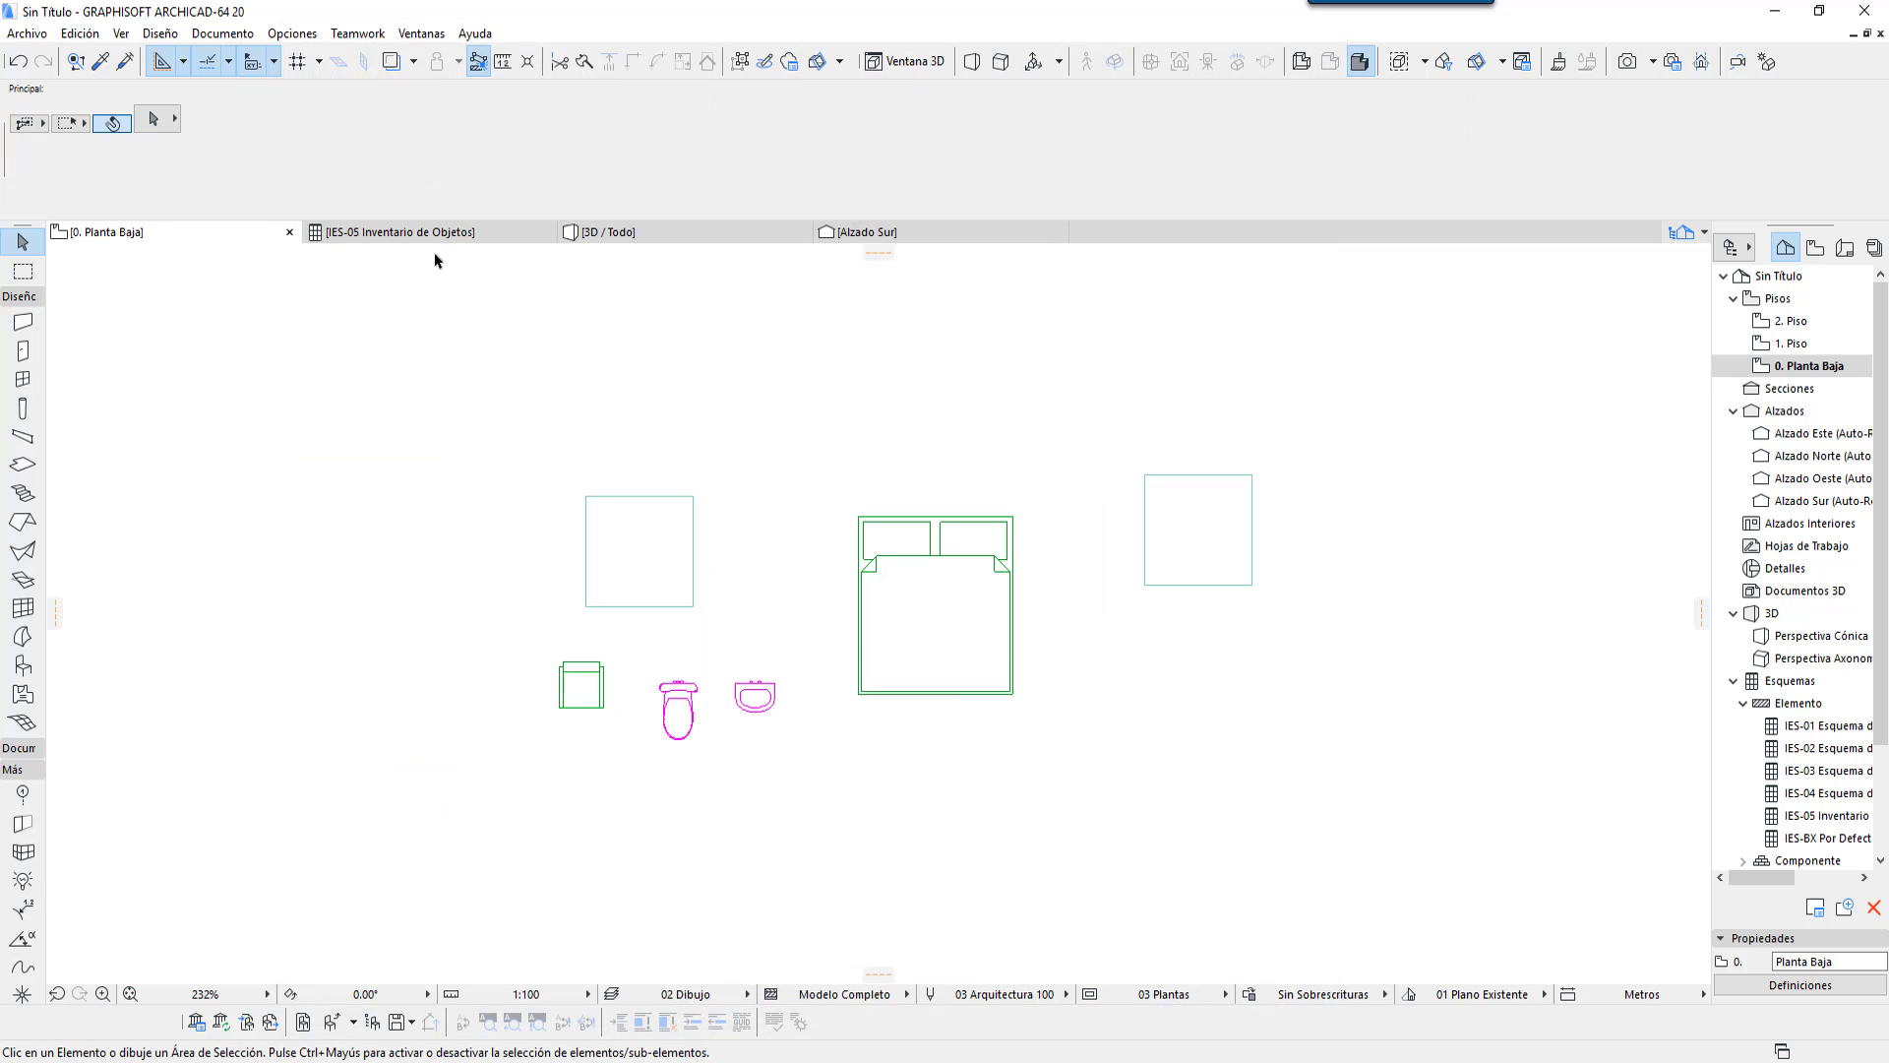
Step: Look over the IES-05 Inventario de Objetos schedule and close it, returning to the ground floor plan
{"action": "left_click", "coordinate": [377, 234]}
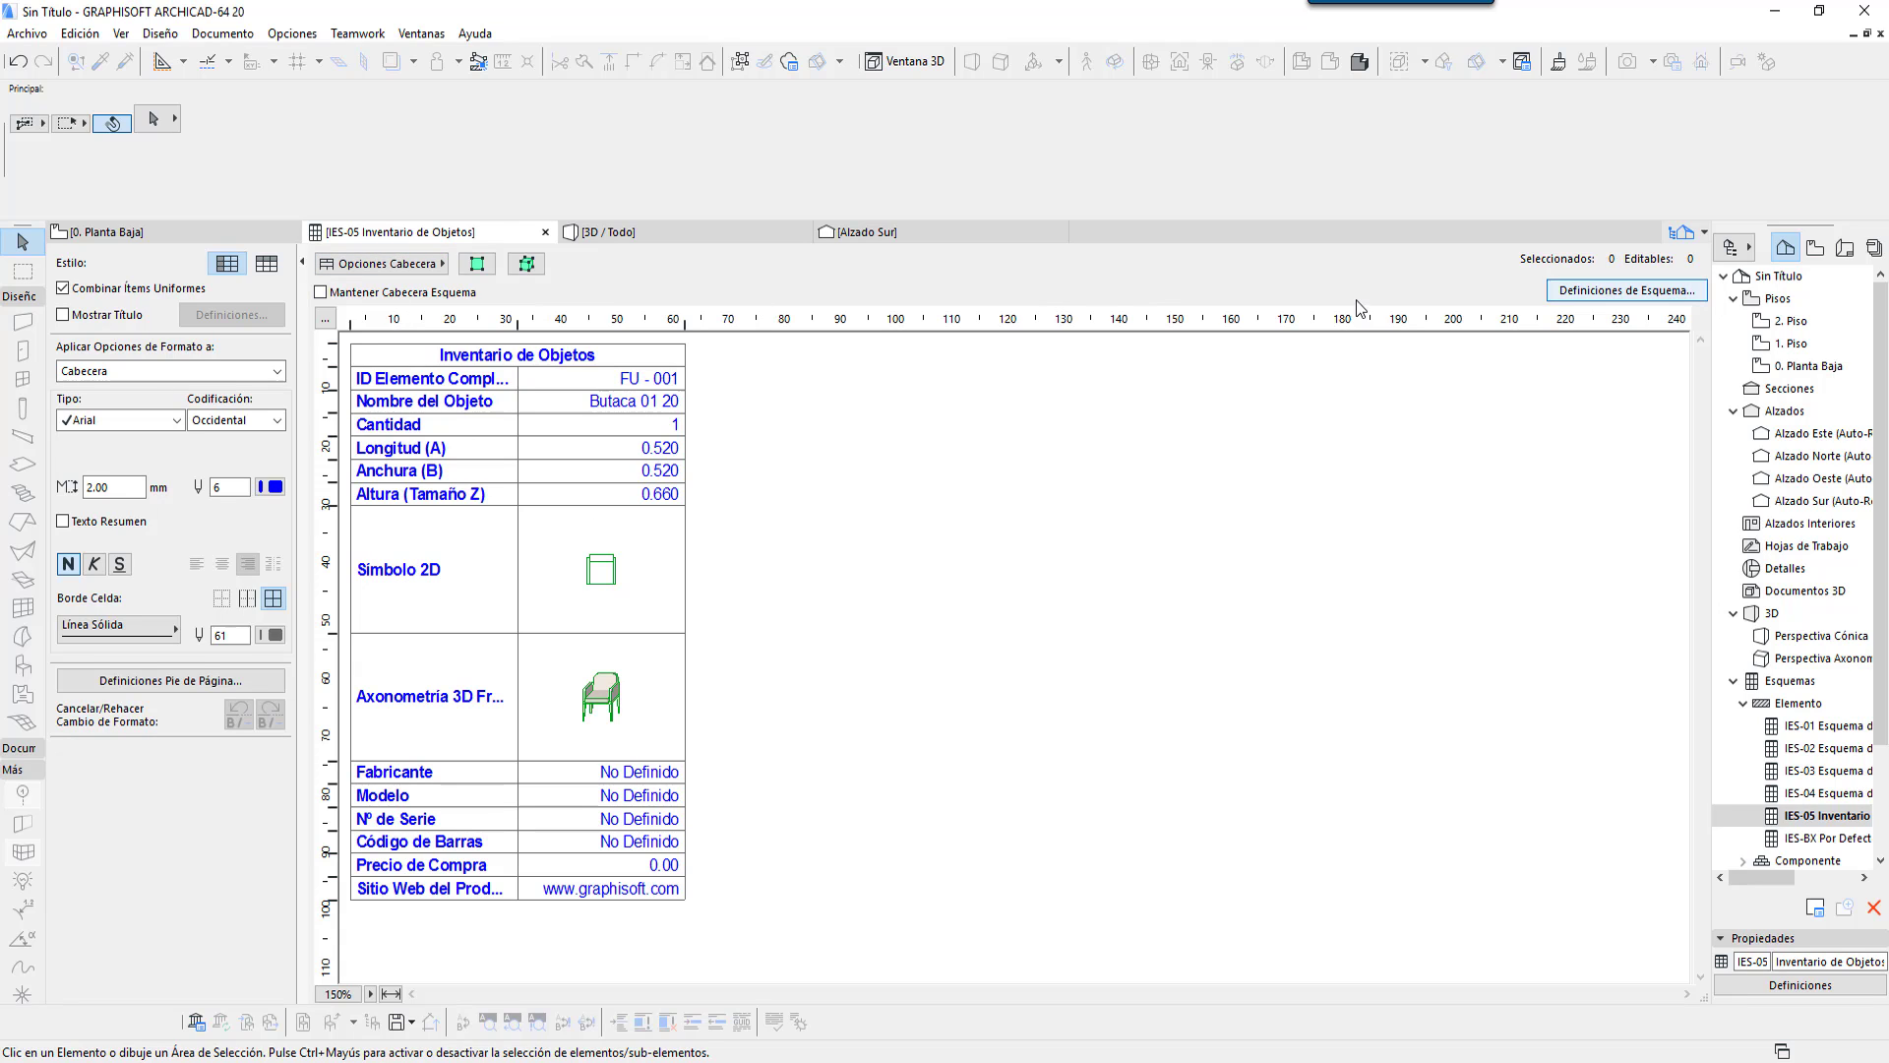
{"action": "left_click", "coordinate": [545, 231]}
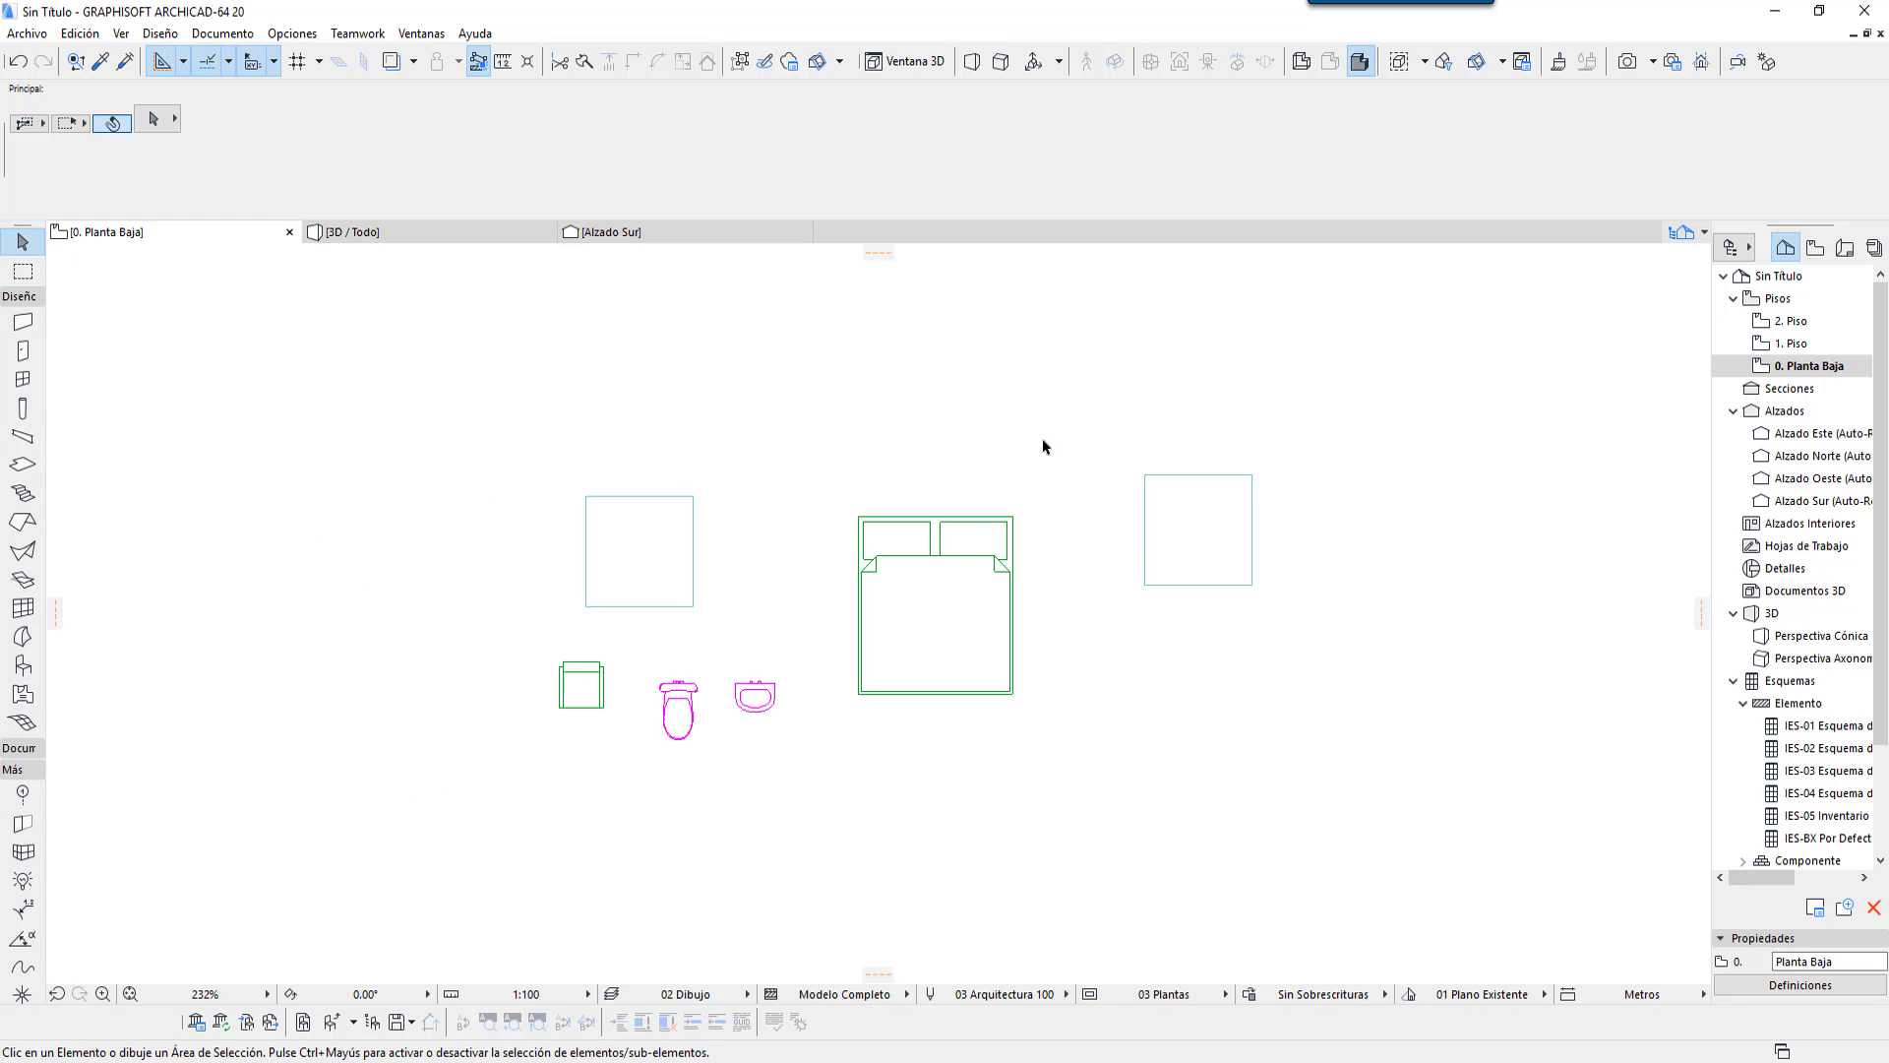
{"action": "middle_click_drag", "start_coordinate": [983, 727], "coordinate": [884, 722]}
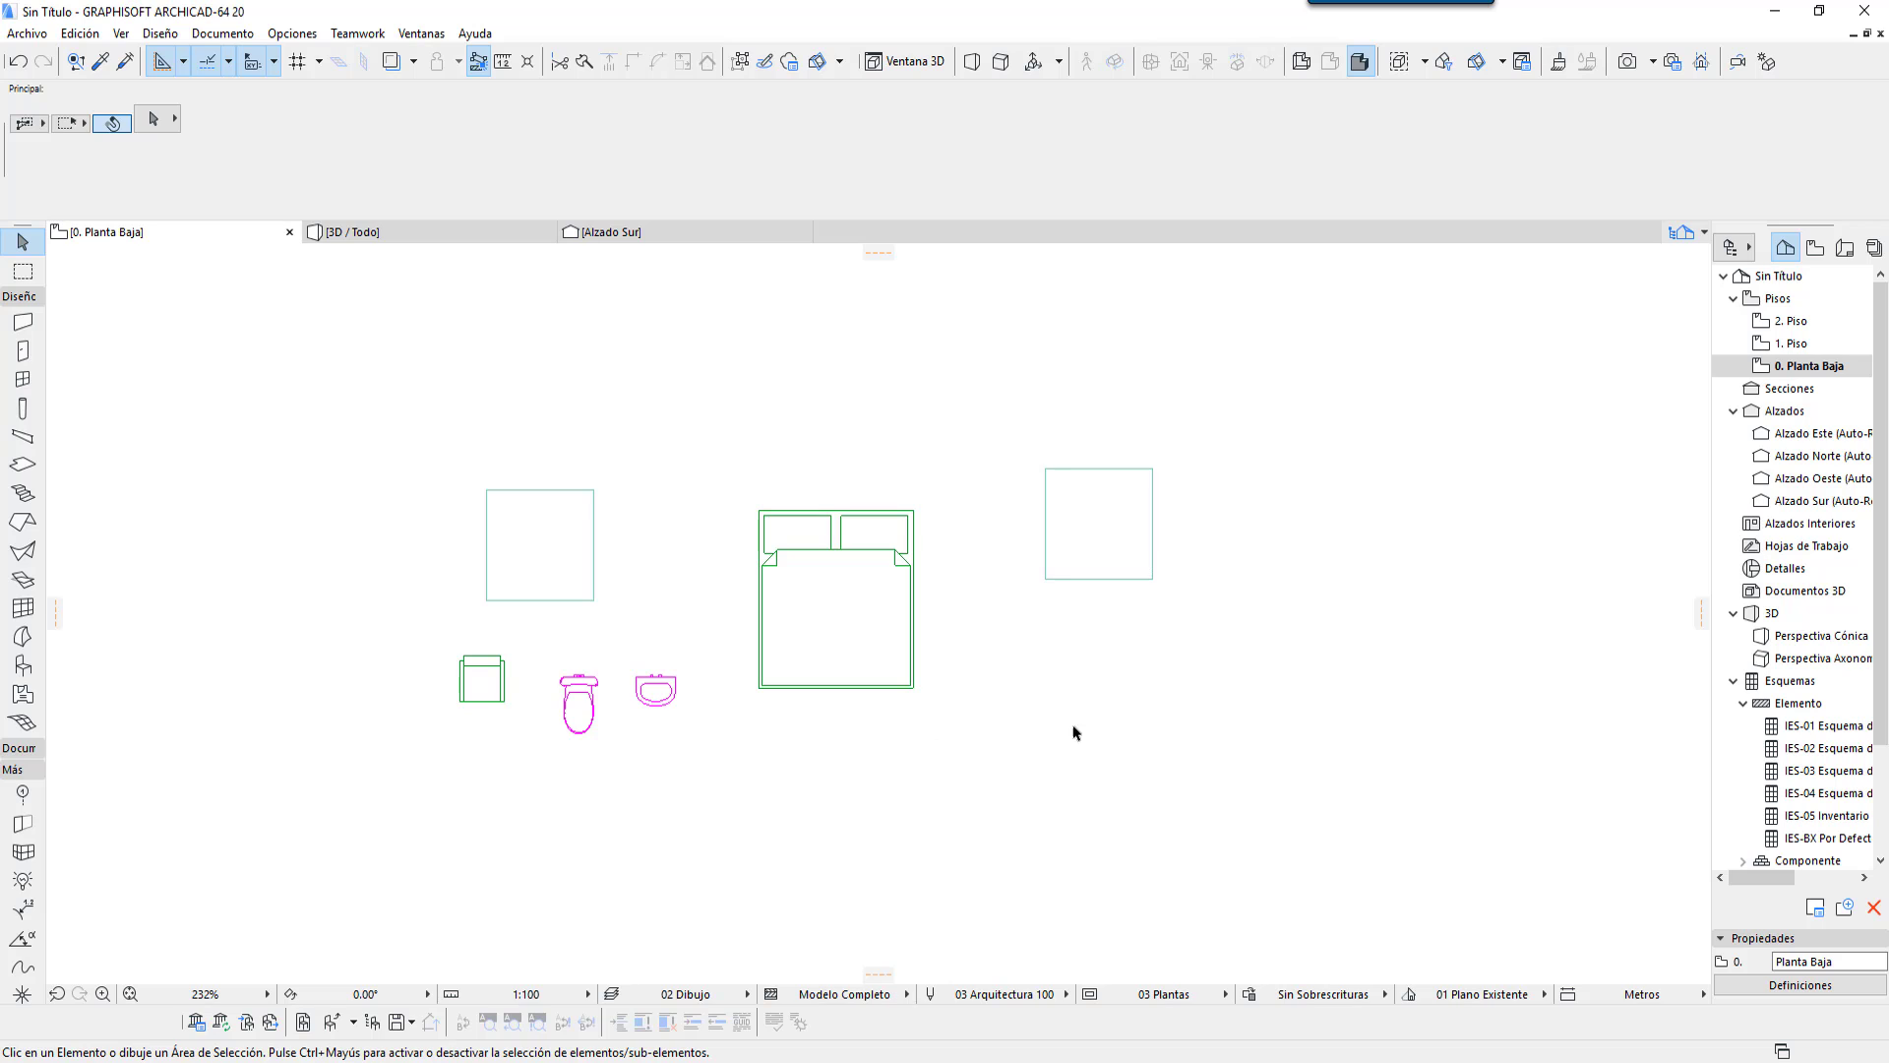
Step: Widen the docked Navigator palette so that more of the schedule names can be read
{"action": "left_click", "coordinate": [1721, 658]}
{"action": "left_click_drag", "start_coordinate": [1713, 662], "coordinate": [1668, 658]}
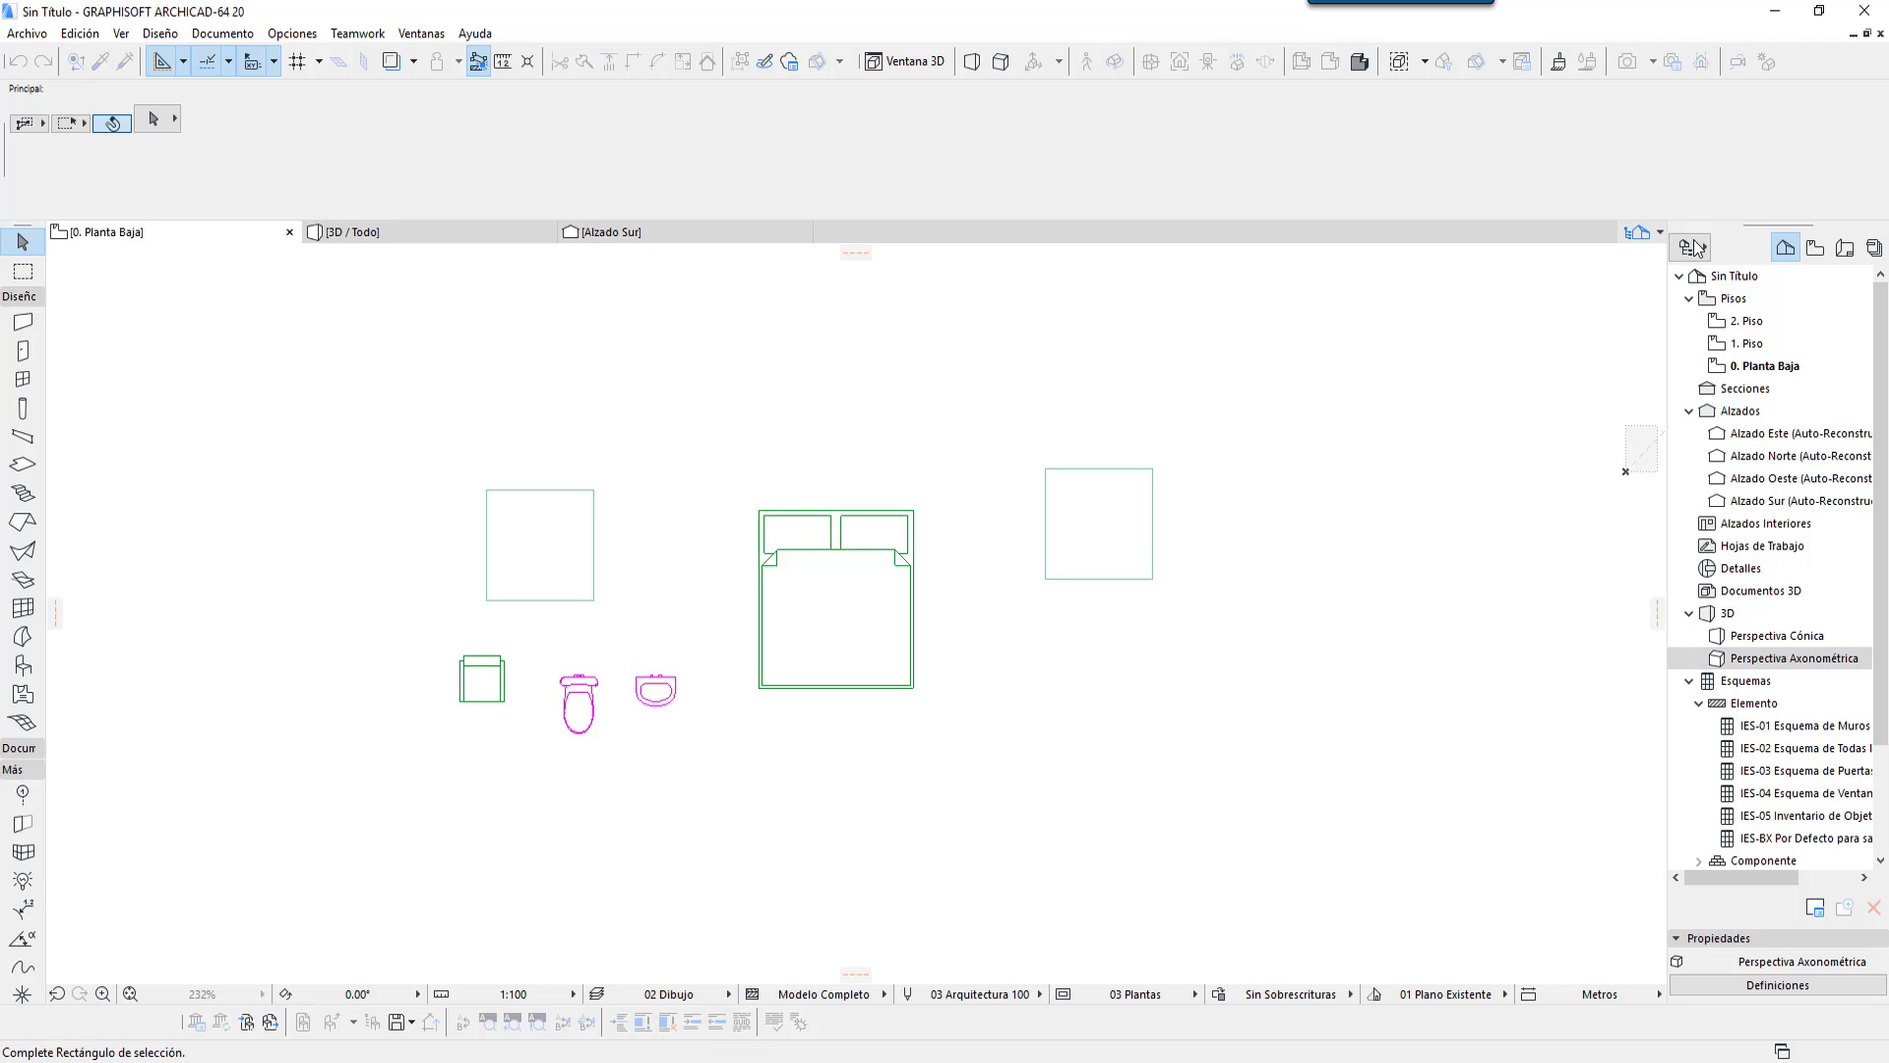
{"action": "key", "text": "Escape"}
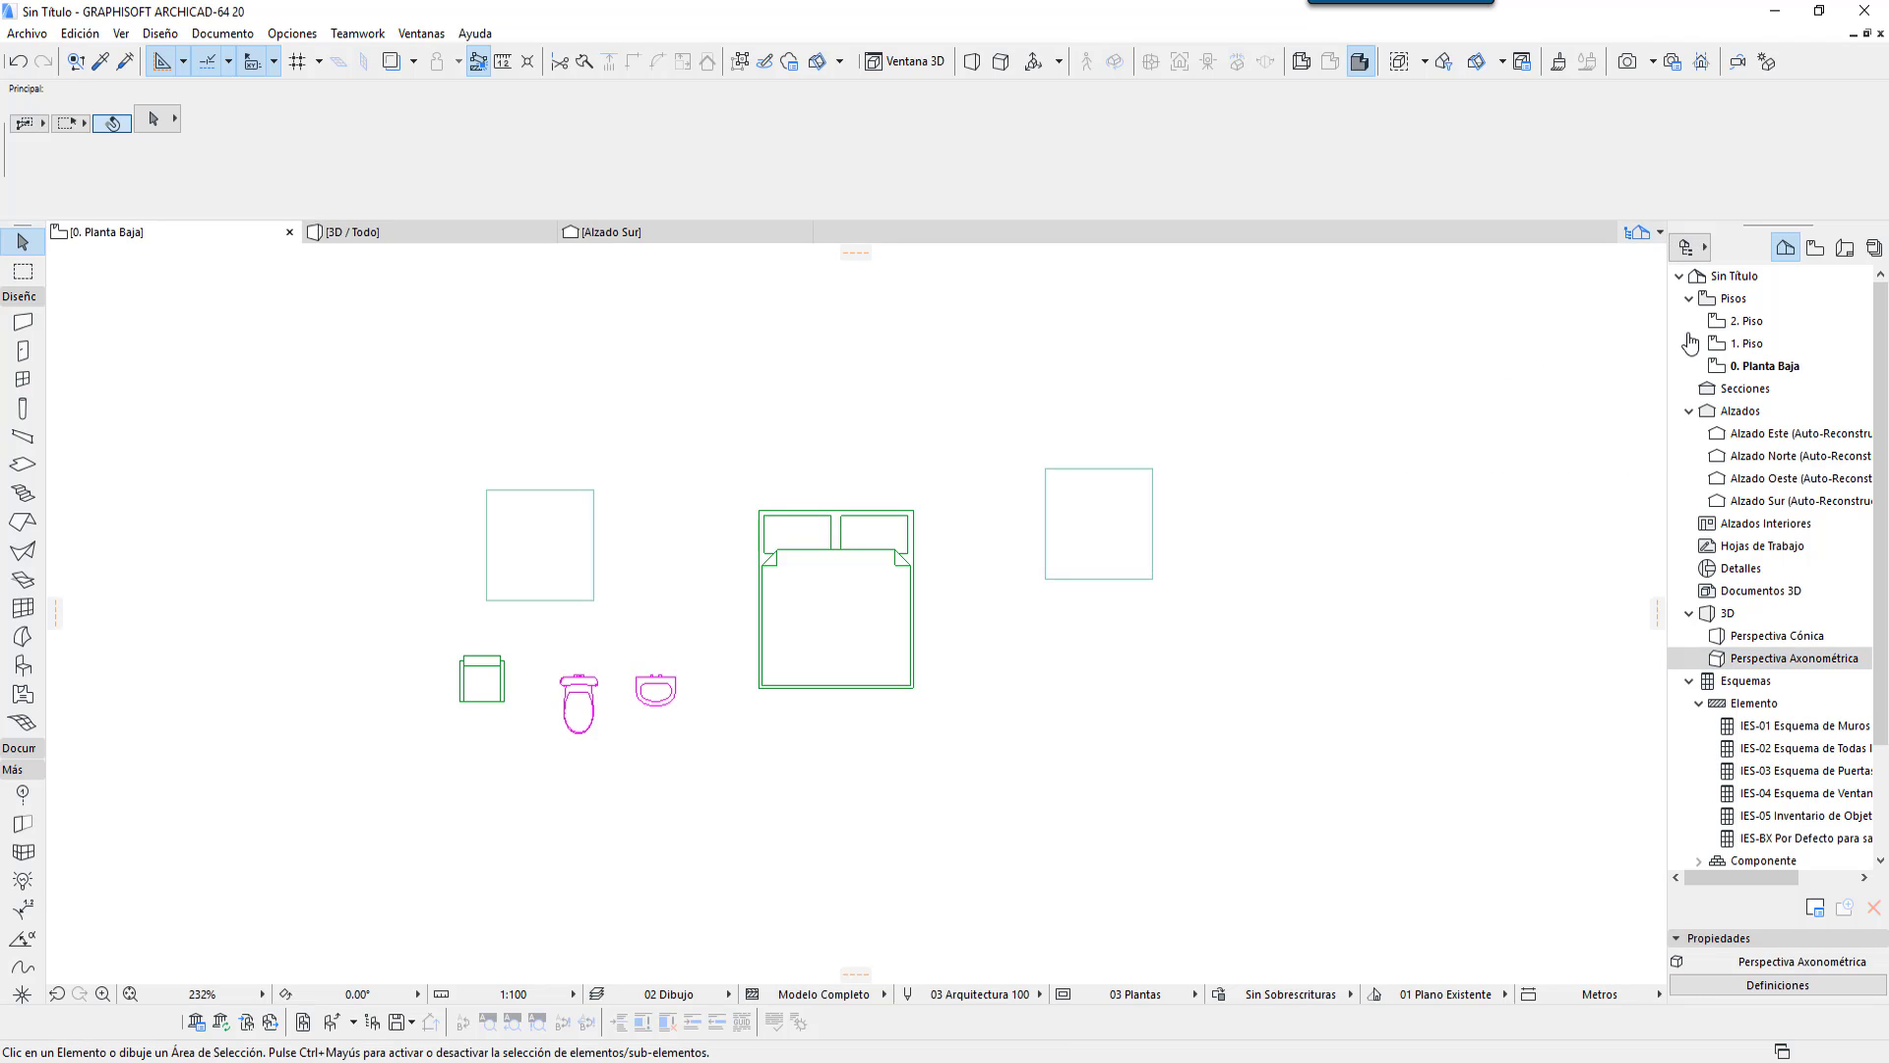
Step: Hide the docked Navigator palette and show it again by means of the pop-up Navigator
{"action": "left_click", "coordinate": [1659, 233]}
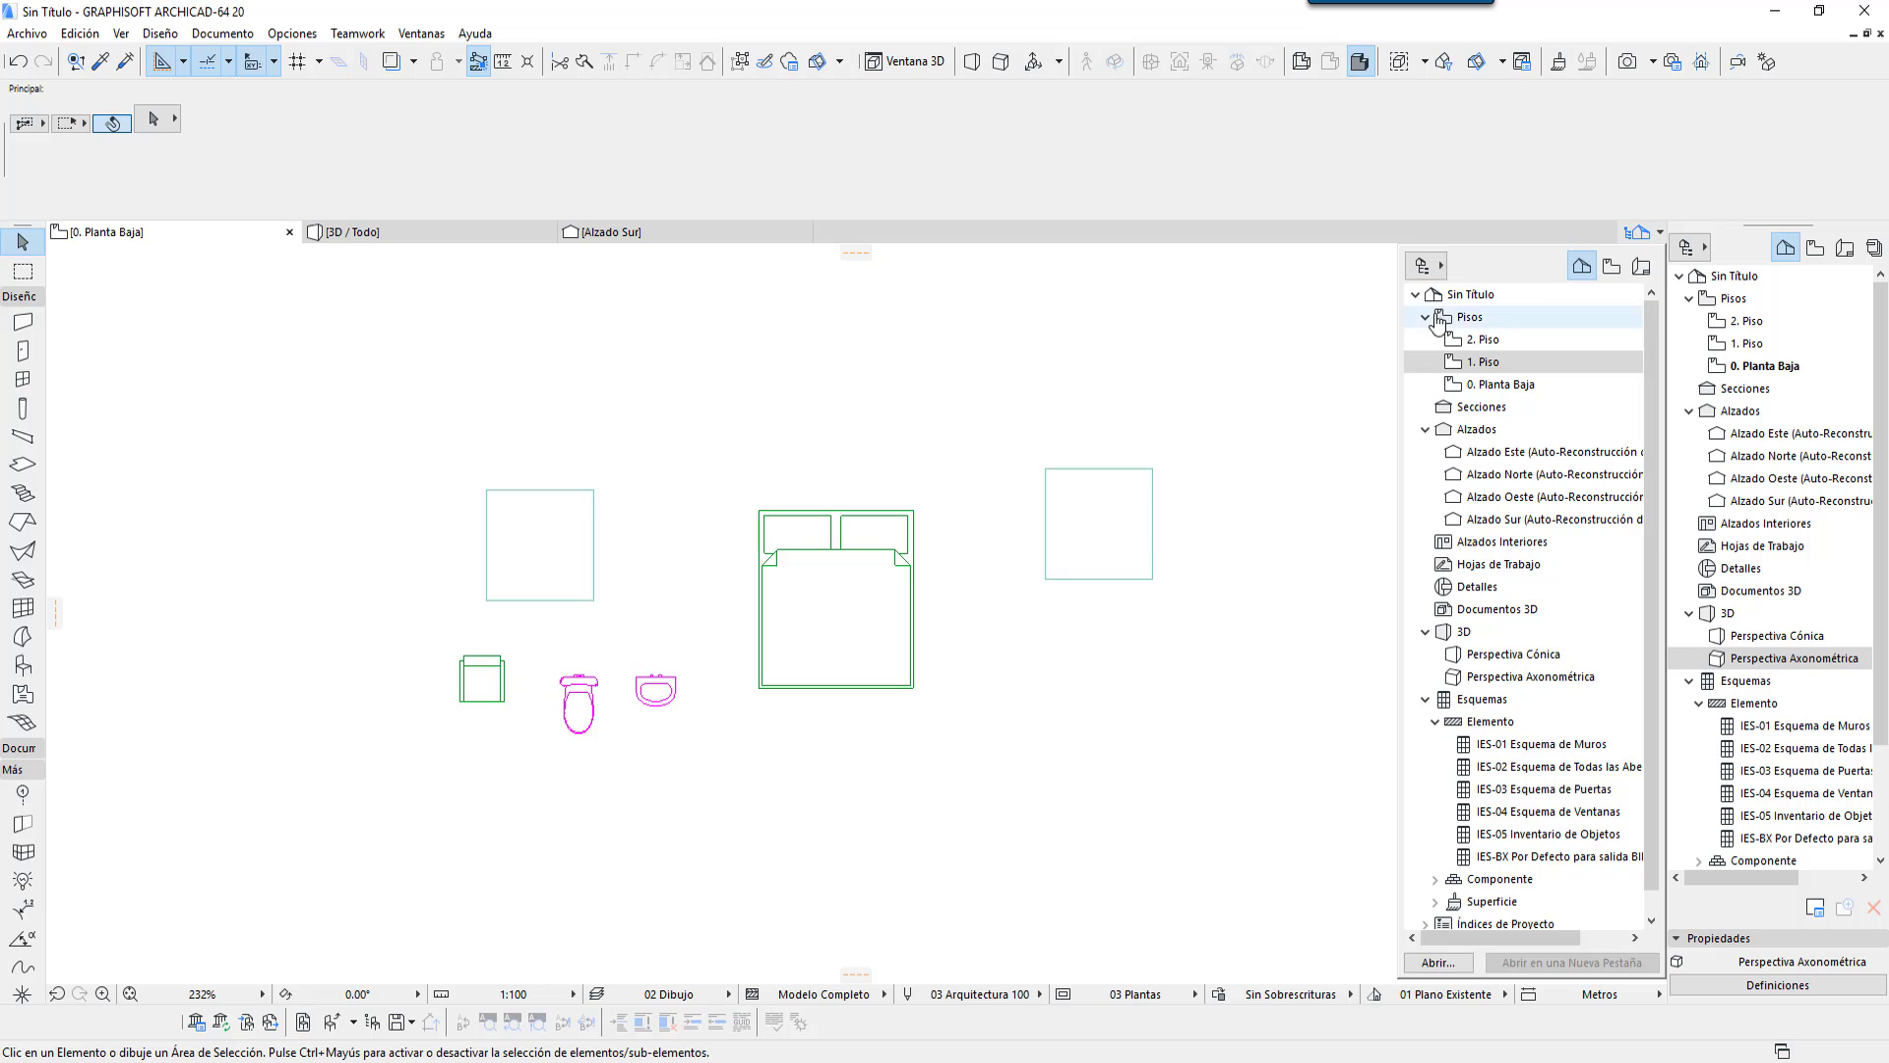
{"action": "left_click", "coordinate": [1427, 264]}
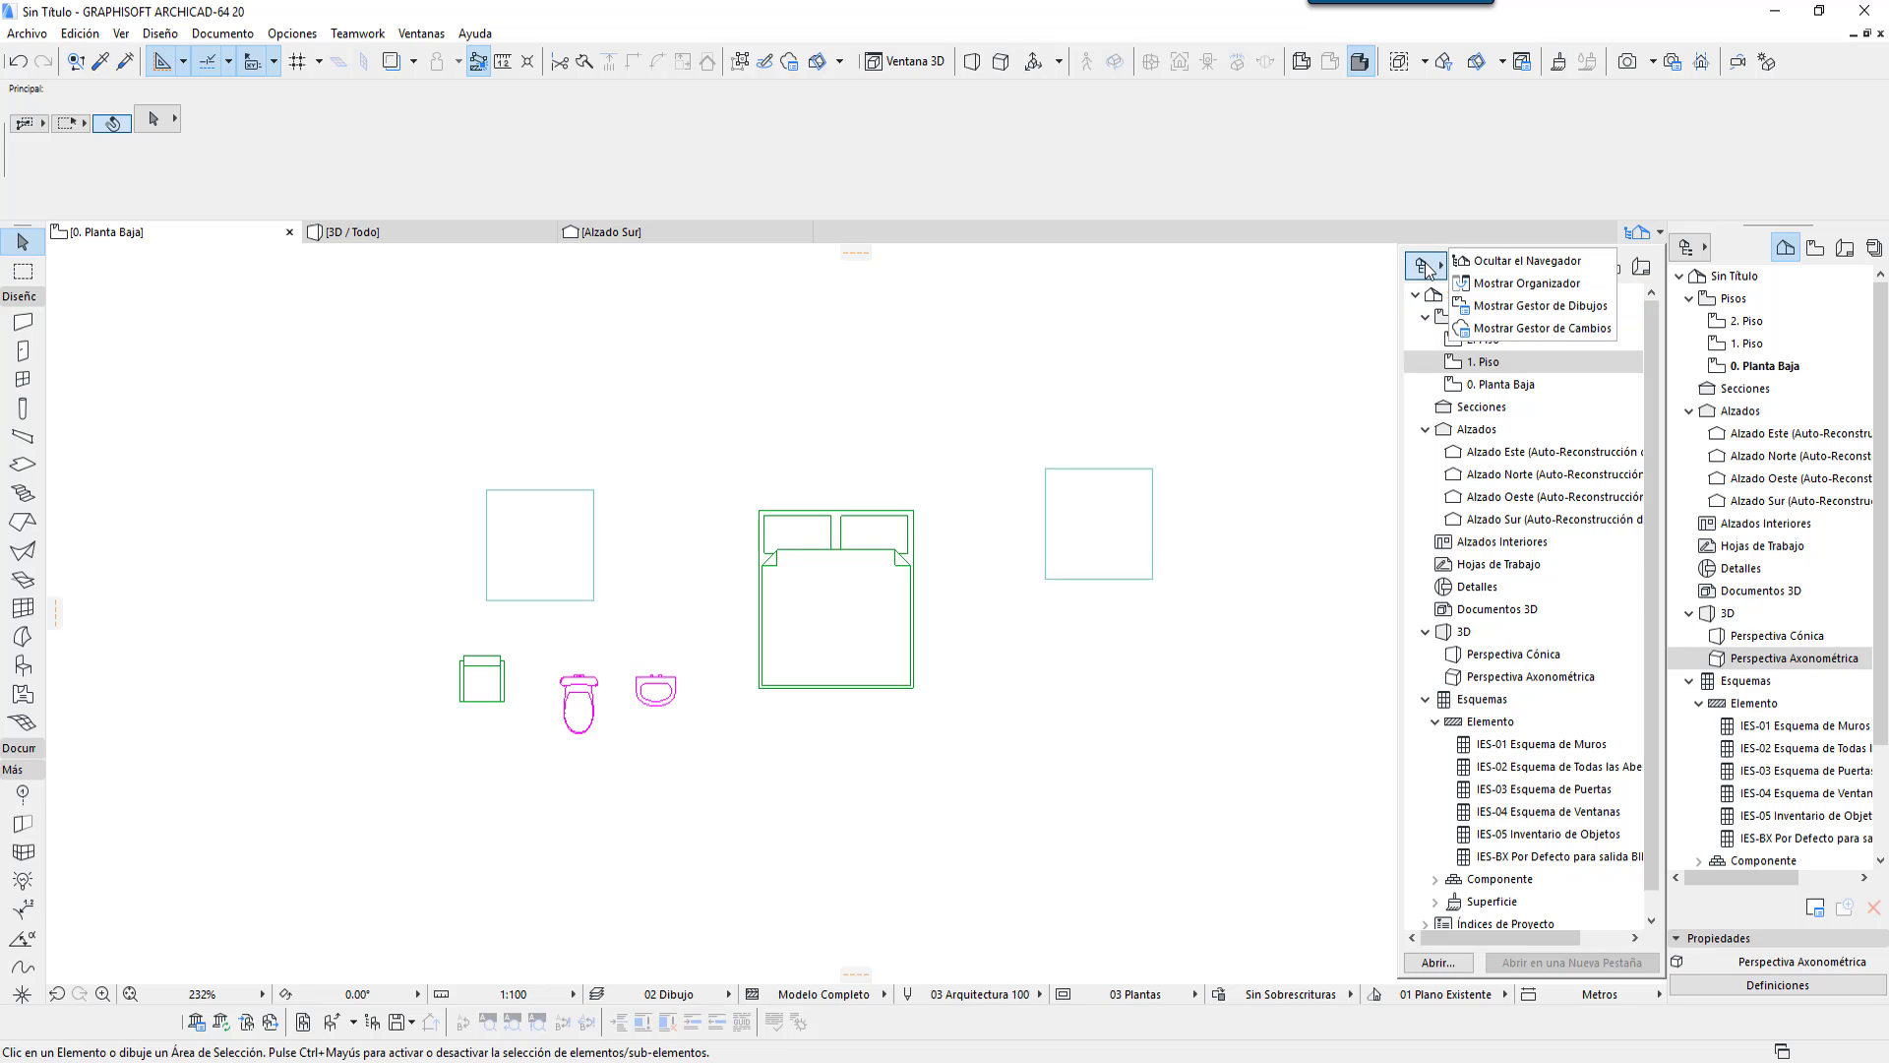
{"action": "left_click", "coordinate": [1528, 263]}
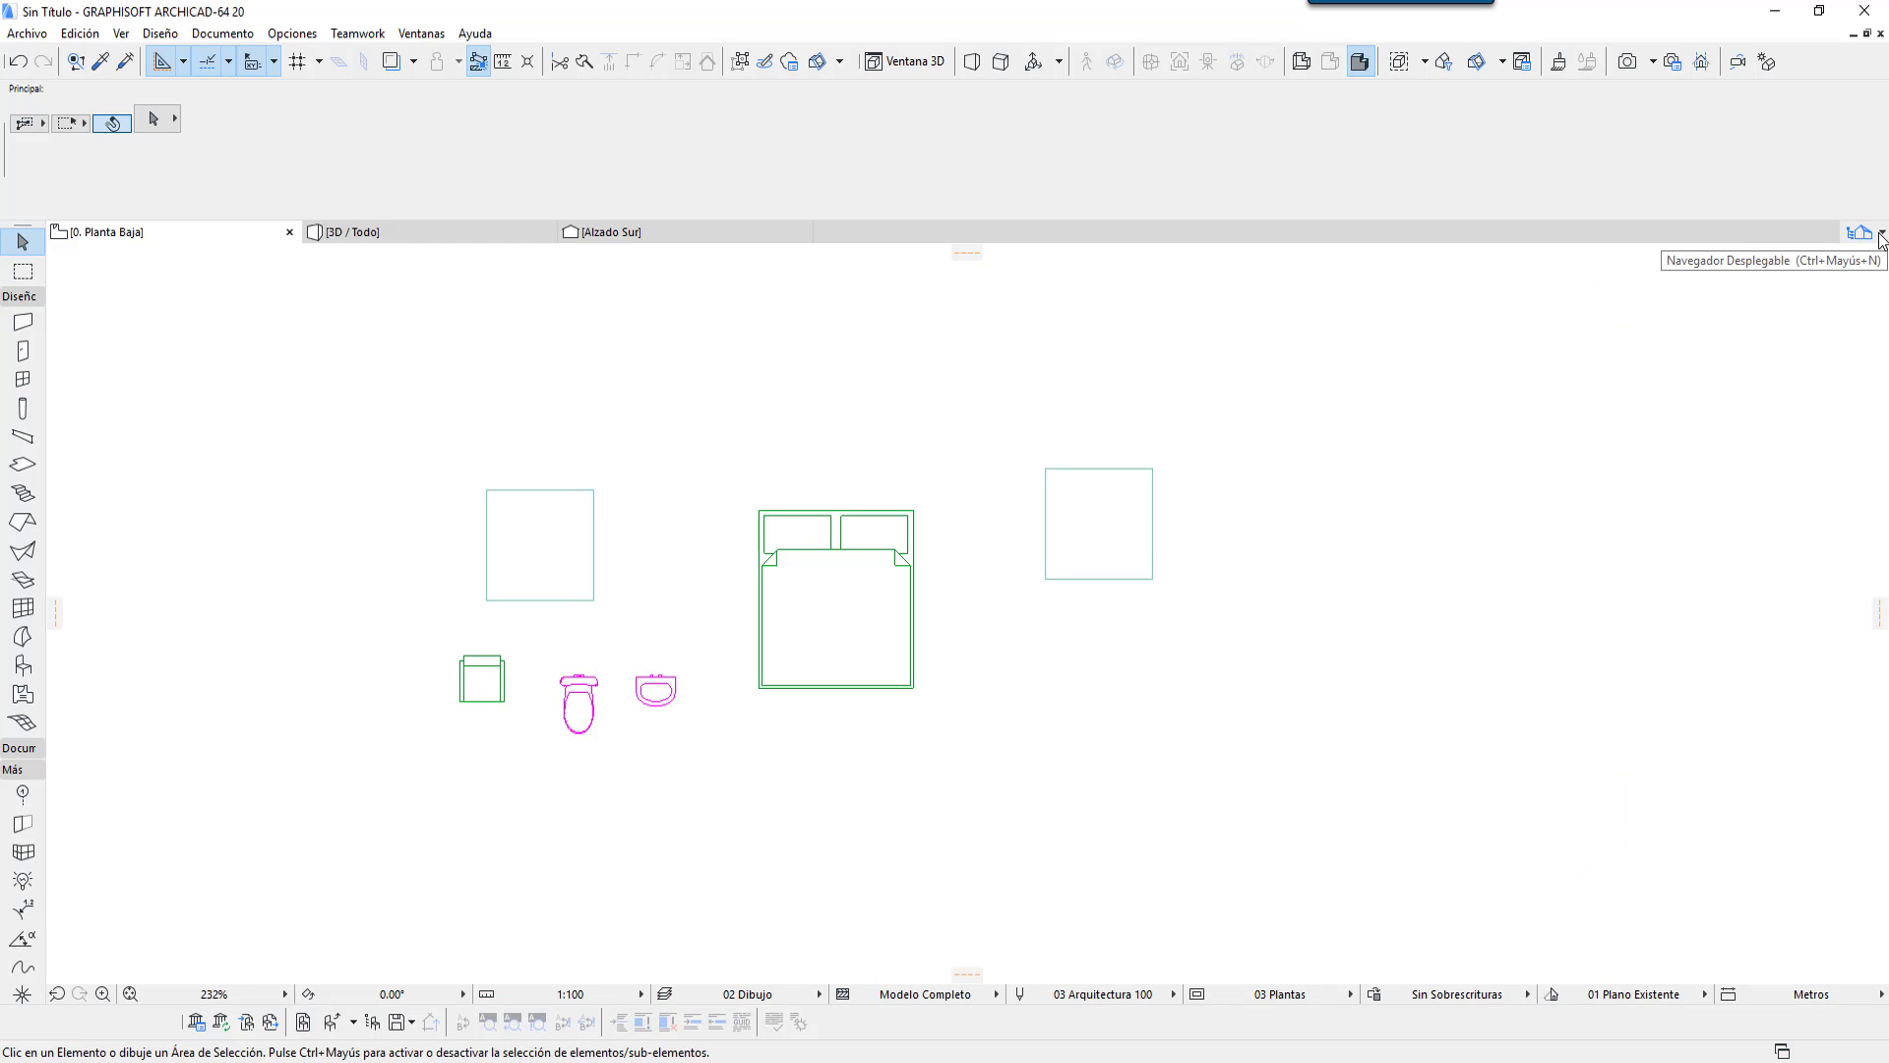
{"action": "left_click", "coordinate": [1880, 235]}
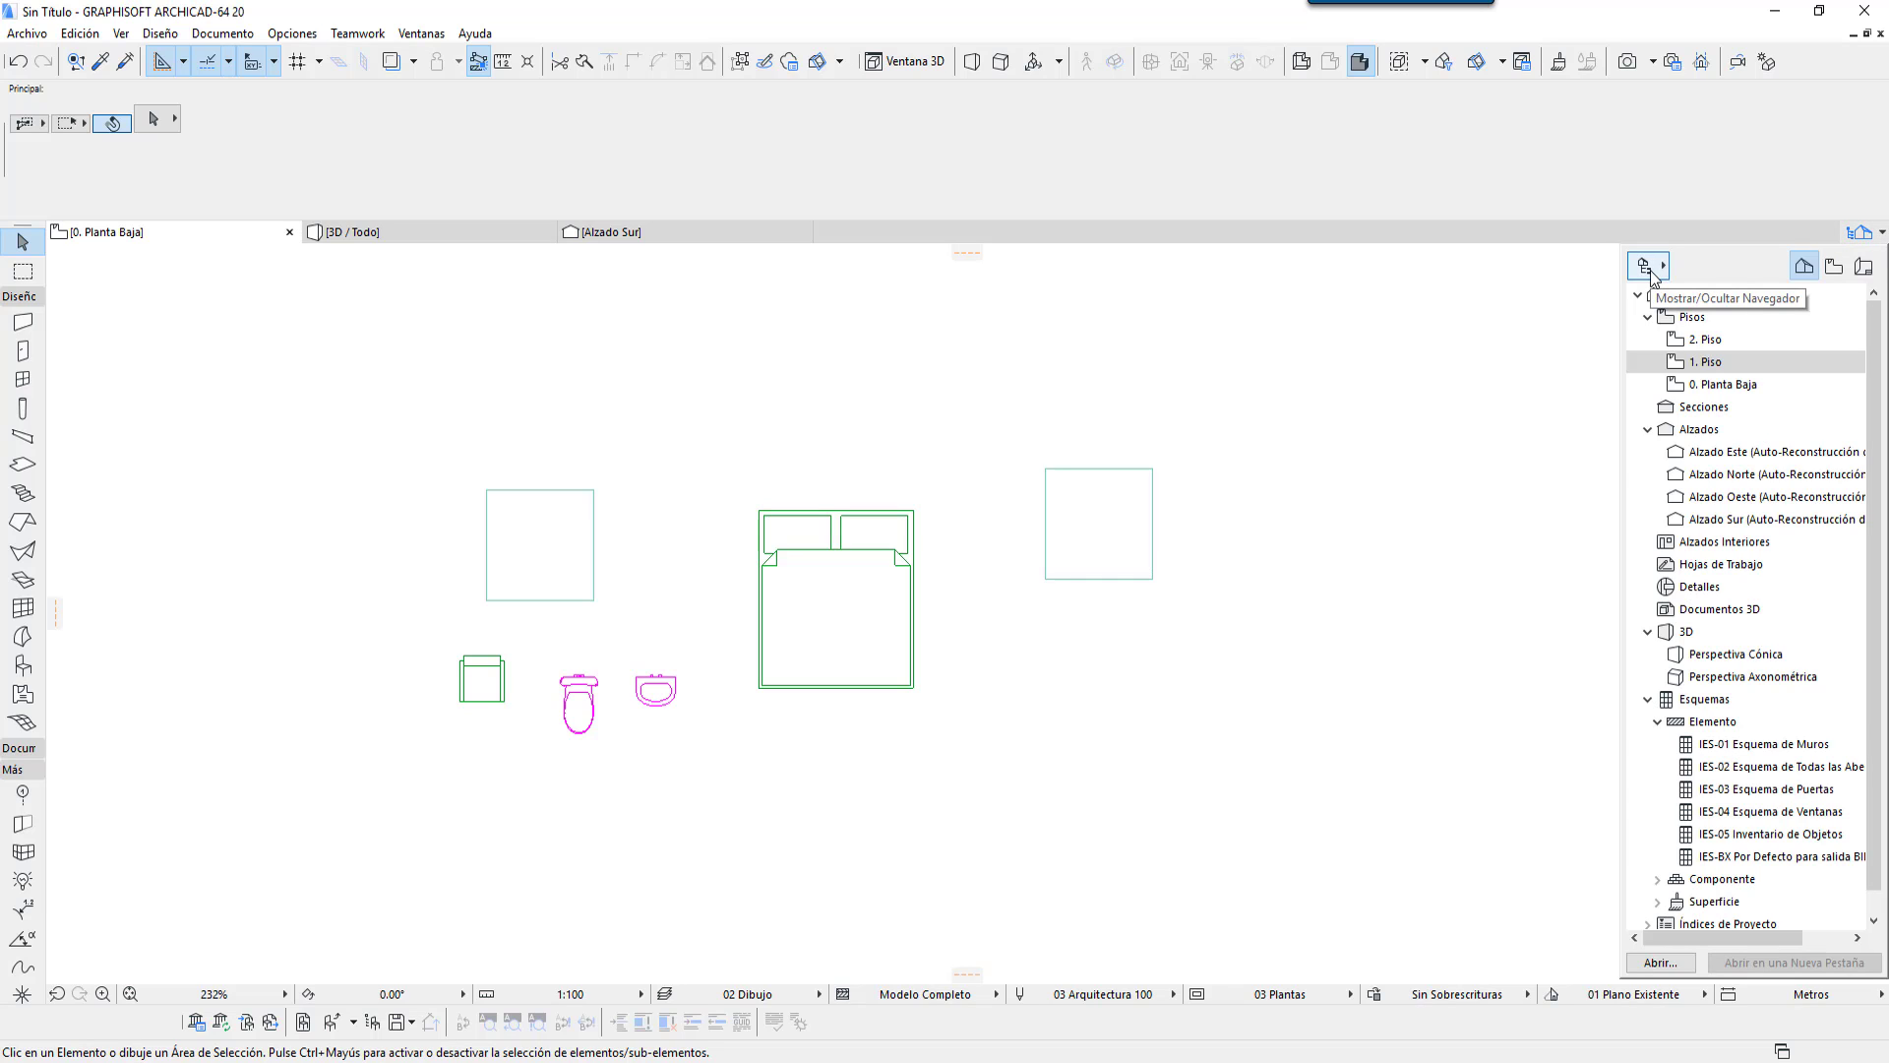
{"action": "left_click", "coordinate": [1653, 276]}
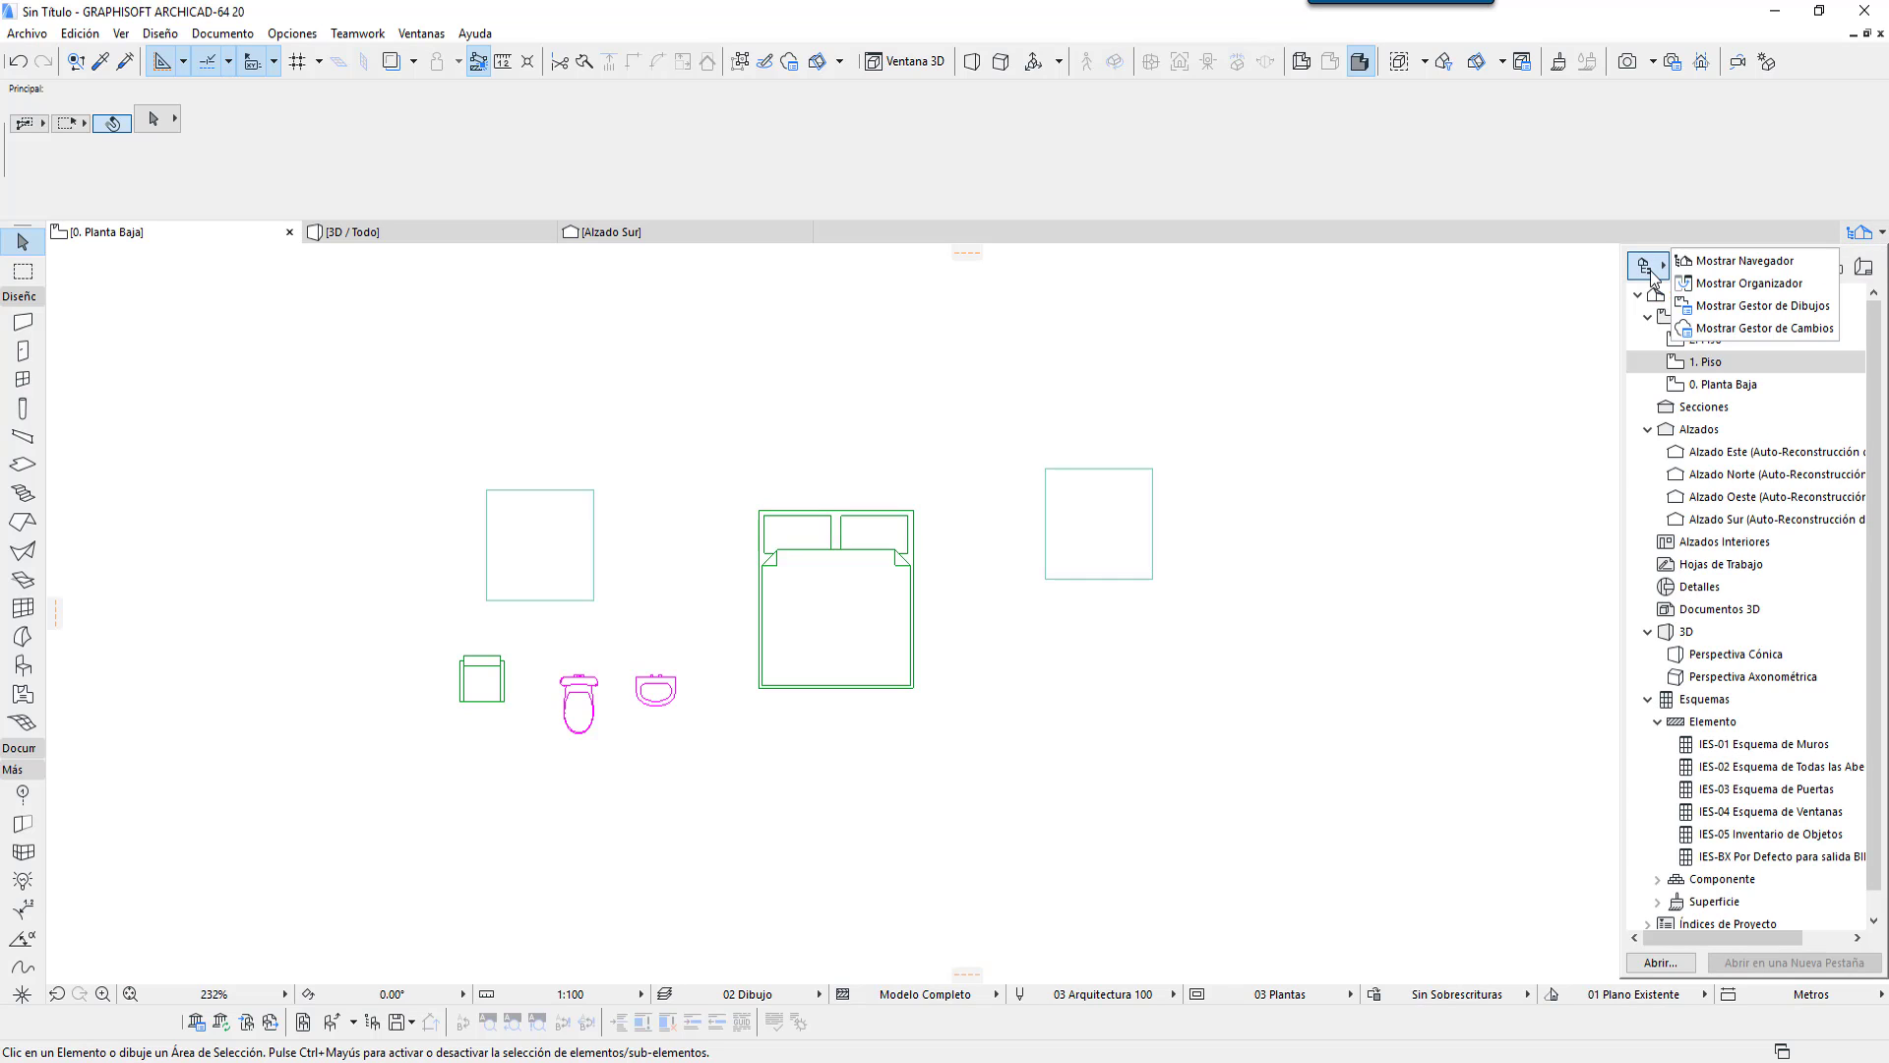
{"action": "left_click", "coordinate": [1704, 271]}
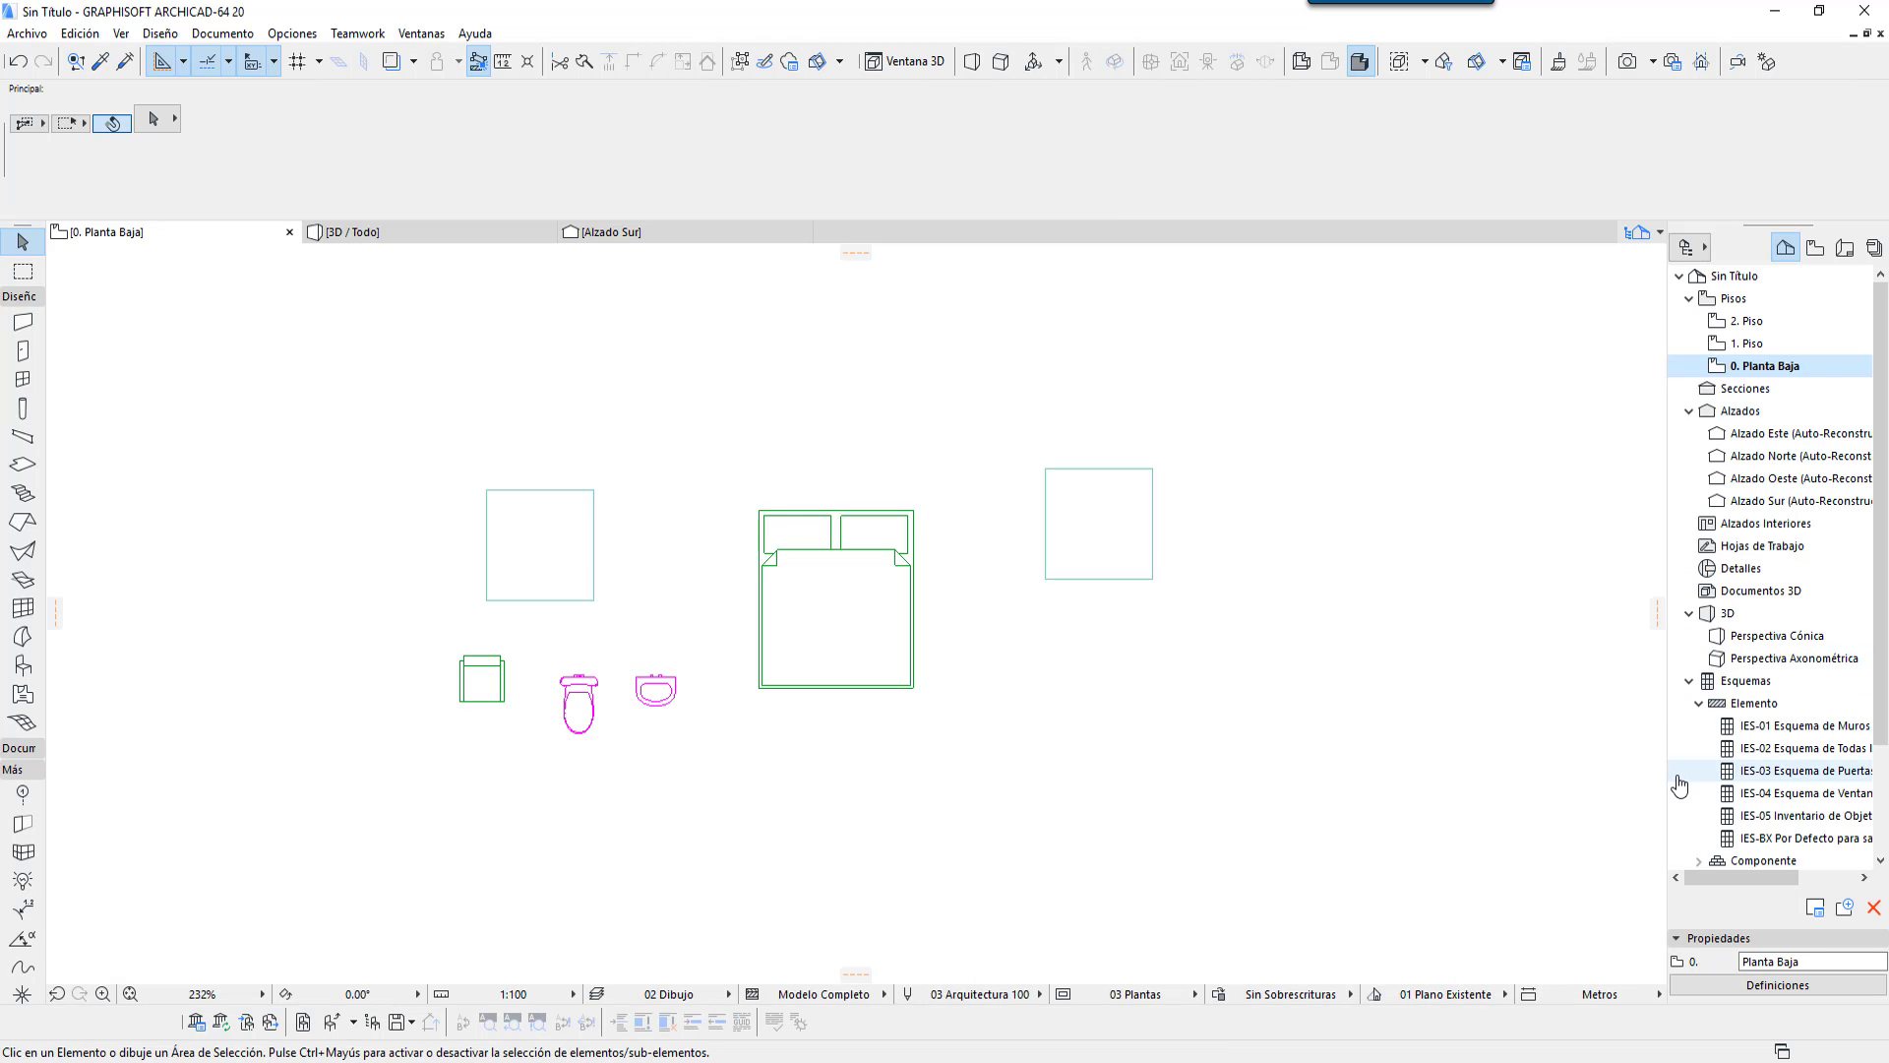
Step: Collapse the Pisos, Alzados and 3D branches of the project map and open the IES-05 Inventario de Objetos schedule
{"action": "left_click", "coordinate": [1680, 276]}
{"action": "left_click", "coordinate": [1680, 277]}
{"action": "left_click", "coordinate": [1688, 298]}
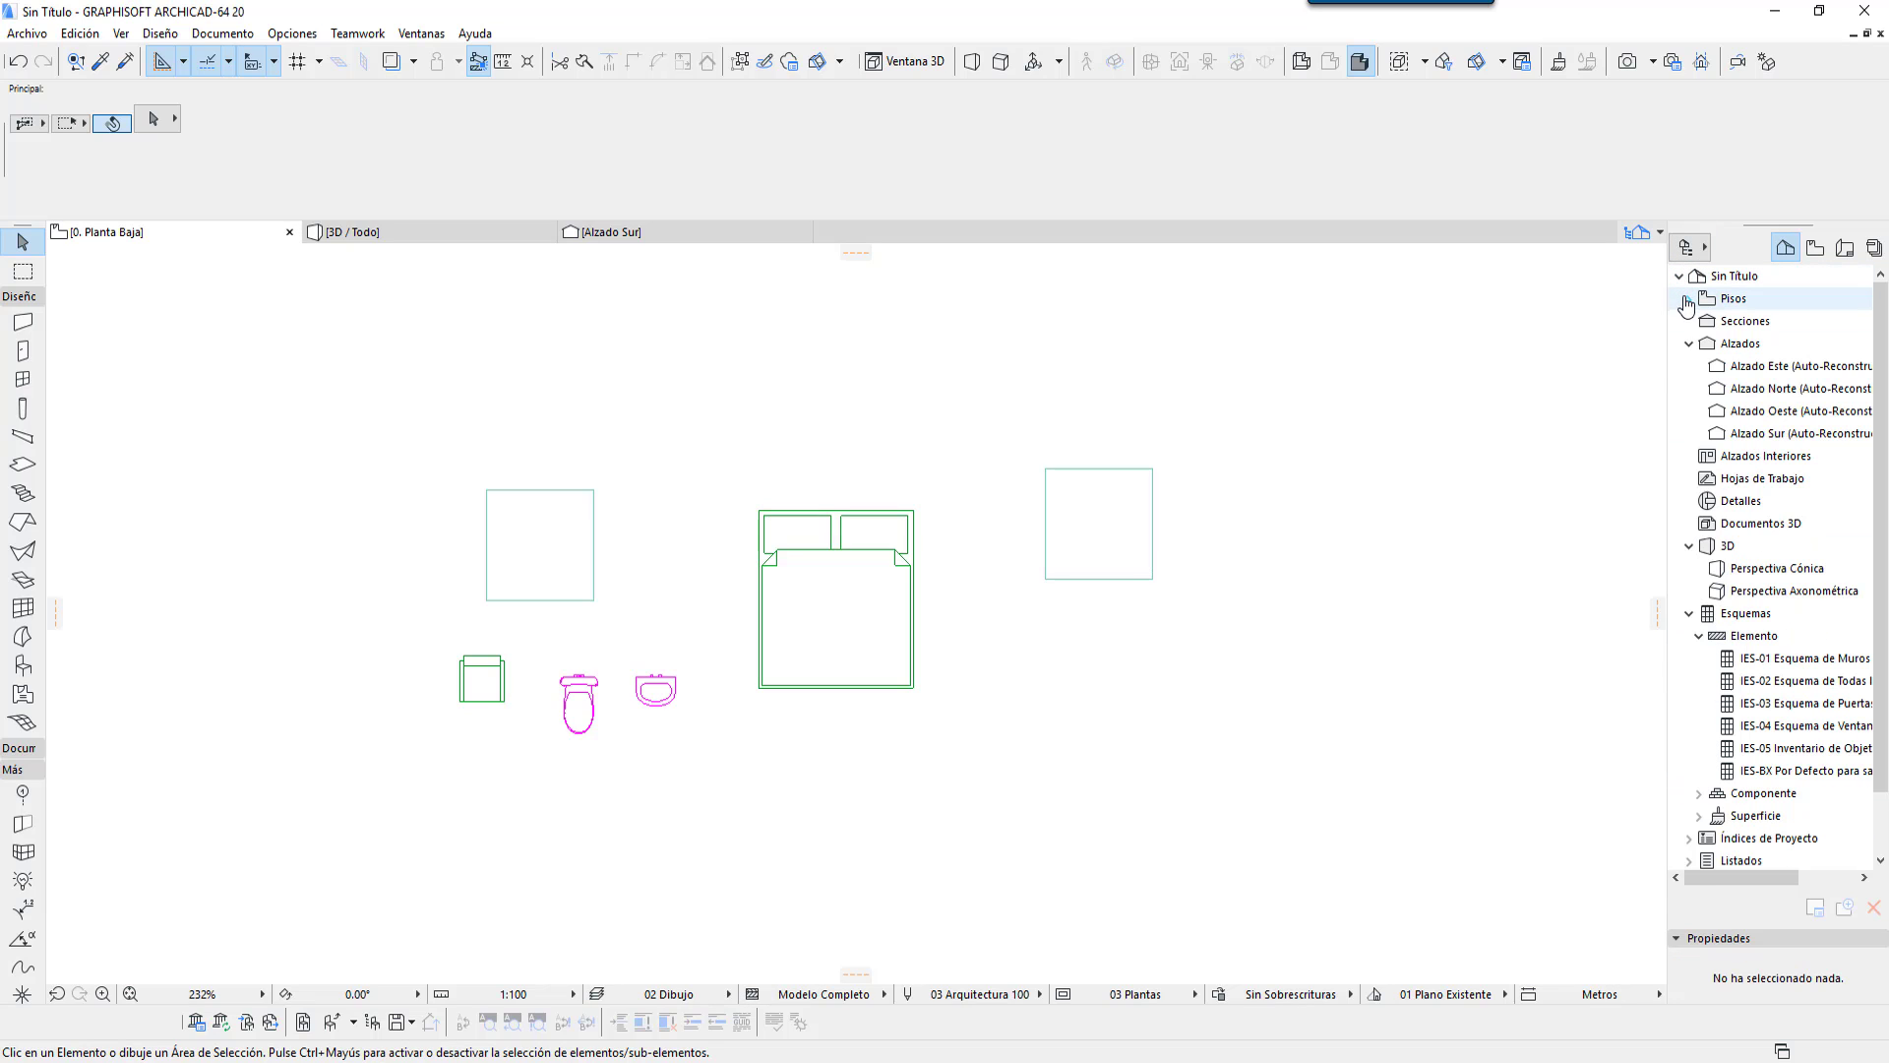
{"action": "left_click", "coordinate": [1690, 344]}
{"action": "left_click", "coordinate": [1689, 455]}
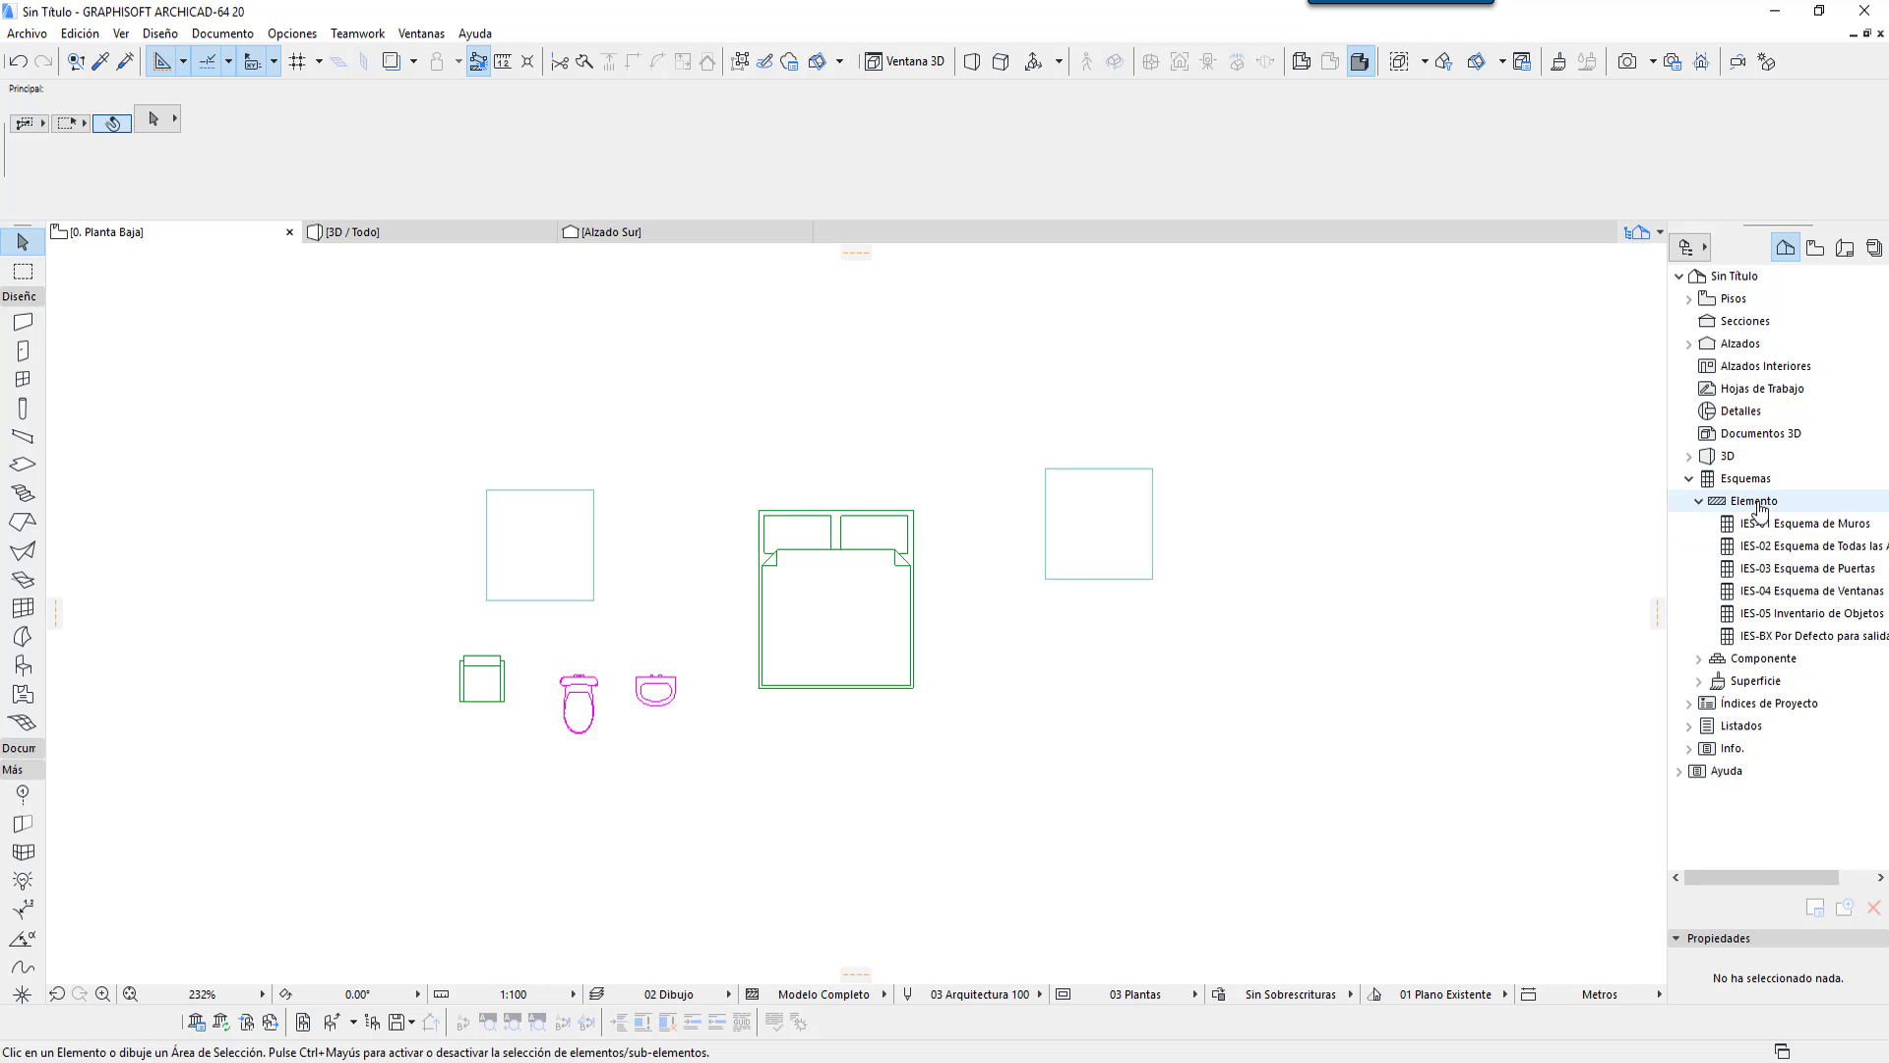
{"action": "left_click", "coordinate": [1779, 622]}
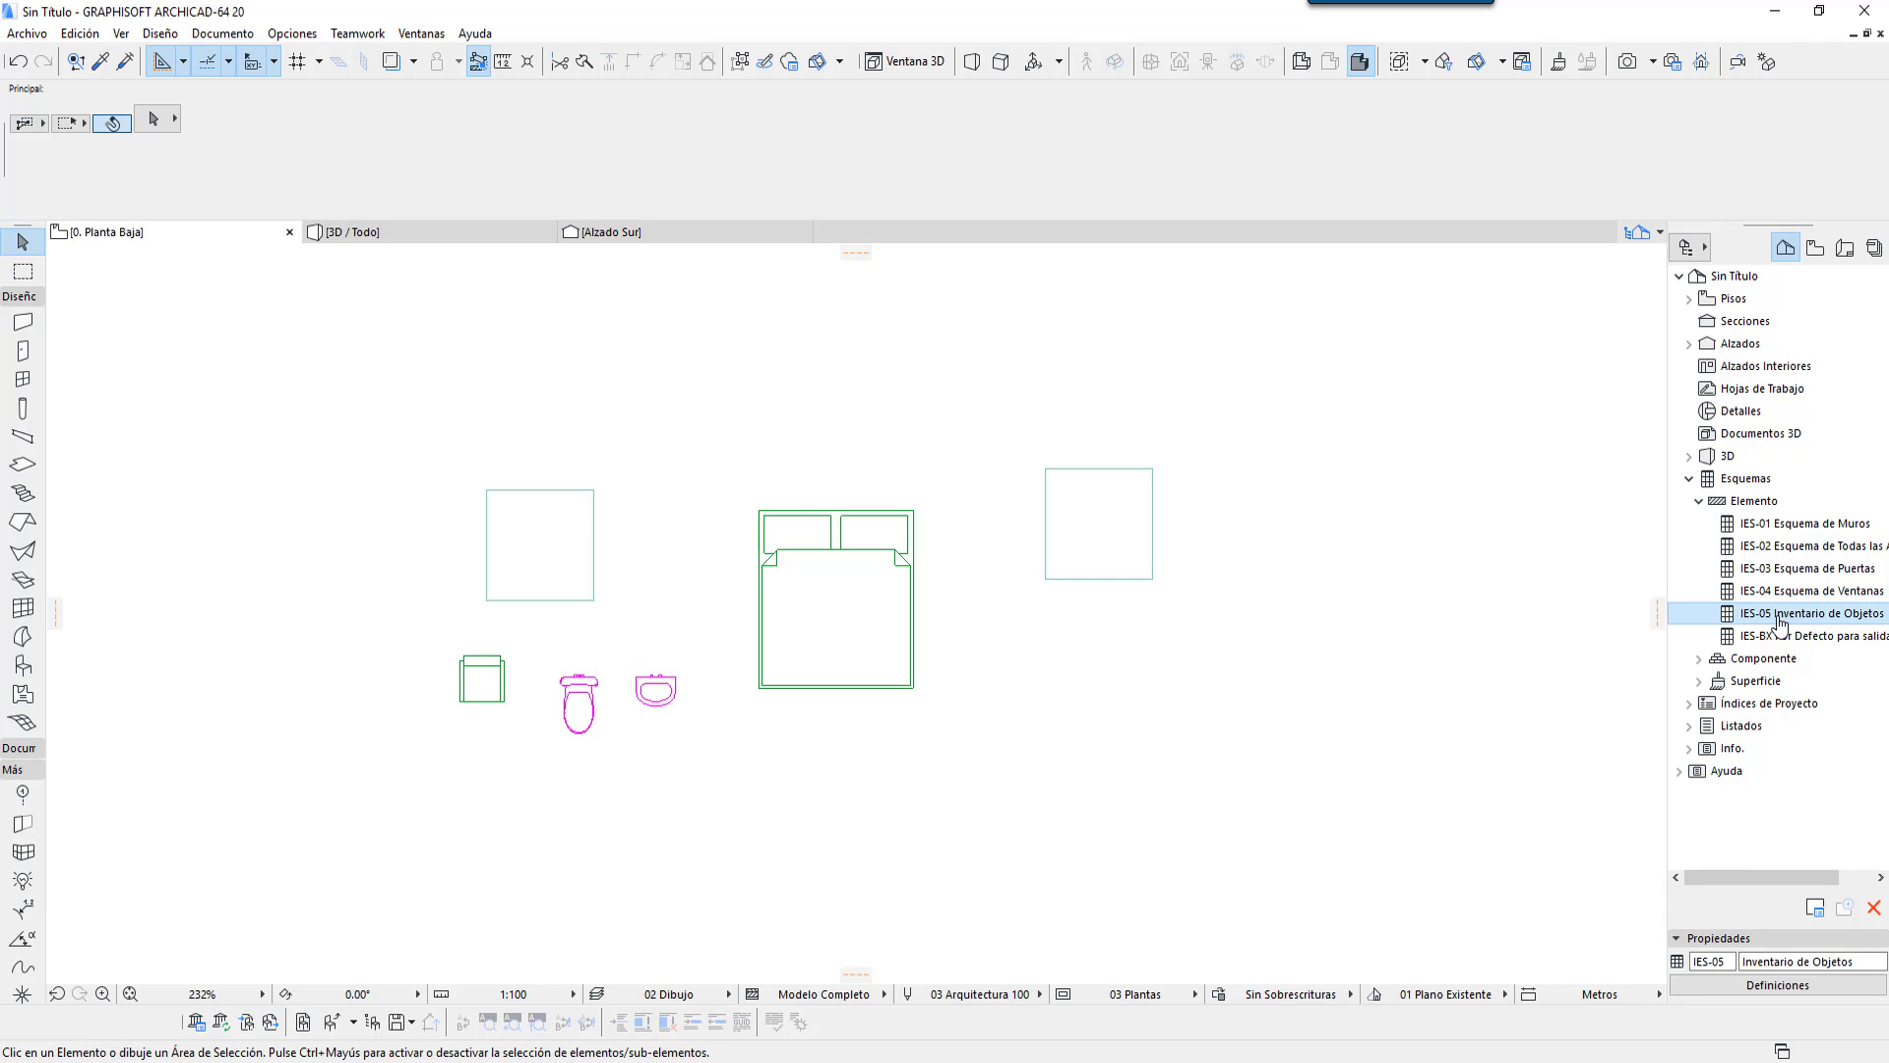
{"action": "double_click", "coordinate": [1781, 622]}
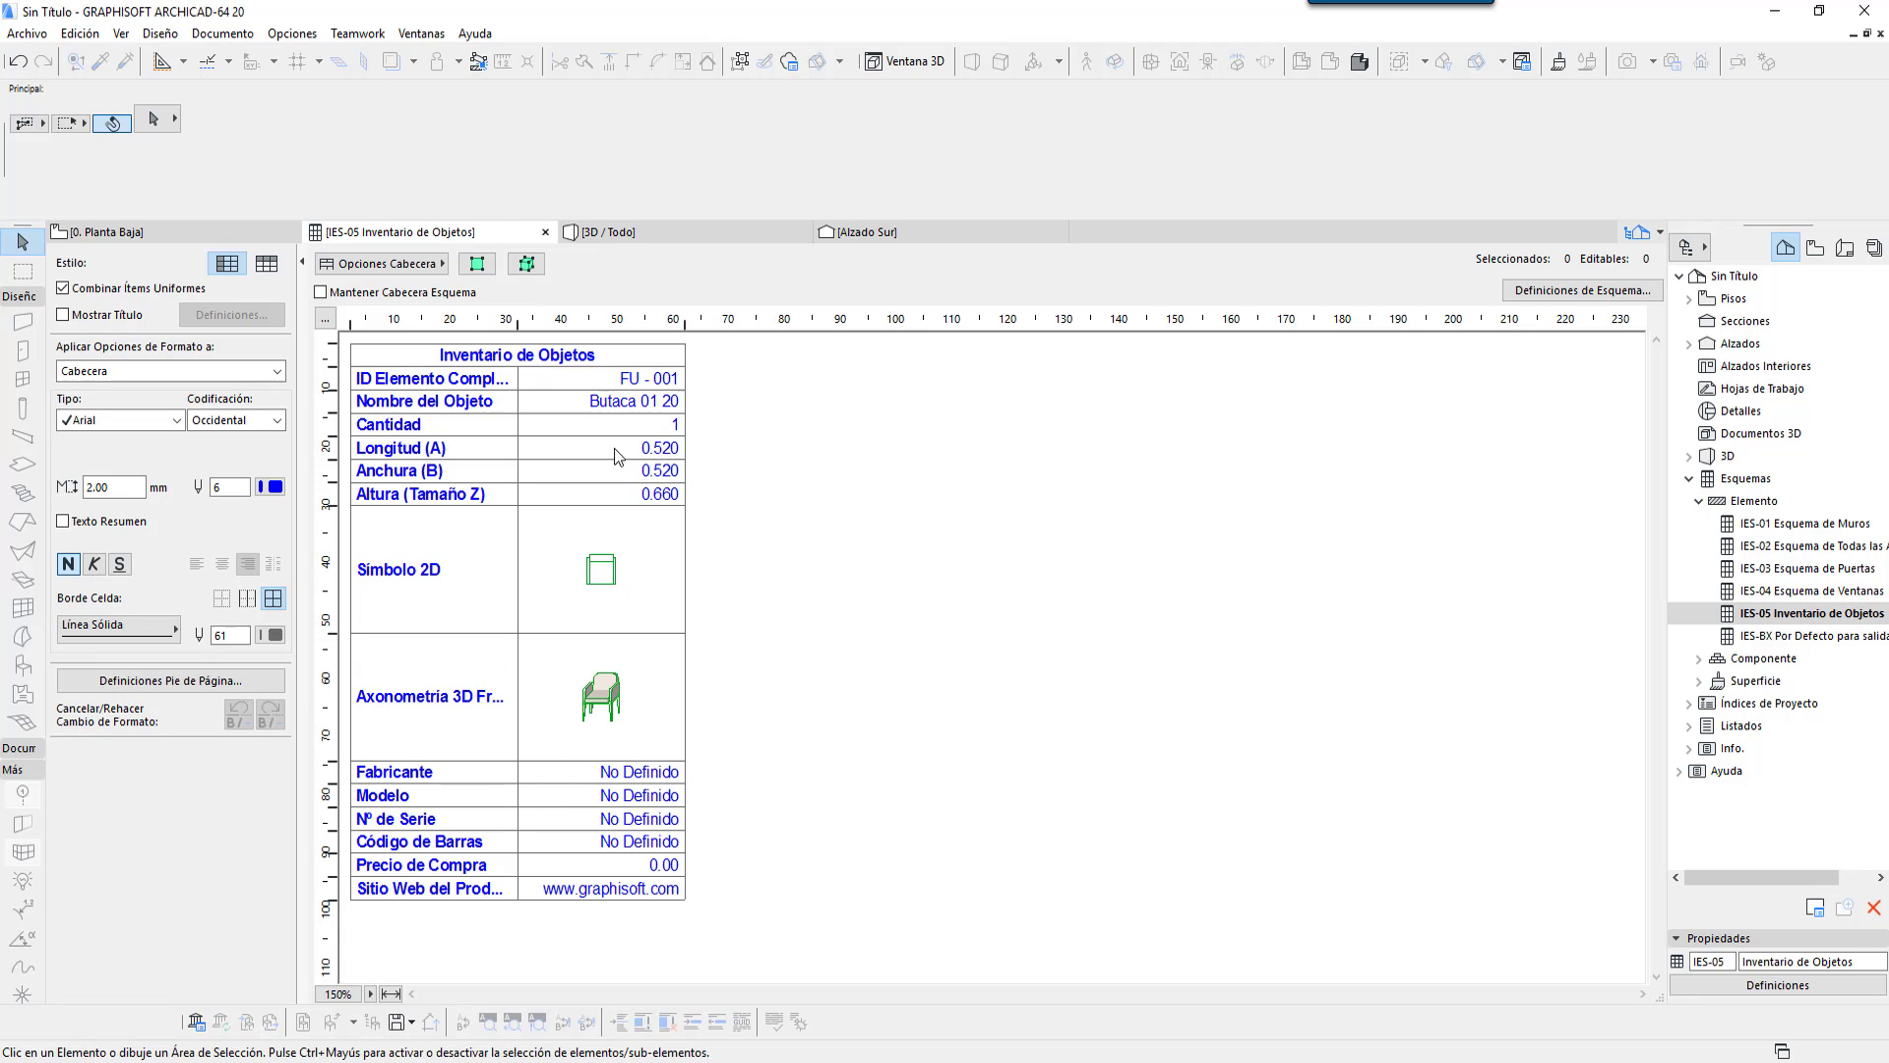
Step: Return to the 0. Planta Baja plan and select all the placed furniture, sanitary fixtures and slab together
{"action": "left_click", "coordinate": [173, 230]}
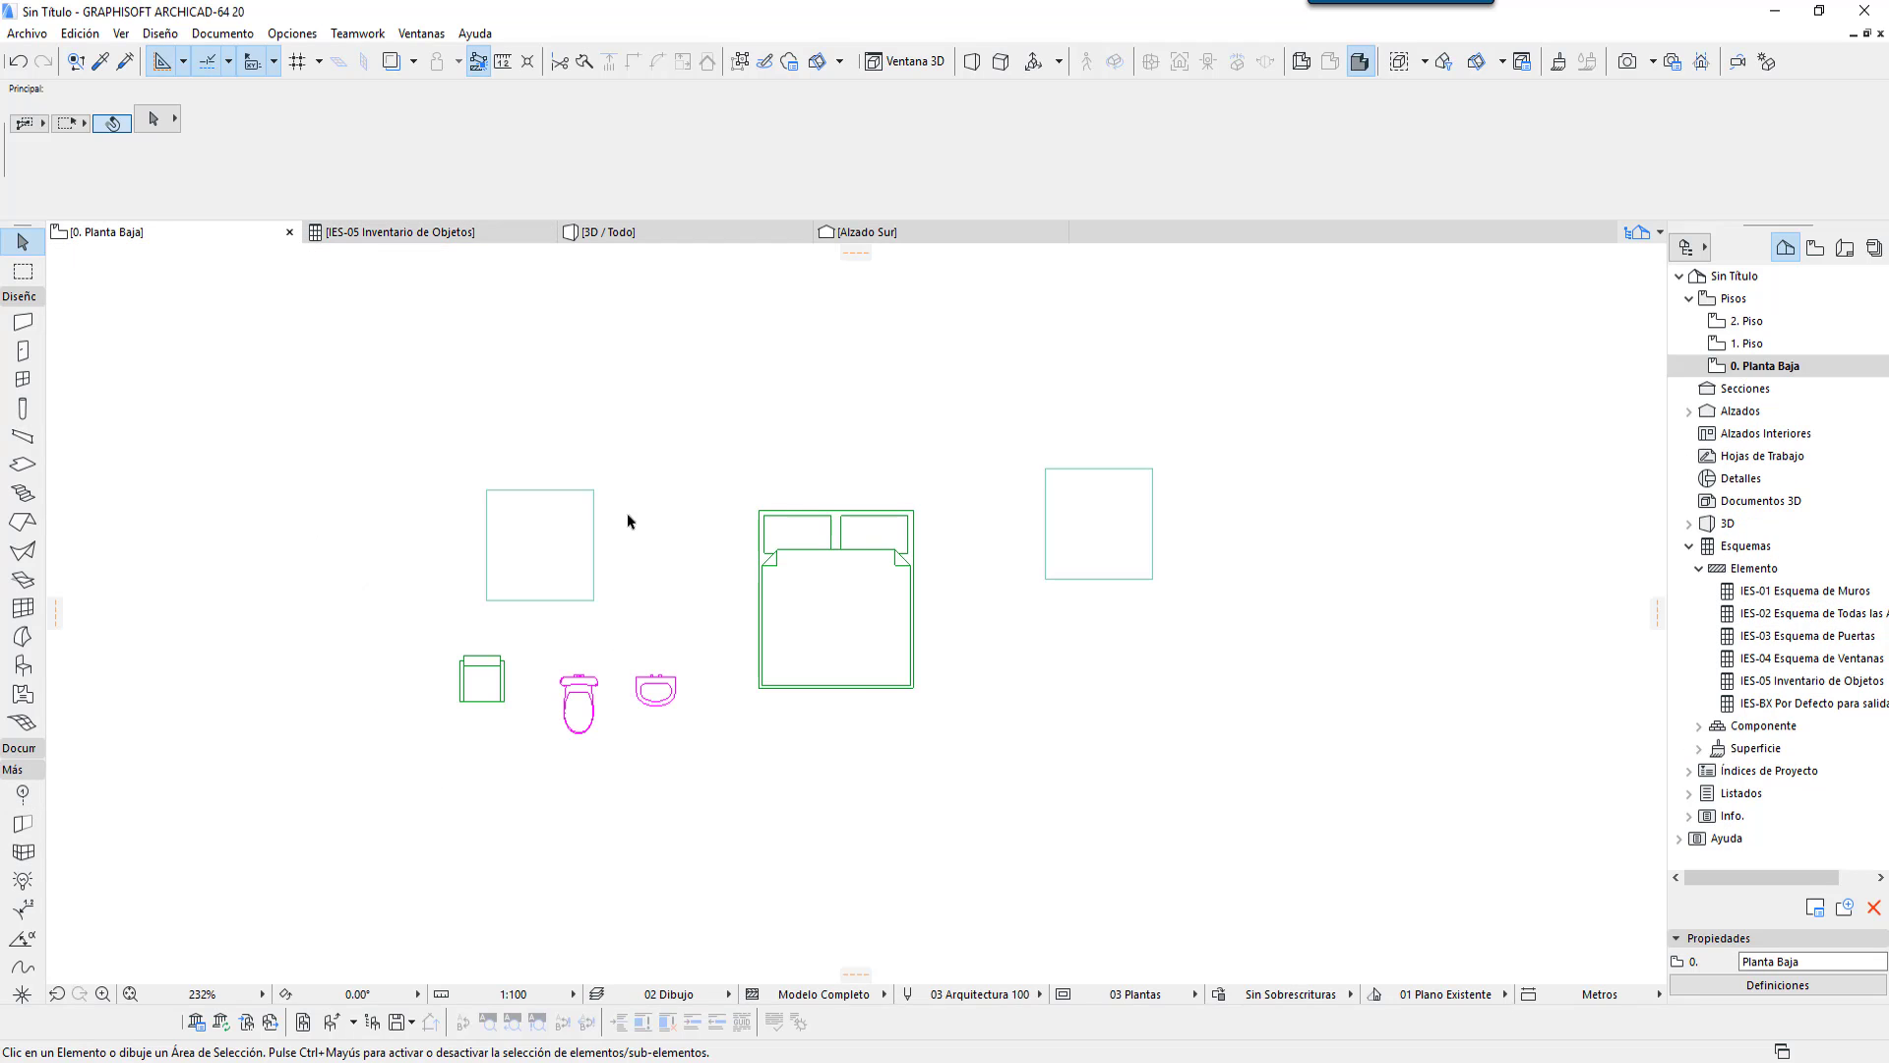
{"action": "scroll", "coordinate": [1013, 793], "scroll_direction": "down", "scroll_amount": 3}
{"action": "left_click", "coordinate": [1146, 806]}
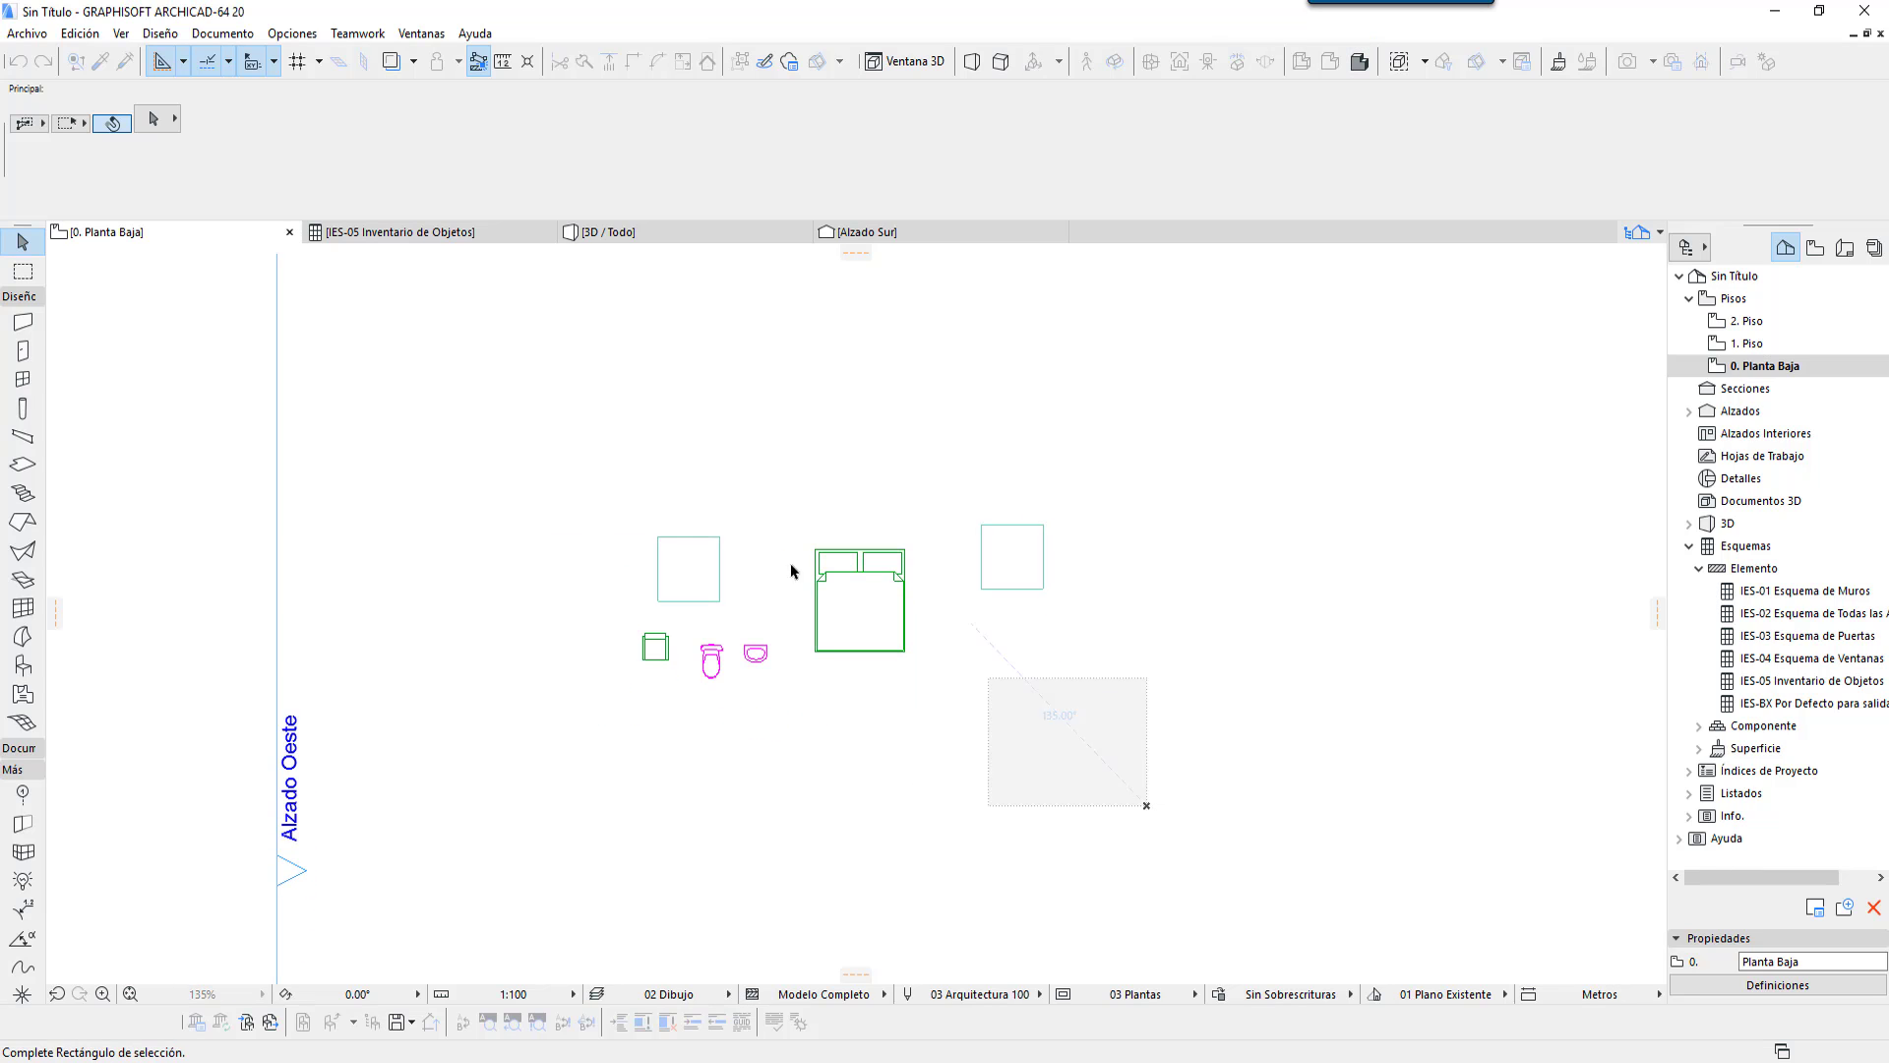
{"action": "left_click", "coordinate": [765, 743]}
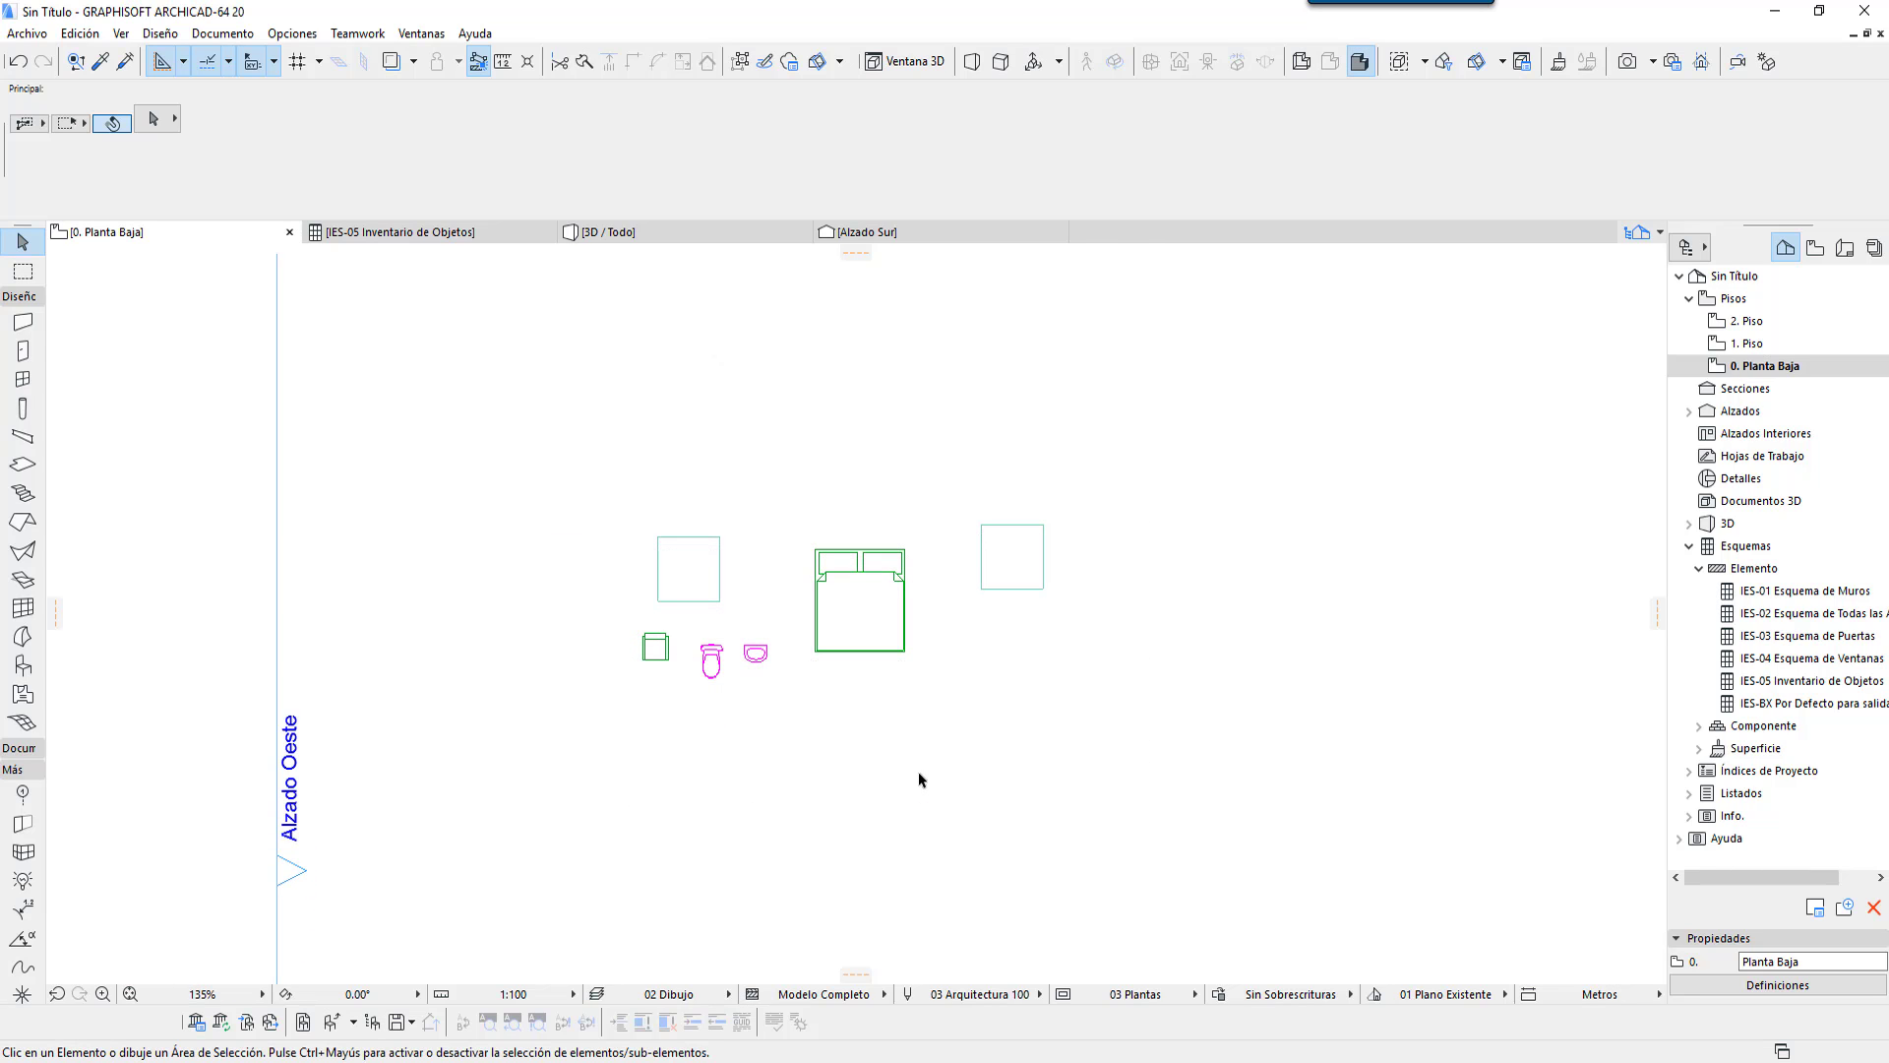
{"action": "left_click", "coordinate": [1131, 774]}
{"action": "left_click", "coordinate": [537, 469]}
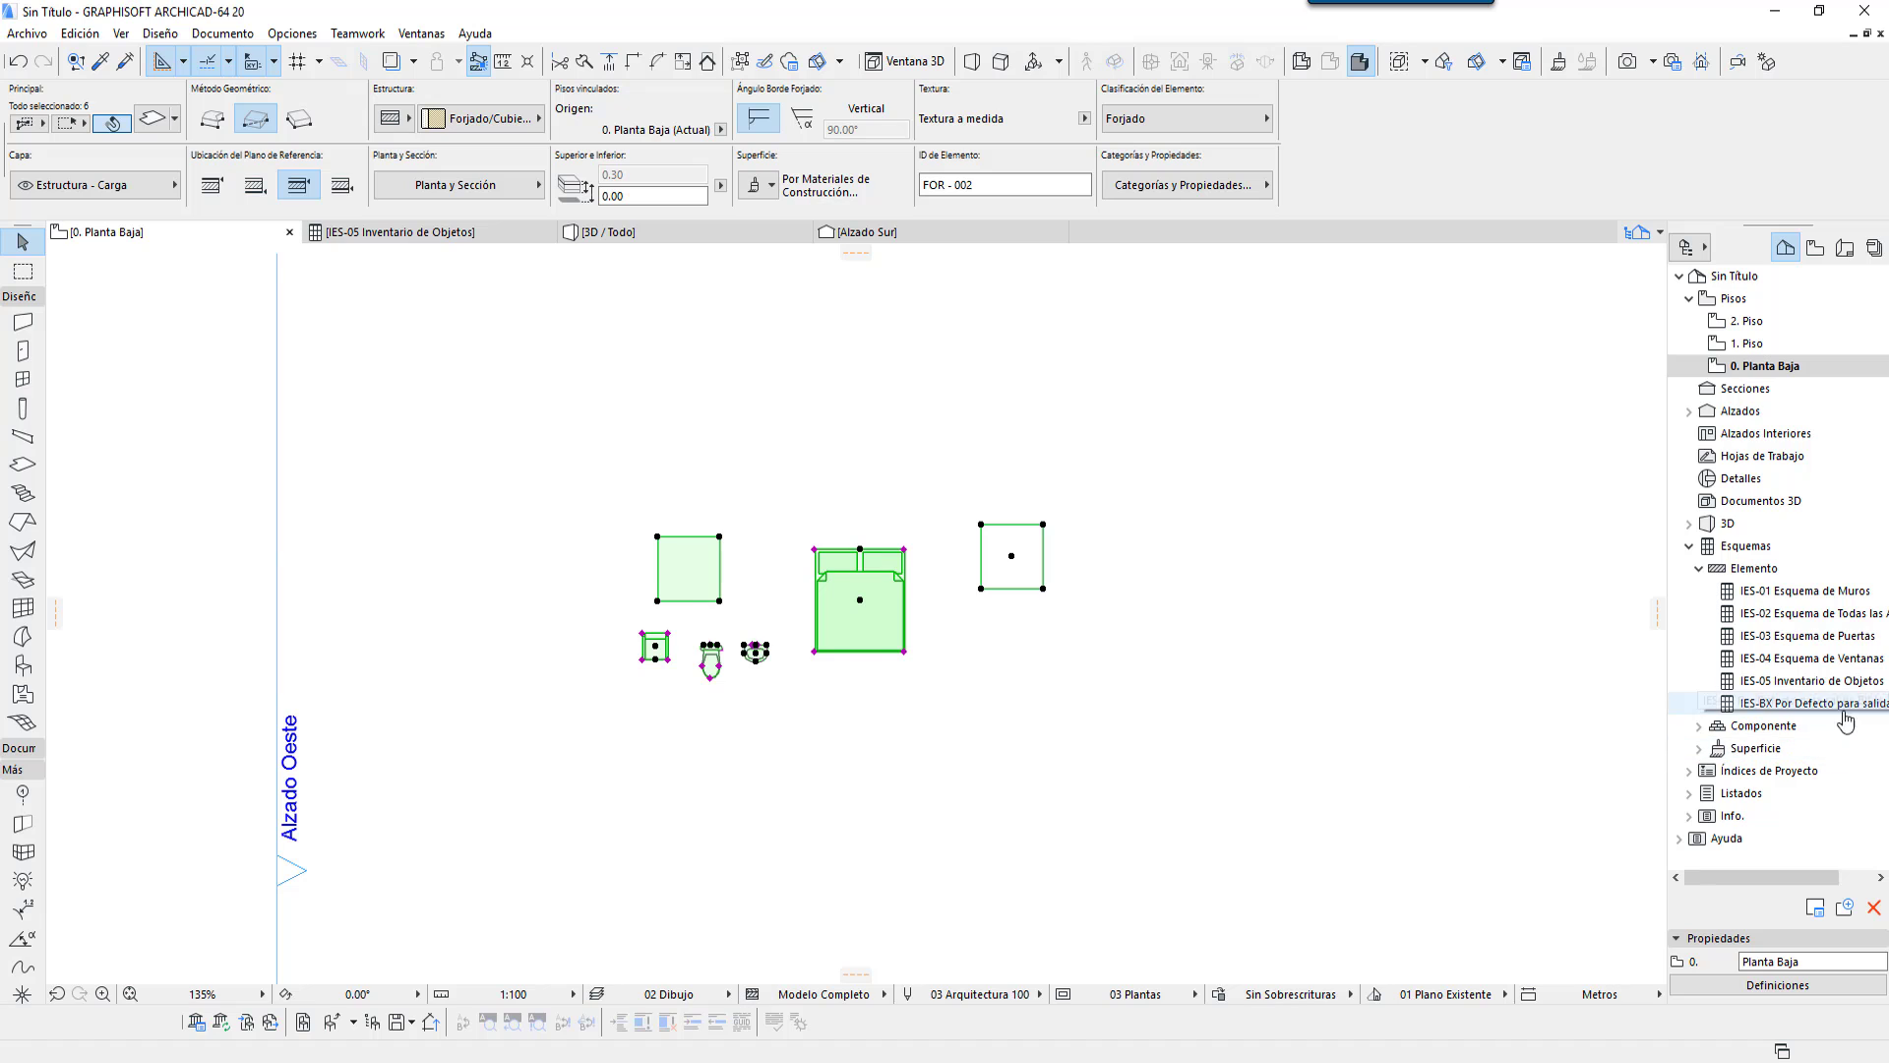
Step: Examine the element classification criteria in the IES-05 Inventario de Objetos scheme settings, cancel without changes and close the schedule
{"action": "double_click", "coordinate": [1814, 683]}
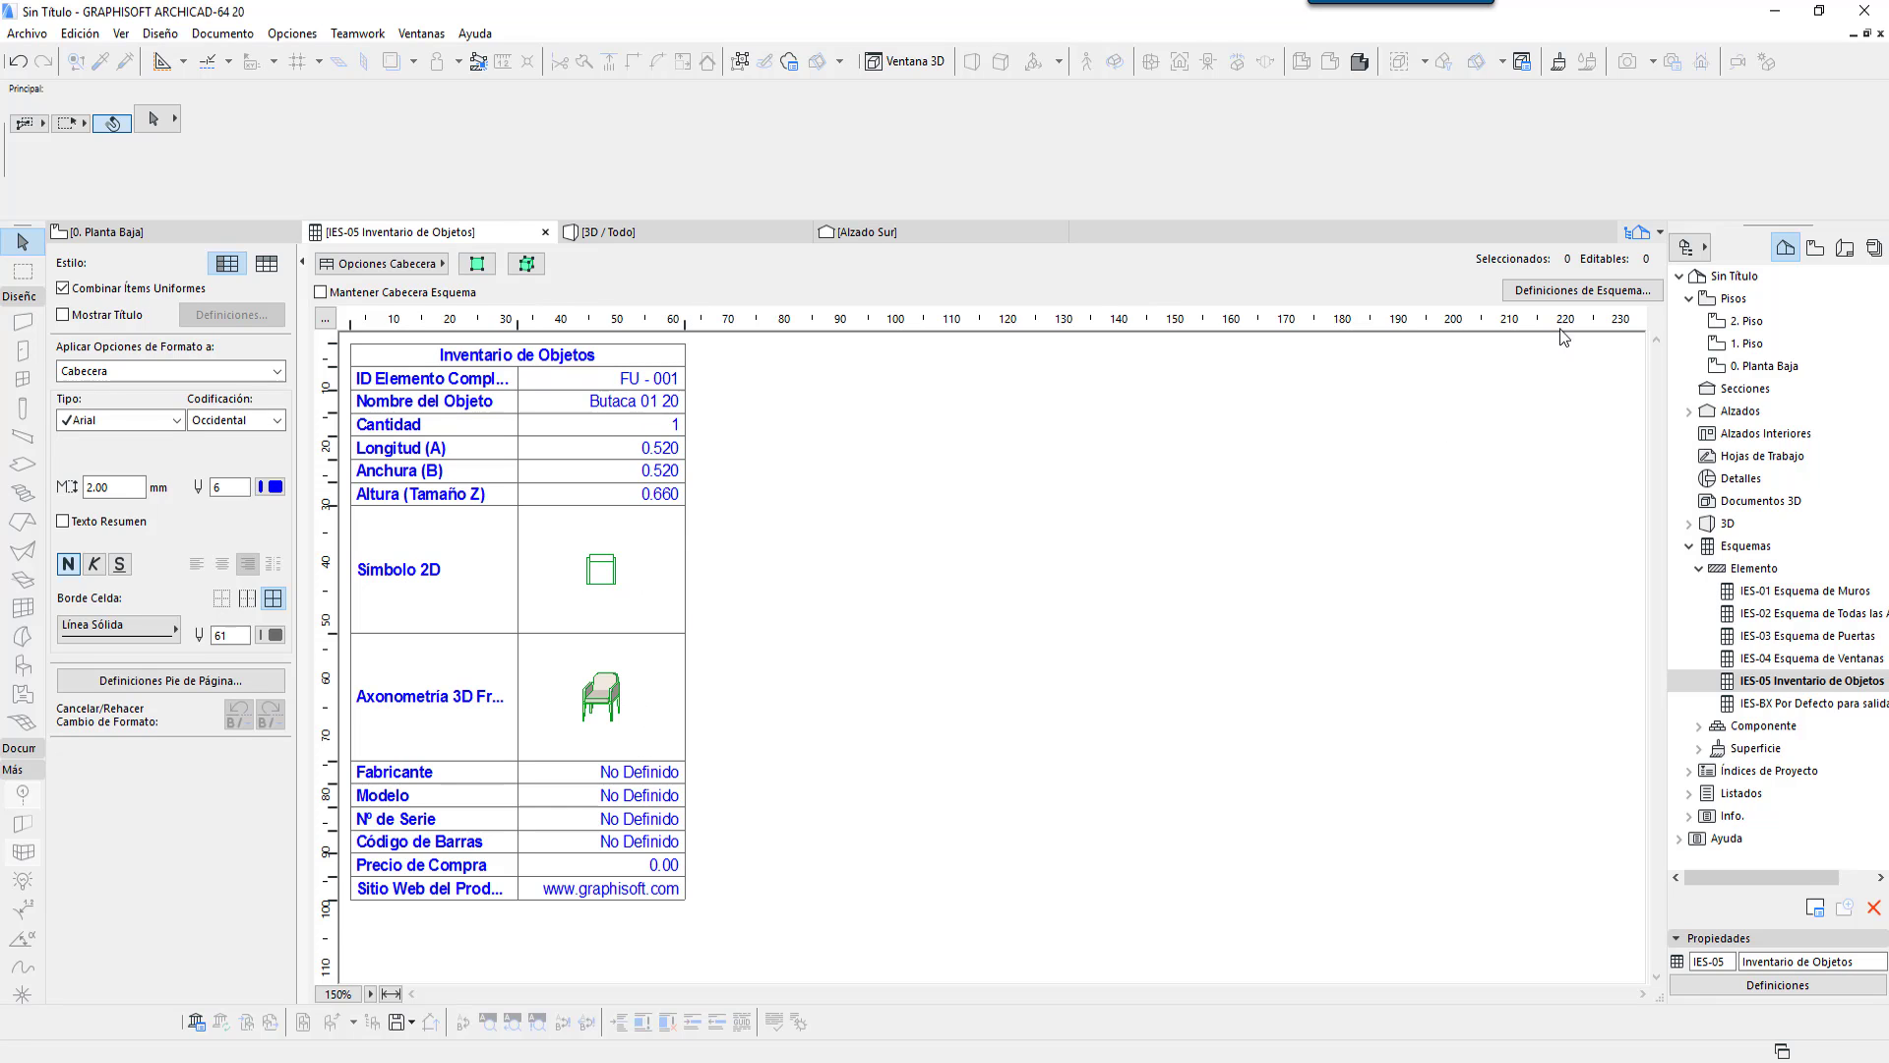
{"action": "left_click", "coordinate": [1583, 289]}
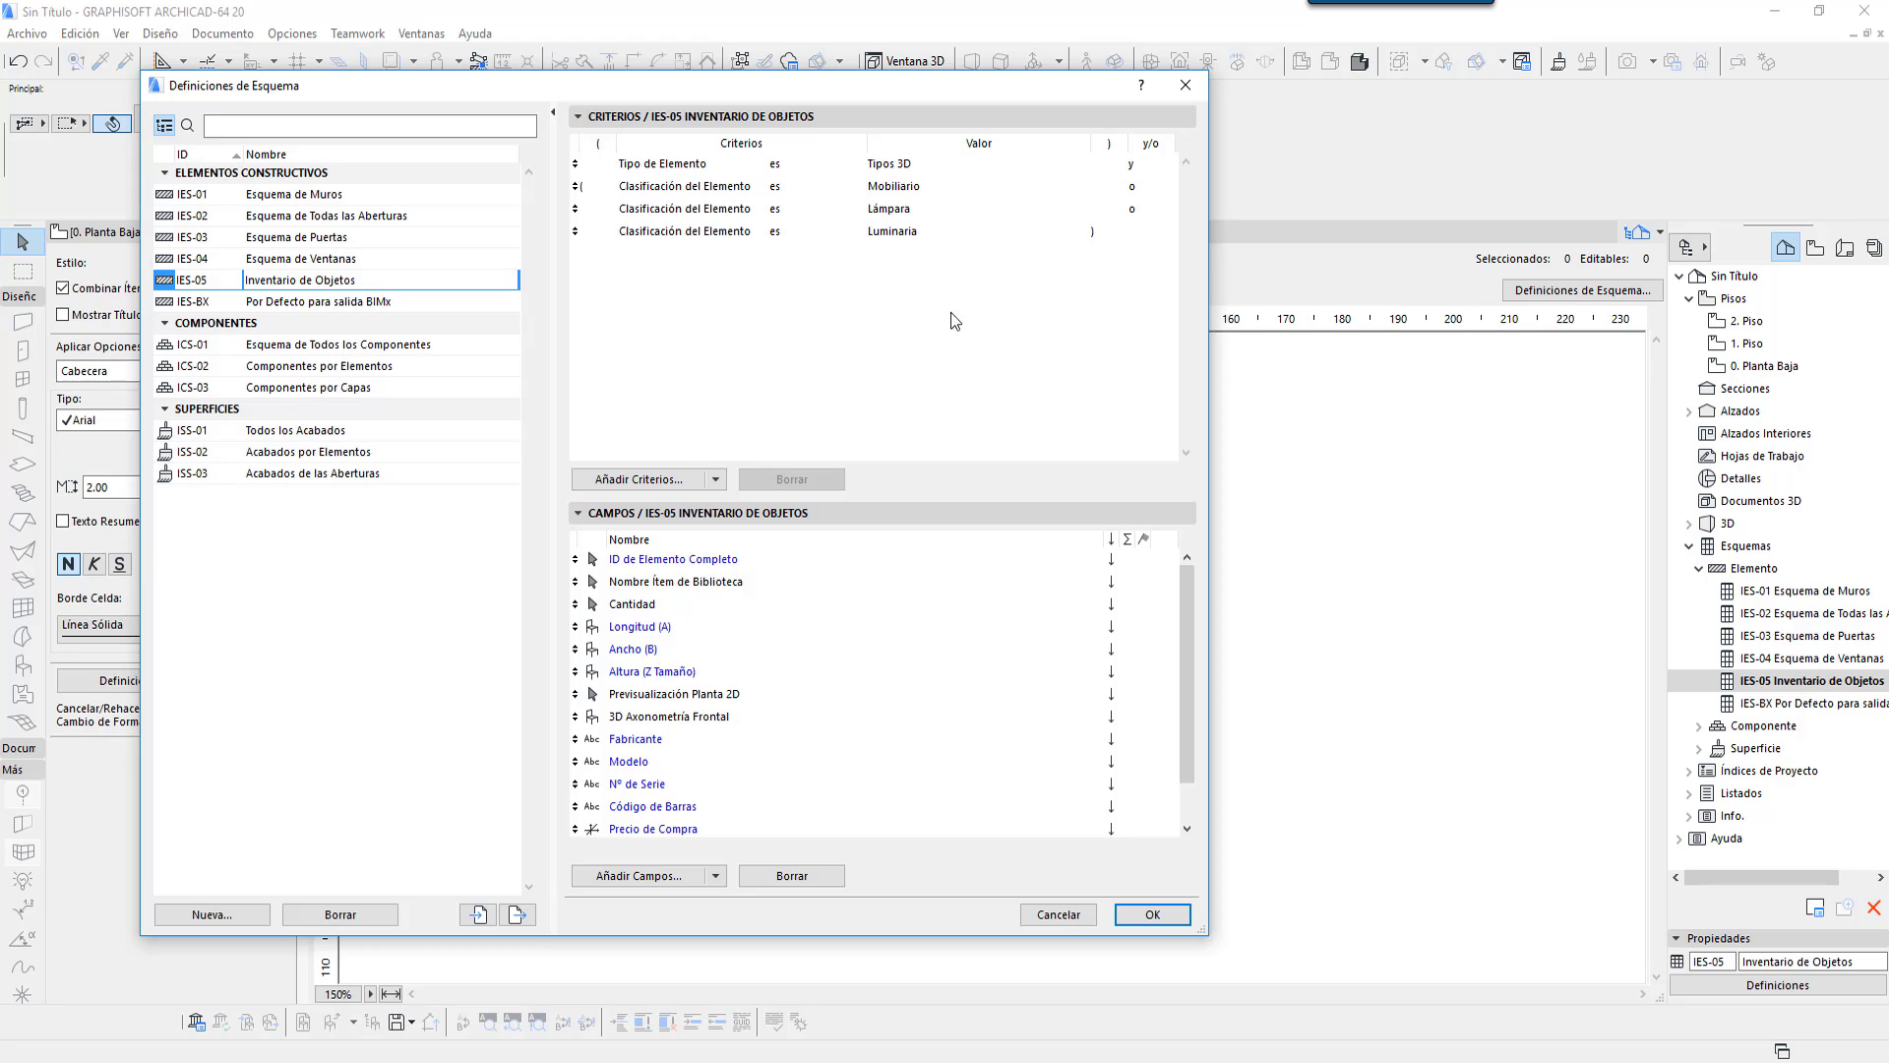
{"action": "left_click", "coordinate": [718, 192]}
{"action": "left_click", "coordinate": [722, 211]}
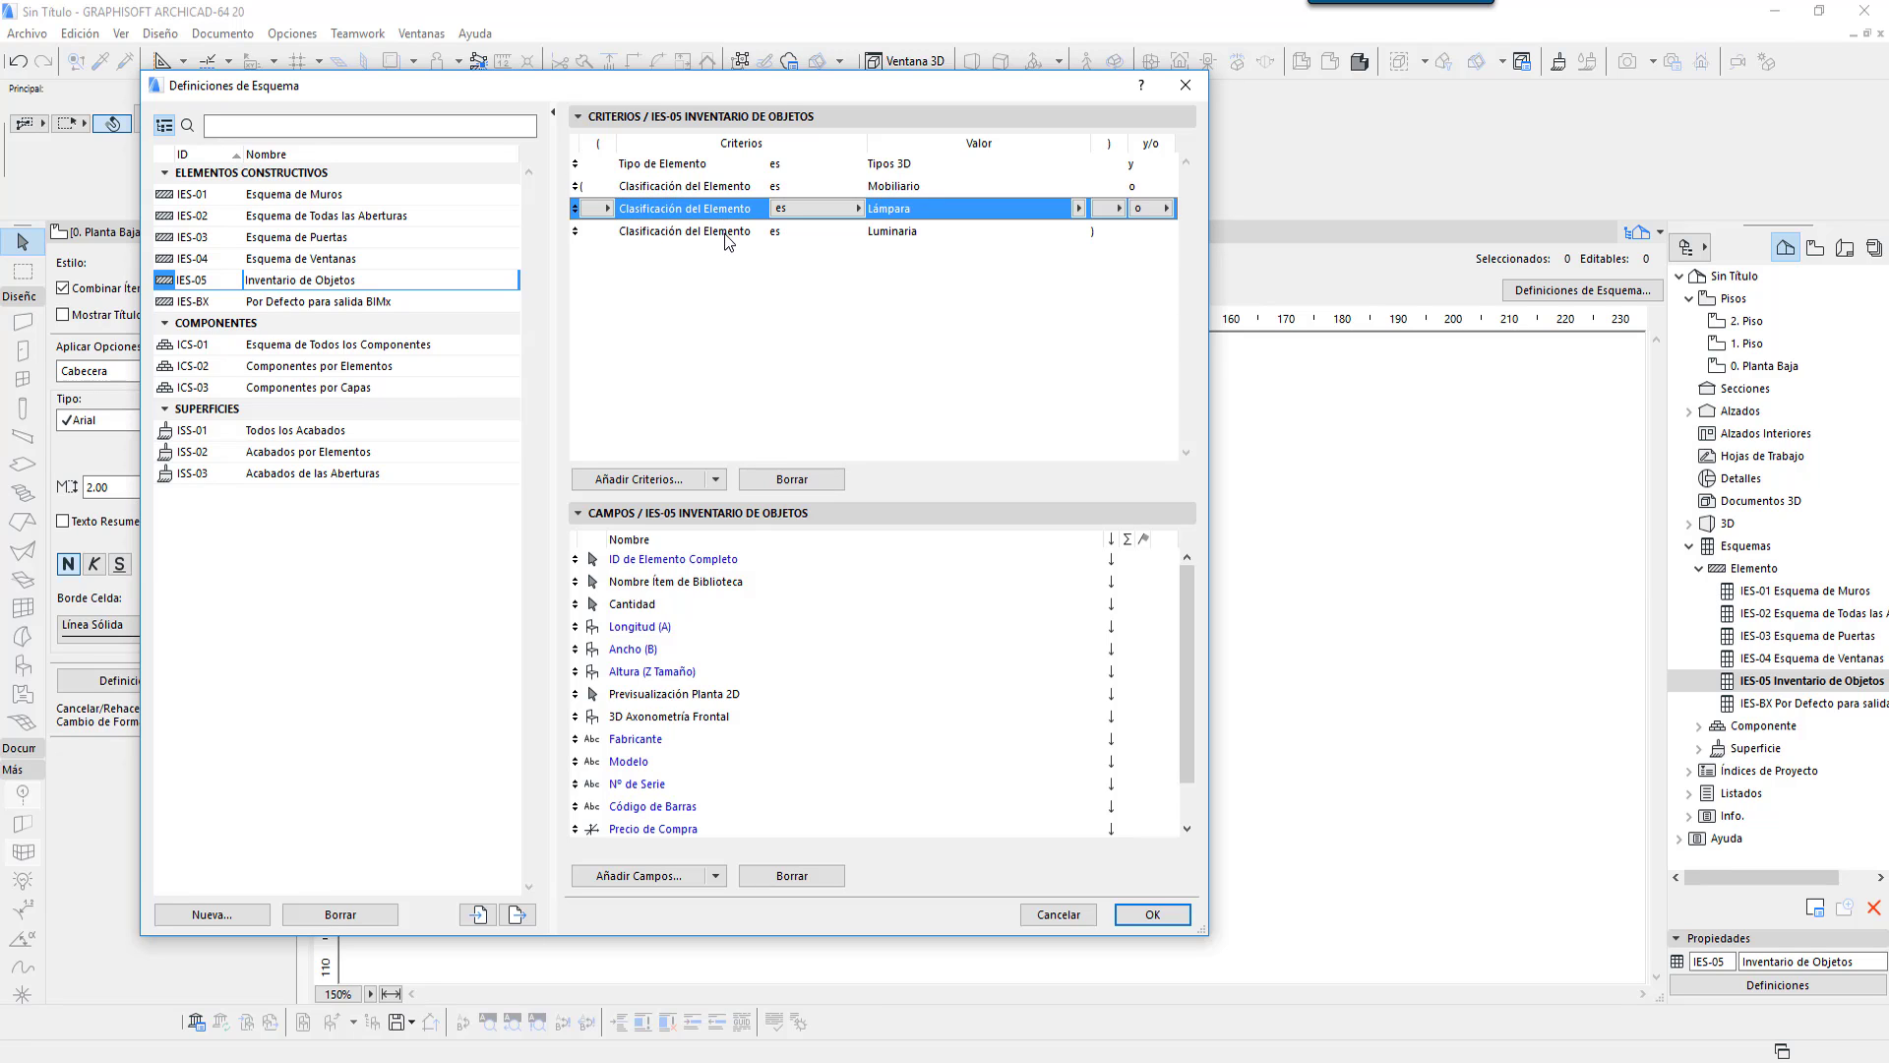
{"action": "left_click", "coordinate": [724, 234]}
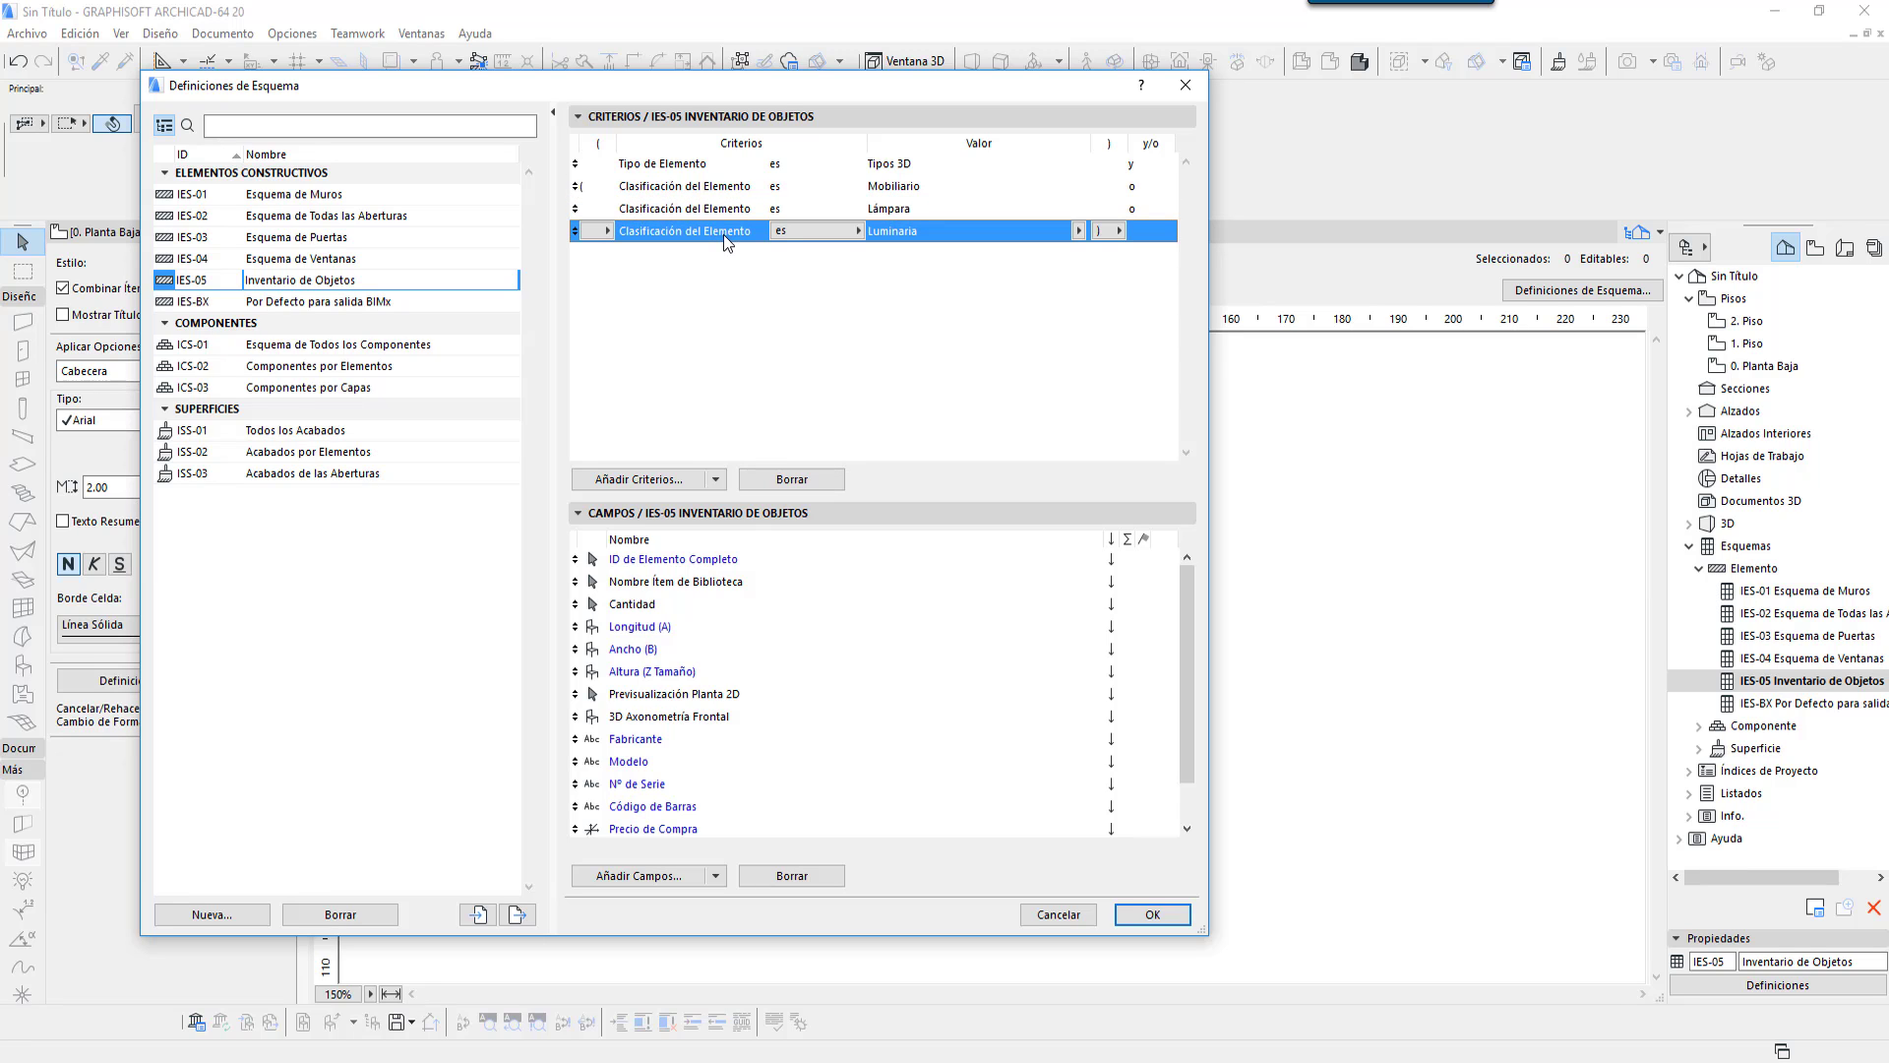
{"action": "left_click", "coordinate": [1049, 917]}
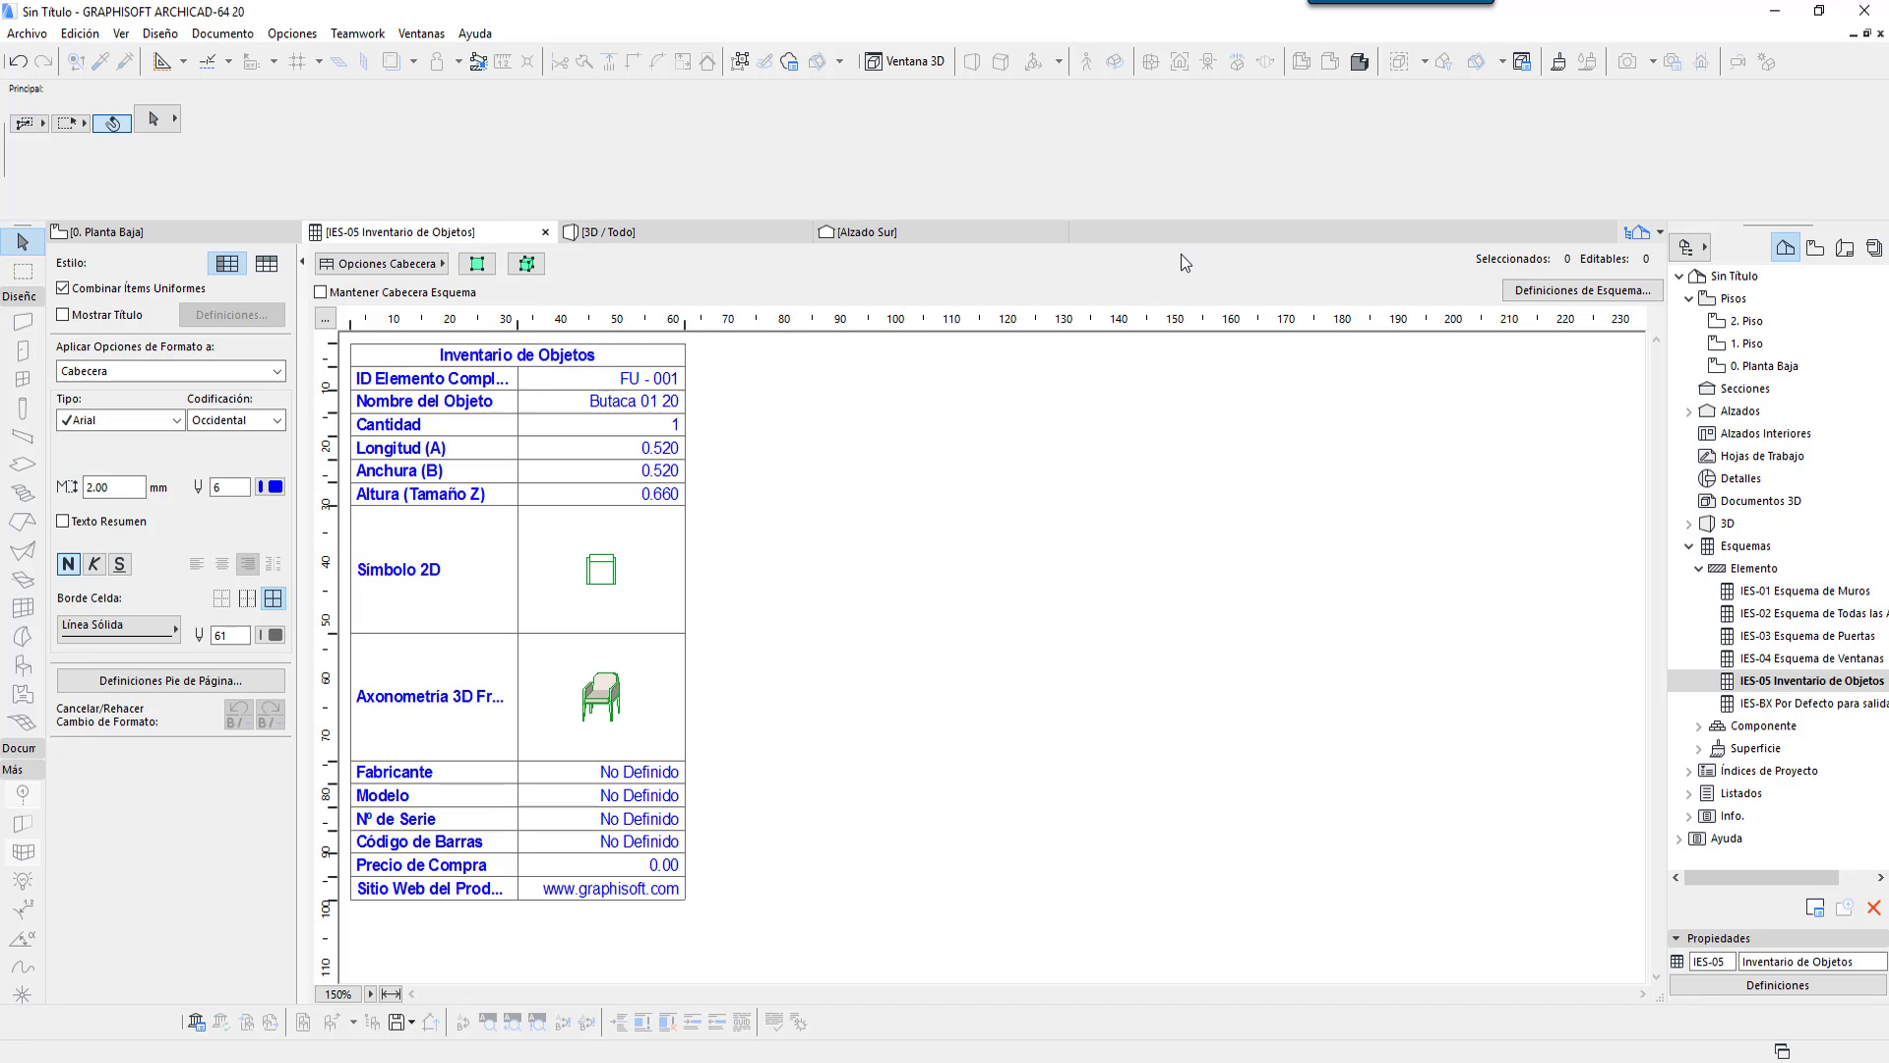
{"action": "left_click", "coordinate": [545, 232]}
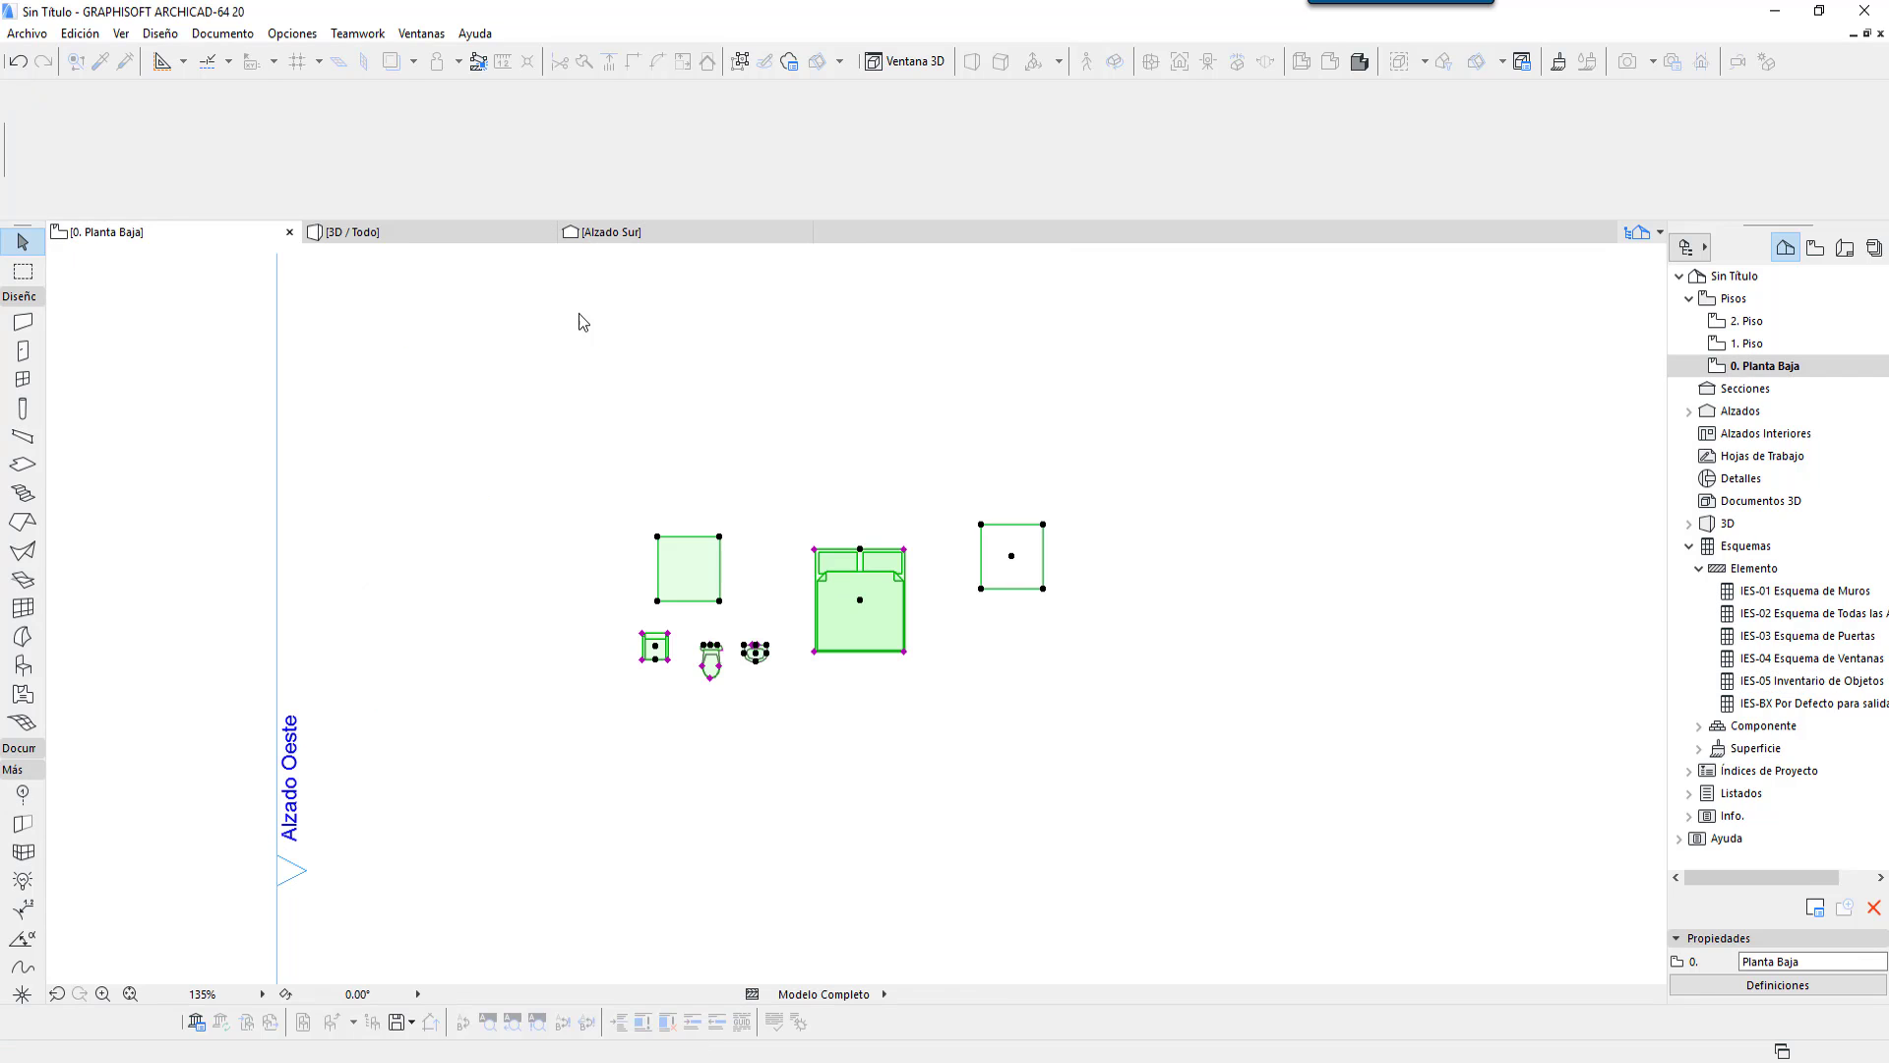
Step: Open the selection settings of the placed Cama Doble 20 and examine its custom settings pages and library part information
{"action": "left_click", "coordinate": [973, 718]}
{"action": "left_click", "coordinate": [879, 607]}
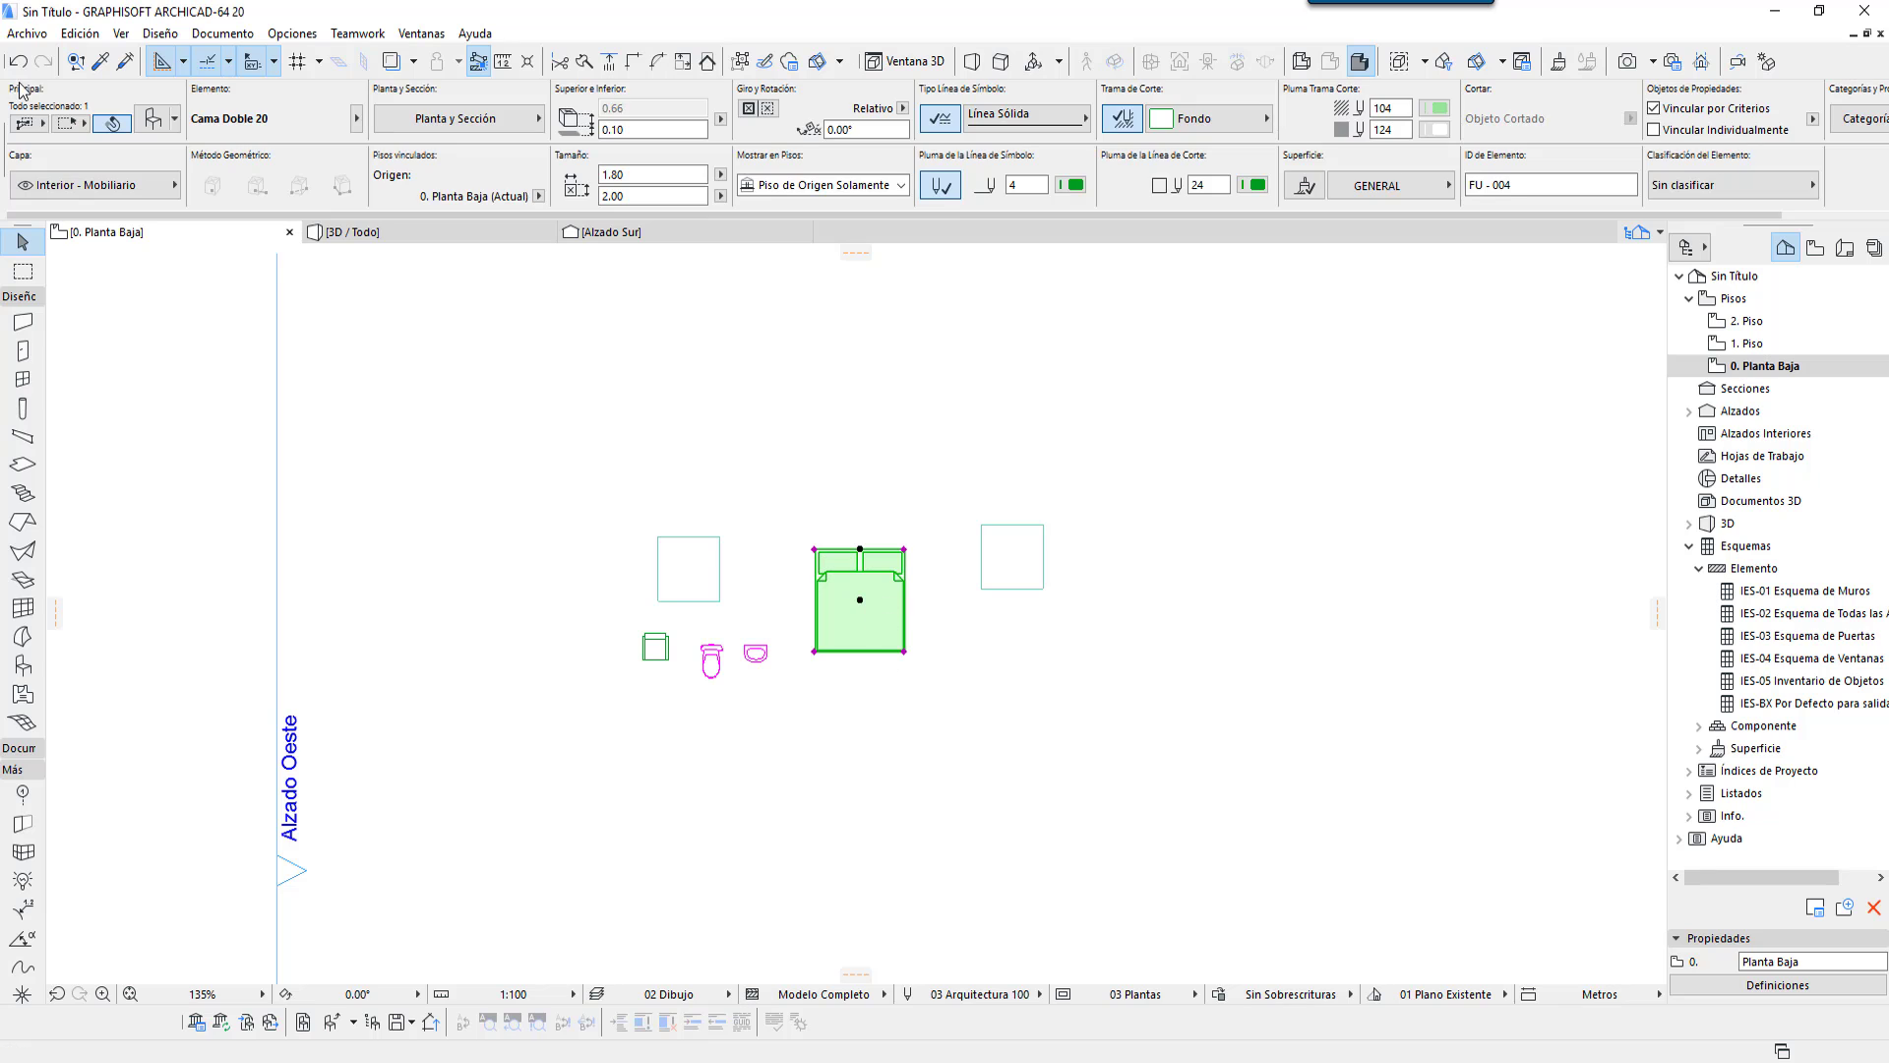
{"action": "left_click", "coordinate": [155, 118]}
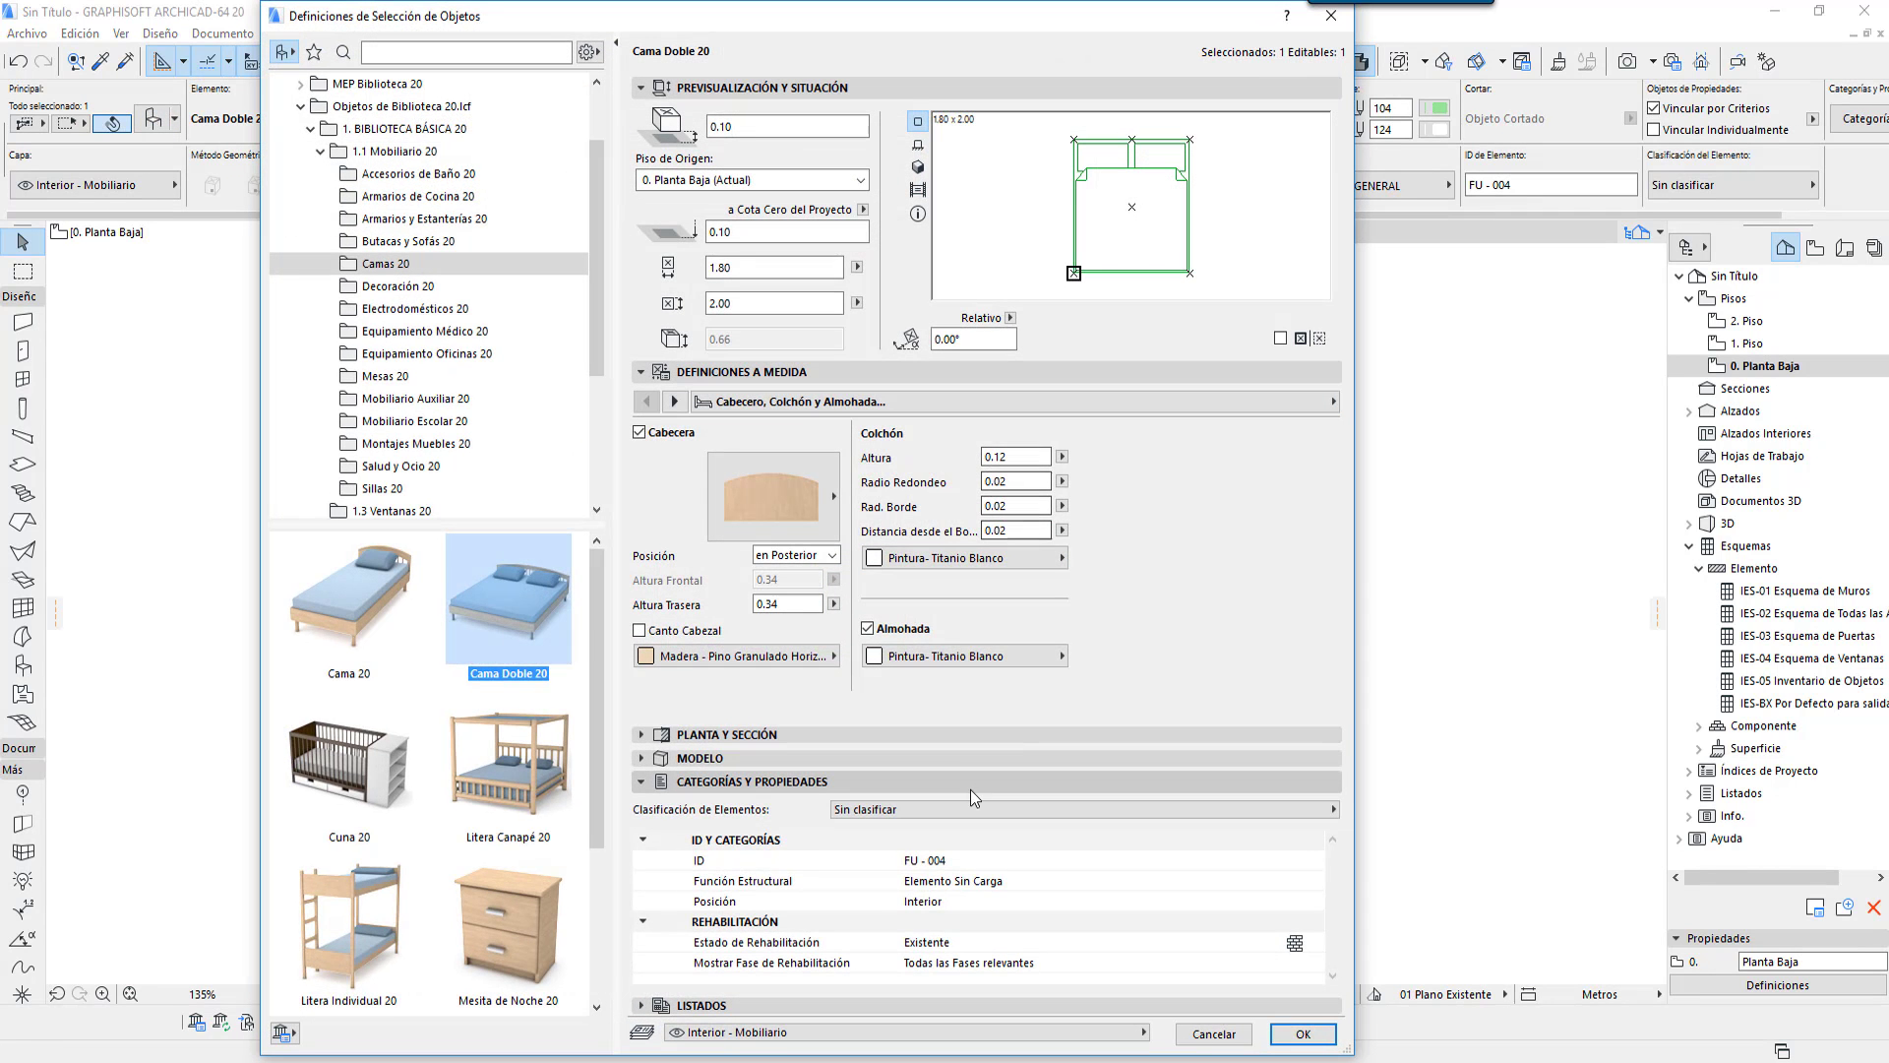
{"action": "left_click", "coordinate": [674, 401]}
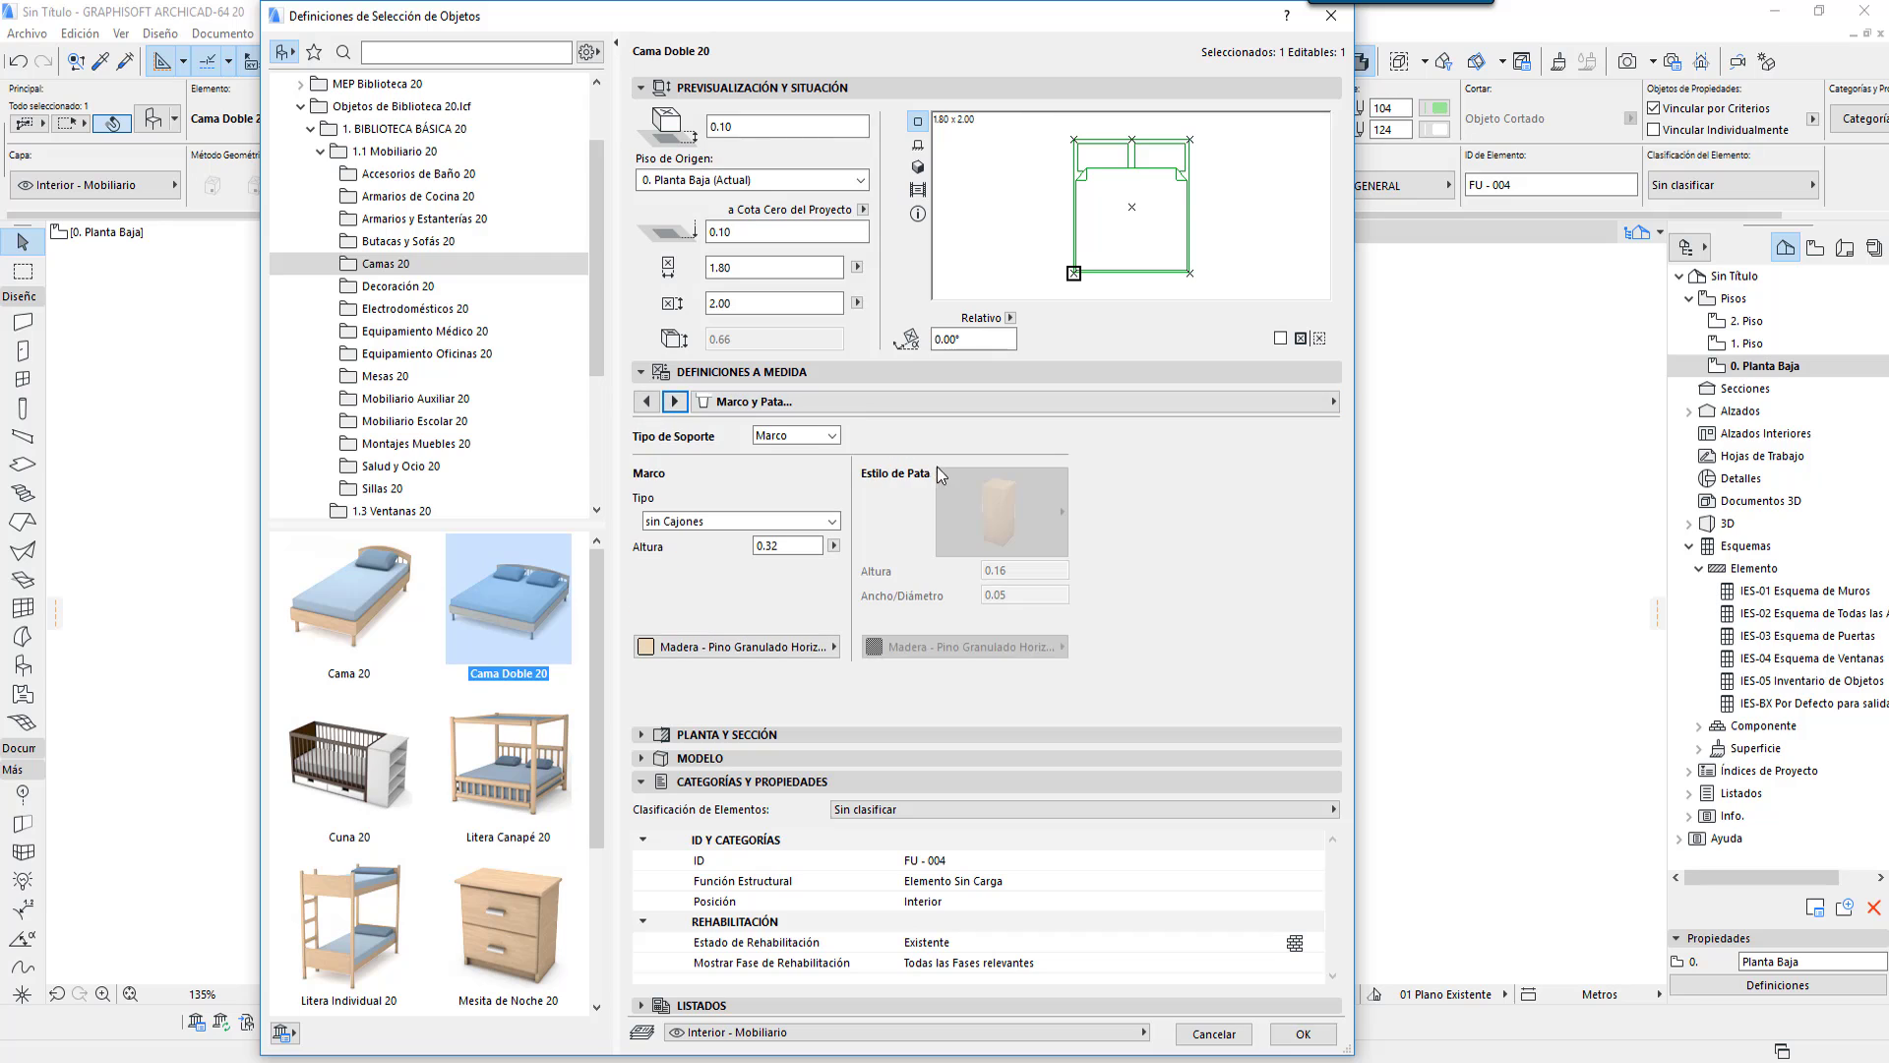
{"action": "left_click", "coordinate": [900, 401]}
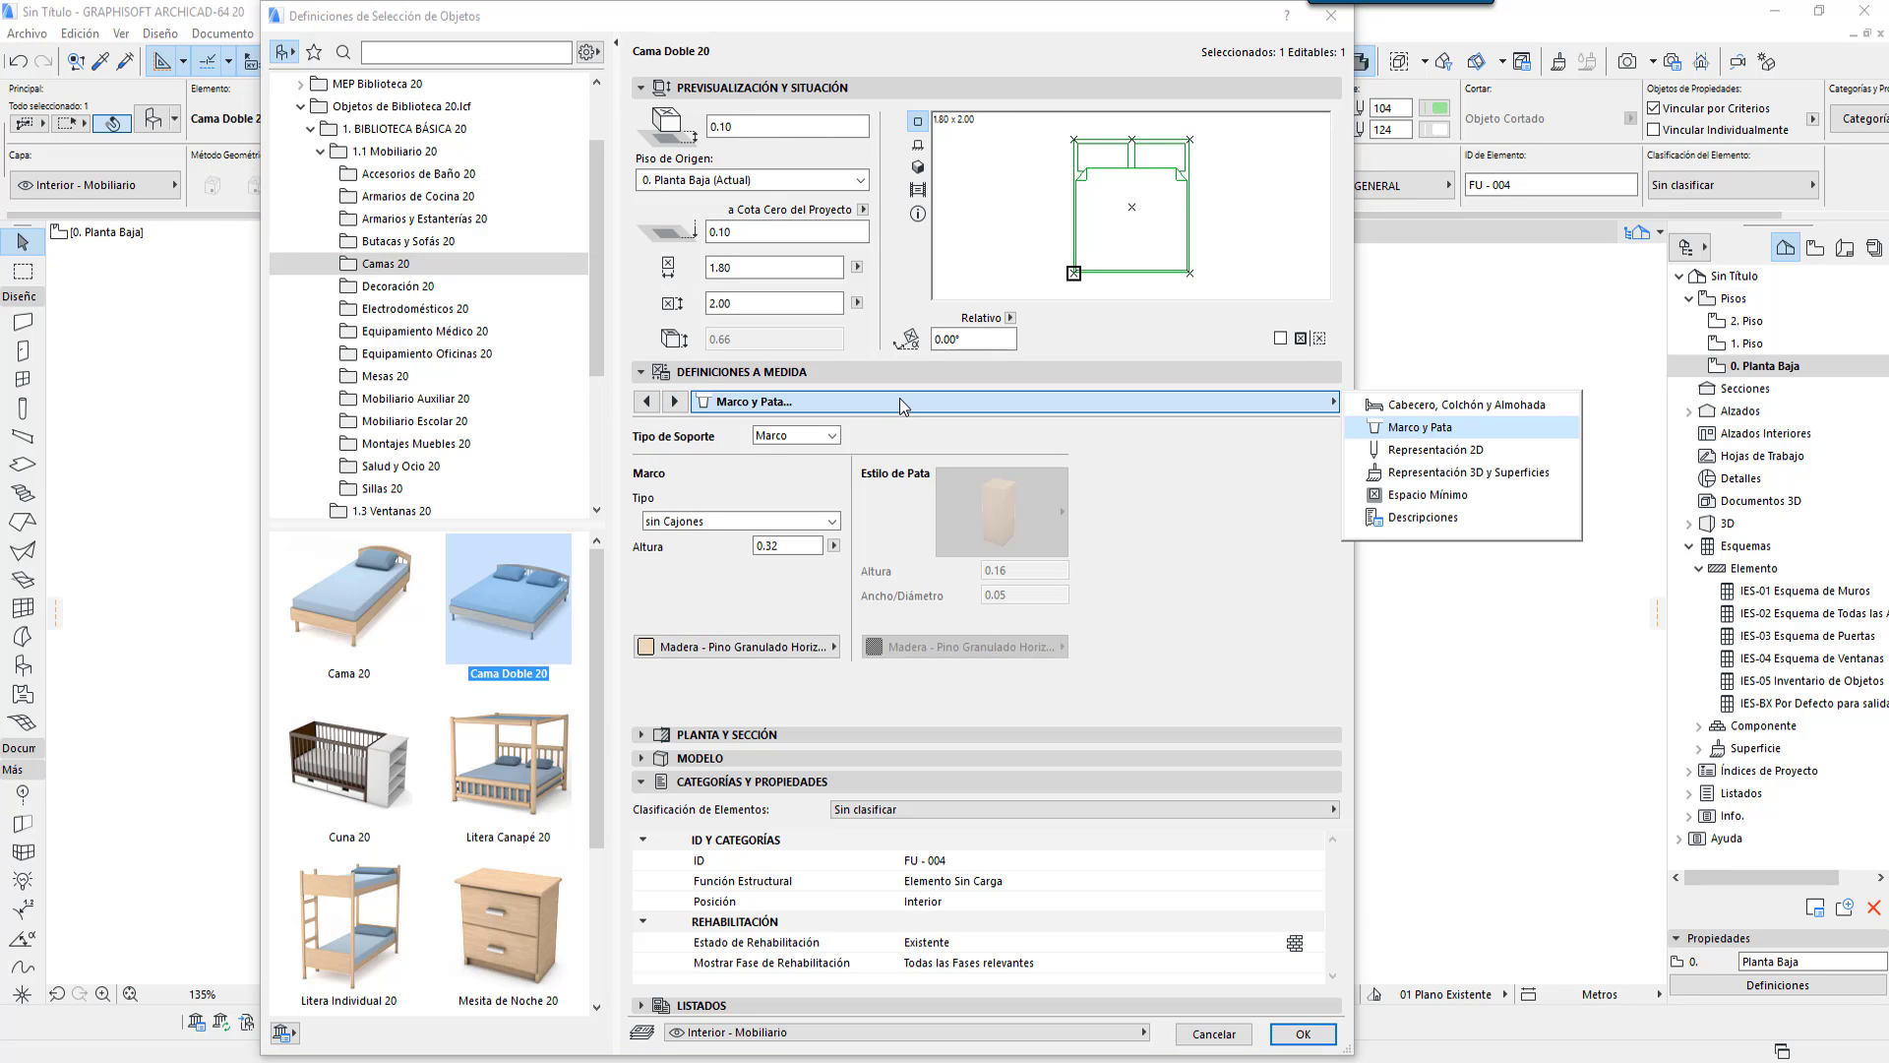
{"action": "left_click", "coordinate": [899, 398]}
{"action": "left_click", "coordinate": [916, 215]}
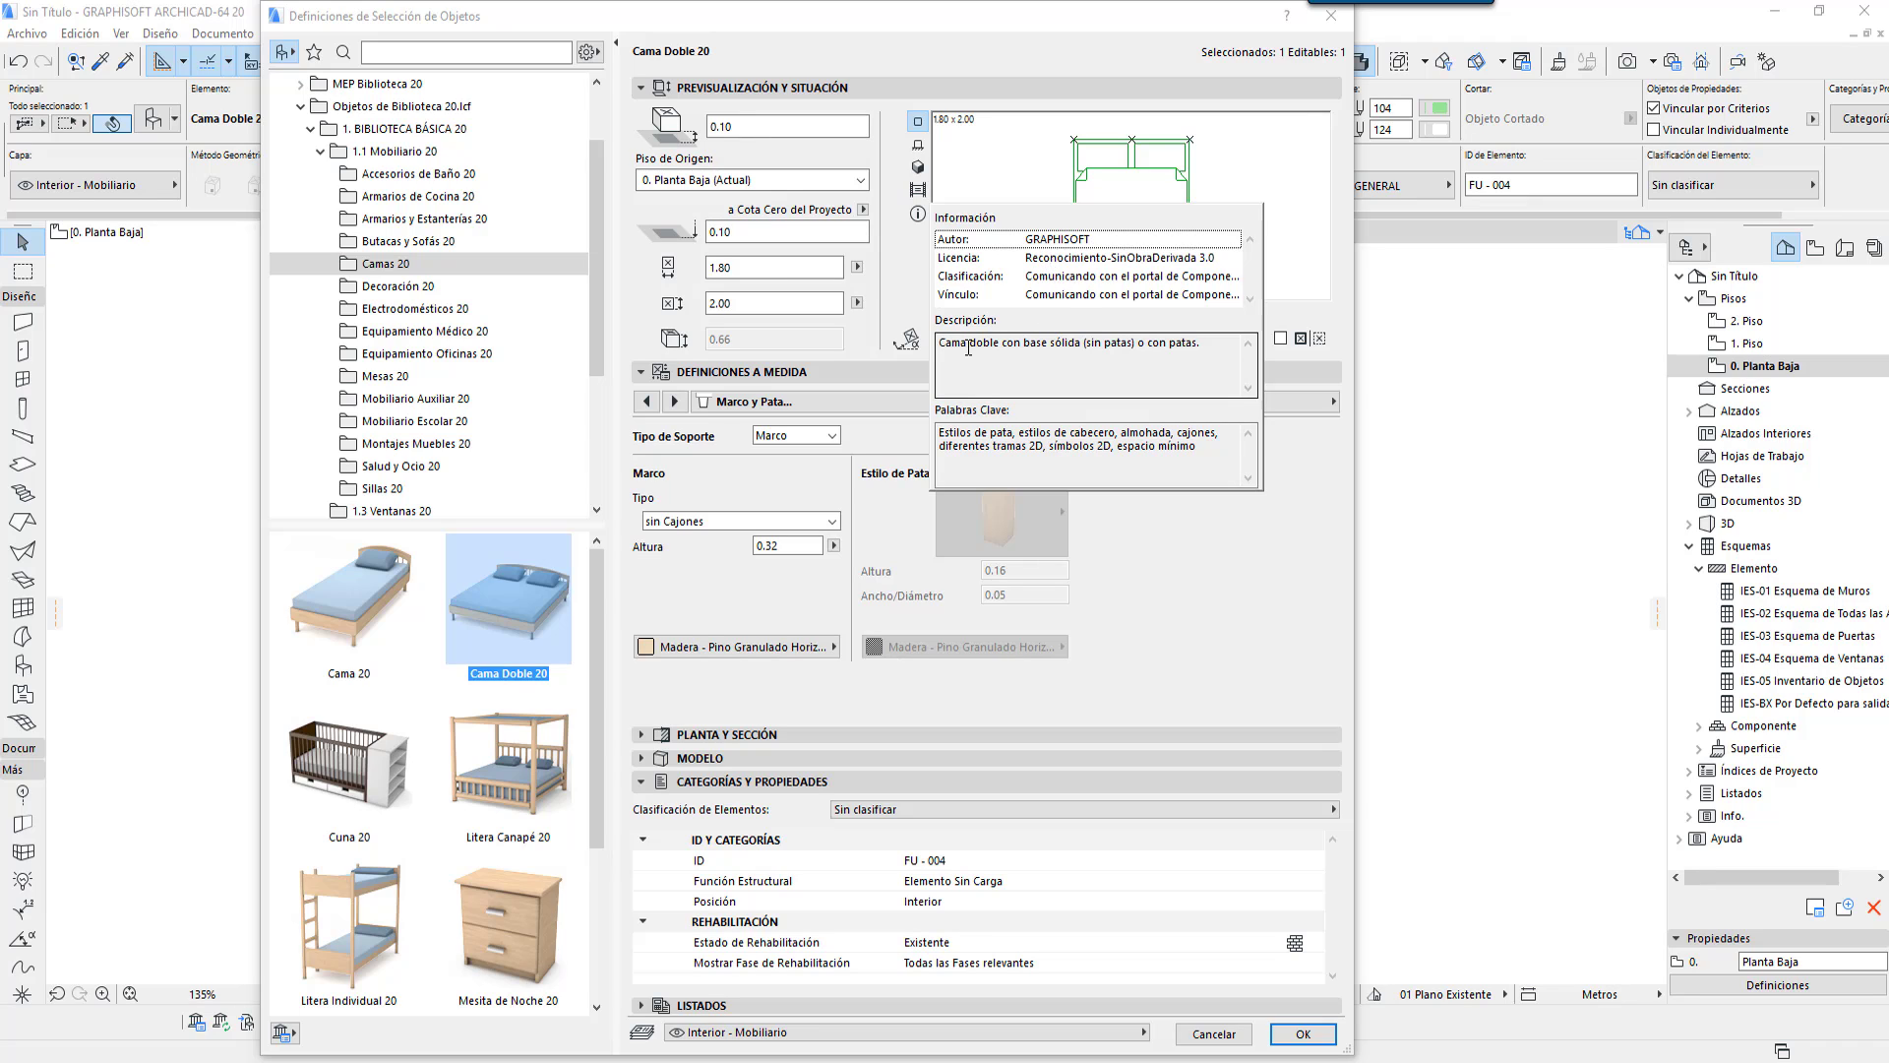
Step: Examine the library part information and description of Cama Doble 20 and of Cama 20
{"action": "left_click_drag", "start_coordinate": [939, 344], "coordinate": [1224, 346]}
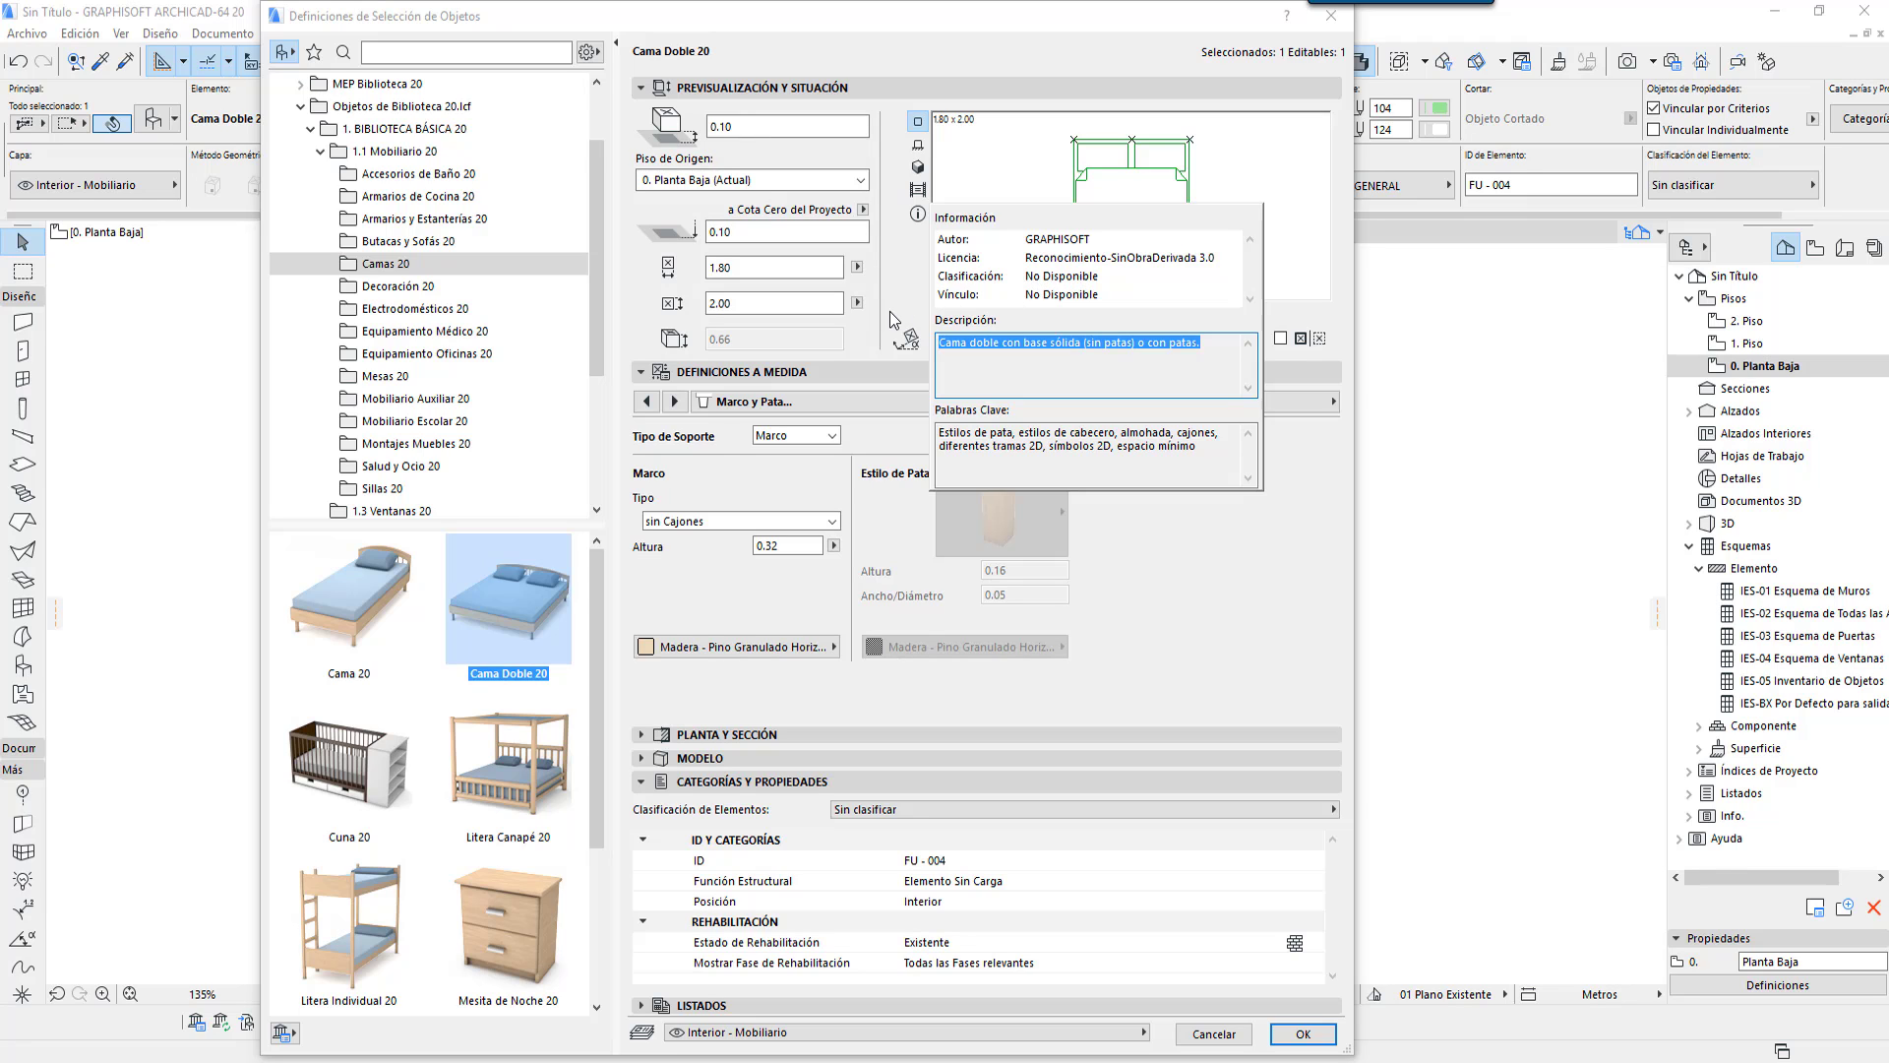
{"action": "left_click", "coordinate": [349, 600]}
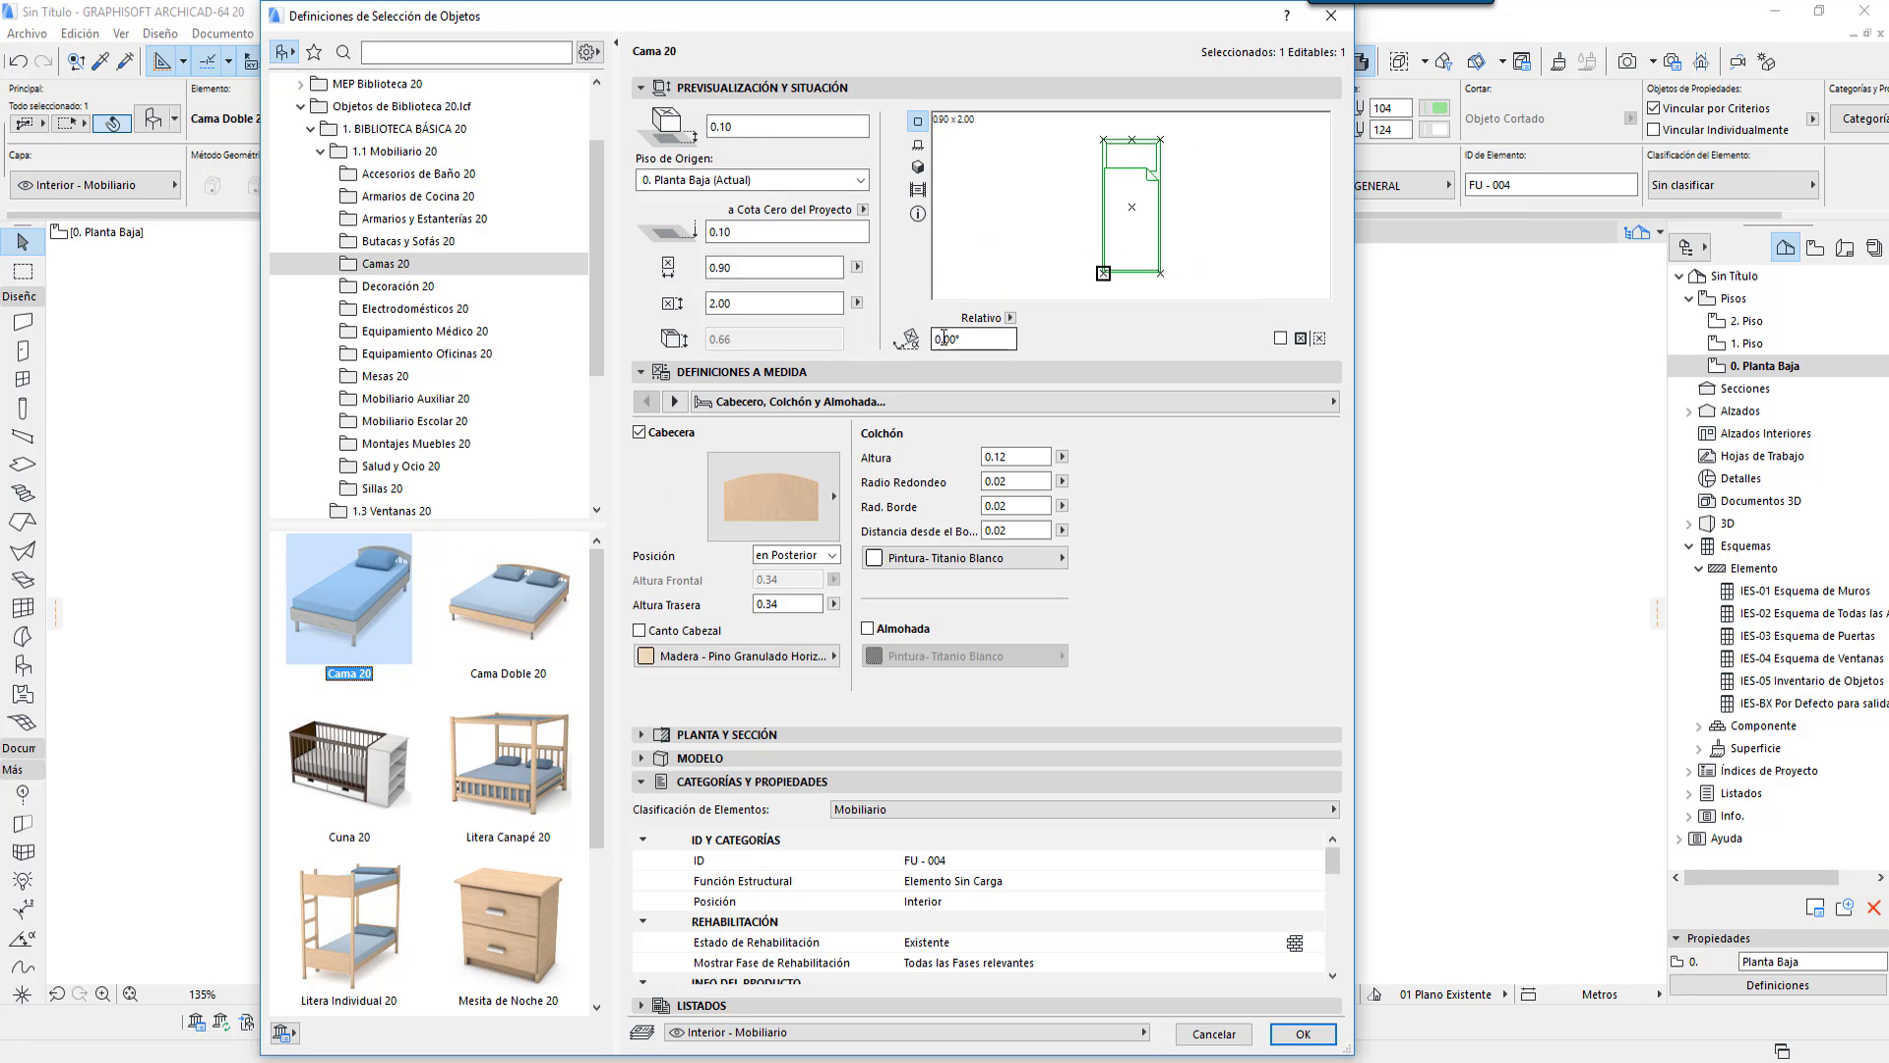
{"action": "left_click", "coordinate": [918, 216]}
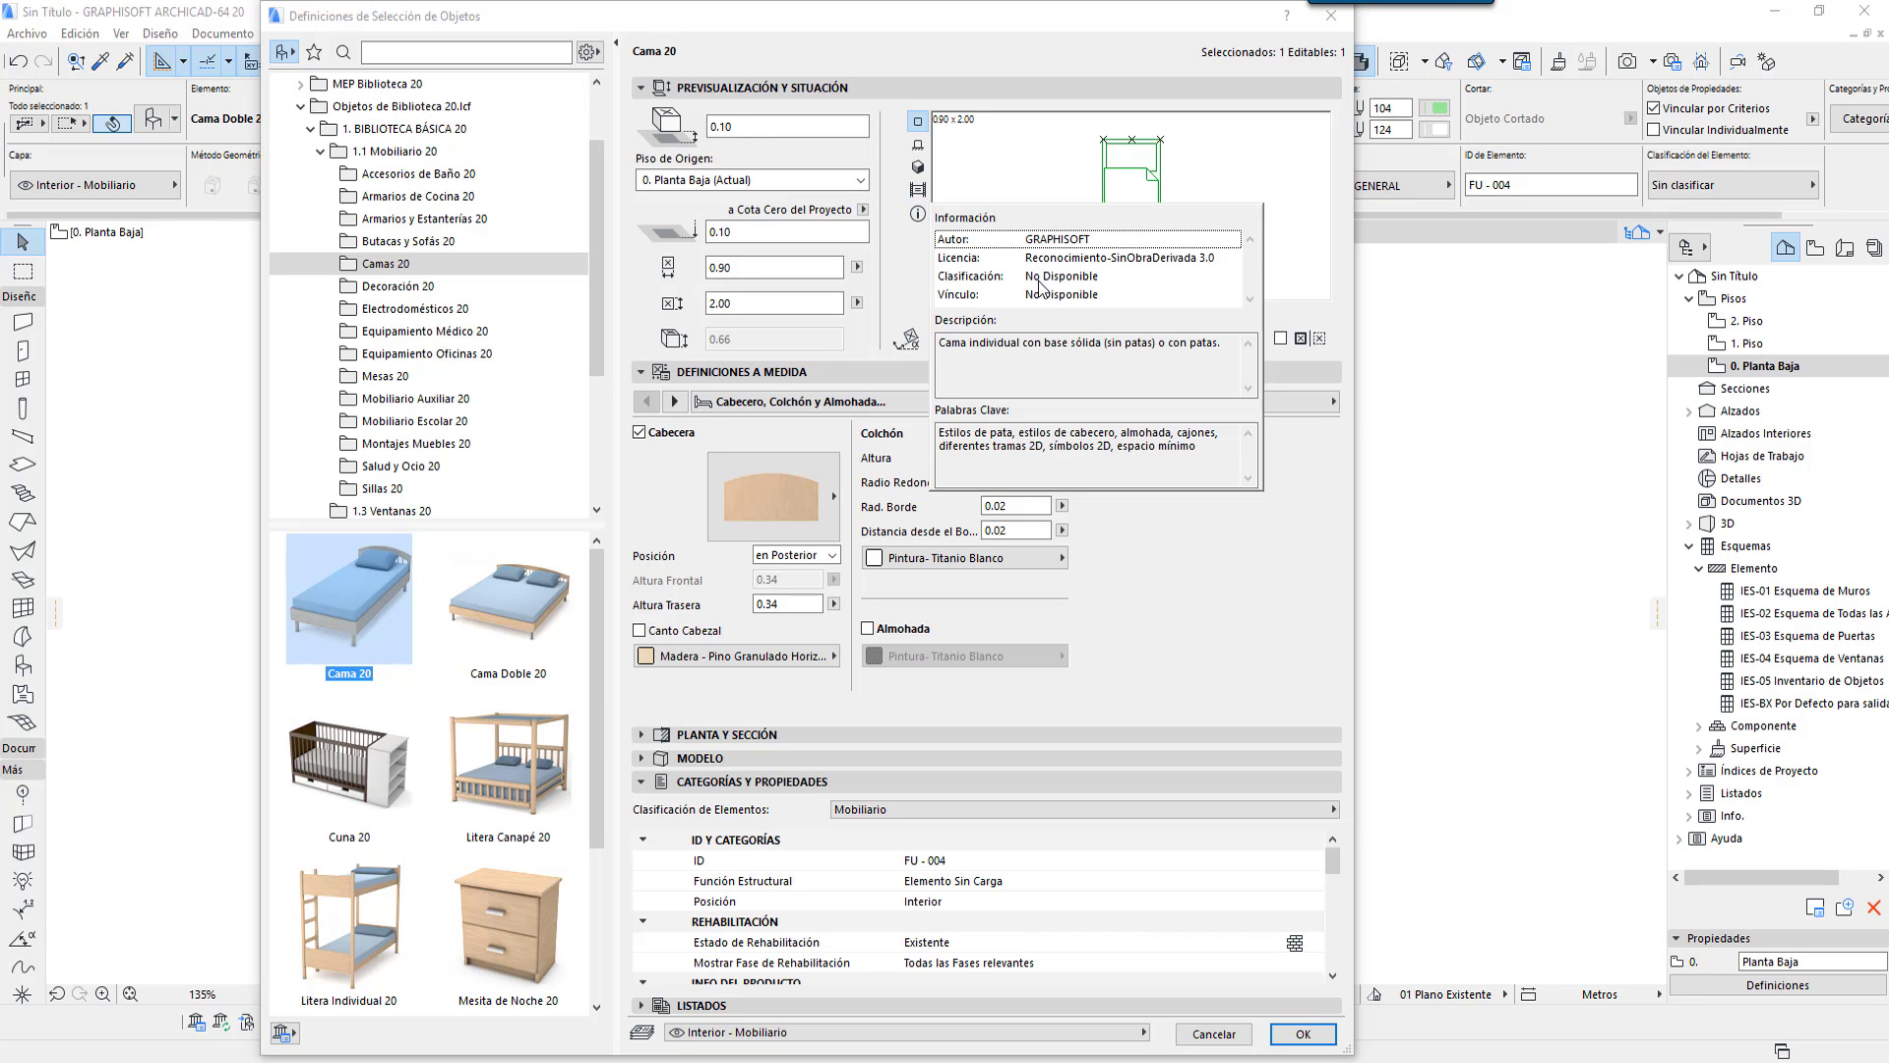
{"action": "left_click", "coordinate": [906, 288]}
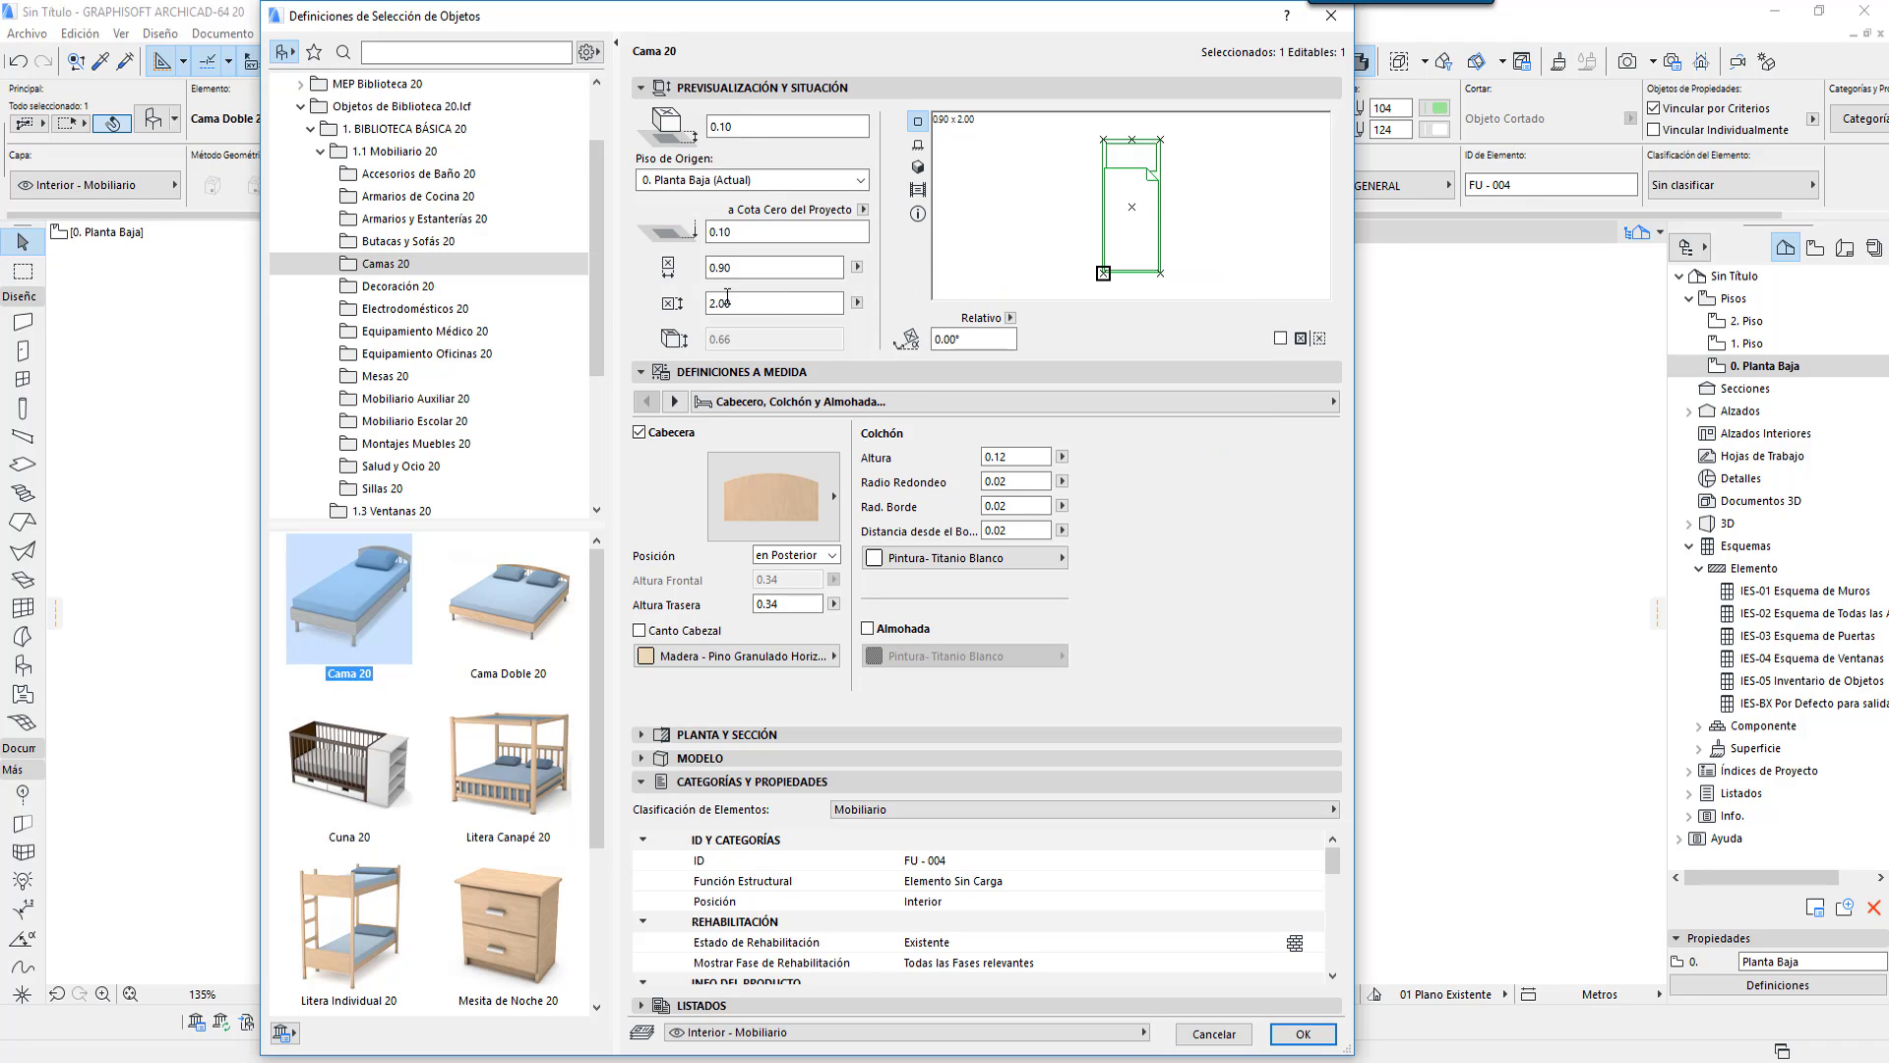
Step: Examine the library part information and 3D preview of Butaca 01 20 from the Sillas 20 folder
{"action": "left_click", "coordinate": [389, 488]}
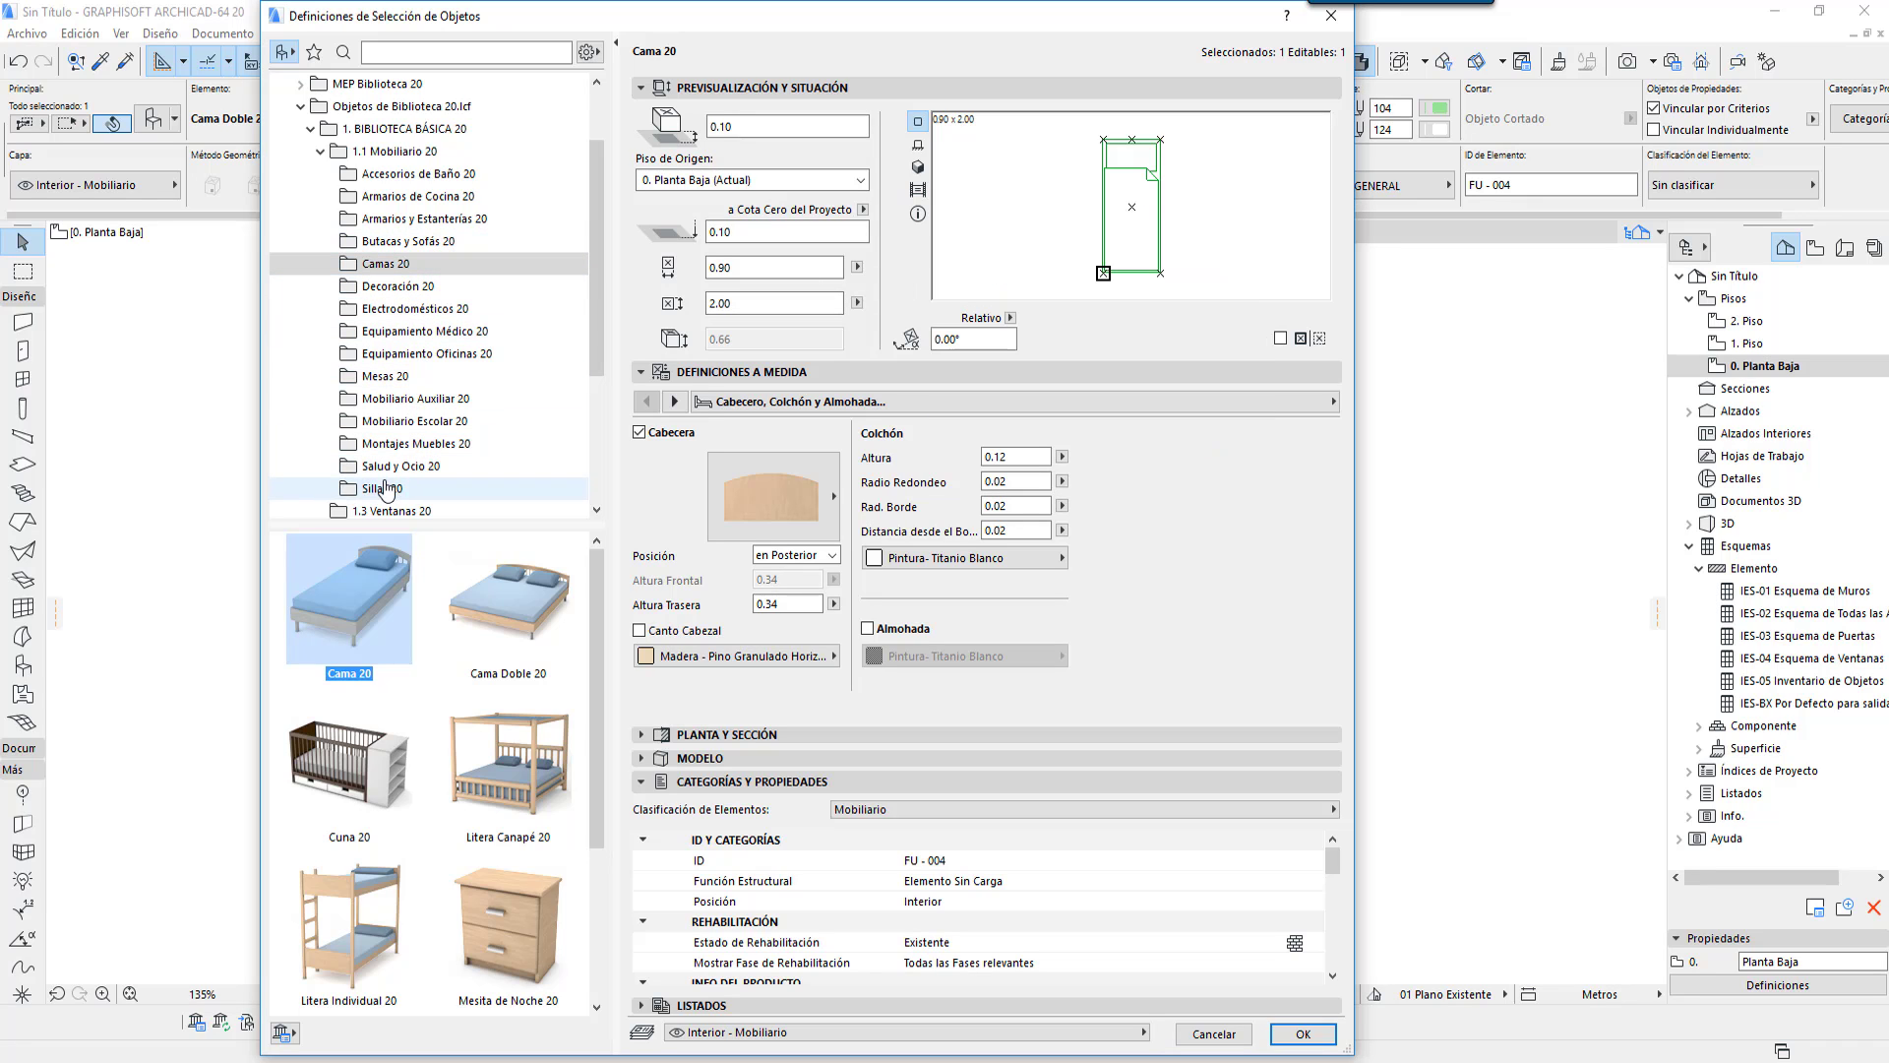
{"action": "left_click", "coordinate": [512, 769]}
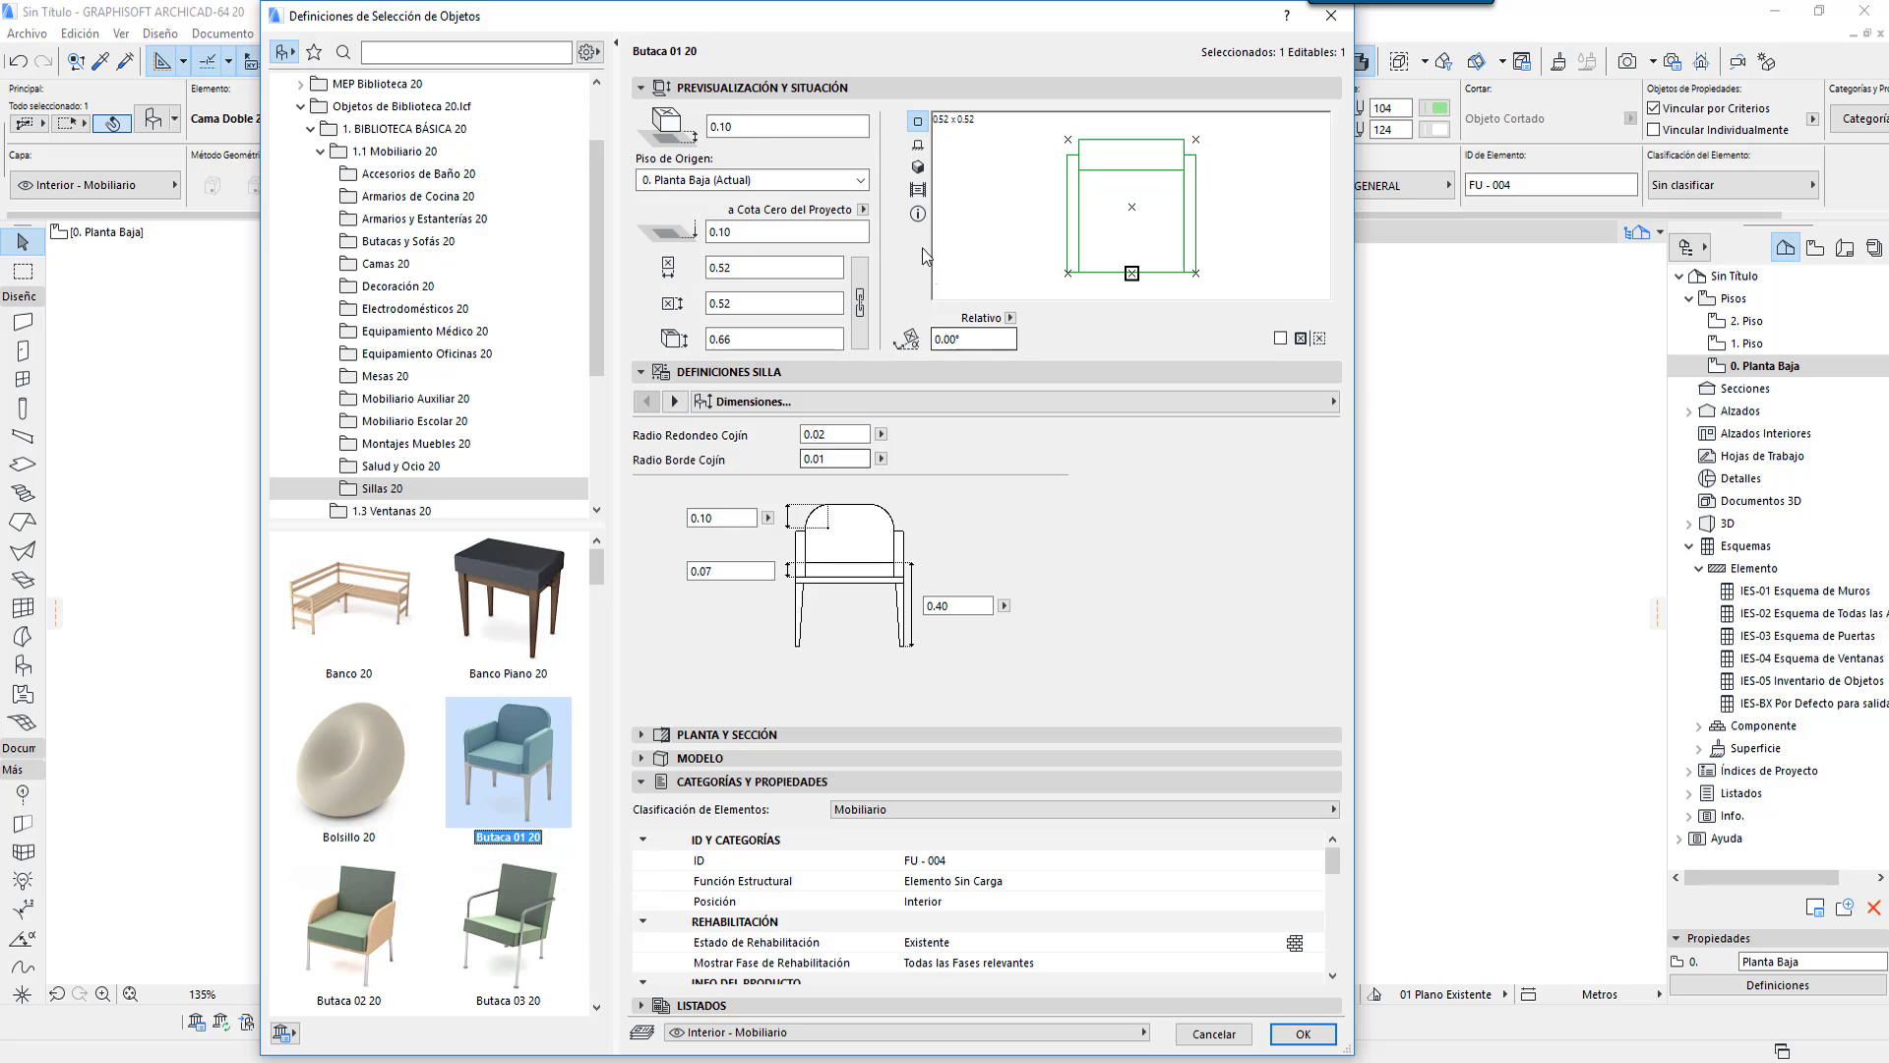
{"action": "left_click", "coordinate": [917, 215]}
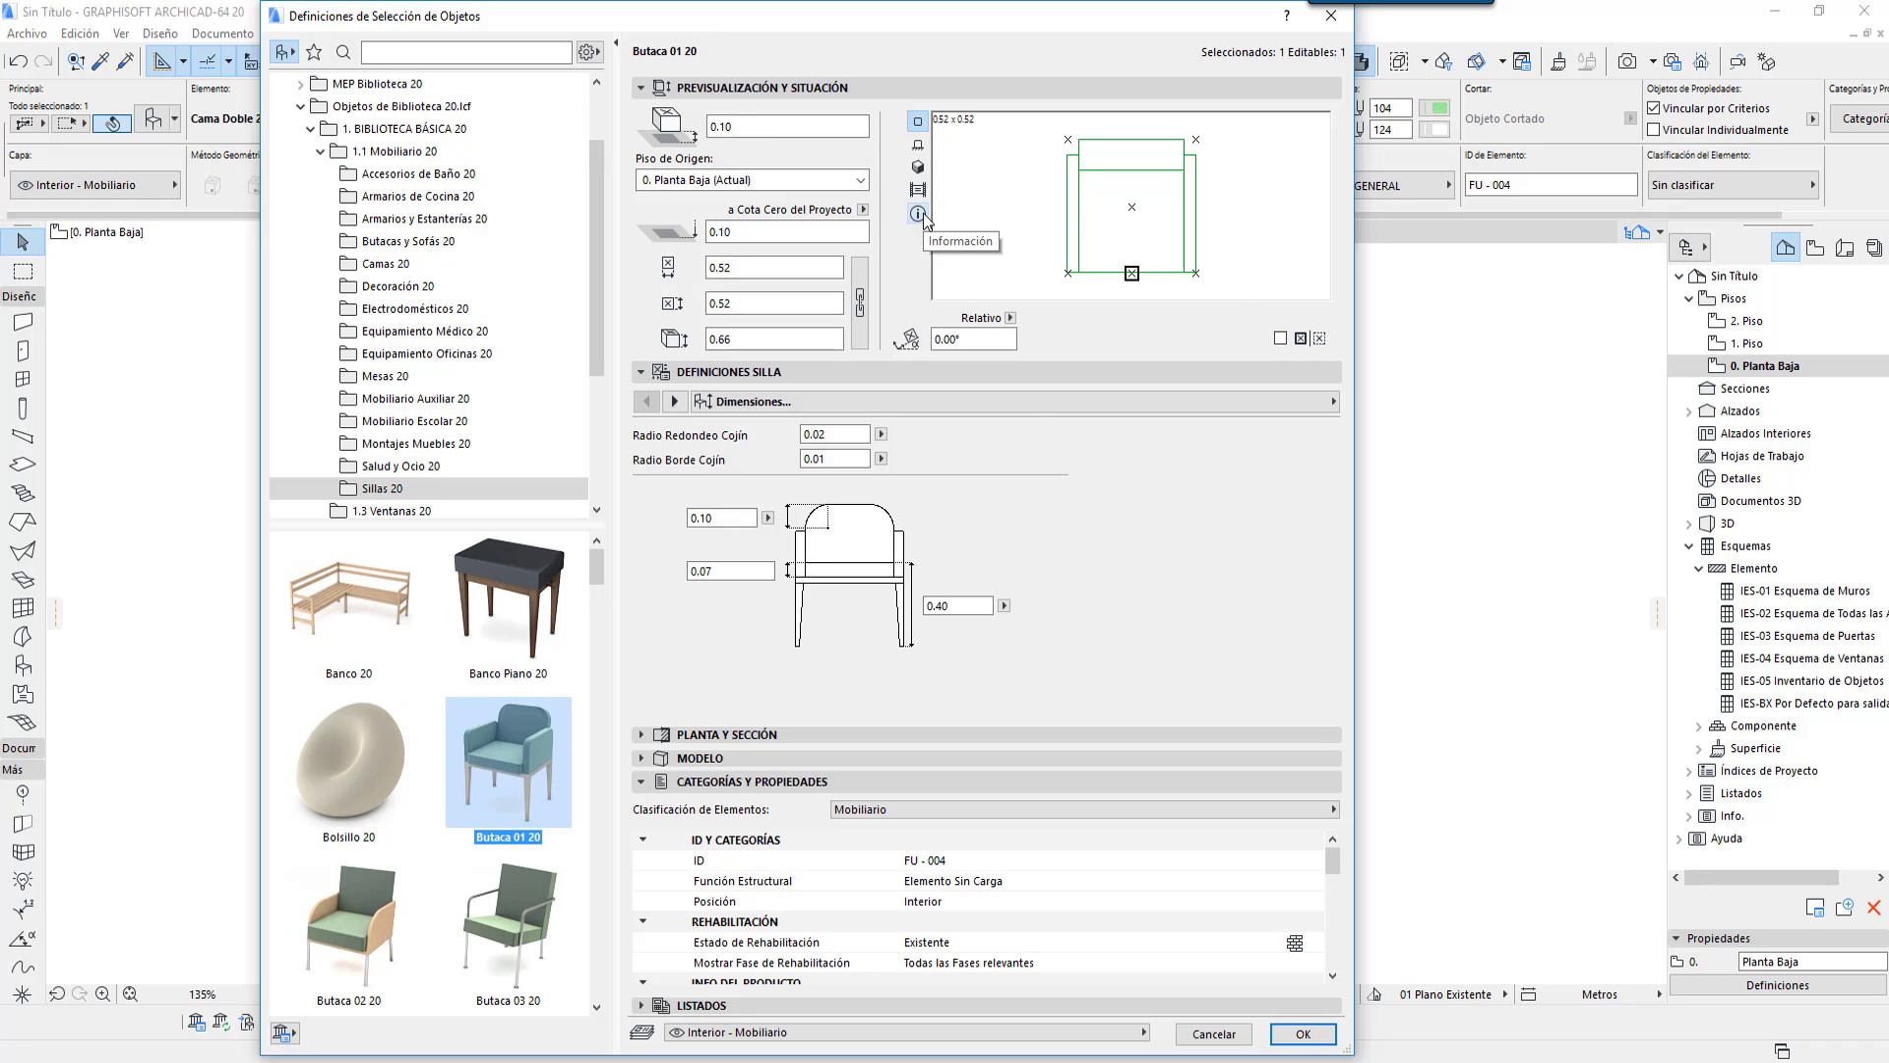
{"action": "mouse_move", "coordinate": [923, 217]}
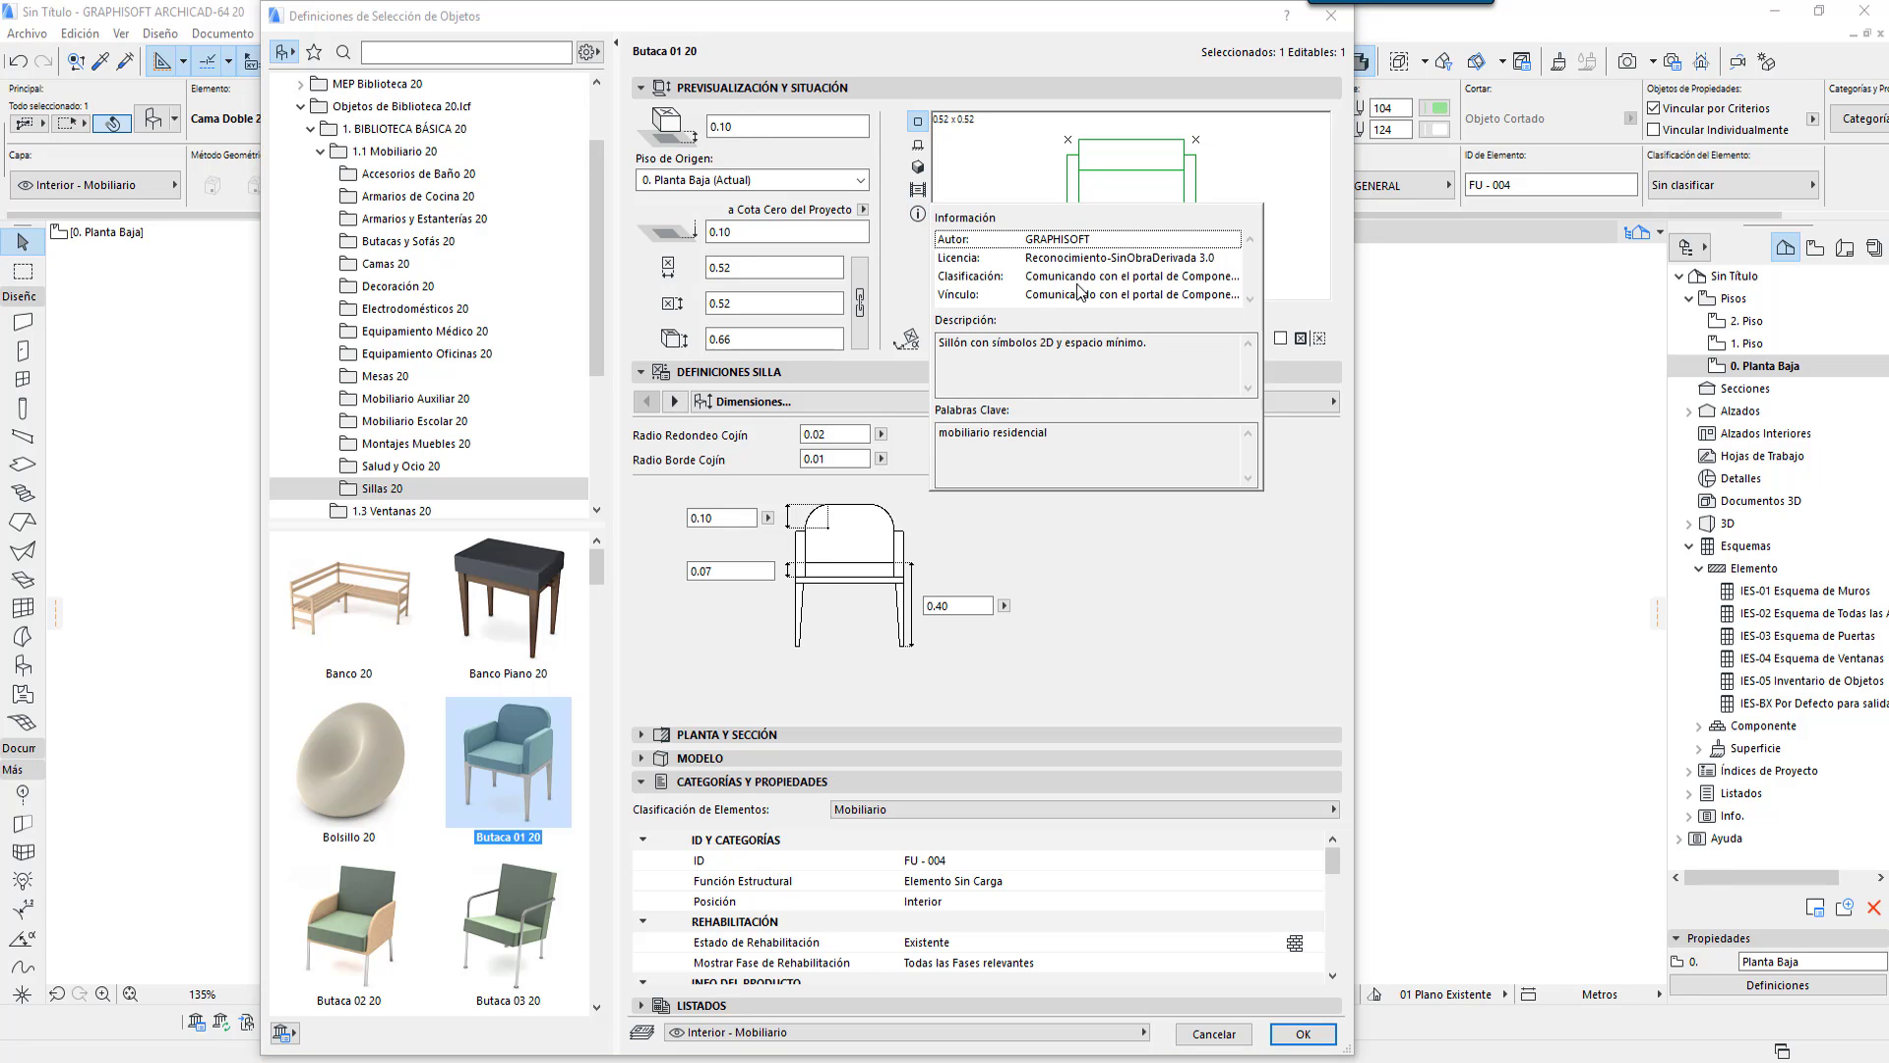
{"action": "left_click", "coordinate": [918, 167]}
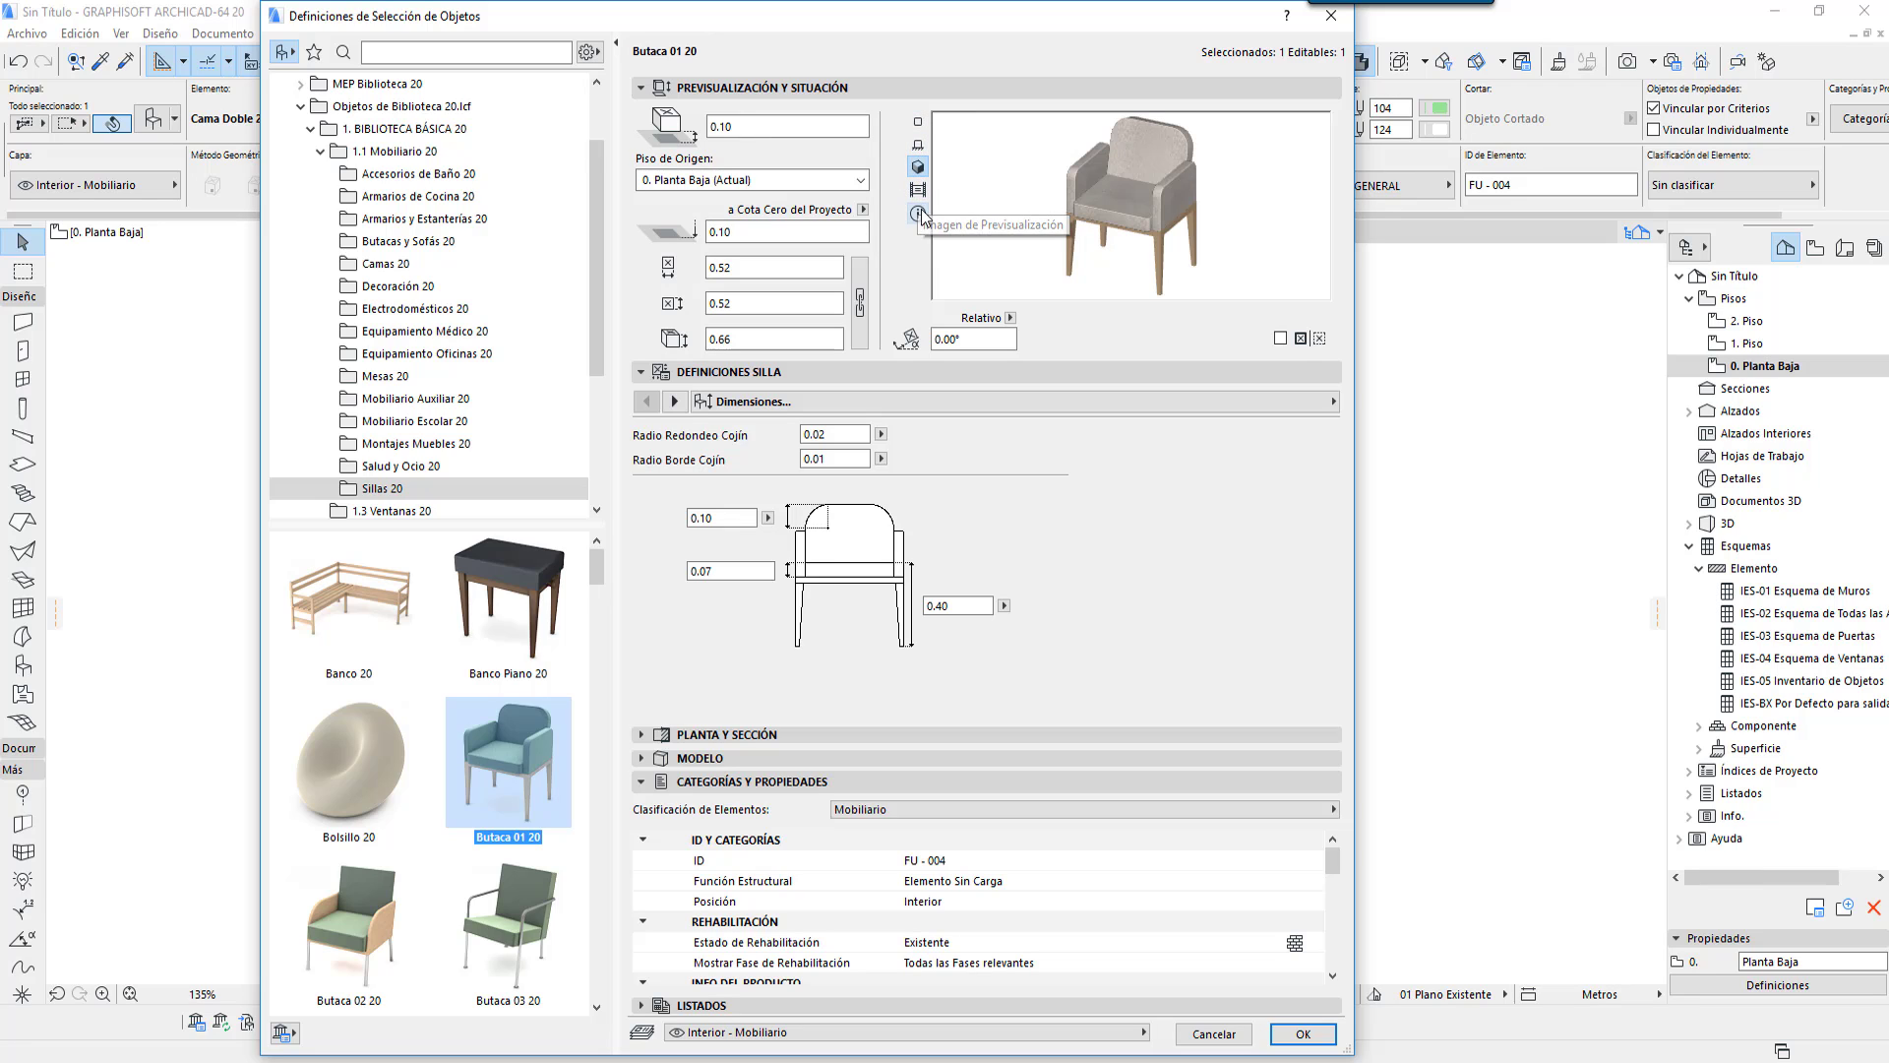
{"action": "mouse_move", "coordinate": [923, 219]}
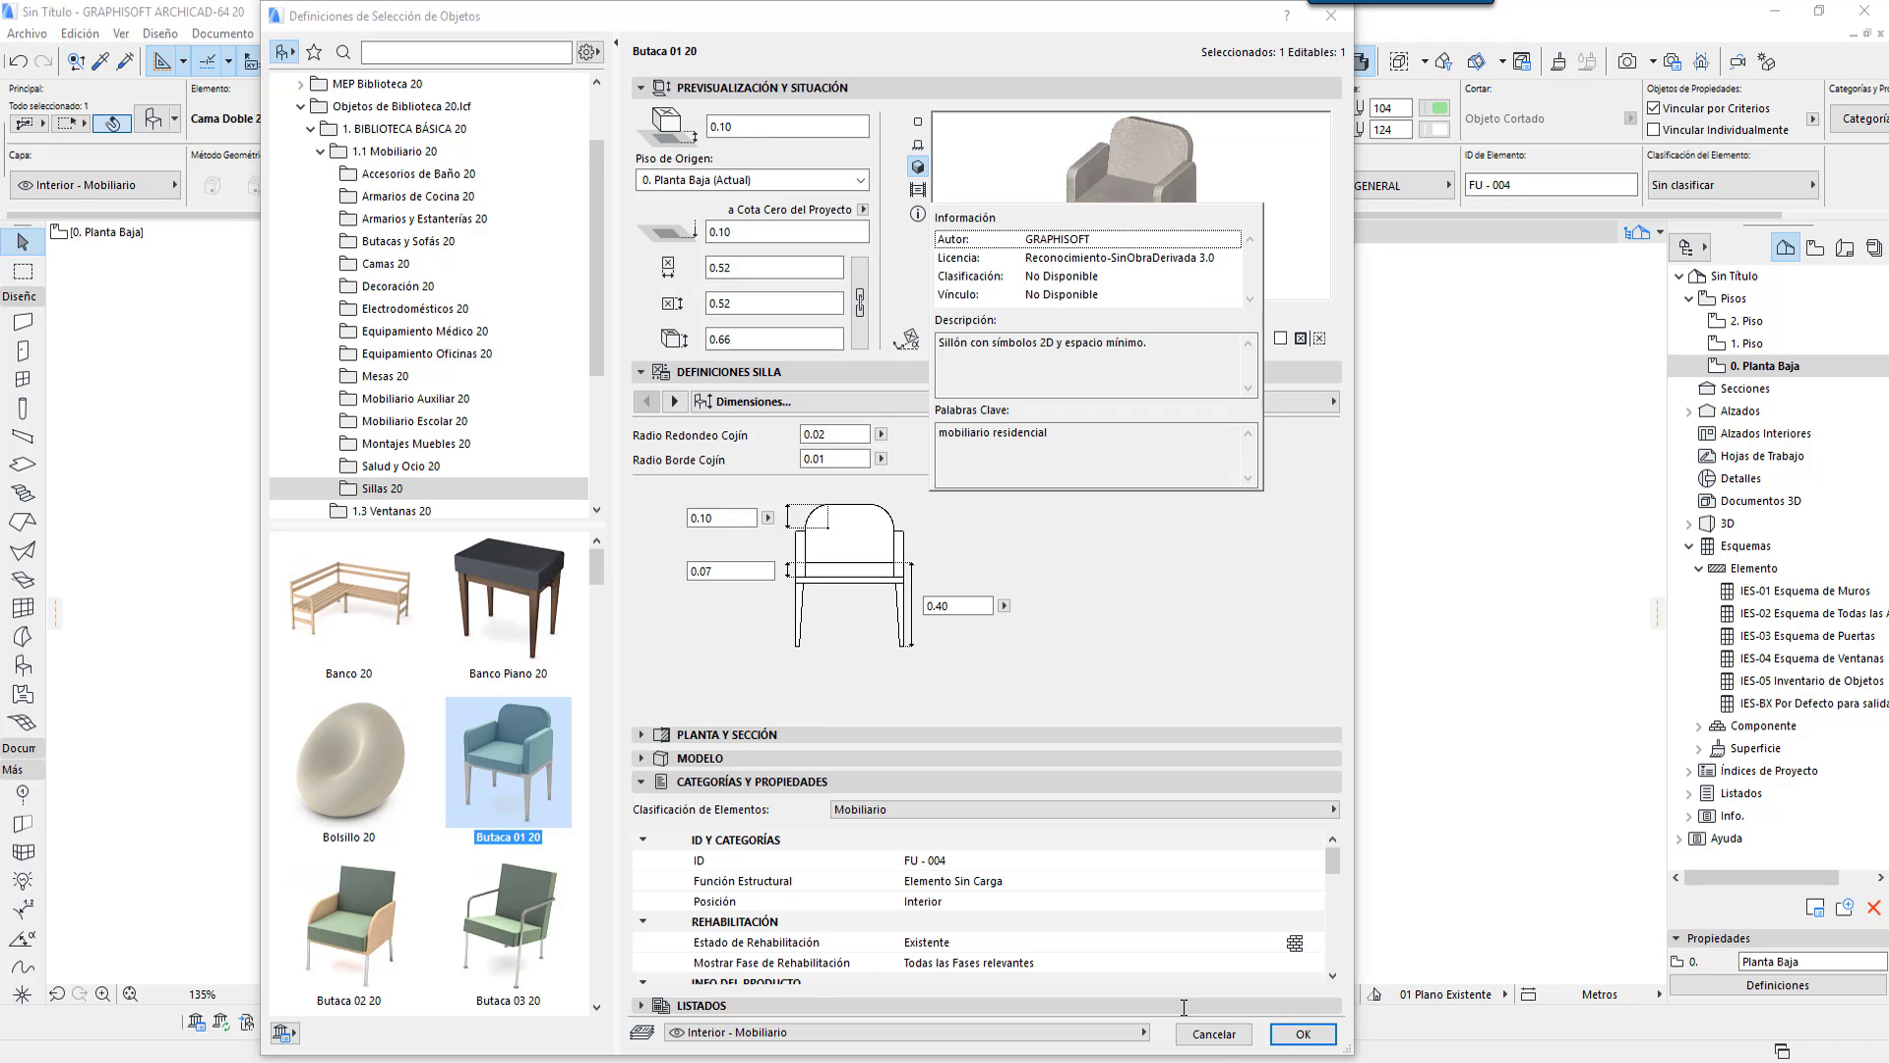
{"action": "left_click", "coordinate": [1130, 820]}
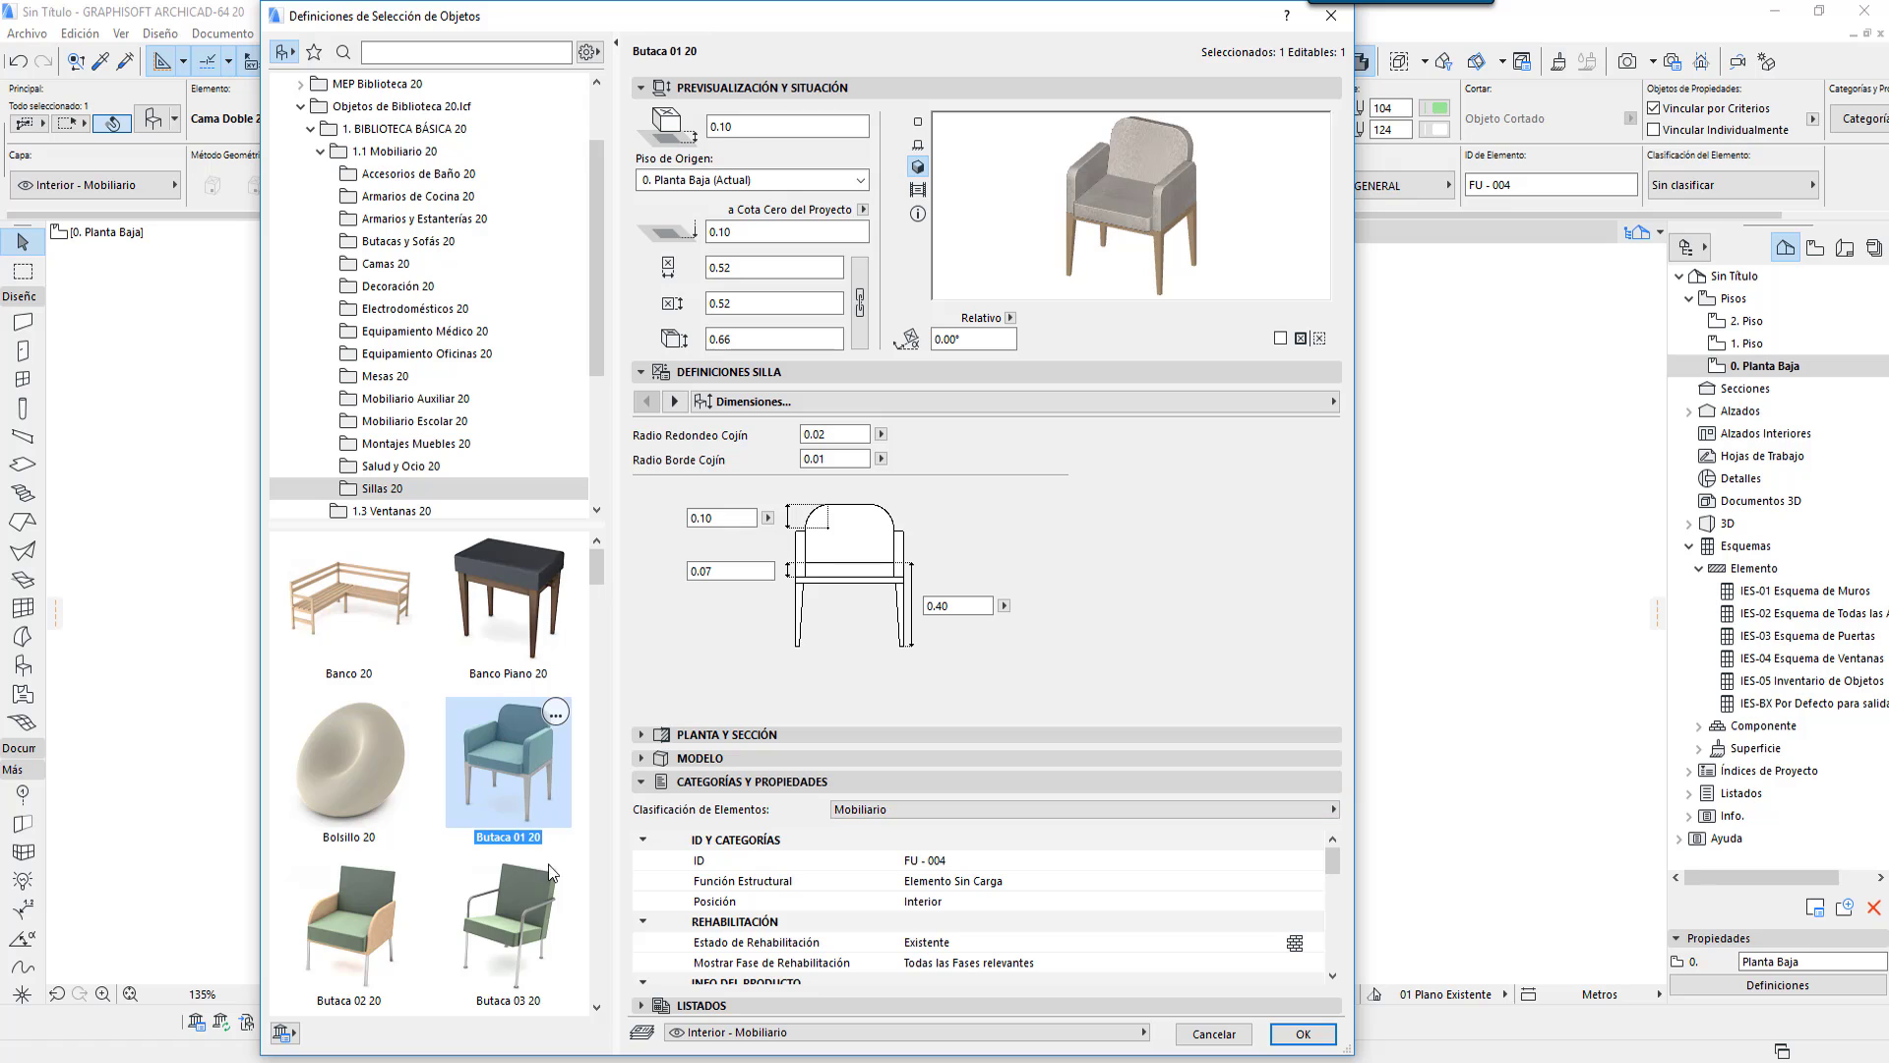
Step: Check the default element classification of Butaca 02 20, Cama Doble 20 and Cama 20, then cancel the object settings without changes
{"action": "key", "text": "Down"}
{"action": "key", "text": "Left"}
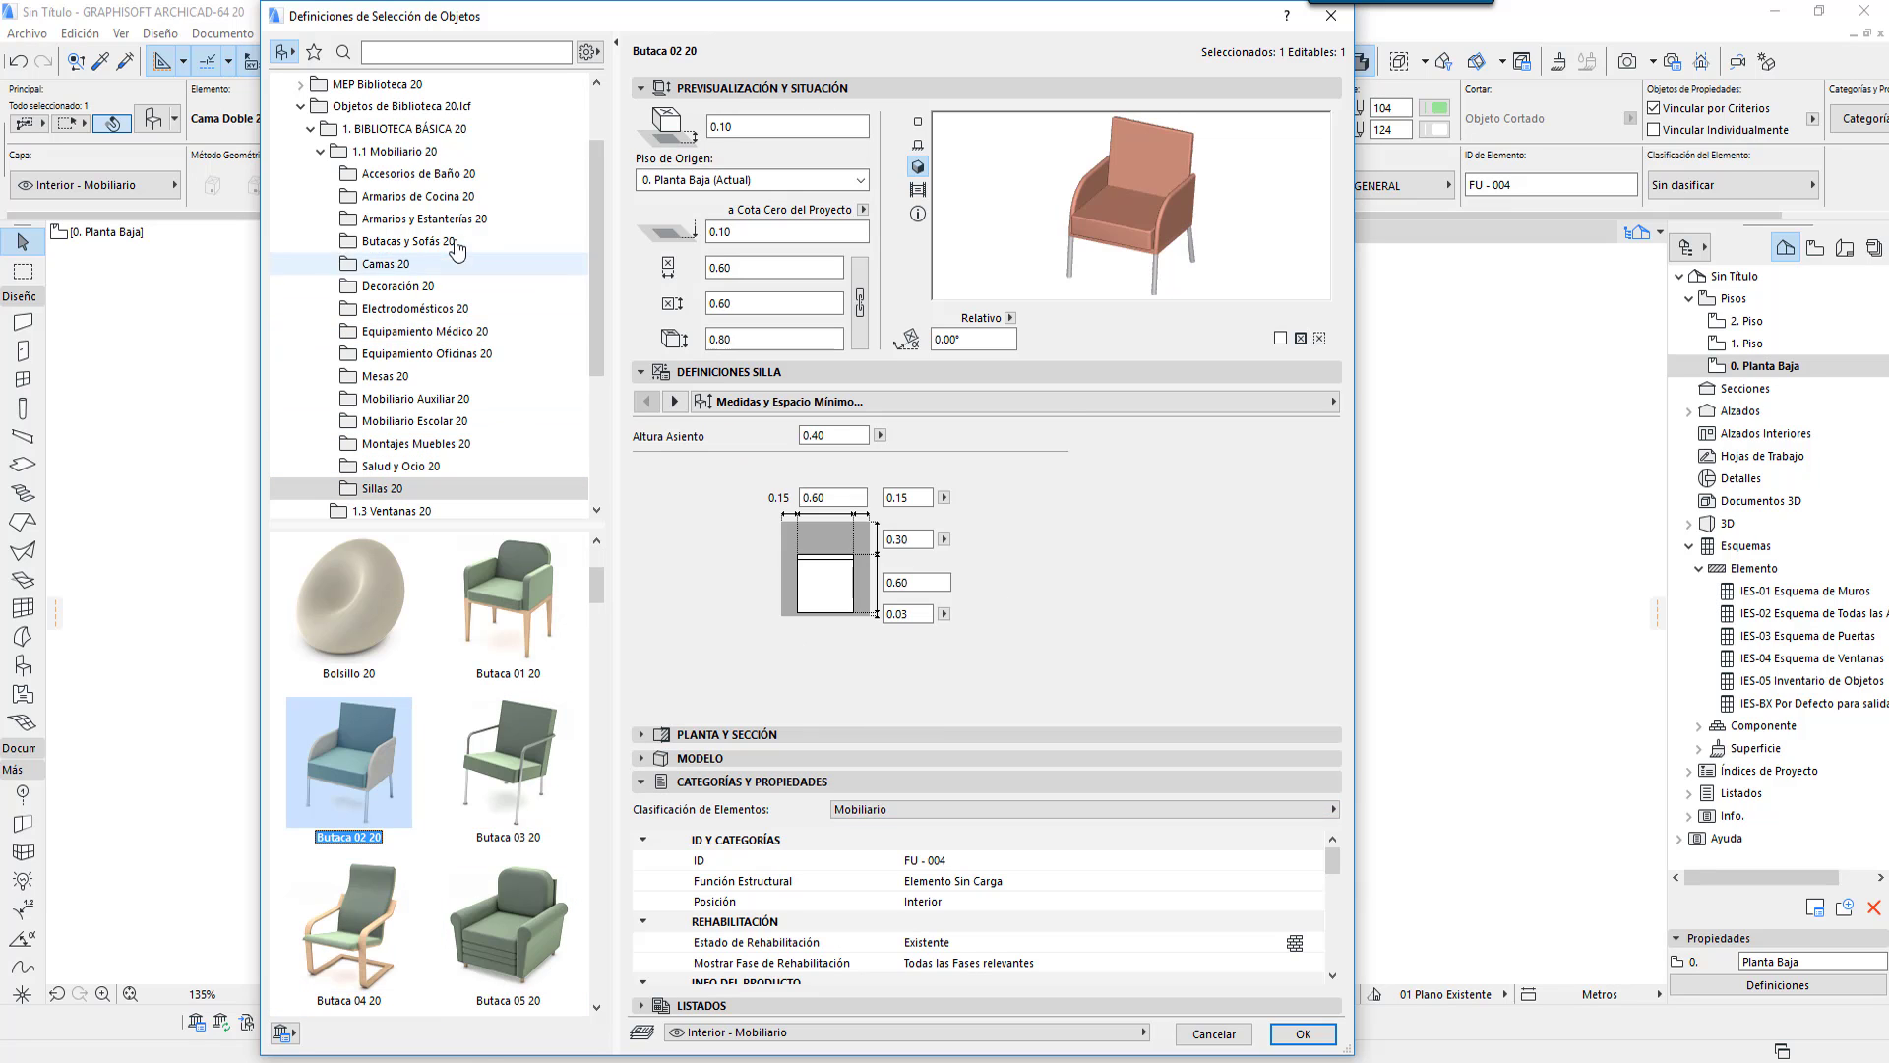
{"action": "left_click", "coordinate": [386, 263]}
{"action": "left_click", "coordinate": [508, 600]}
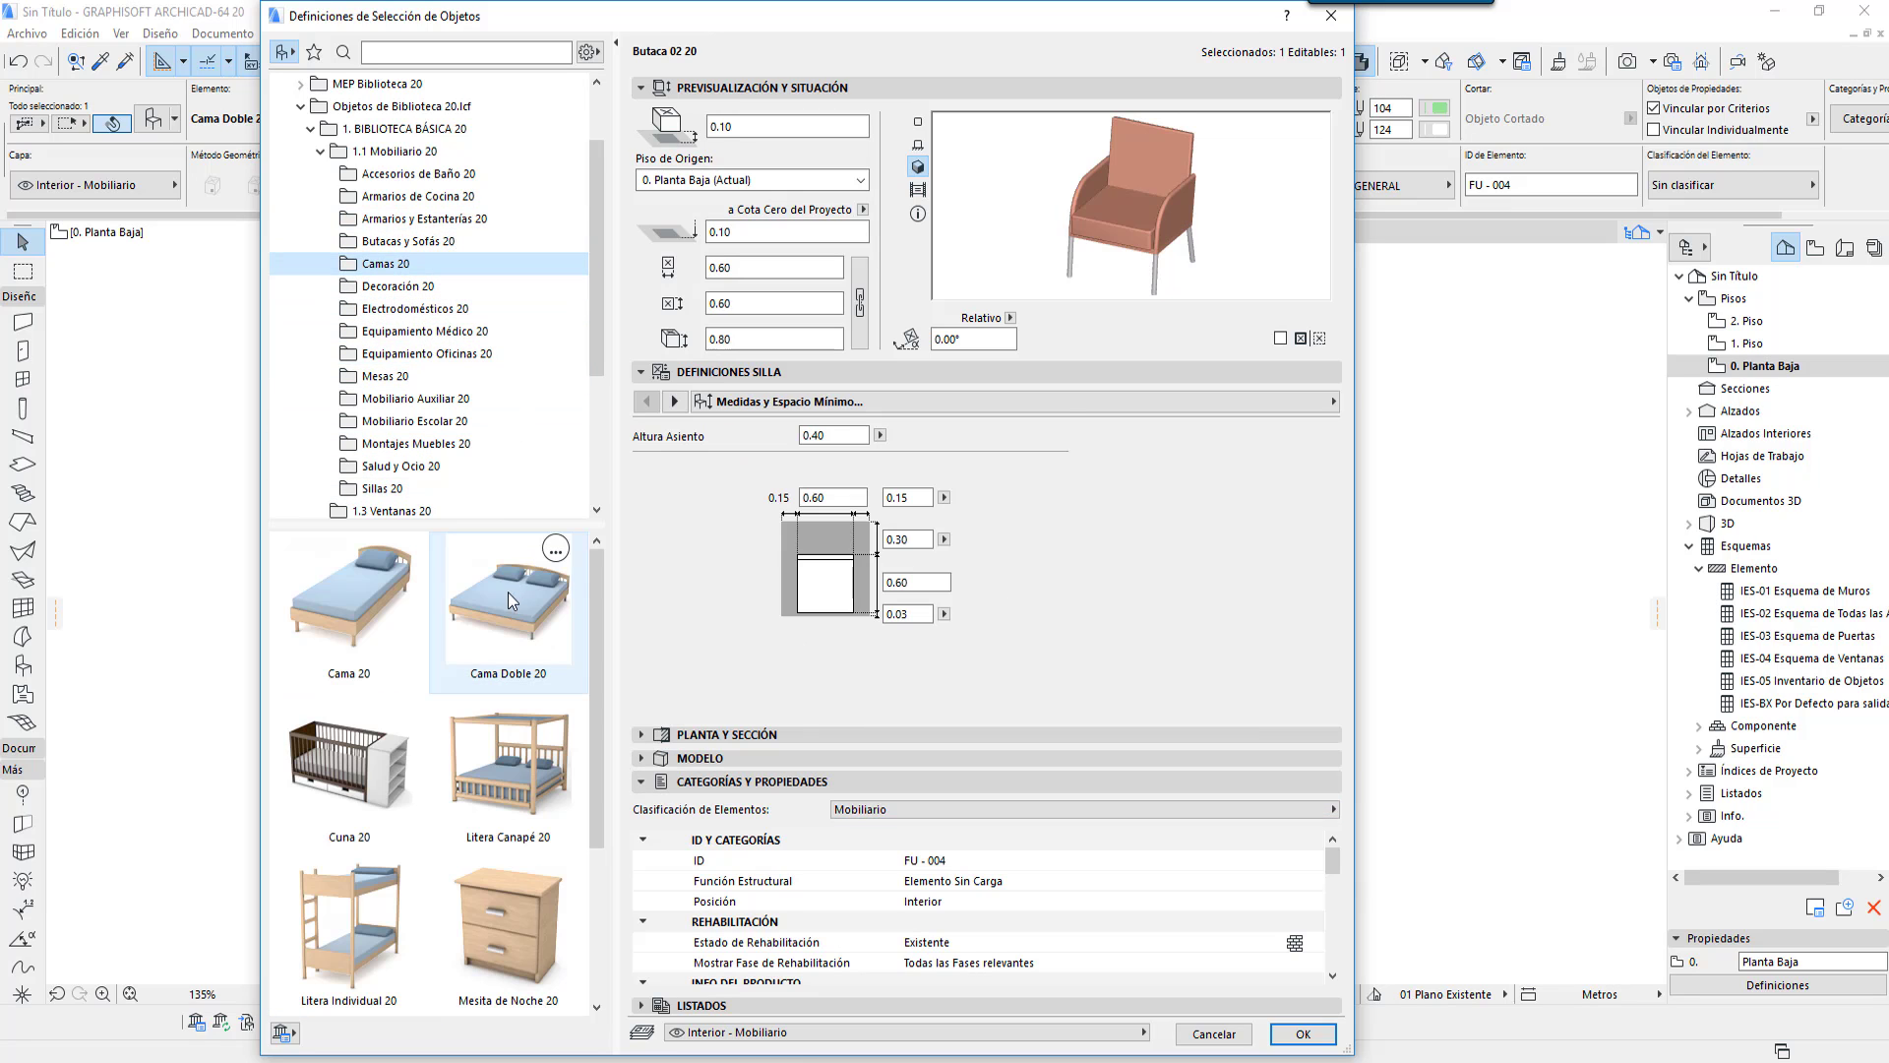
{"action": "left_click", "coordinate": [916, 813]}
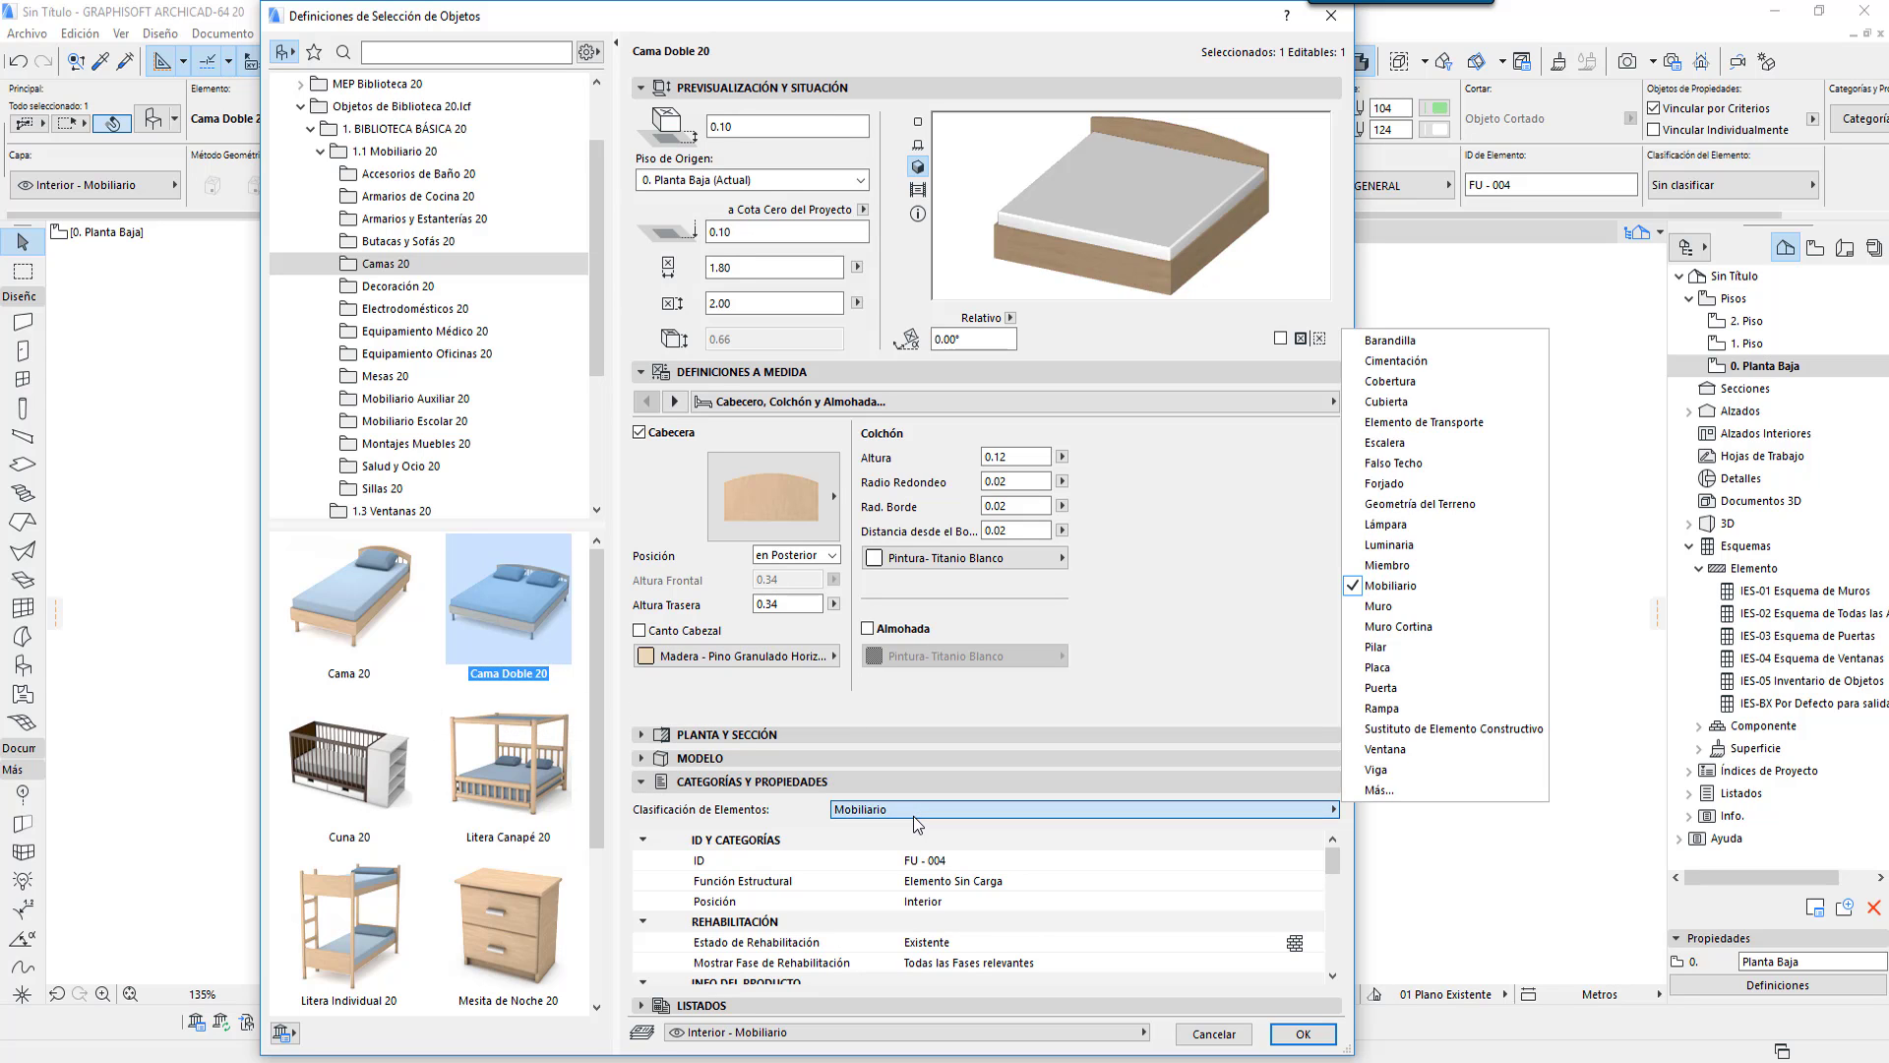
{"action": "key", "text": "Escape"}
{"action": "left_click", "coordinate": [350, 600]}
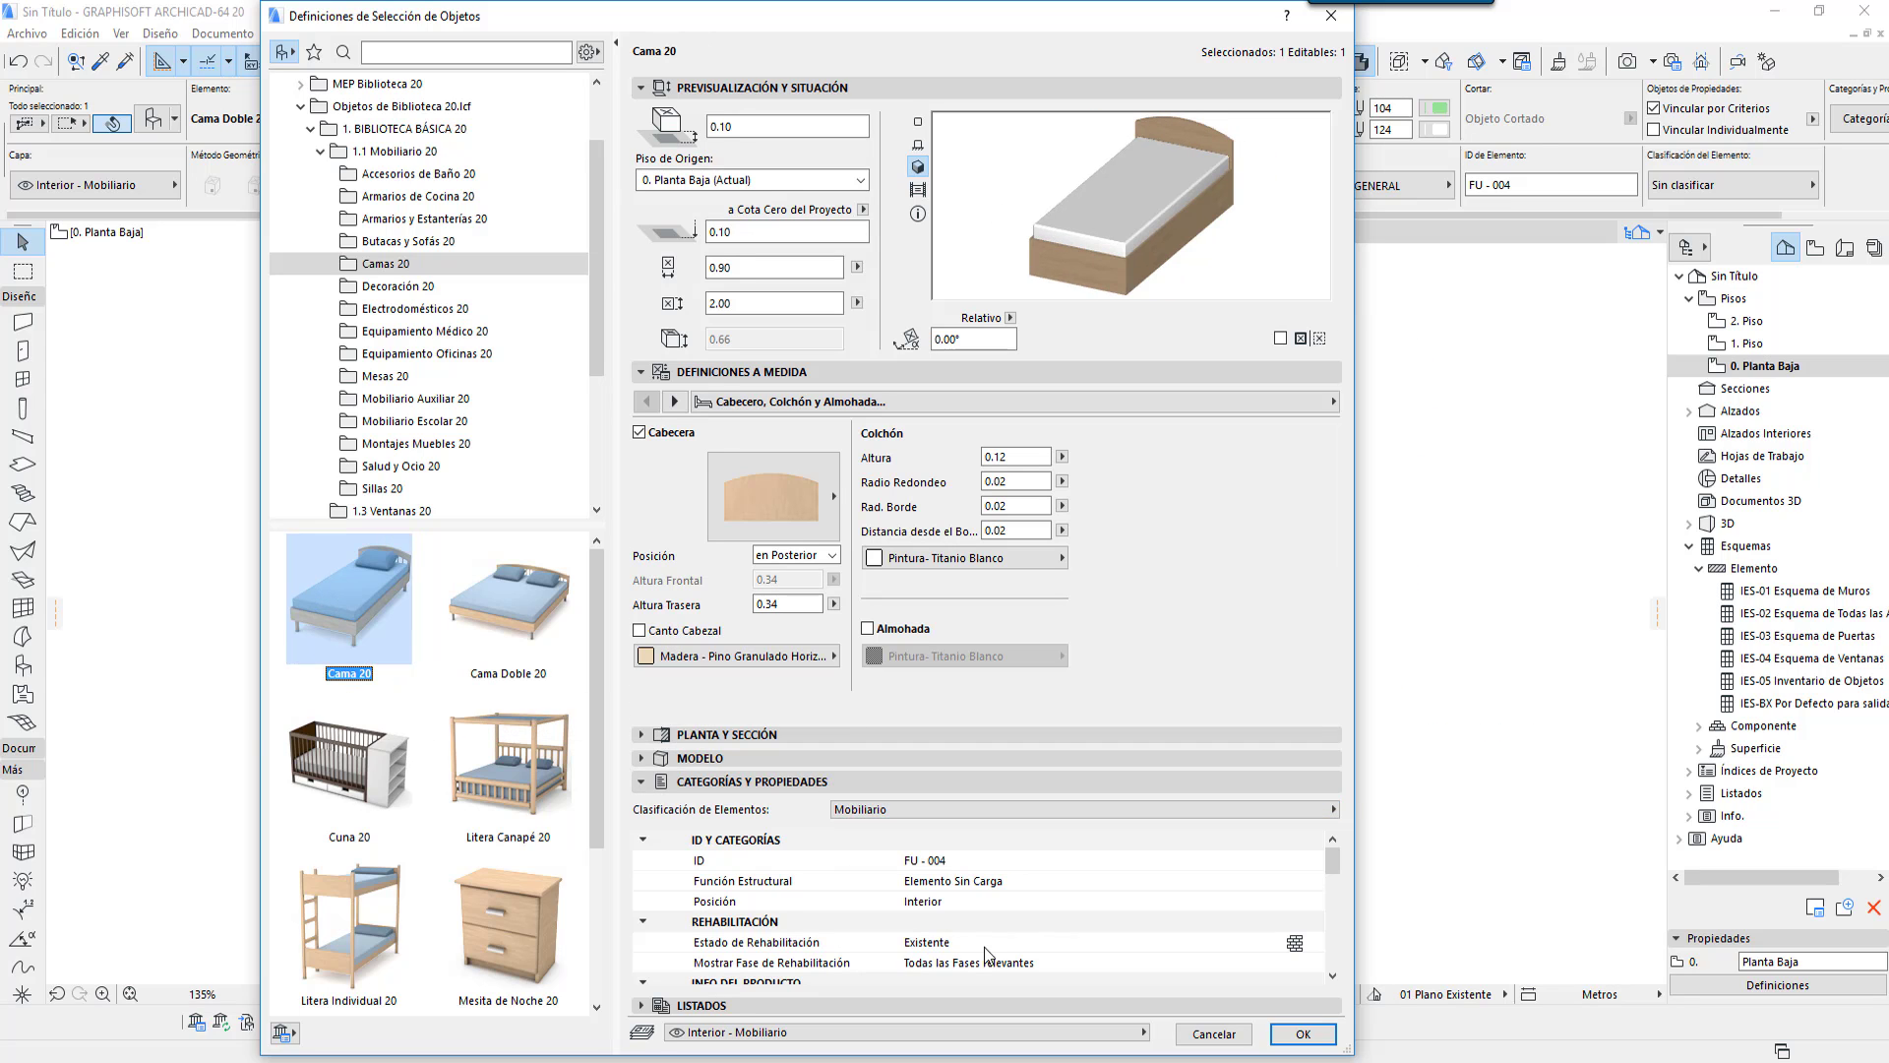
{"action": "left_click", "coordinate": [1217, 1034]}
{"action": "left_click", "coordinate": [1468, 681]}
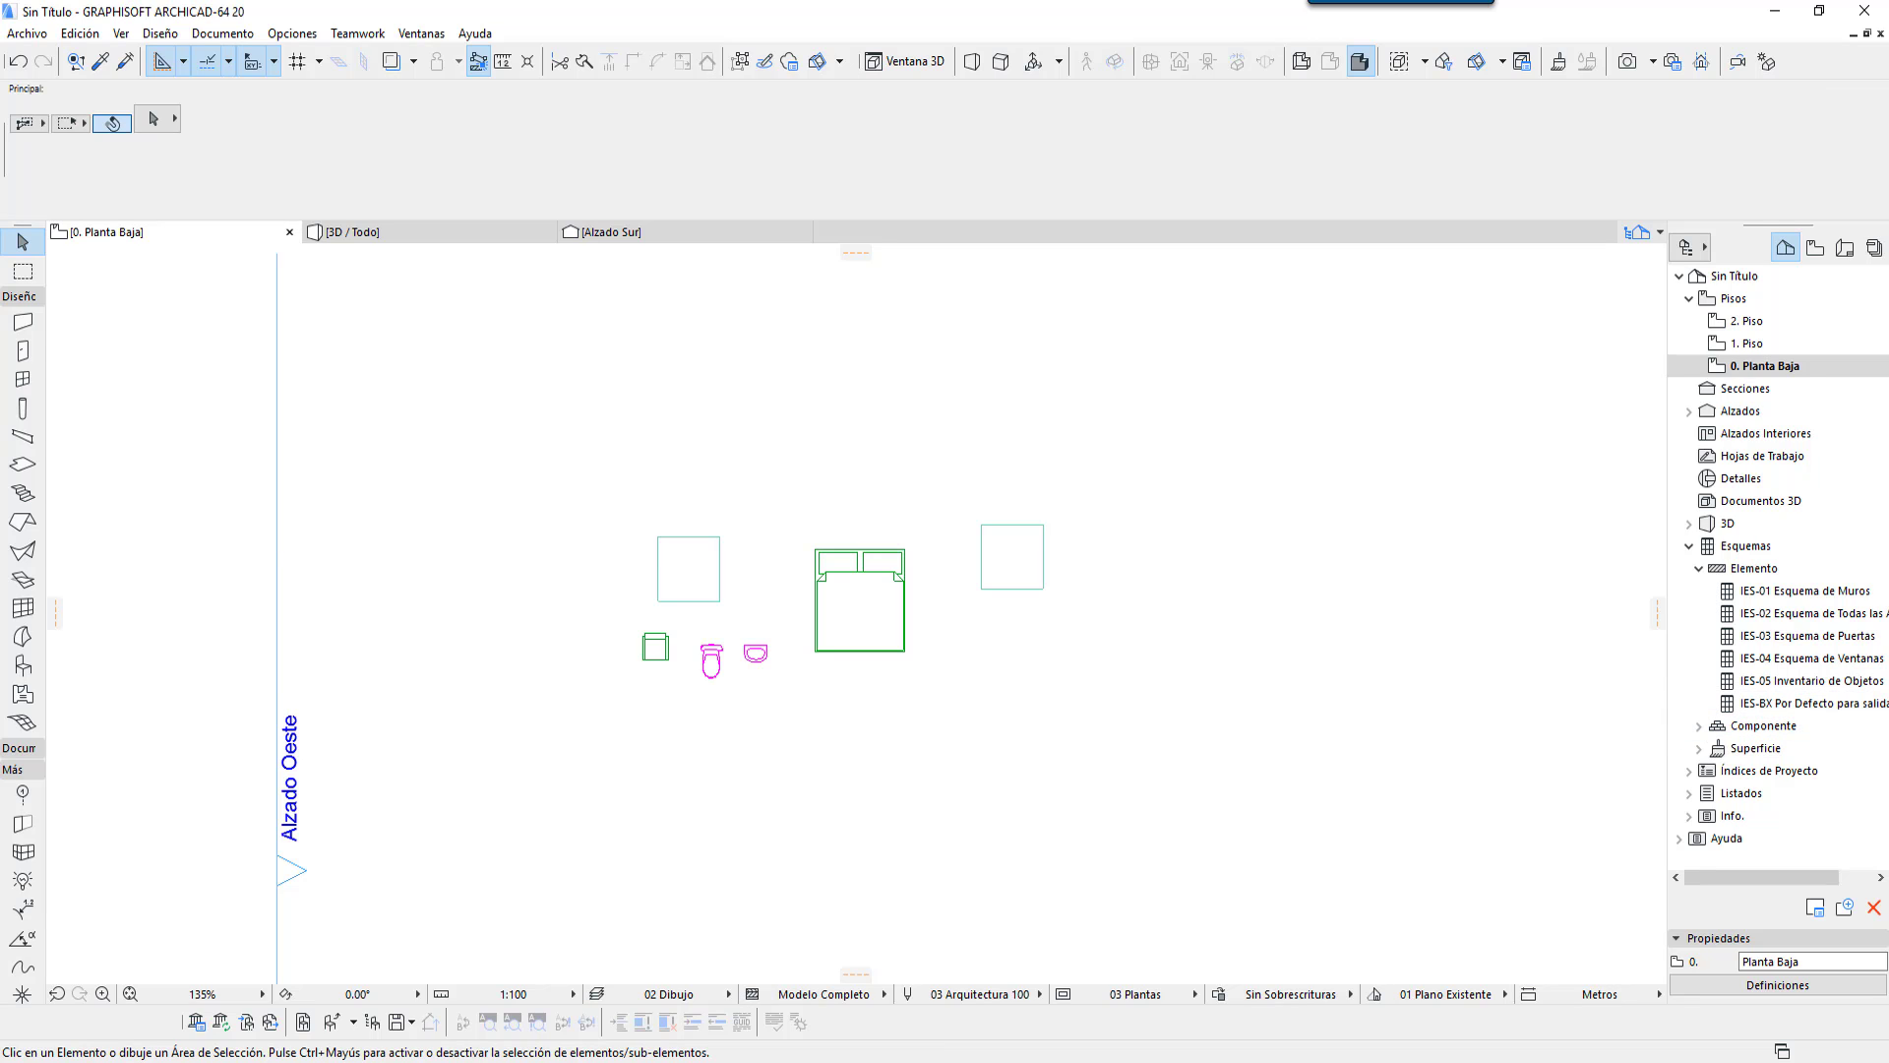
Step: Expand the 3D branch of the project map
{"action": "left_click", "coordinate": [1690, 523]}
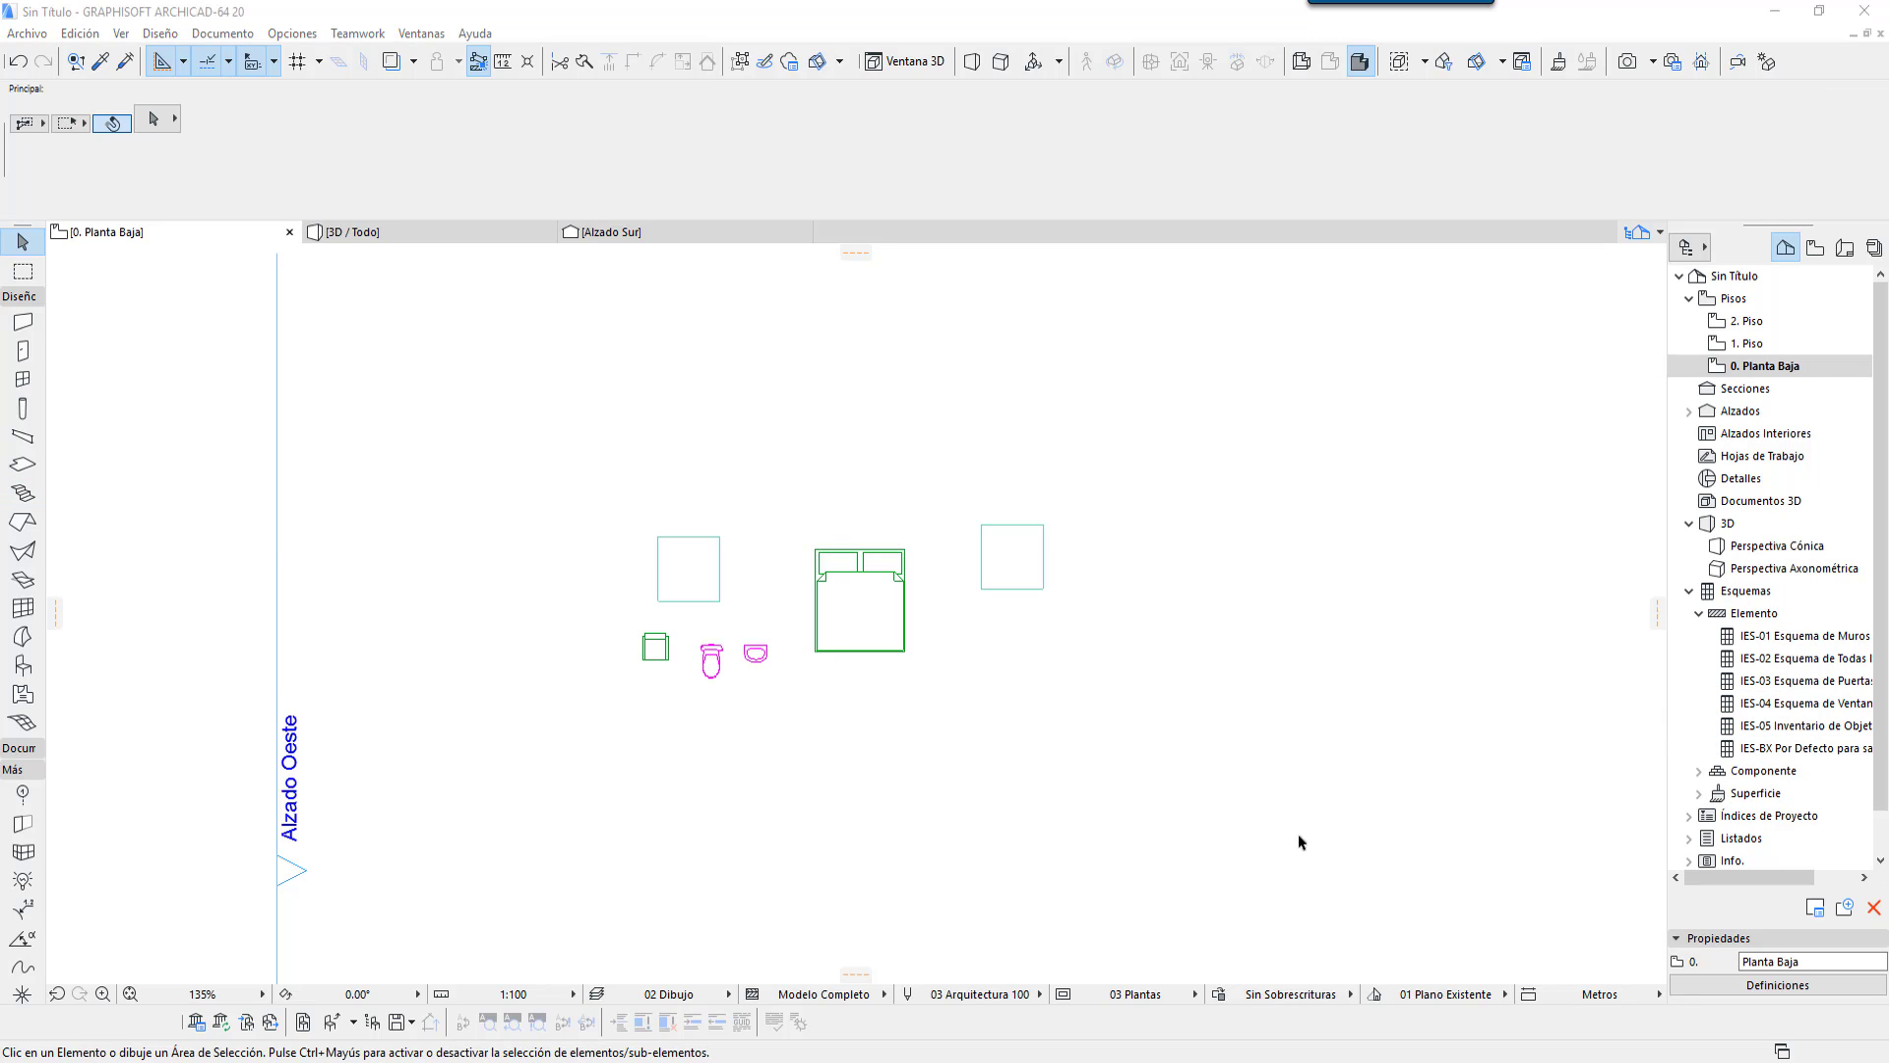
{"action": "left_click", "coordinate": [1030, 752]}
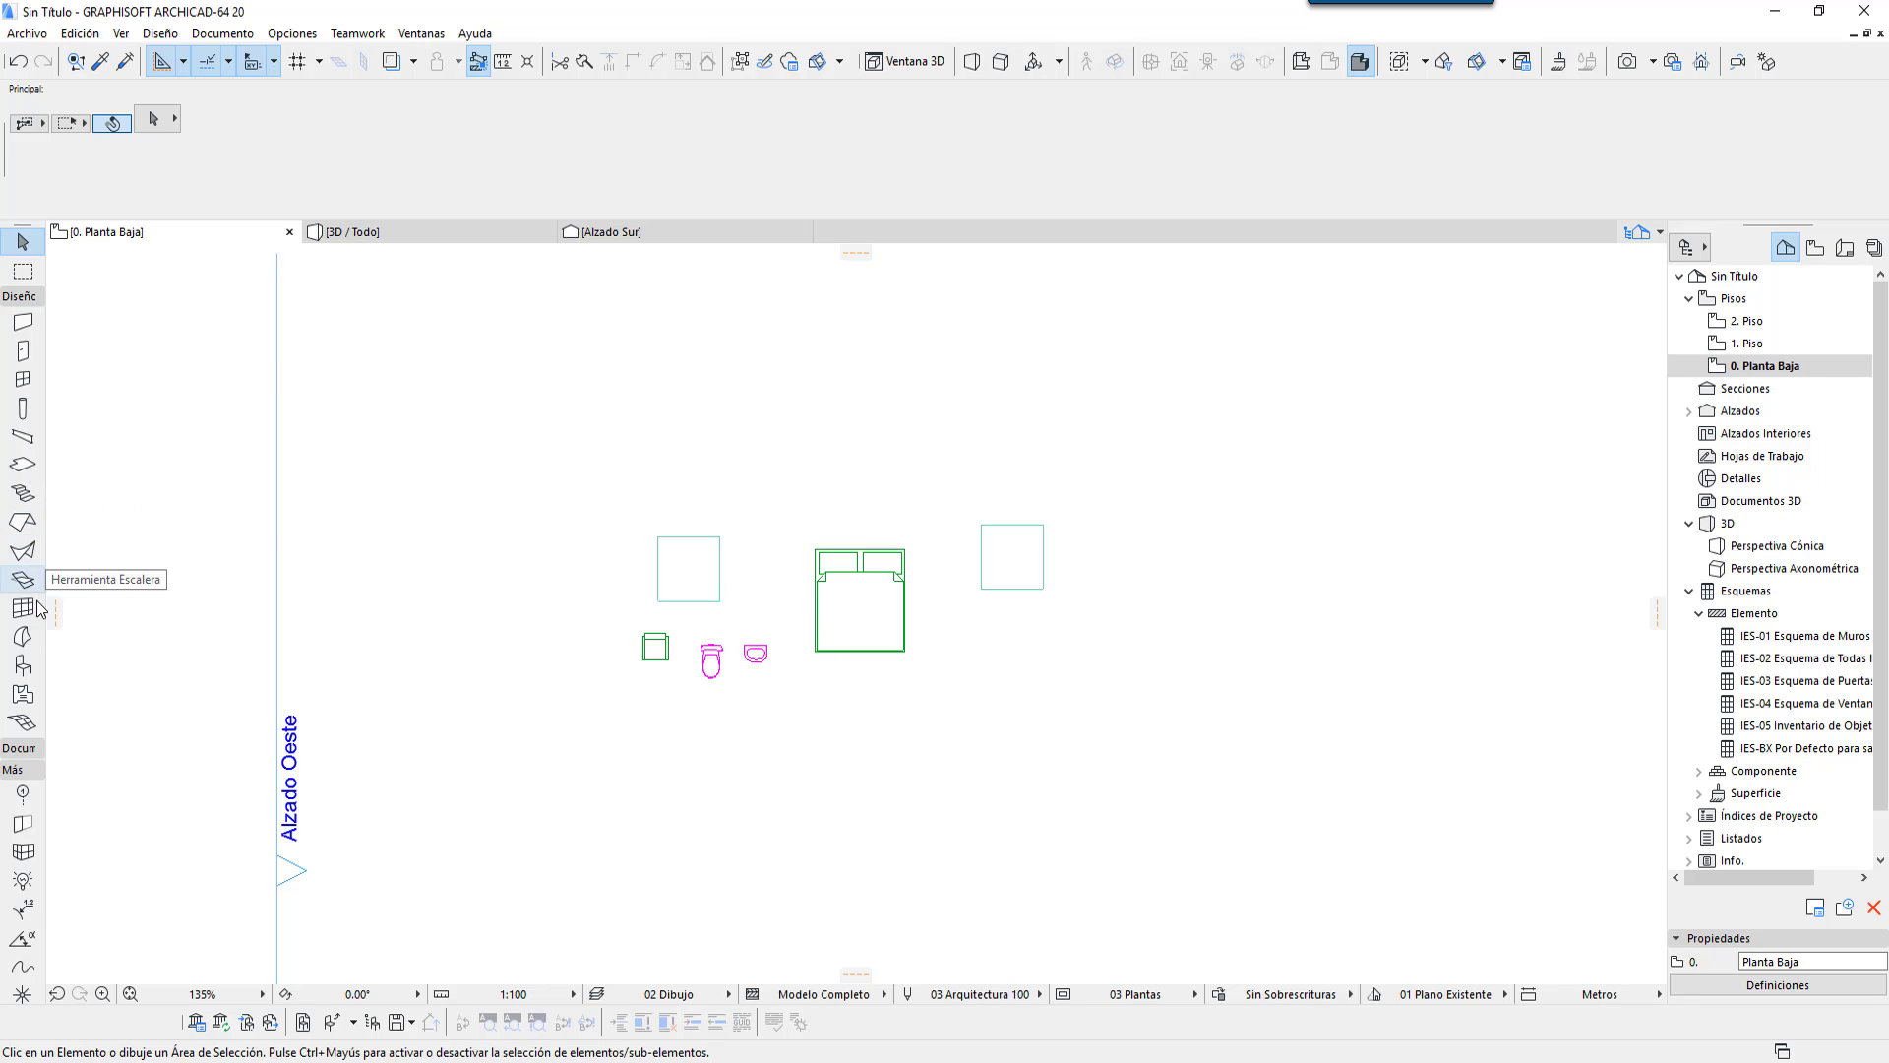
Step: Customize the Object tool's information palette by moving Clasificación del Elemento directly below Principal, keeping it shown
{"action": "left_click", "coordinate": [28, 667]}
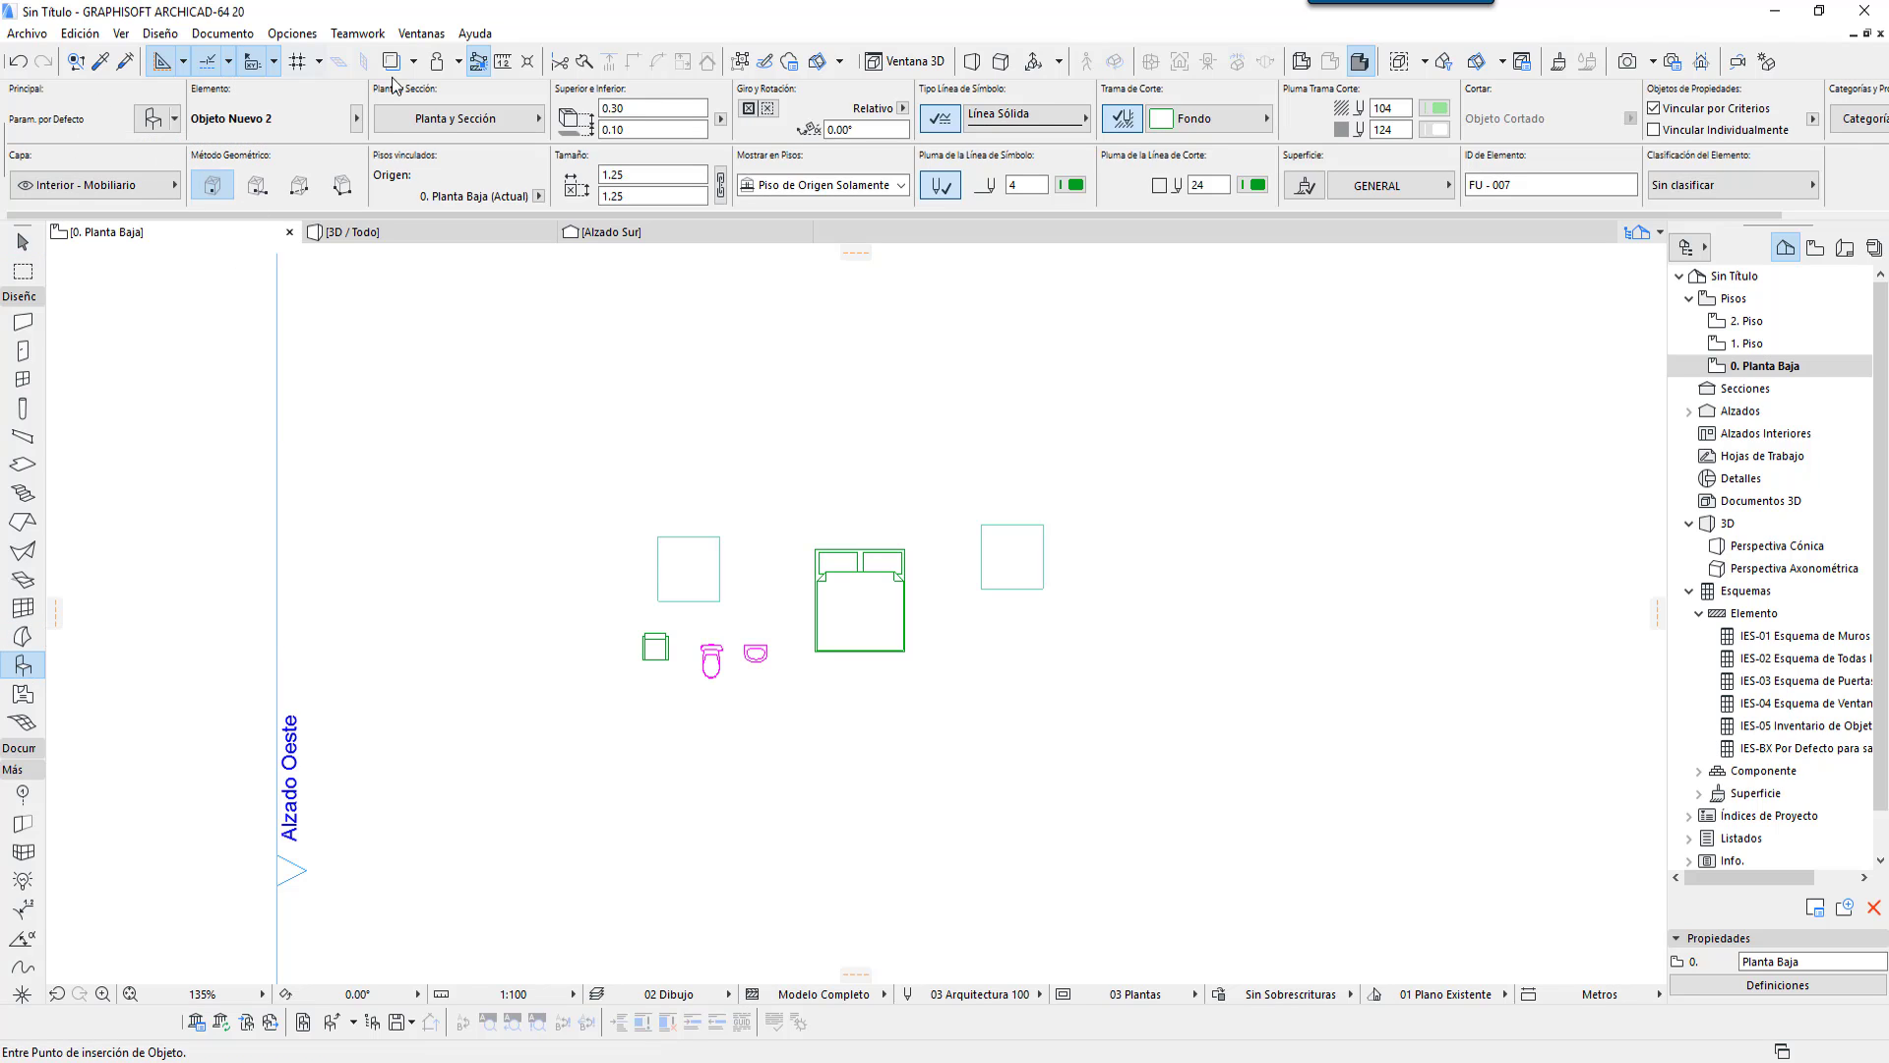
{"action": "right_click", "coordinate": [95, 108]}
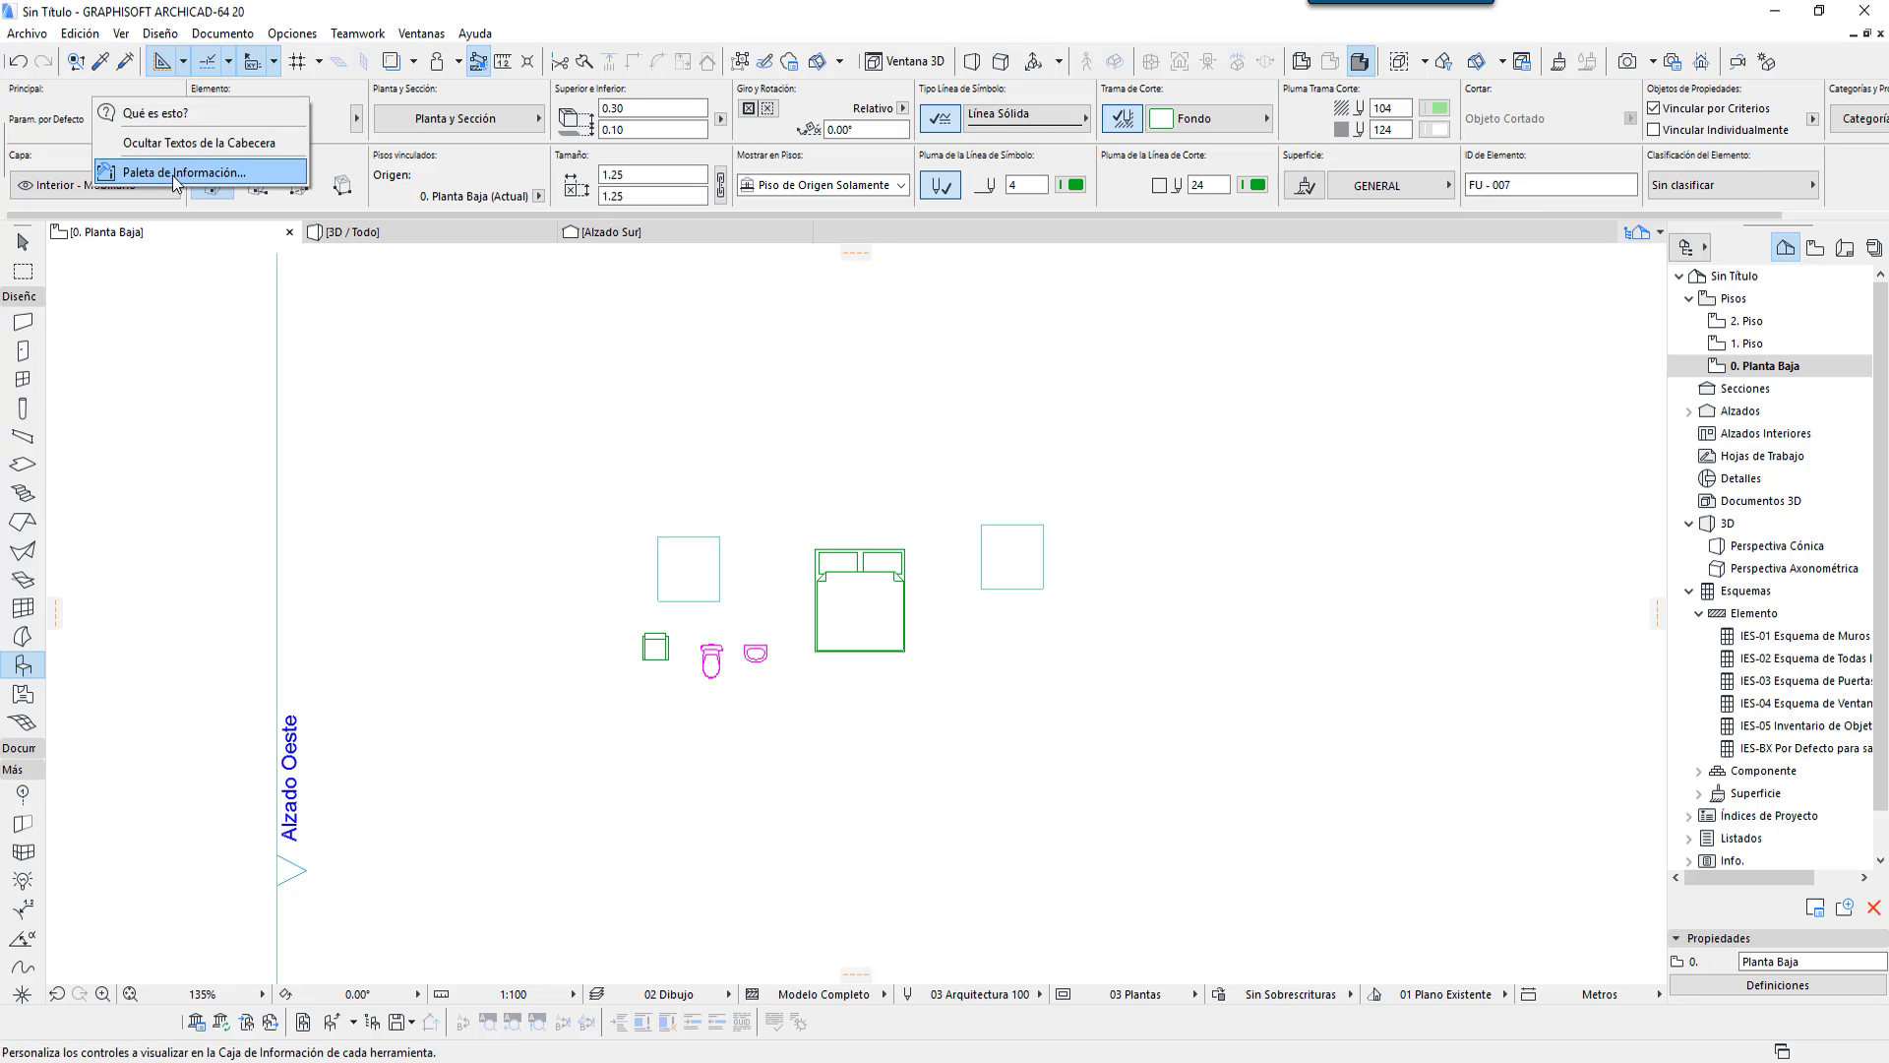
{"action": "left_click", "coordinate": [34, 110]}
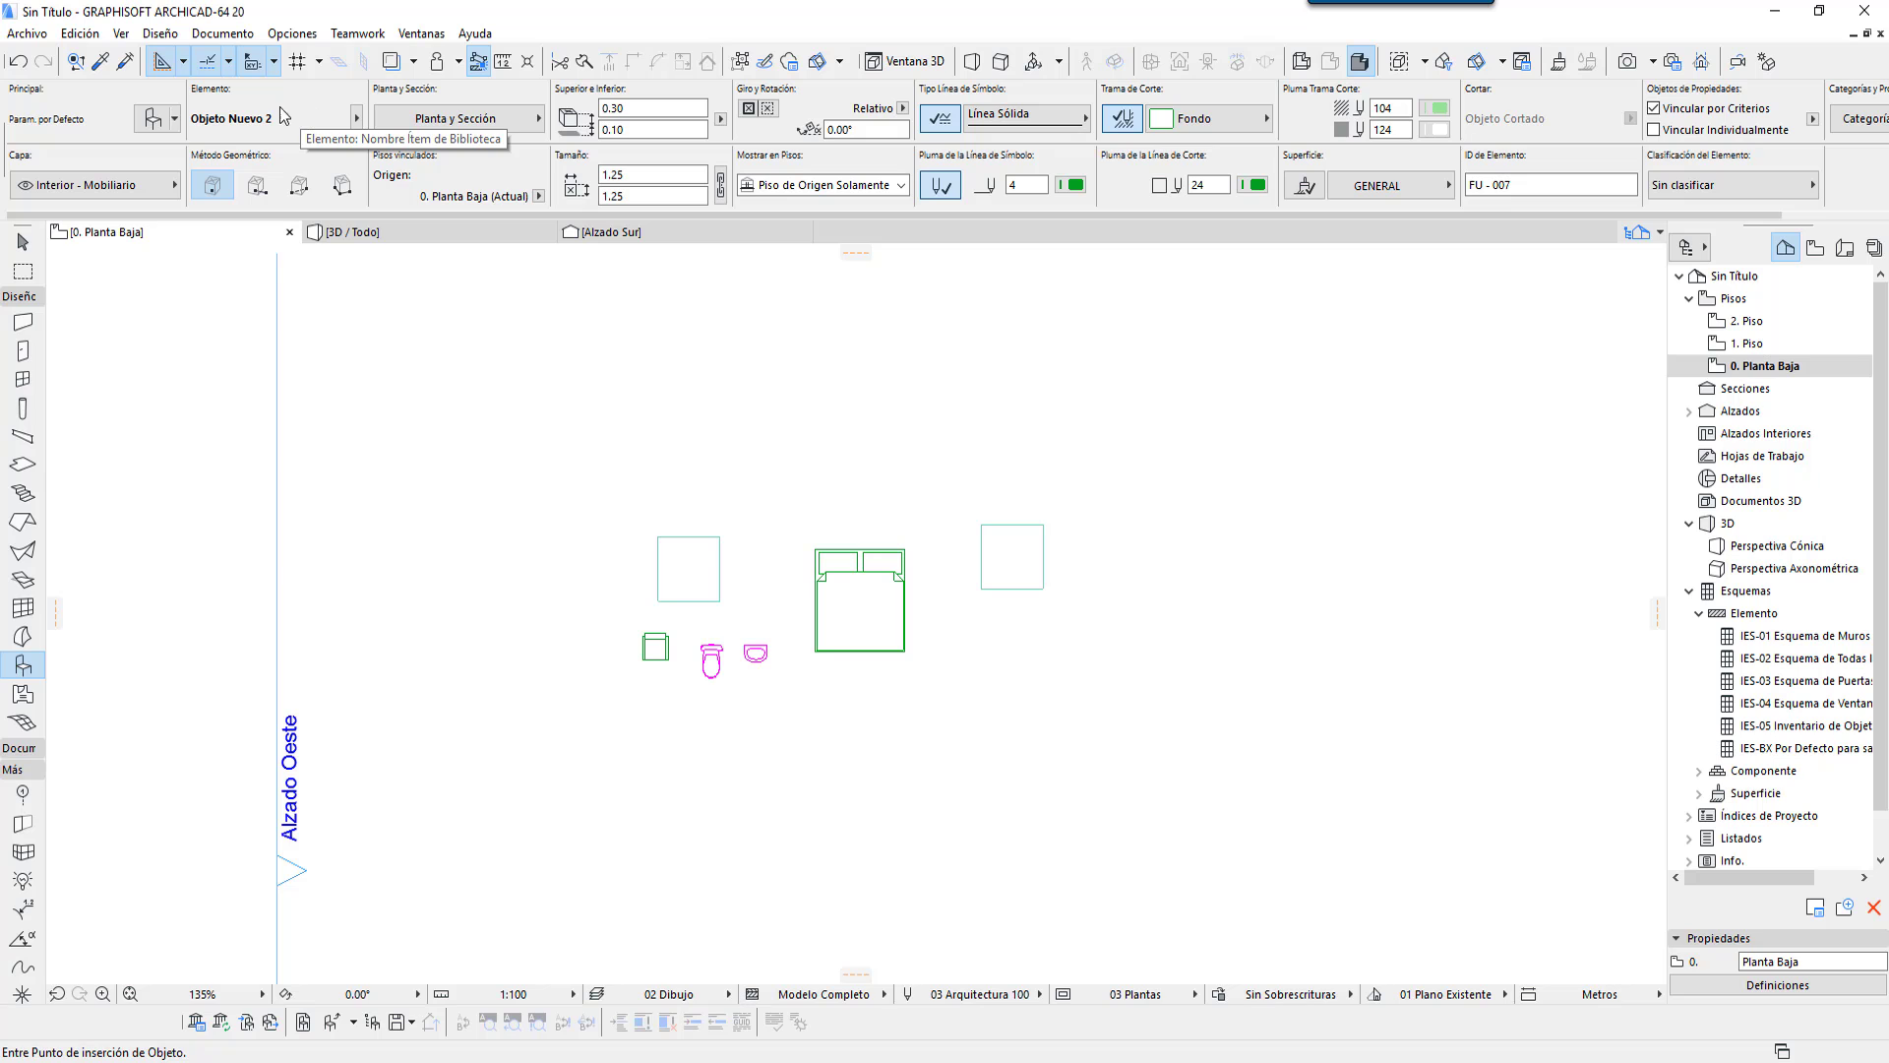
{"action": "right_click", "coordinate": [315, 96]}
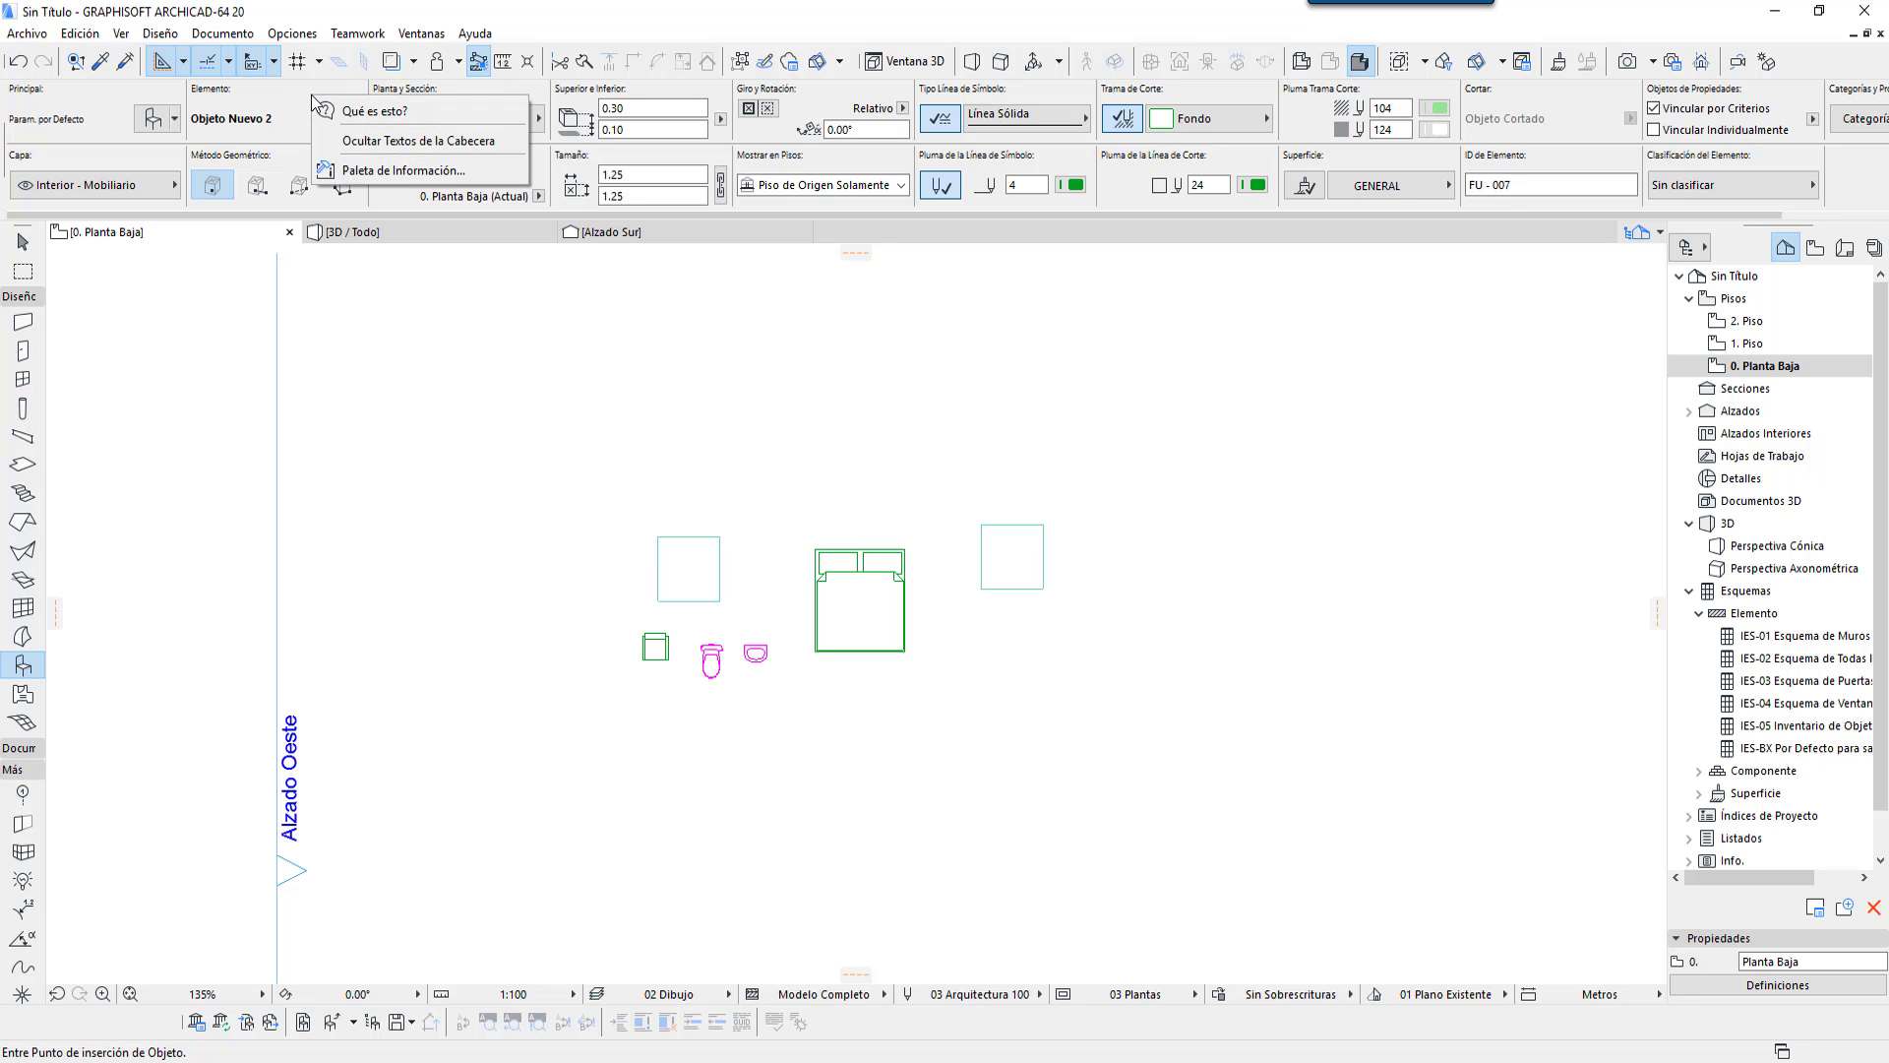
{"action": "left_click", "coordinate": [389, 169]}
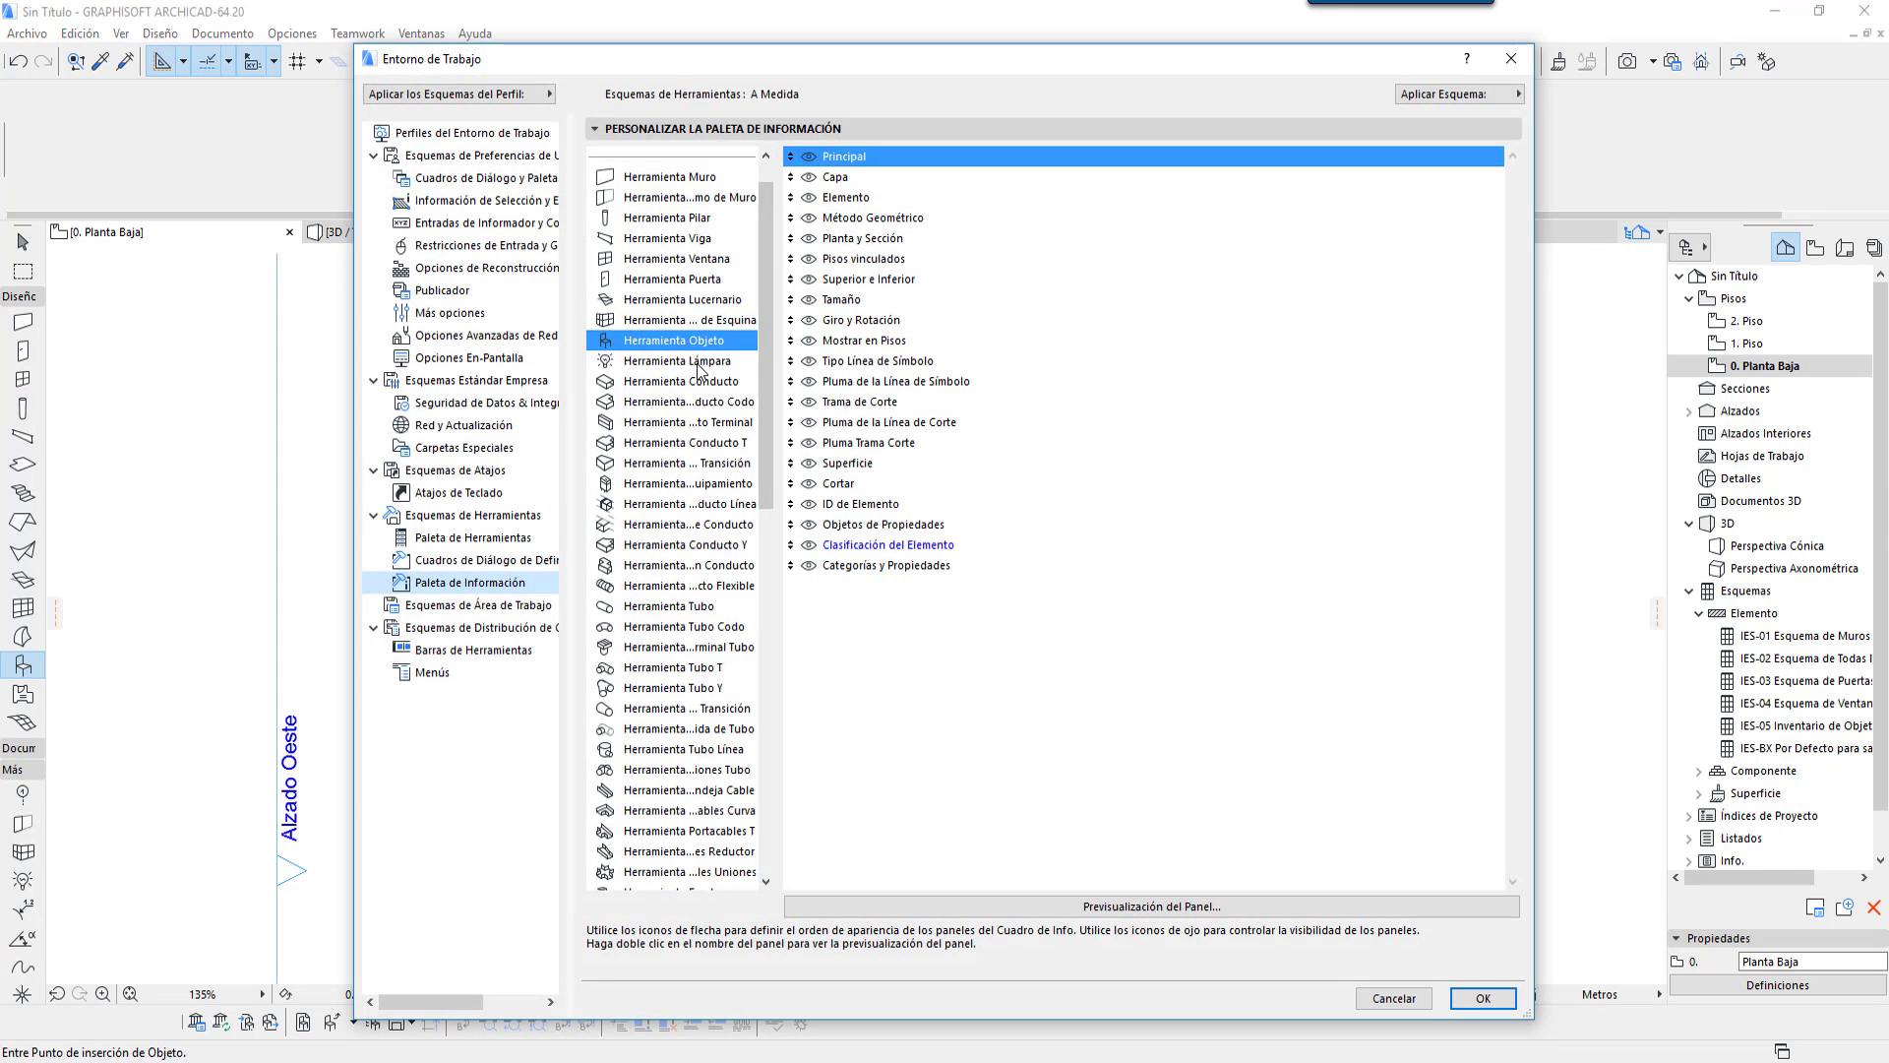
{"action": "left_click", "coordinate": [895, 551]}
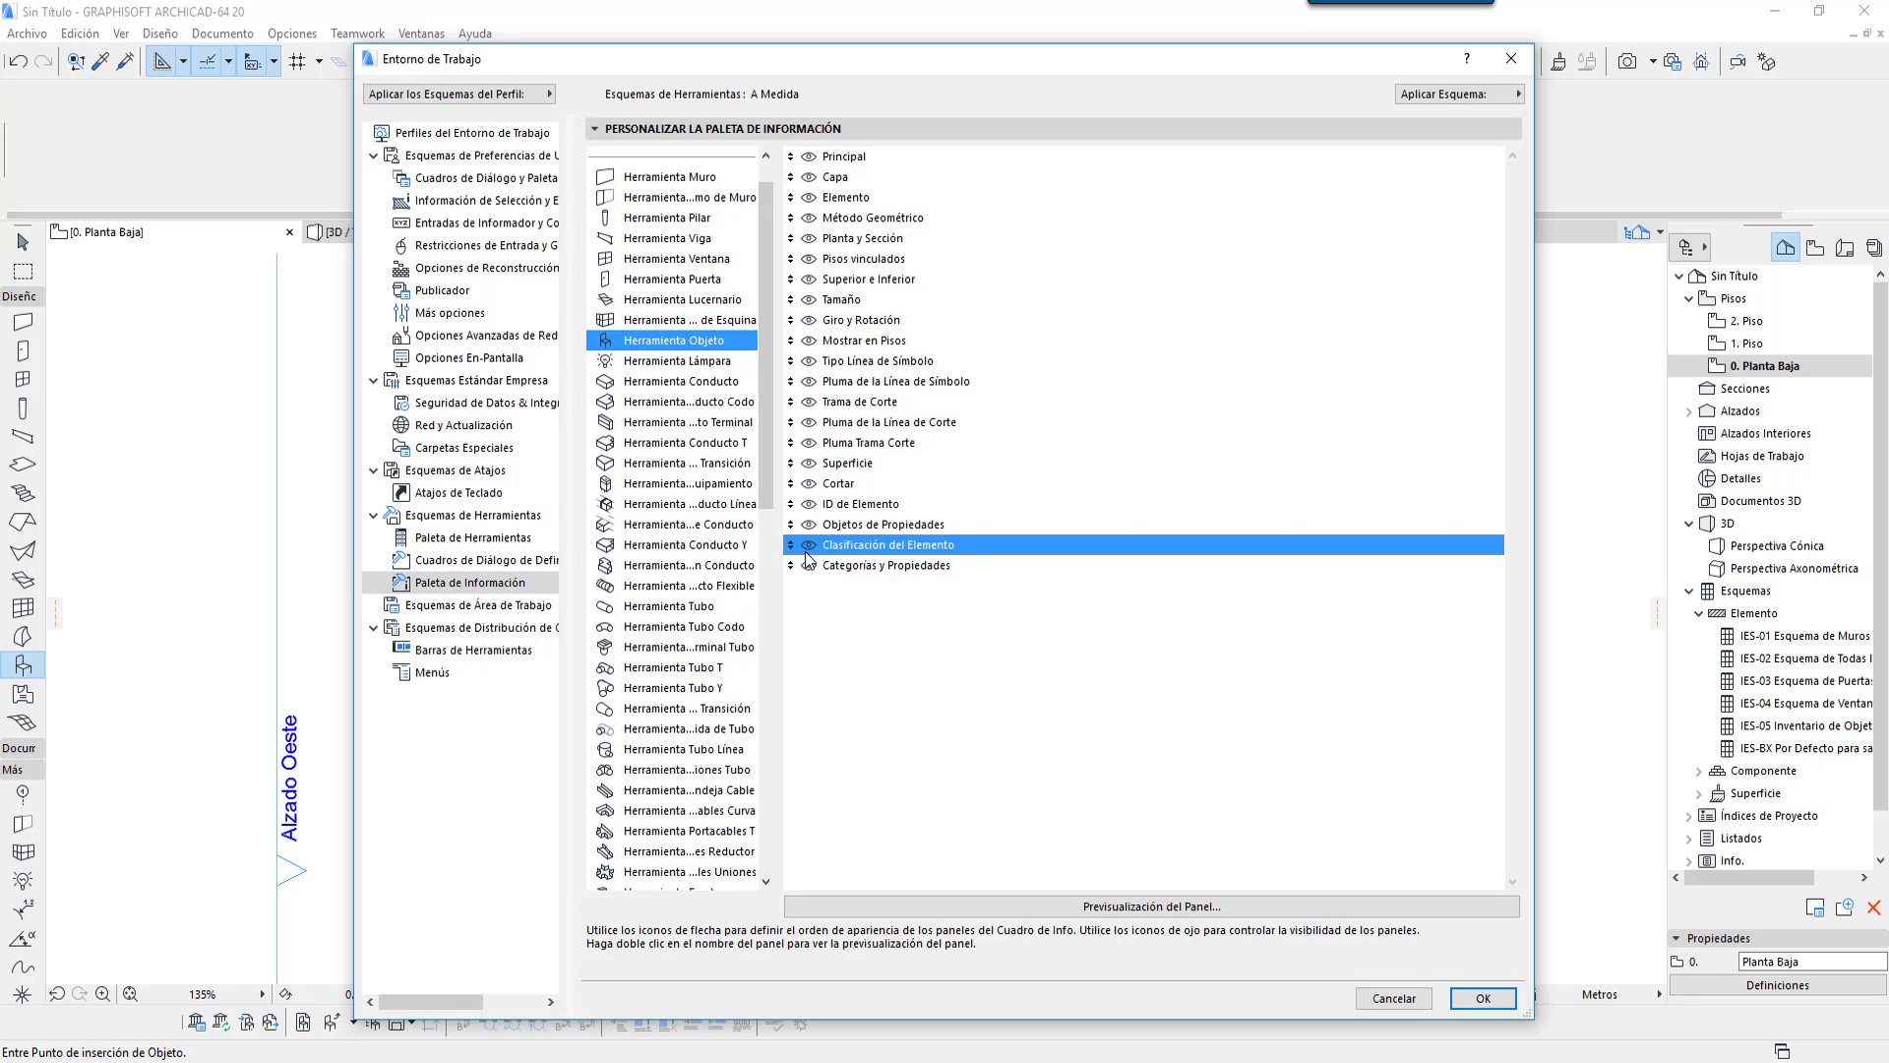
{"action": "left_click", "coordinate": [808, 547]}
{"action": "left_click_drag", "start_coordinate": [789, 547], "coordinate": [790, 178]}
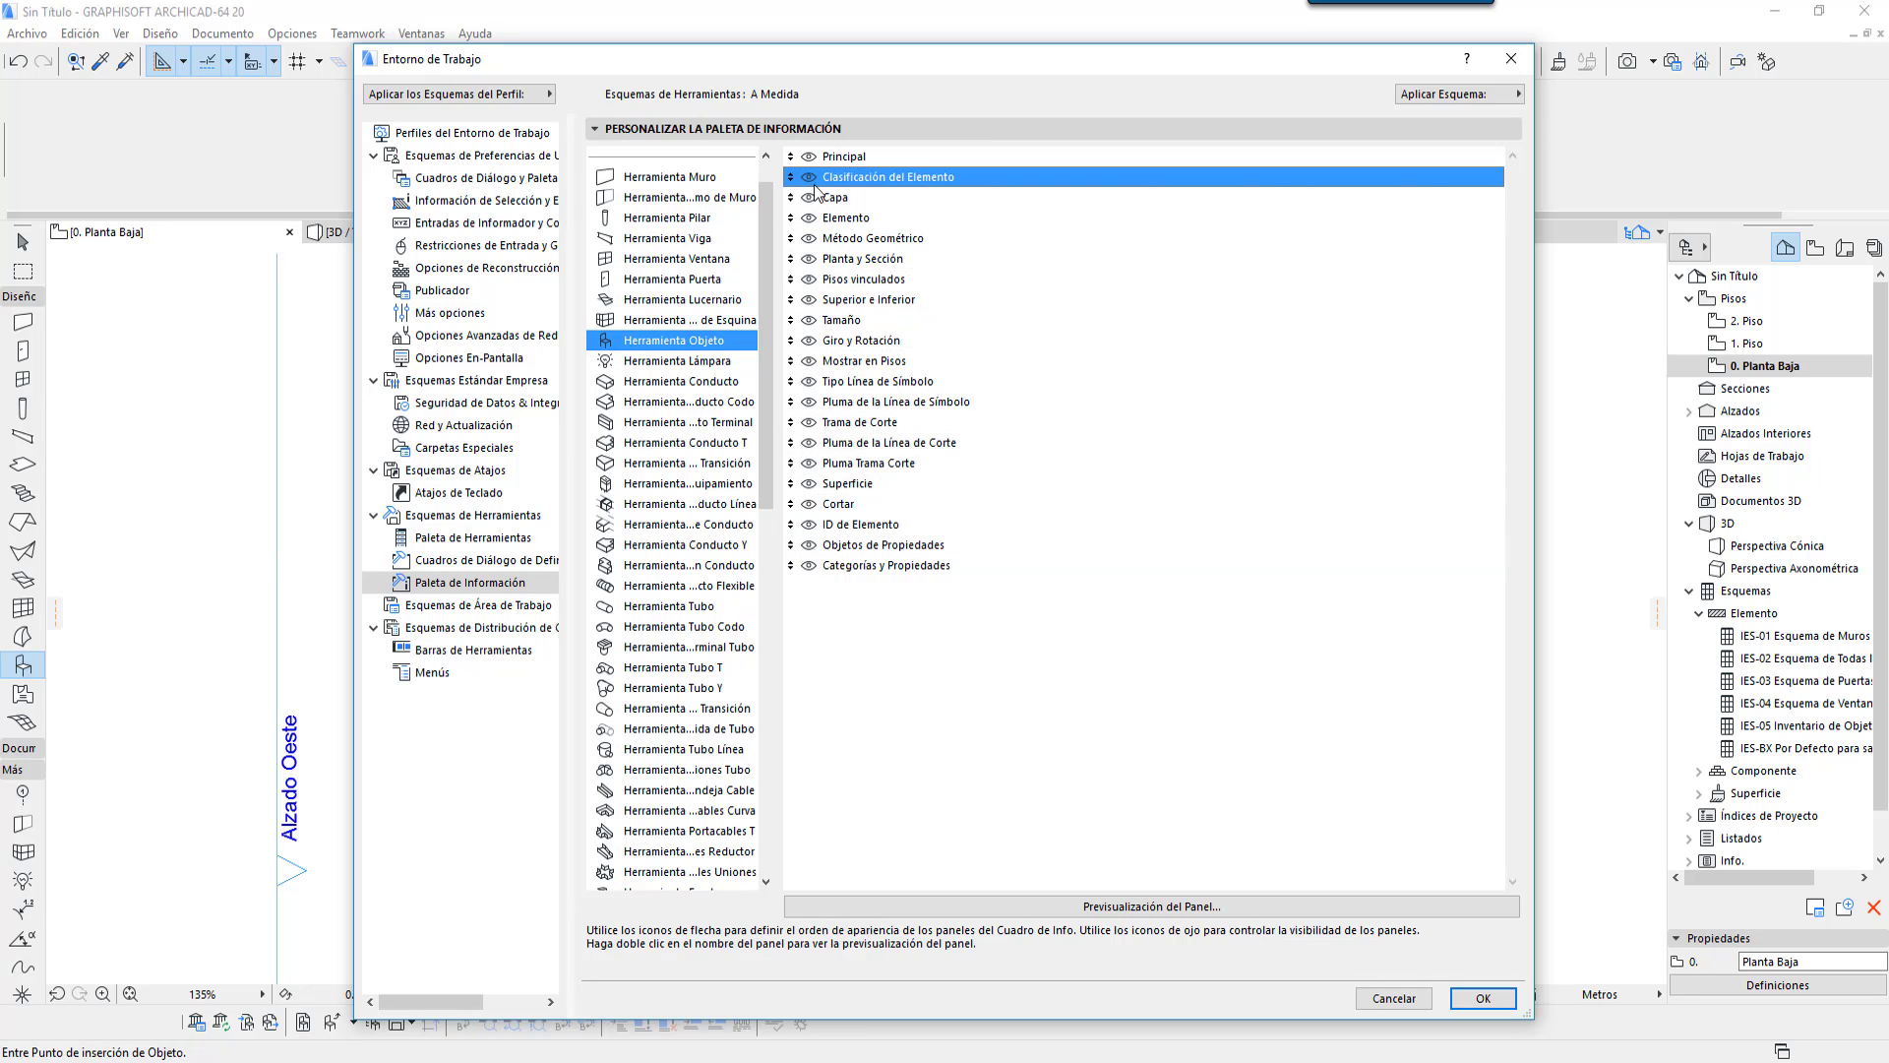
{"action": "left_click", "coordinate": [1483, 998]}
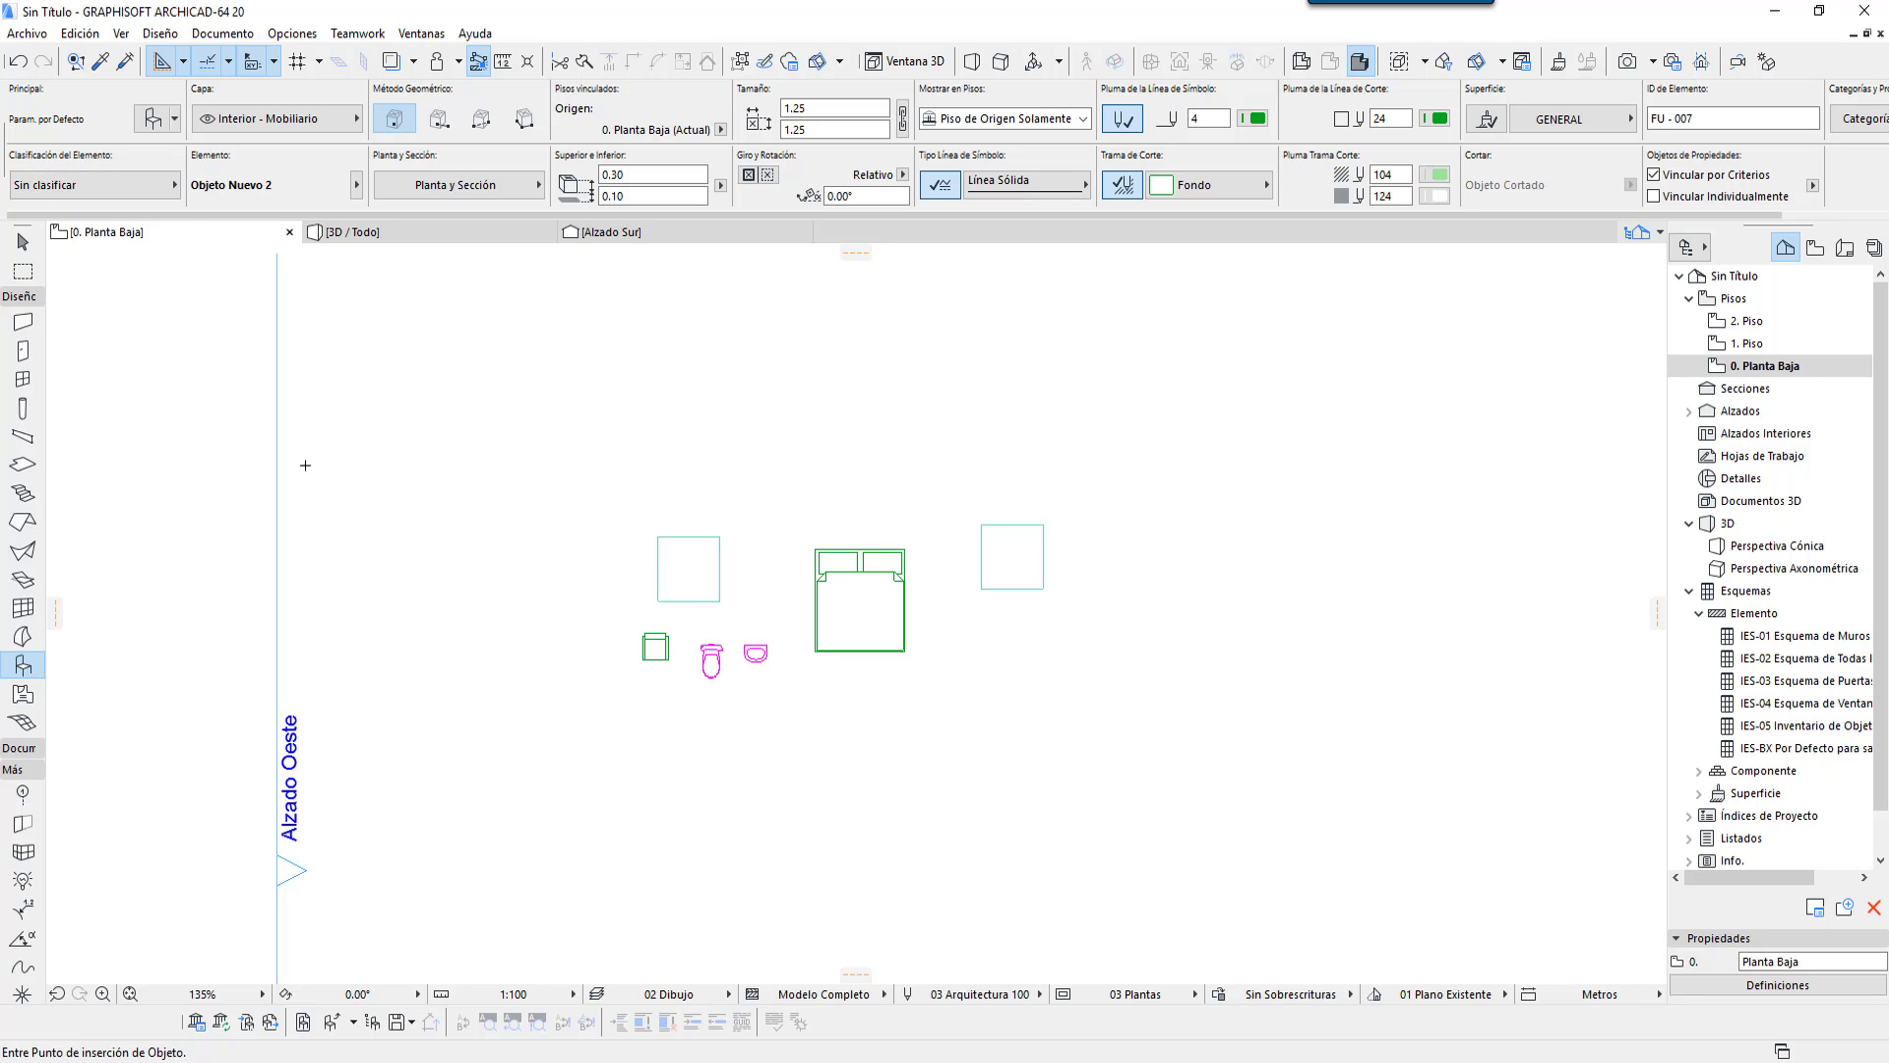
Step: Check the element classification of the placed armchair against the list of available classifications
{"action": "left_click", "coordinate": [22, 241]}
{"action": "left_click", "coordinate": [656, 650]}
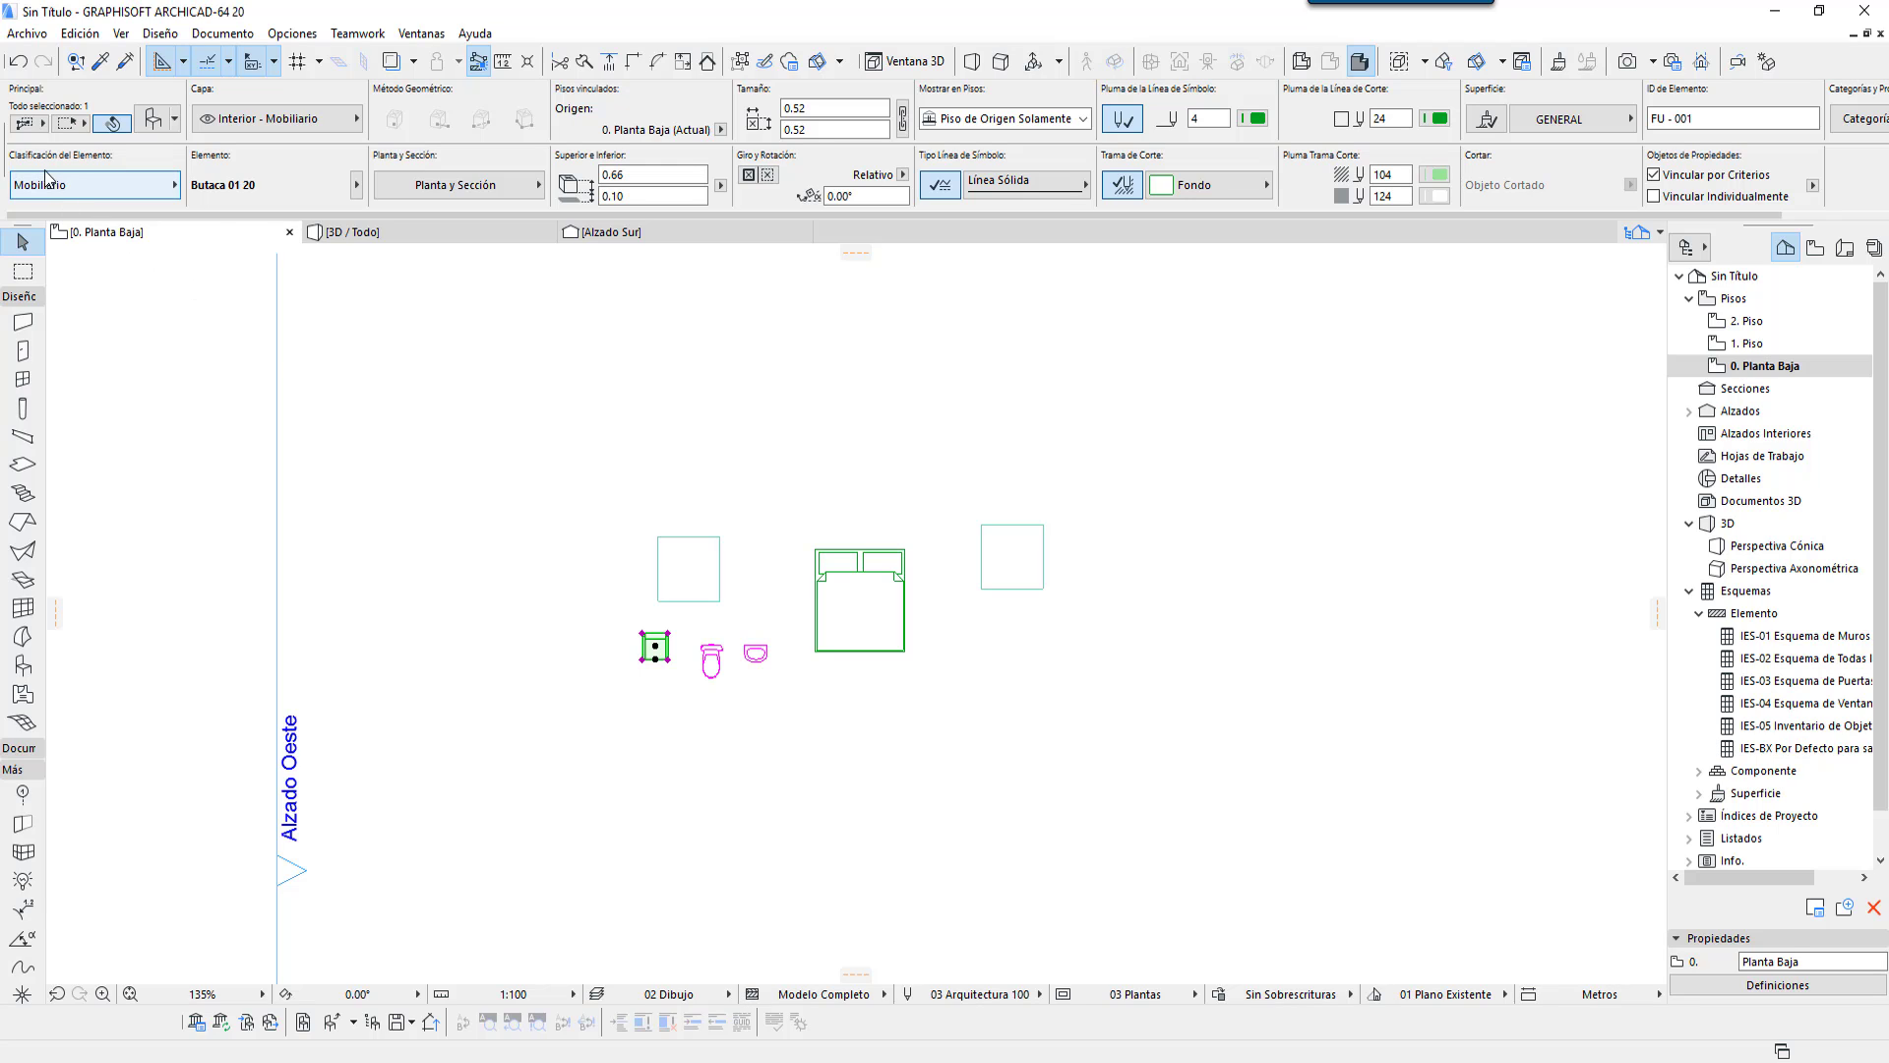
{"action": "left_click", "coordinate": [80, 187]}
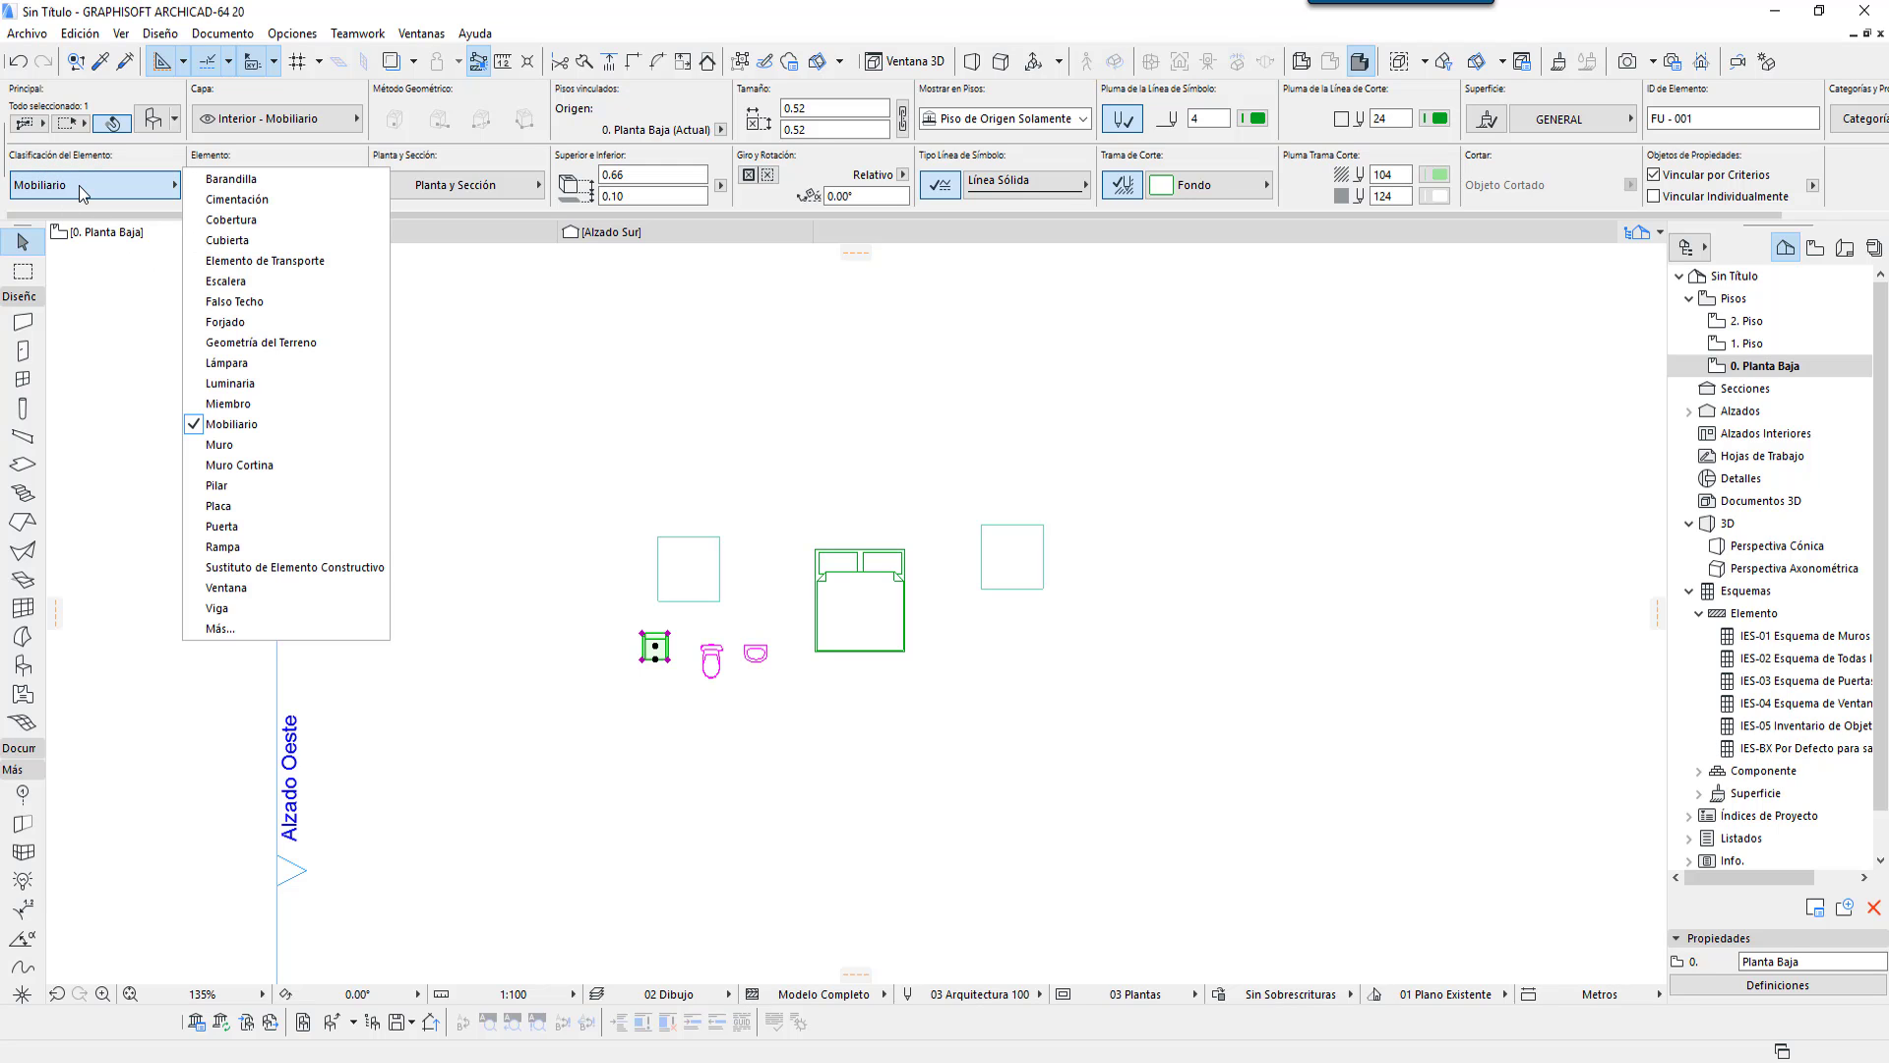
{"action": "left_click", "coordinate": [78, 185]}
Step: Classify the placed double bed as Mobiliario and deselect it
{"action": "left_click", "coordinate": [841, 604]}
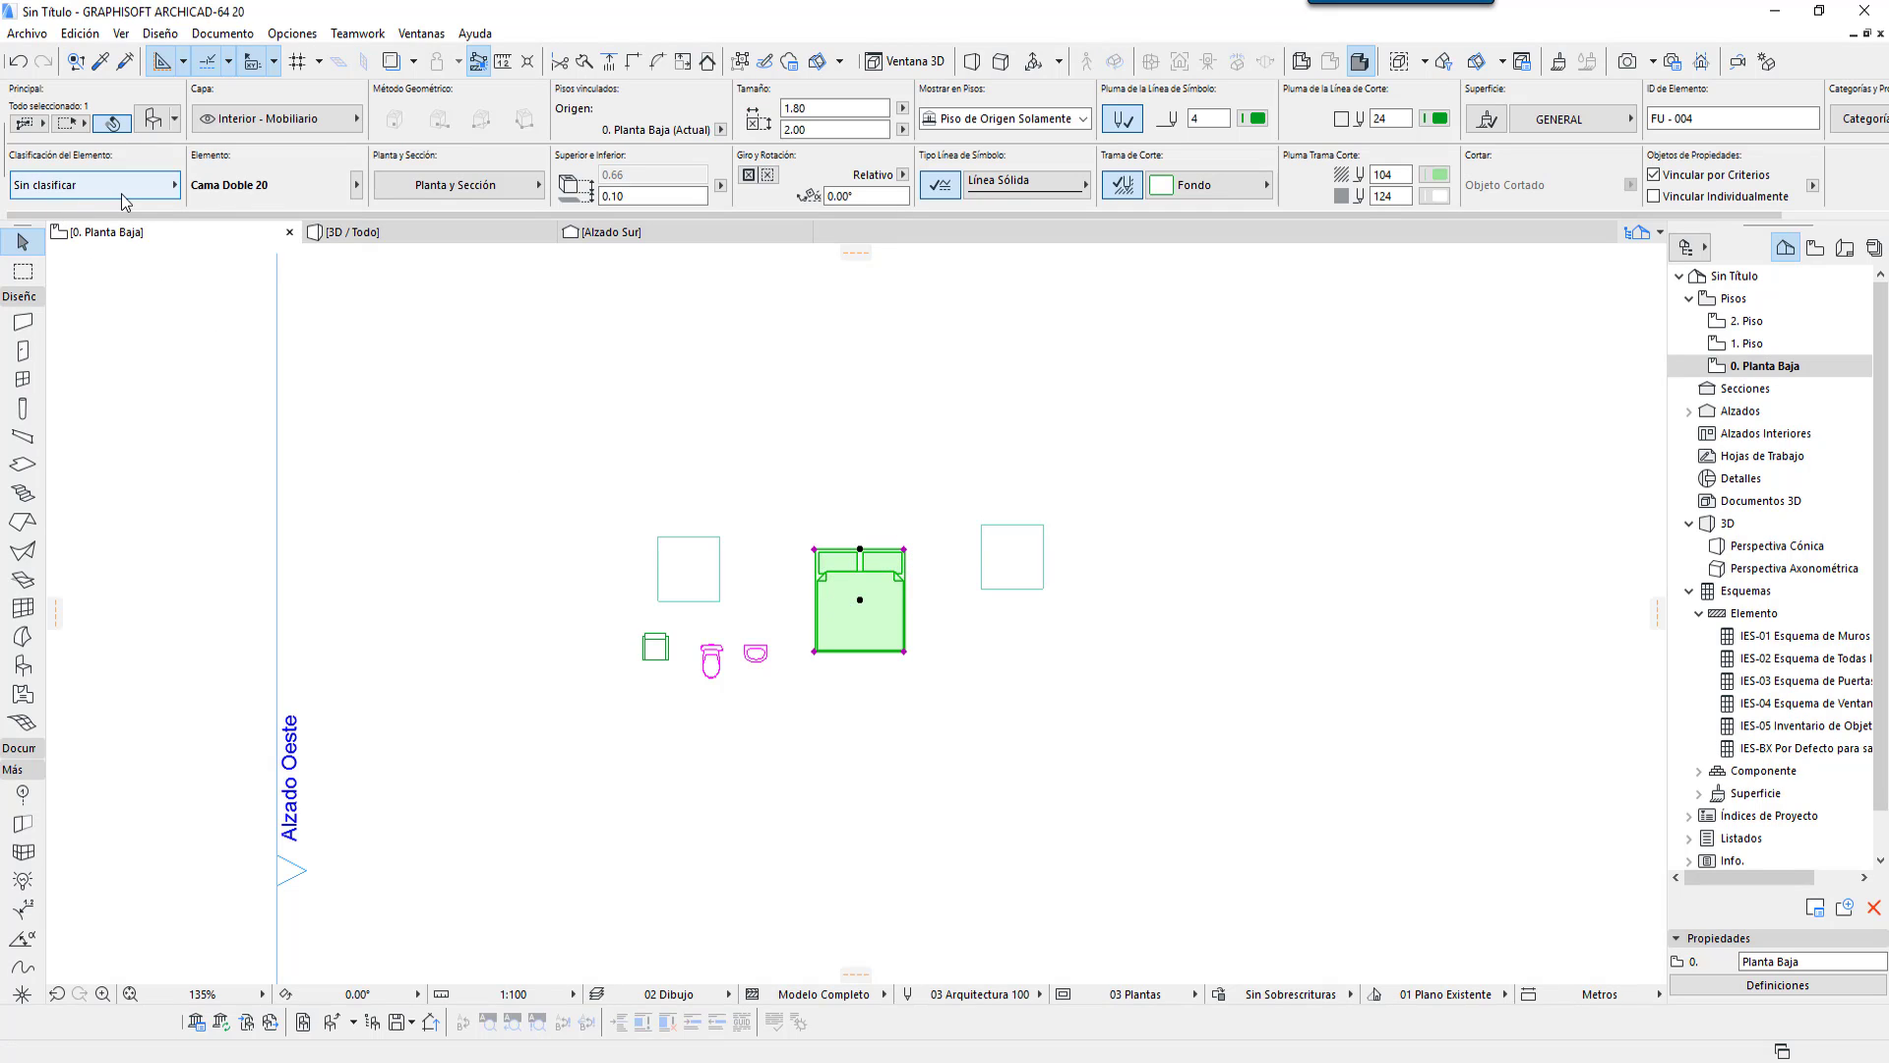
{"action": "left_click", "coordinate": [121, 189]}
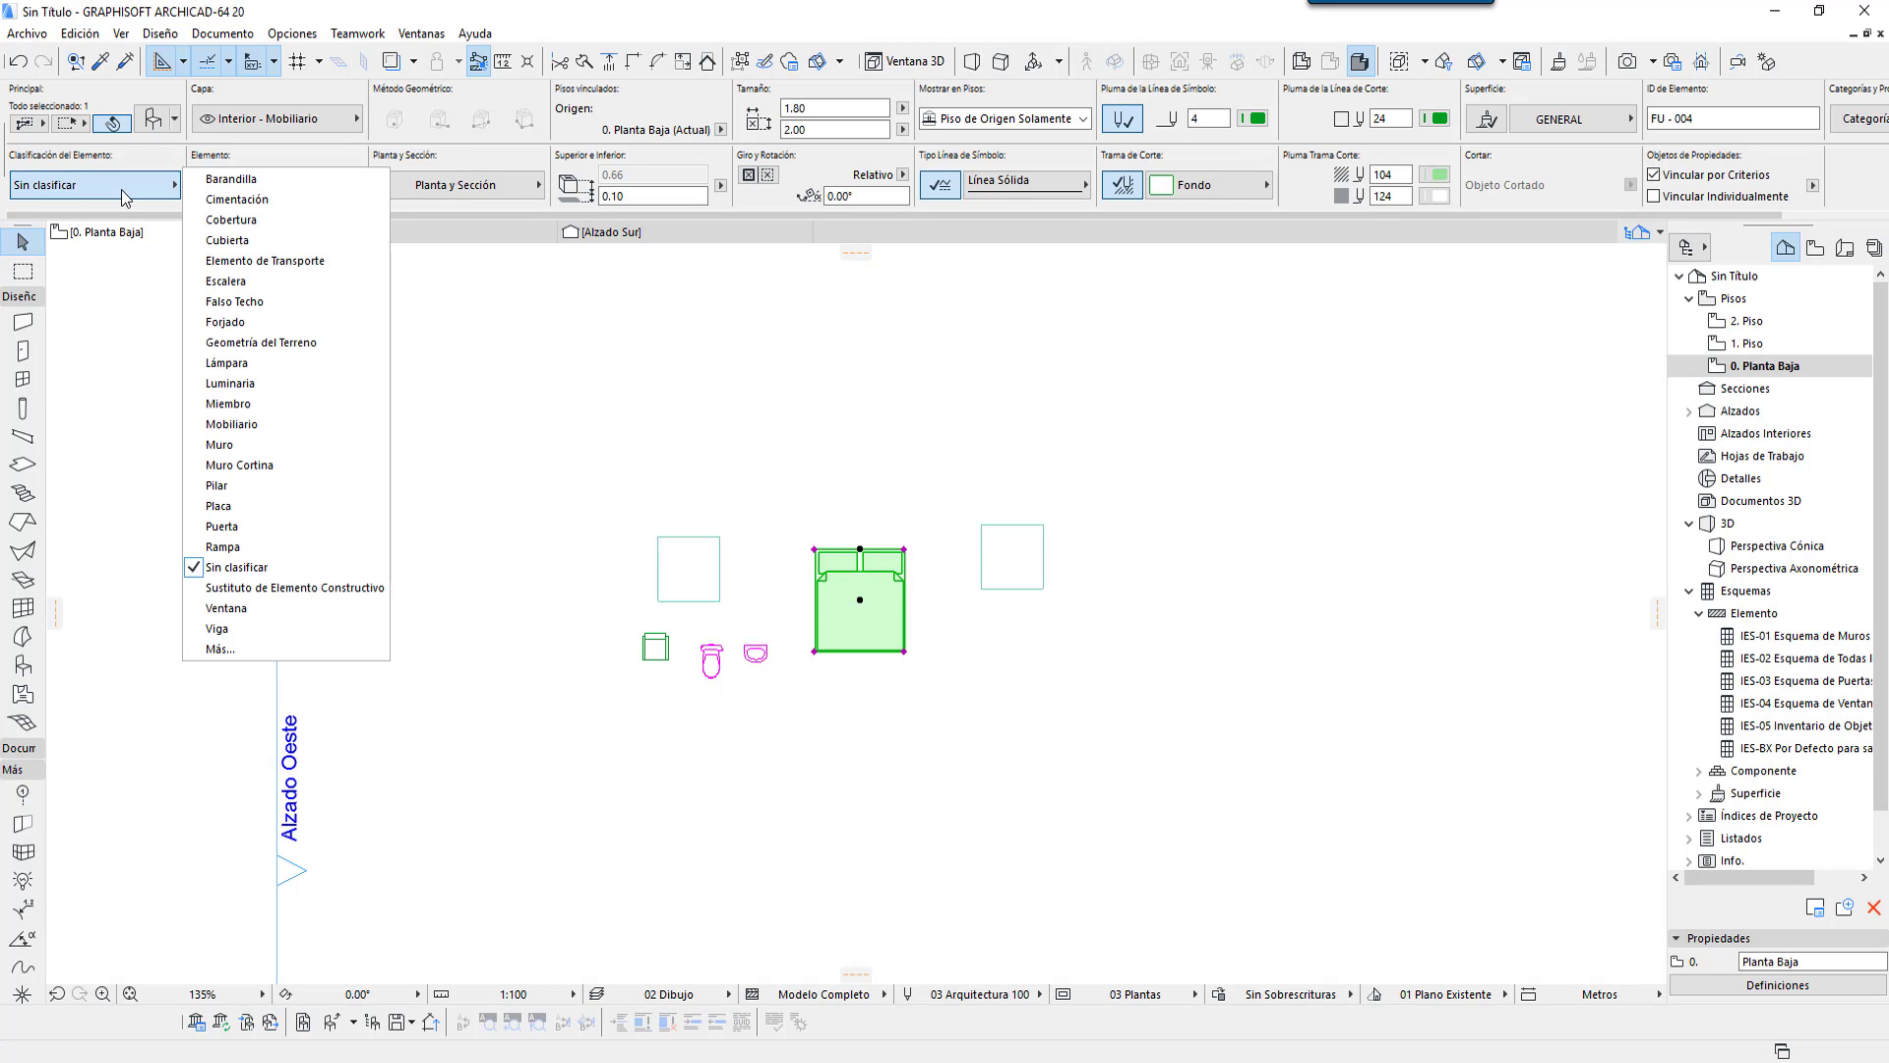
{"action": "left_click", "coordinate": [276, 427]}
{"action": "left_click", "coordinate": [697, 370]}
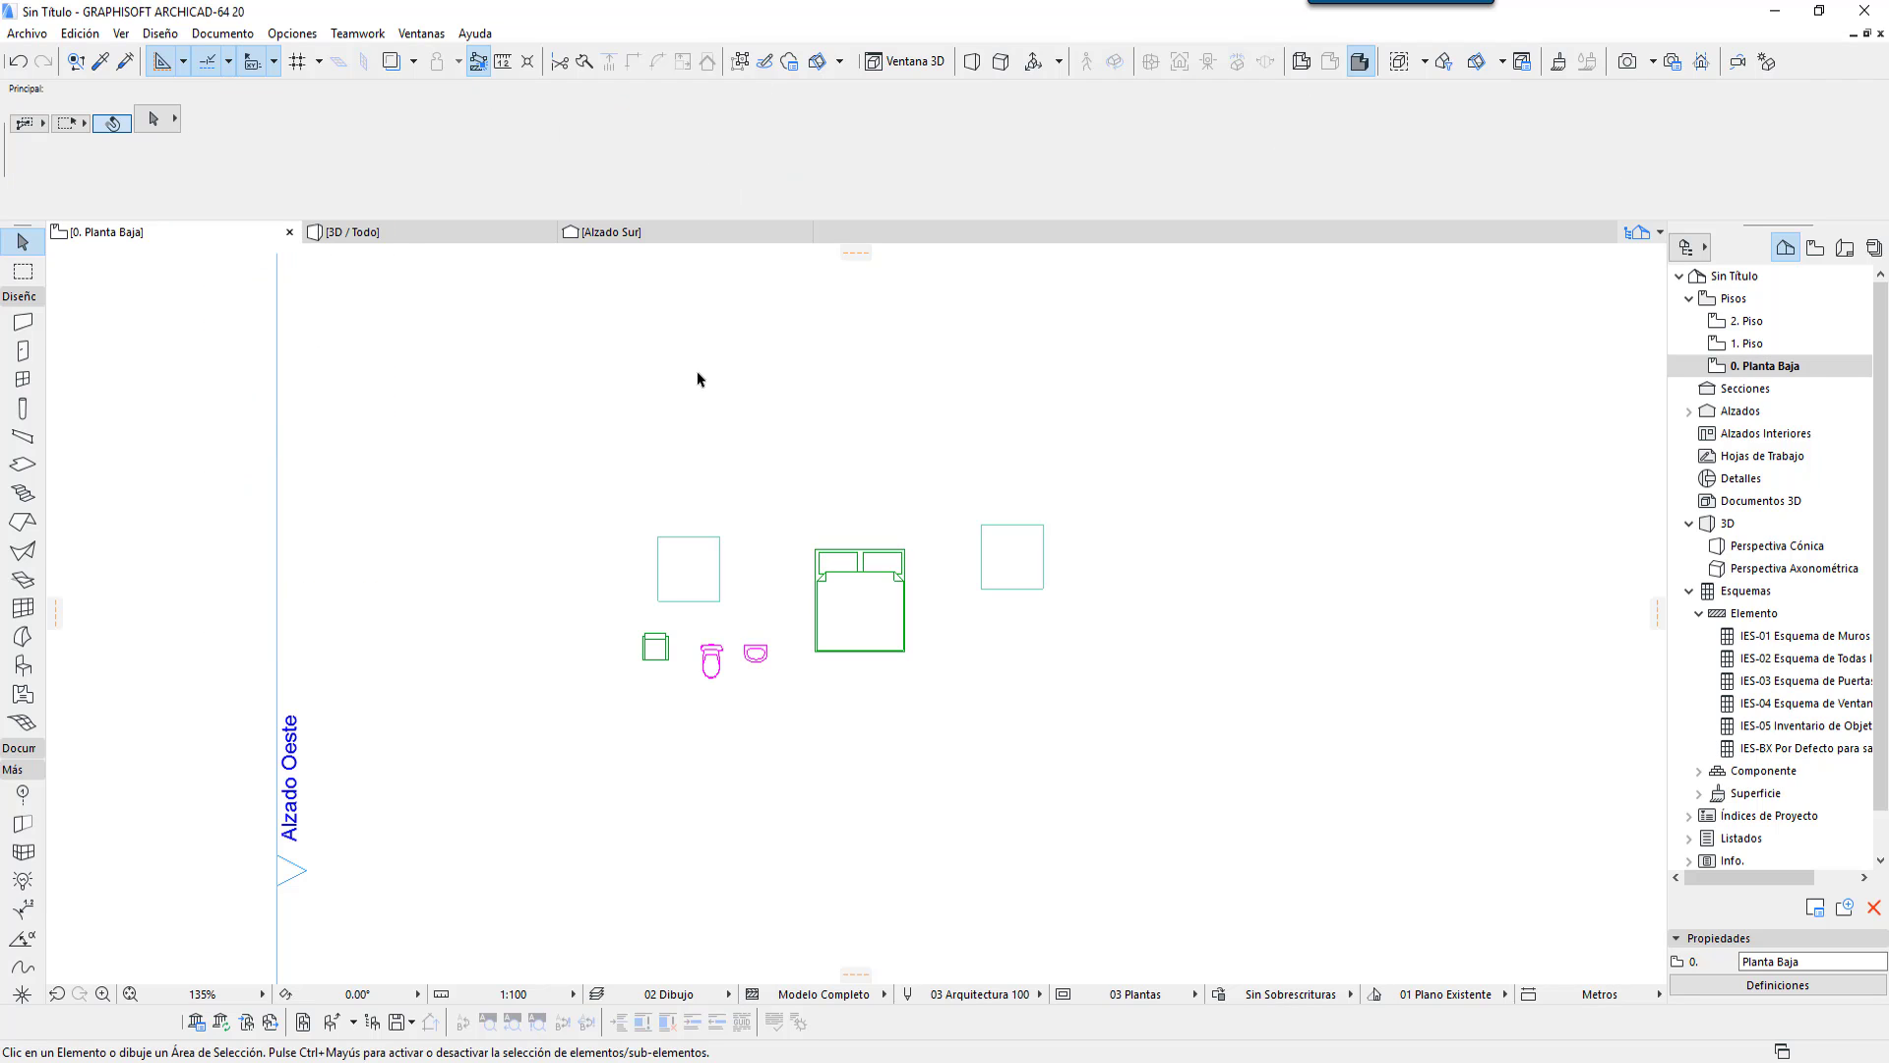
Step: Classify the placed WC 20 and the sanitary fixture beside it together as Mobiliario, and deselect them
{"action": "left_click", "coordinate": [756, 644]}
{"action": "left_click", "coordinate": [773, 747]}
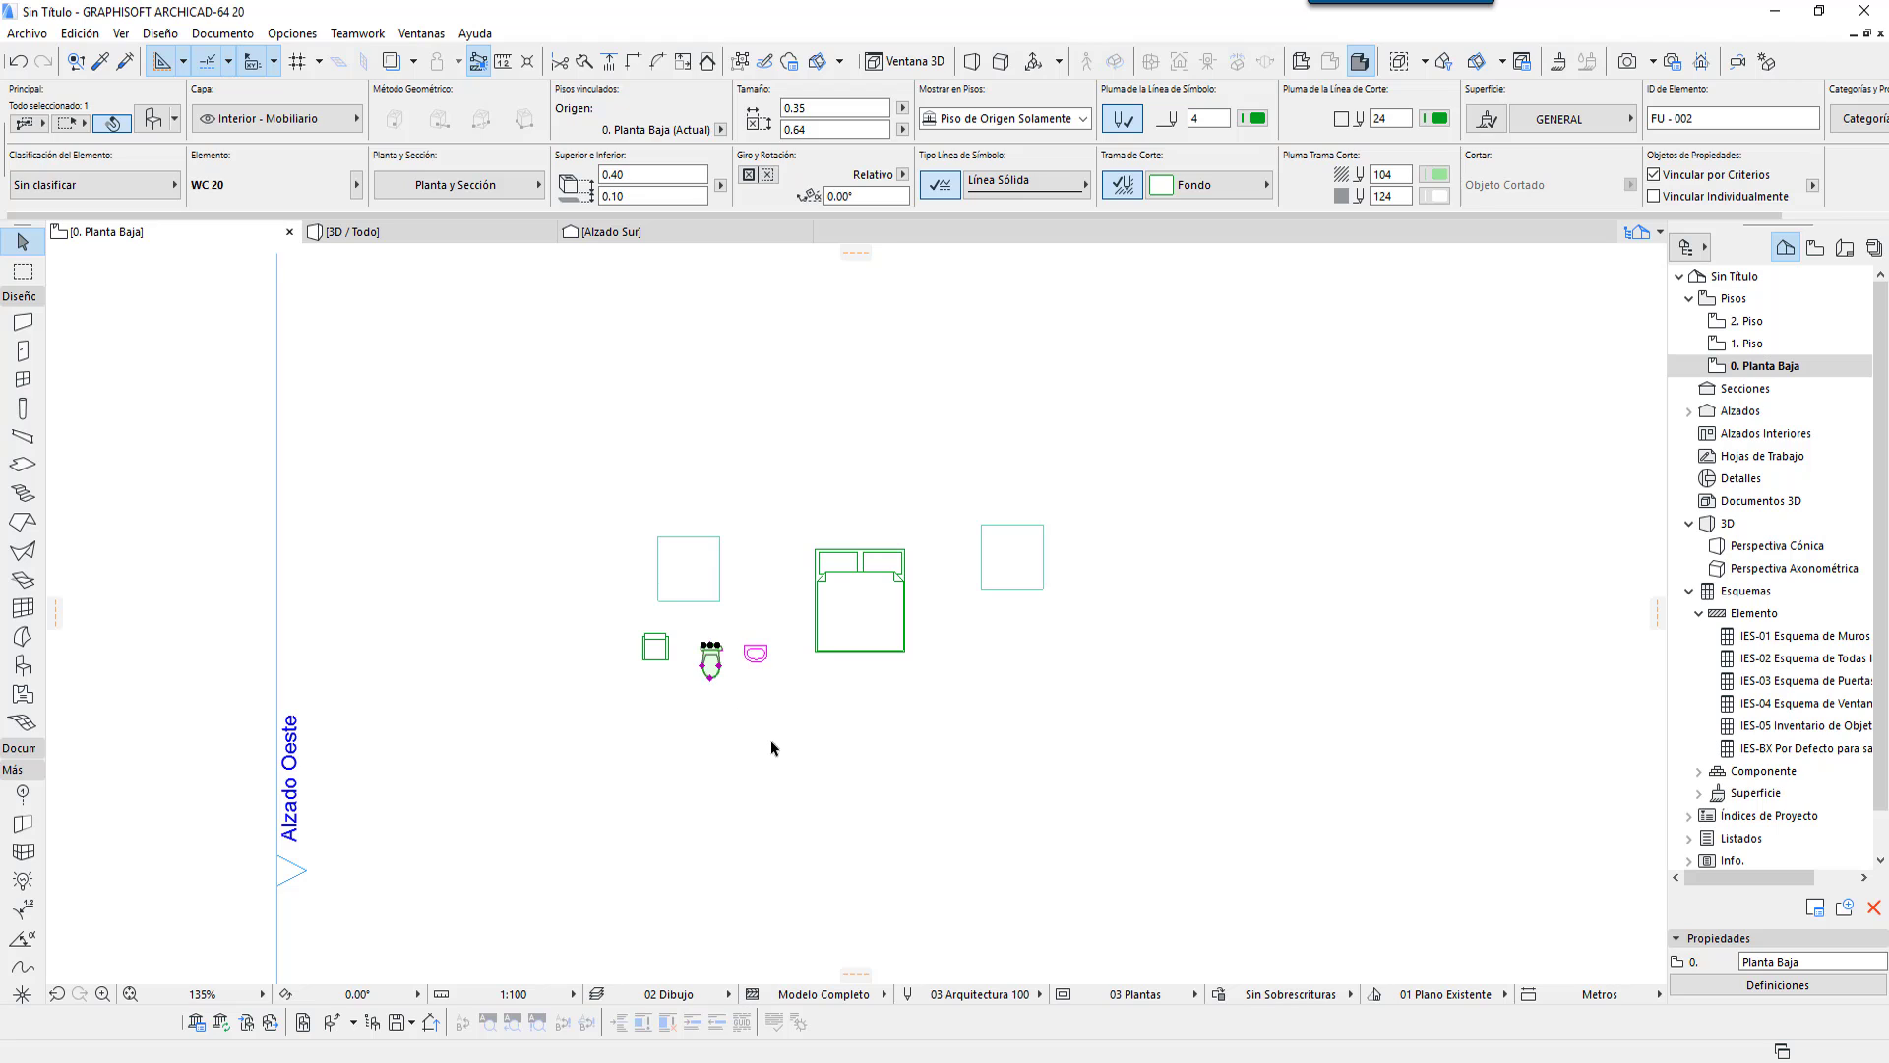
{"action": "left_click_drag", "start_coordinate": [799, 752], "coordinate": [701, 622]}
{"action": "left_click", "coordinate": [135, 186]}
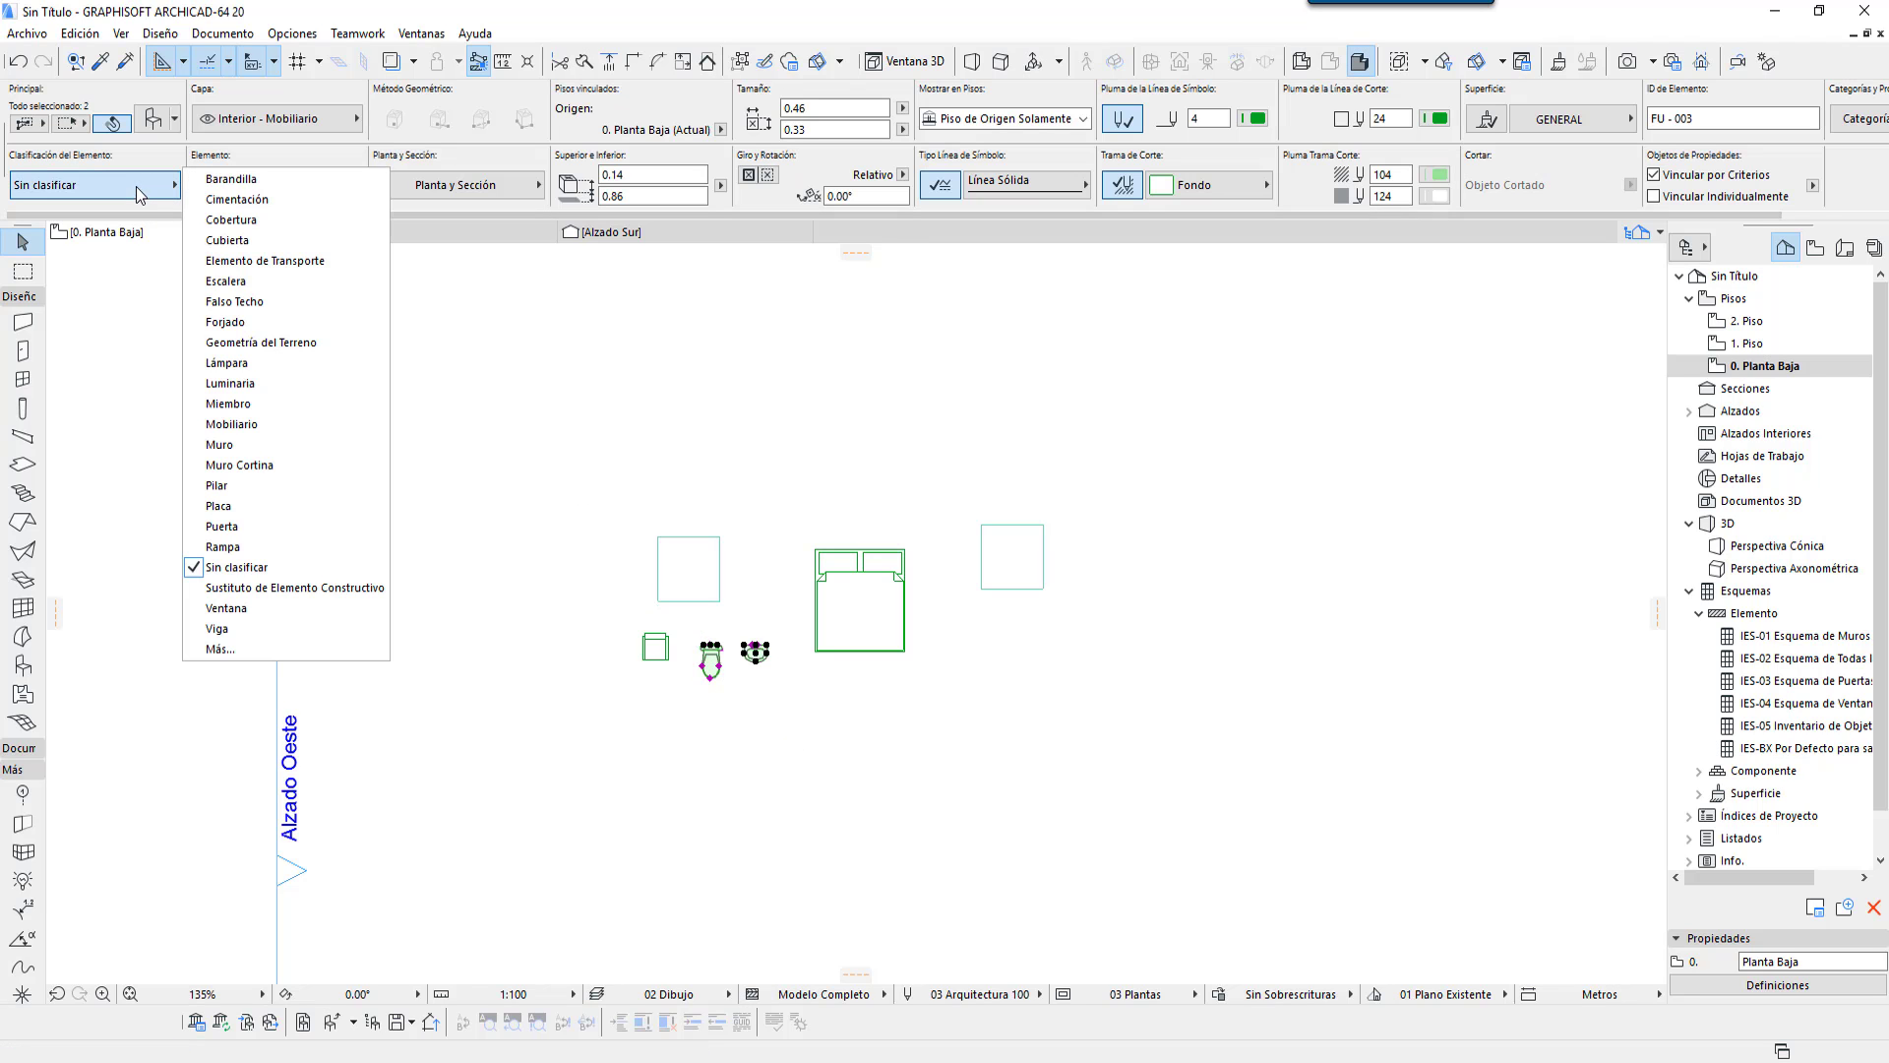
{"action": "left_click", "coordinate": [327, 423]}
{"action": "left_click", "coordinate": [799, 348]}
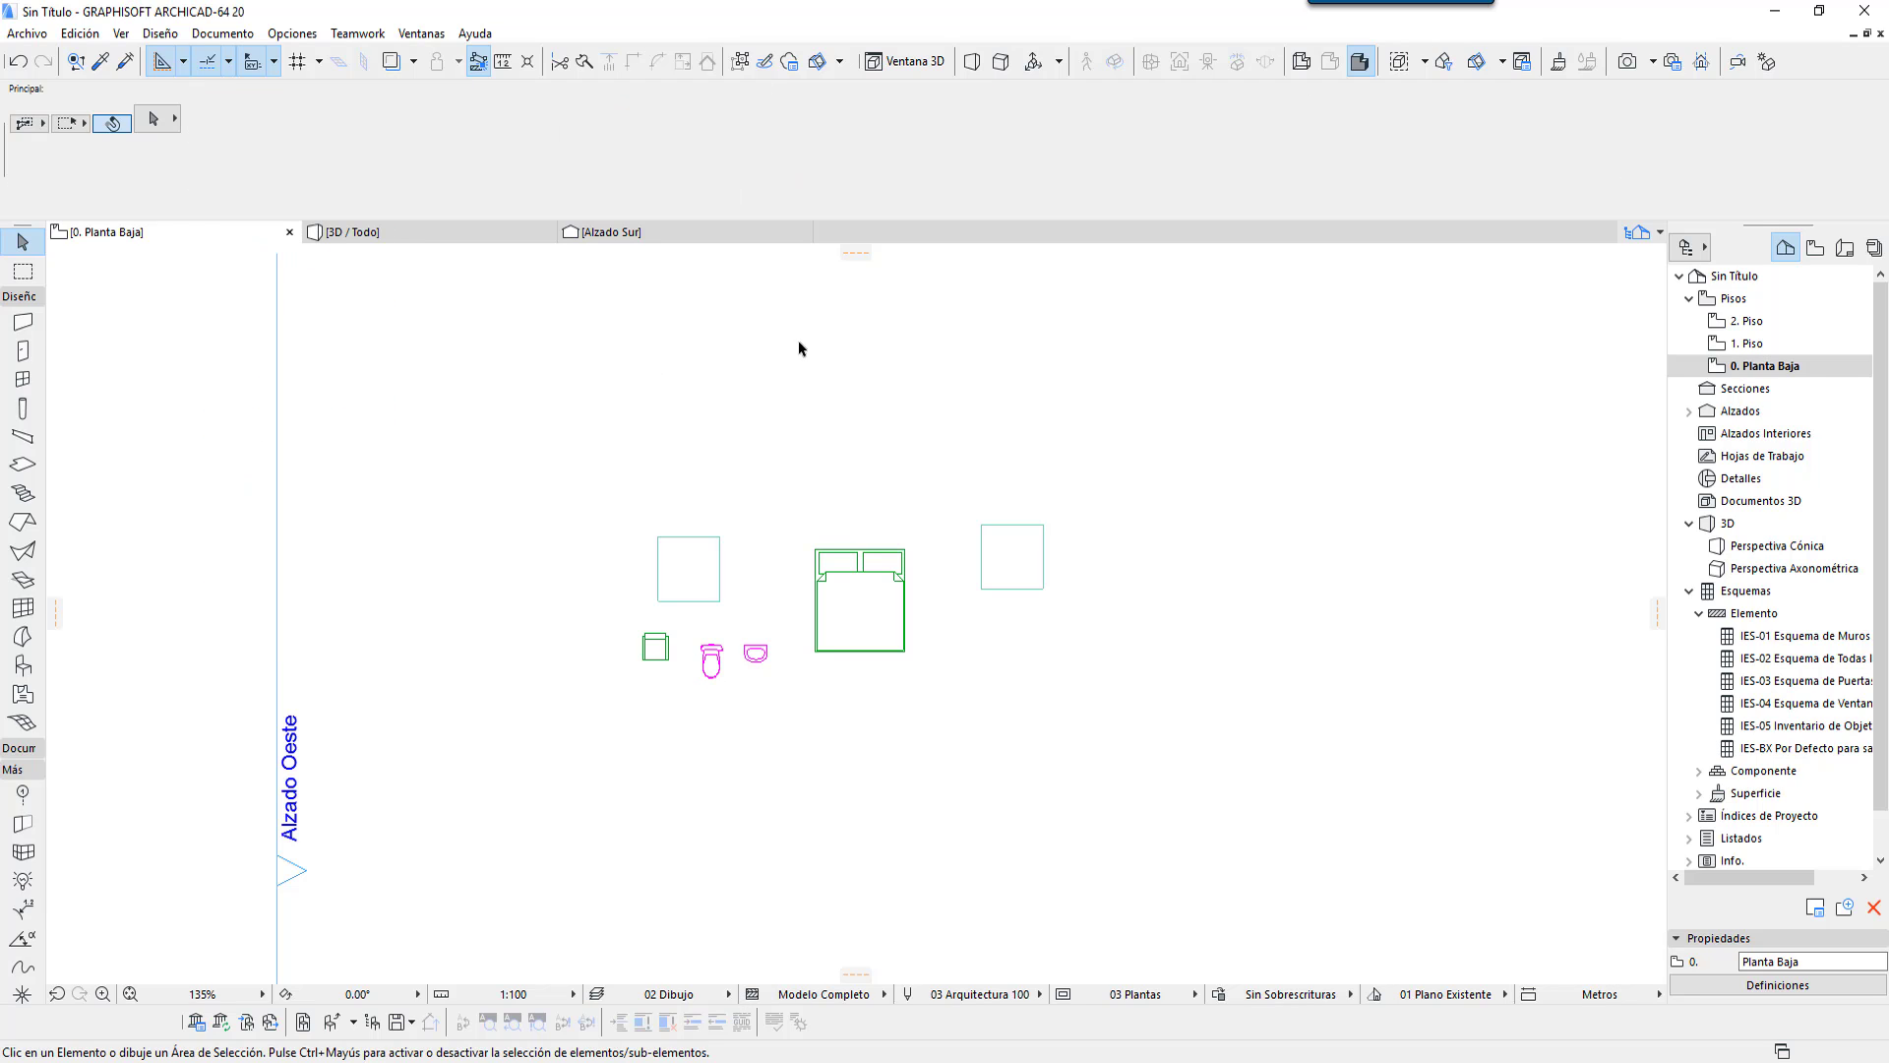
Step: Classify the placed Objeto Nuevo 2 as Mobiliario and deselect it
{"action": "left_click", "coordinate": [1008, 557]}
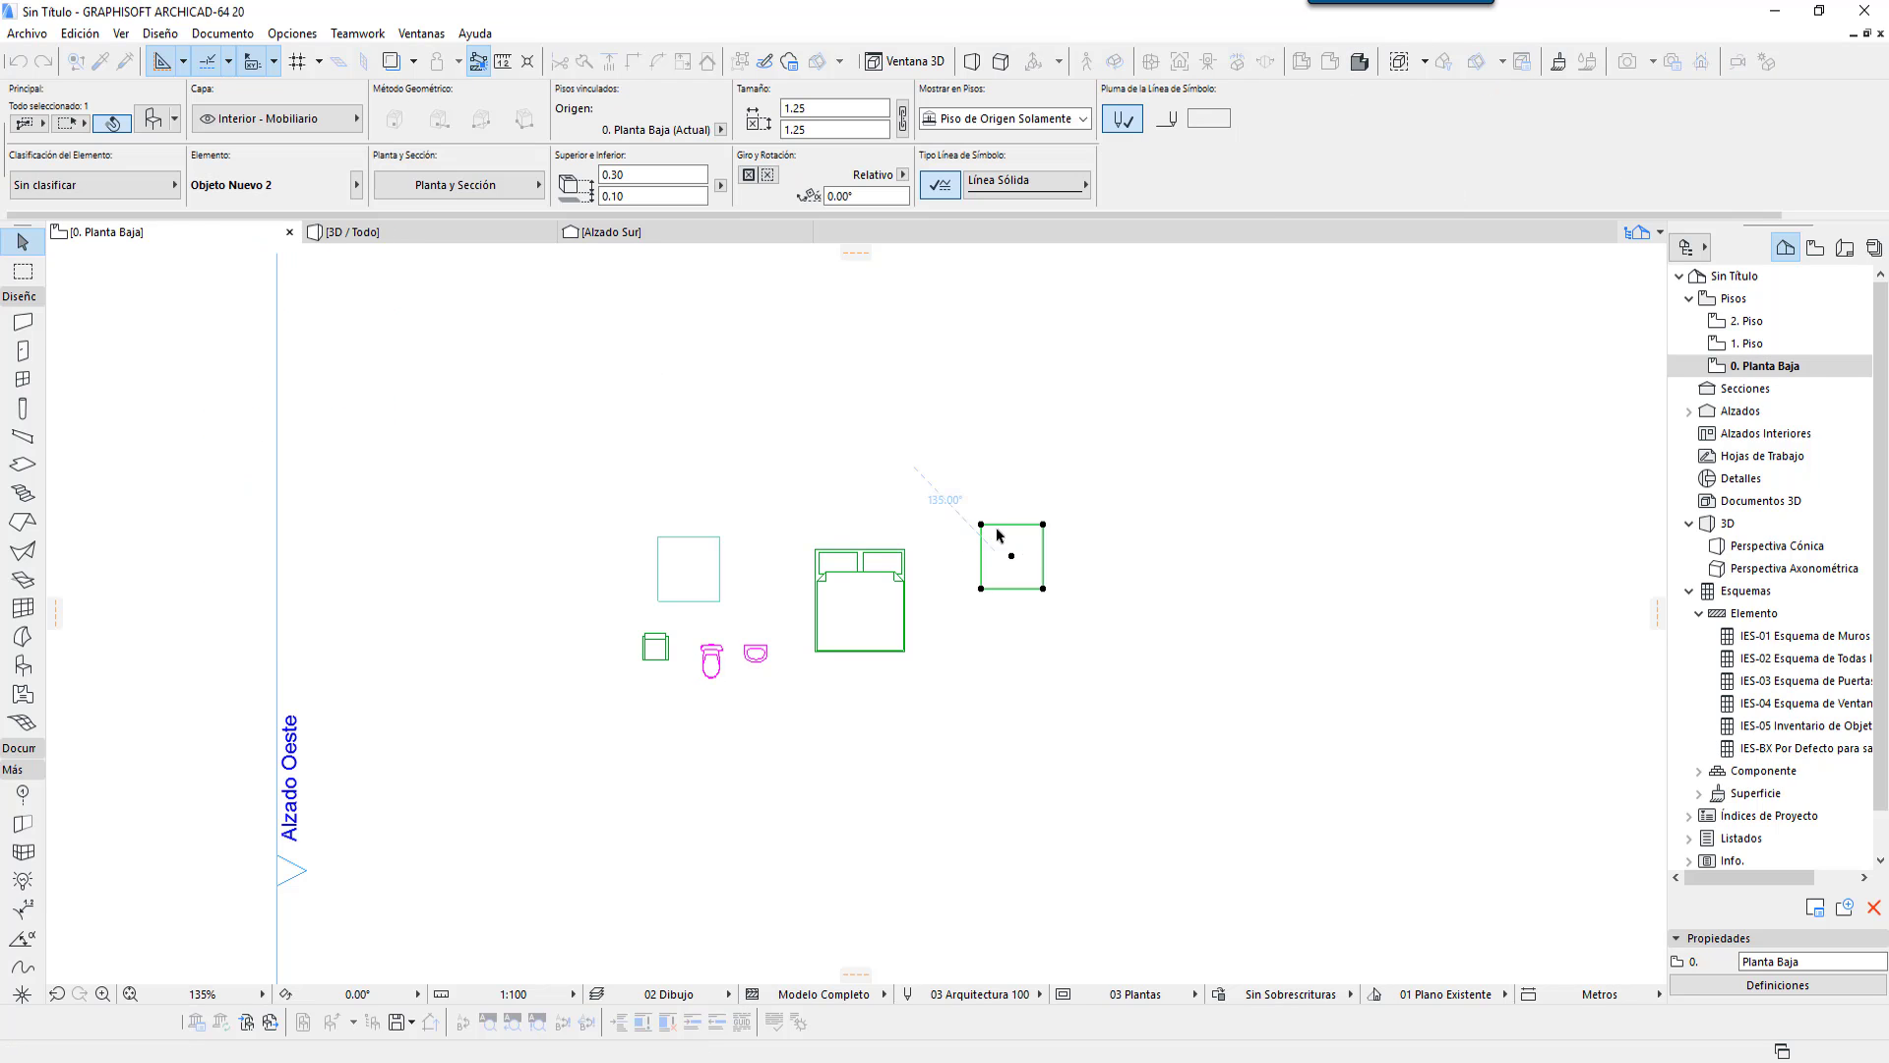
{"action": "left_click", "coordinate": [150, 184]}
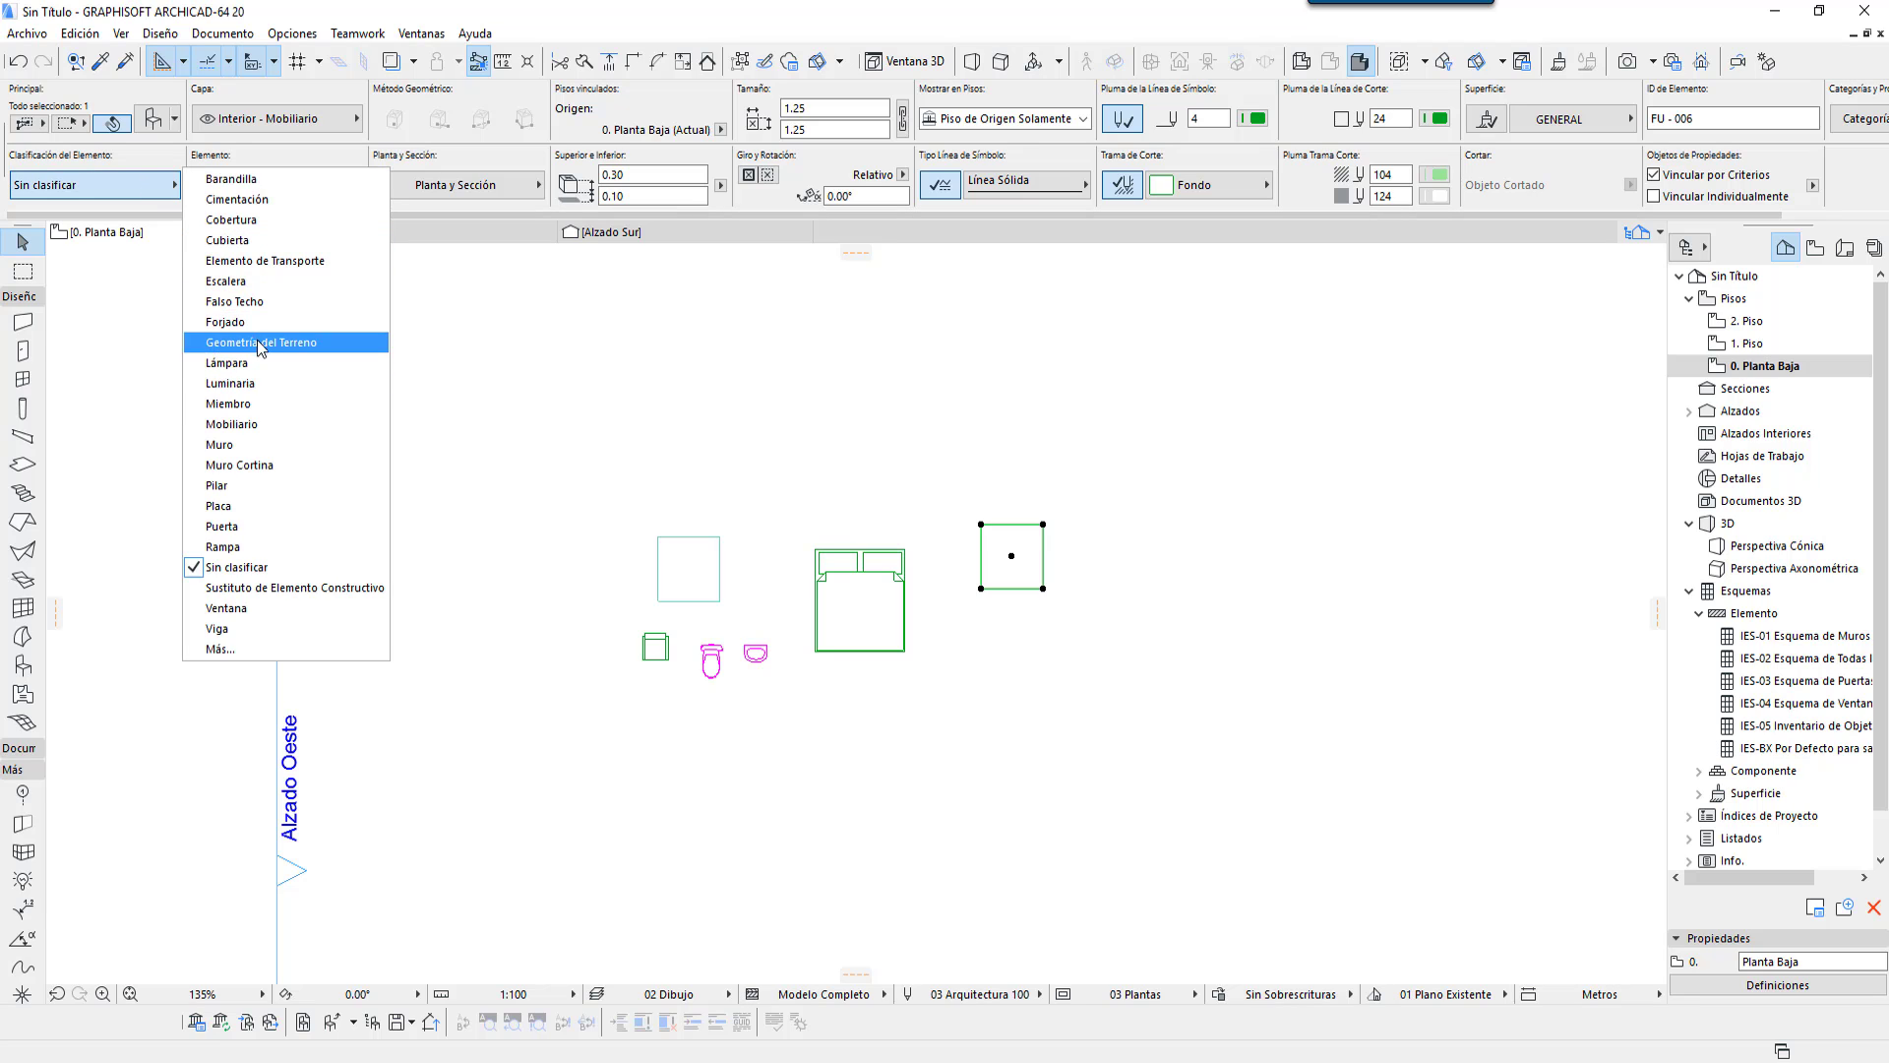
{"action": "left_click", "coordinate": [268, 424]}
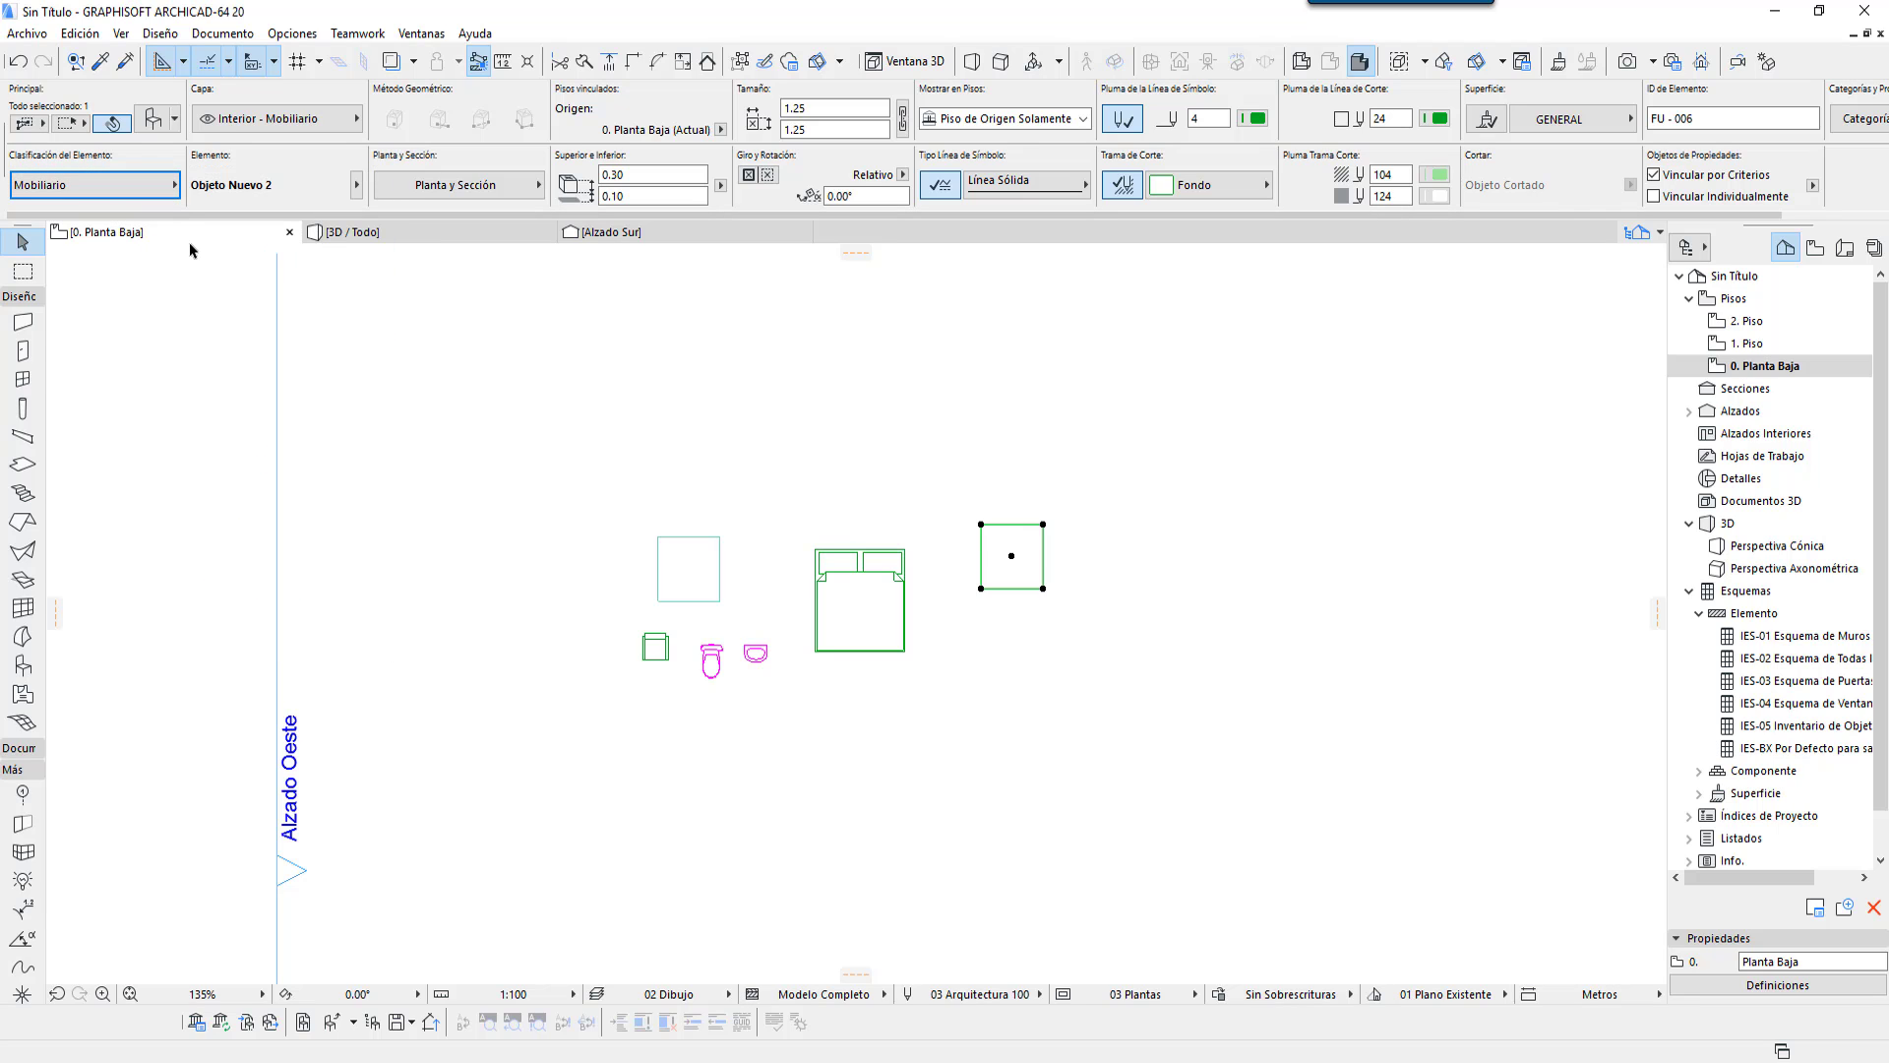
{"action": "left_click", "coordinate": [497, 374]}
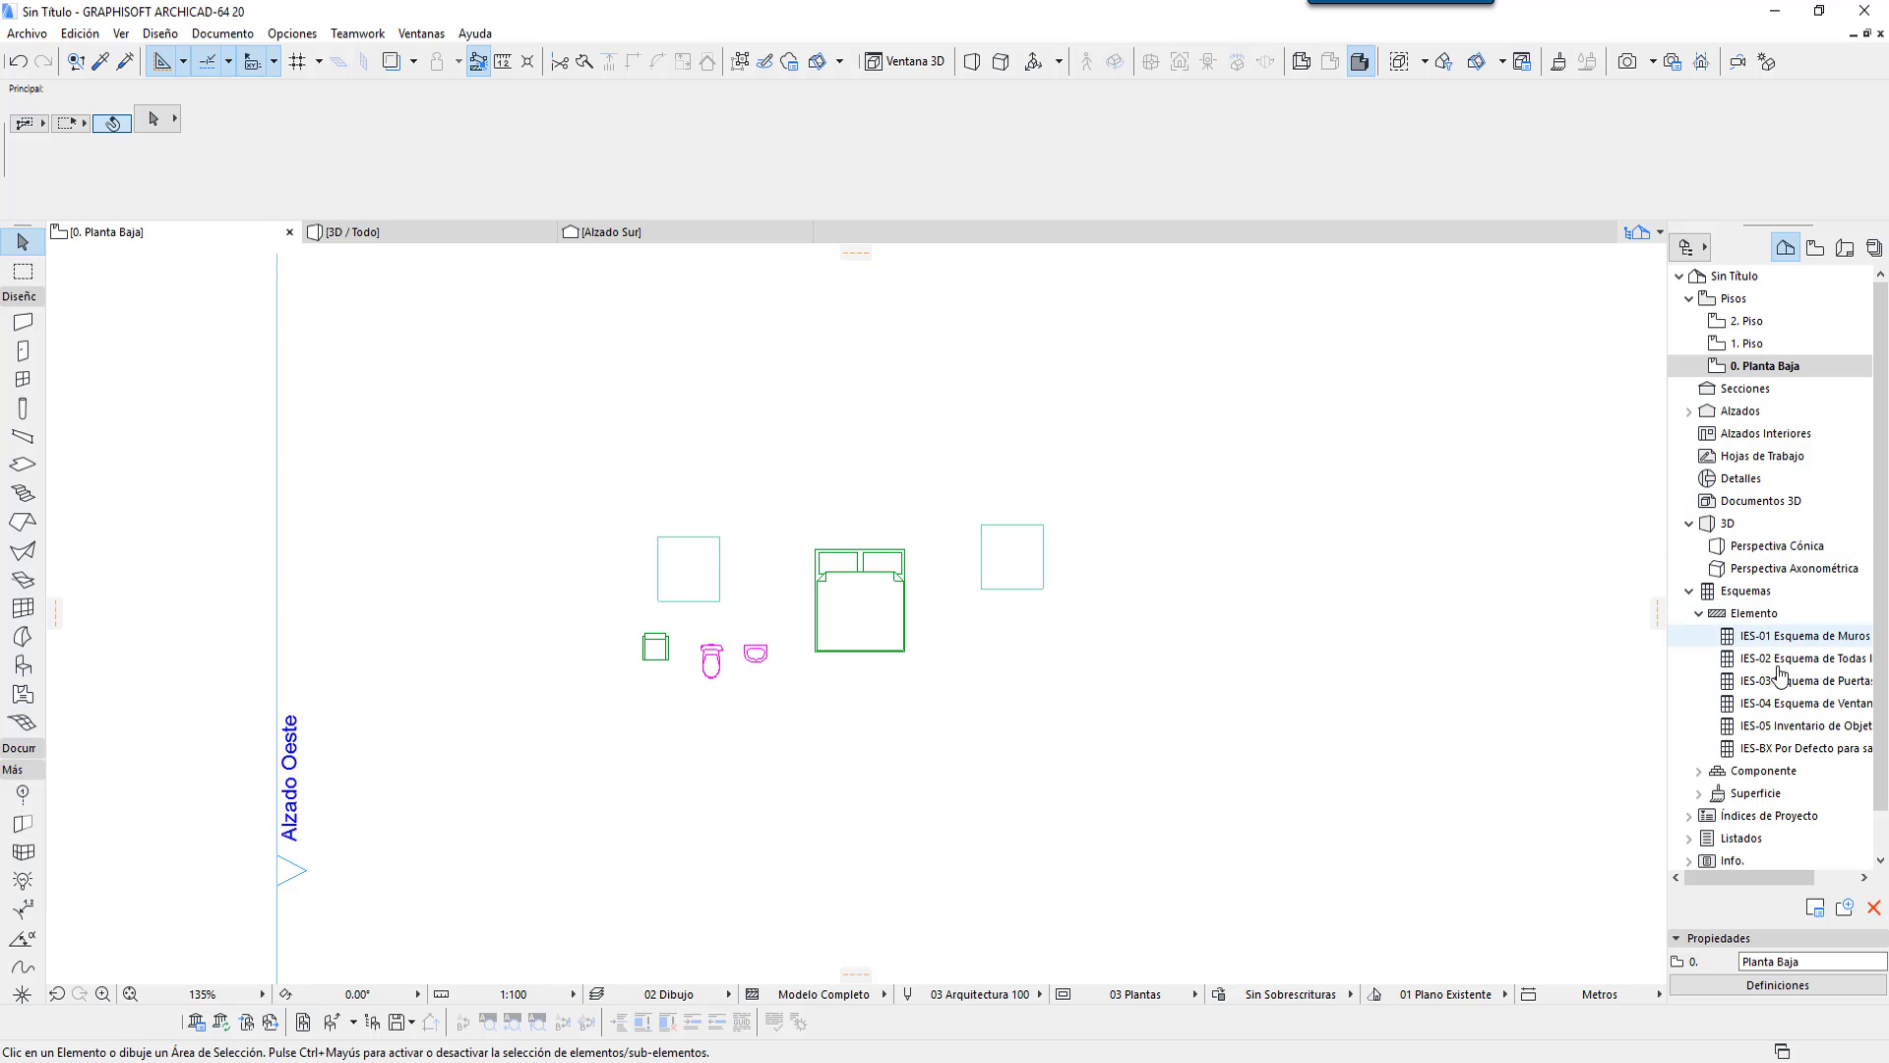
Step: Open the IES-05 Inventario de Objetos schedule and widen its header column to fit the full field names
{"action": "double_click", "coordinate": [1795, 740]}
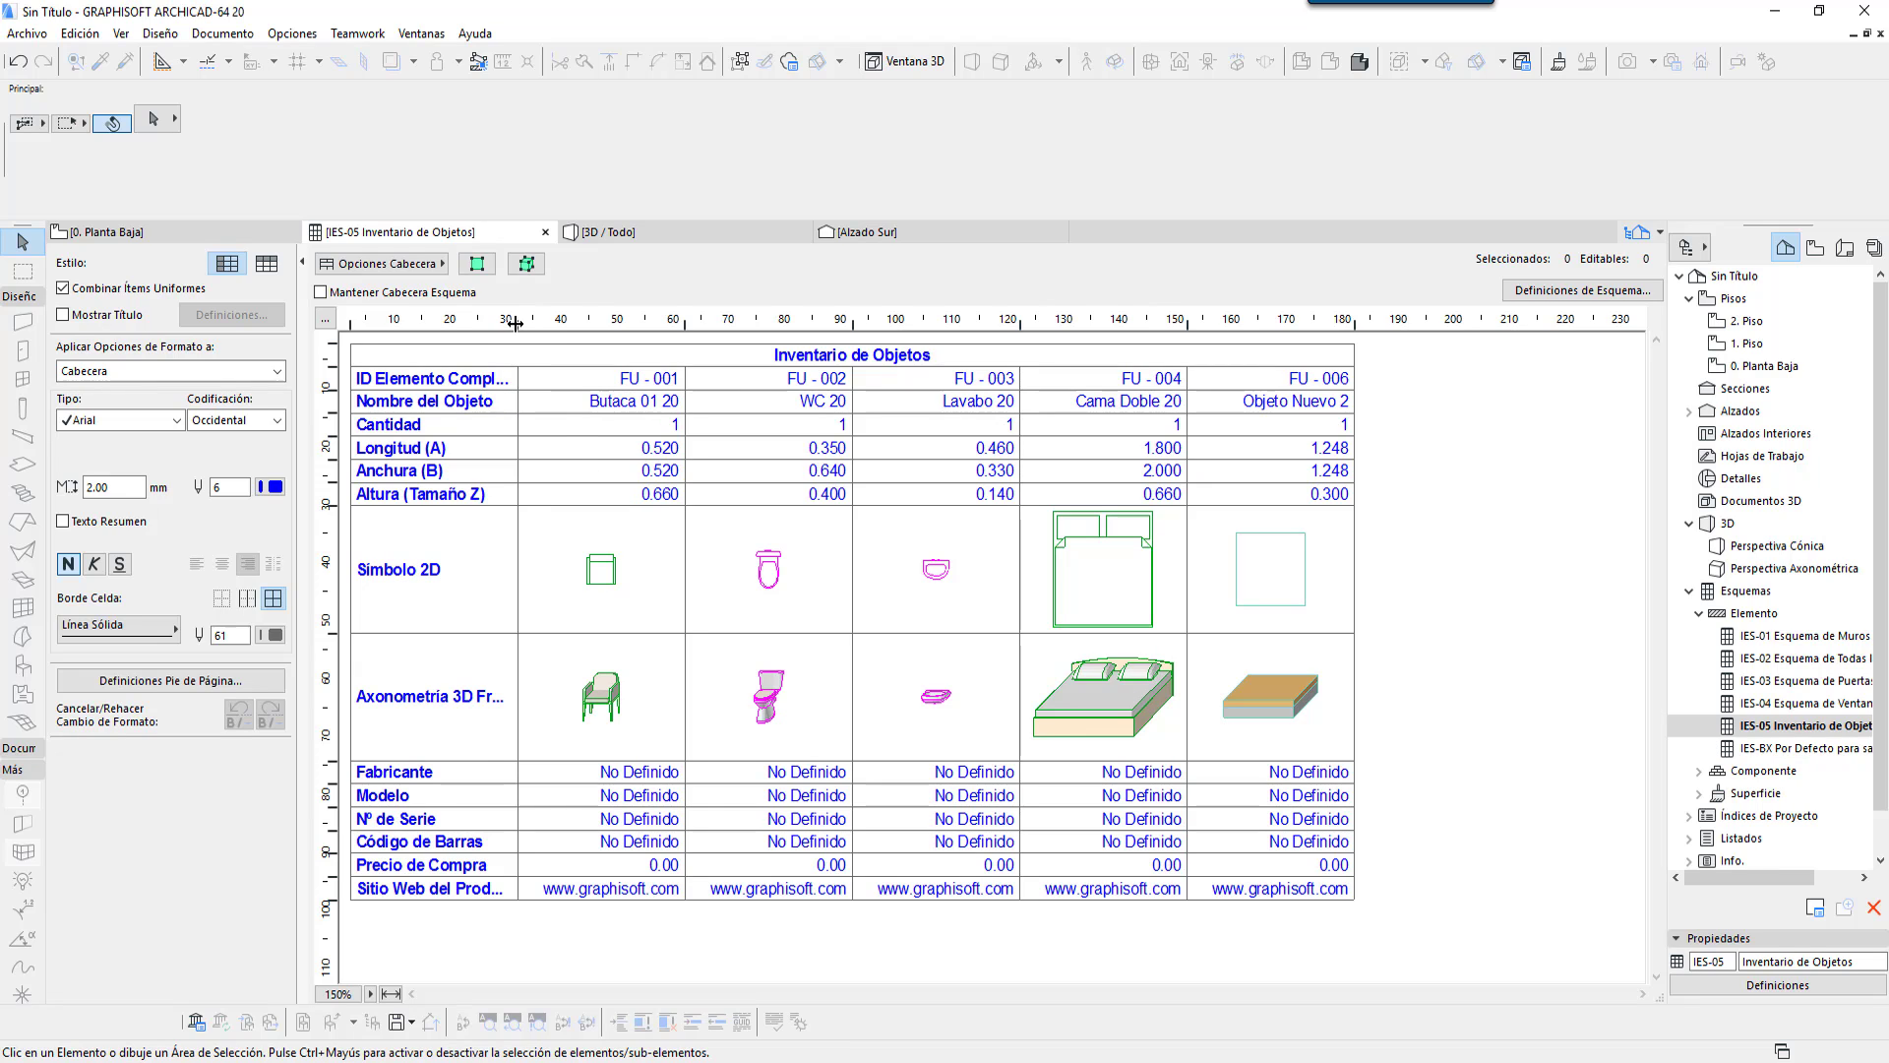
{"action": "left_click_drag", "start_coordinate": [519, 322], "coordinate": [556, 325]}
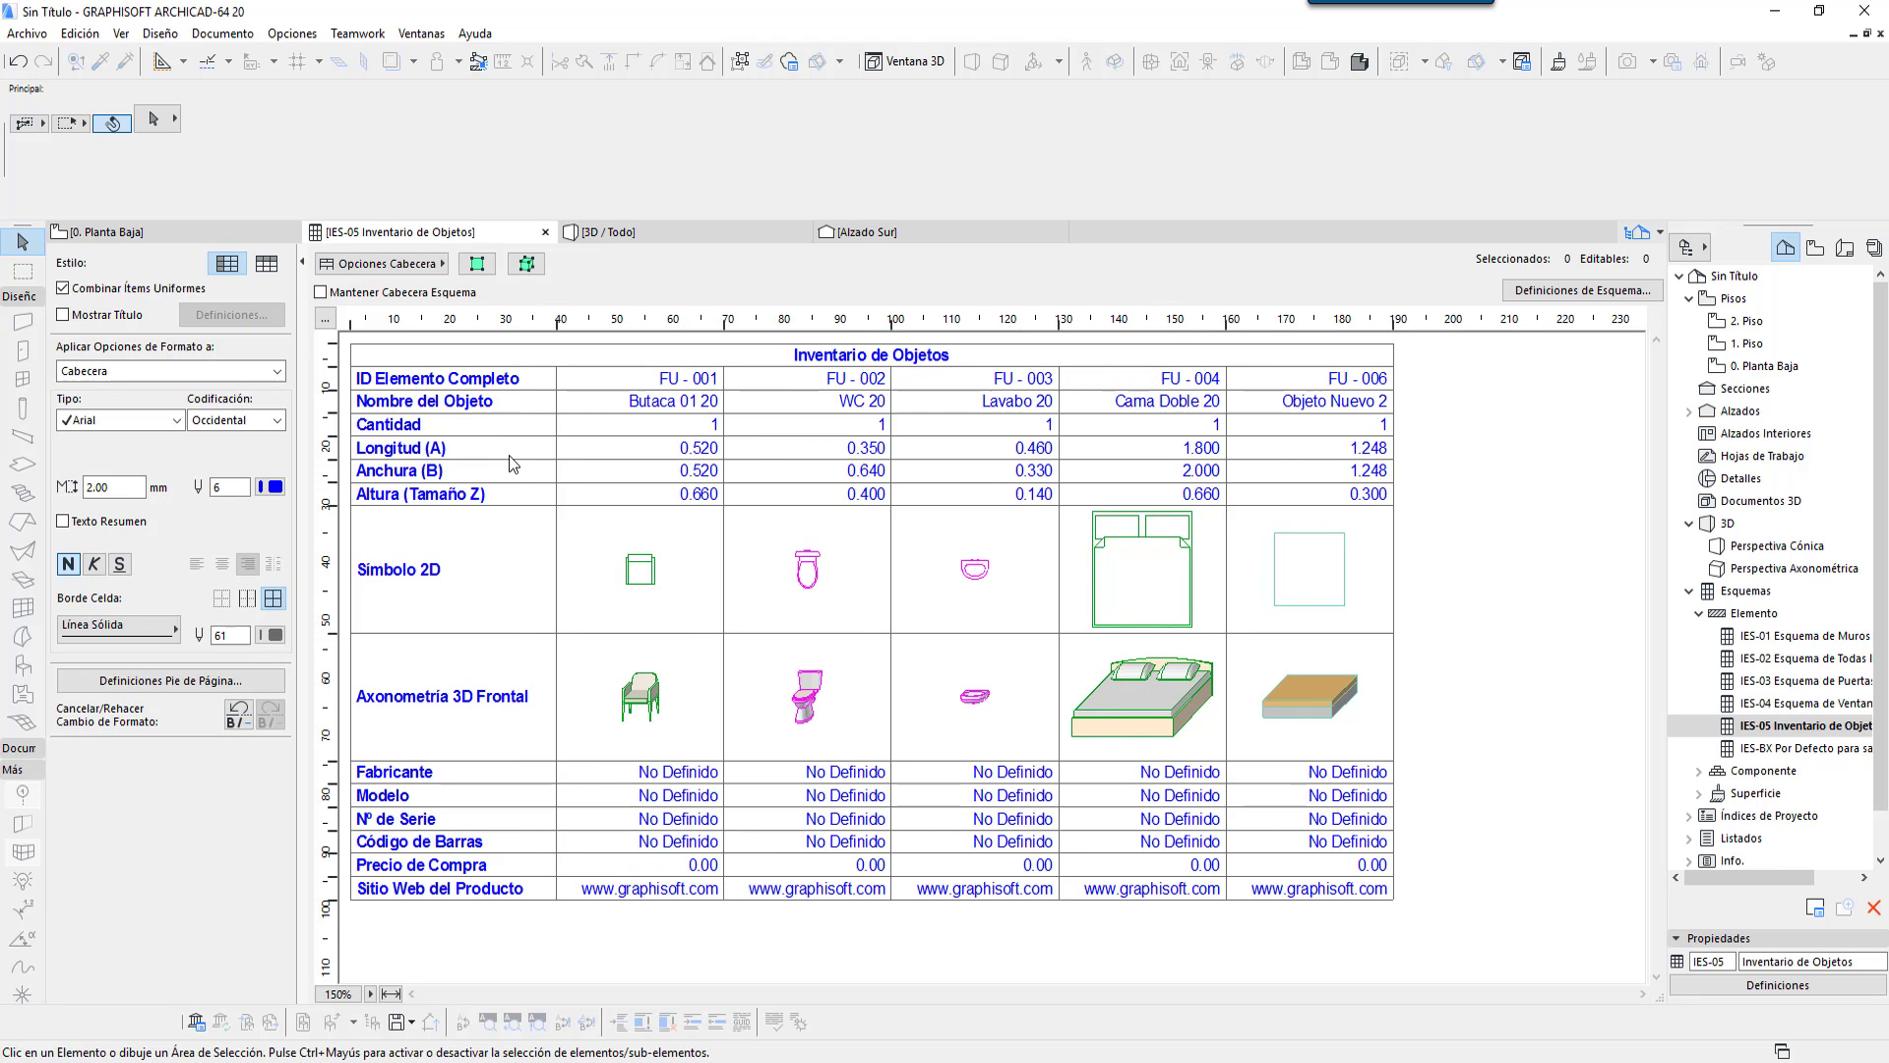
Step: Open the schedule's scheme definitions and examine its fields and the Objeto/Lámpara entries available among the parameters and properties
{"action": "left_click", "coordinate": [1568, 292]}
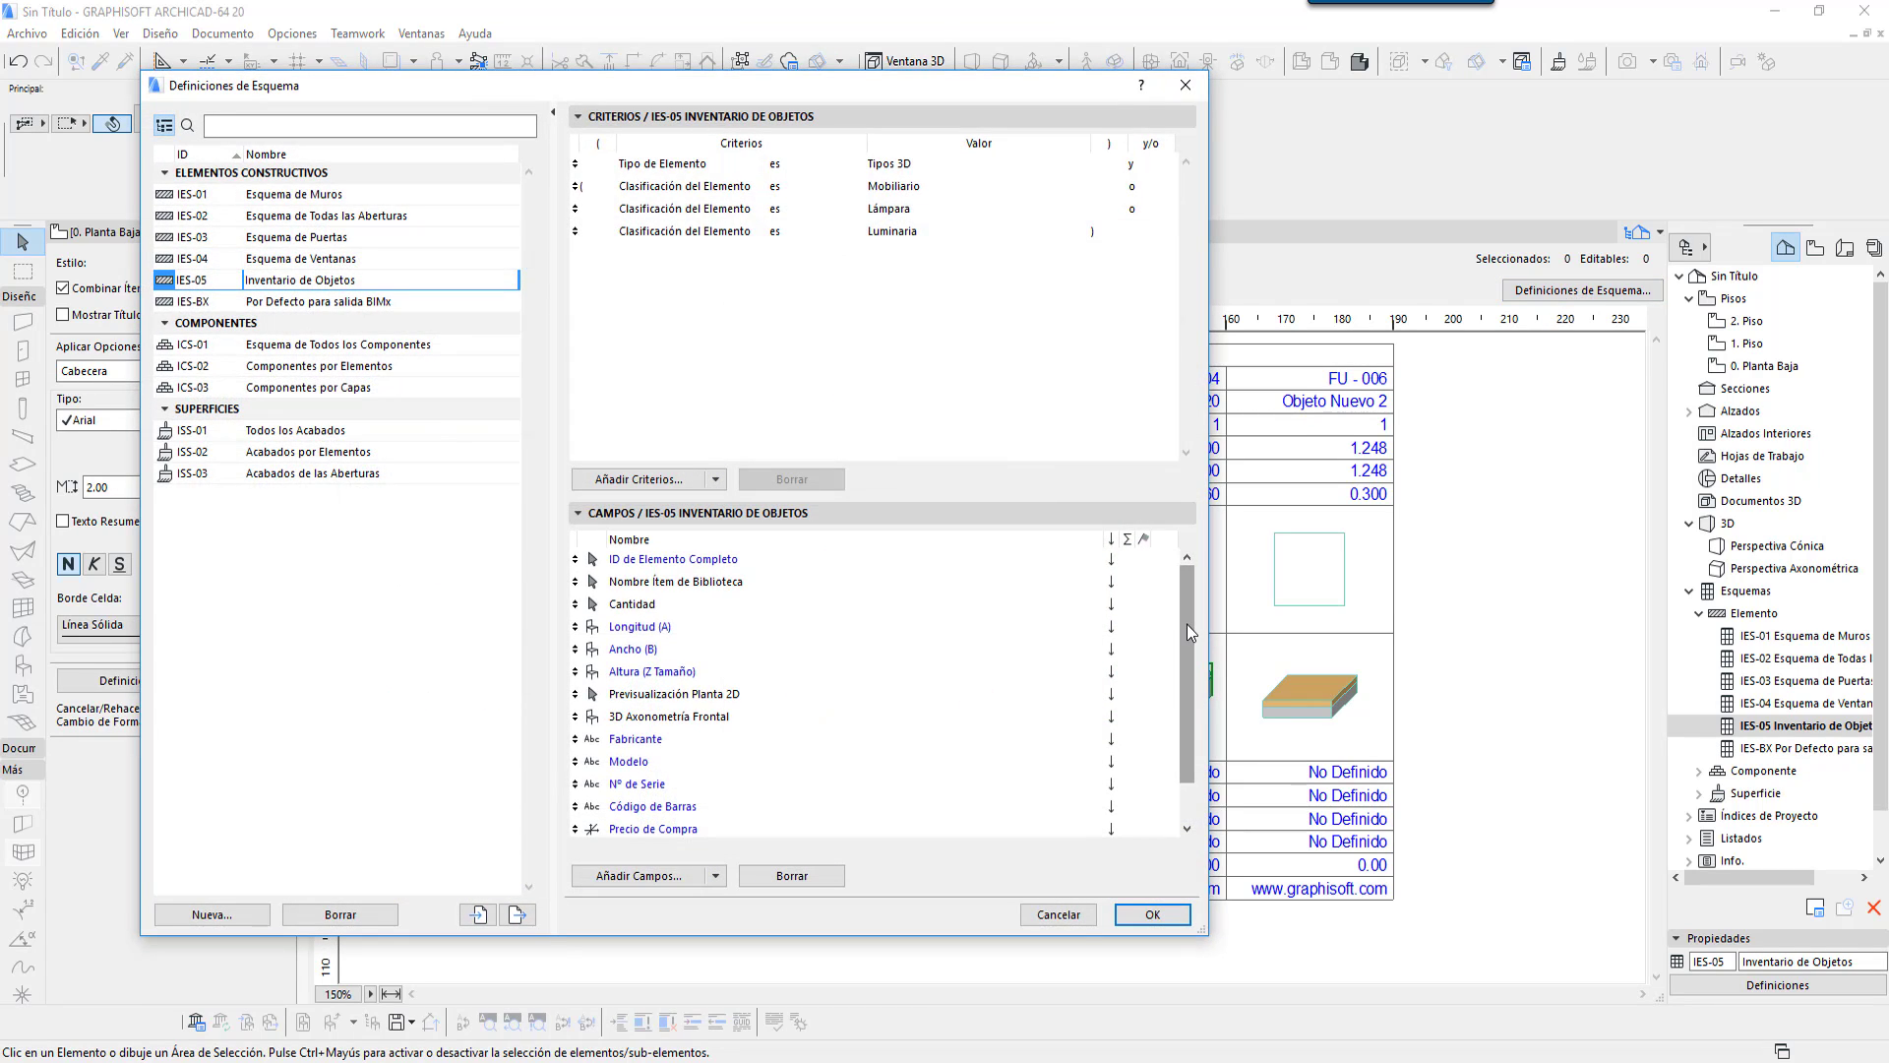
{"action": "mouse_move", "coordinate": [1187, 624]}
{"action": "left_mouse_down"}
{"action": "mouse_move", "coordinate": [1178, 665]}
{"action": "mouse_move", "coordinate": [1175, 601]}
{"action": "left_mouse_up"}
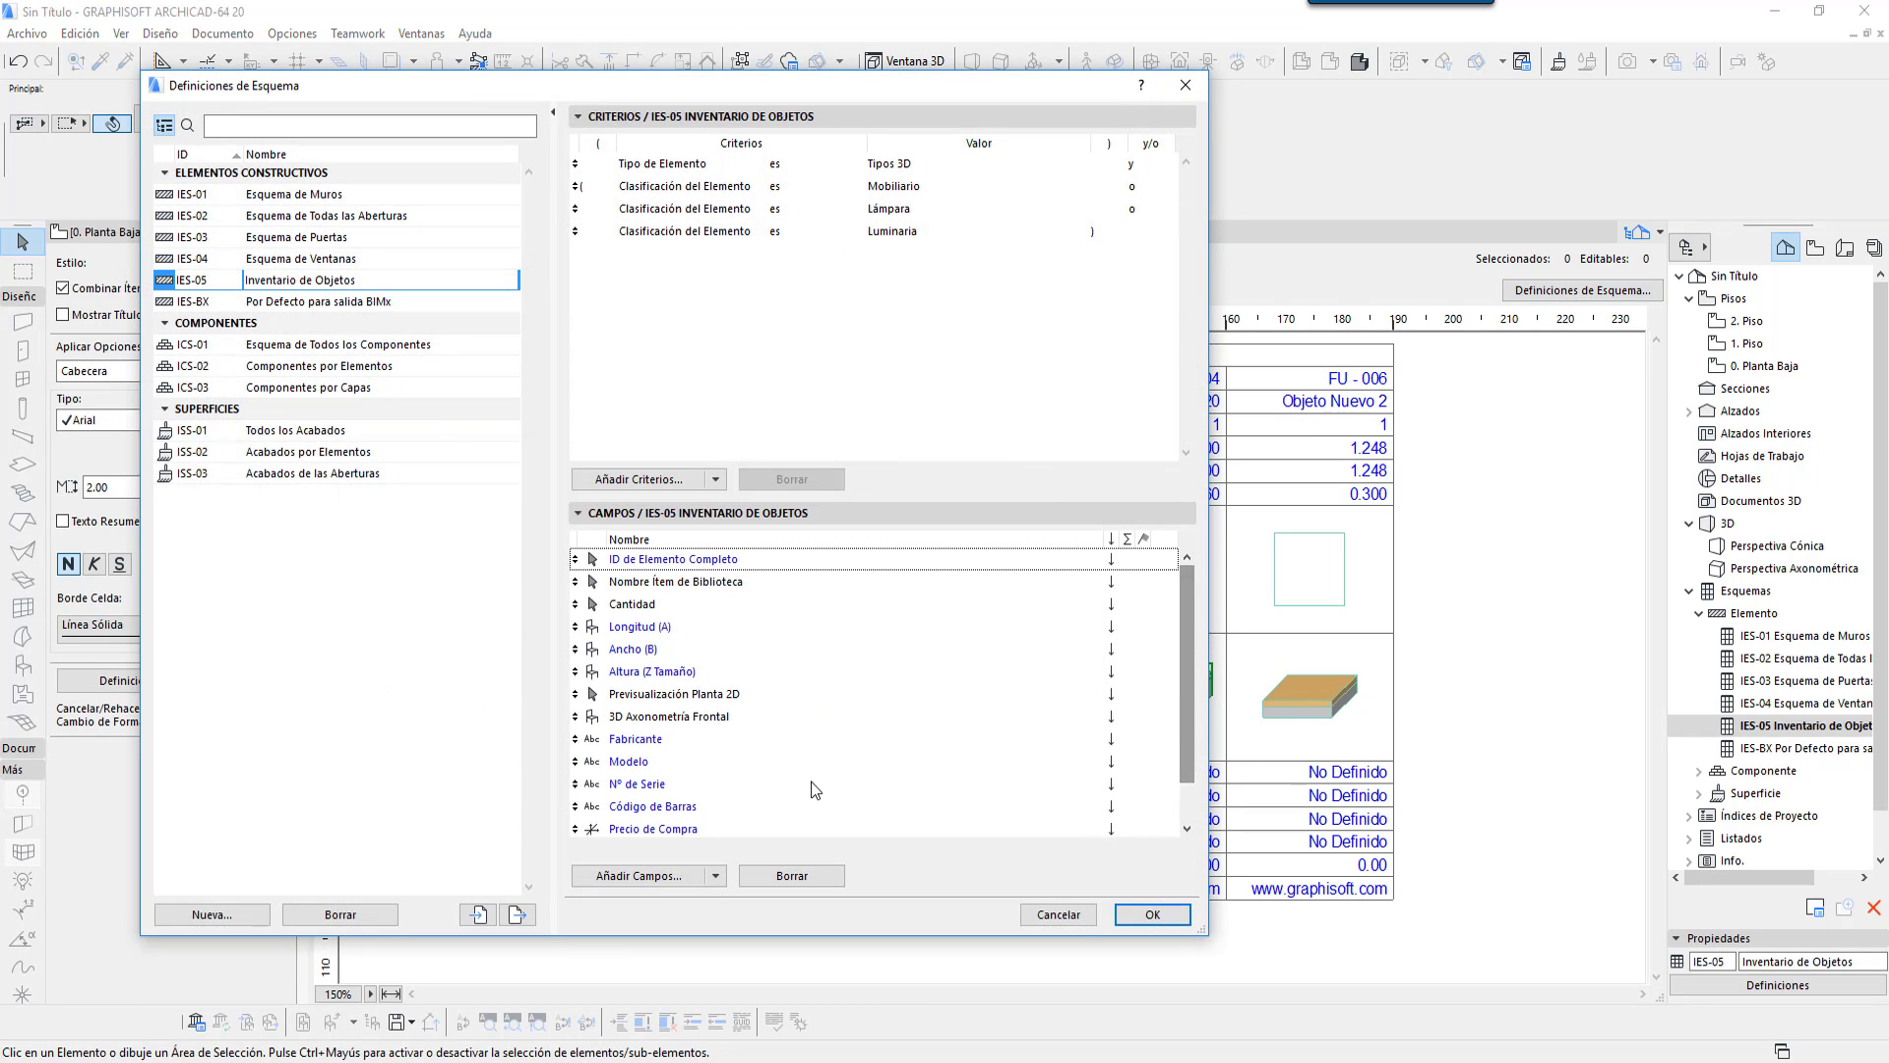
{"action": "left_click", "coordinate": [660, 880]}
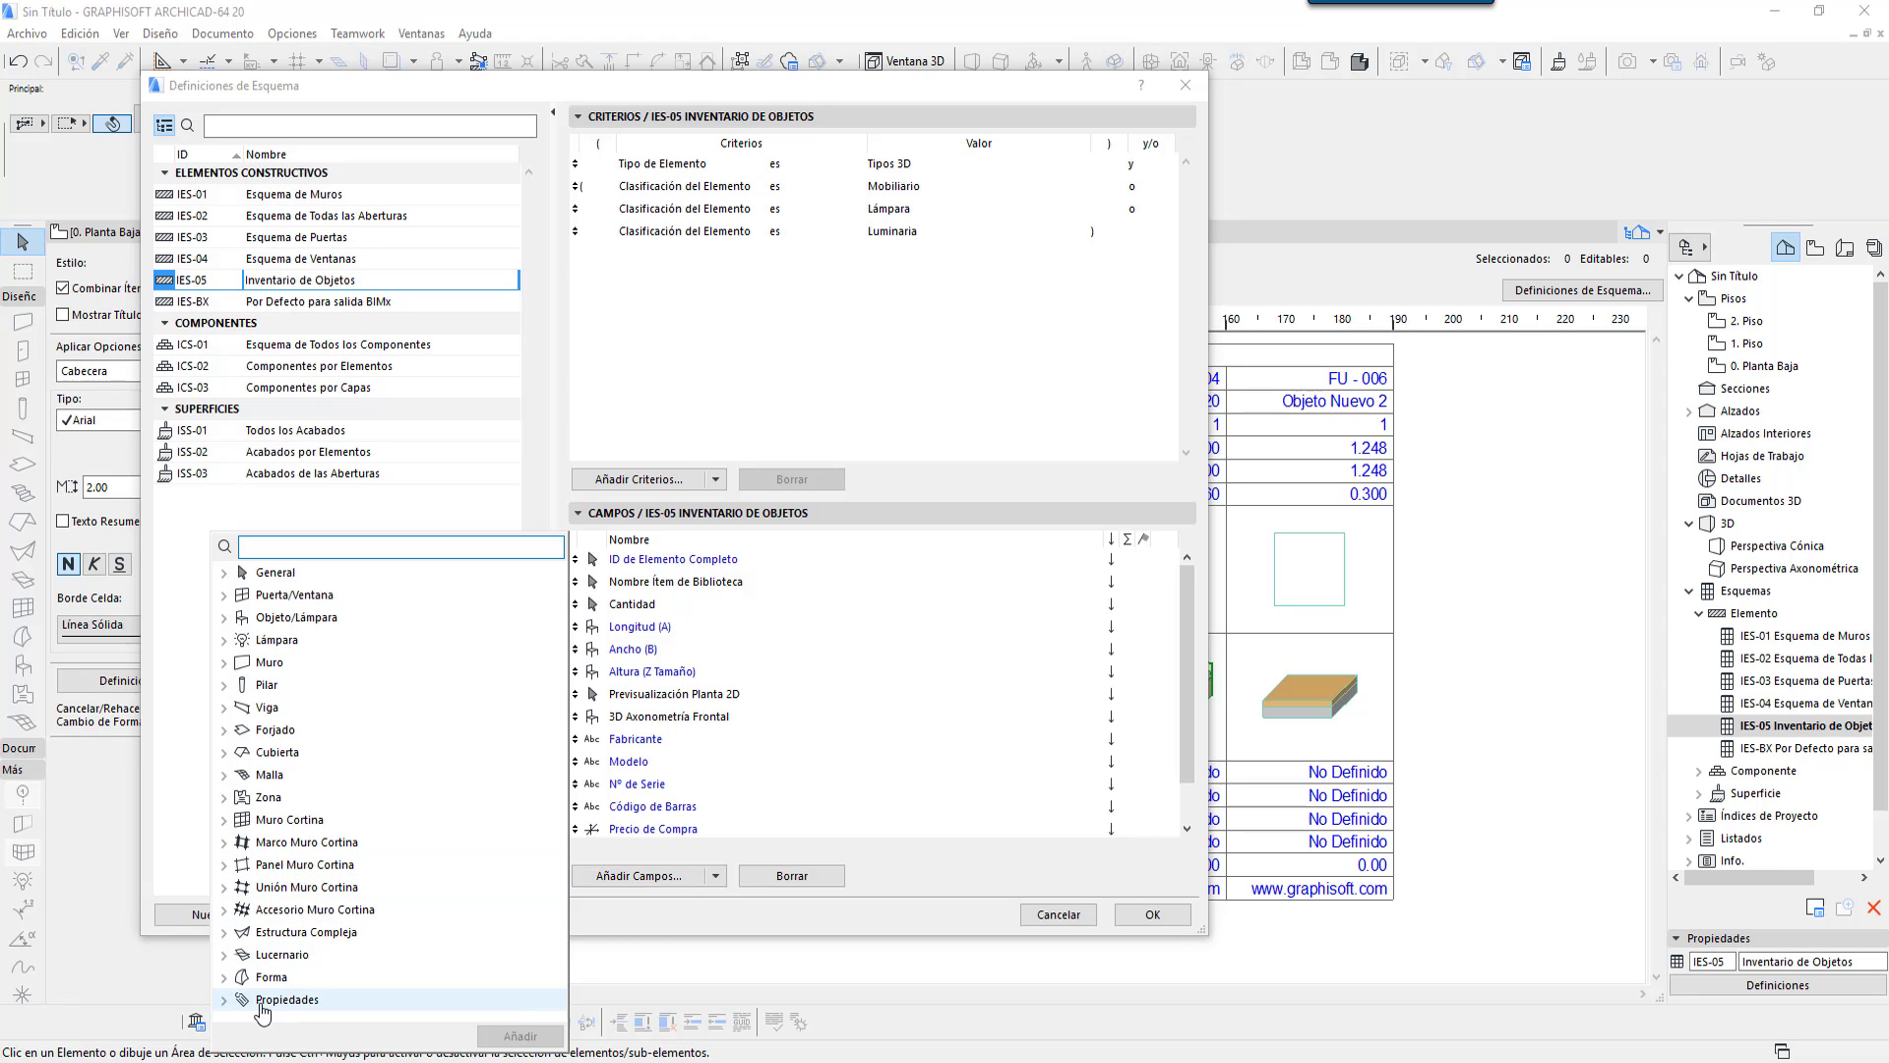
{"action": "left_click", "coordinate": [225, 620]}
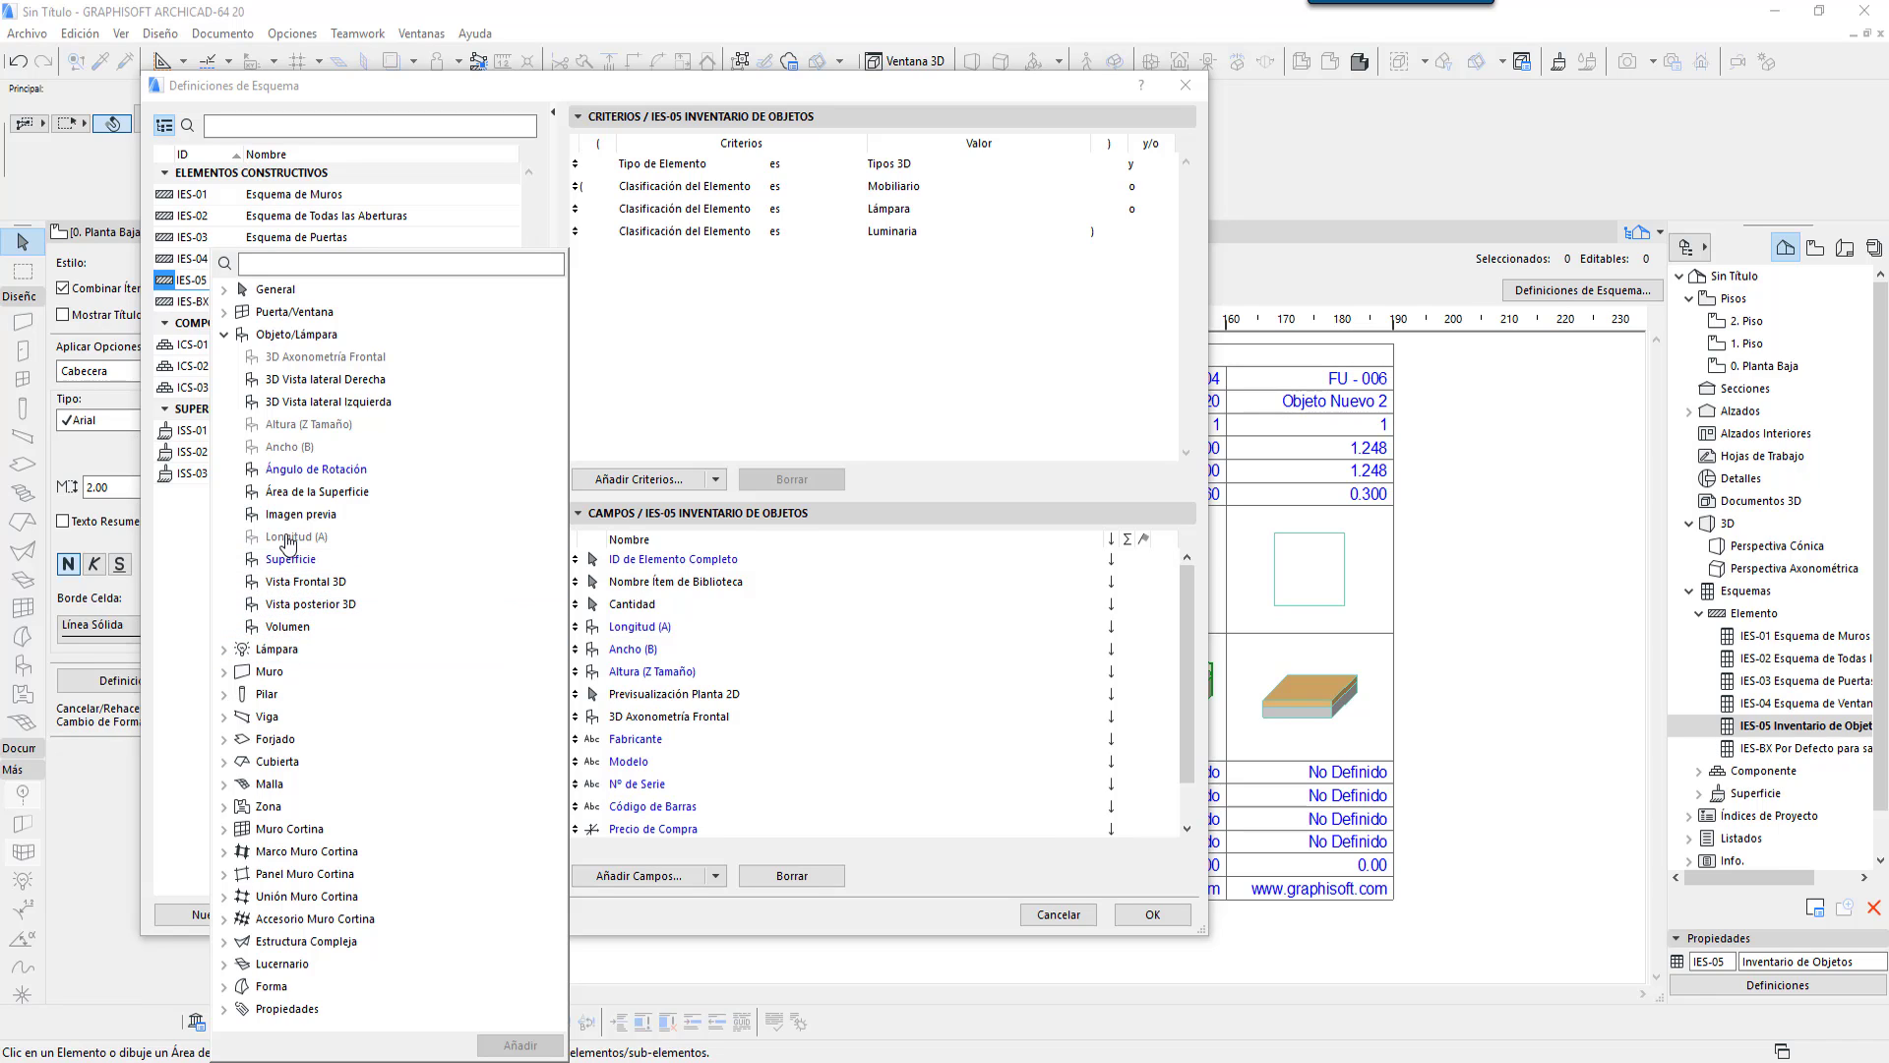
{"action": "left_click", "coordinate": [614, 969]}
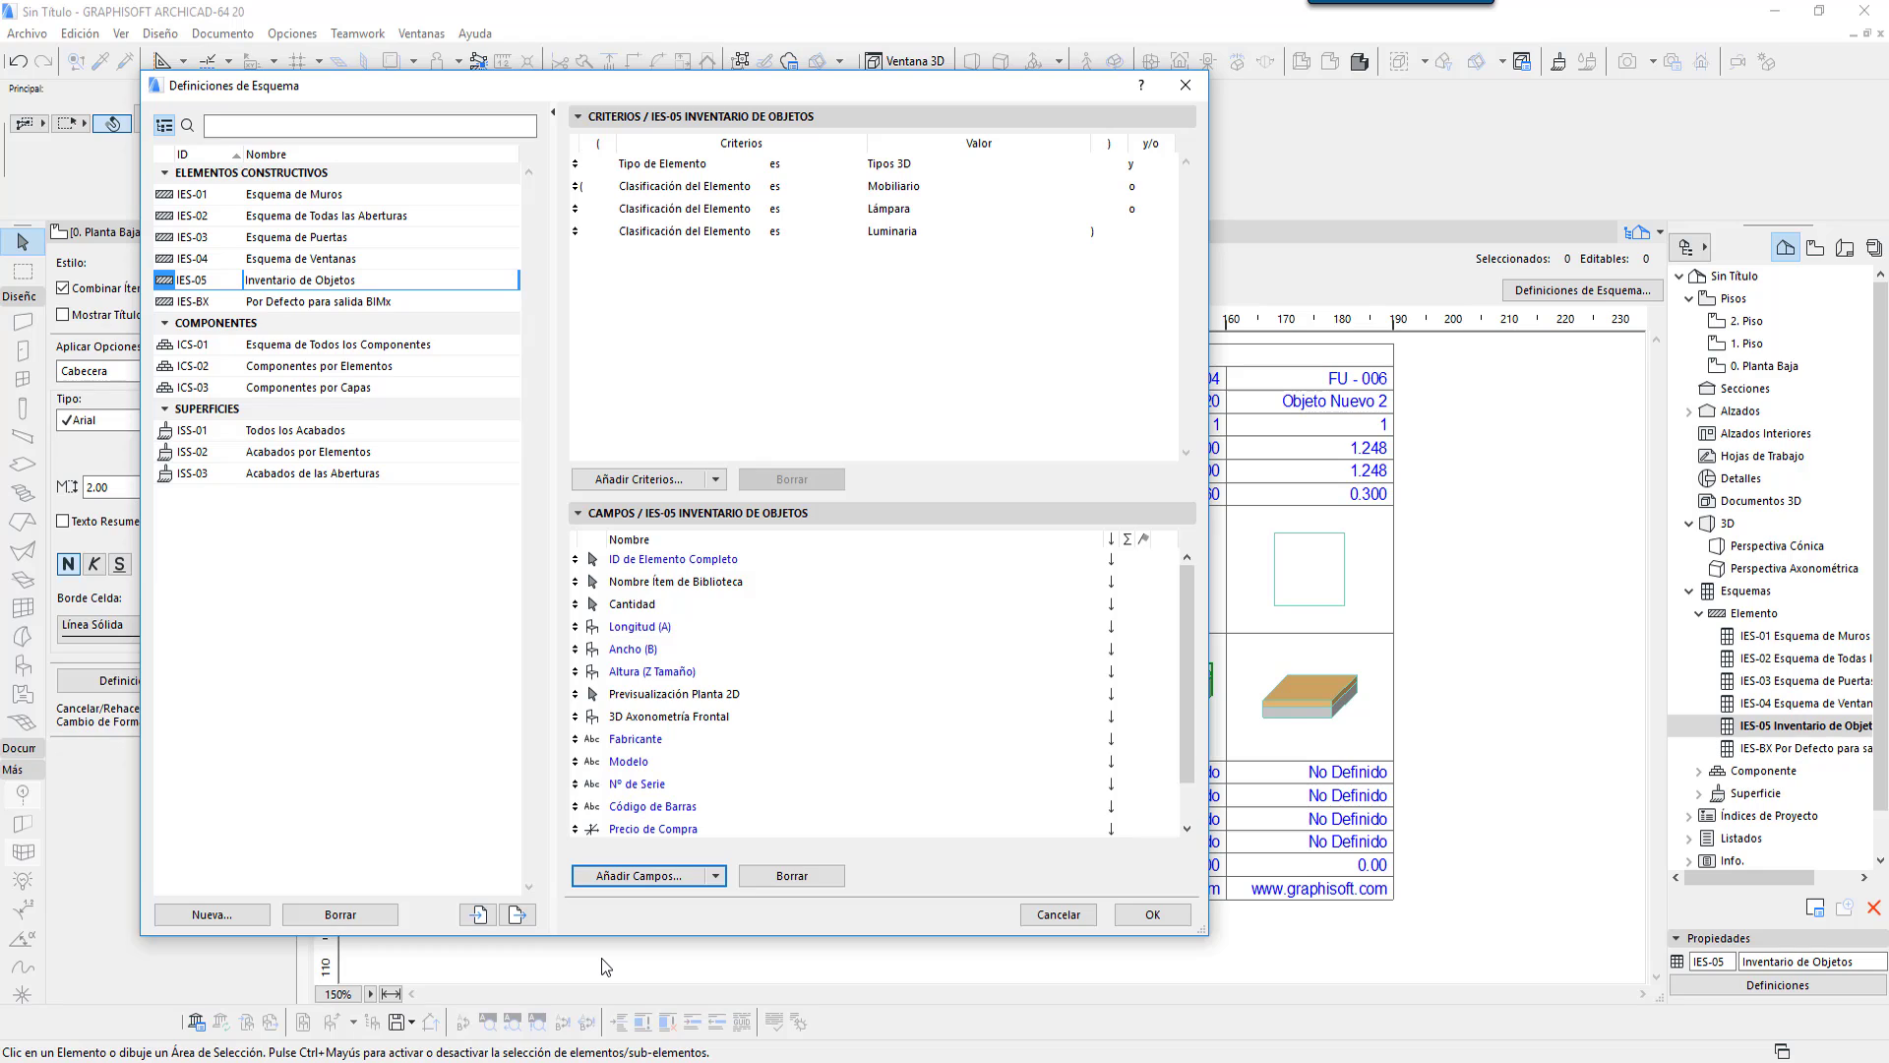
{"action": "left_click", "coordinate": [716, 879]}
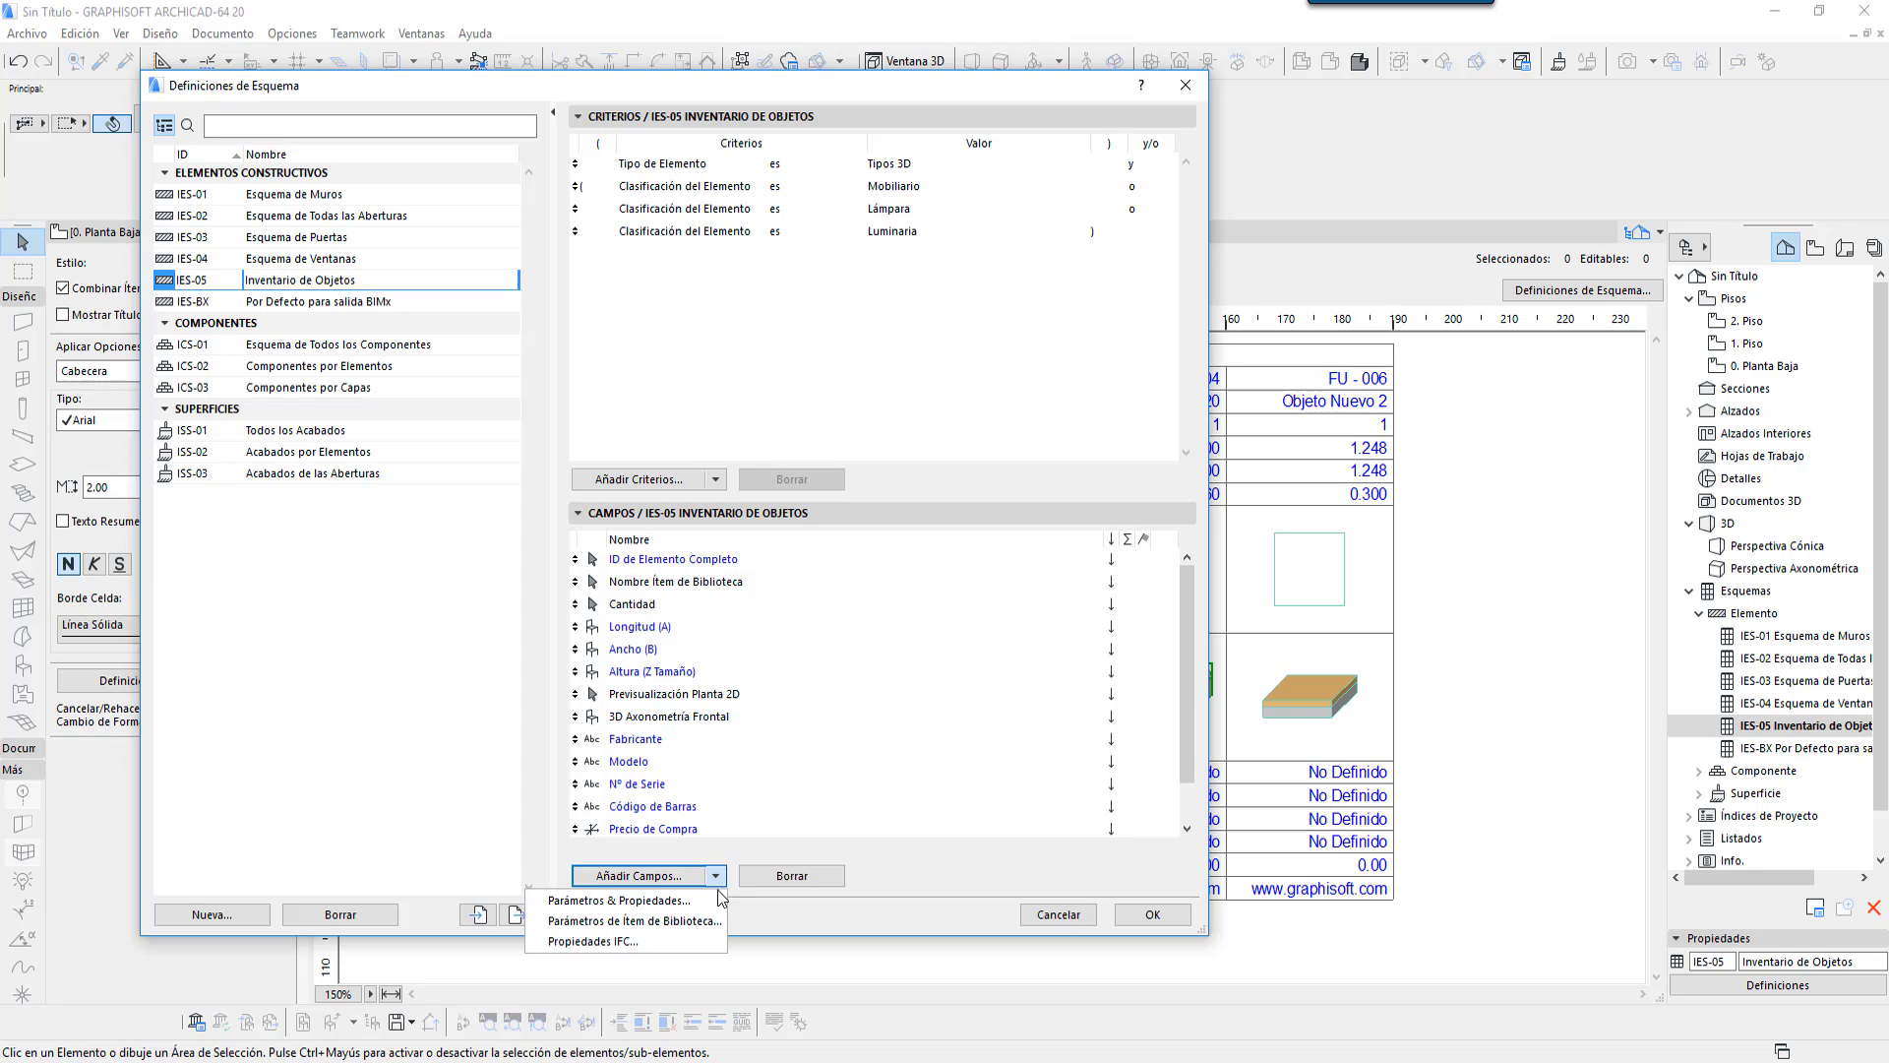
{"action": "left_click", "coordinate": [602, 902]}
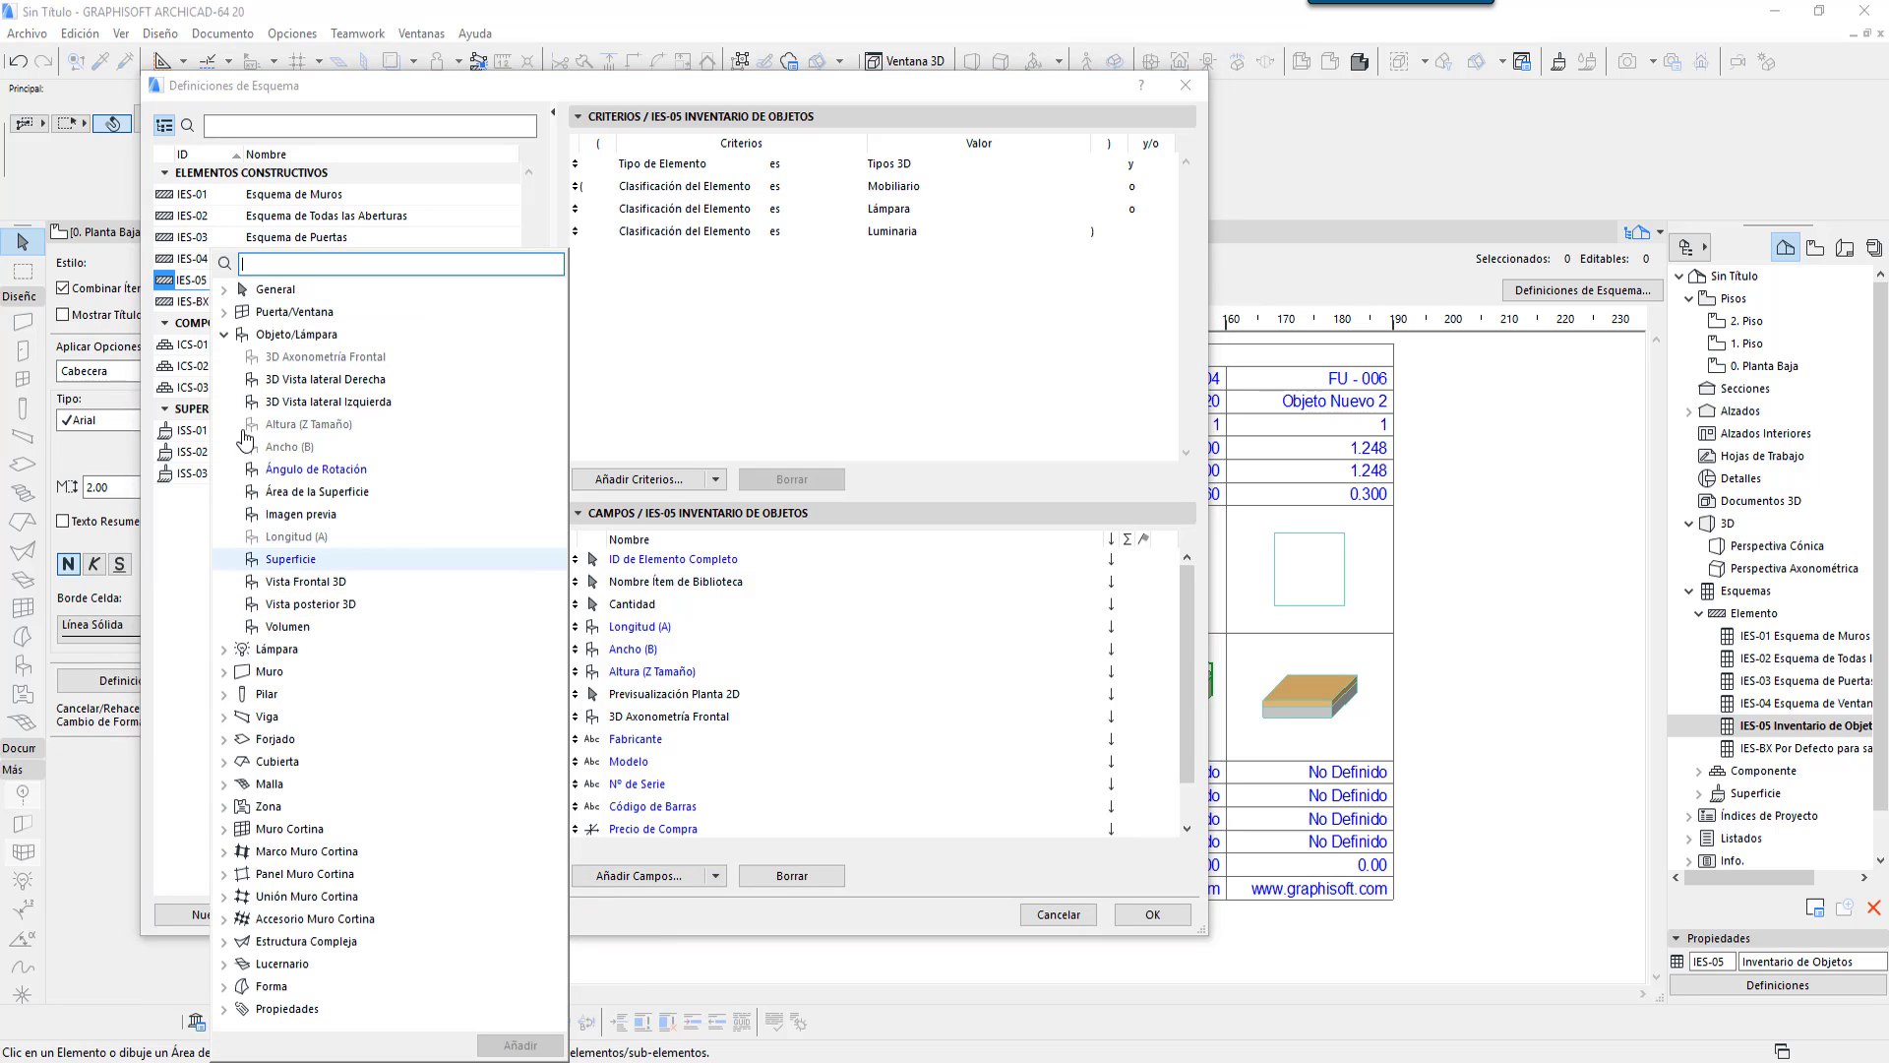
{"action": "left_click", "coordinate": [687, 890]}
Step: Start adding library item parameters as schedule fields, and move and enlarge the Parámetros Adicionales del Objeto dialog
{"action": "left_click", "coordinate": [716, 875]}
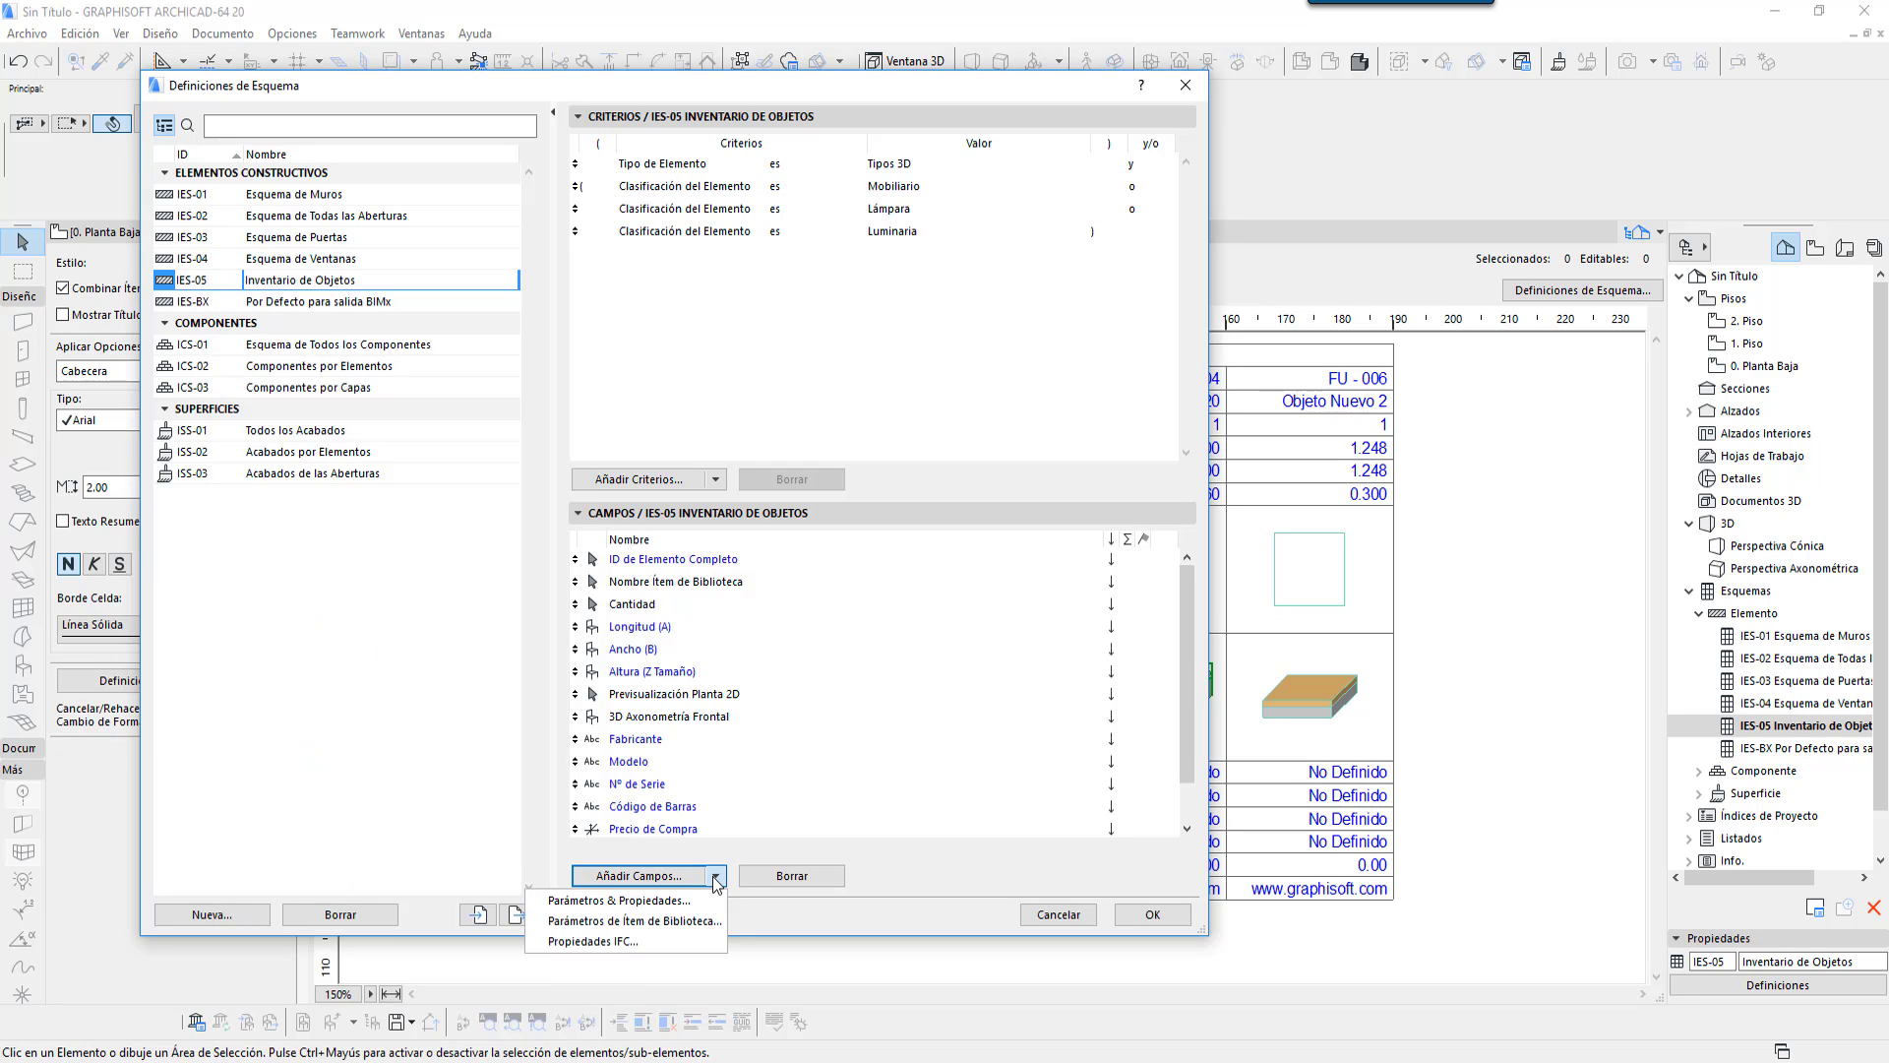
{"action": "left_click", "coordinate": [676, 919]}
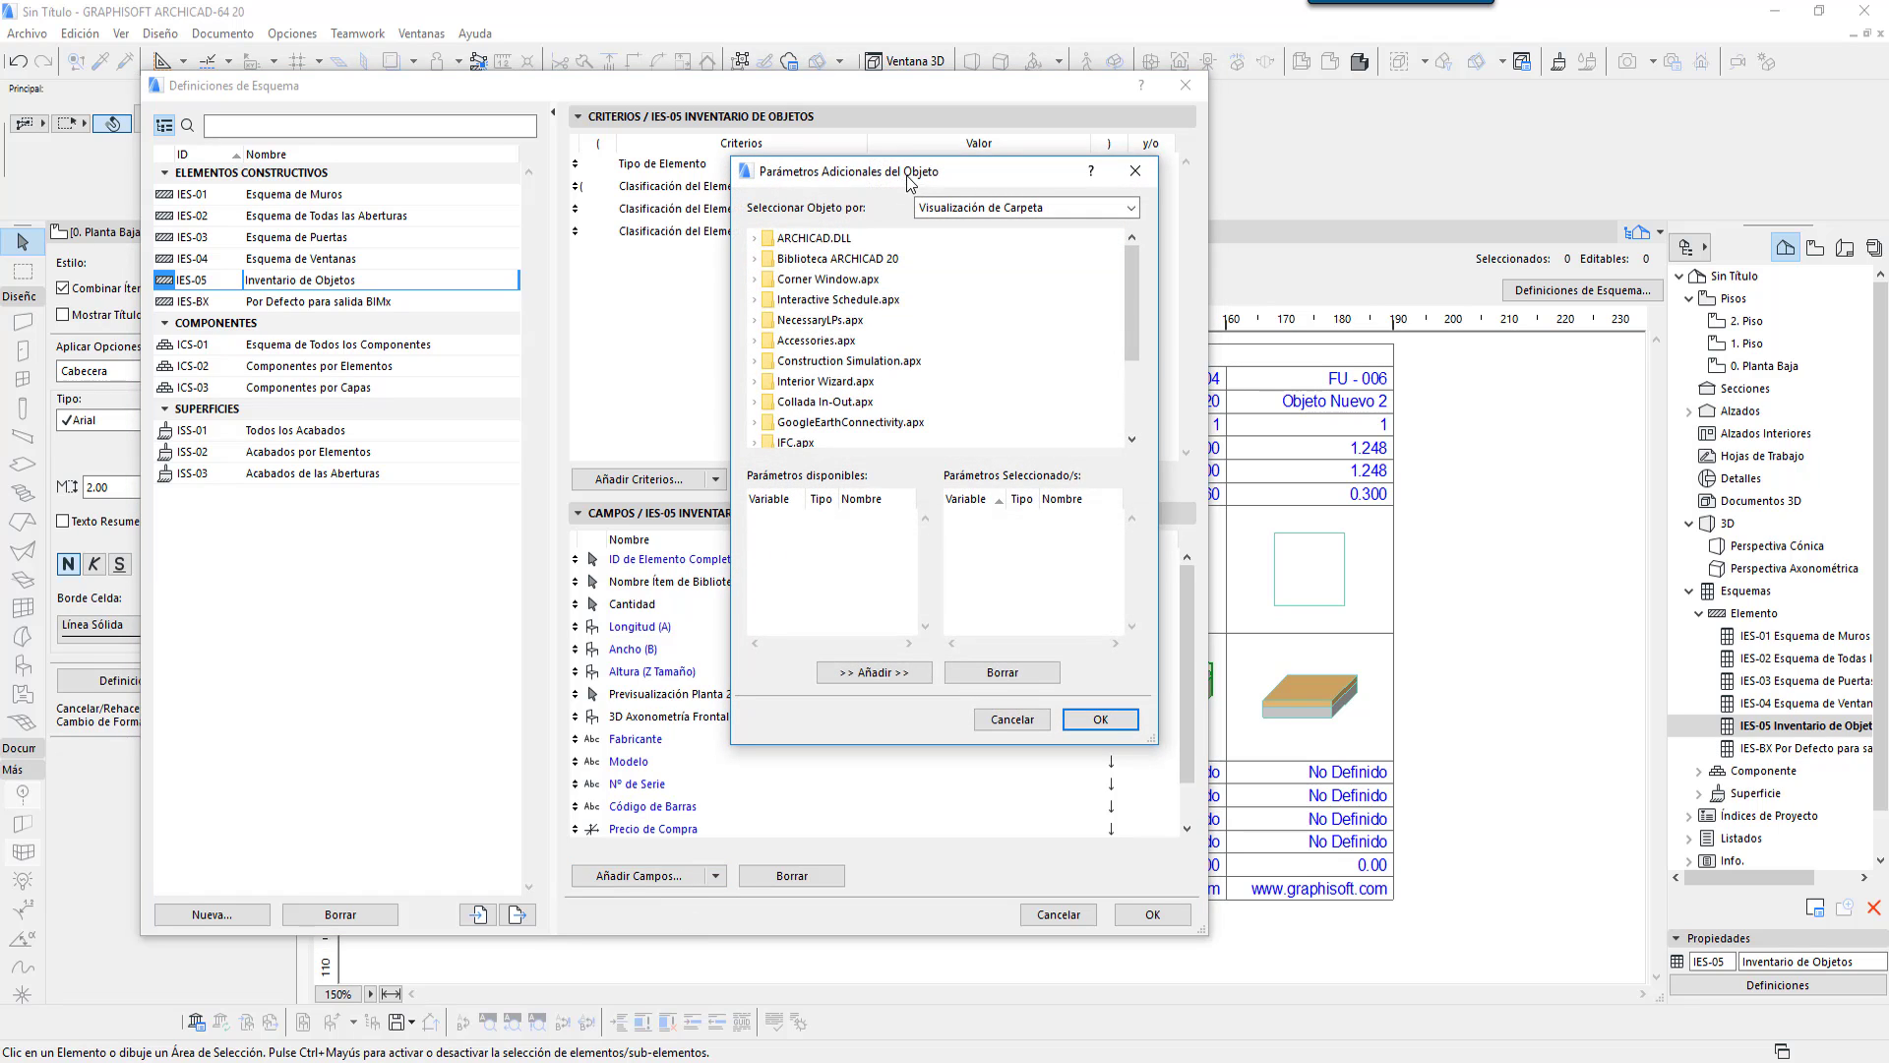
{"action": "left_click_drag", "start_coordinate": [935, 158], "coordinate": [935, 67]}
{"action": "left_click_drag", "start_coordinate": [1156, 744], "coordinate": [1253, 970]}
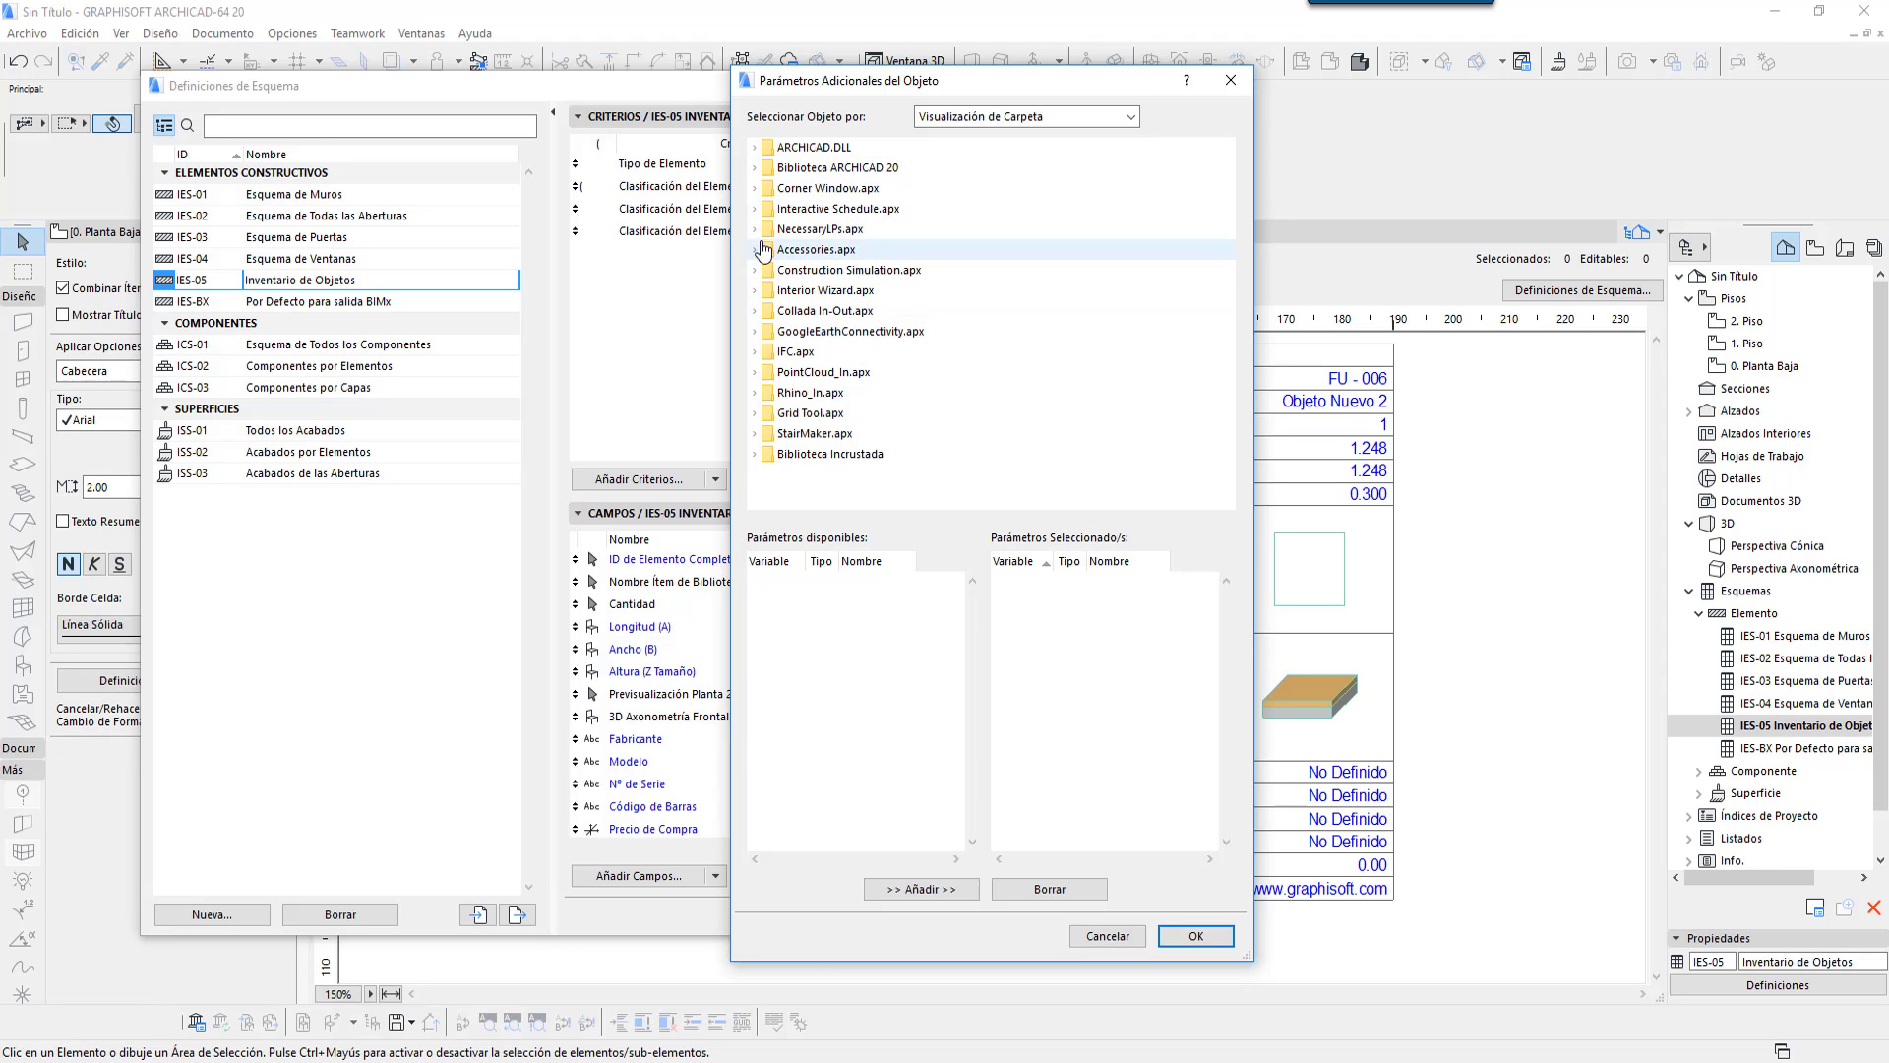
Step: Select Silla 01 20.gsm from the Sillas 20 folder within 1.1 Mobiliario 20 of the Biblioteca ARCHICAD 20 basic library
{"action": "left_click", "coordinate": [754, 170]}
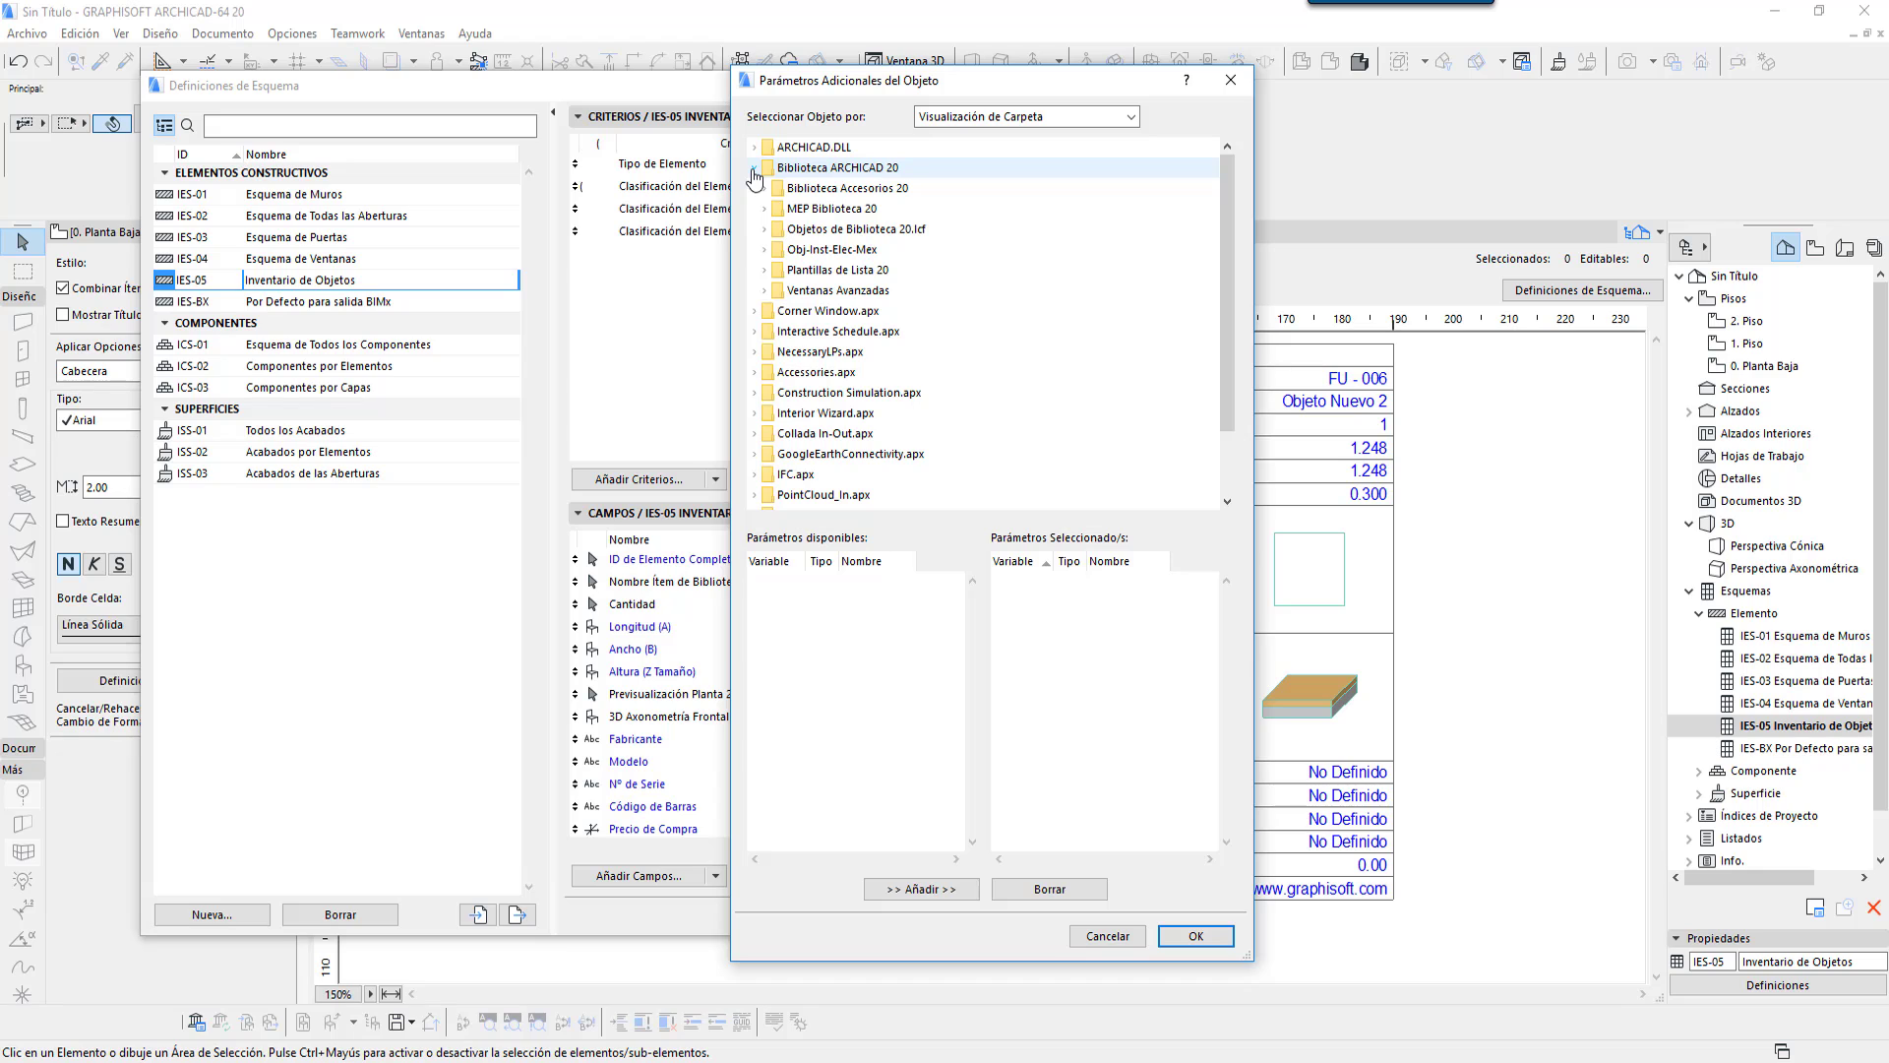
{"action": "left_click", "coordinate": [768, 230]}
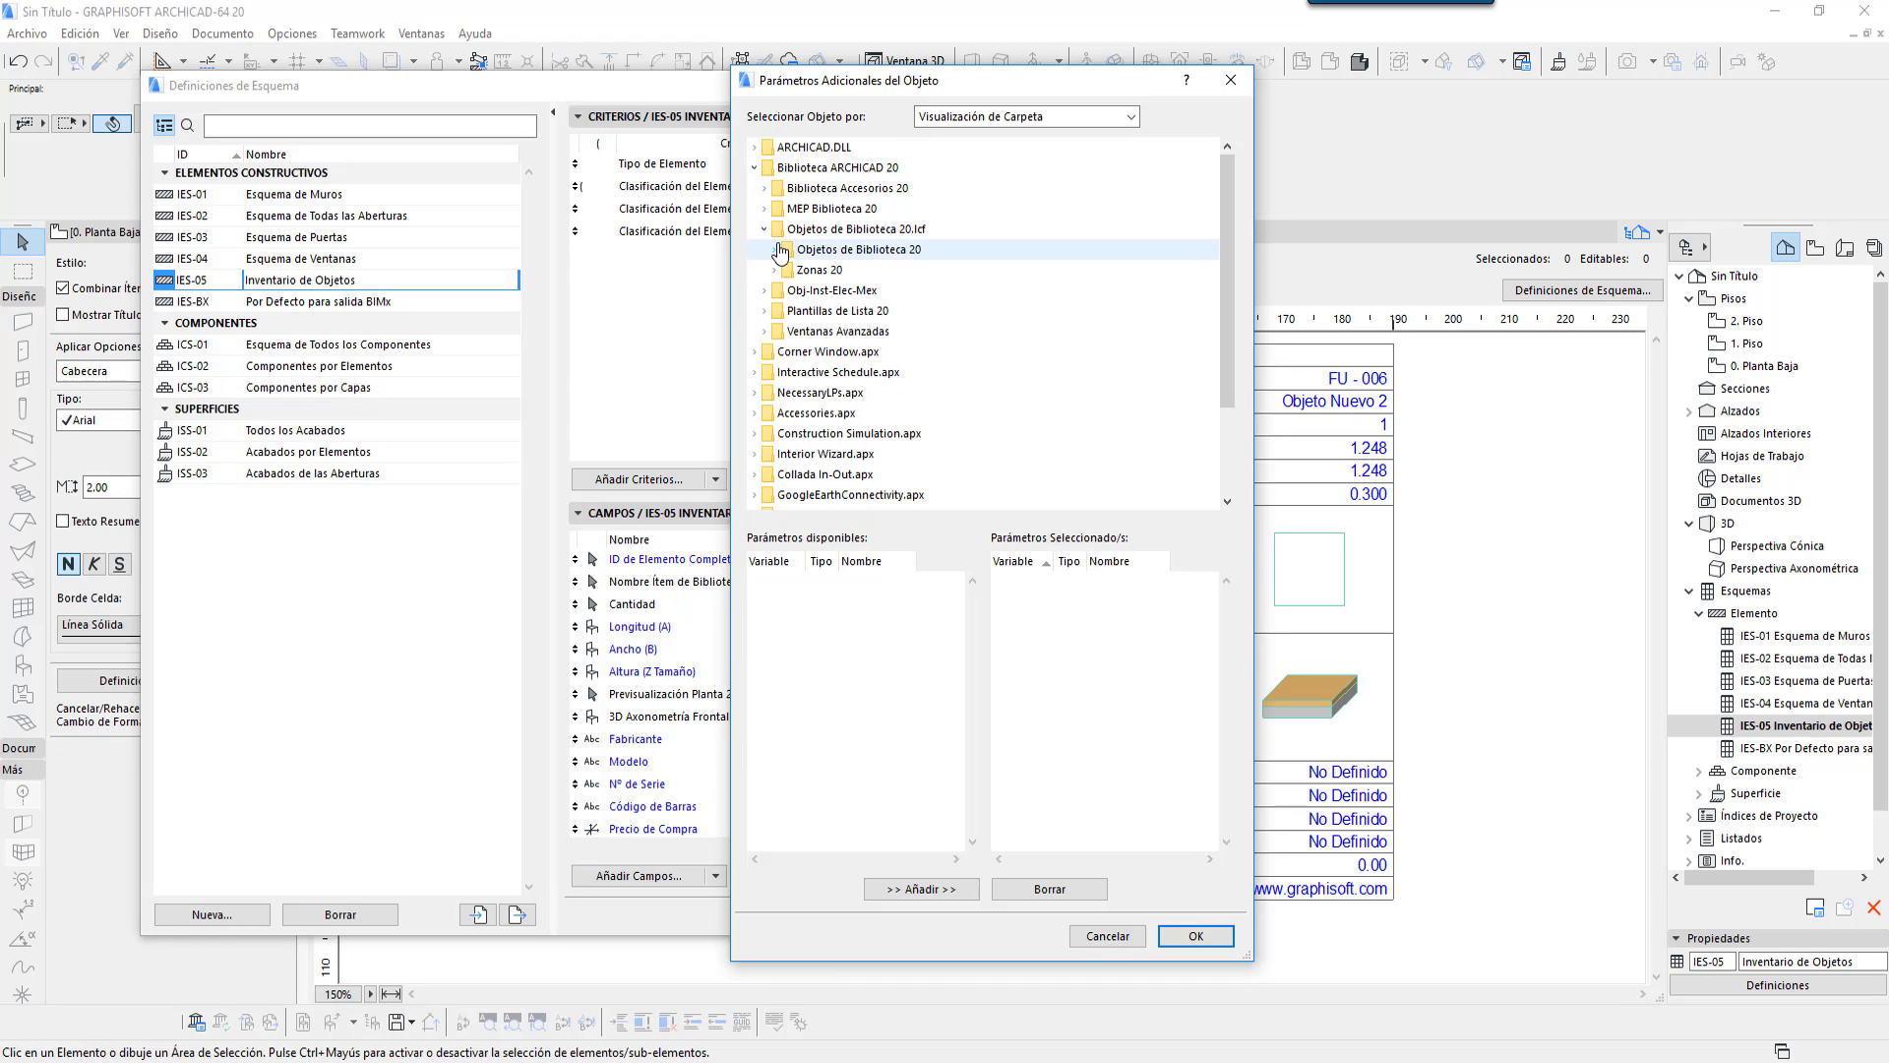
{"action": "left_click", "coordinate": [774, 251]}
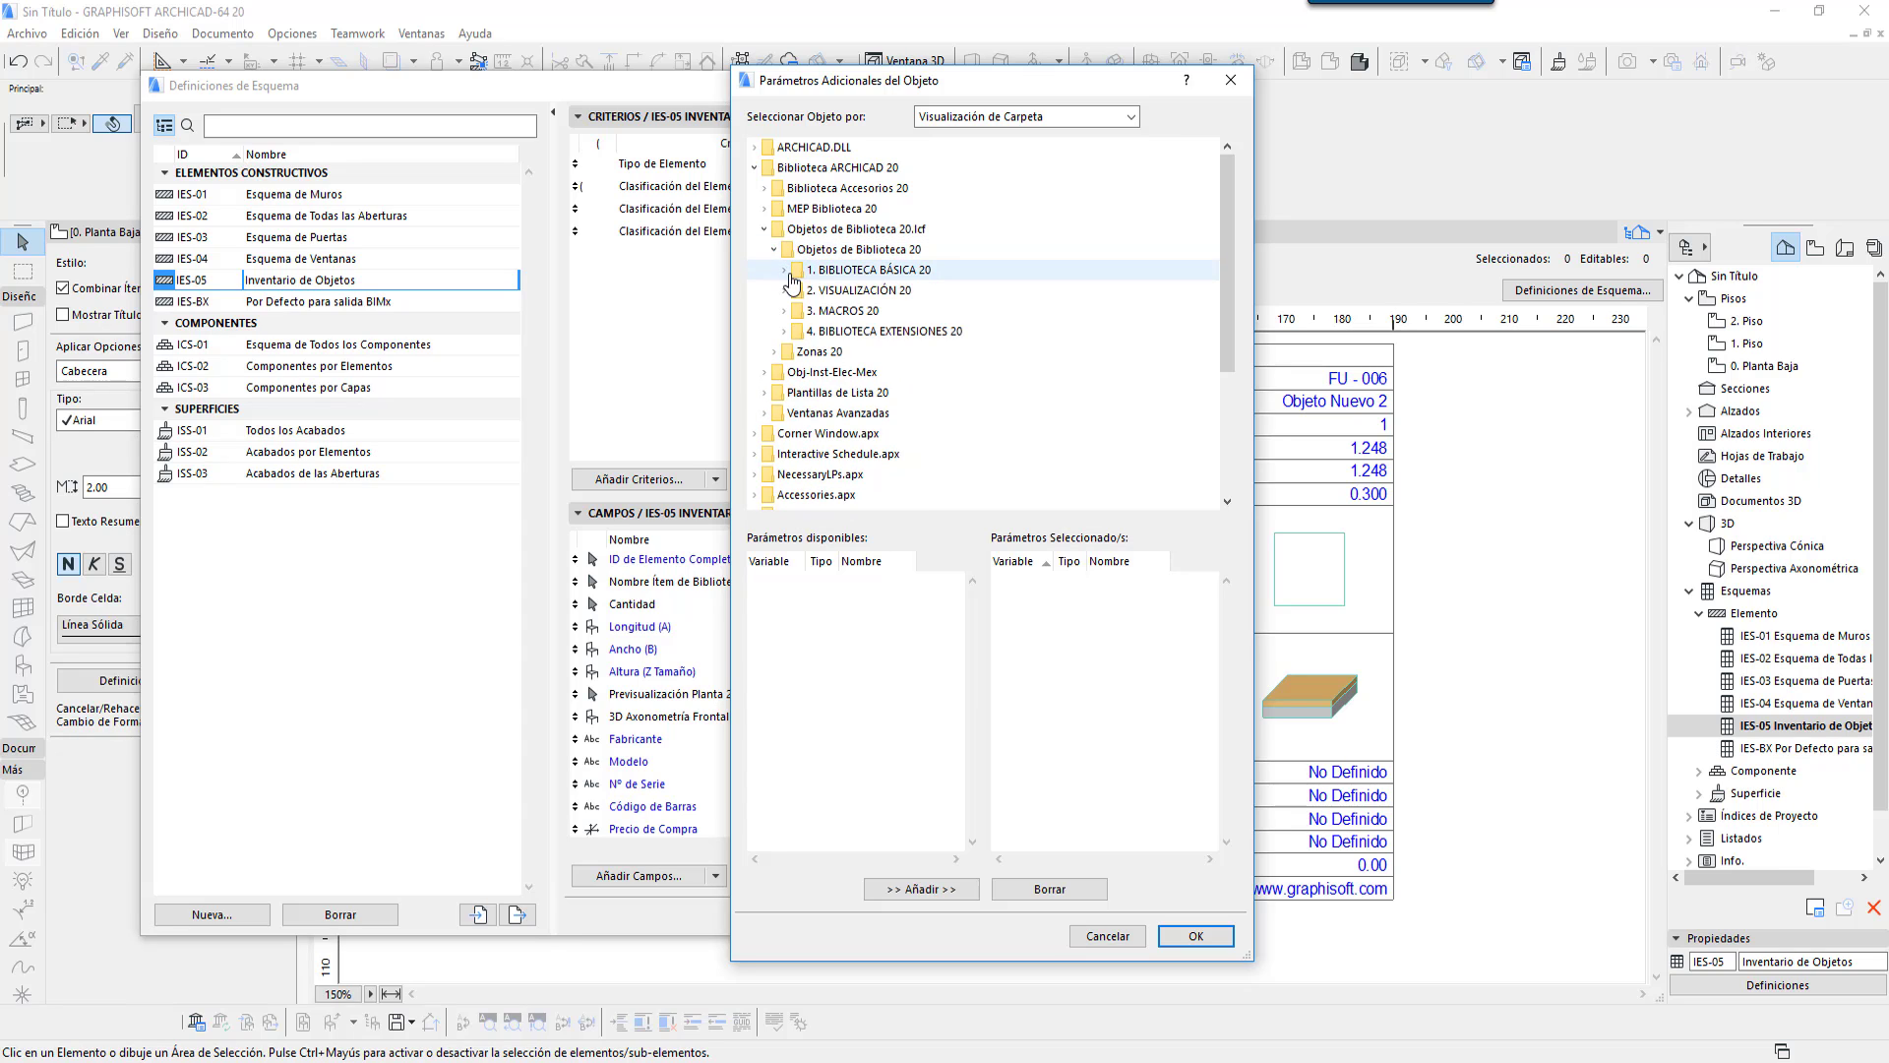
{"action": "left_click", "coordinate": [784, 273]}
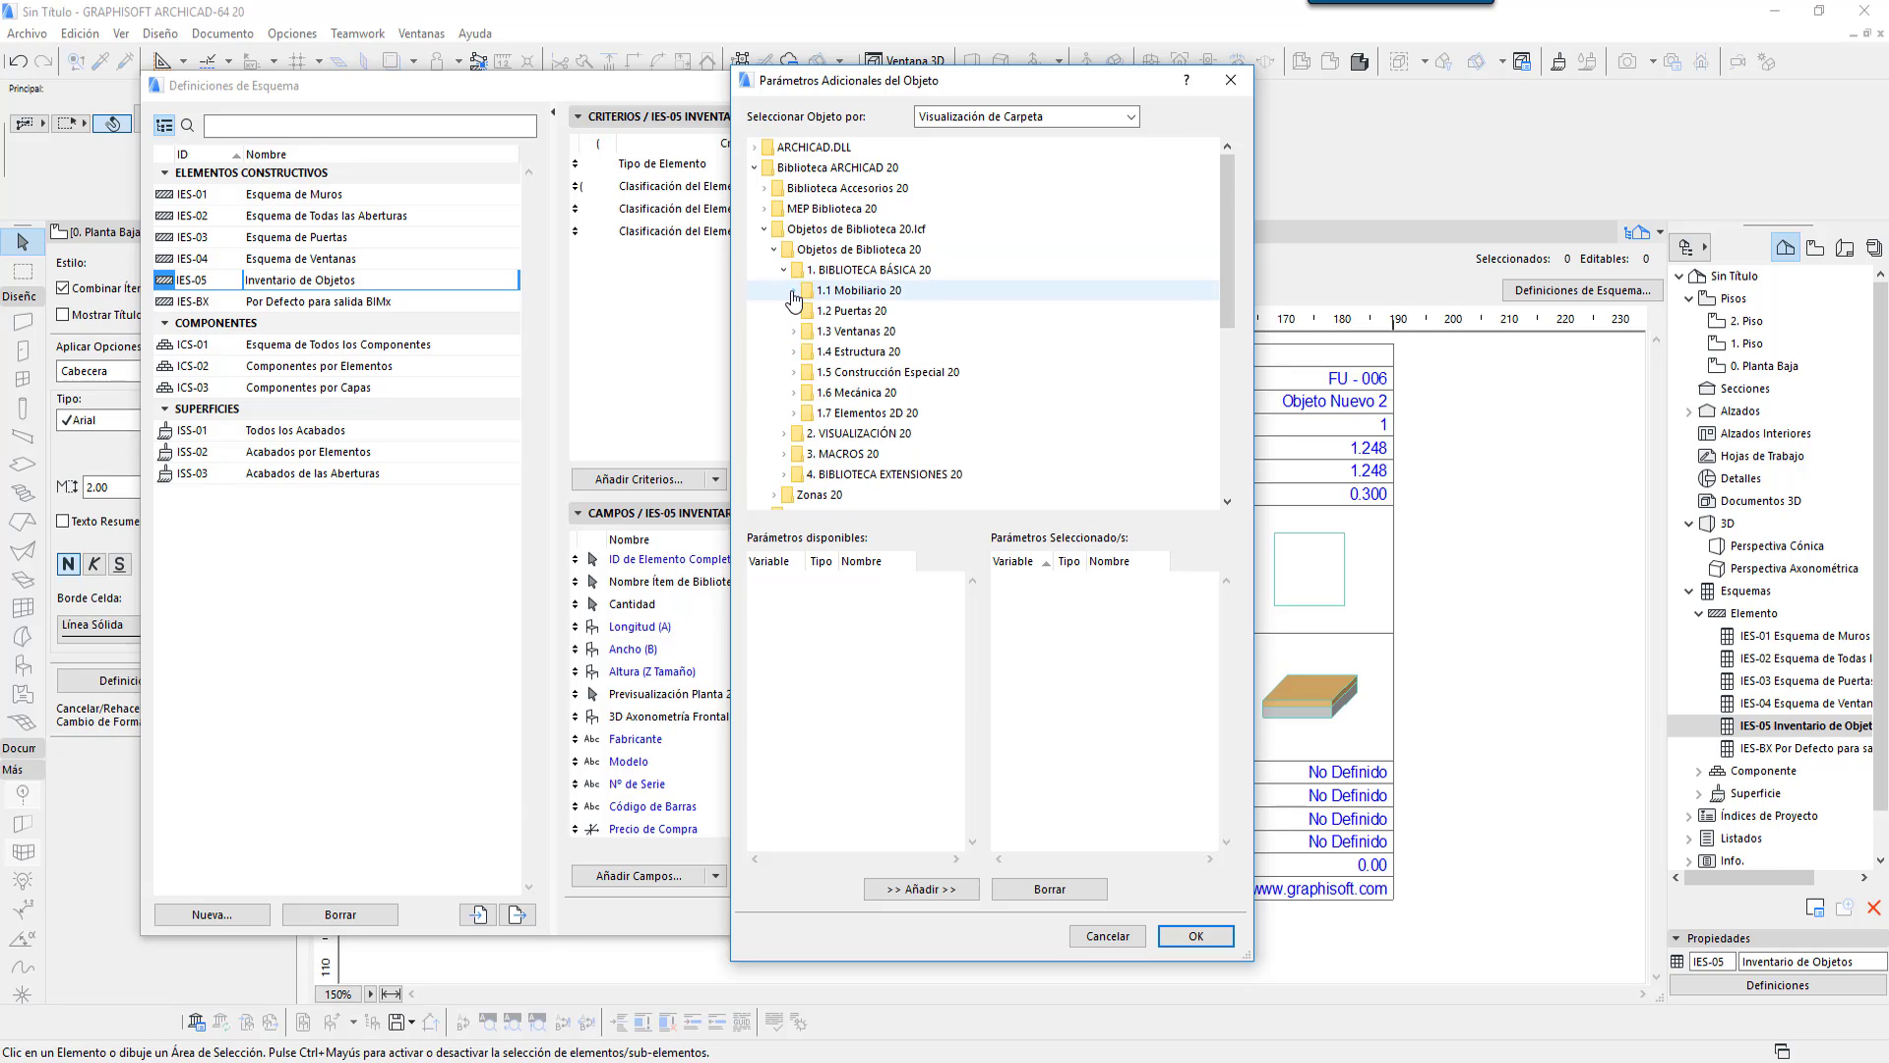
{"action": "left_click", "coordinate": [794, 291]}
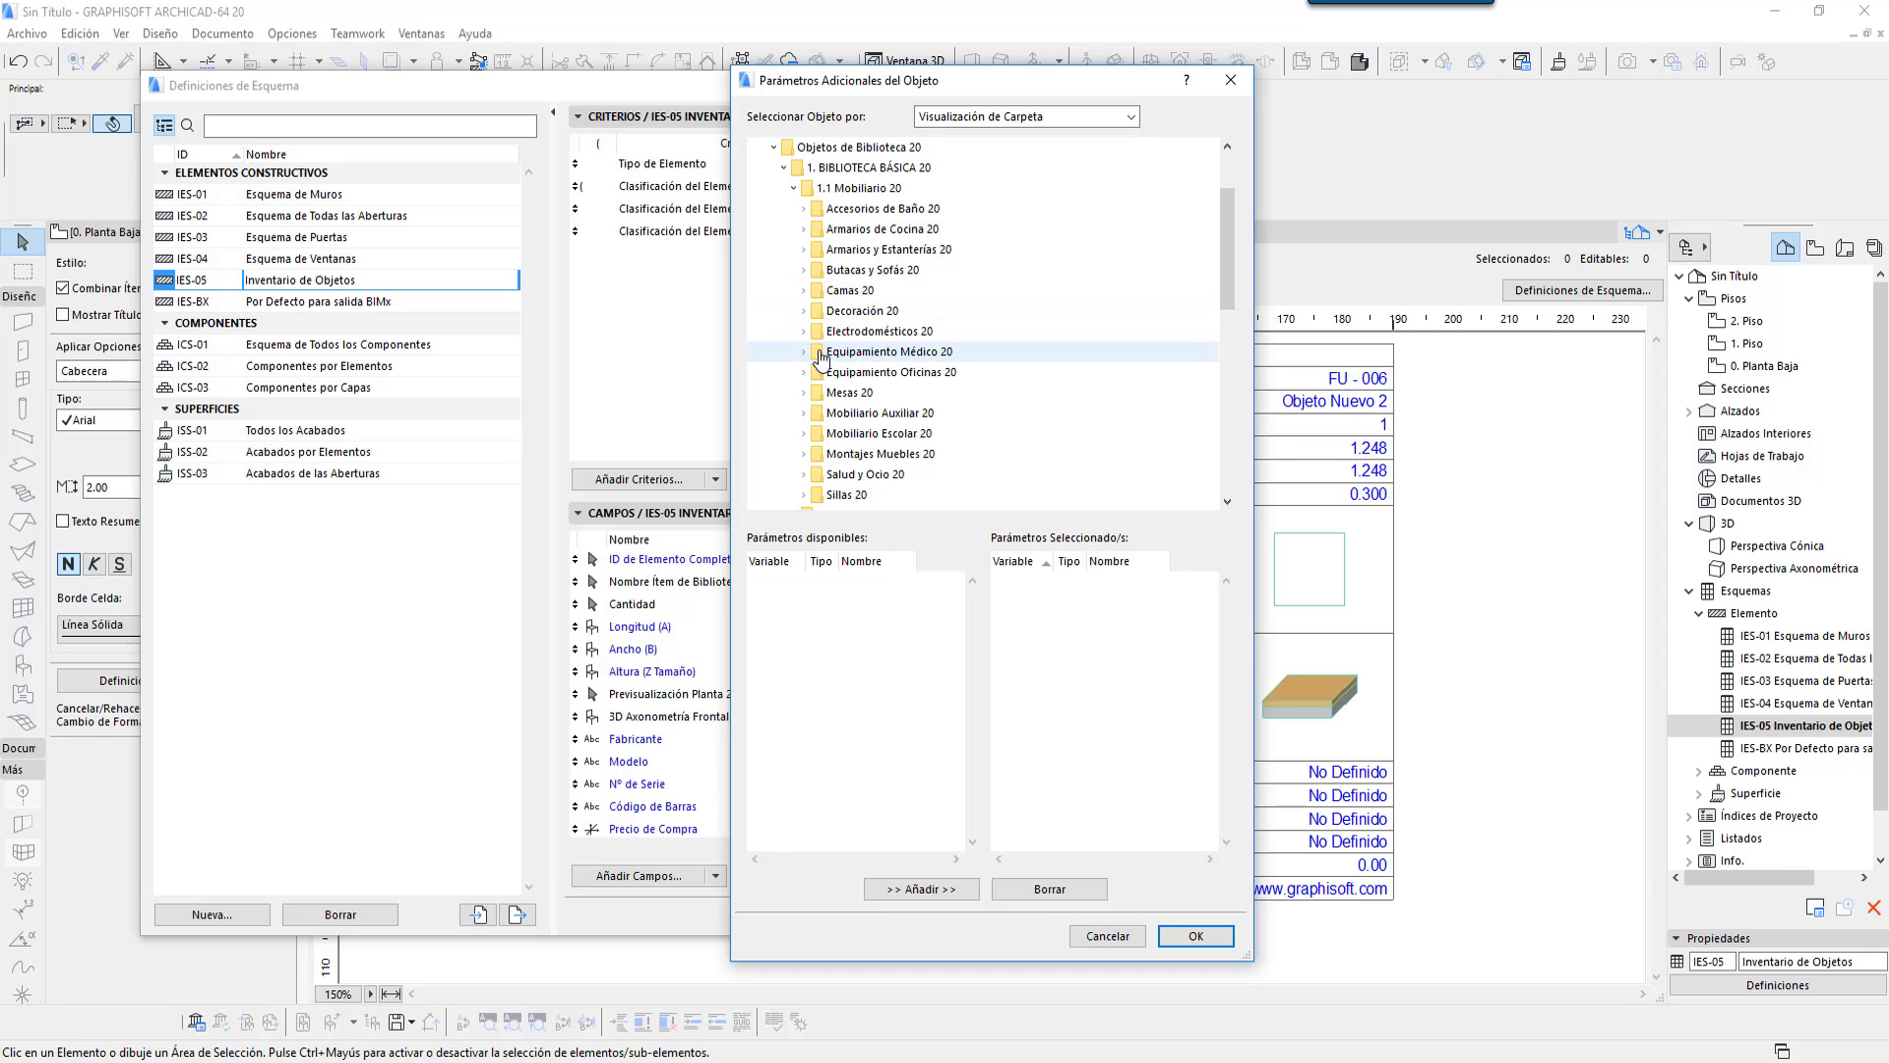
{"action": "left_click", "coordinate": [803, 495]}
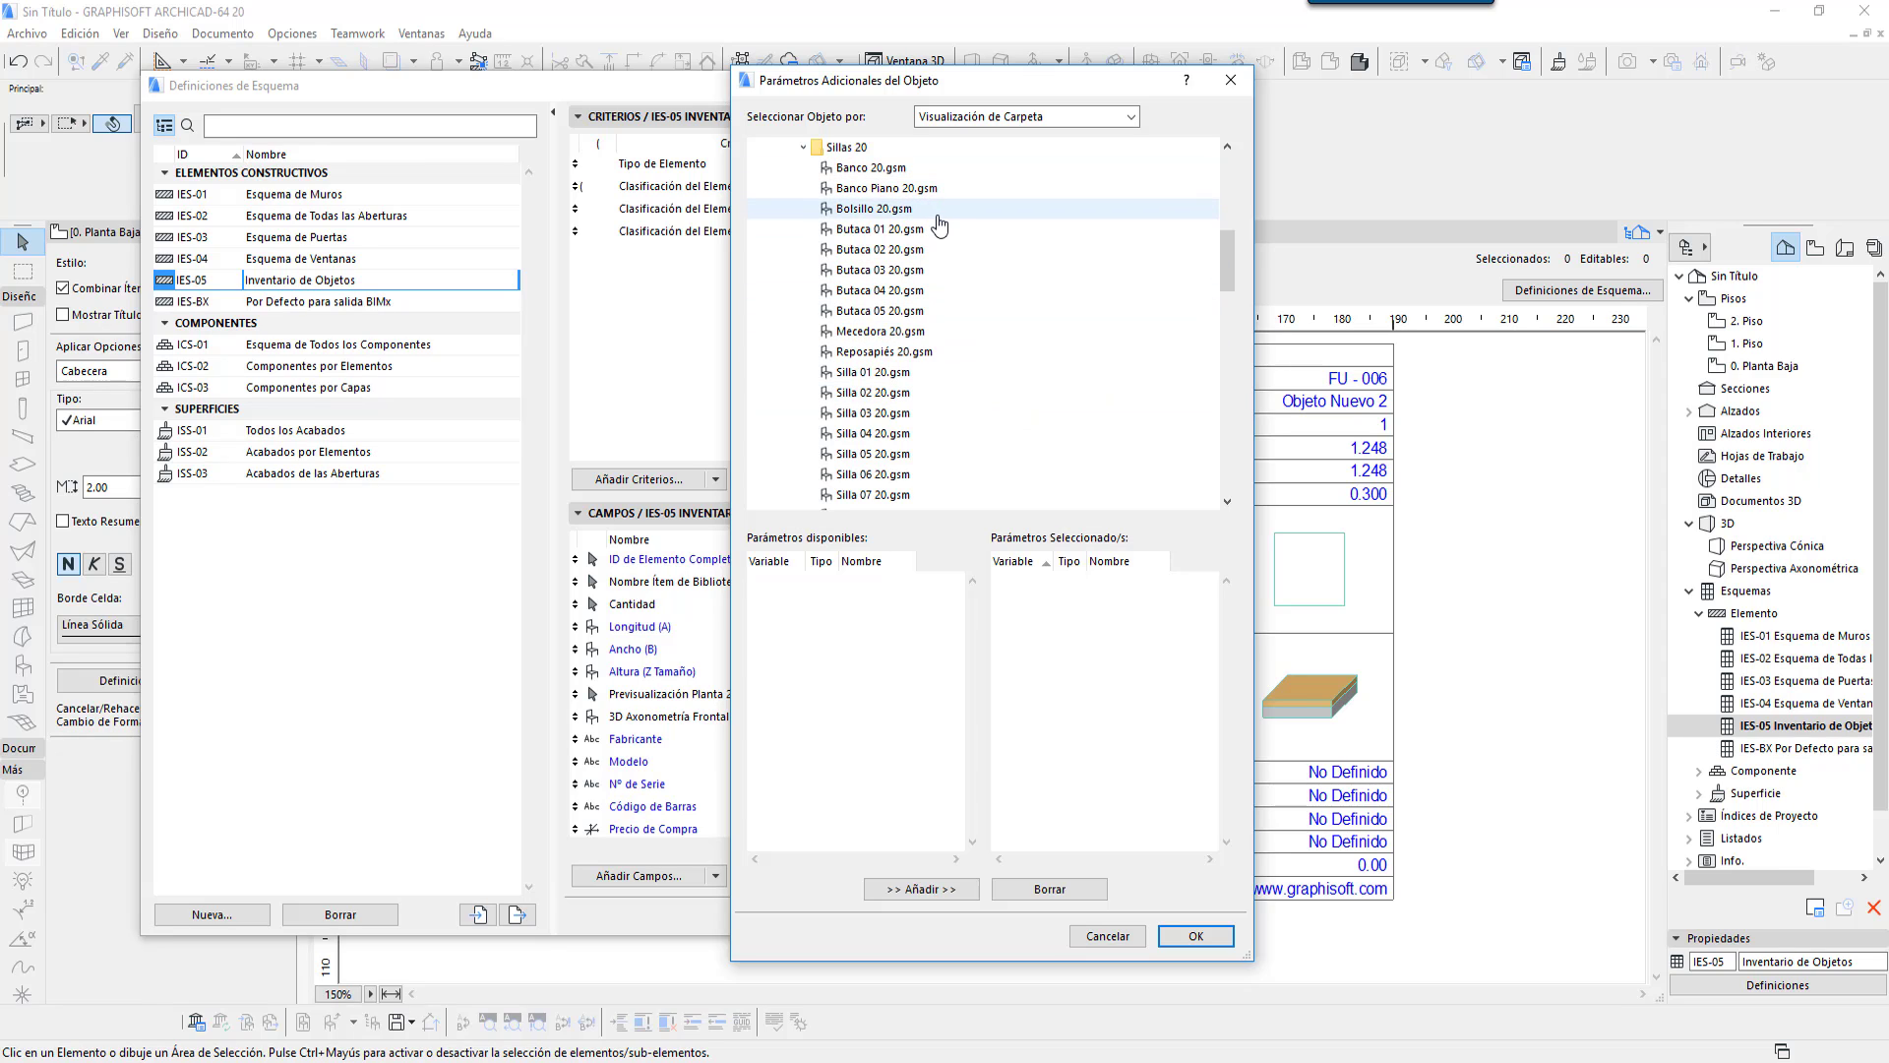
{"action": "left_click", "coordinate": [893, 374]}
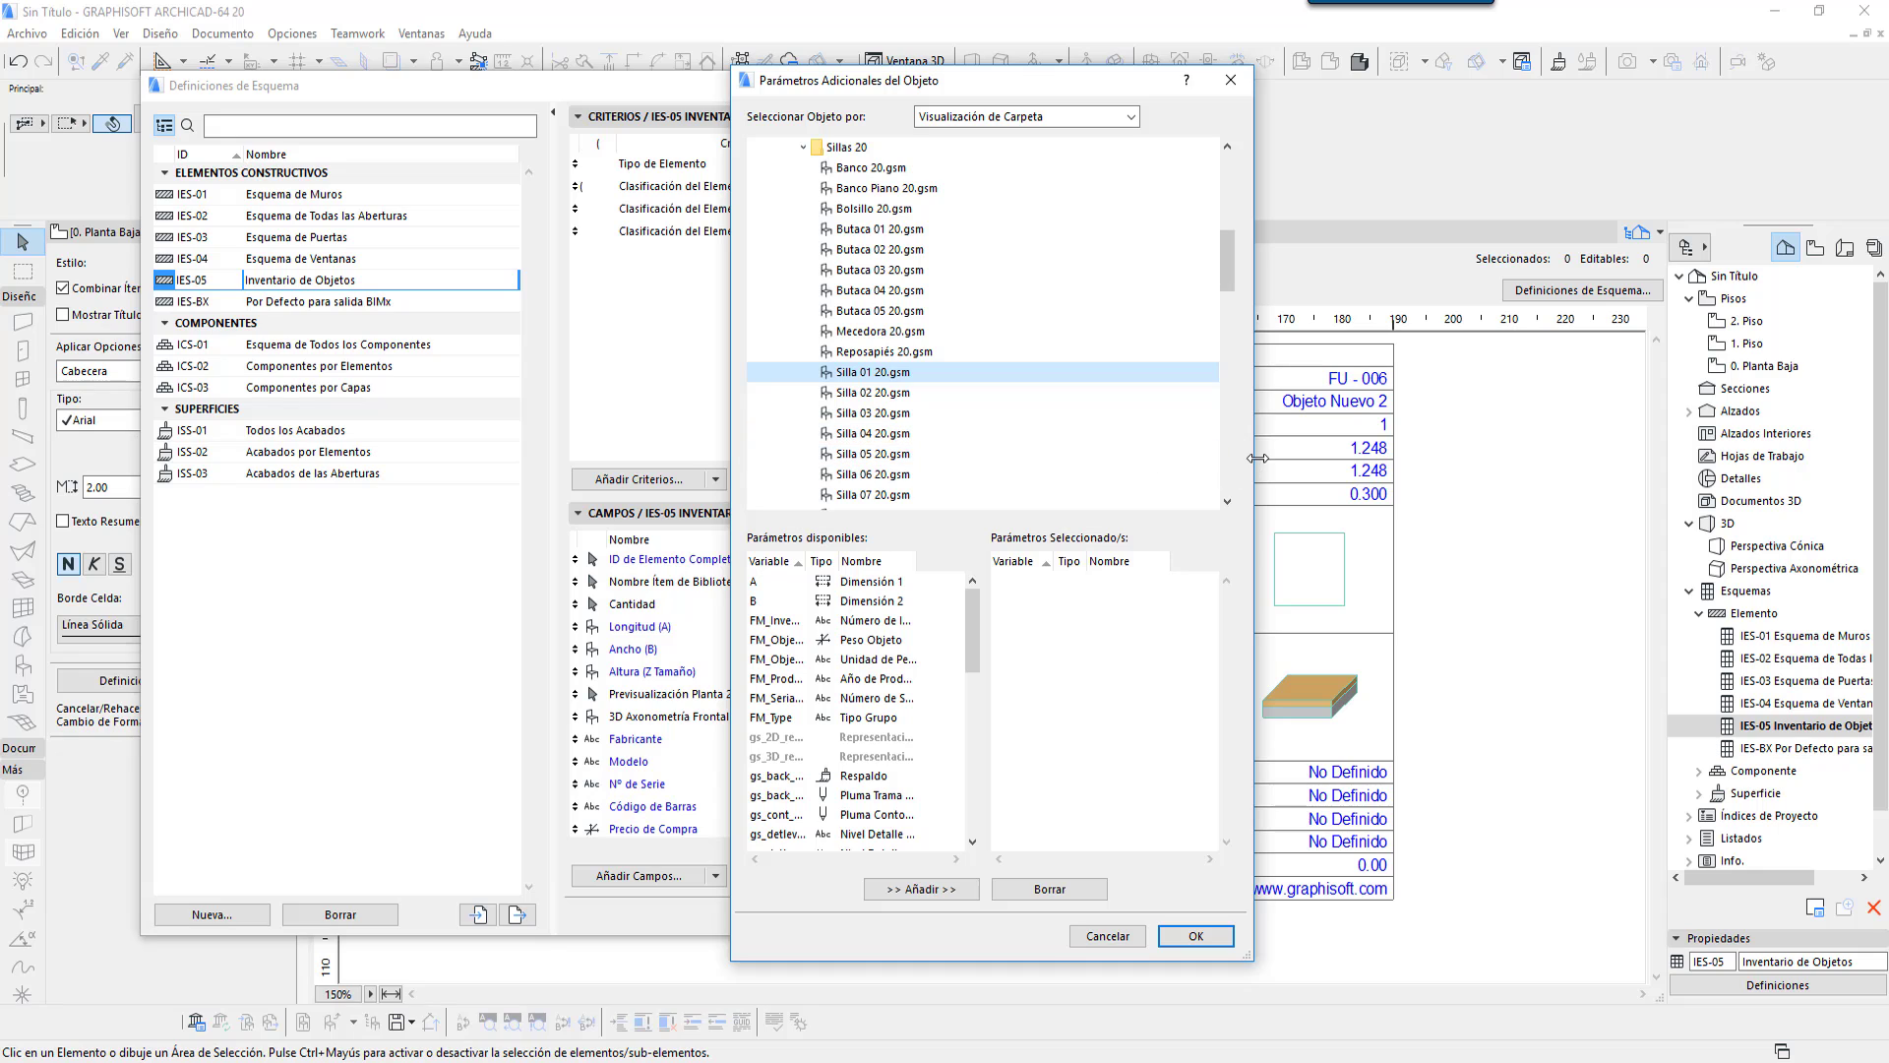
Step: Widen the additional parameters dialog and the Variable column of the available parameters to make the full variable names readable
{"action": "left_click_drag", "start_coordinate": [1252, 458], "coordinate": [1629, 467]}
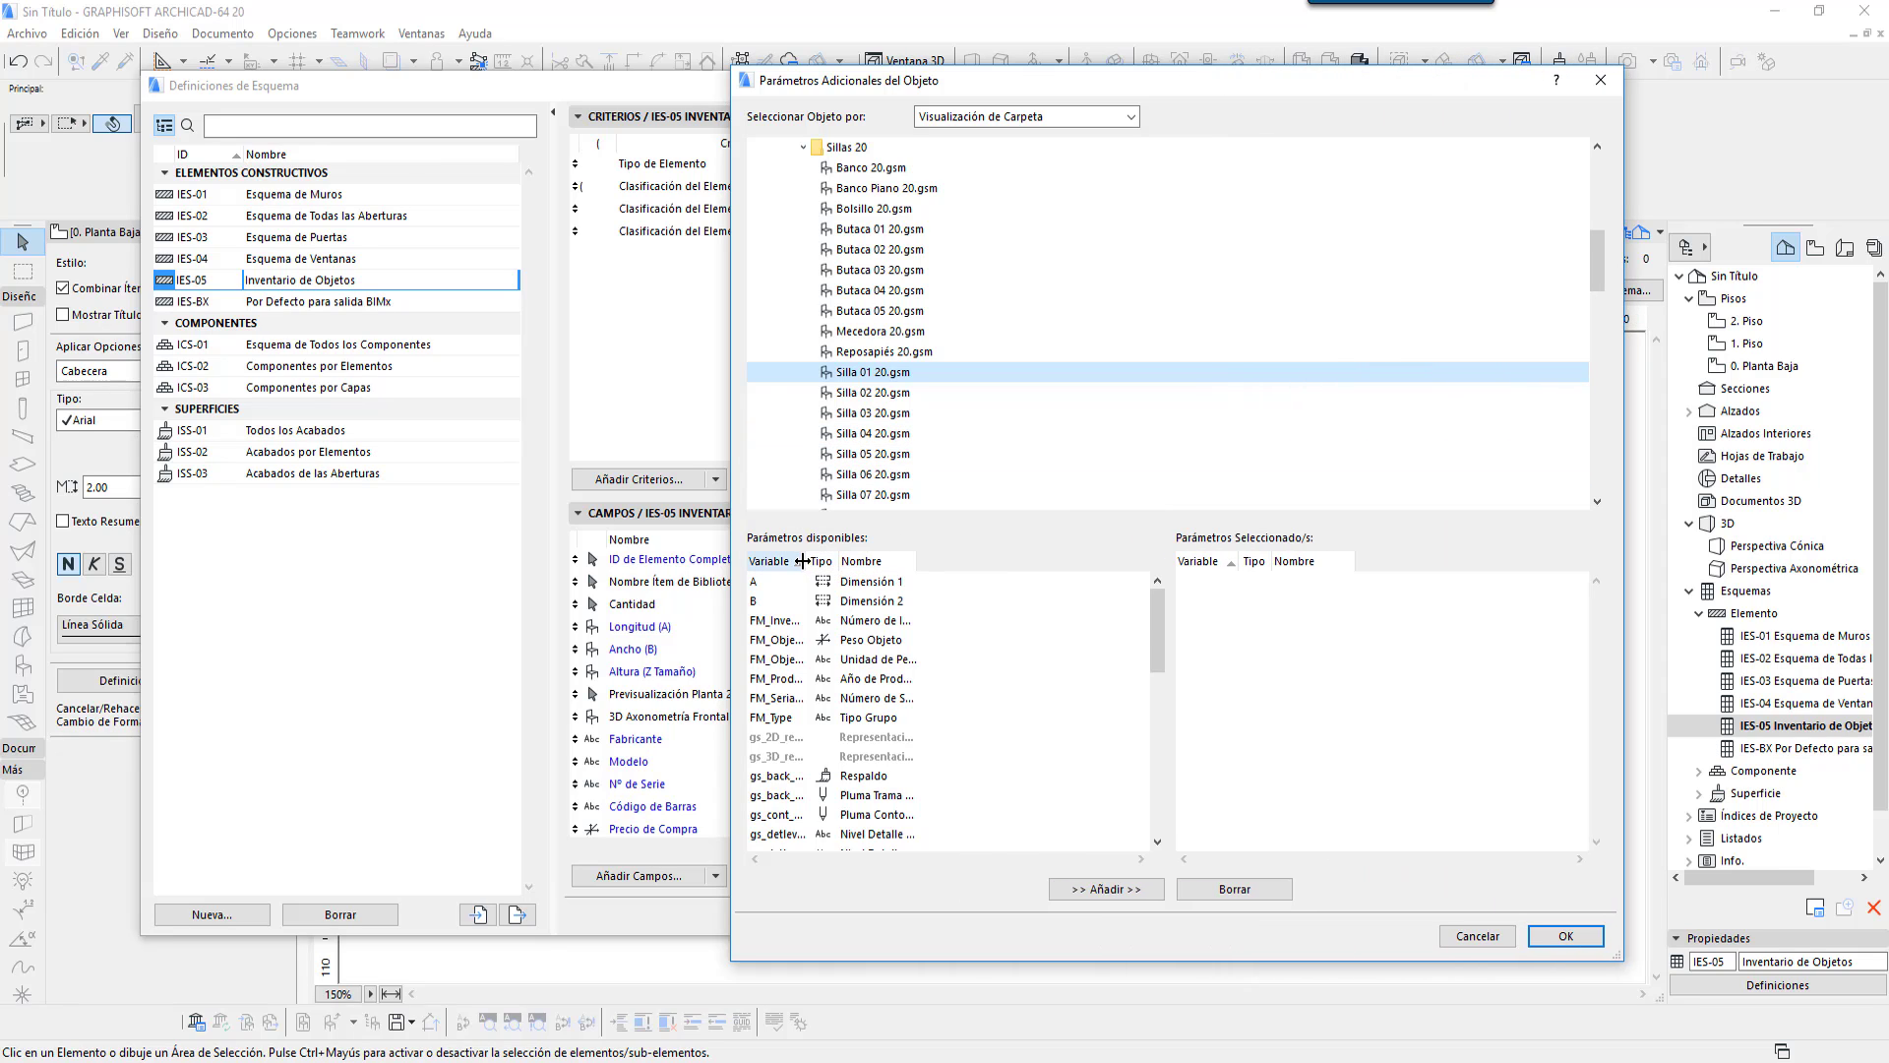
{"action": "left_click_drag", "start_coordinate": [833, 568], "coordinate": [901, 569]}
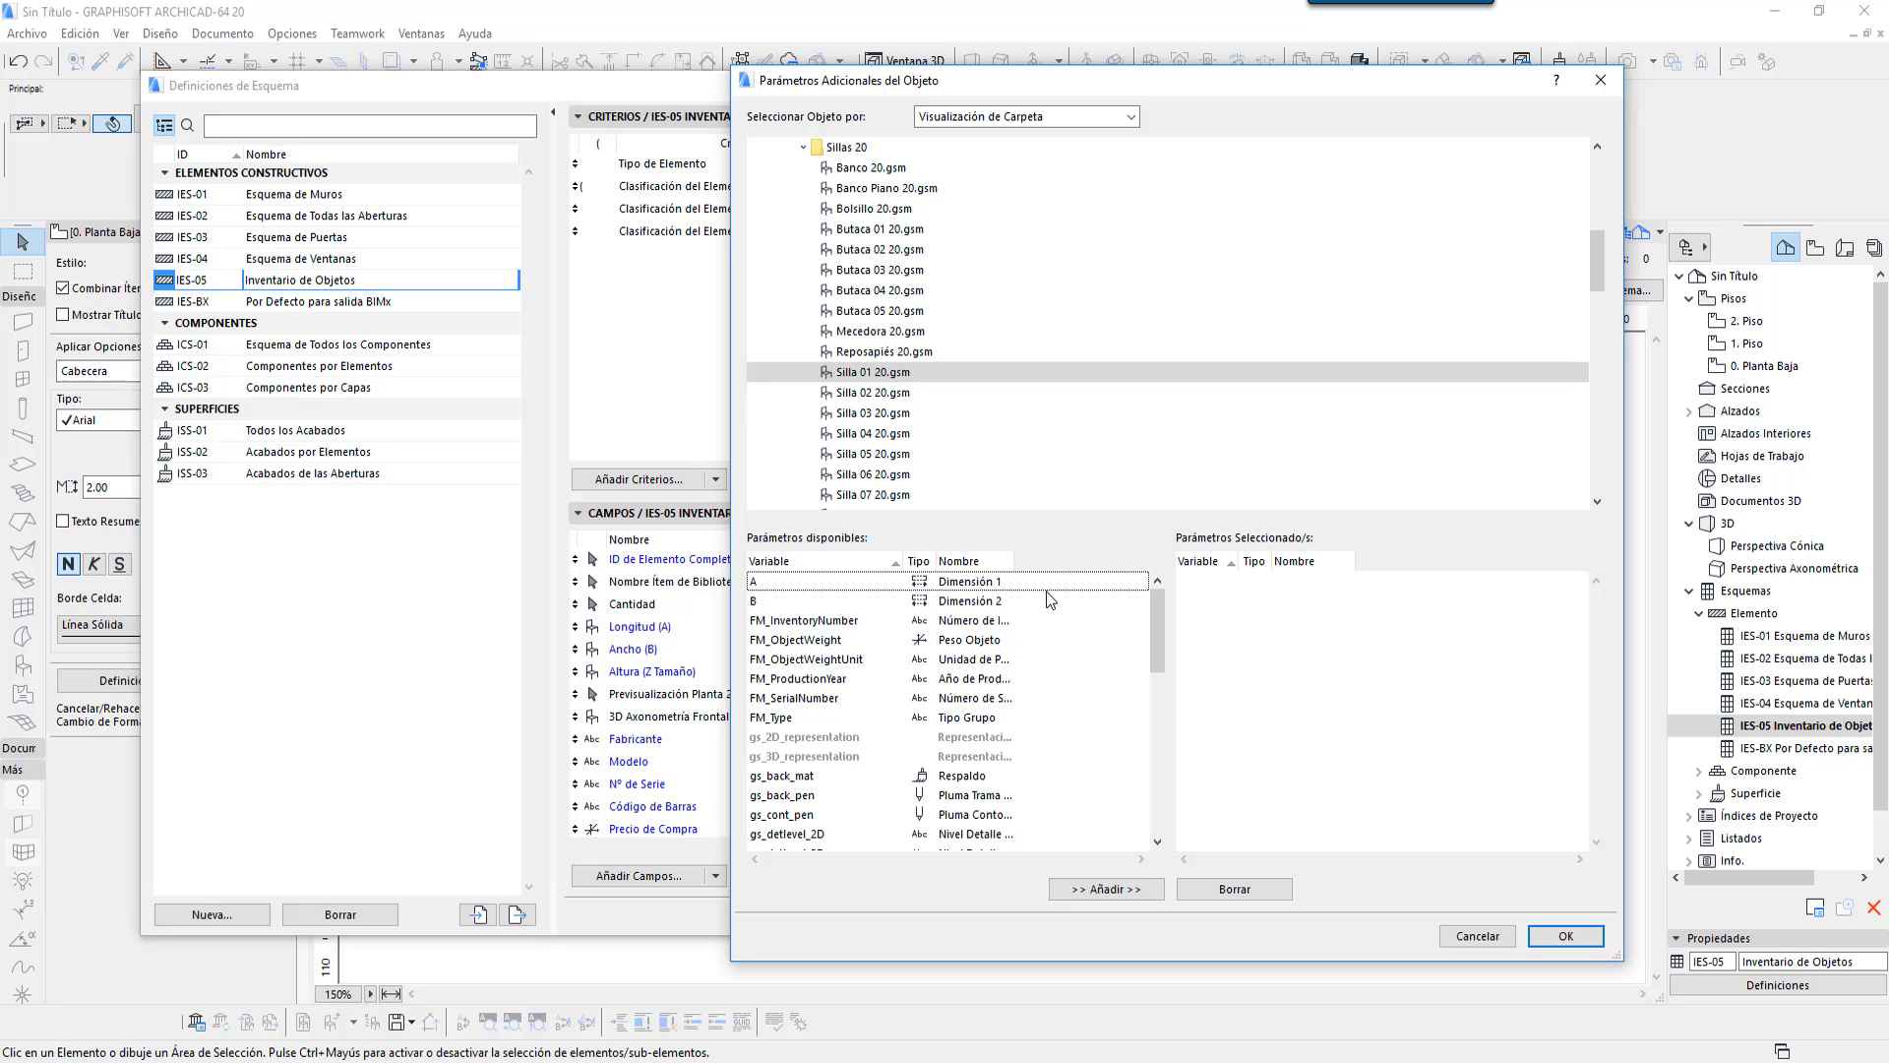
{"action": "mouse_move", "coordinate": [1157, 620]}
{"action": "left_mouse_down"}
{"action": "mouse_move", "coordinate": [1137, 712]}
{"action": "mouse_move", "coordinate": [1151, 802]}
{"action": "mouse_move", "coordinate": [1155, 612]}
{"action": "left_mouse_up"}
Step: Add the chair's FM_SerialNumber parameter to the selected parameters
{"action": "left_click", "coordinate": [800, 701]}
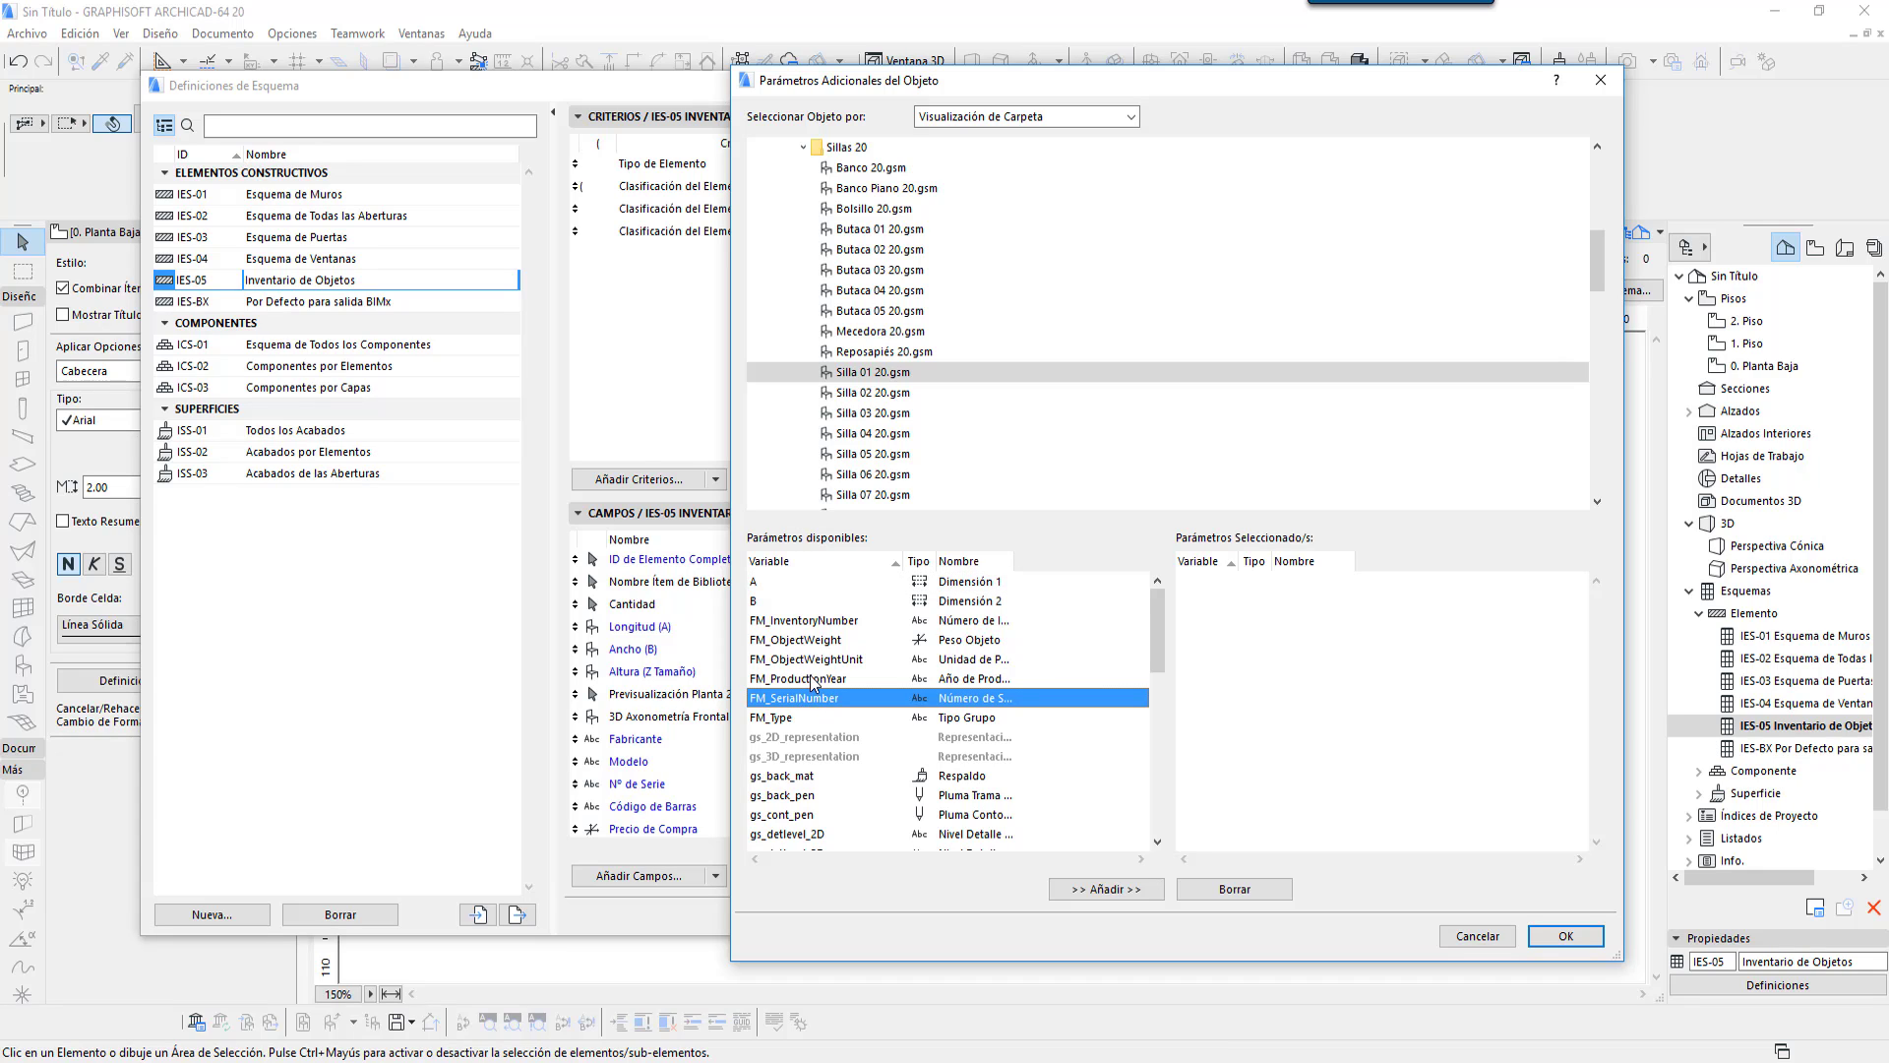
{"action": "left_click", "coordinate": [811, 677]}
{"action": "left_click", "coordinate": [811, 641]}
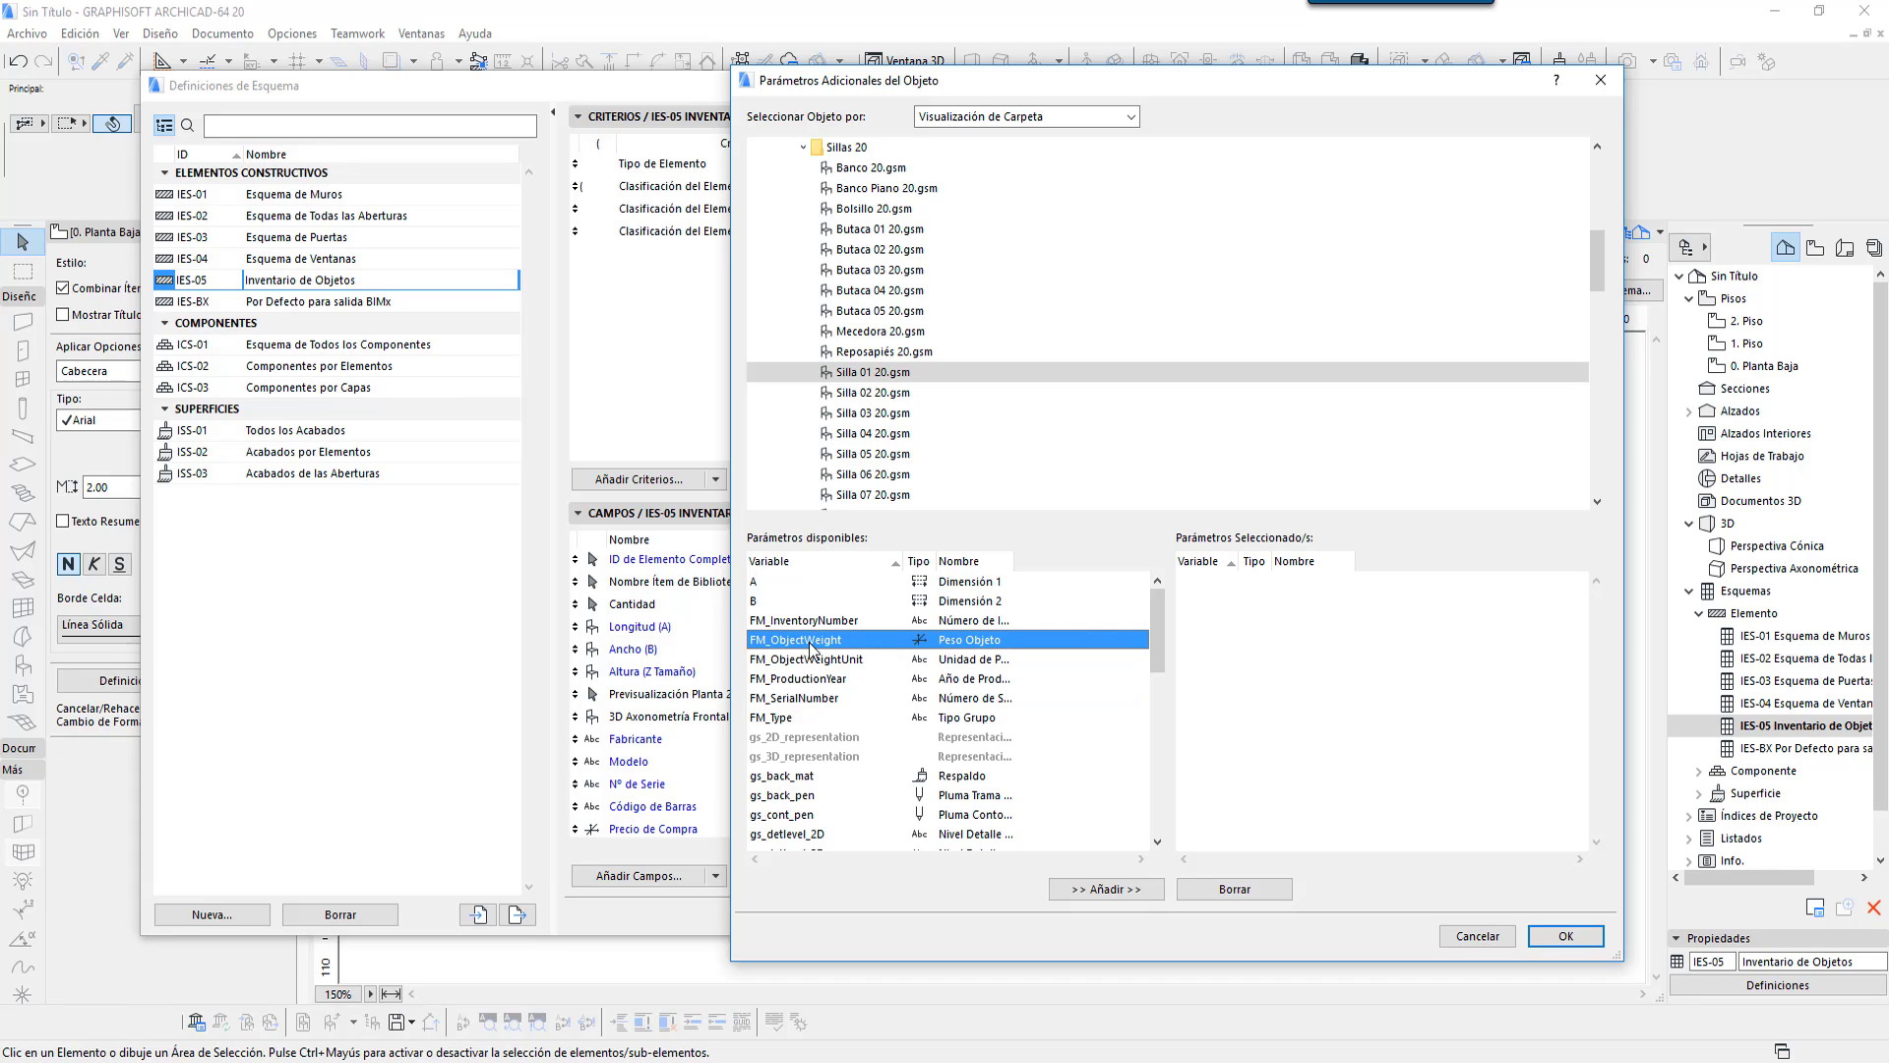
{"action": "left_click", "coordinate": [797, 700]}
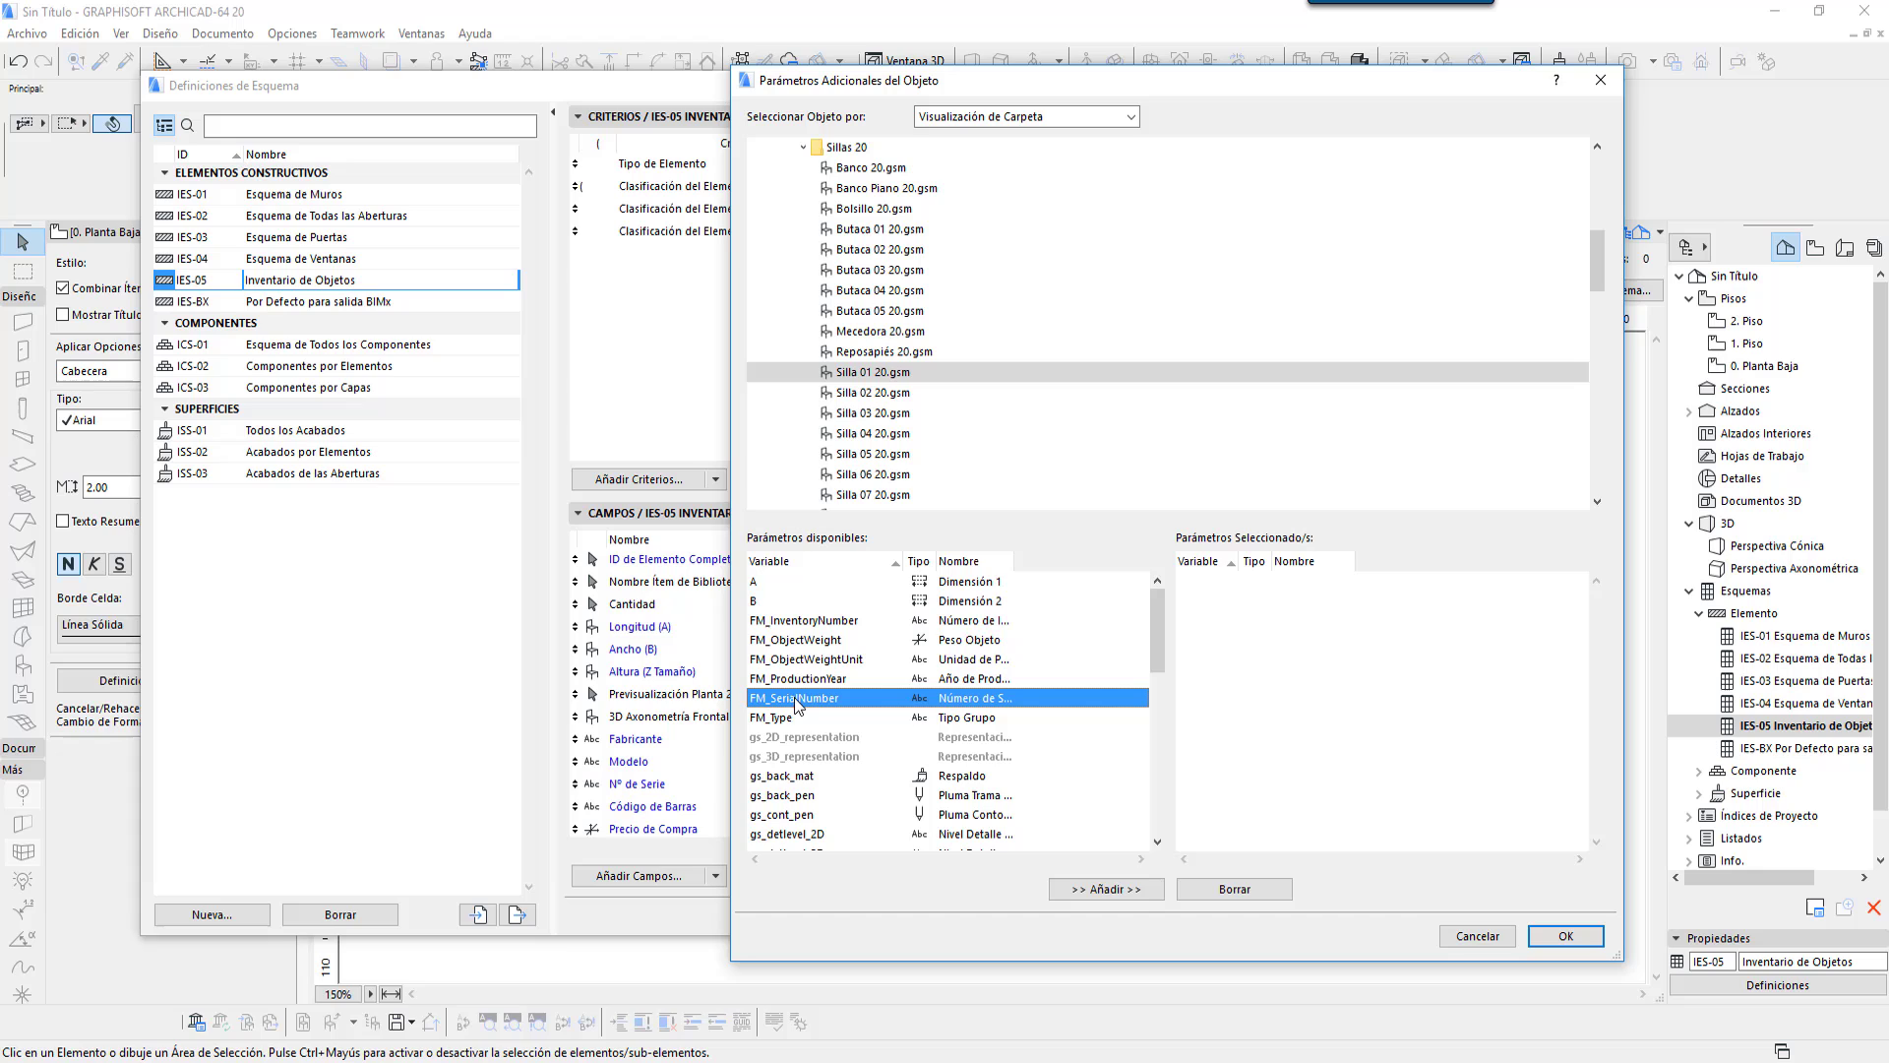
{"action": "left_click", "coordinate": [1118, 890]}
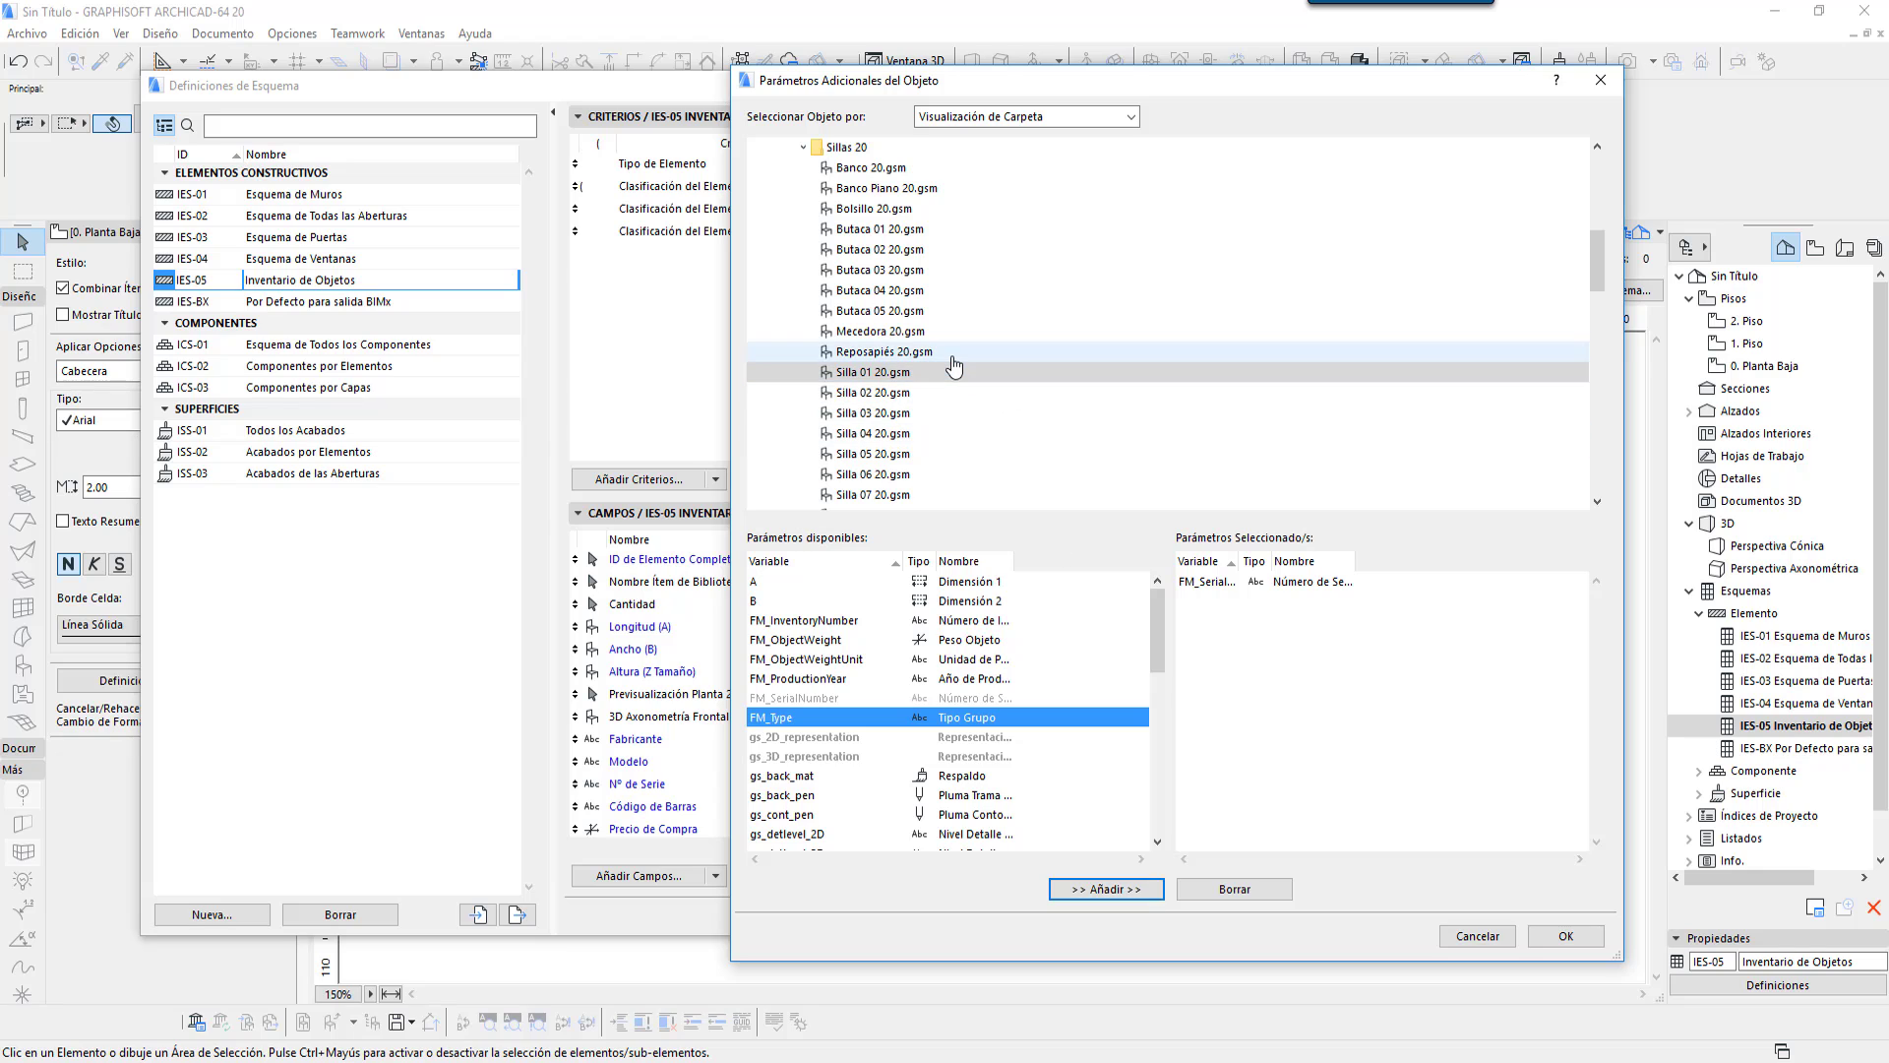
Step: Compare the available parameters of Reposapiés 20, Butaca 04 20, Butaca 03 20 and Butaca 05 20, checking for FM_SerialNumber
{"action": "left_click", "coordinate": [880, 354]}
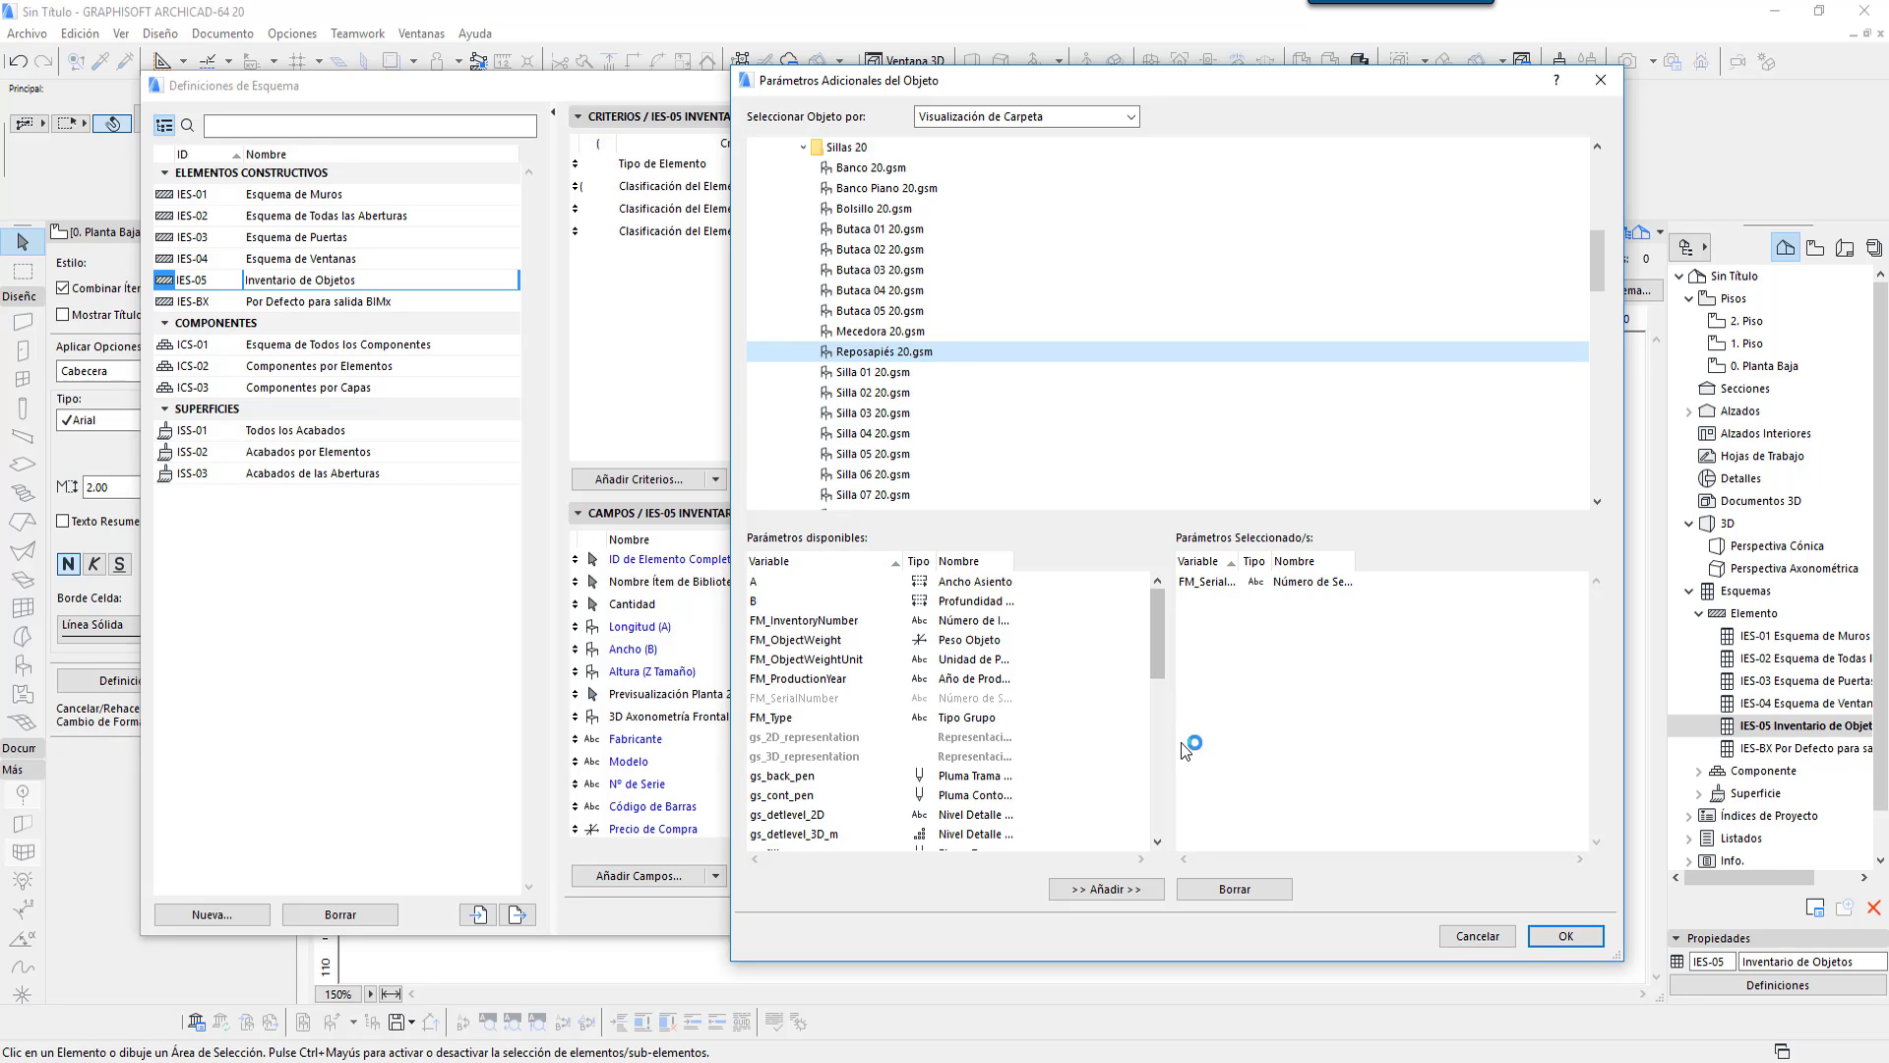
{"action": "mouse_move", "coordinate": [1159, 654]}
{"action": "left_mouse_down"}
{"action": "mouse_move", "coordinate": [1155, 825]}
{"action": "mouse_move", "coordinate": [1135, 635]}
{"action": "left_mouse_up"}
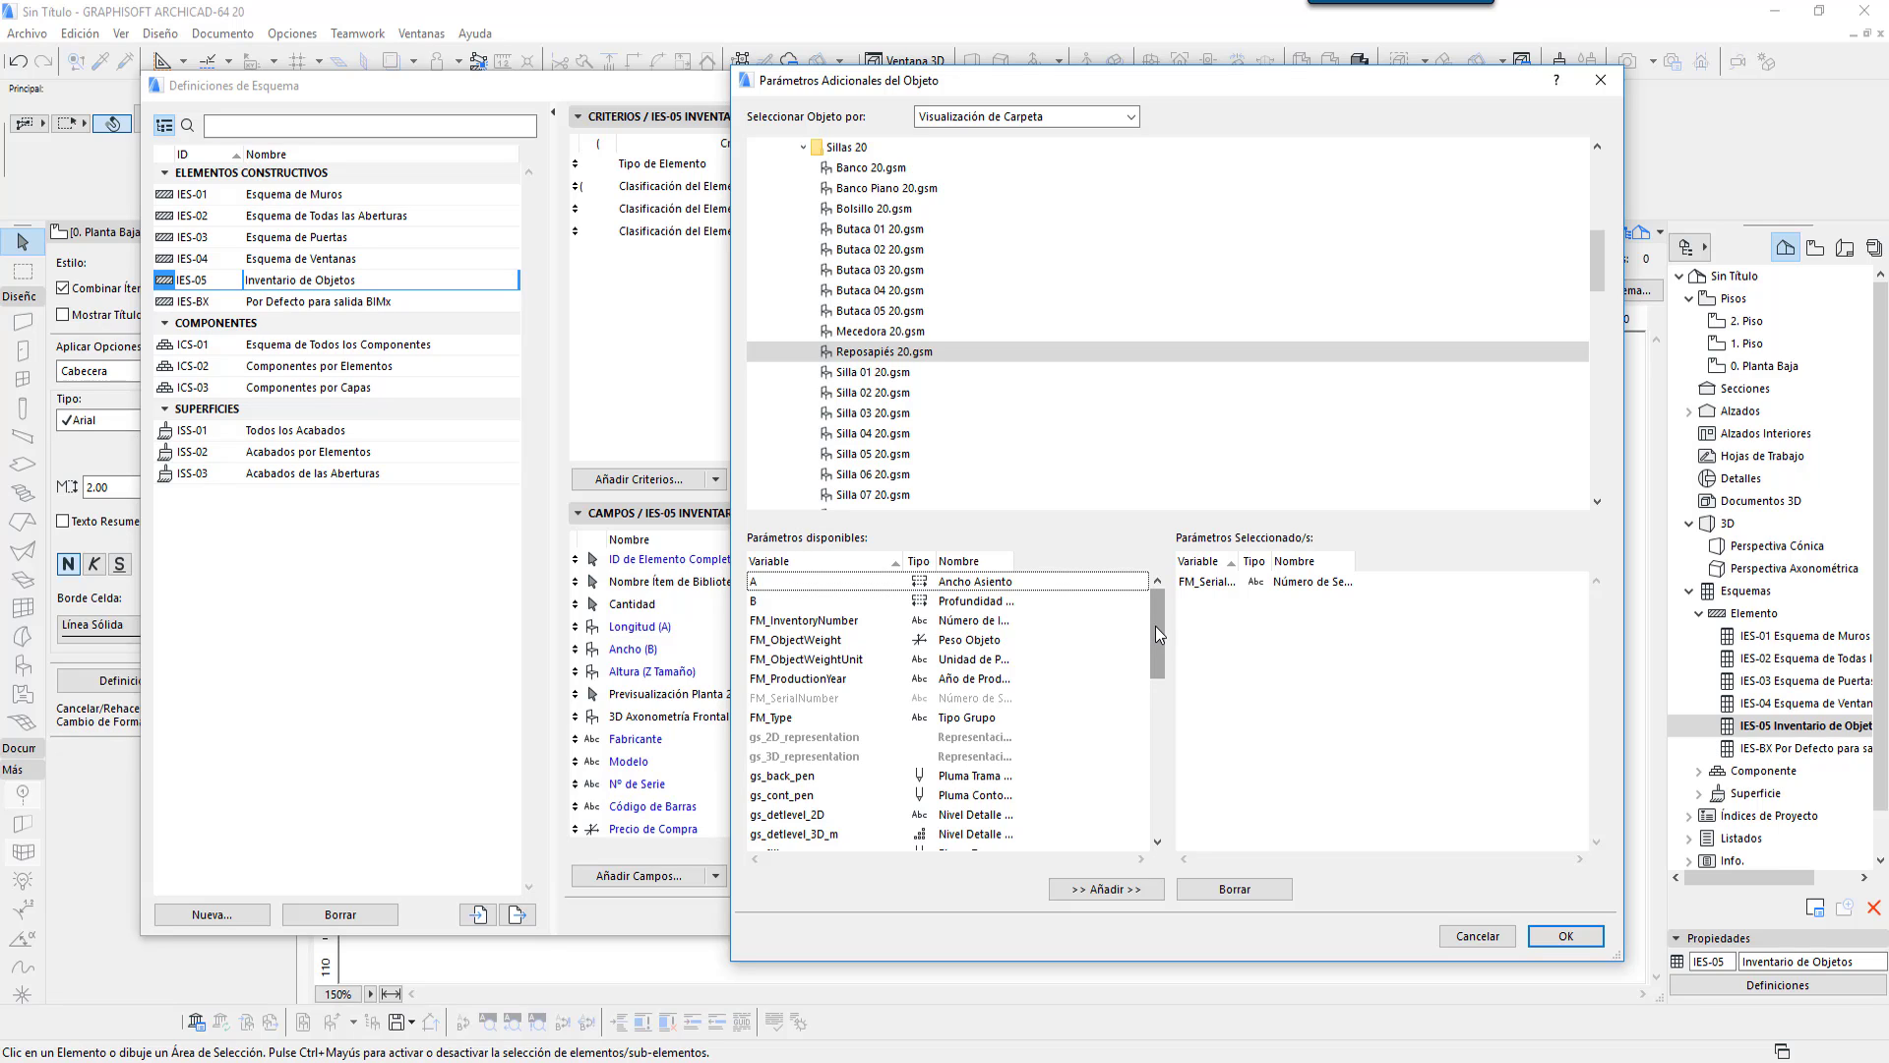
{"action": "left_click_drag", "start_coordinate": [1156, 630], "coordinate": [1153, 610]}
{"action": "left_click", "coordinate": [875, 292]}
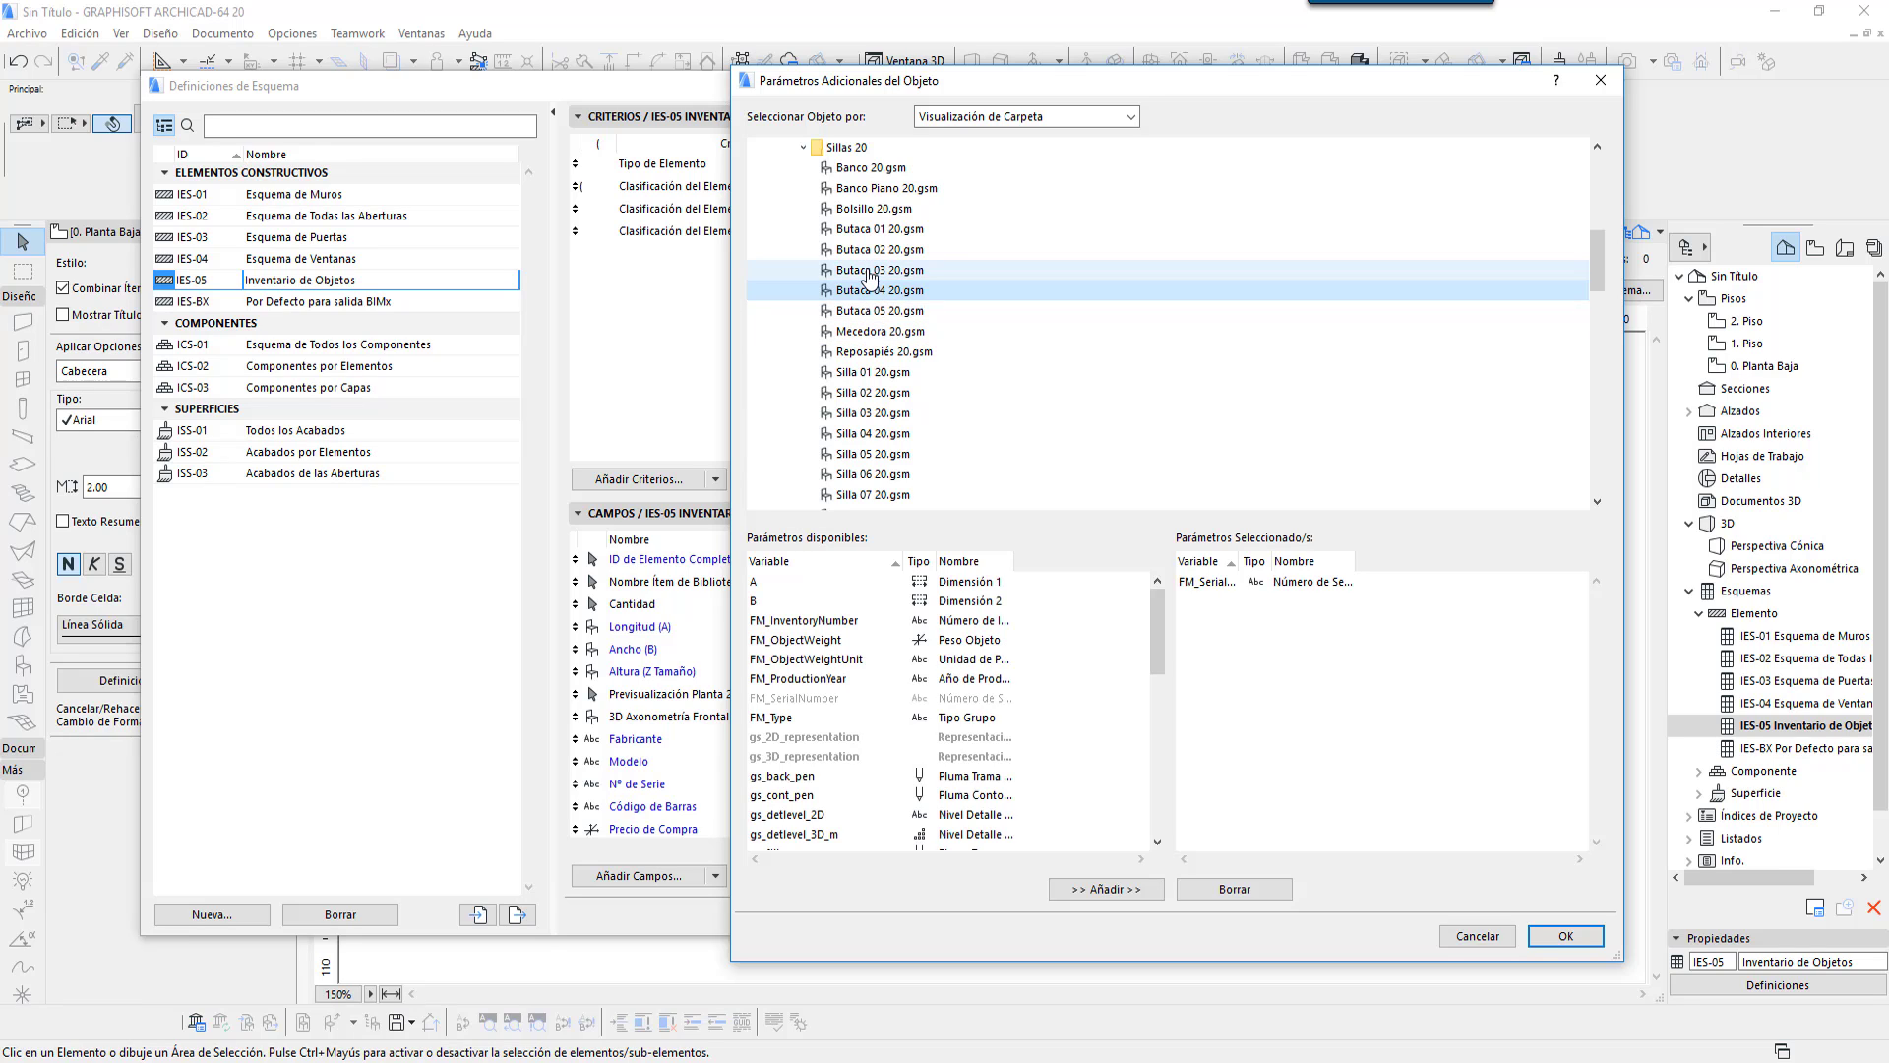
{"action": "left_click", "coordinate": [864, 269]}
{"action": "left_click", "coordinate": [799, 699]}
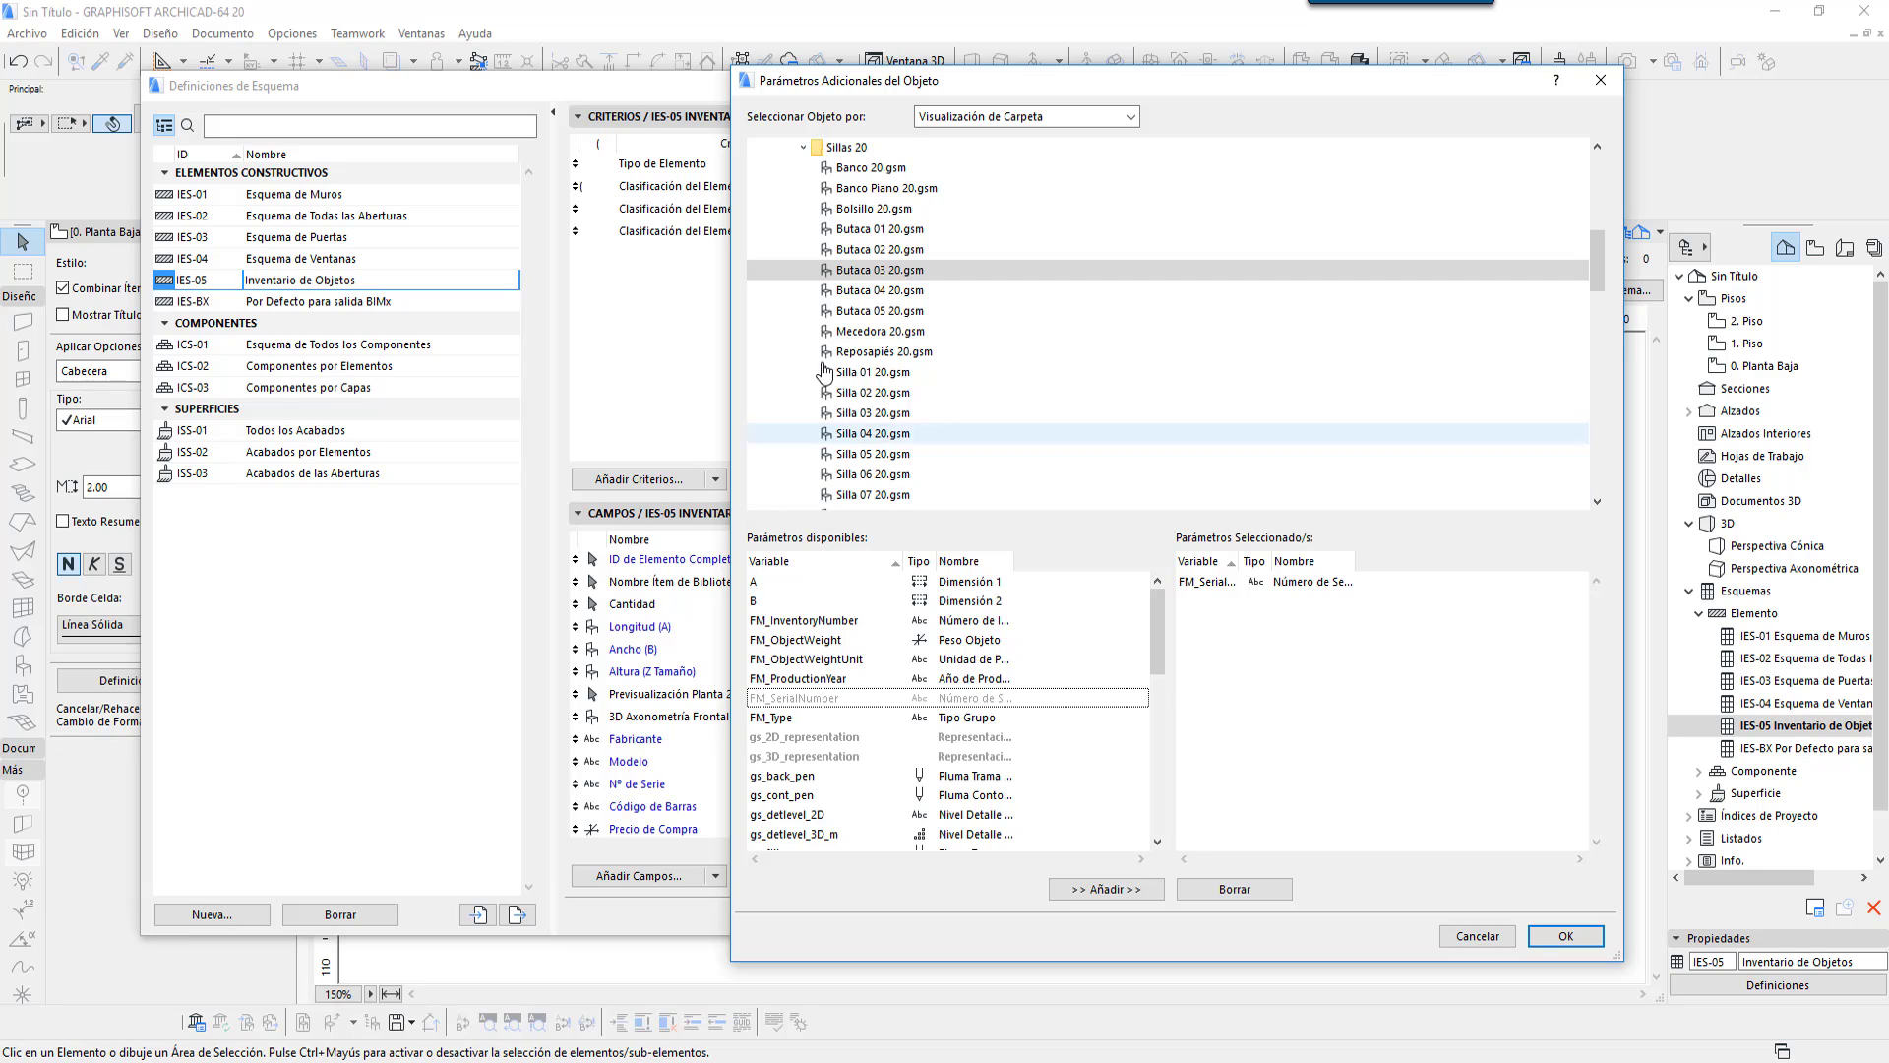
{"action": "left_click", "coordinate": [864, 311]}
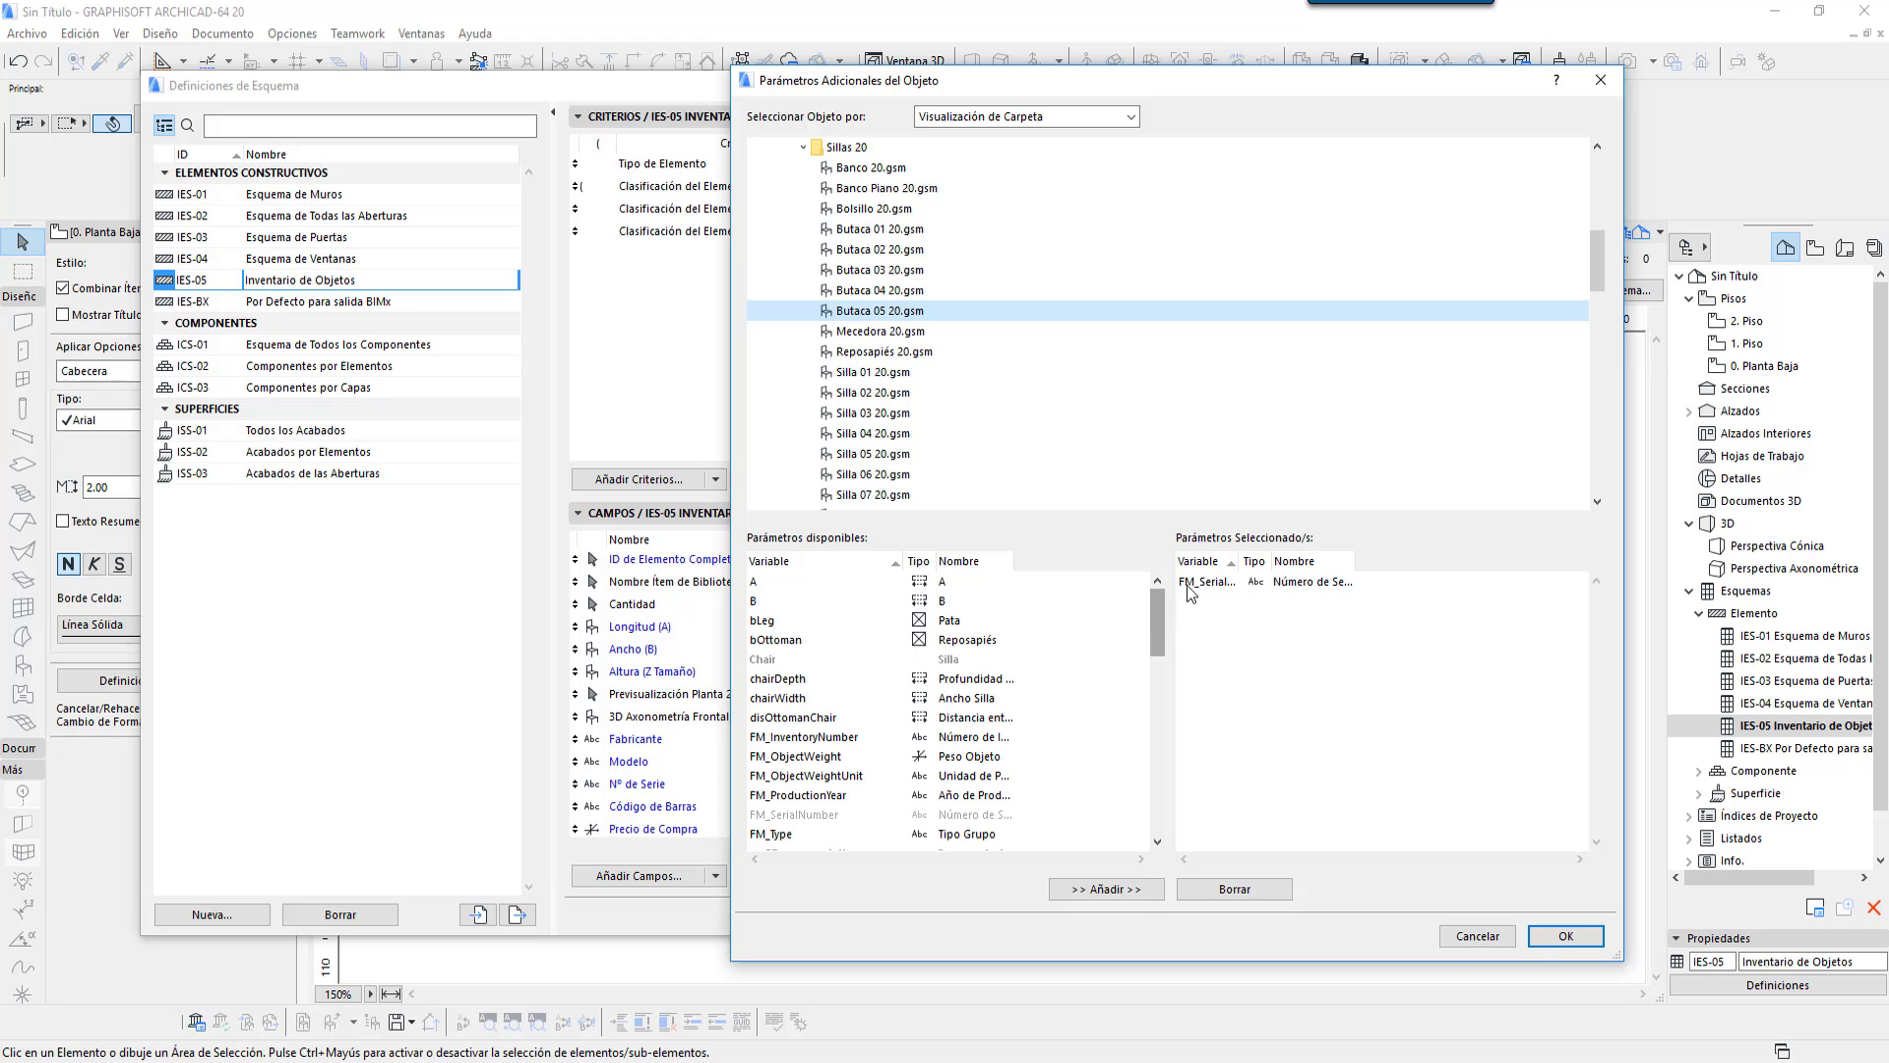
Step: Select FM_SerialNumber among the selected parameters and widen that list's Variable column to fit its full name
{"action": "left_click", "coordinate": [1228, 584]}
{"action": "left_click_drag", "start_coordinate": [1238, 561], "coordinate": [1295, 567]}
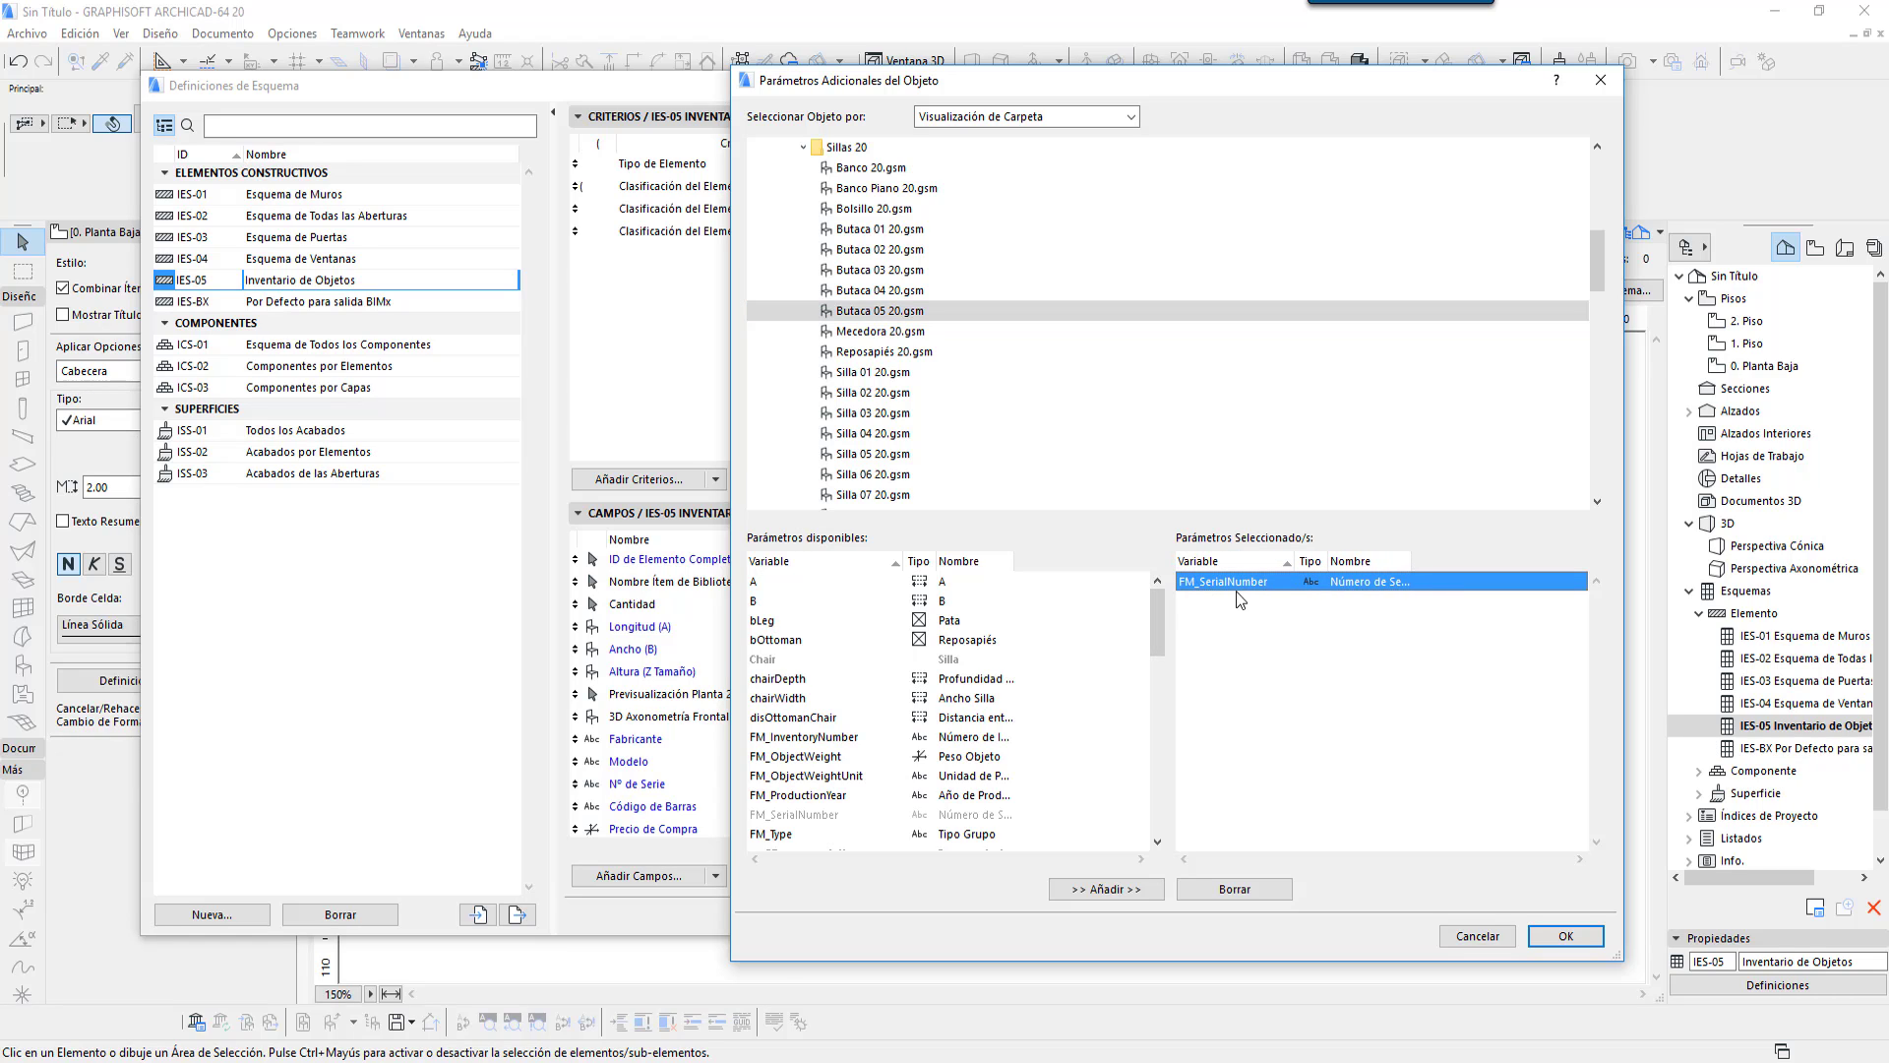
Step: Confirm the chosen parameter as a Número de Serie field of the IES-05 scheme and apply the scheme settings
{"action": "left_click", "coordinate": [1566, 937]}
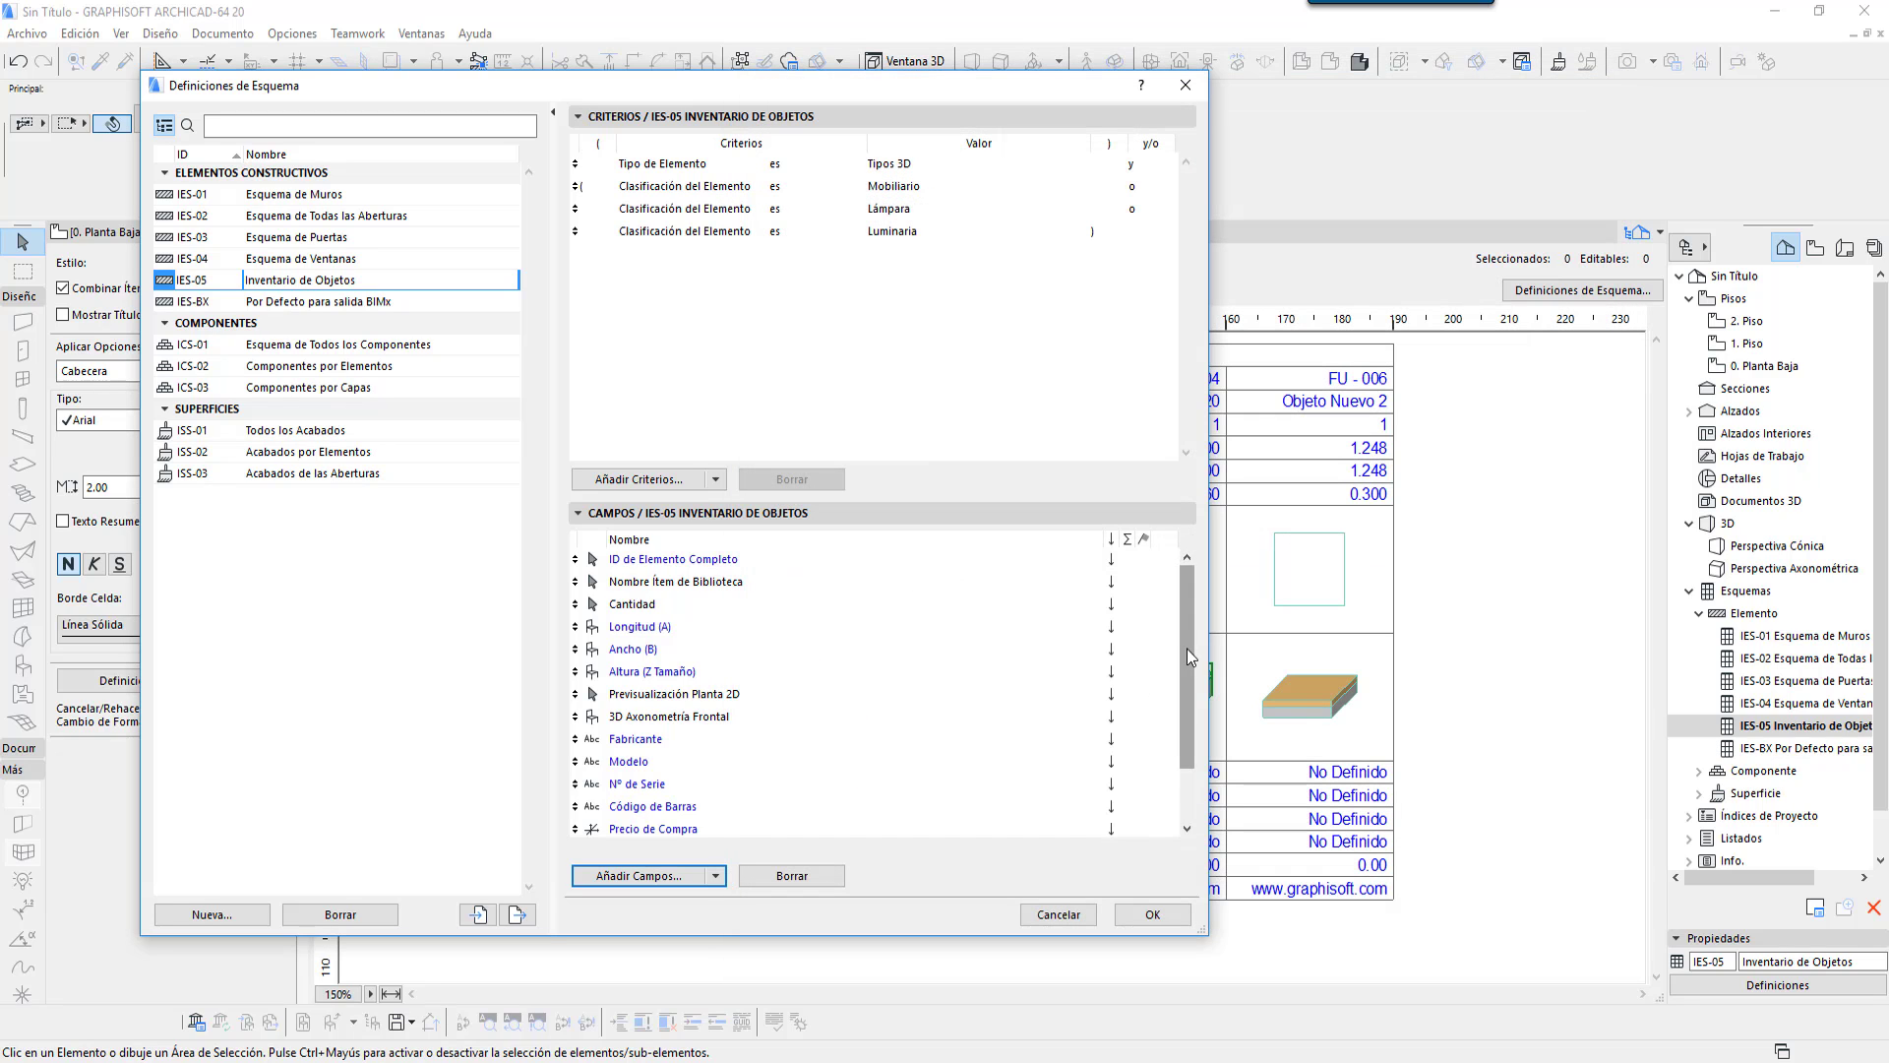
{"action": "left_click_drag", "start_coordinate": [1186, 647], "coordinate": [1191, 712]}
{"action": "left_click", "coordinate": [694, 807]}
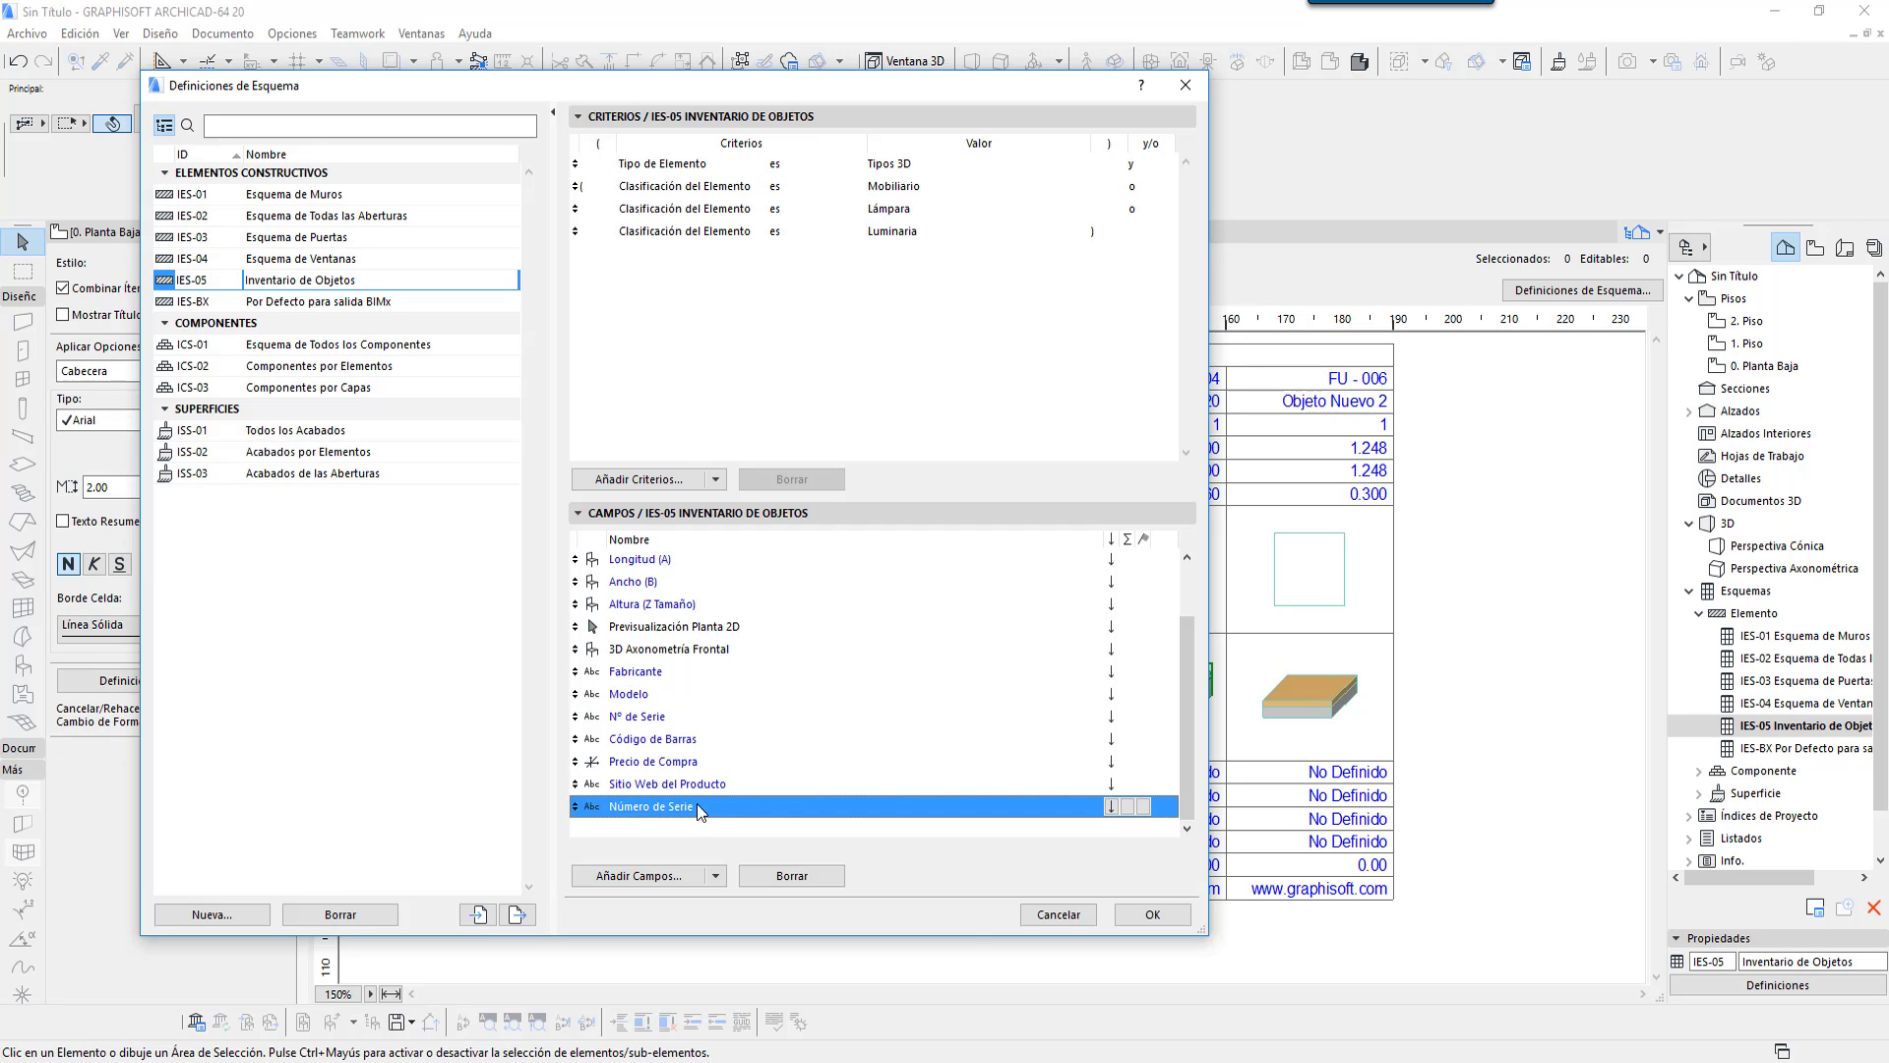
{"action": "left_click", "coordinate": [1140, 917]}
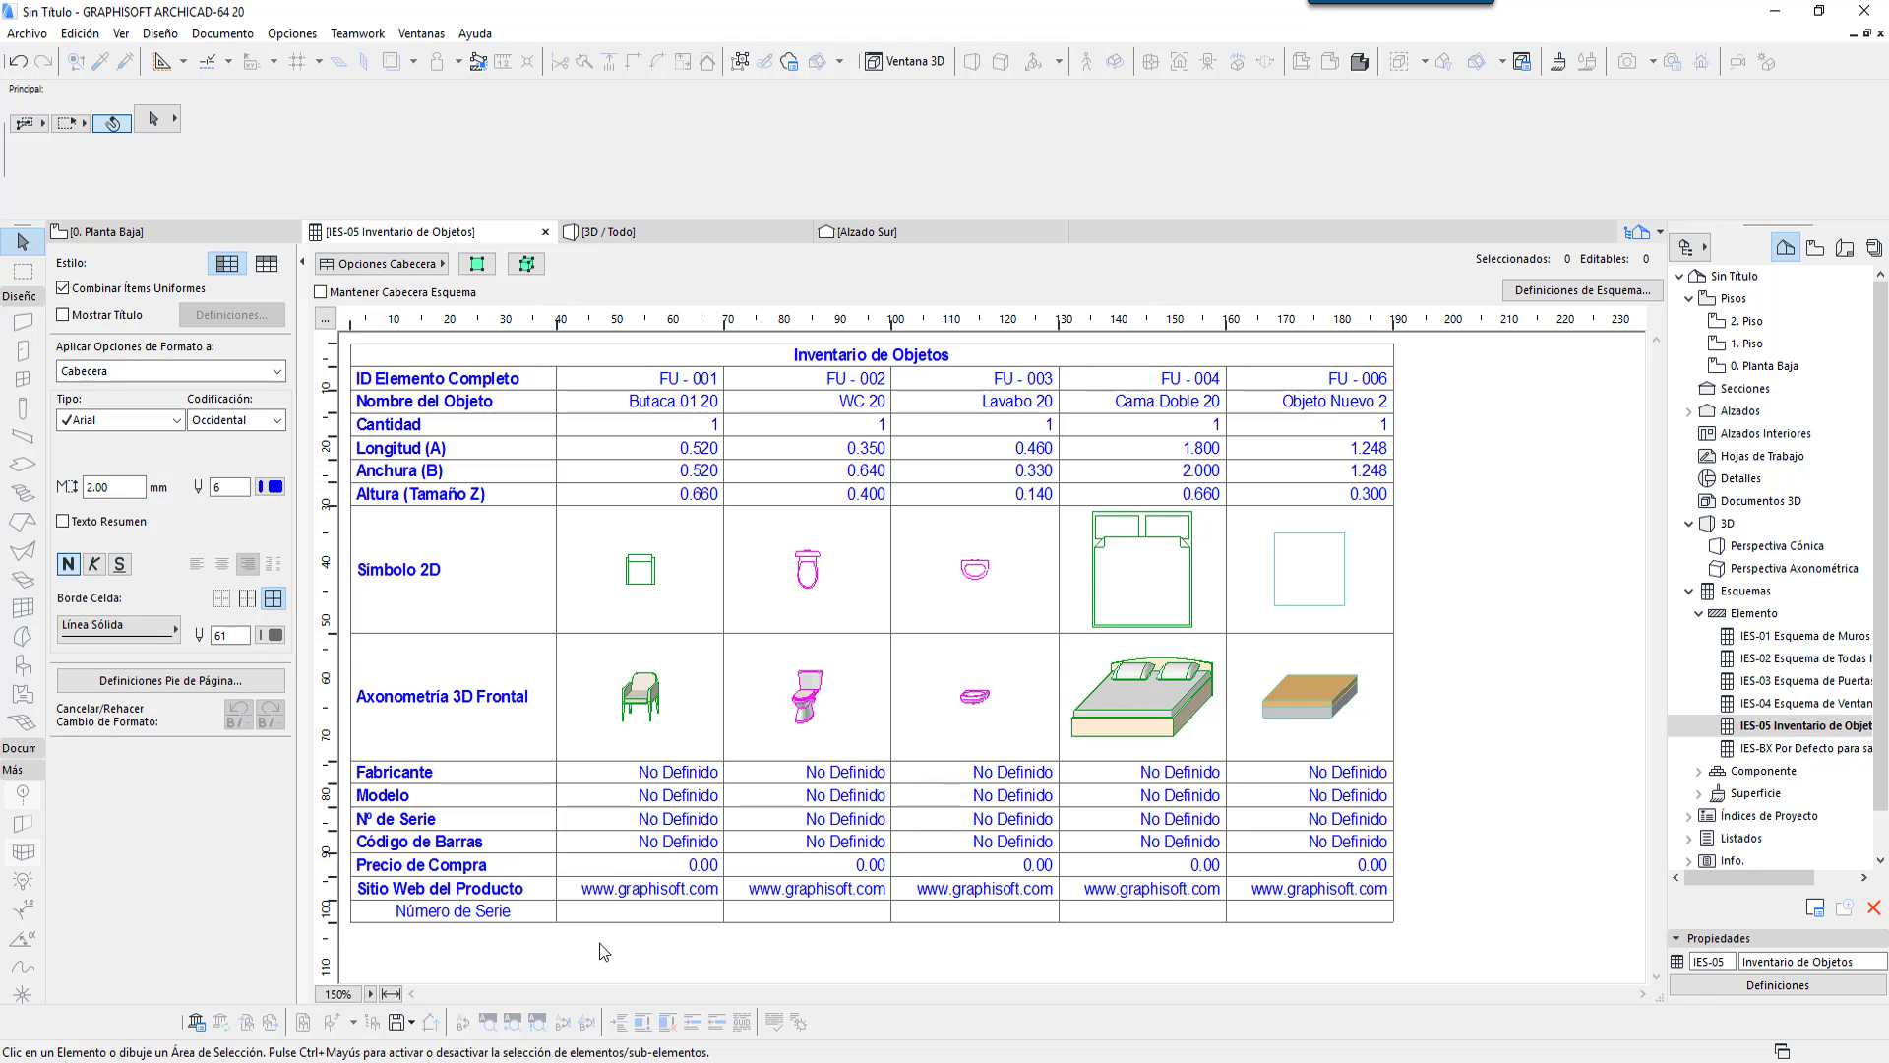
Step: Make the Número de Serie header of the inventory schedule bold
{"action": "left_click", "coordinate": [499, 917]}
{"action": "left_click", "coordinate": [626, 923]}
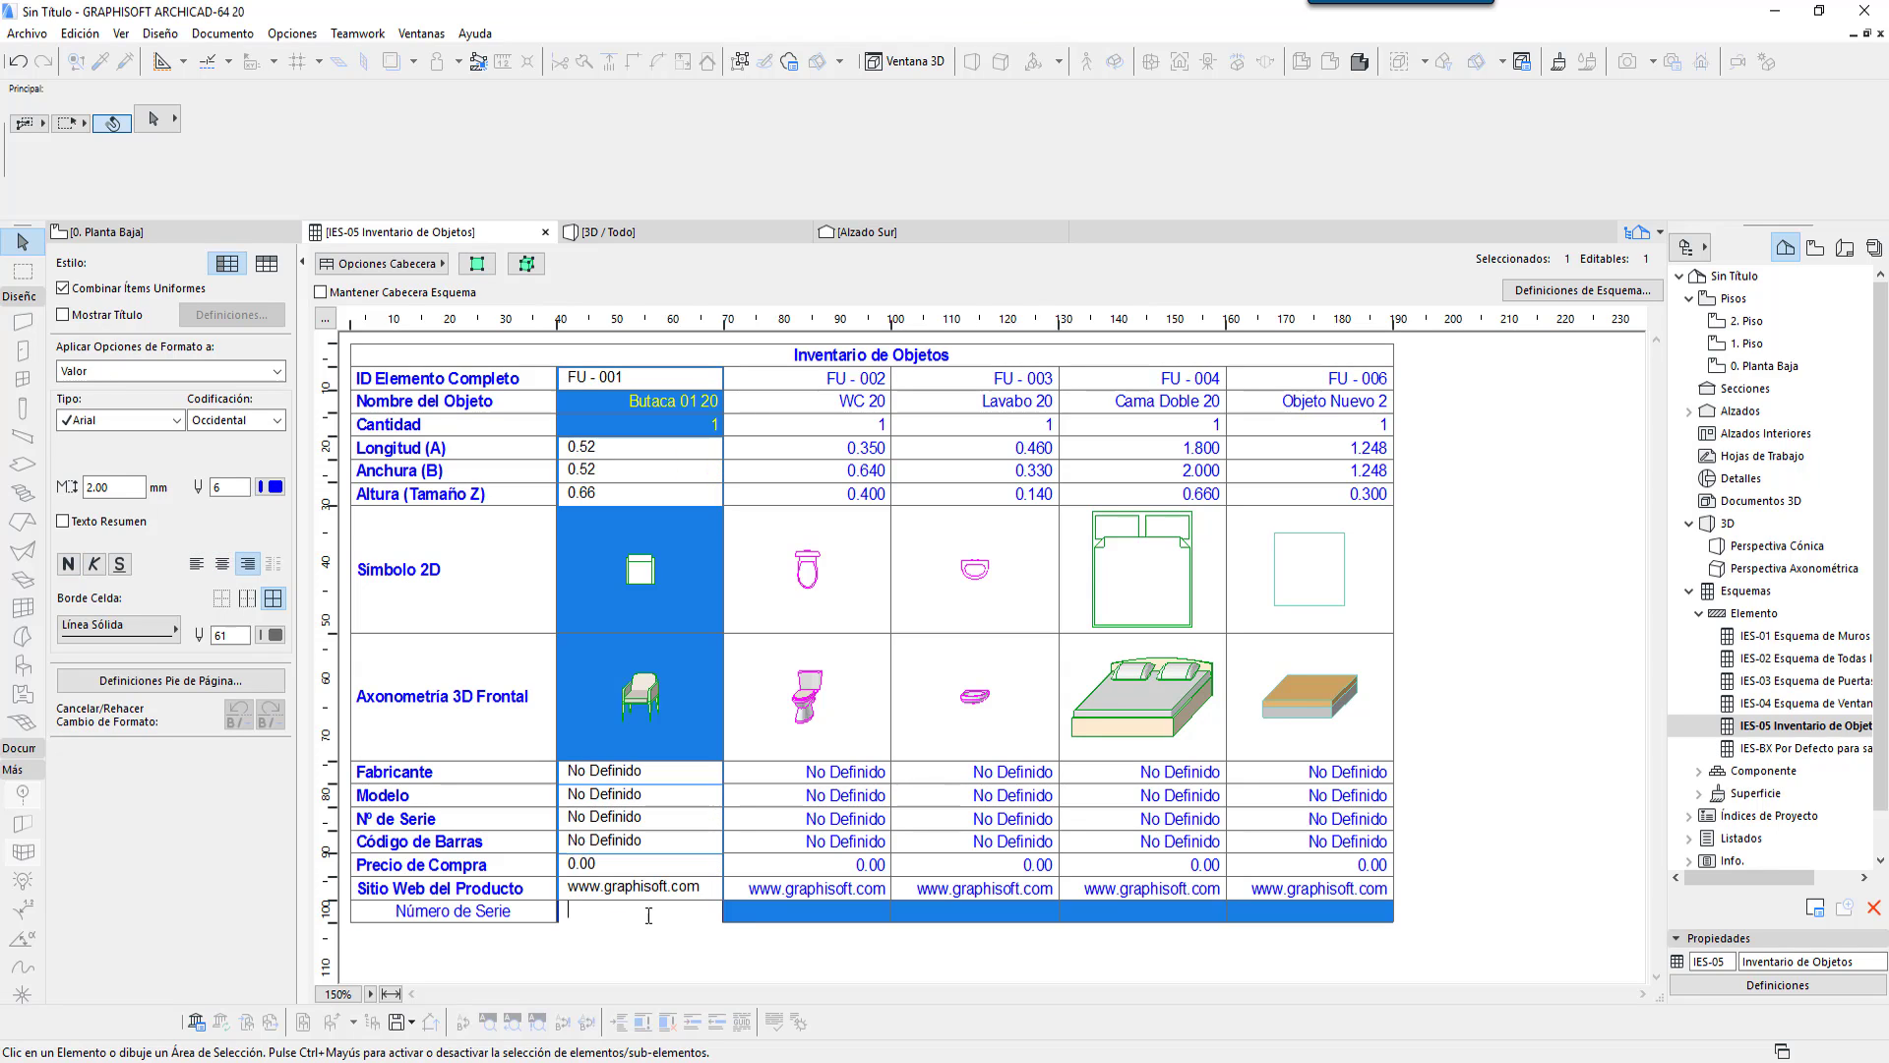
{"action": "left_click", "coordinate": [500, 928]}
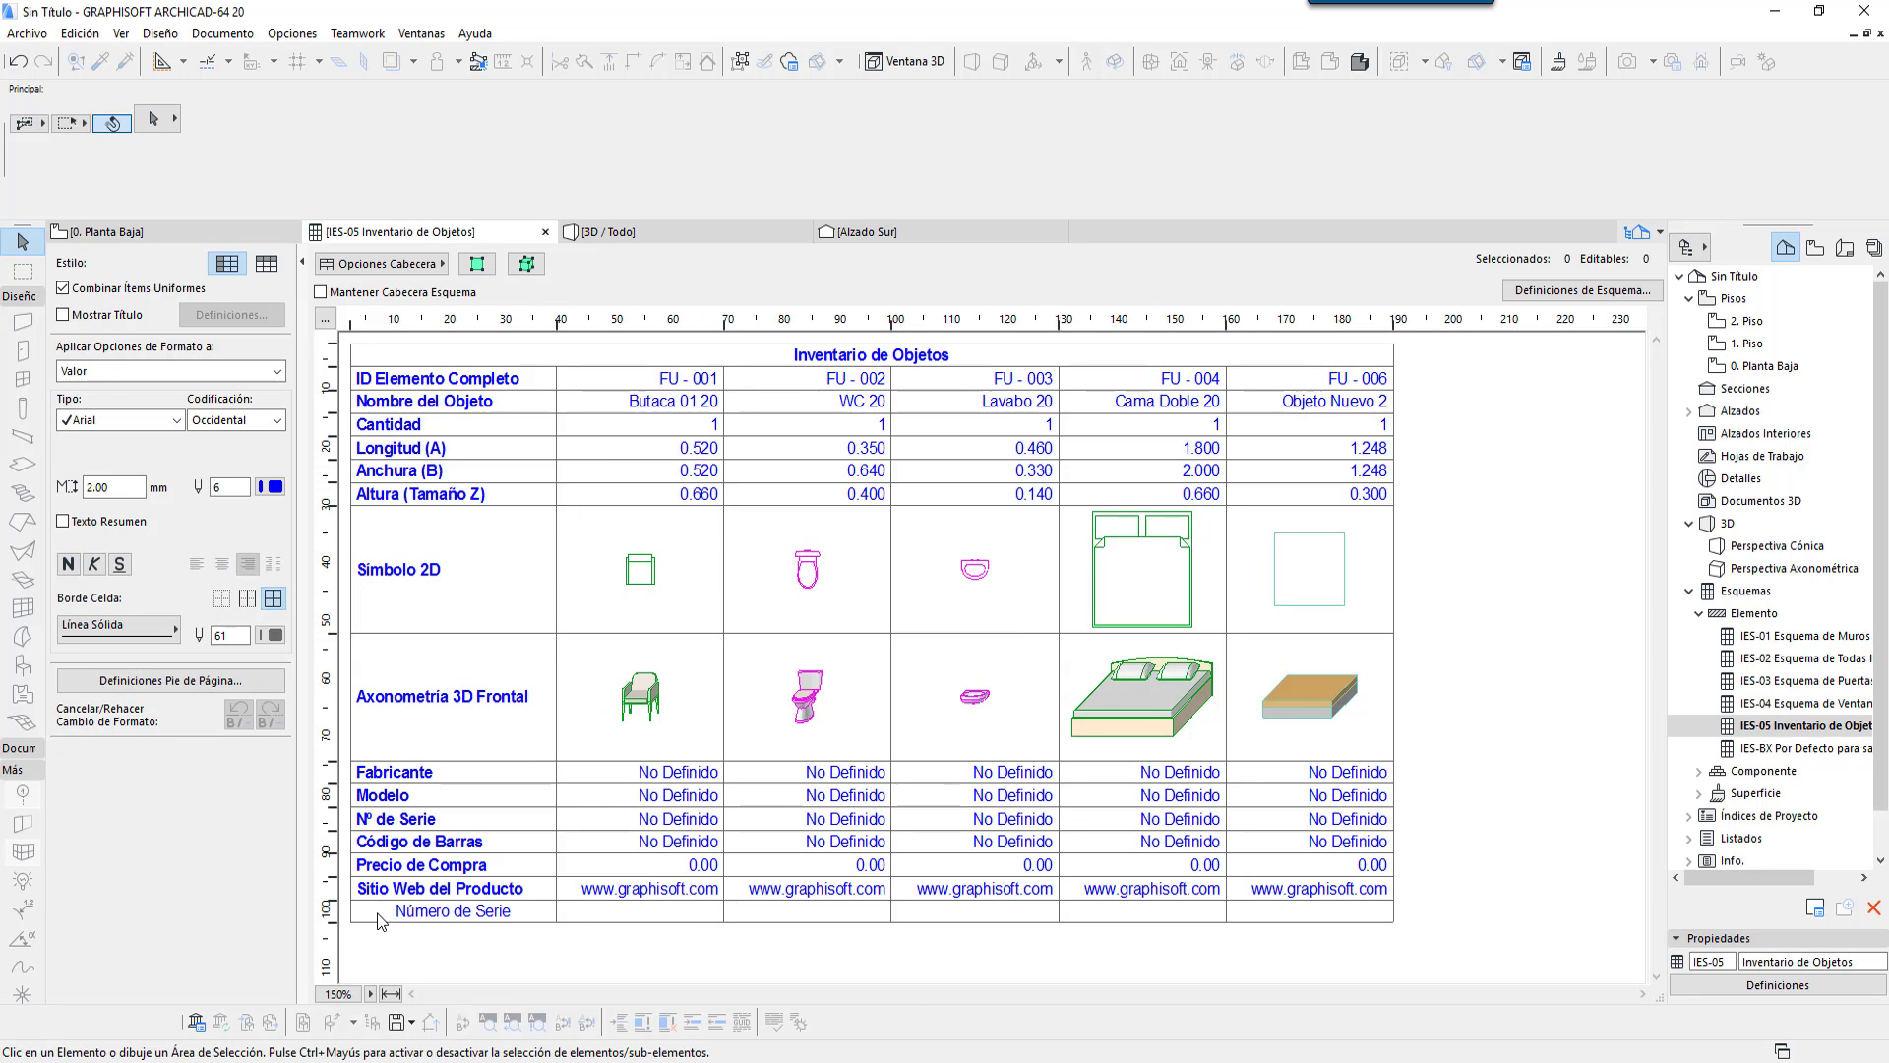
{"action": "left_click", "coordinate": [364, 916]}
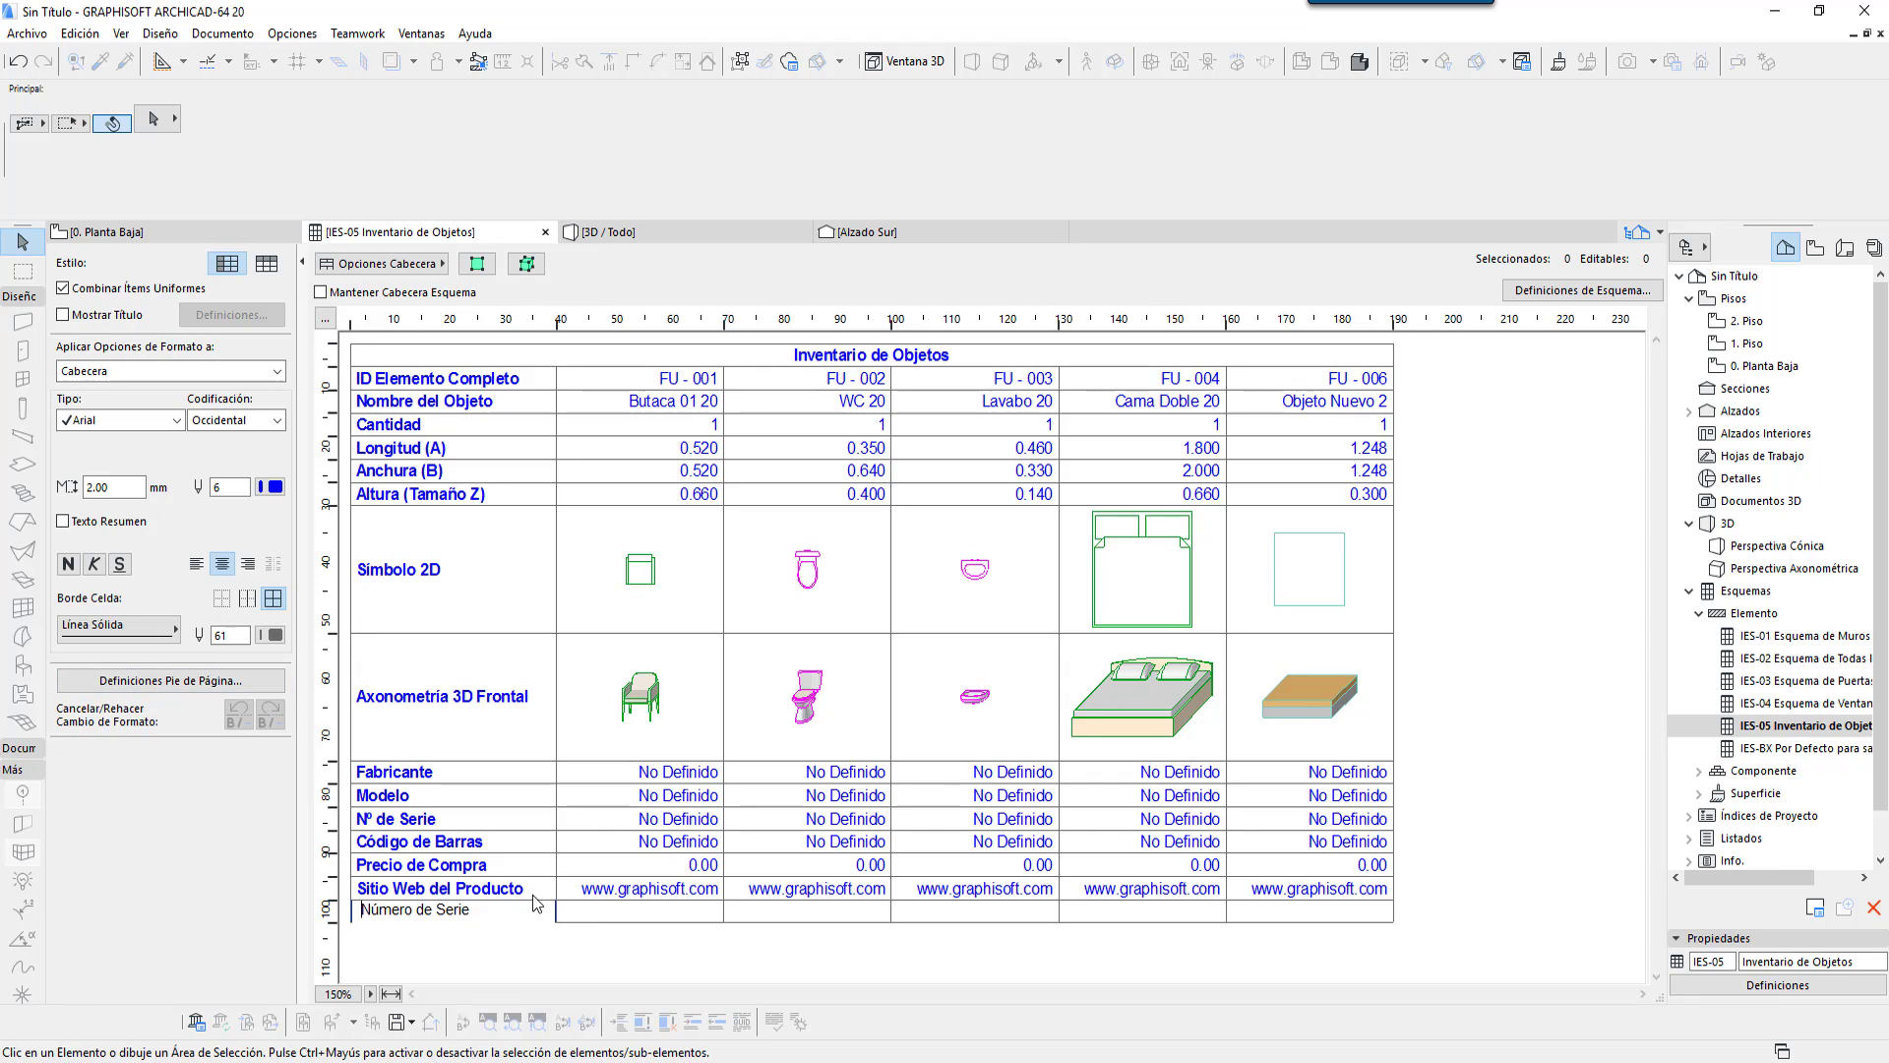
{"action": "left_click", "coordinate": [67, 565]}
{"action": "left_click", "coordinate": [622, 946]}
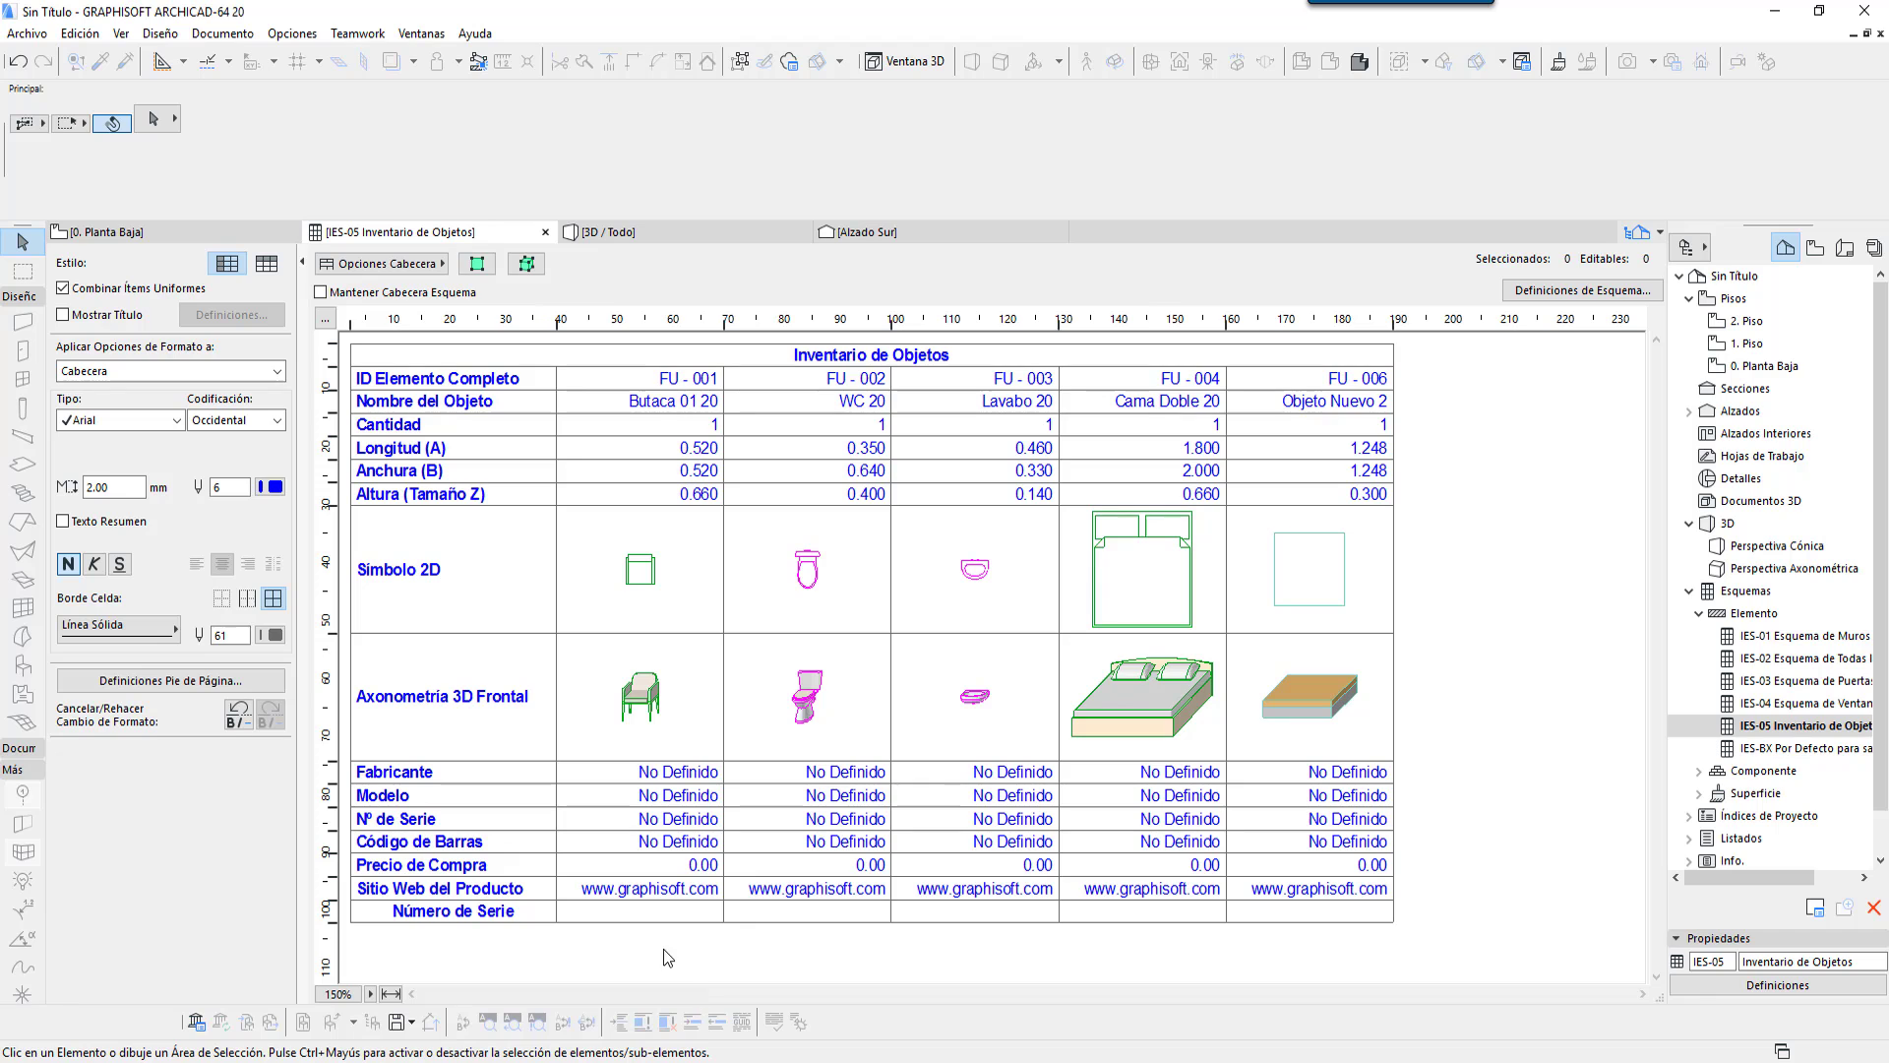
Step: Enter the serial number s001 for Butaca 01 20 and wc001 for WC 20 in the Número de Serie row
{"action": "left_click", "coordinate": [669, 914]}
{"action": "left_click", "coordinate": [785, 920]}
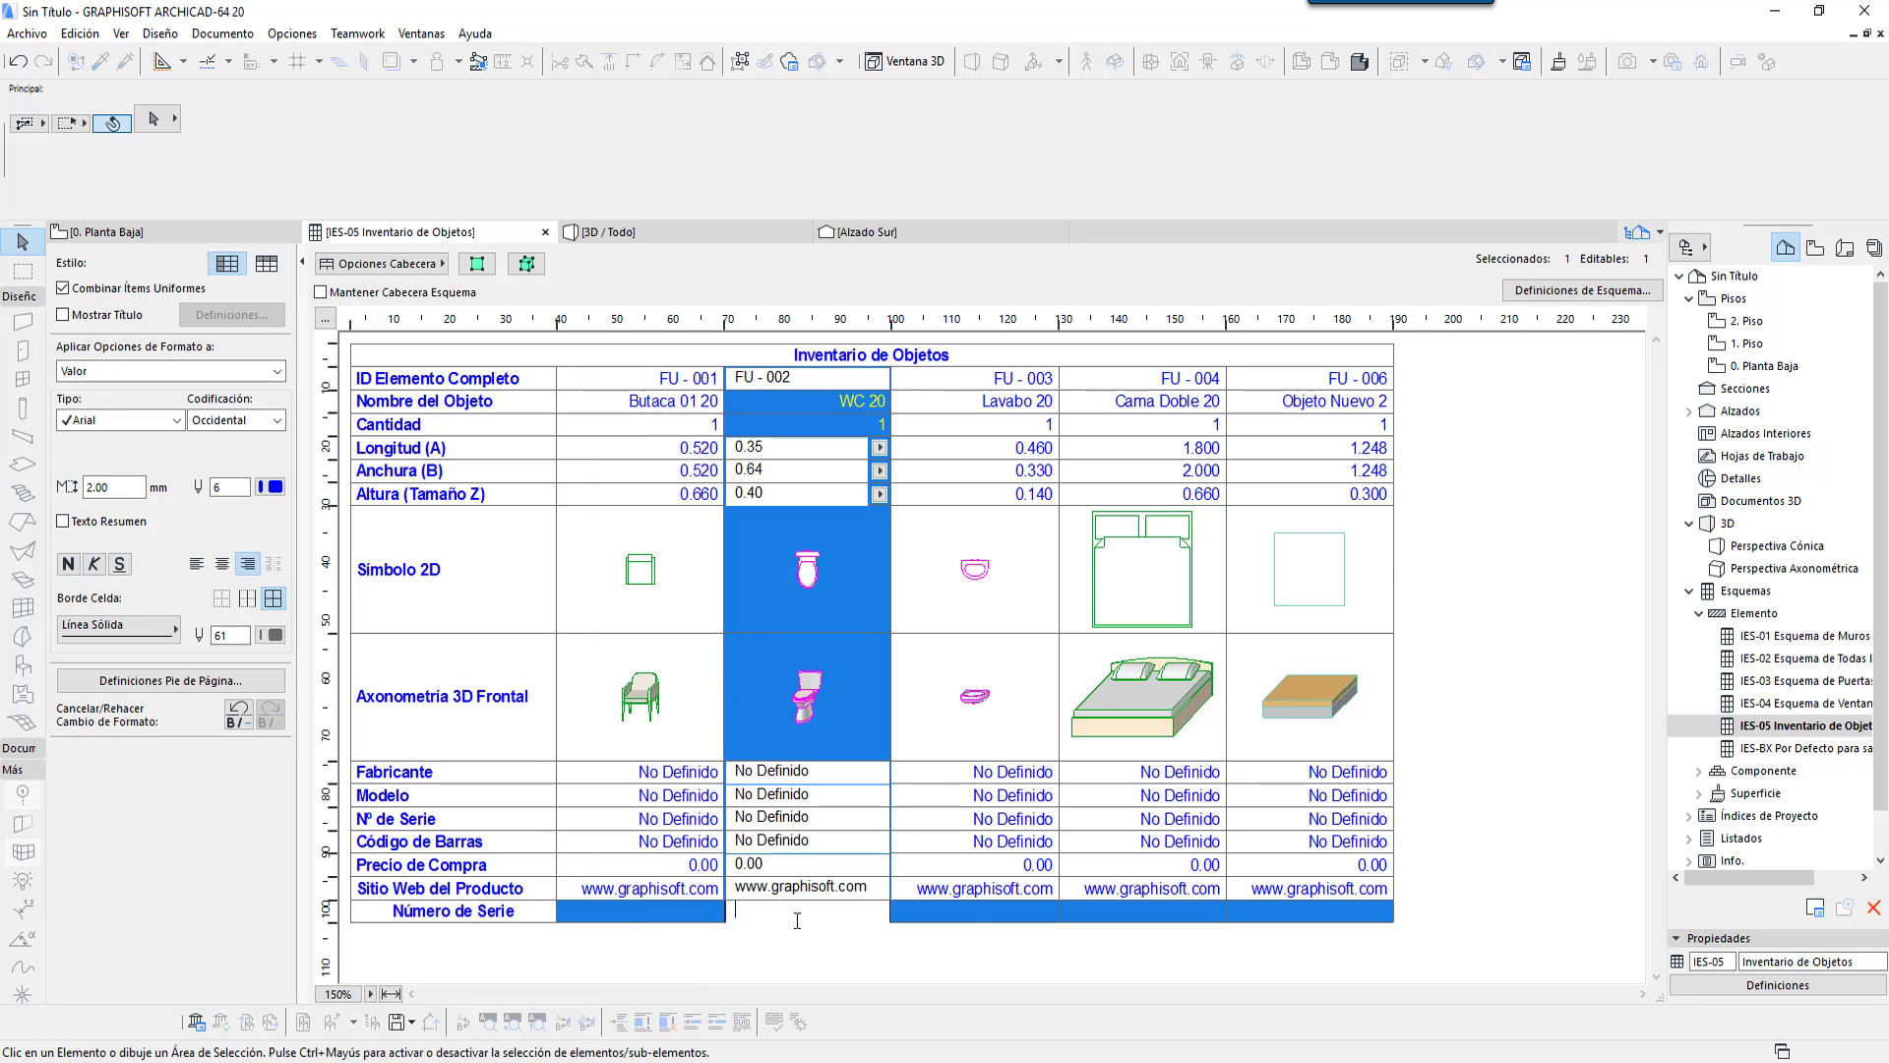
{"action": "left_click", "coordinate": [971, 917]}
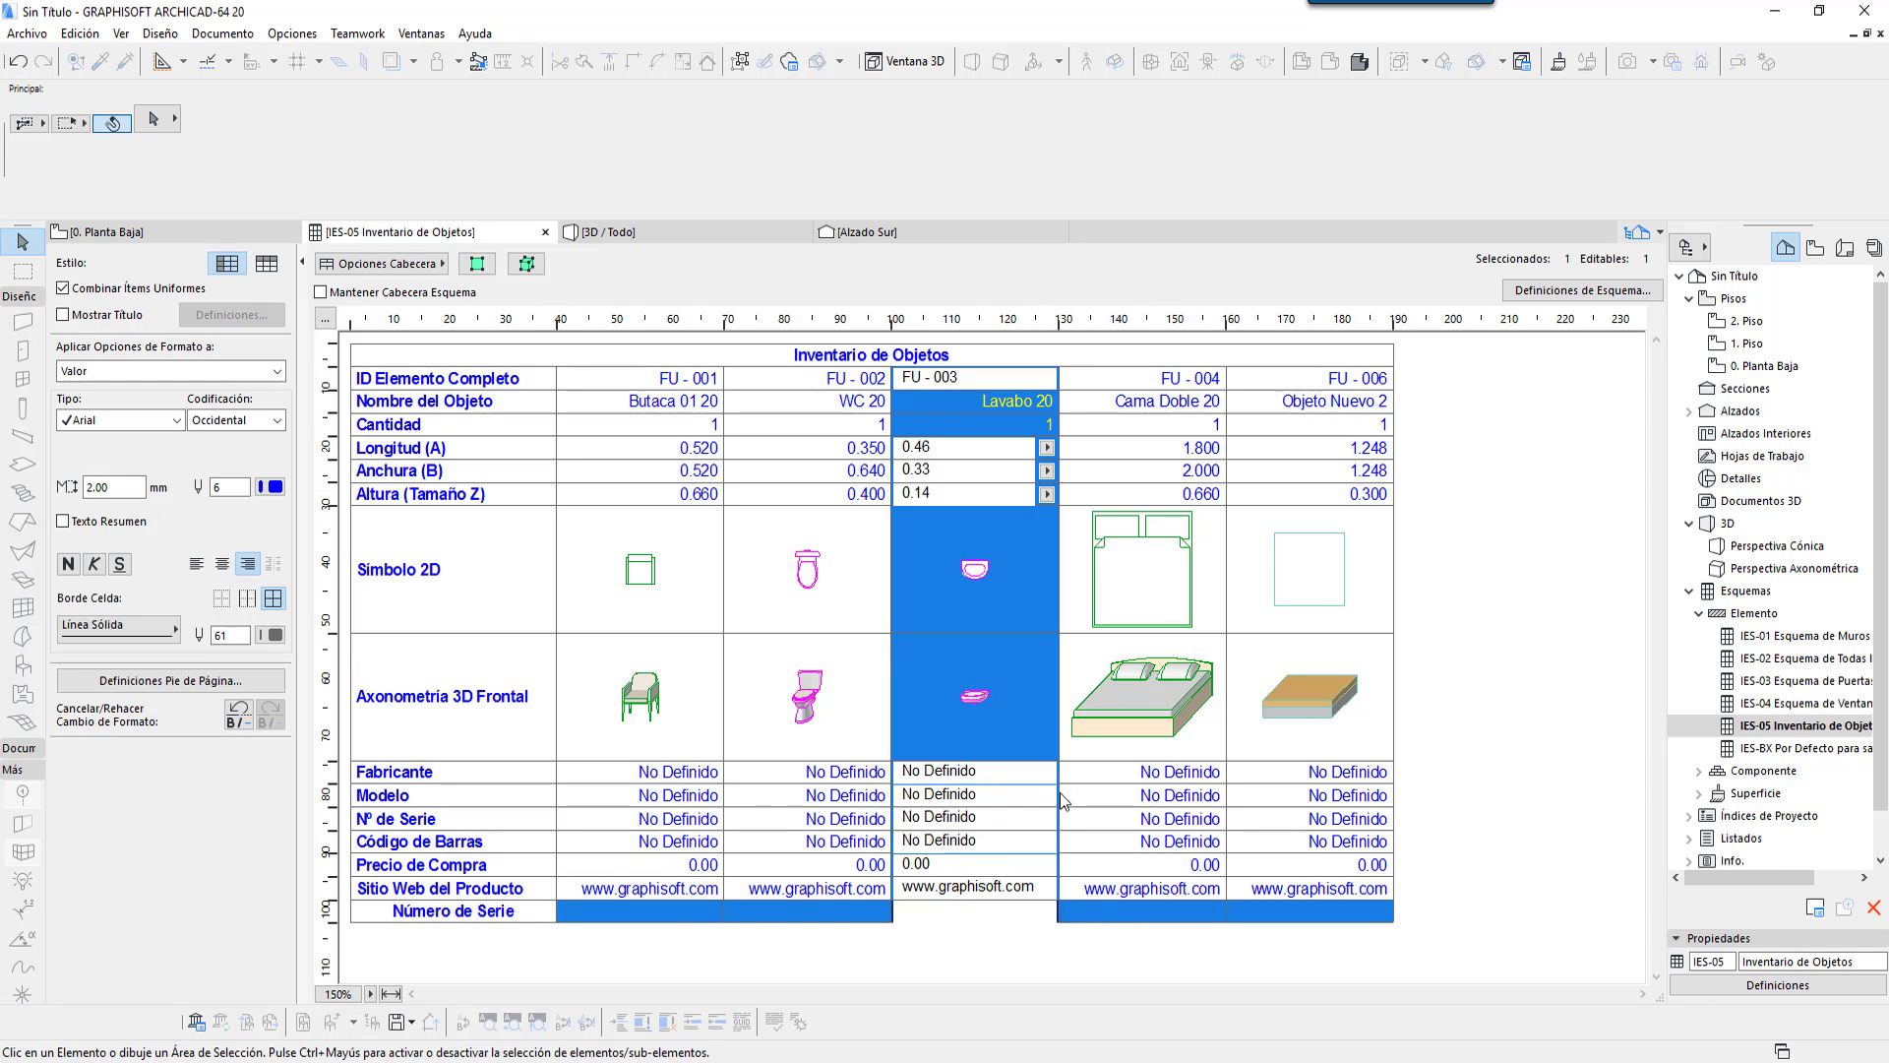
{"action": "left_click", "coordinate": [662, 918]}
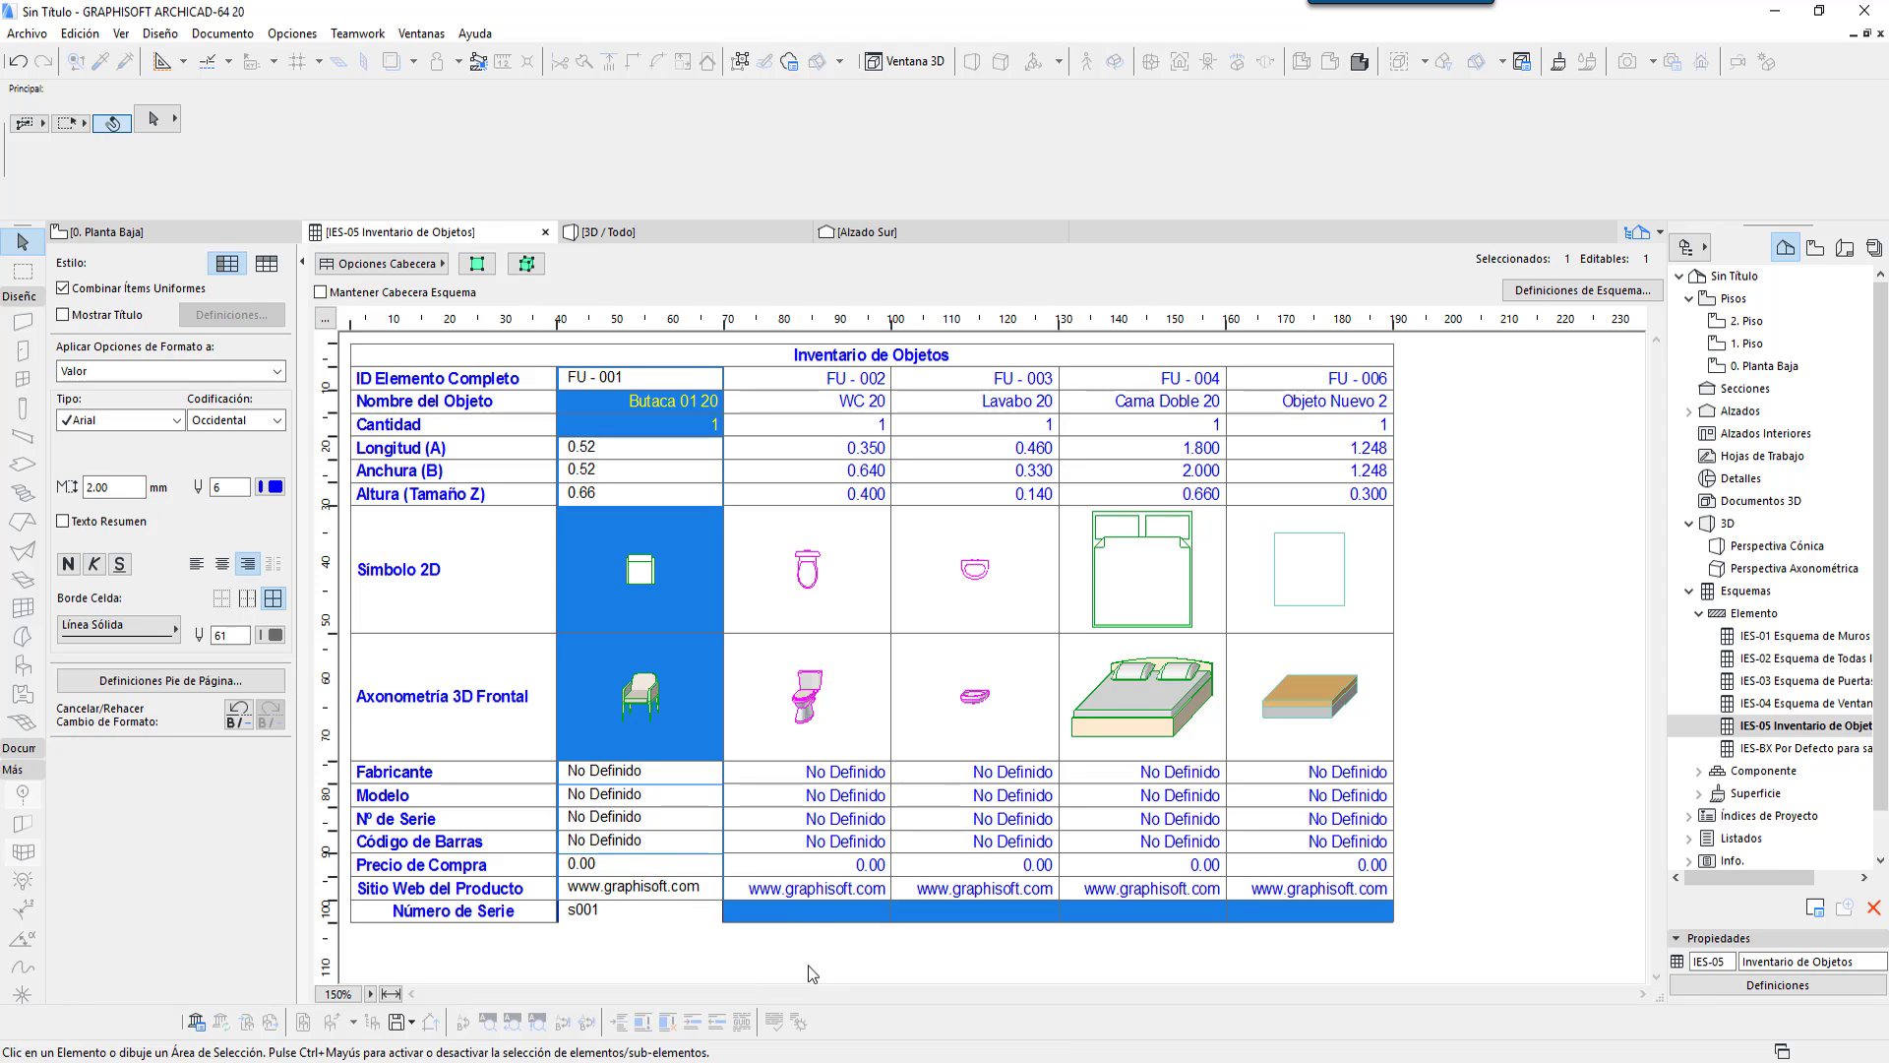
{"action": "left_click", "coordinate": [811, 918]}
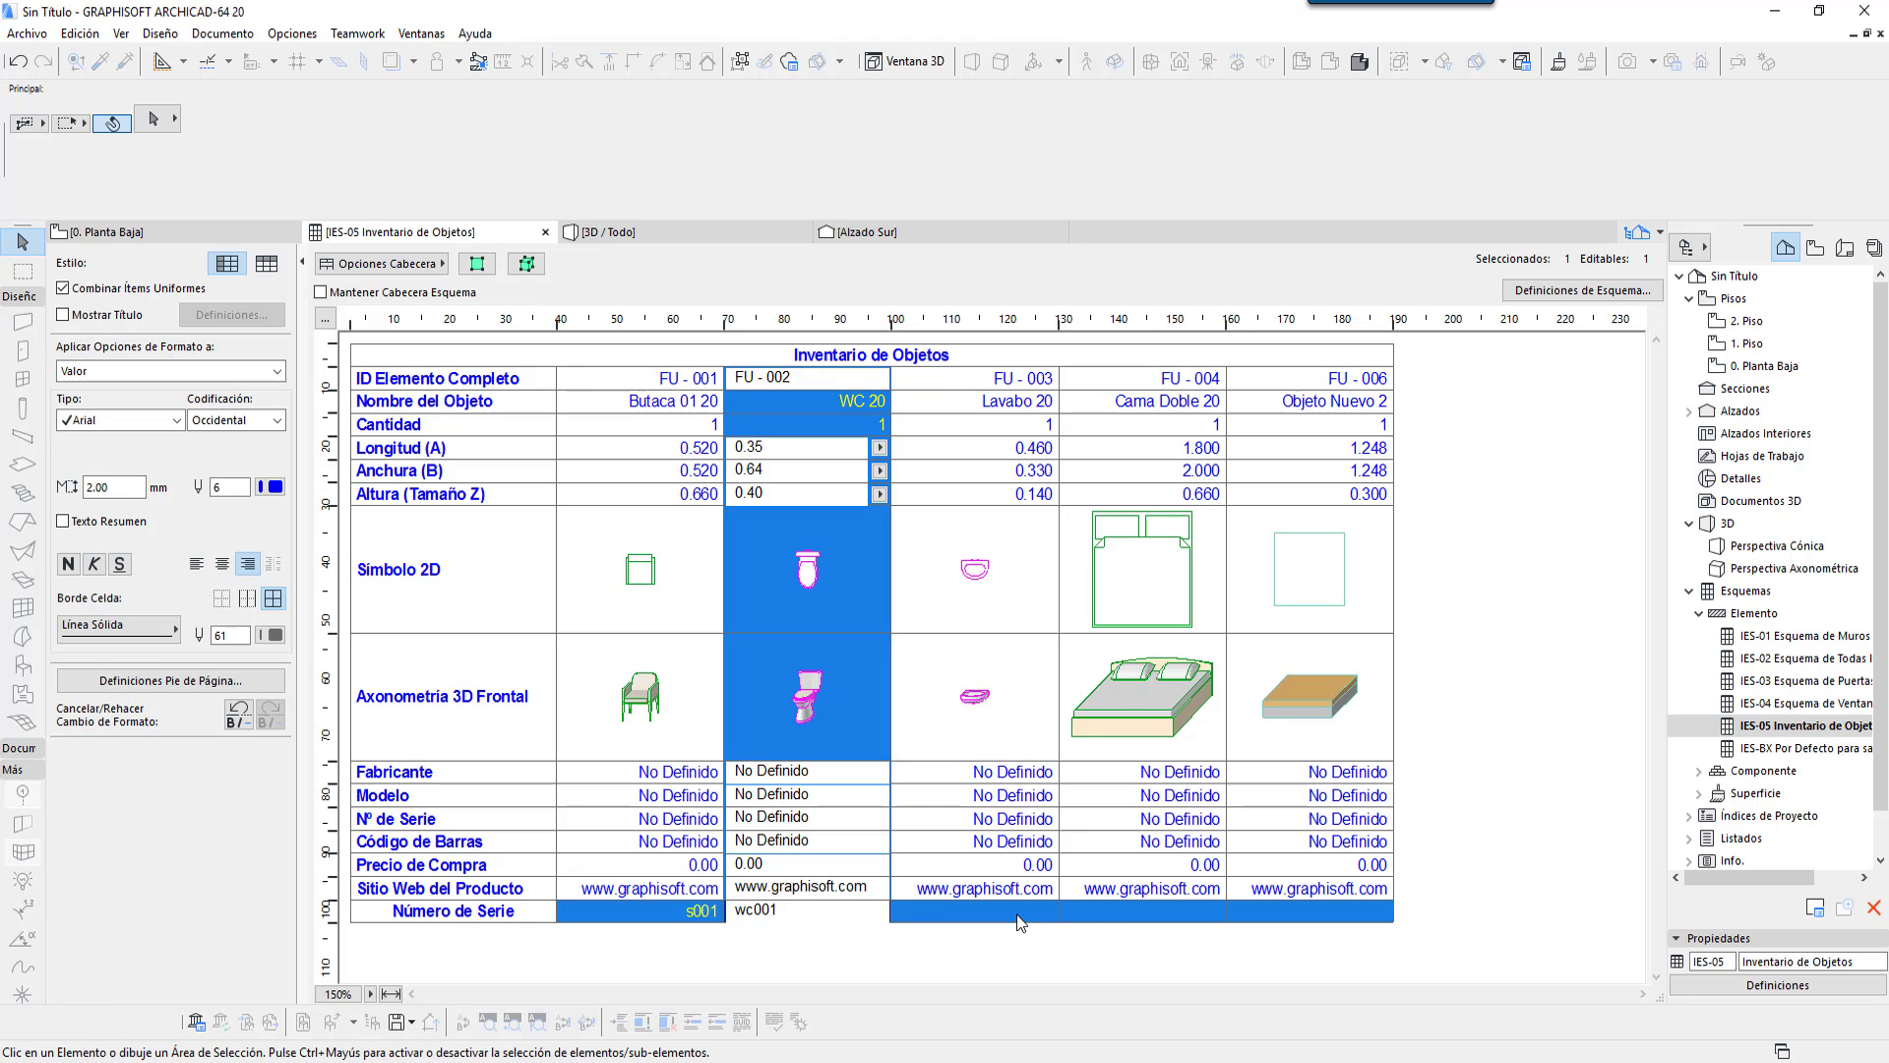
{"action": "left_click", "coordinate": [952, 914]}
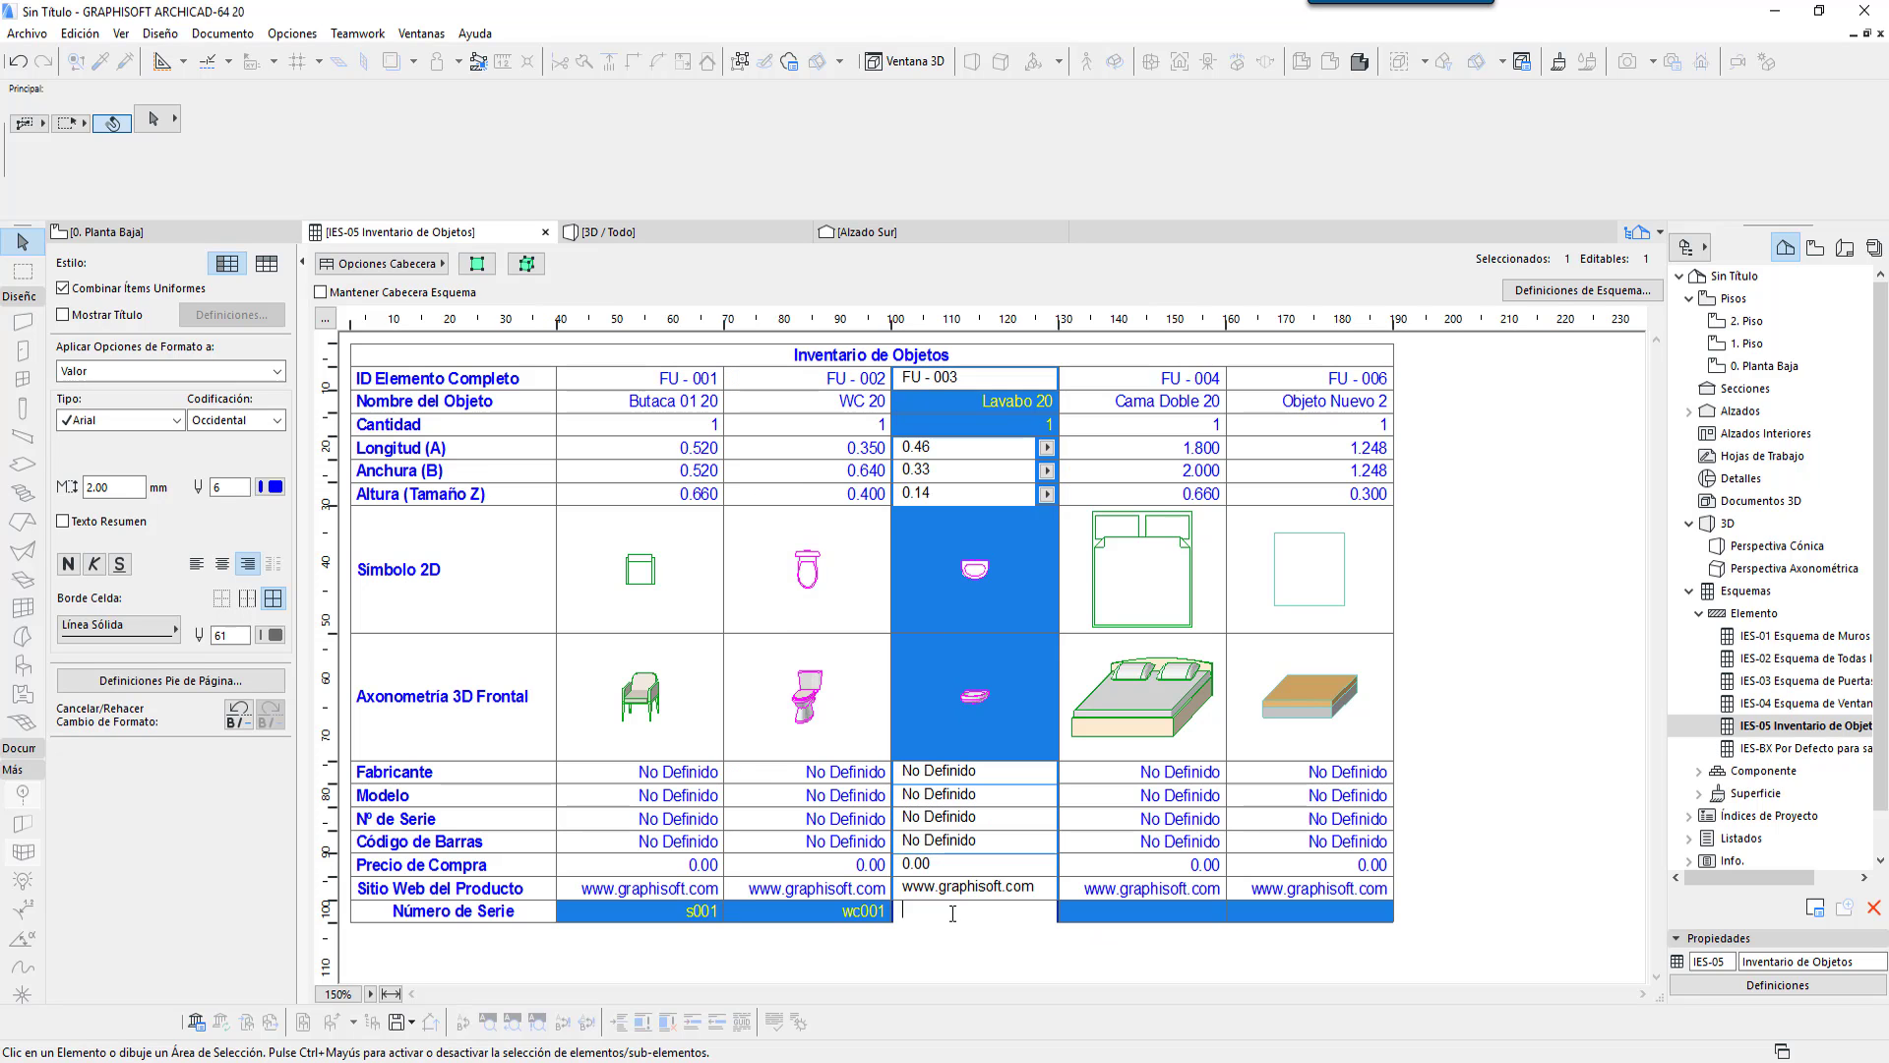
{"action": "left_click", "coordinate": [686, 917]}
{"action": "left_click", "coordinate": [821, 907]}
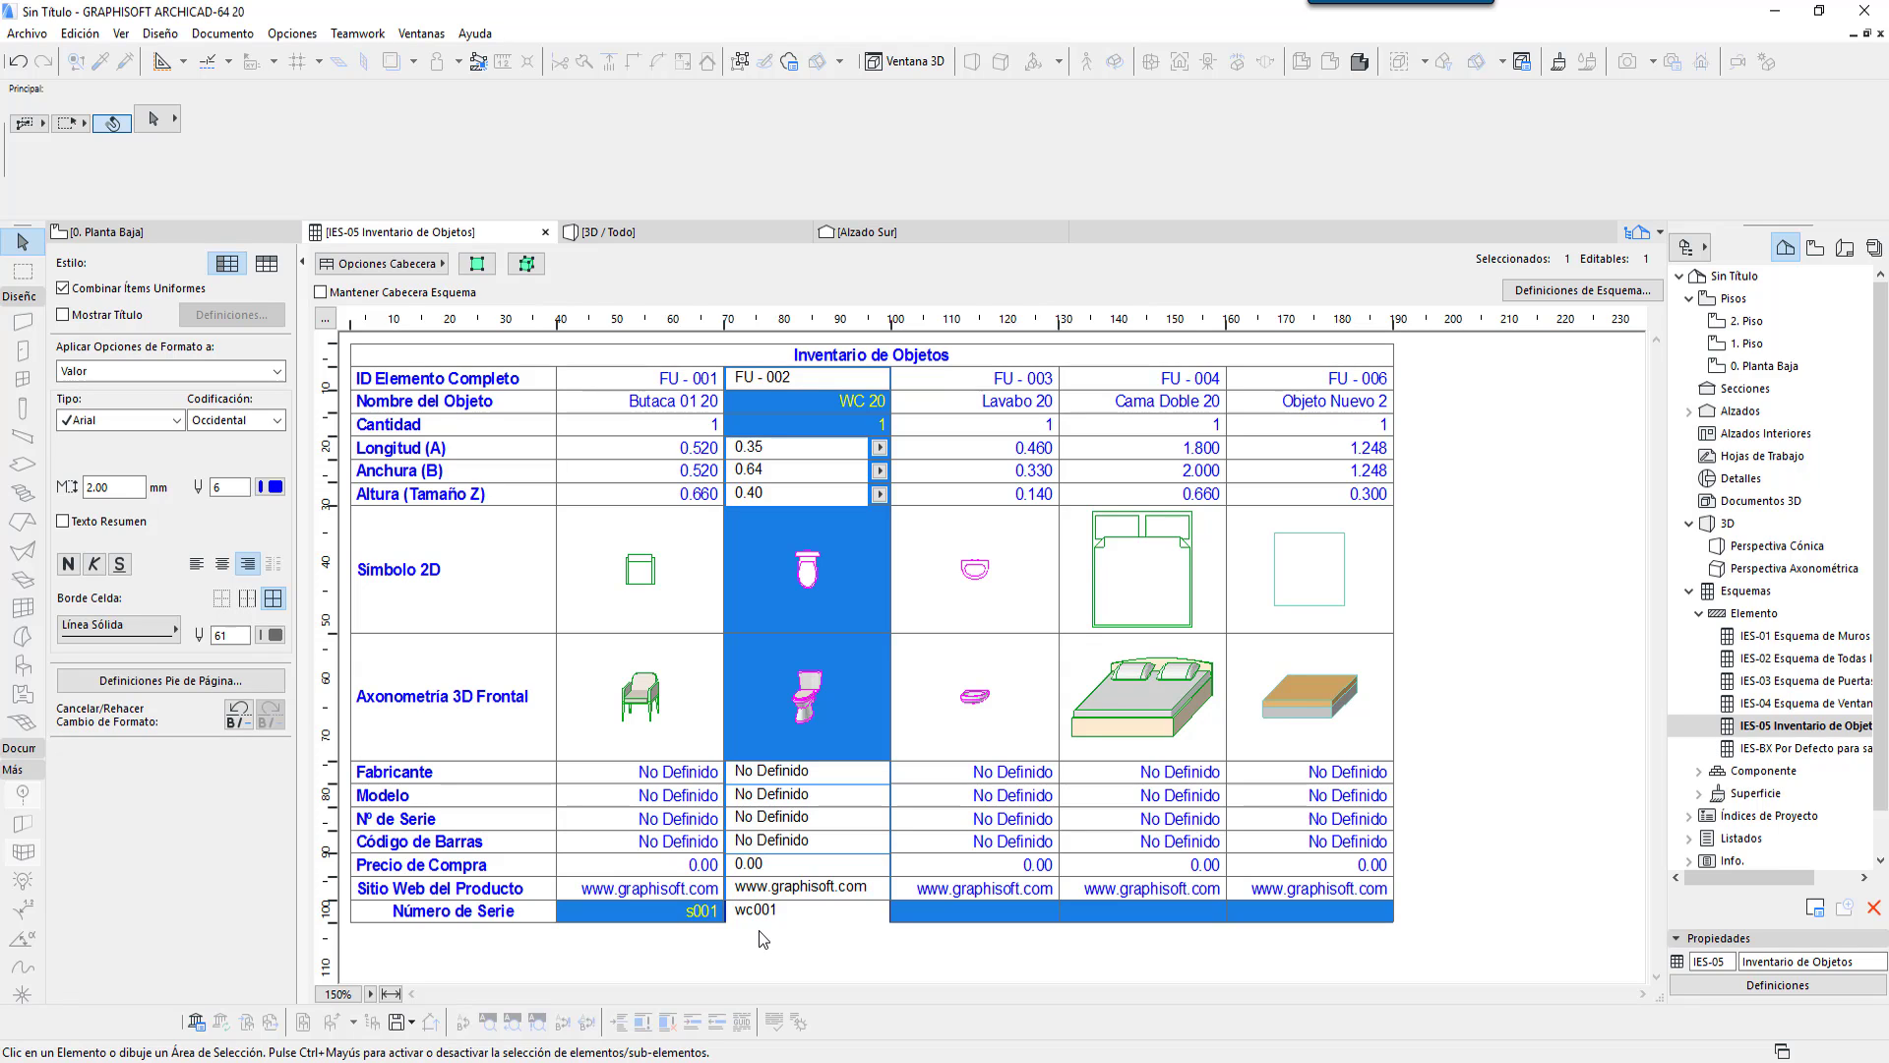
Step: Check the Número de Serie value in the Descripciones settings of the Butaca 01 20 chair on the Planta Baja plan
{"action": "left_click", "coordinate": [141, 234]}
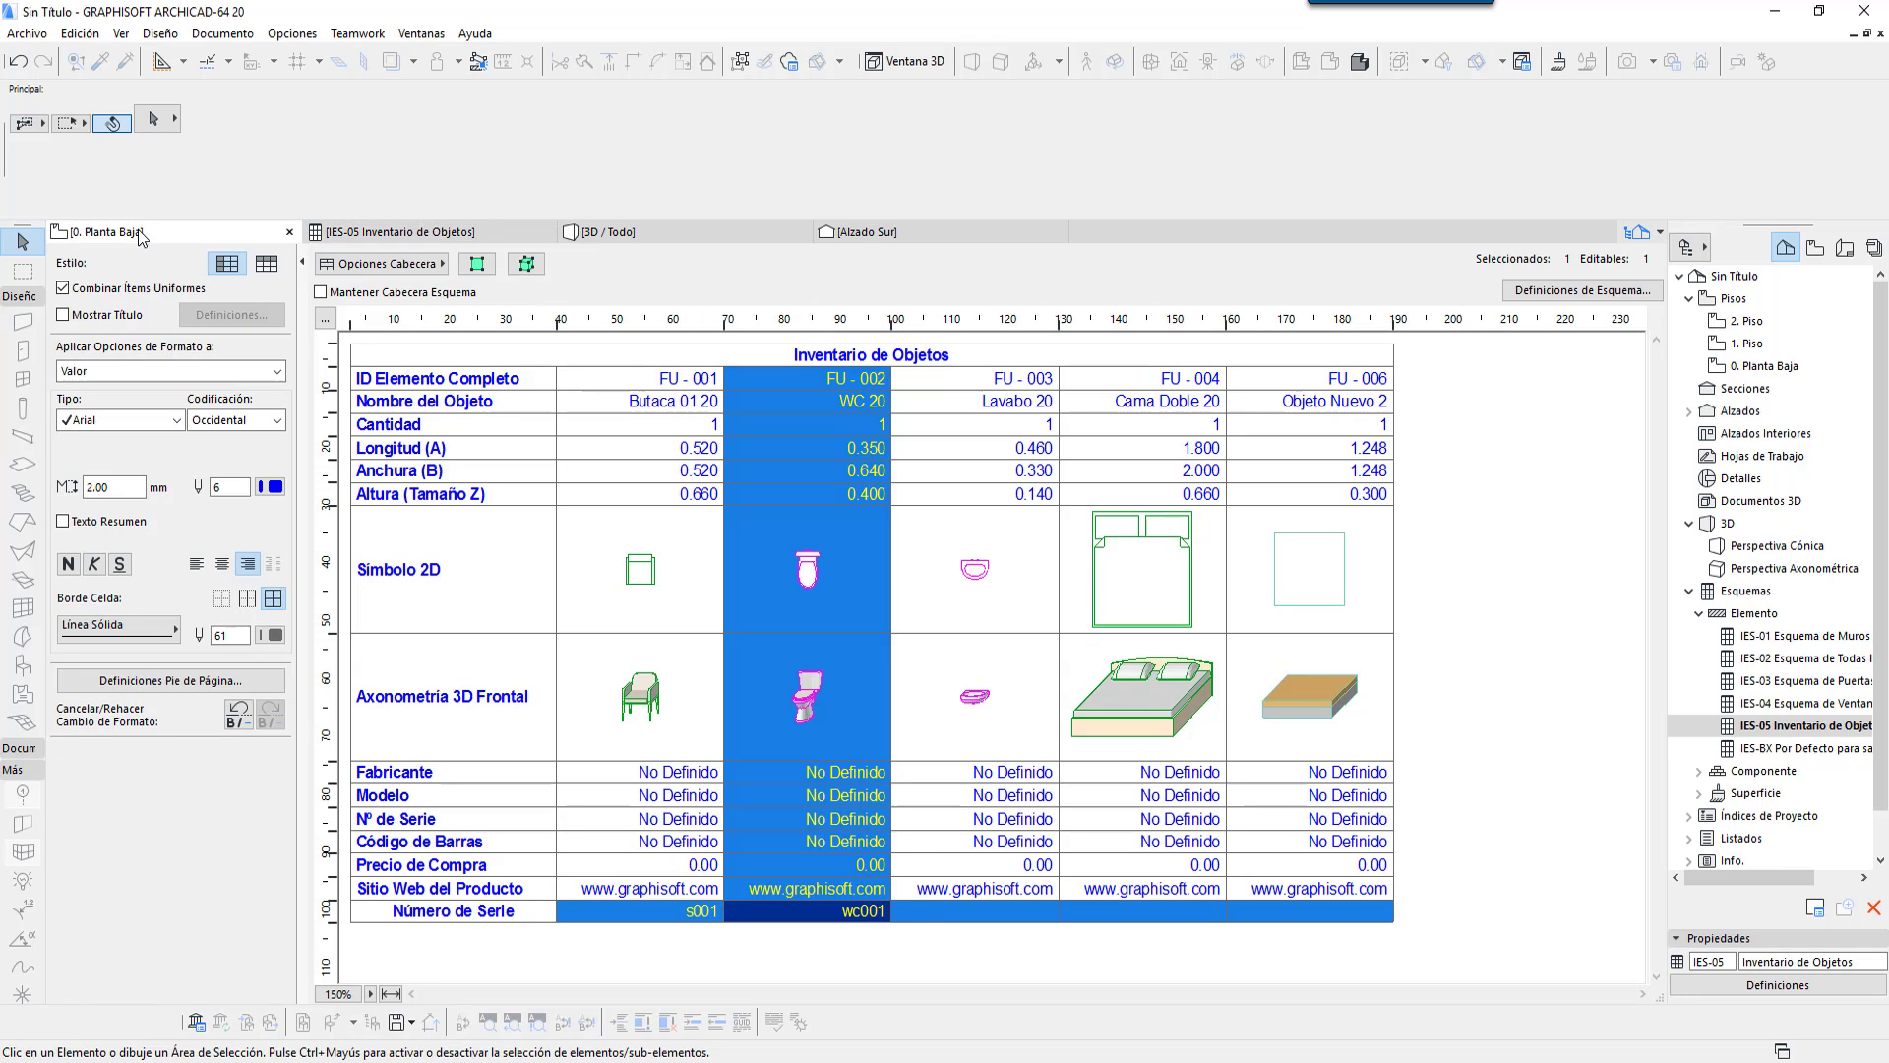
{"action": "left_click", "coordinate": [656, 648]}
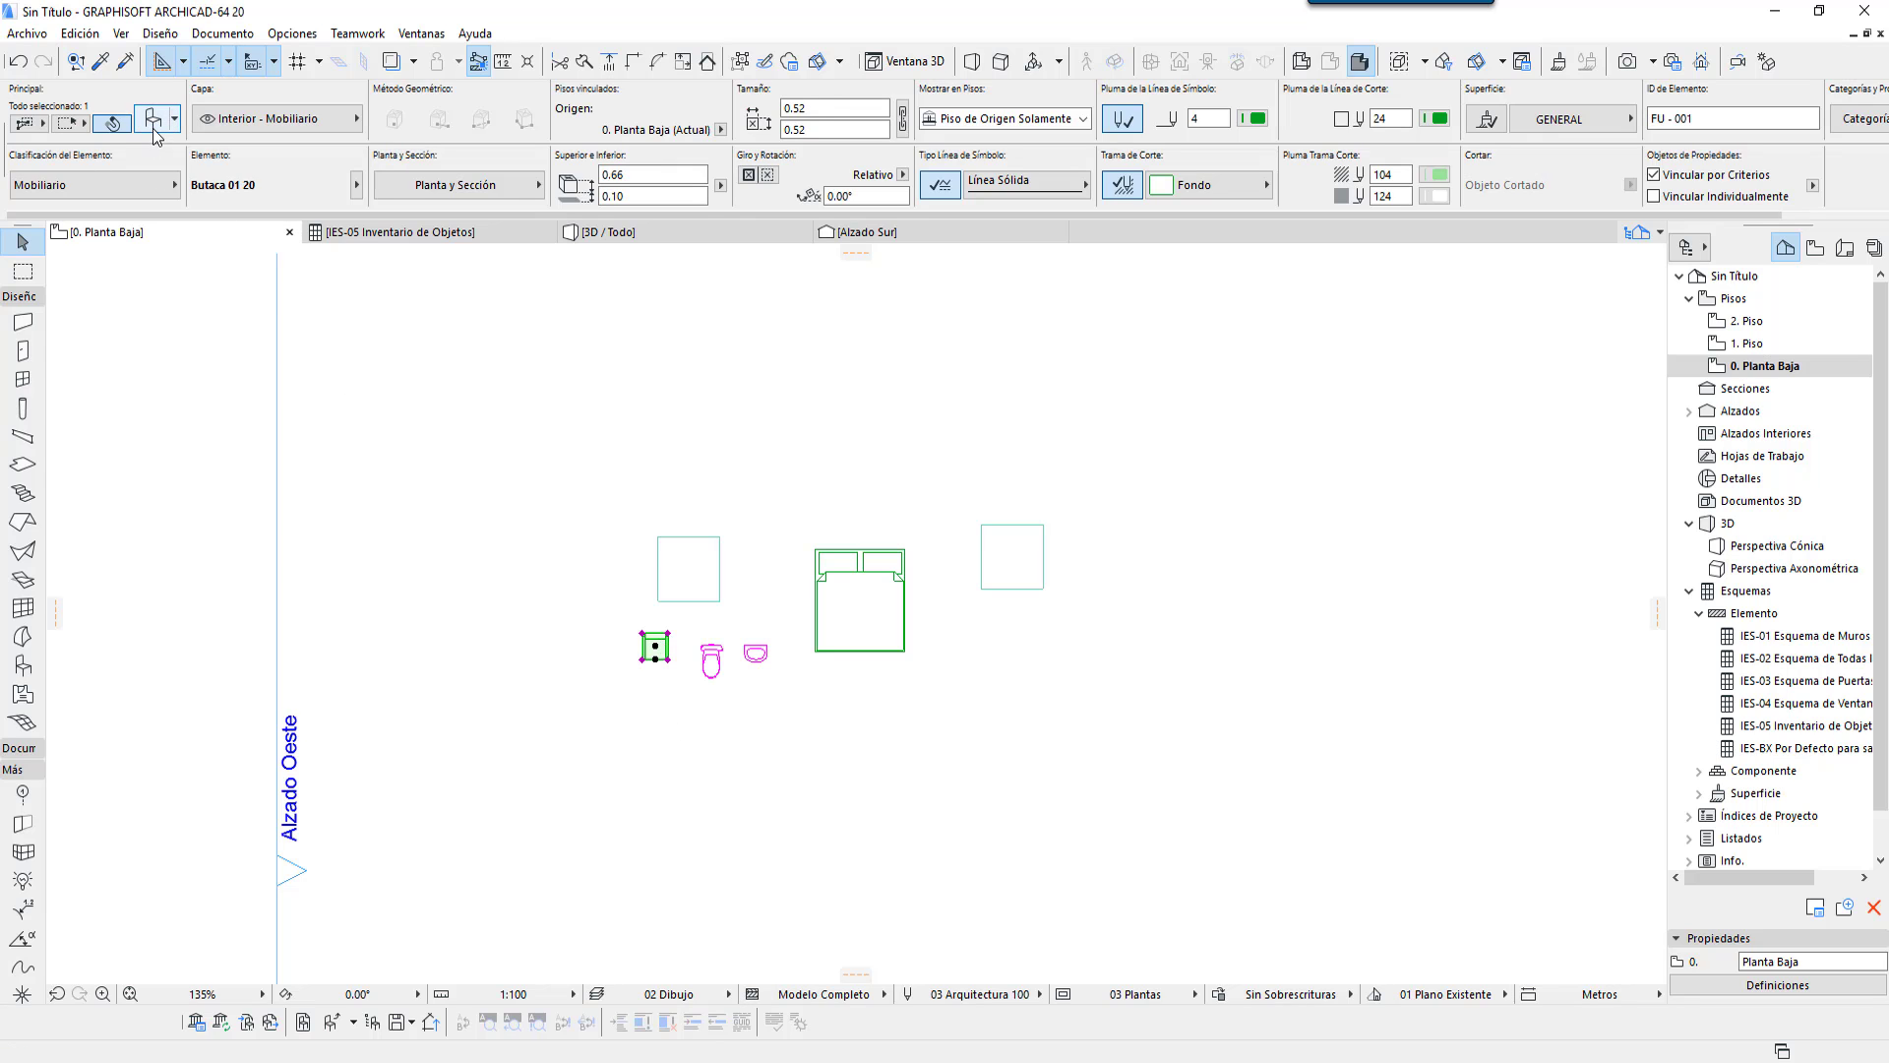
{"action": "left_click", "coordinate": [152, 128]}
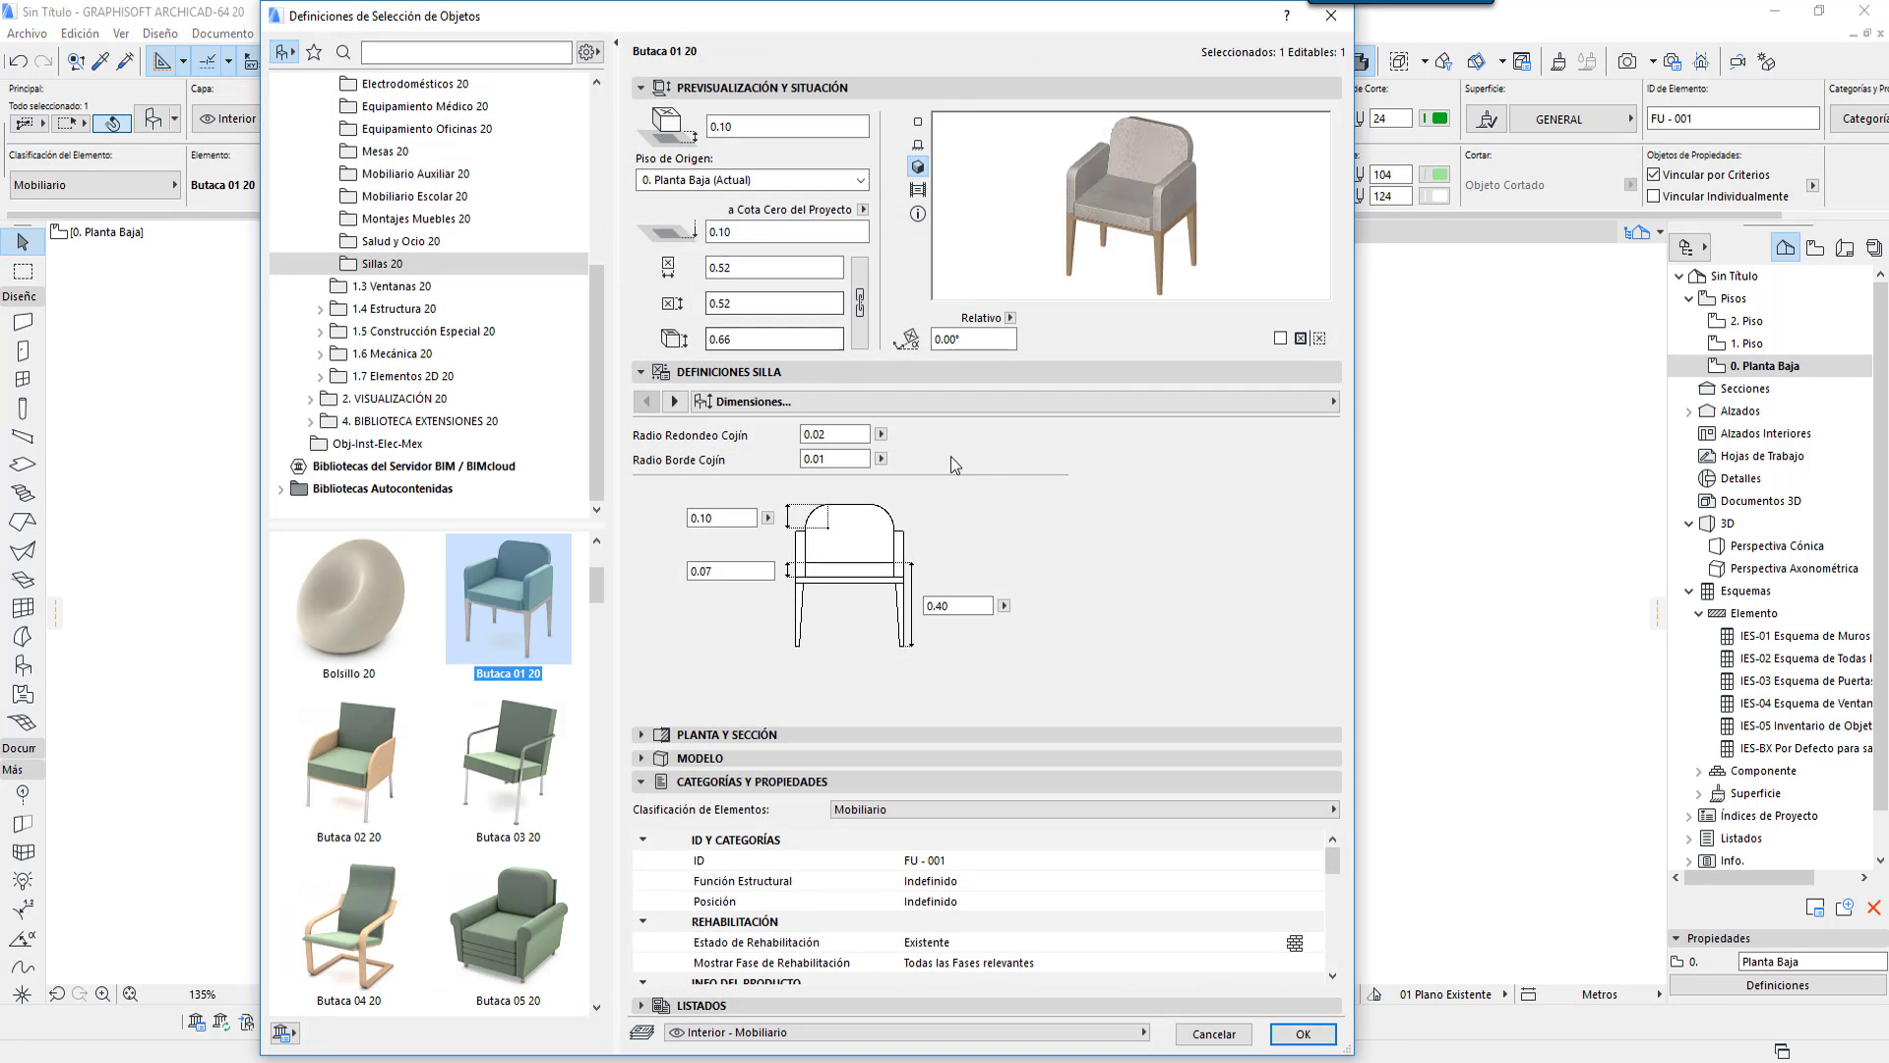
{"action": "left_click", "coordinate": [734, 406]}
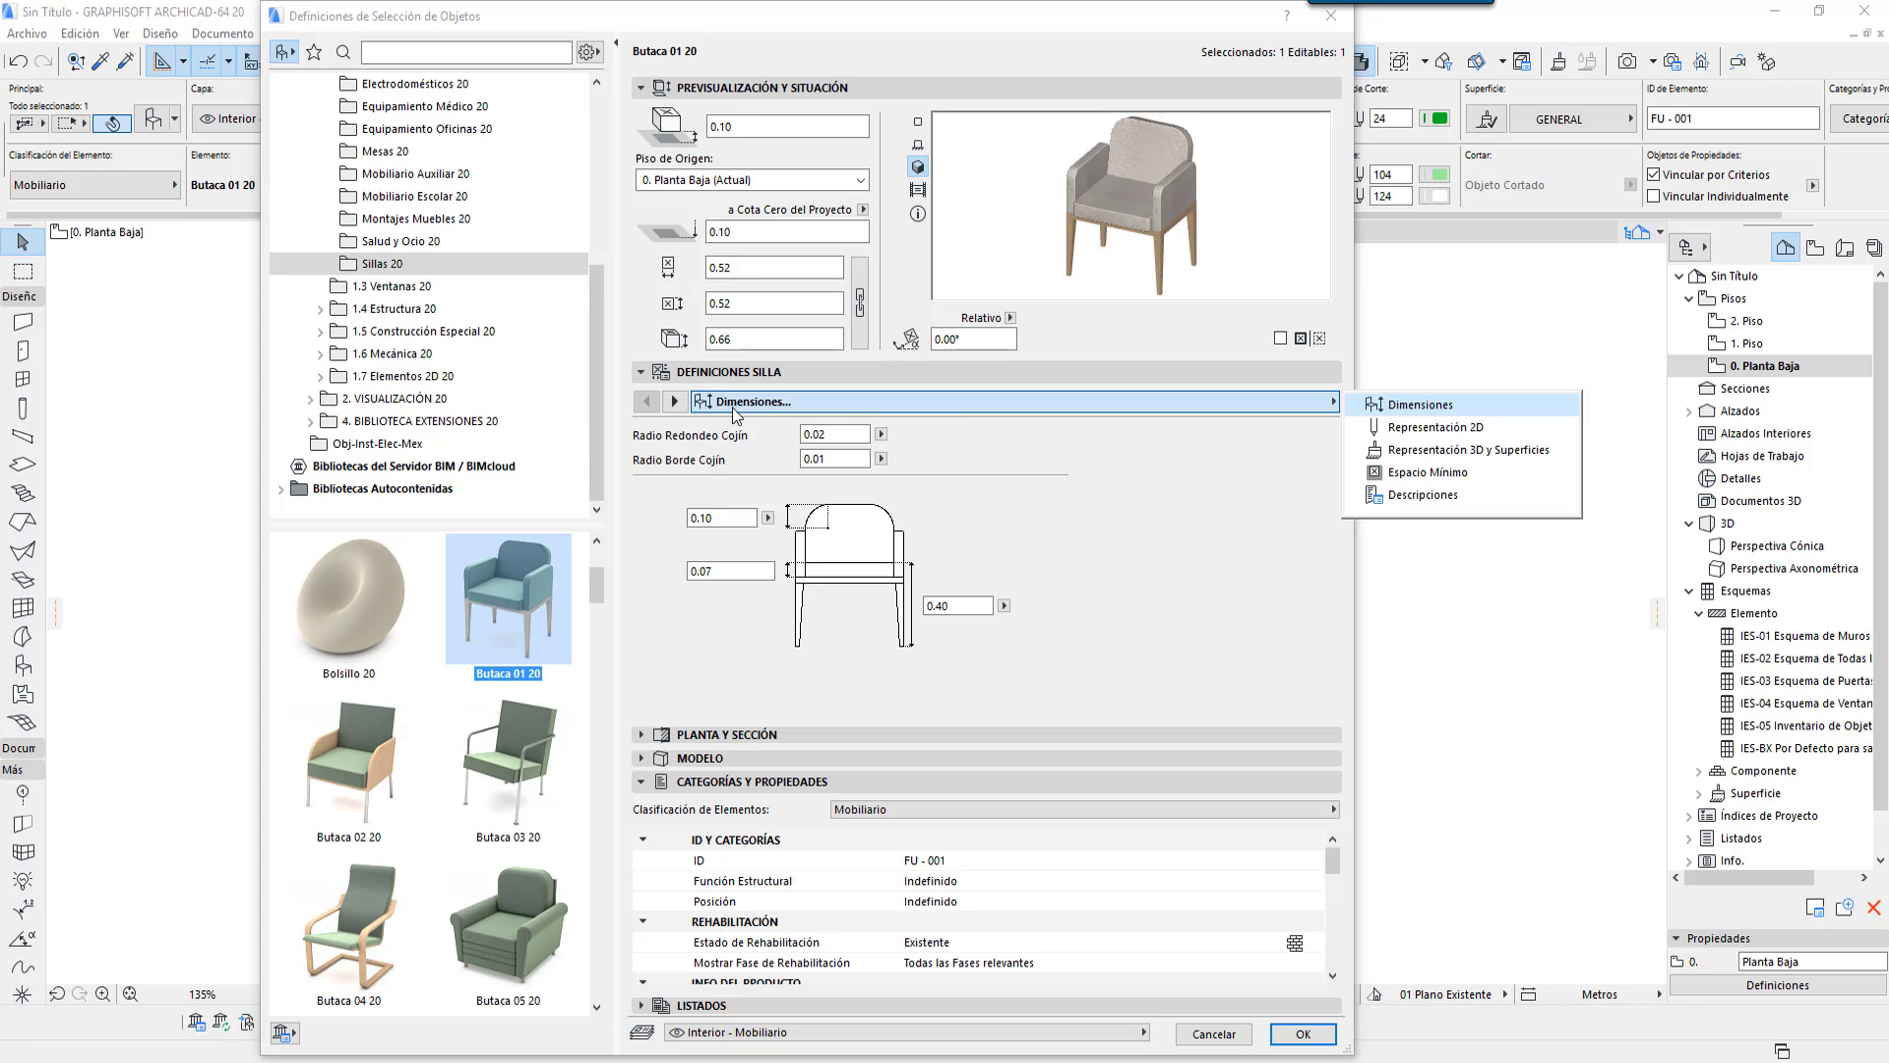
{"action": "left_click", "coordinate": [1413, 497]}
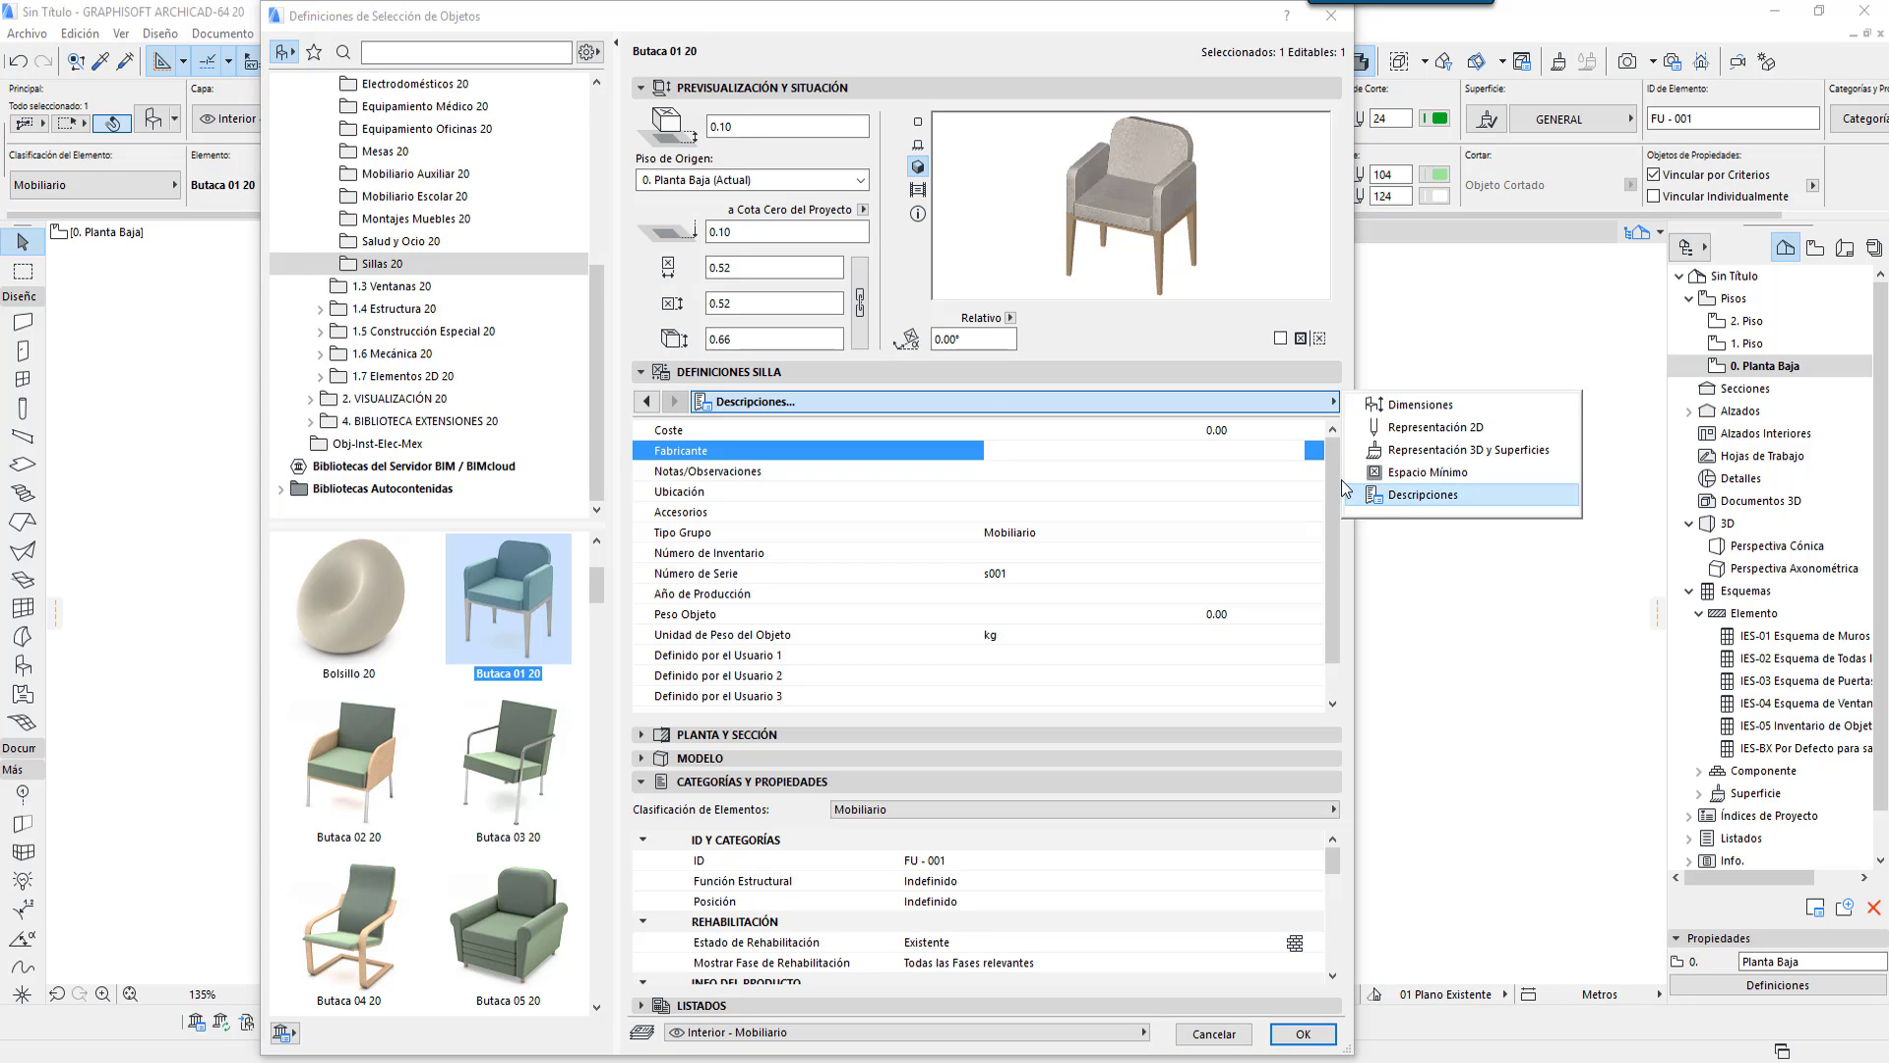
{"action": "left_click", "coordinate": [701, 577]}
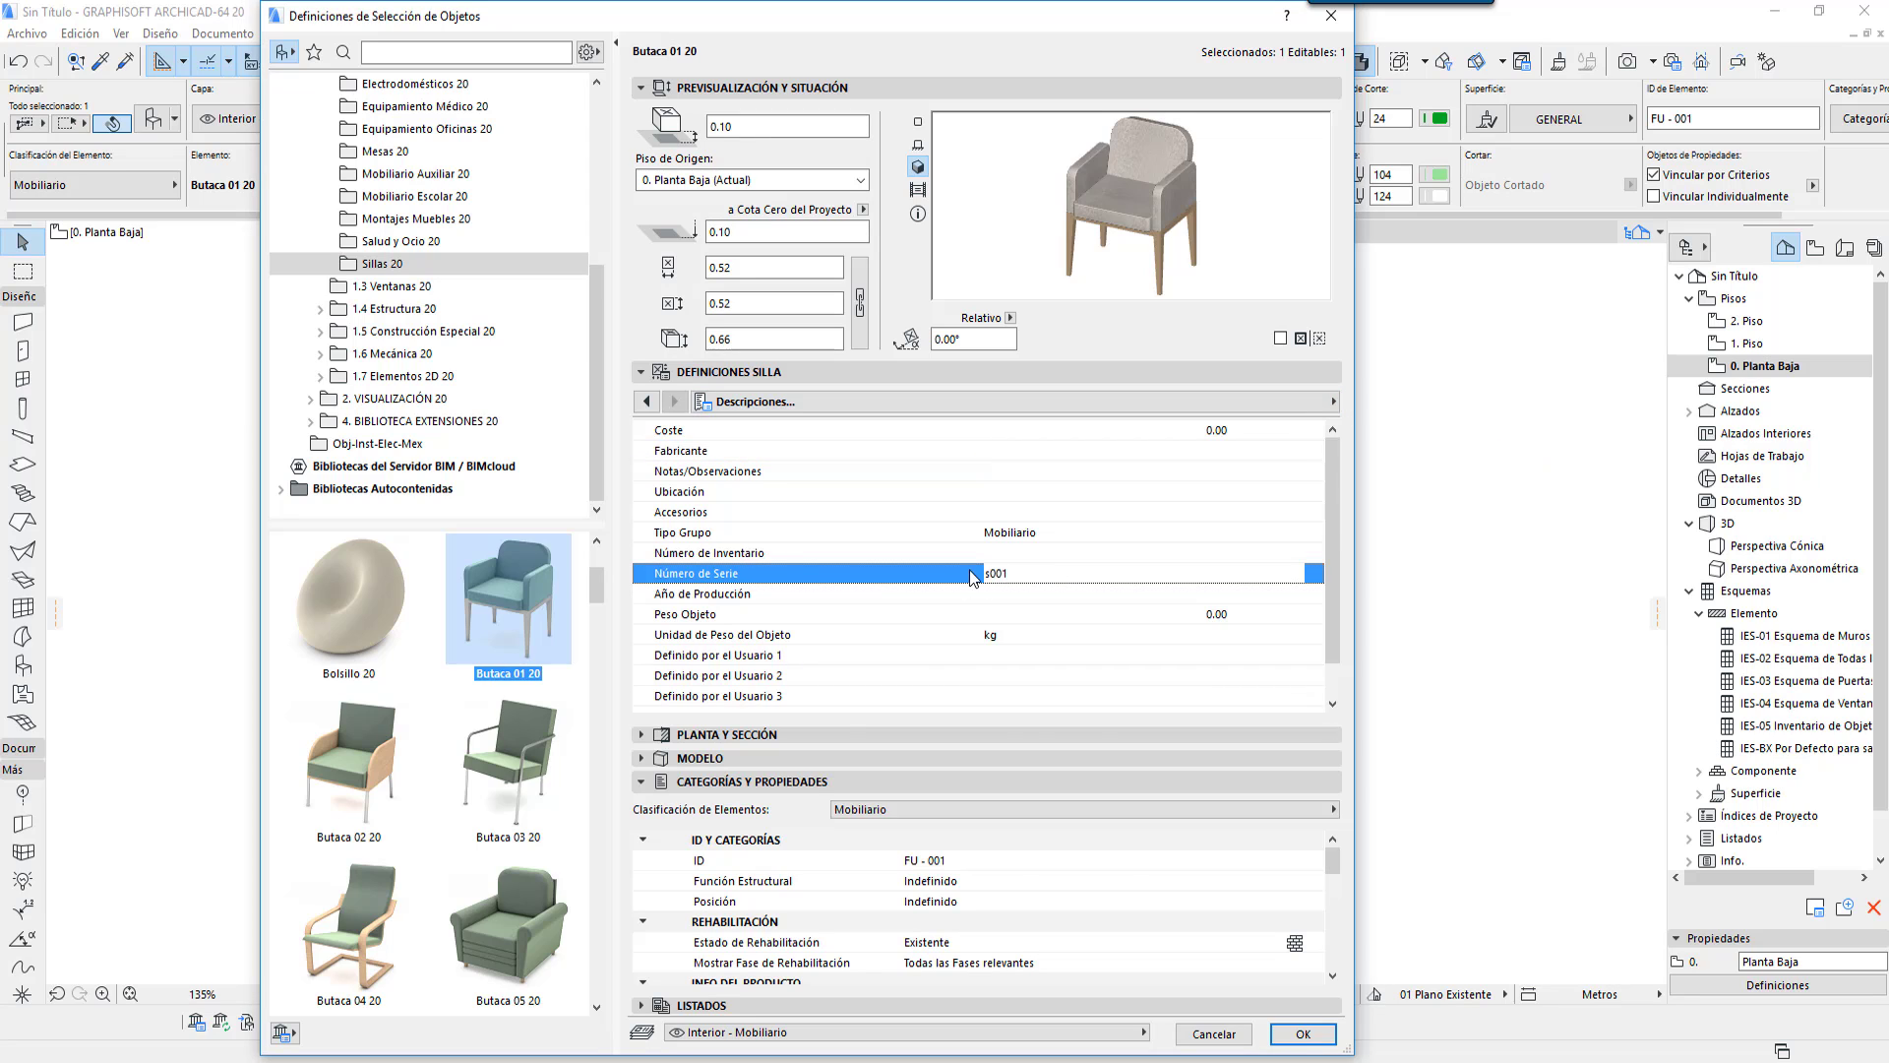
{"action": "mouse_move", "coordinate": [1340, 571]}
{"action": "left_mouse_down"}
{"action": "mouse_move", "coordinate": [1339, 620]}
{"action": "mouse_move", "coordinate": [1338, 585]}
{"action": "left_mouse_up"}
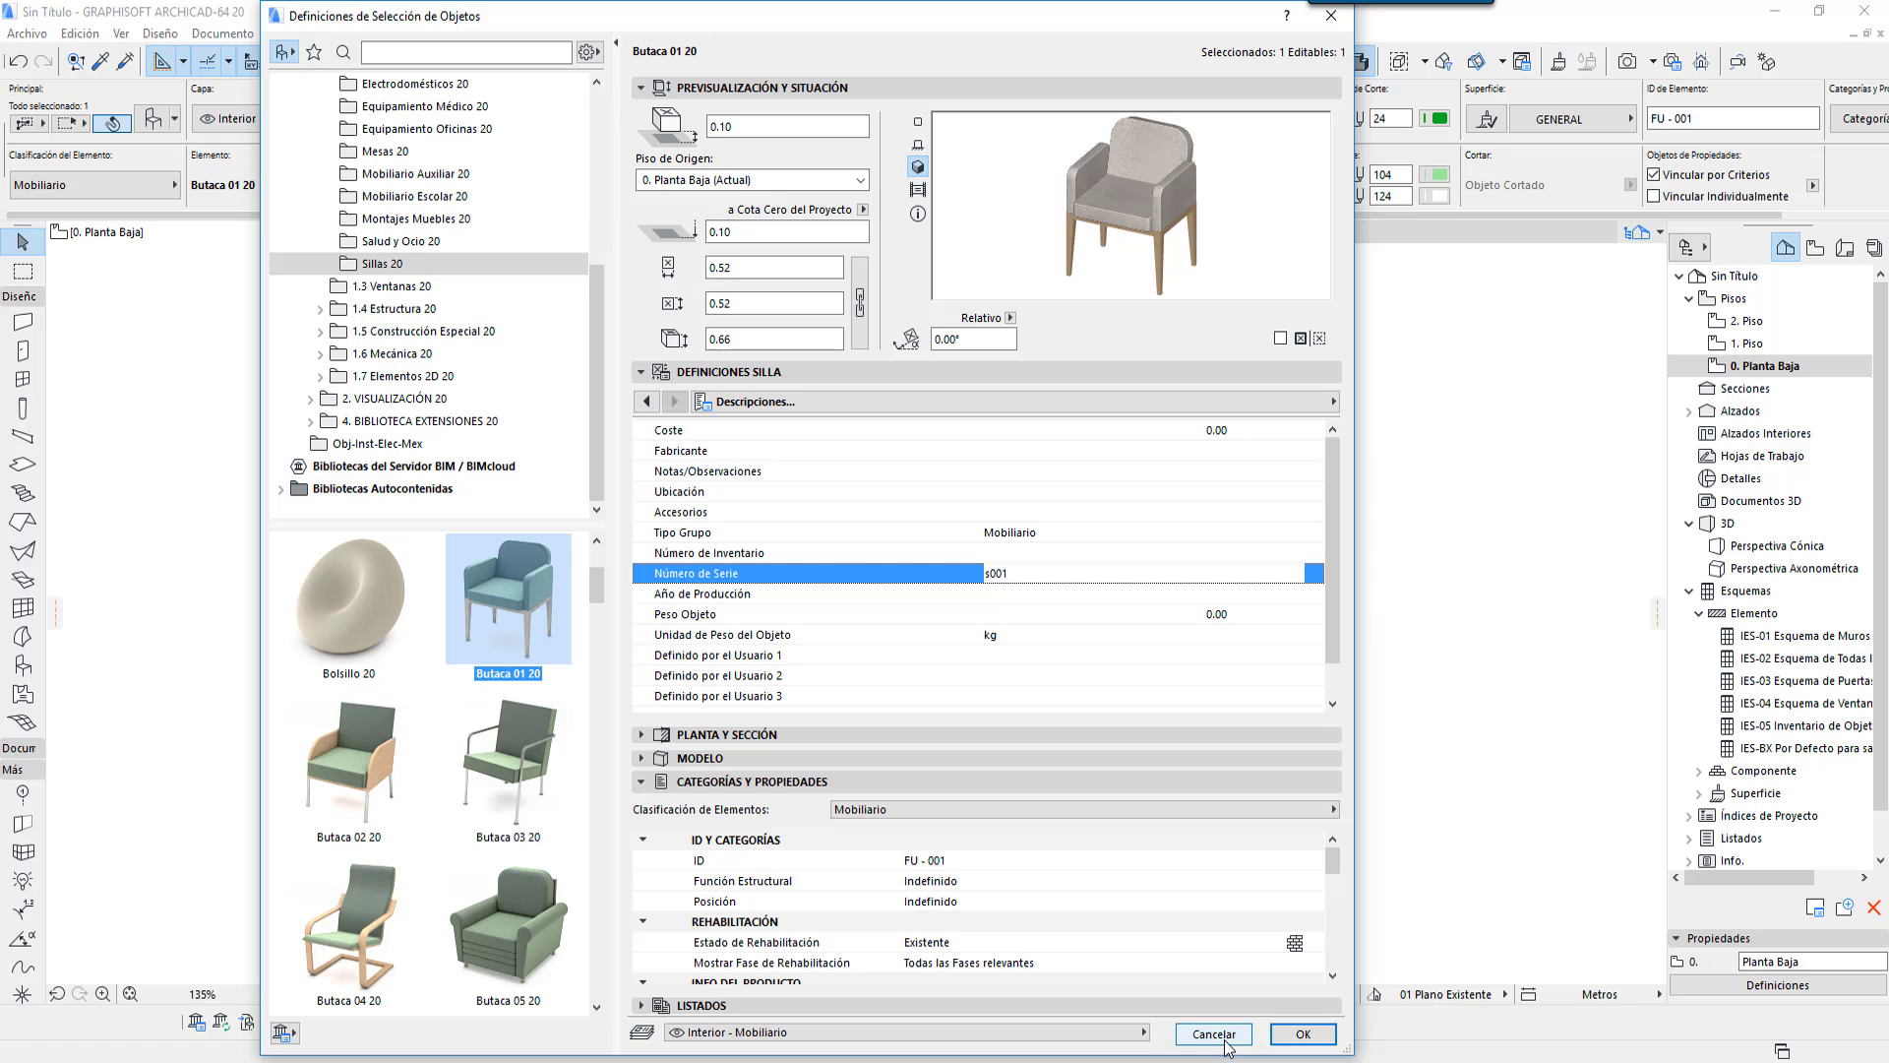
{"action": "left_click", "coordinate": [1216, 1034]}
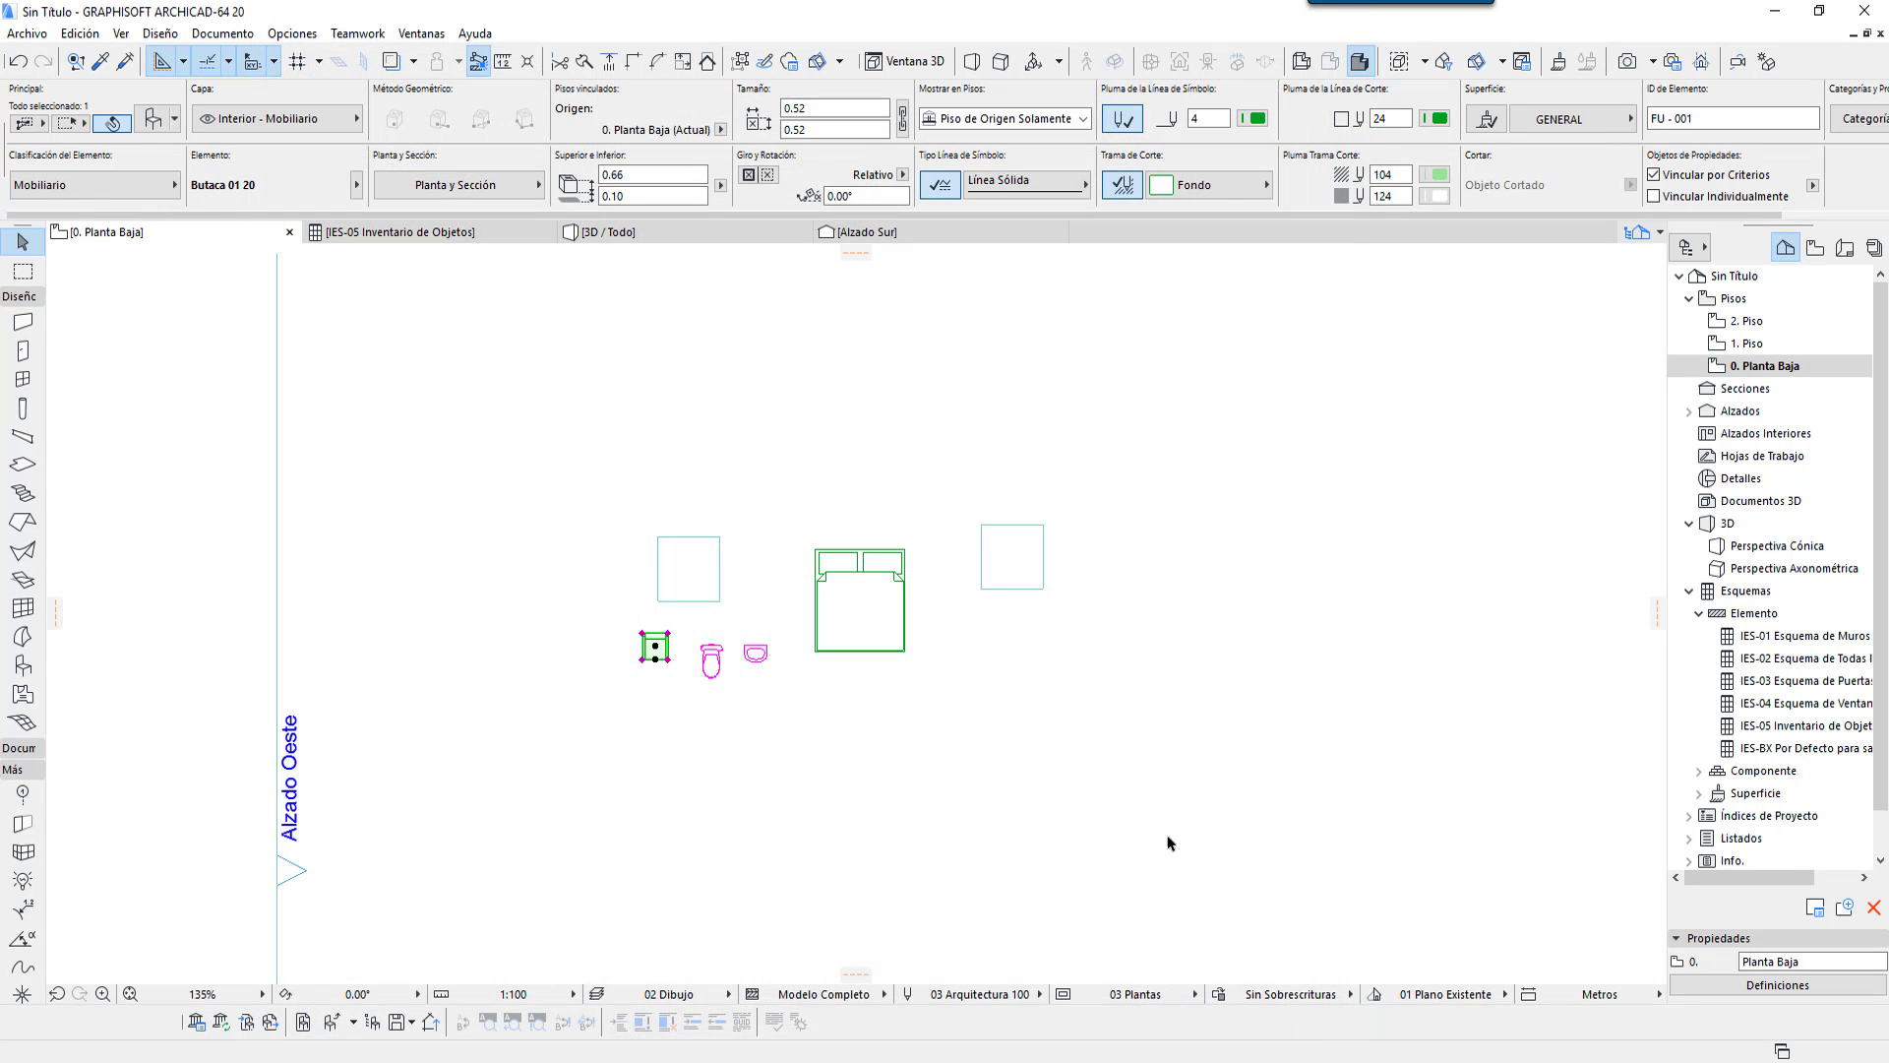
{"action": "left_click", "coordinate": [725, 733]}
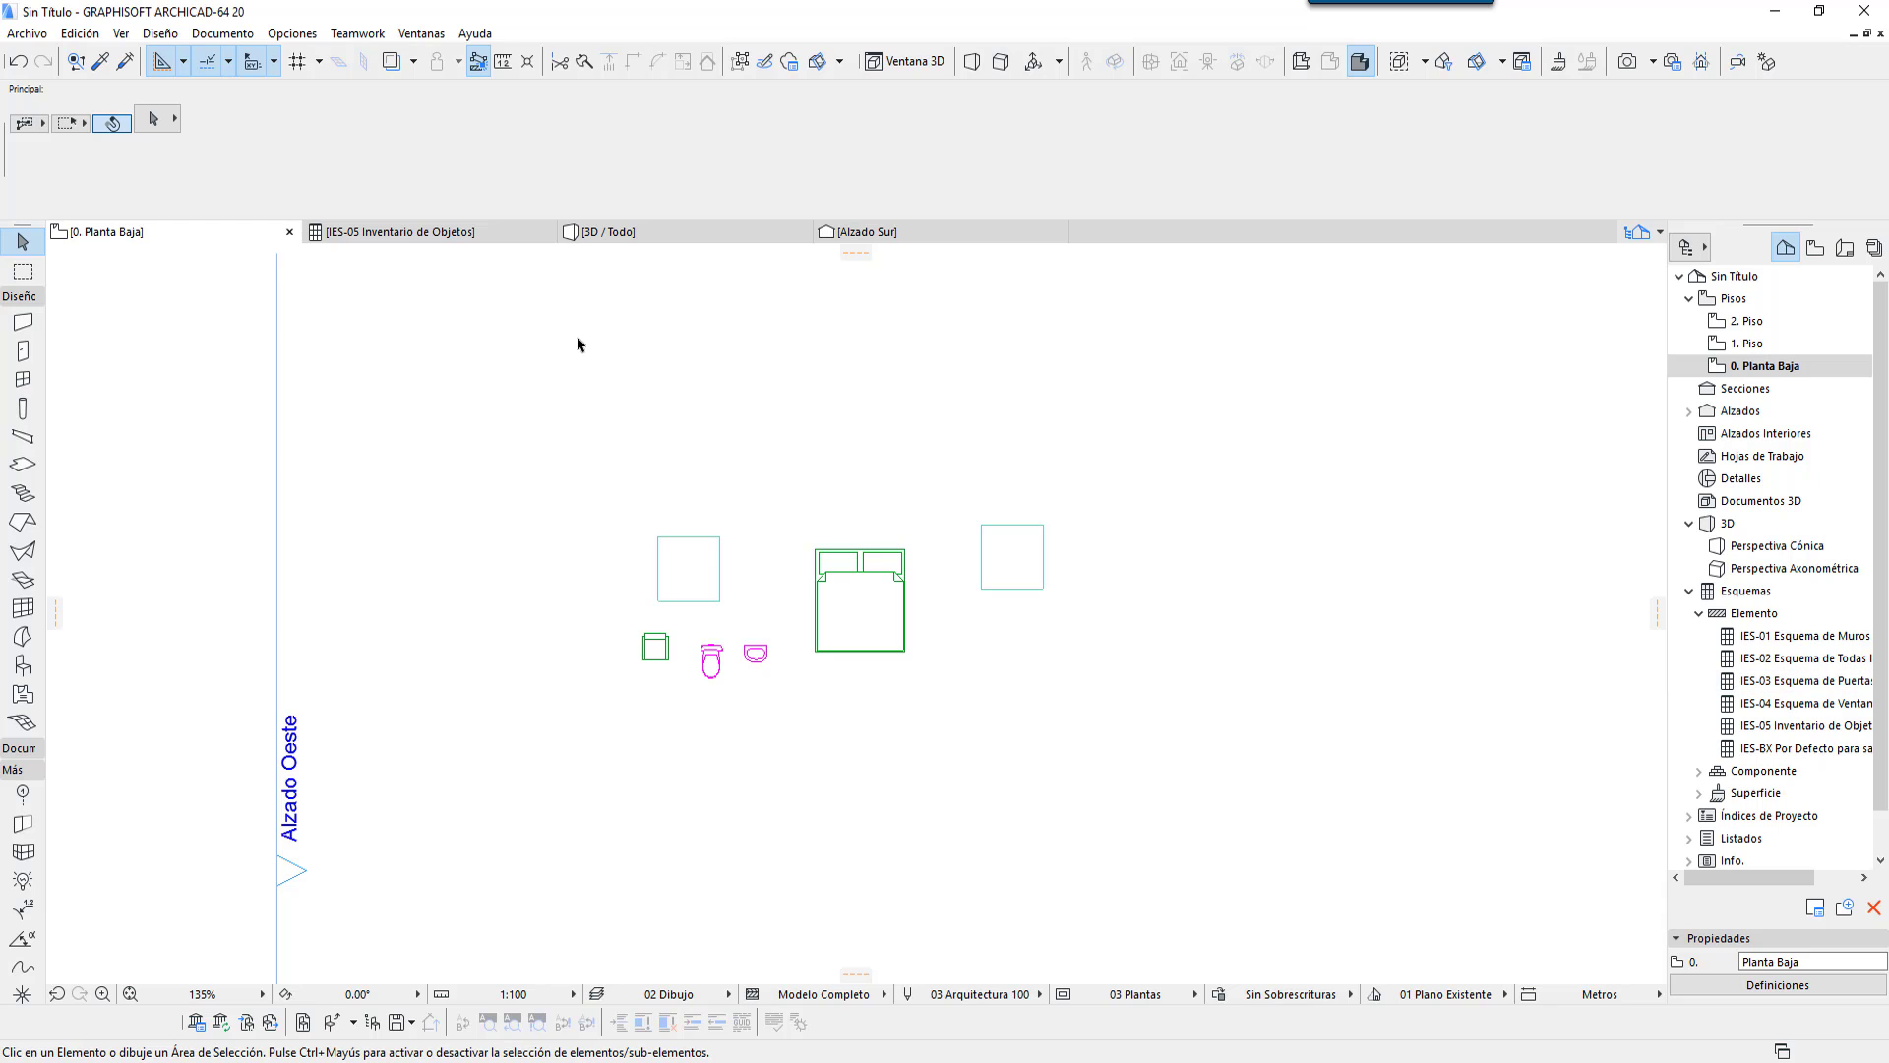
Step: Open the IFC property selection for new fields of the IES-05 scheme and enlarge its dialog
{"action": "left_click", "coordinate": [447, 234]}
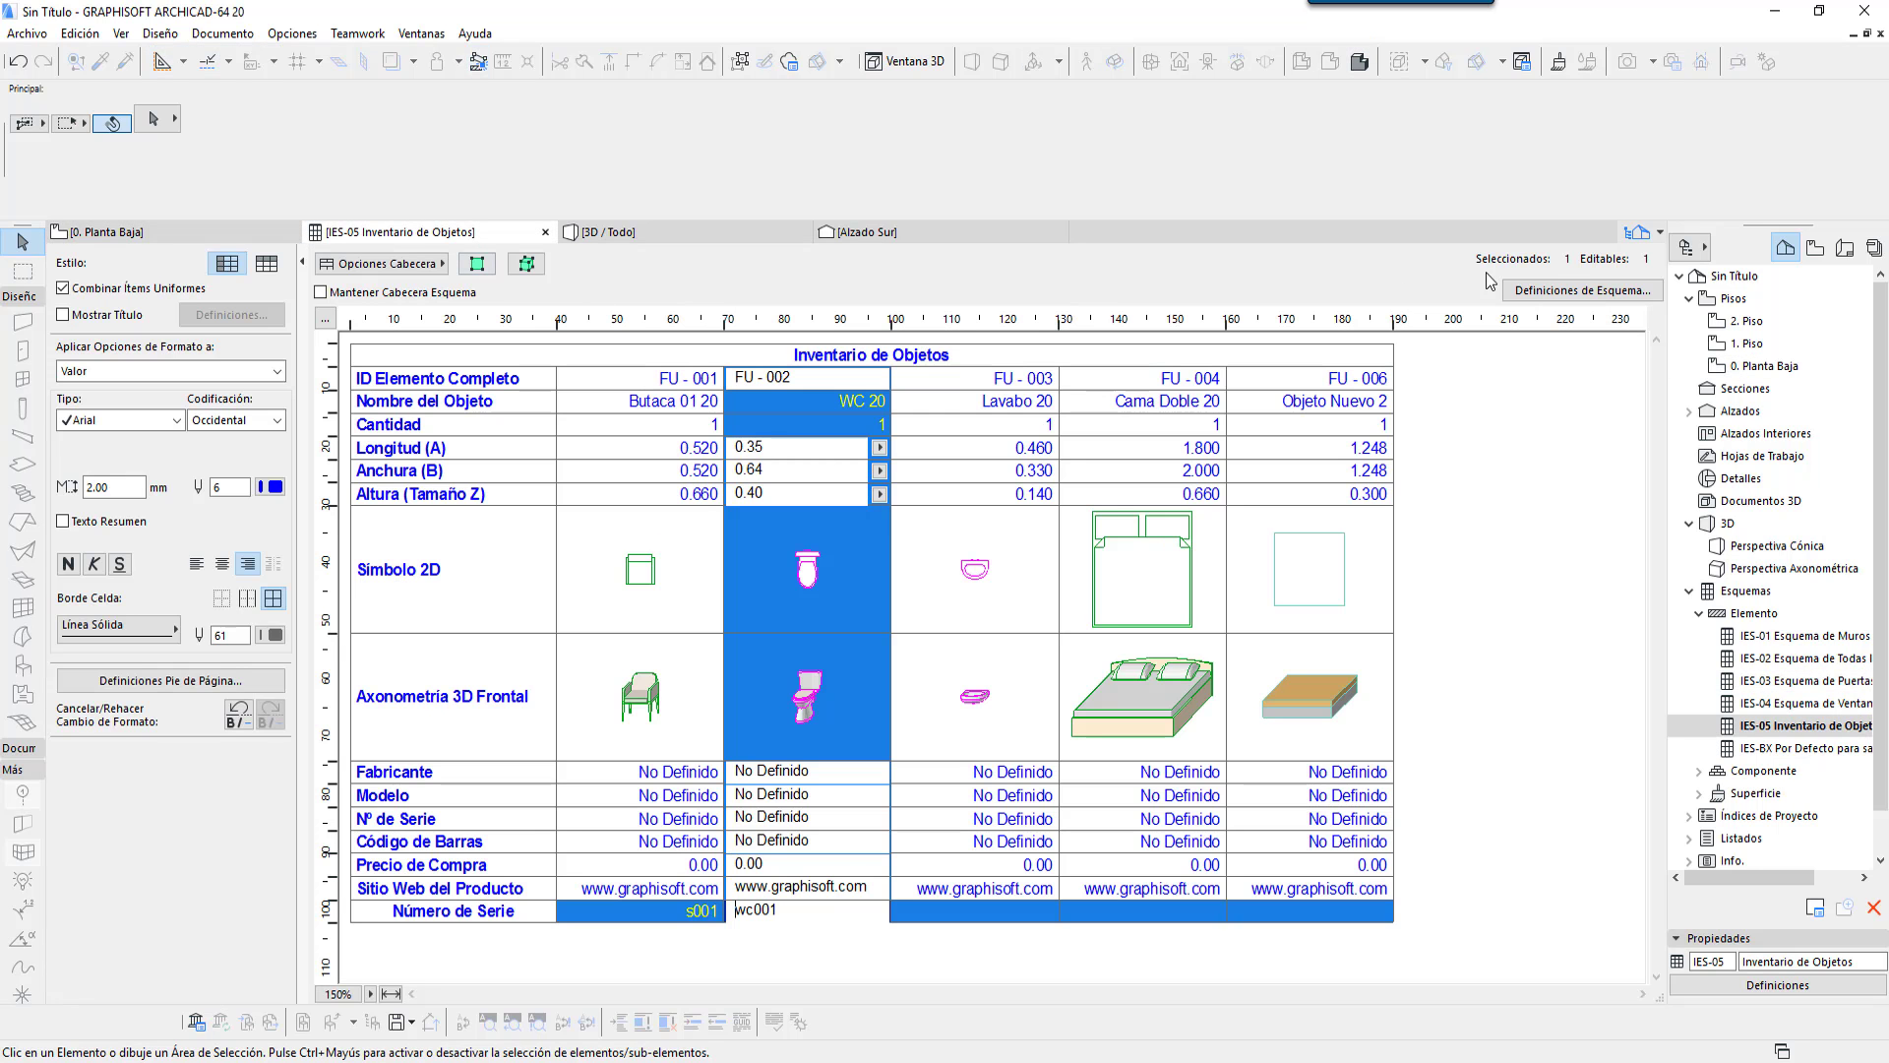
{"action": "left_click", "coordinate": [1559, 291]}
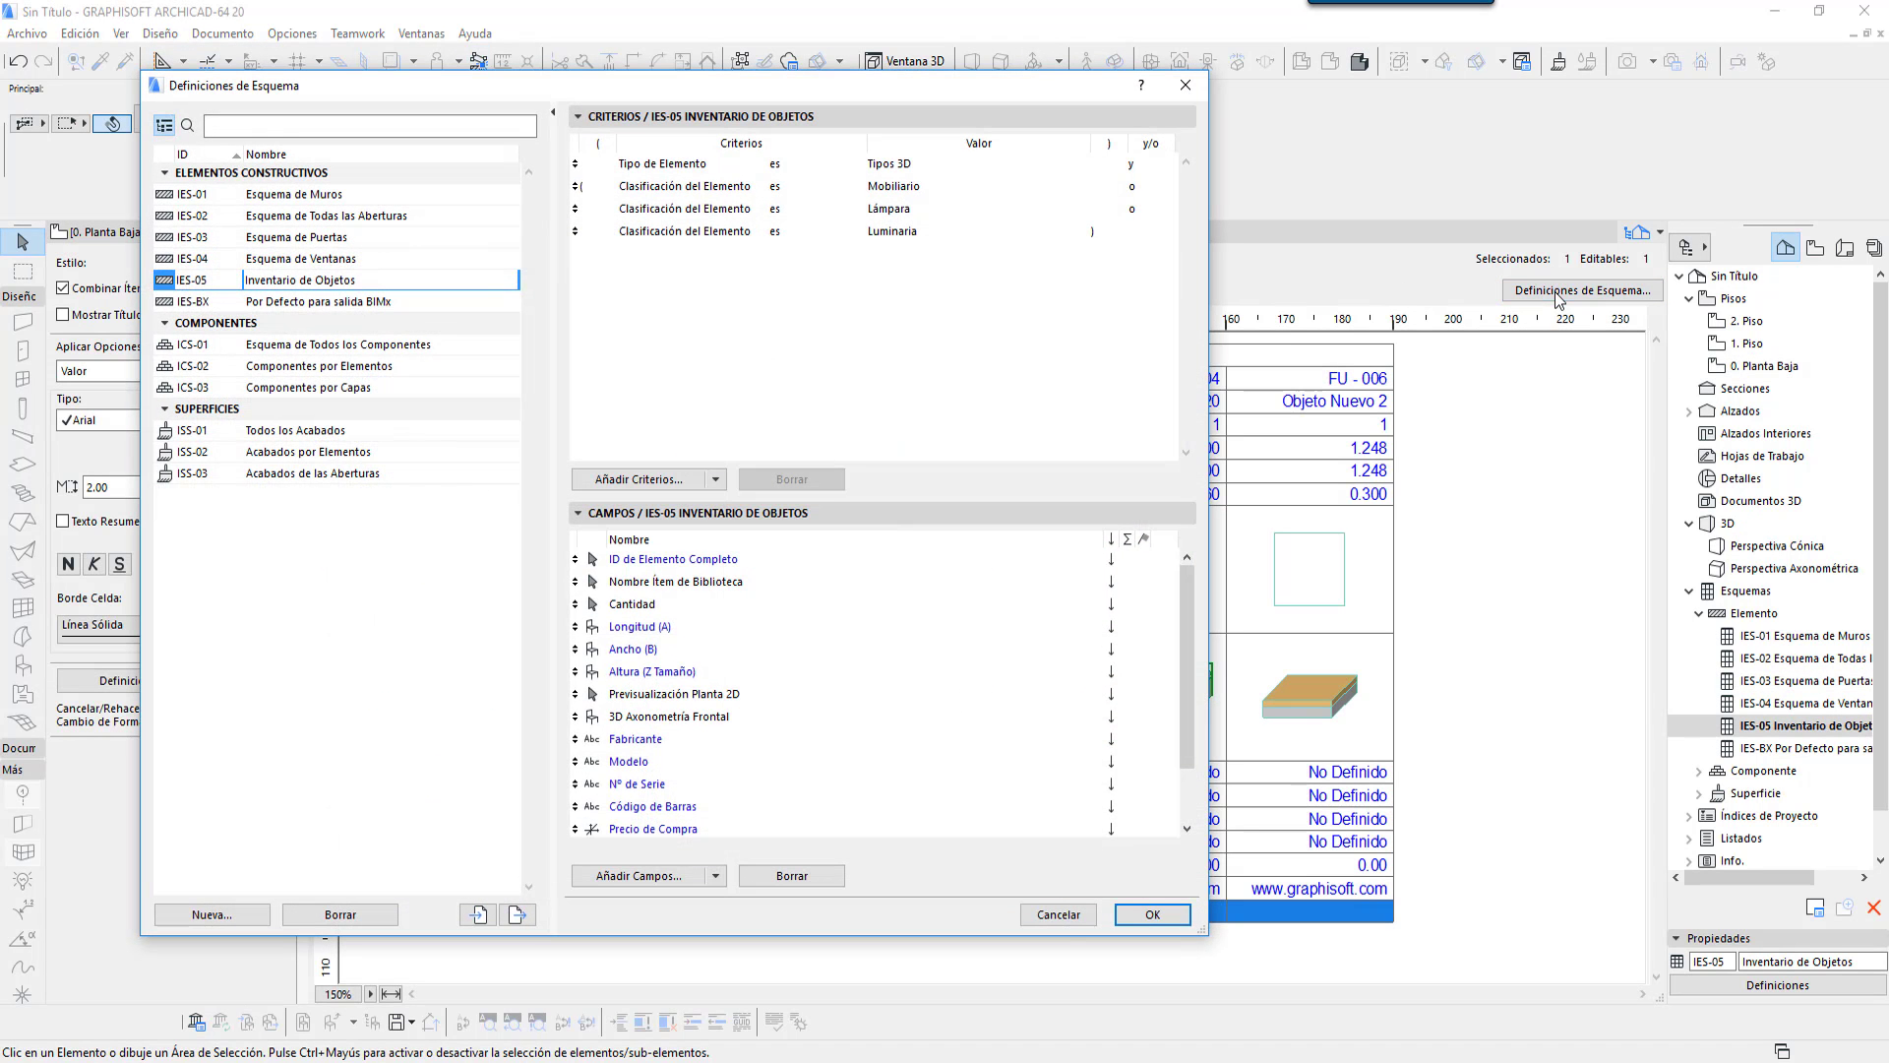
{"action": "left_click", "coordinate": [717, 876]}
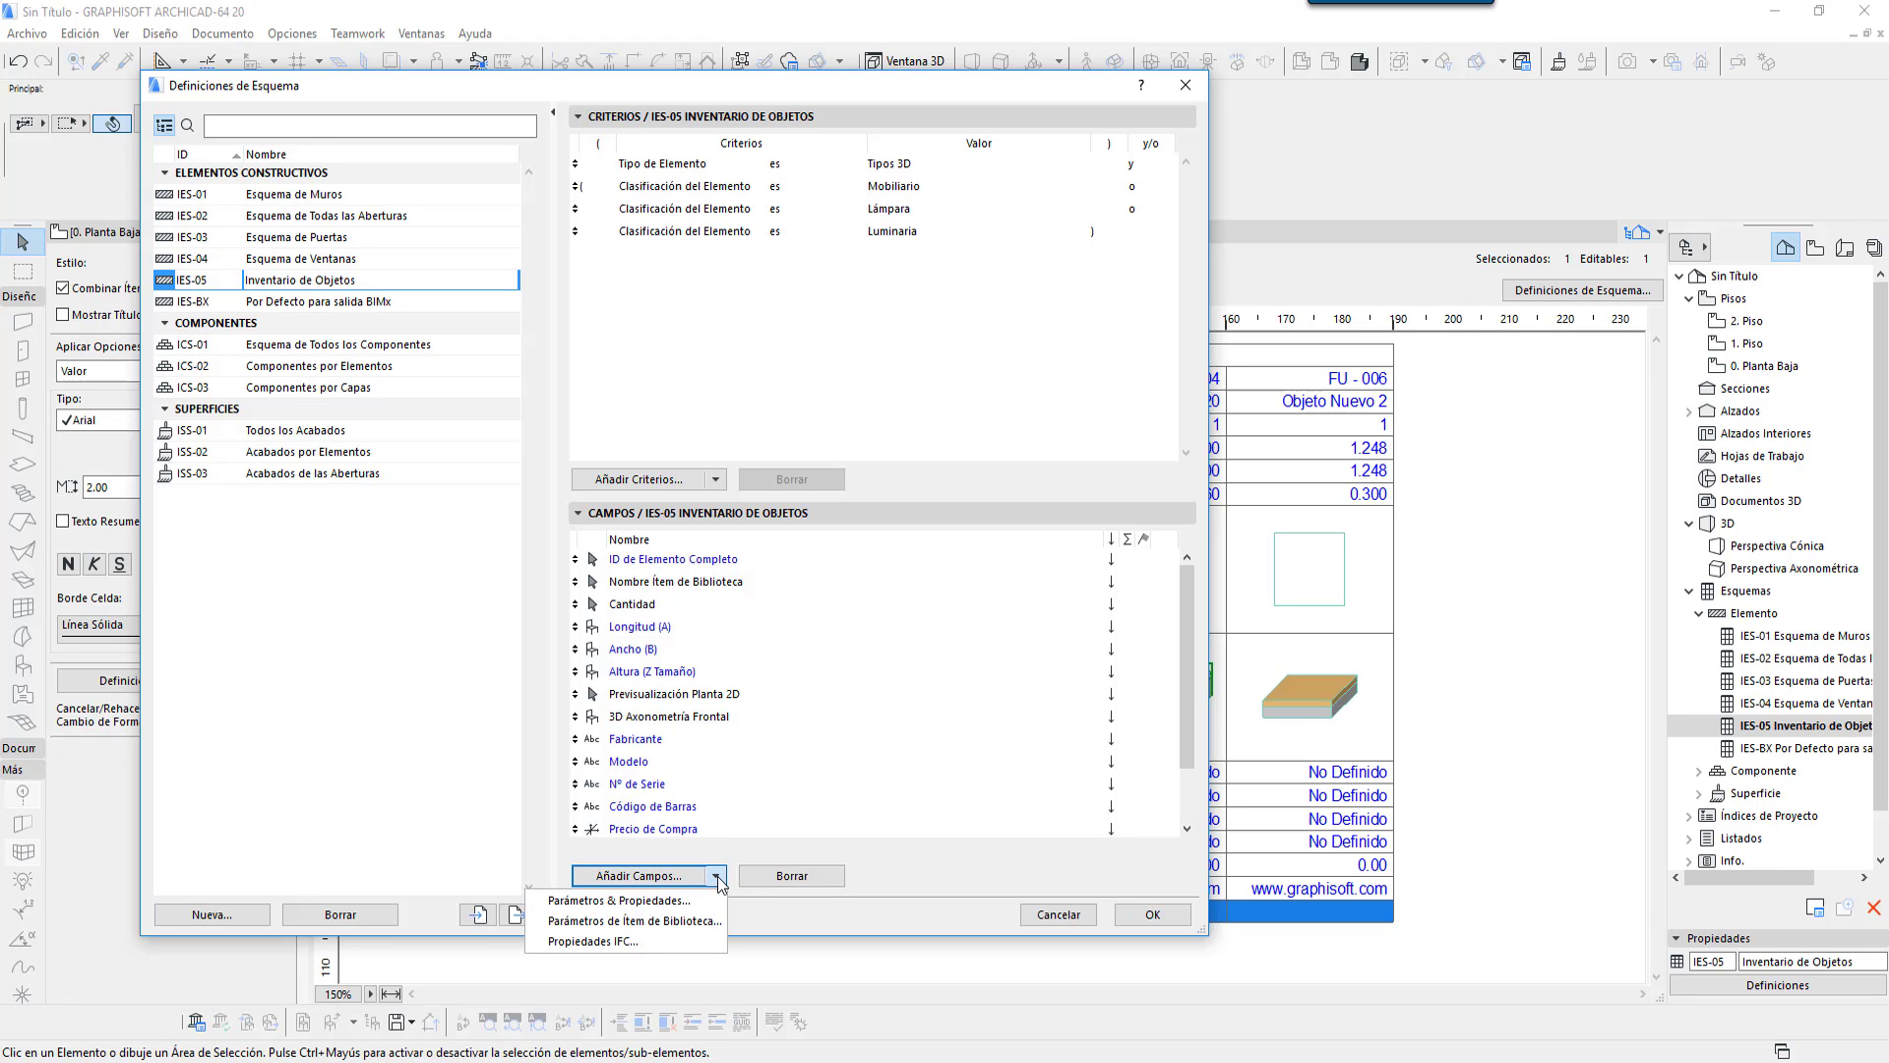
{"action": "left_click", "coordinate": [622, 943]}
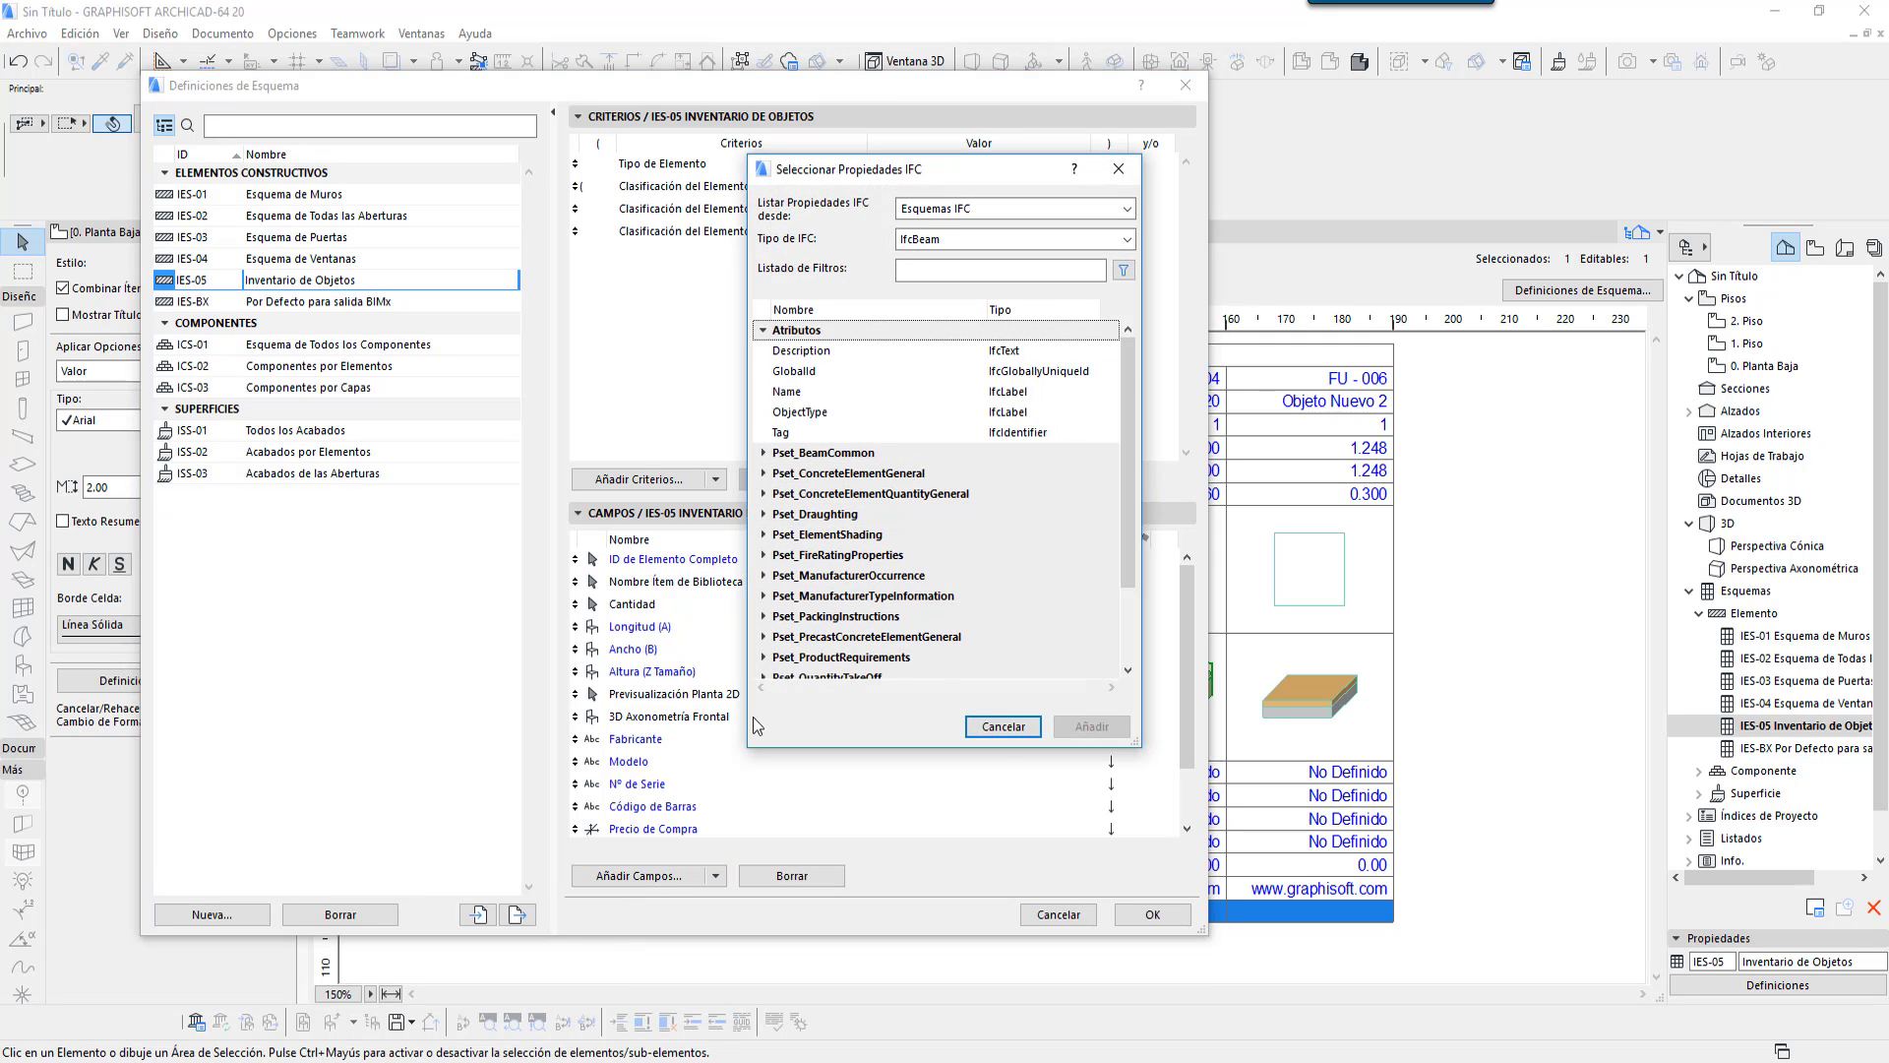
{"action": "left_click_drag", "start_coordinate": [1137, 745], "coordinate": [1324, 940]}
Step: Compare the IFC properties listed from Proyecto with those listed from Esquemas IFC
{"action": "left_click", "coordinate": [1281, 208]}
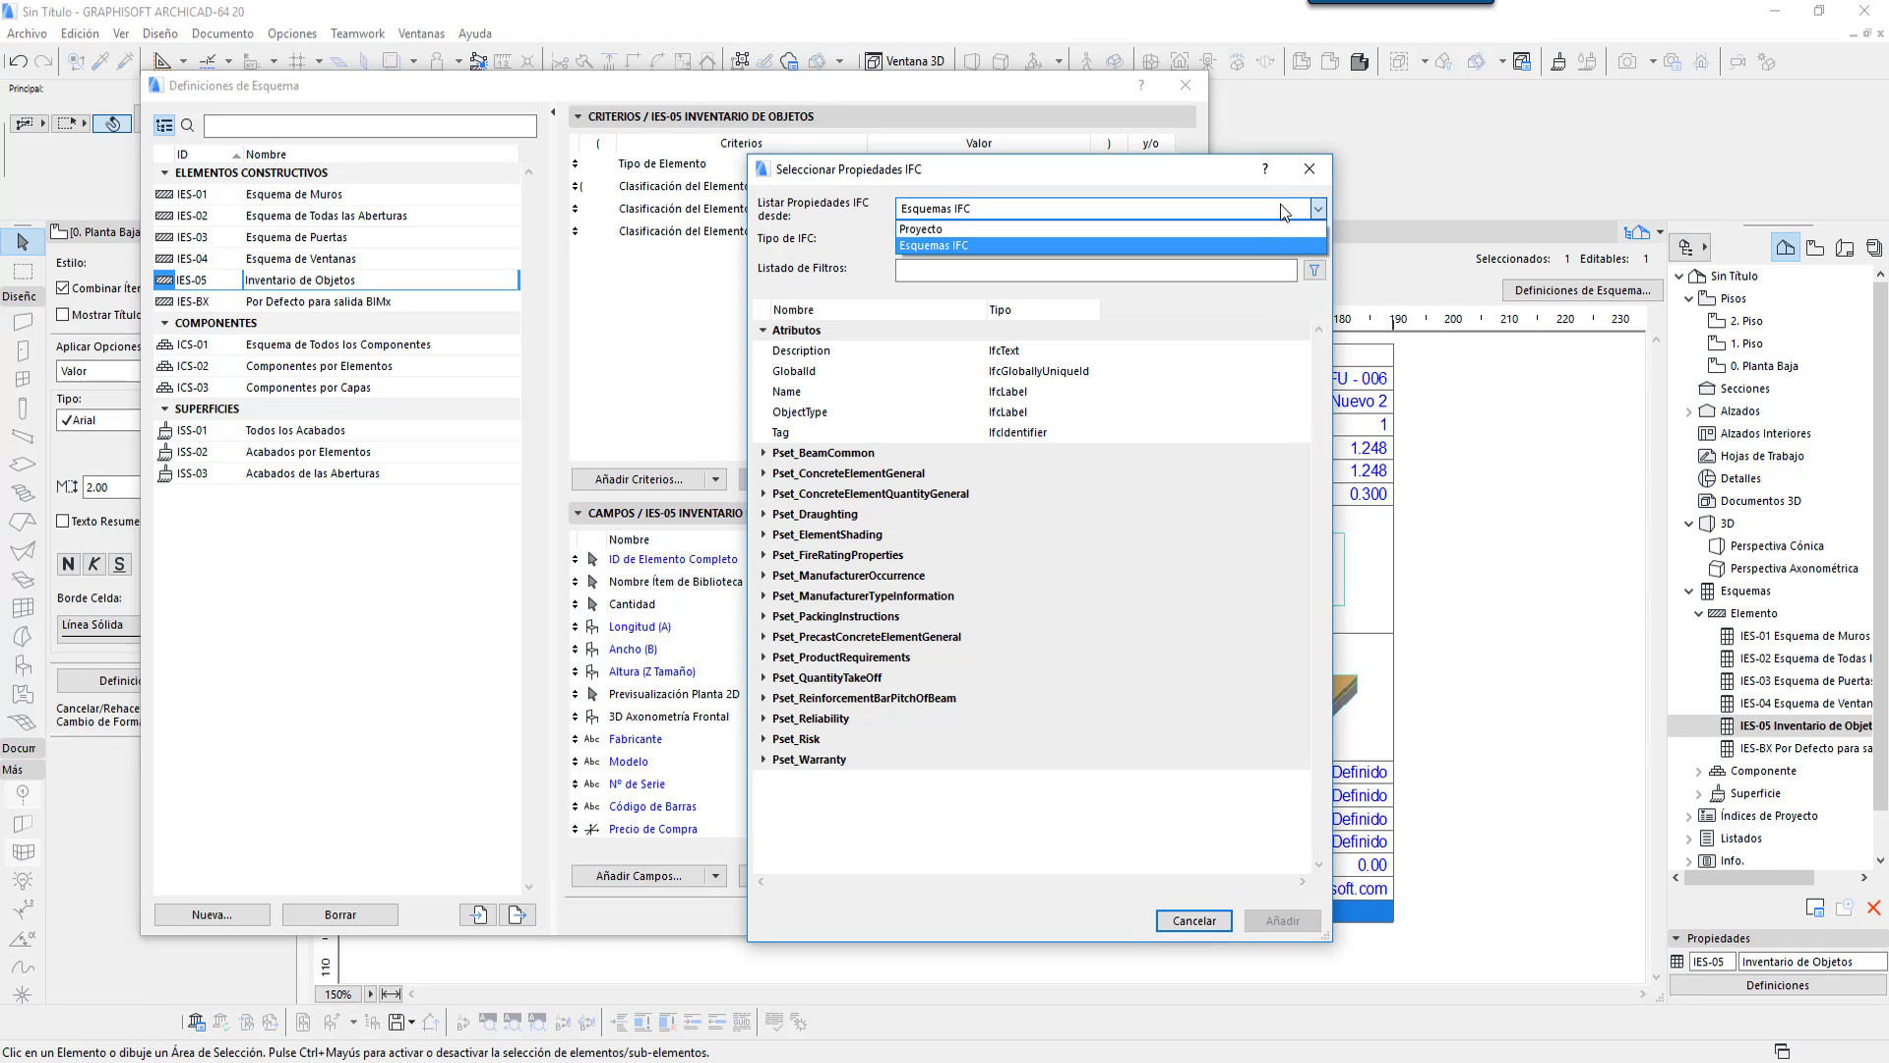
{"action": "left_click", "coordinate": [1249, 229]}
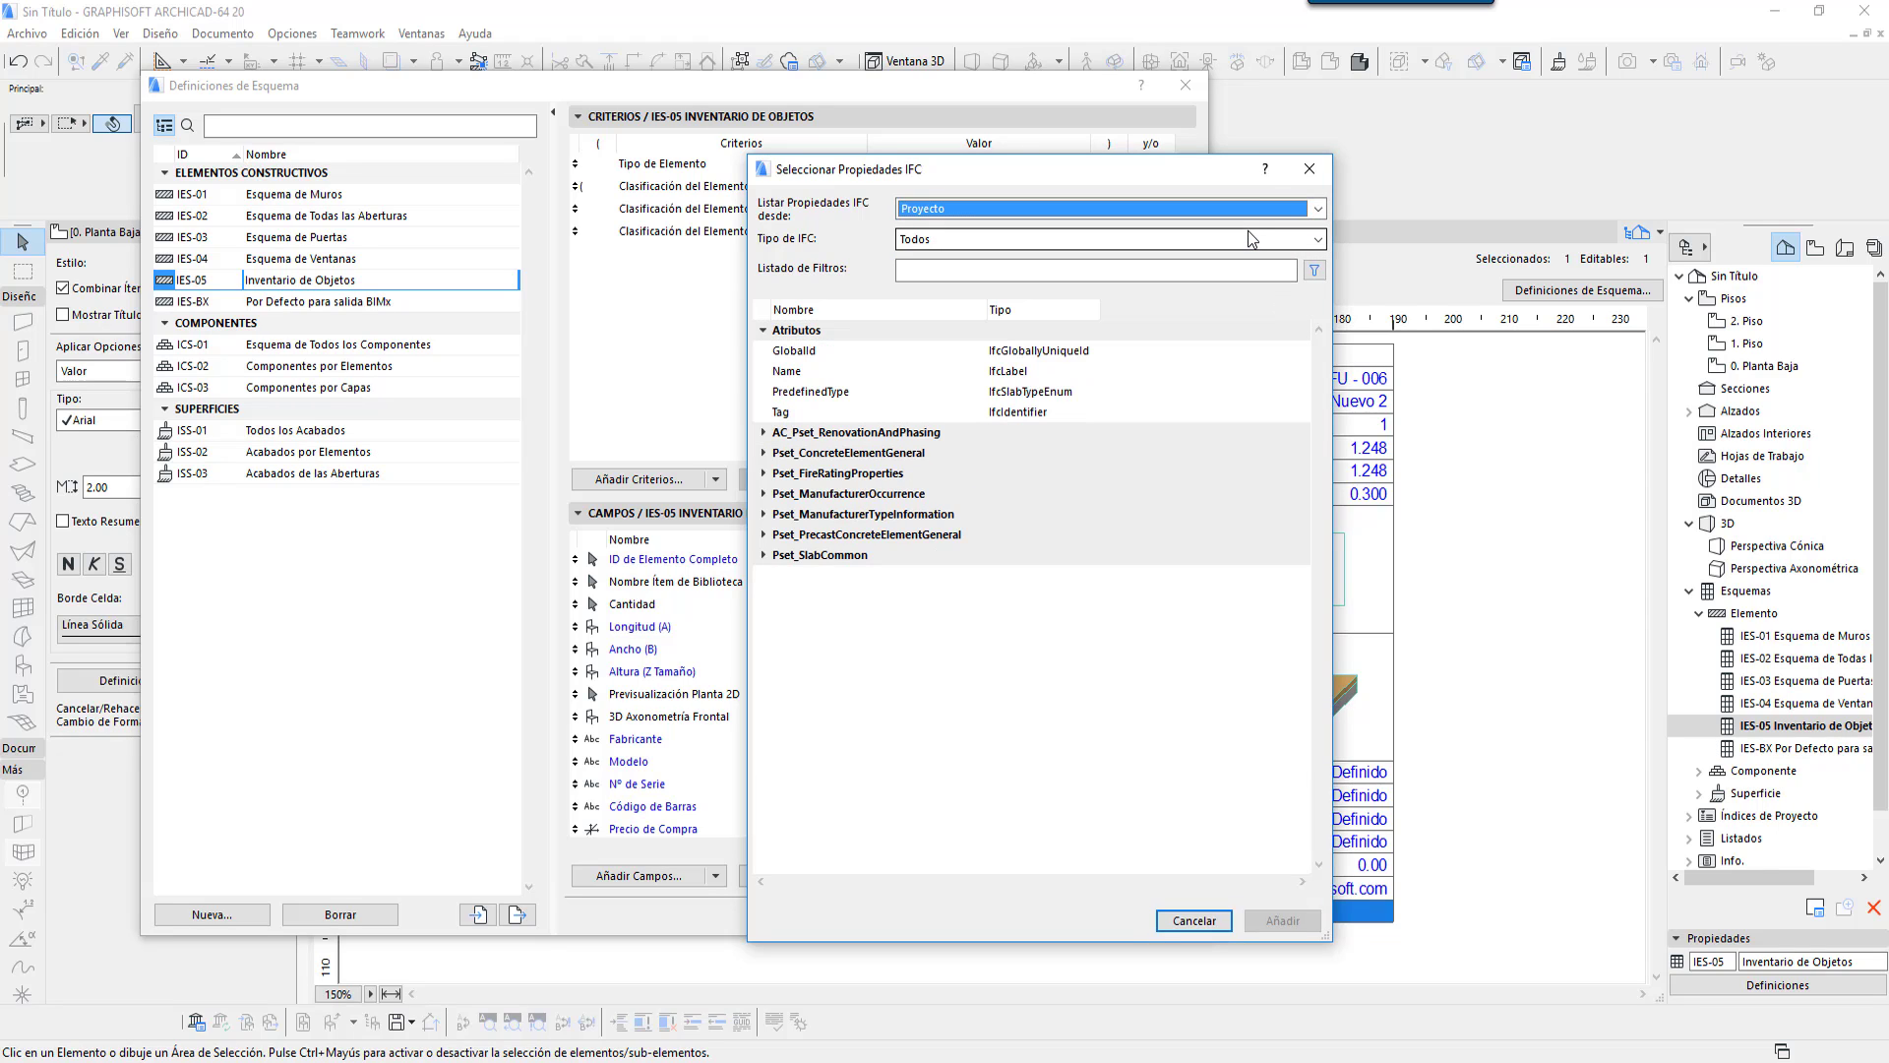
{"action": "left_click", "coordinate": [1240, 203]}
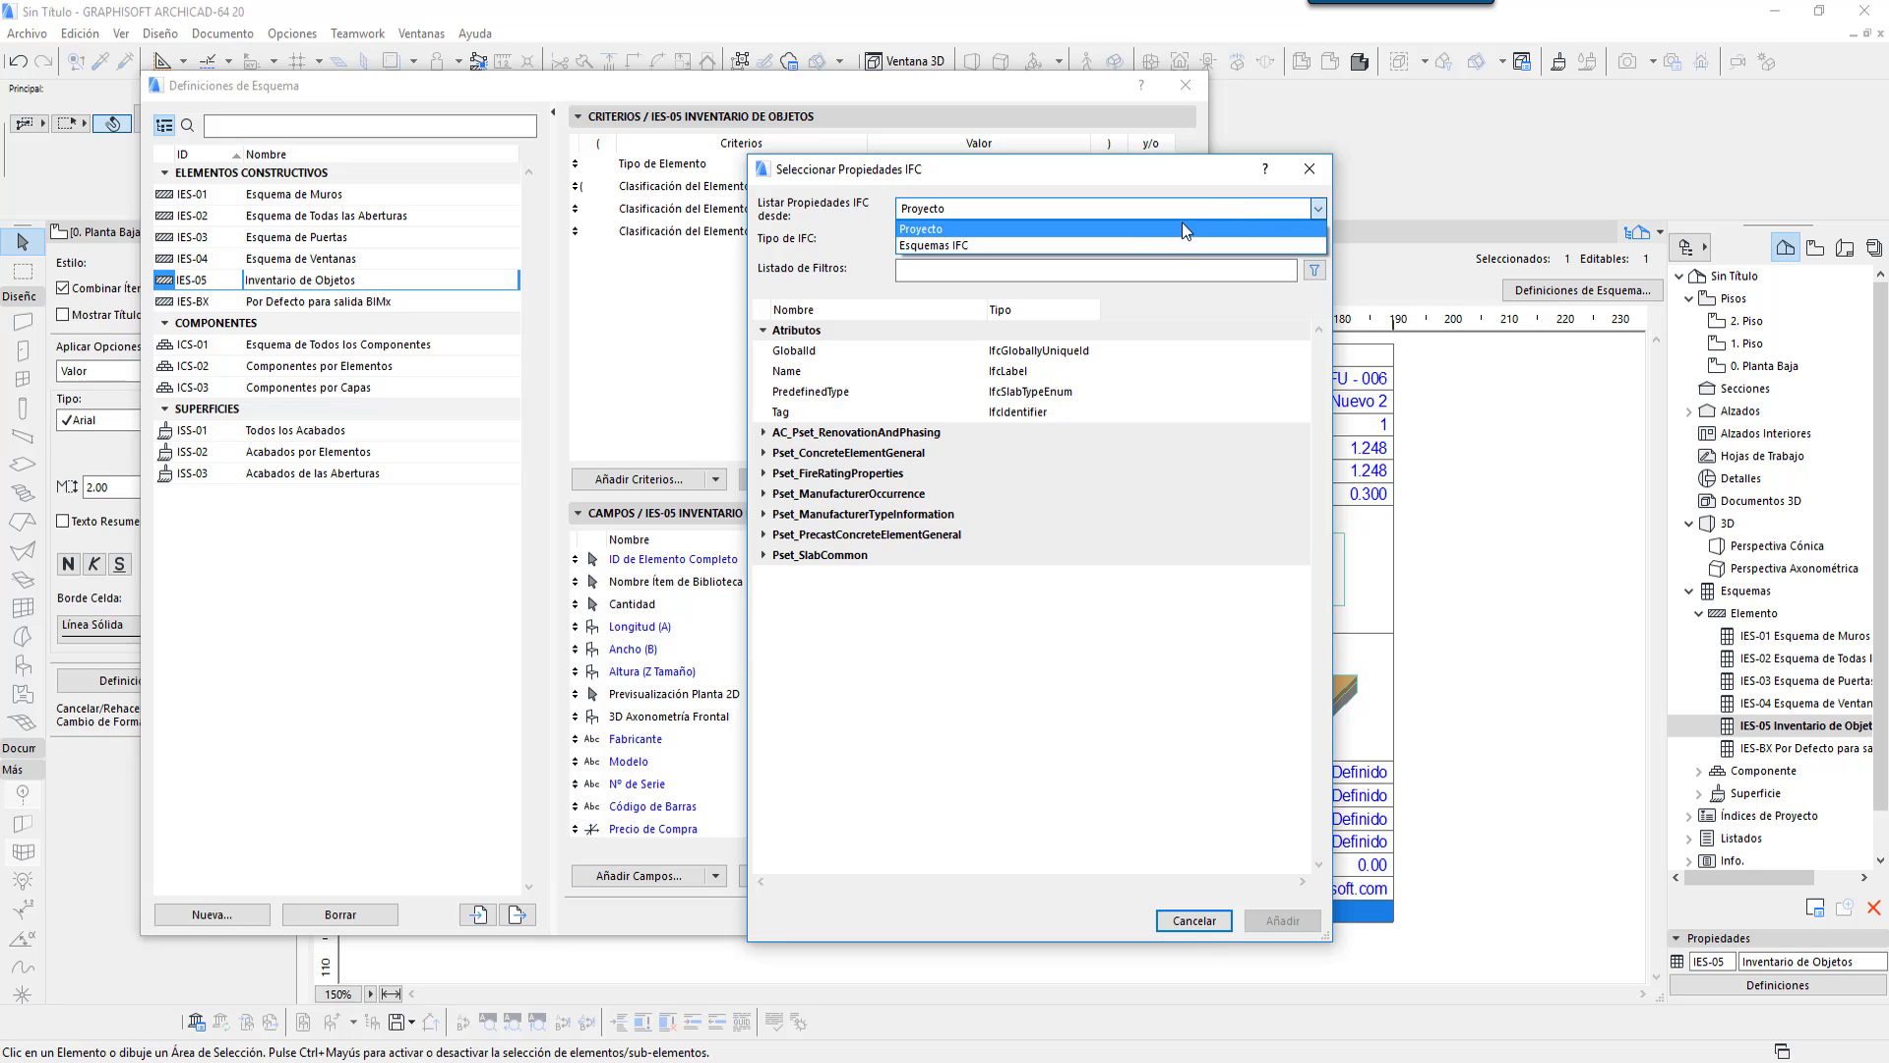
{"action": "left_click", "coordinate": [1106, 245]}
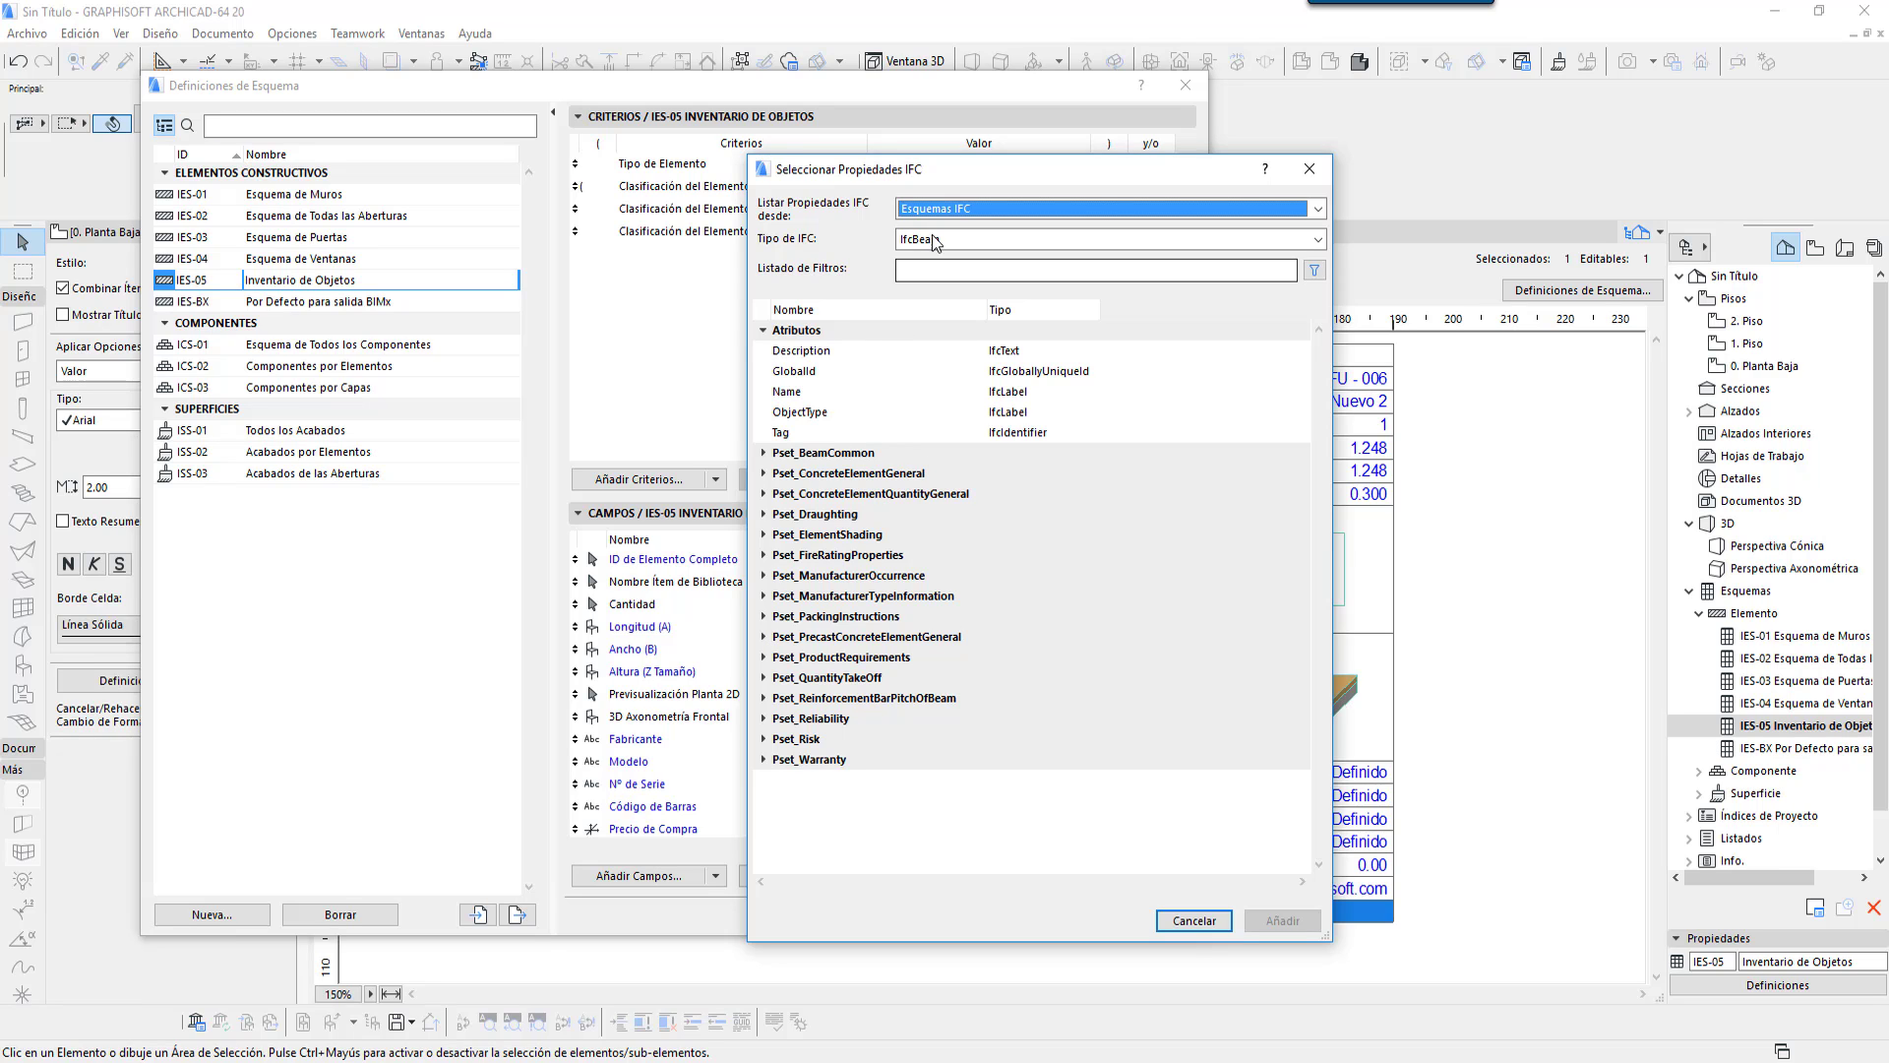
Step: Try IfcElement as the IFC type and set it to IfcFurnishingElement
{"action": "left_click", "coordinate": [1318, 241]}
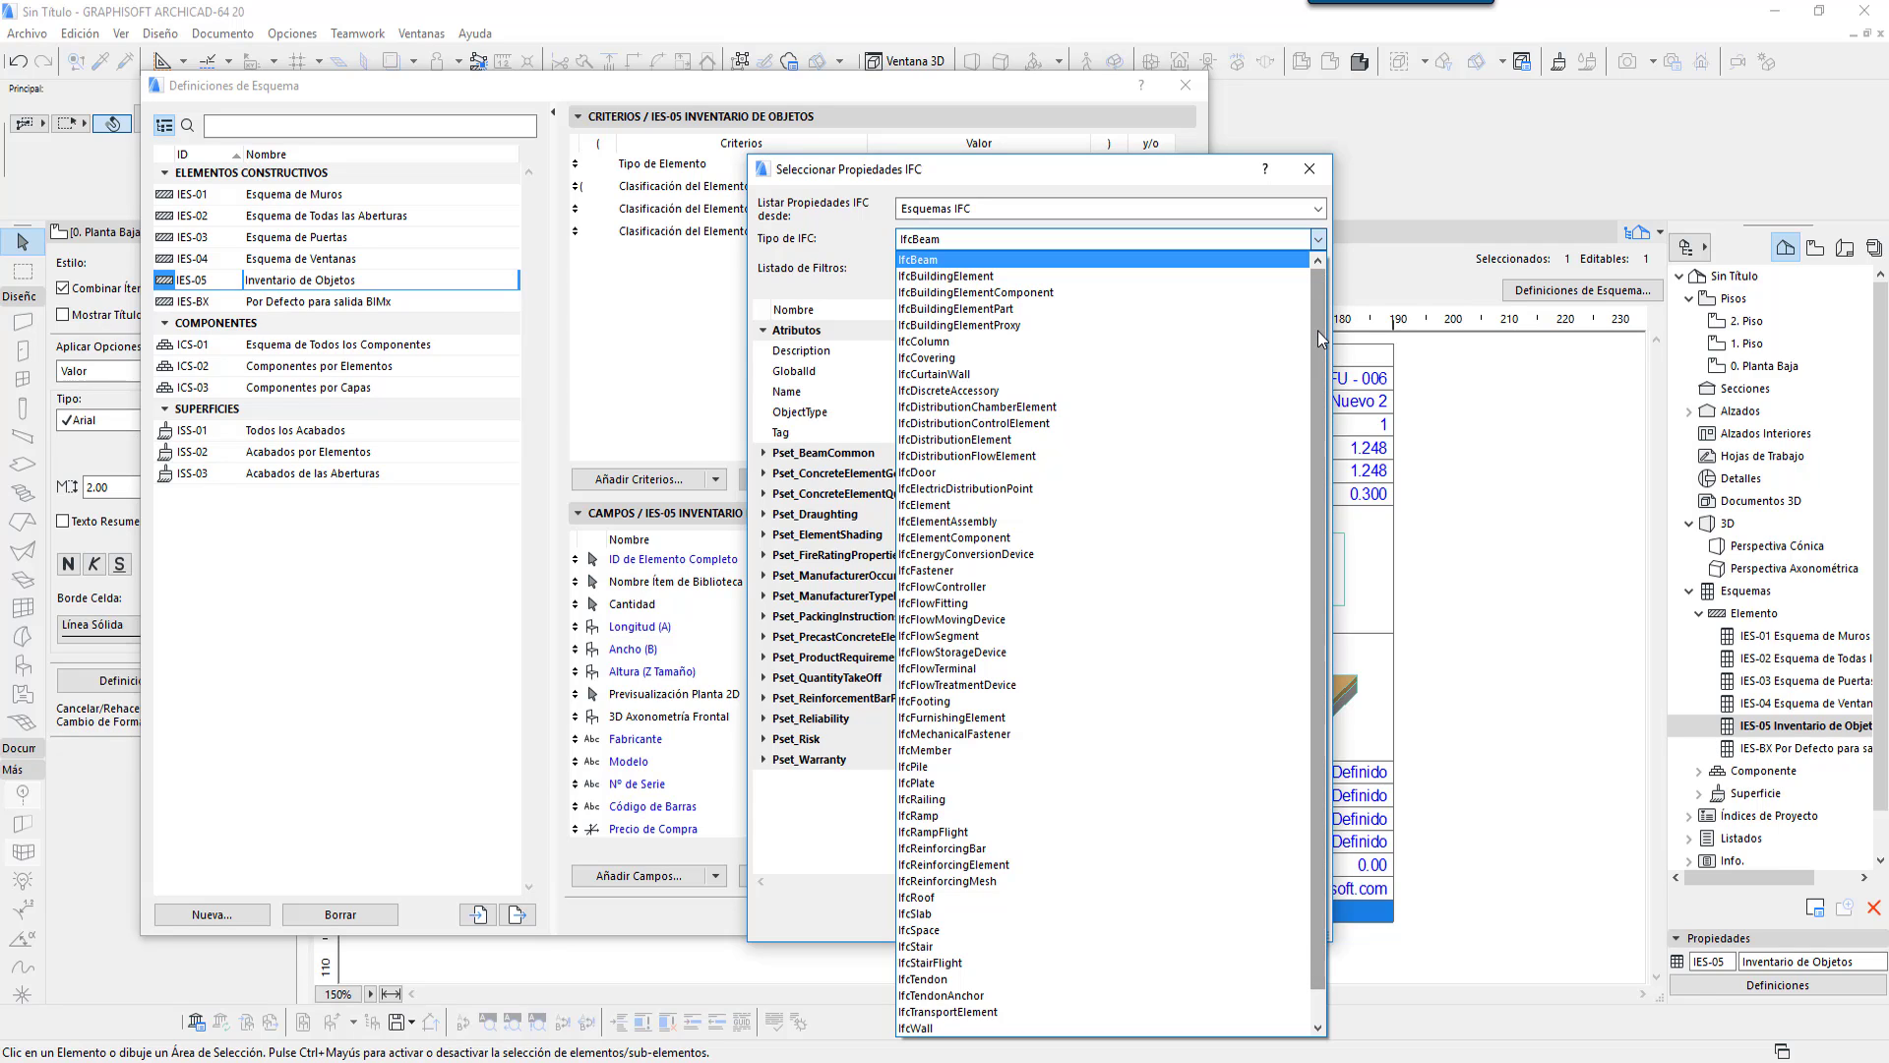
{"action": "left_click", "coordinate": [1077, 506]}
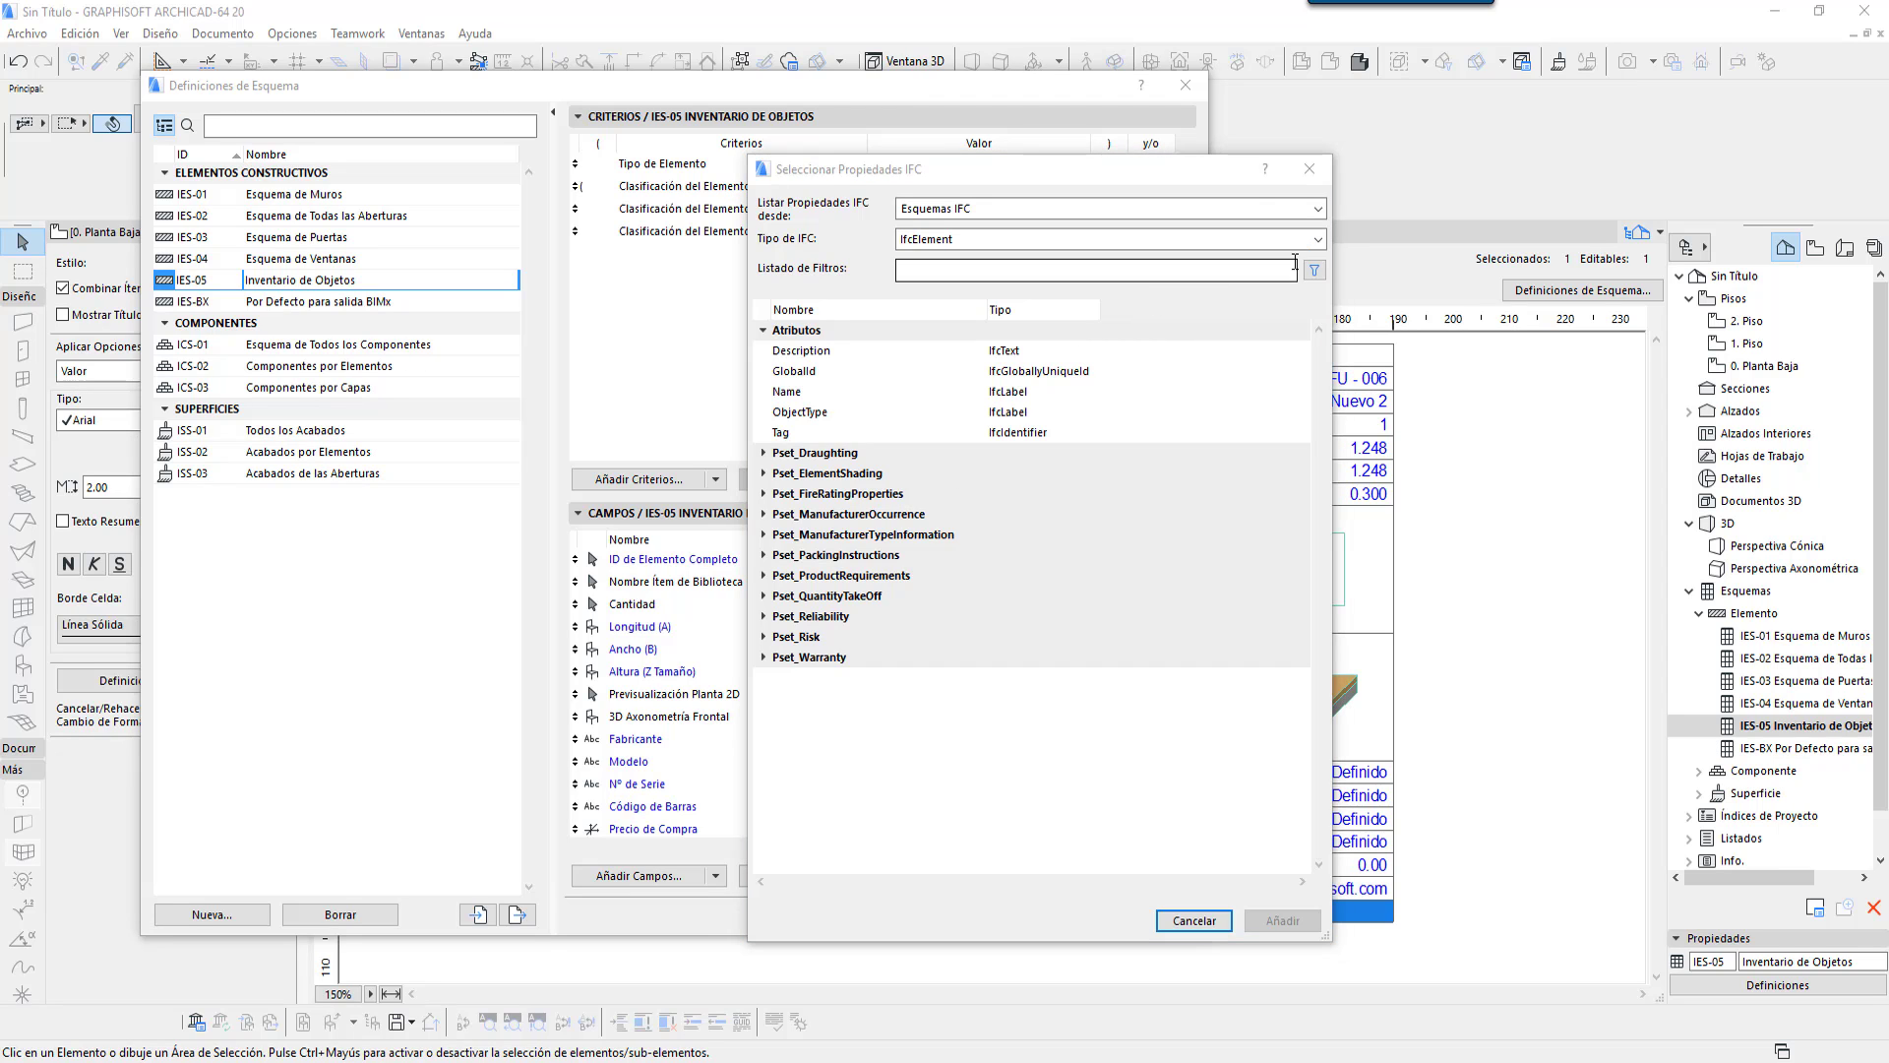
{"action": "left_click", "coordinate": [1321, 239]}
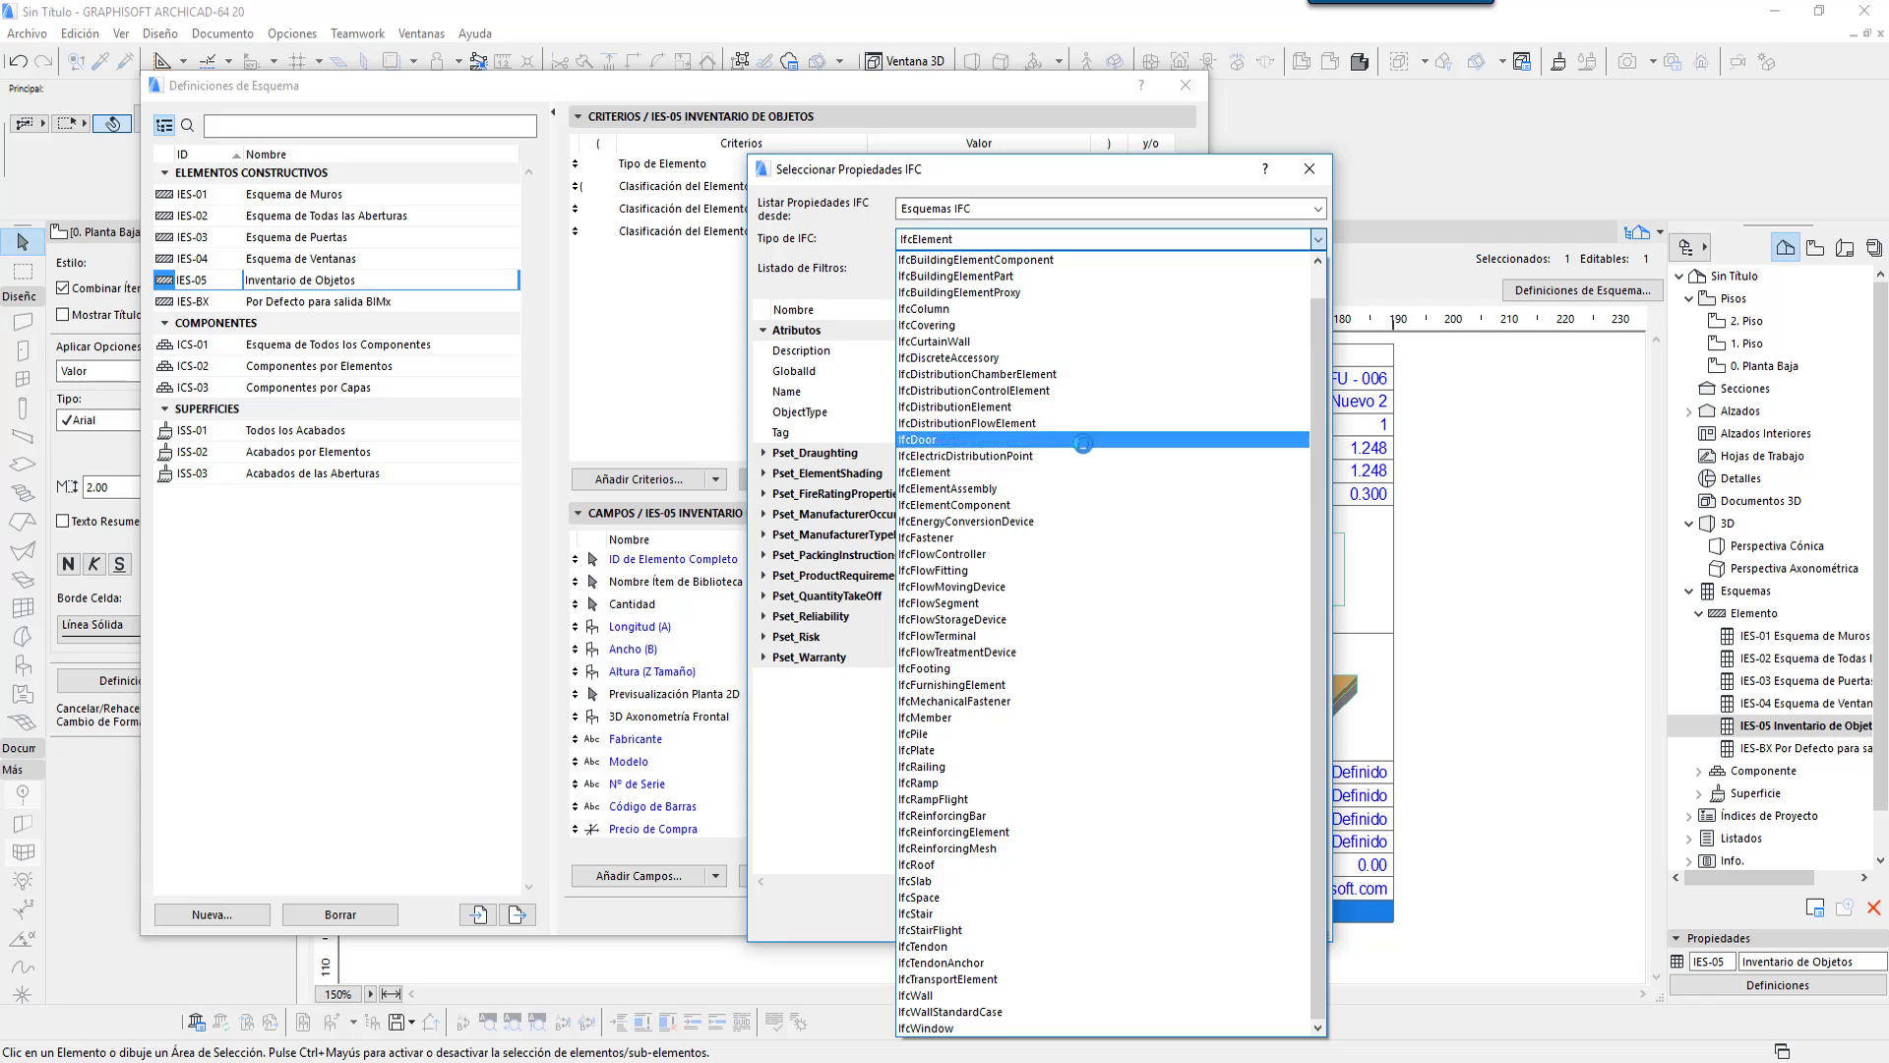
{"action": "left_click", "coordinate": [1081, 683]}
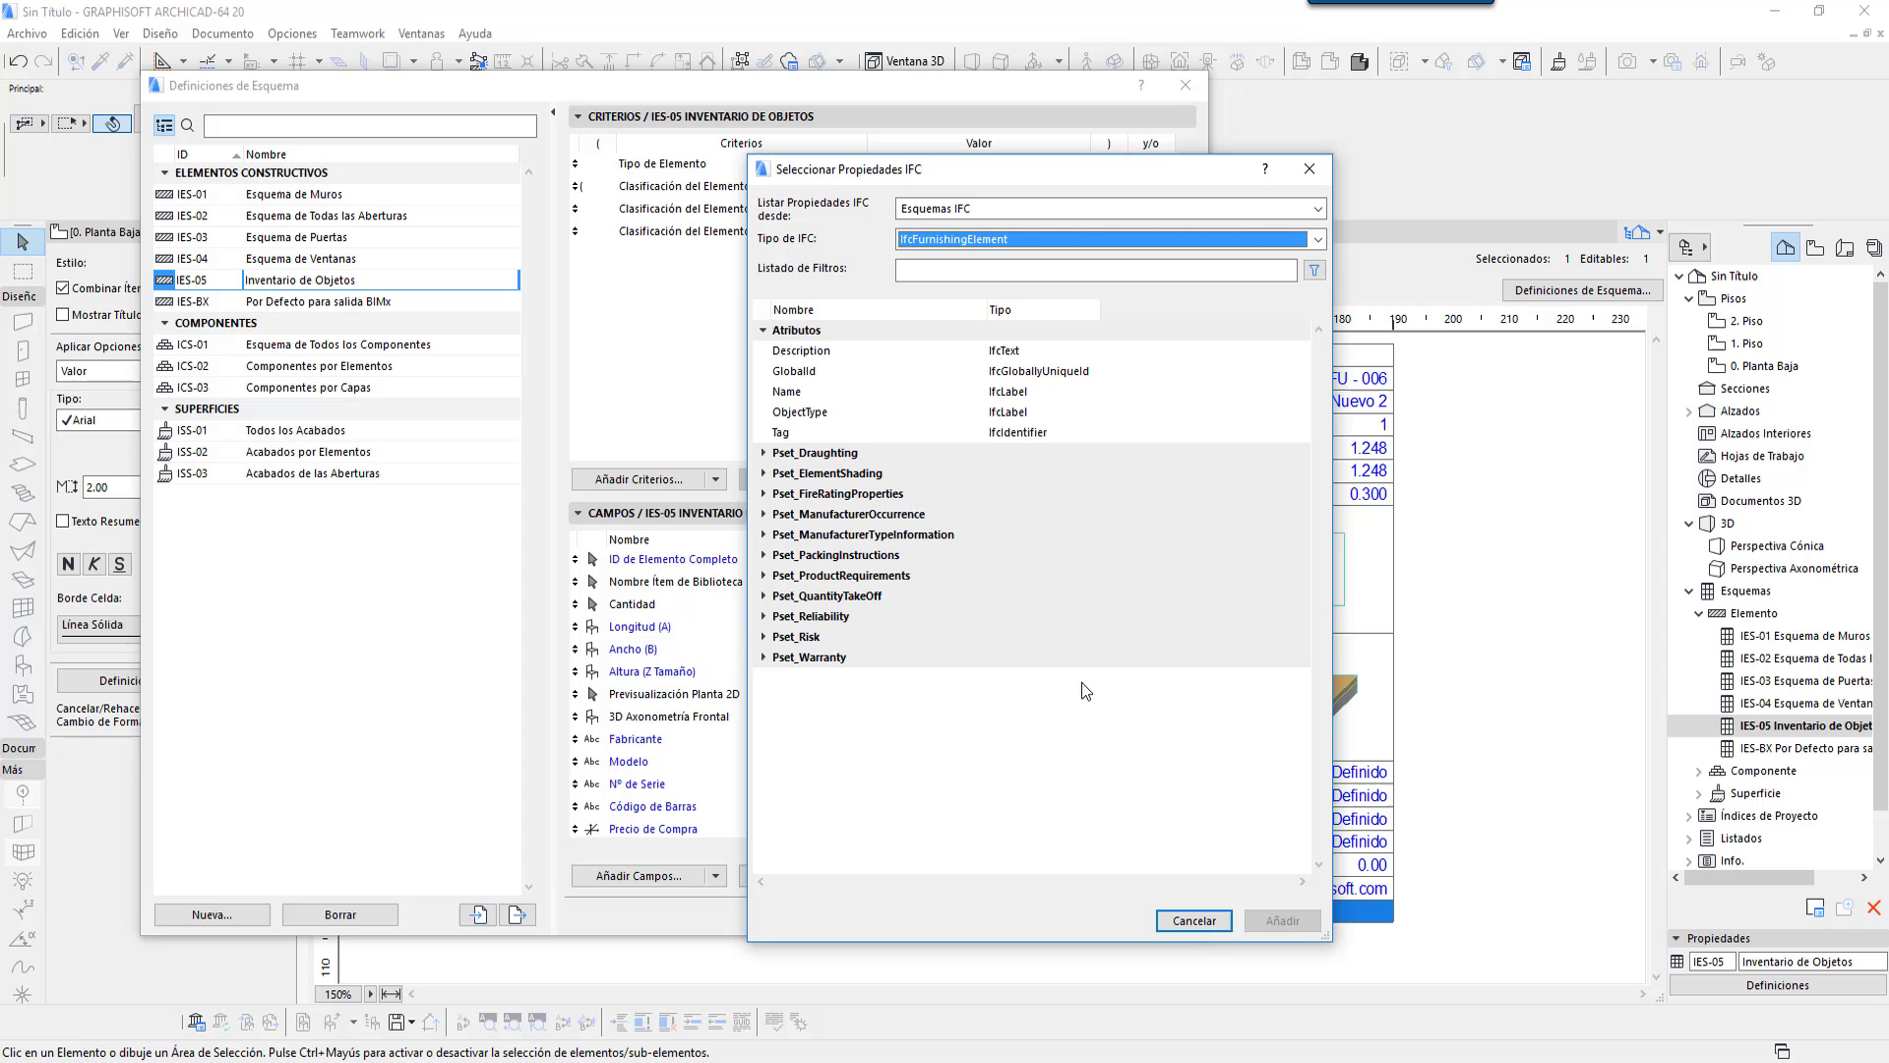
Step: Expand every property set listed for IfcFurnishingElement, from Pset_Warranty up to Pset_Draughting, to see their properties
{"action": "left_click", "coordinate": [765, 656]}
{"action": "left_click", "coordinate": [761, 631]}
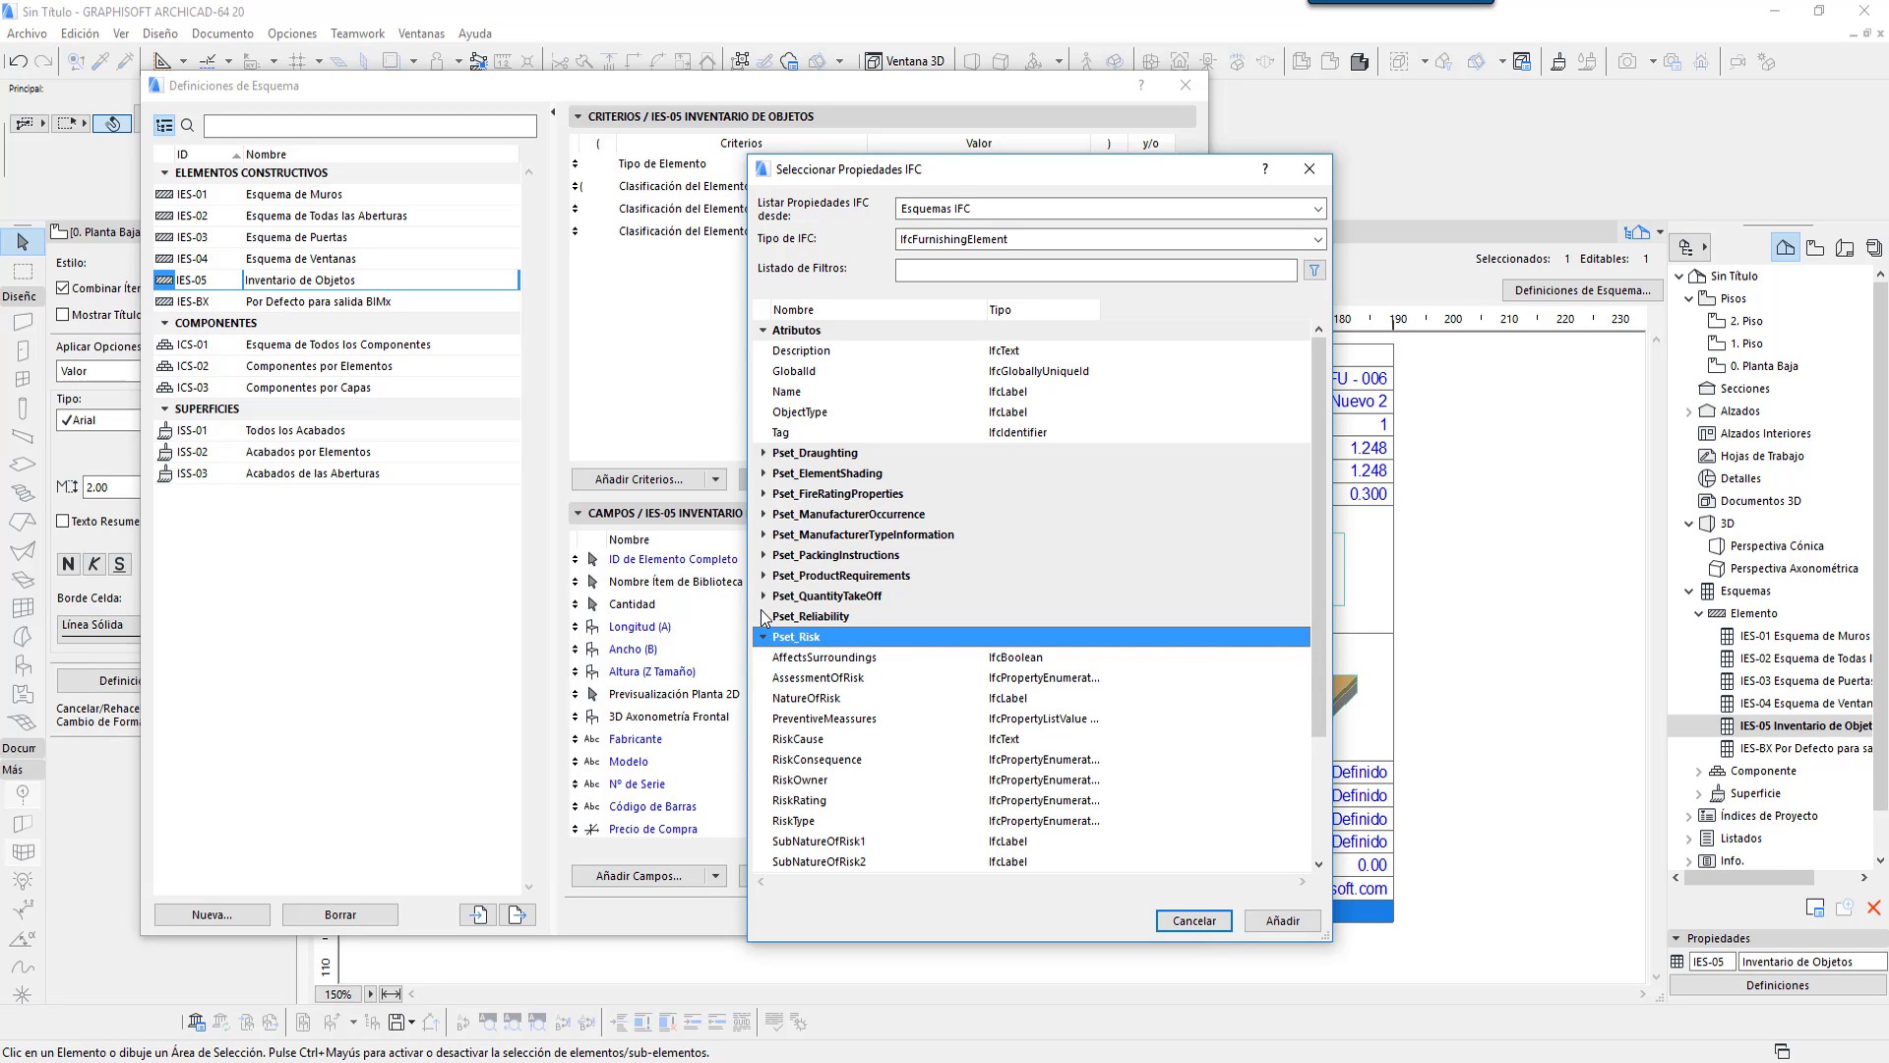
{"action": "left_click", "coordinate": [763, 616]}
{"action": "left_click", "coordinate": [764, 596]}
{"action": "left_click", "coordinate": [764, 574]}
{"action": "left_click", "coordinate": [763, 555]}
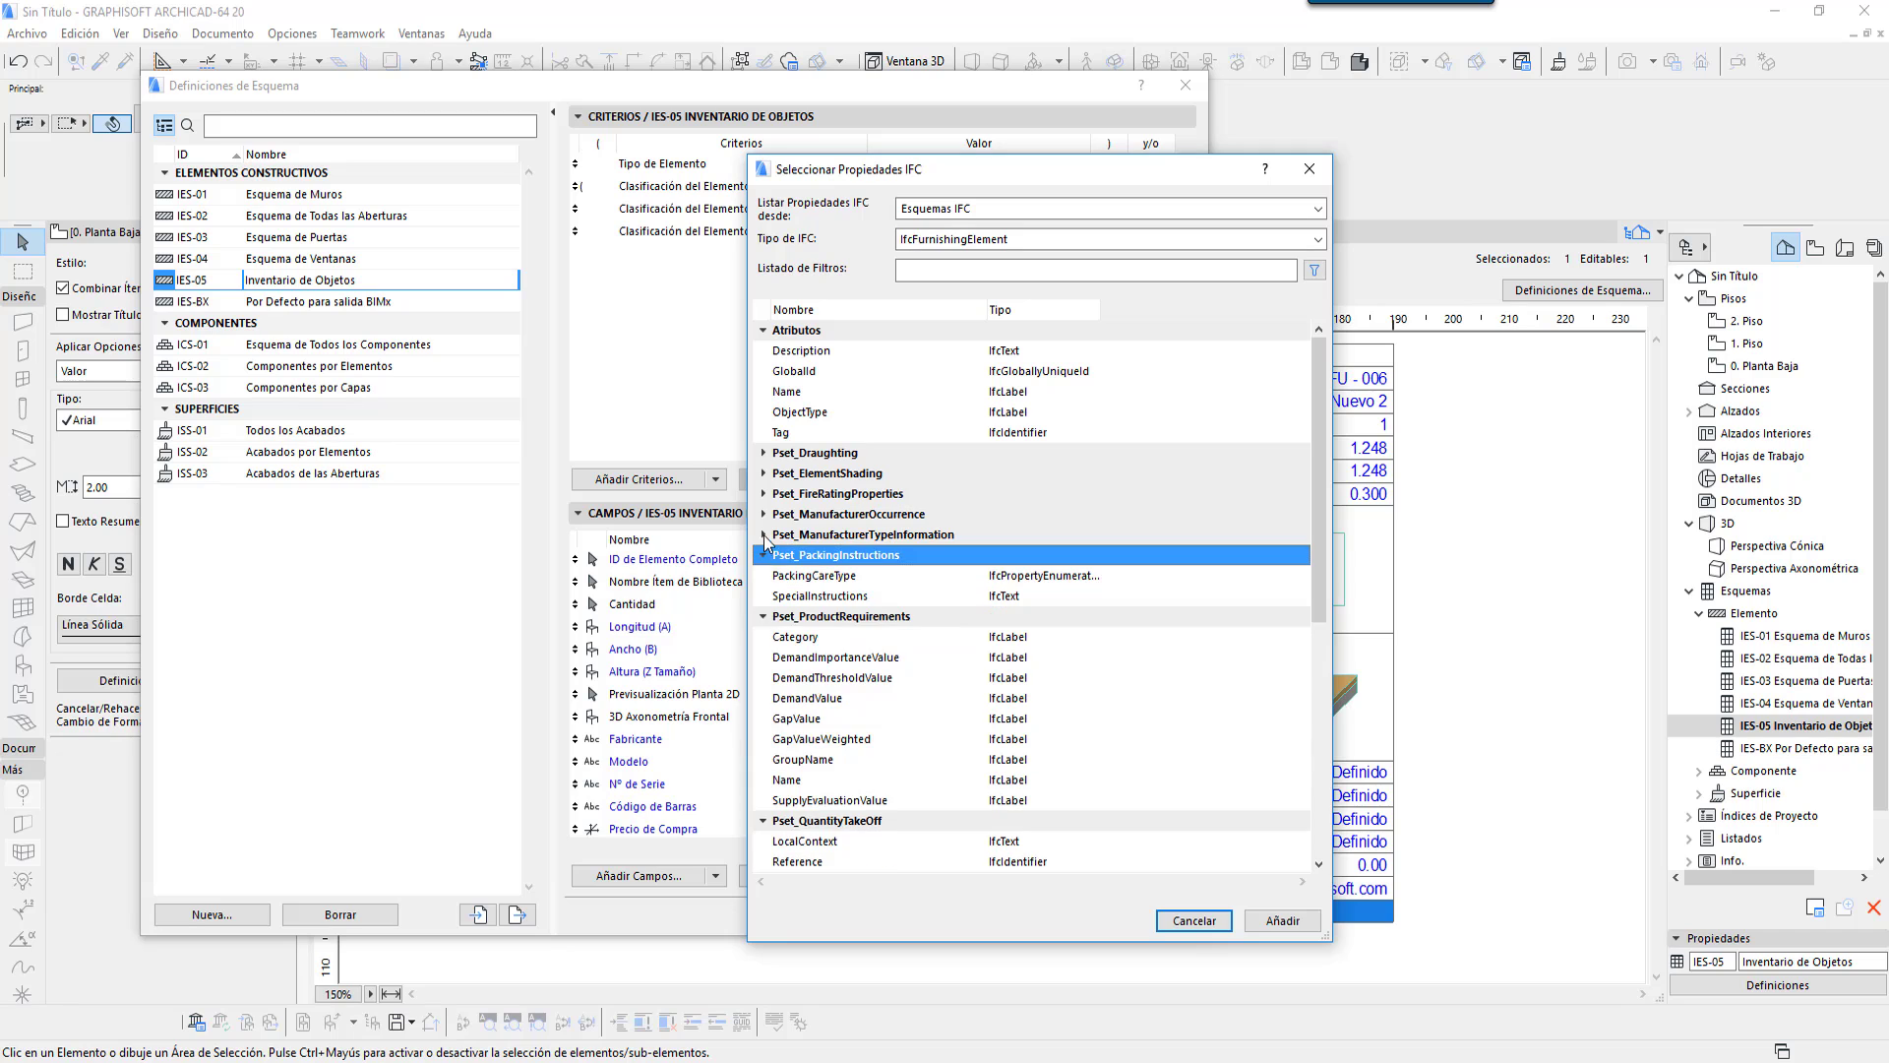
{"action": "left_click", "coordinate": [764, 534]}
{"action": "left_click", "coordinate": [765, 514]}
{"action": "left_click", "coordinate": [763, 493]}
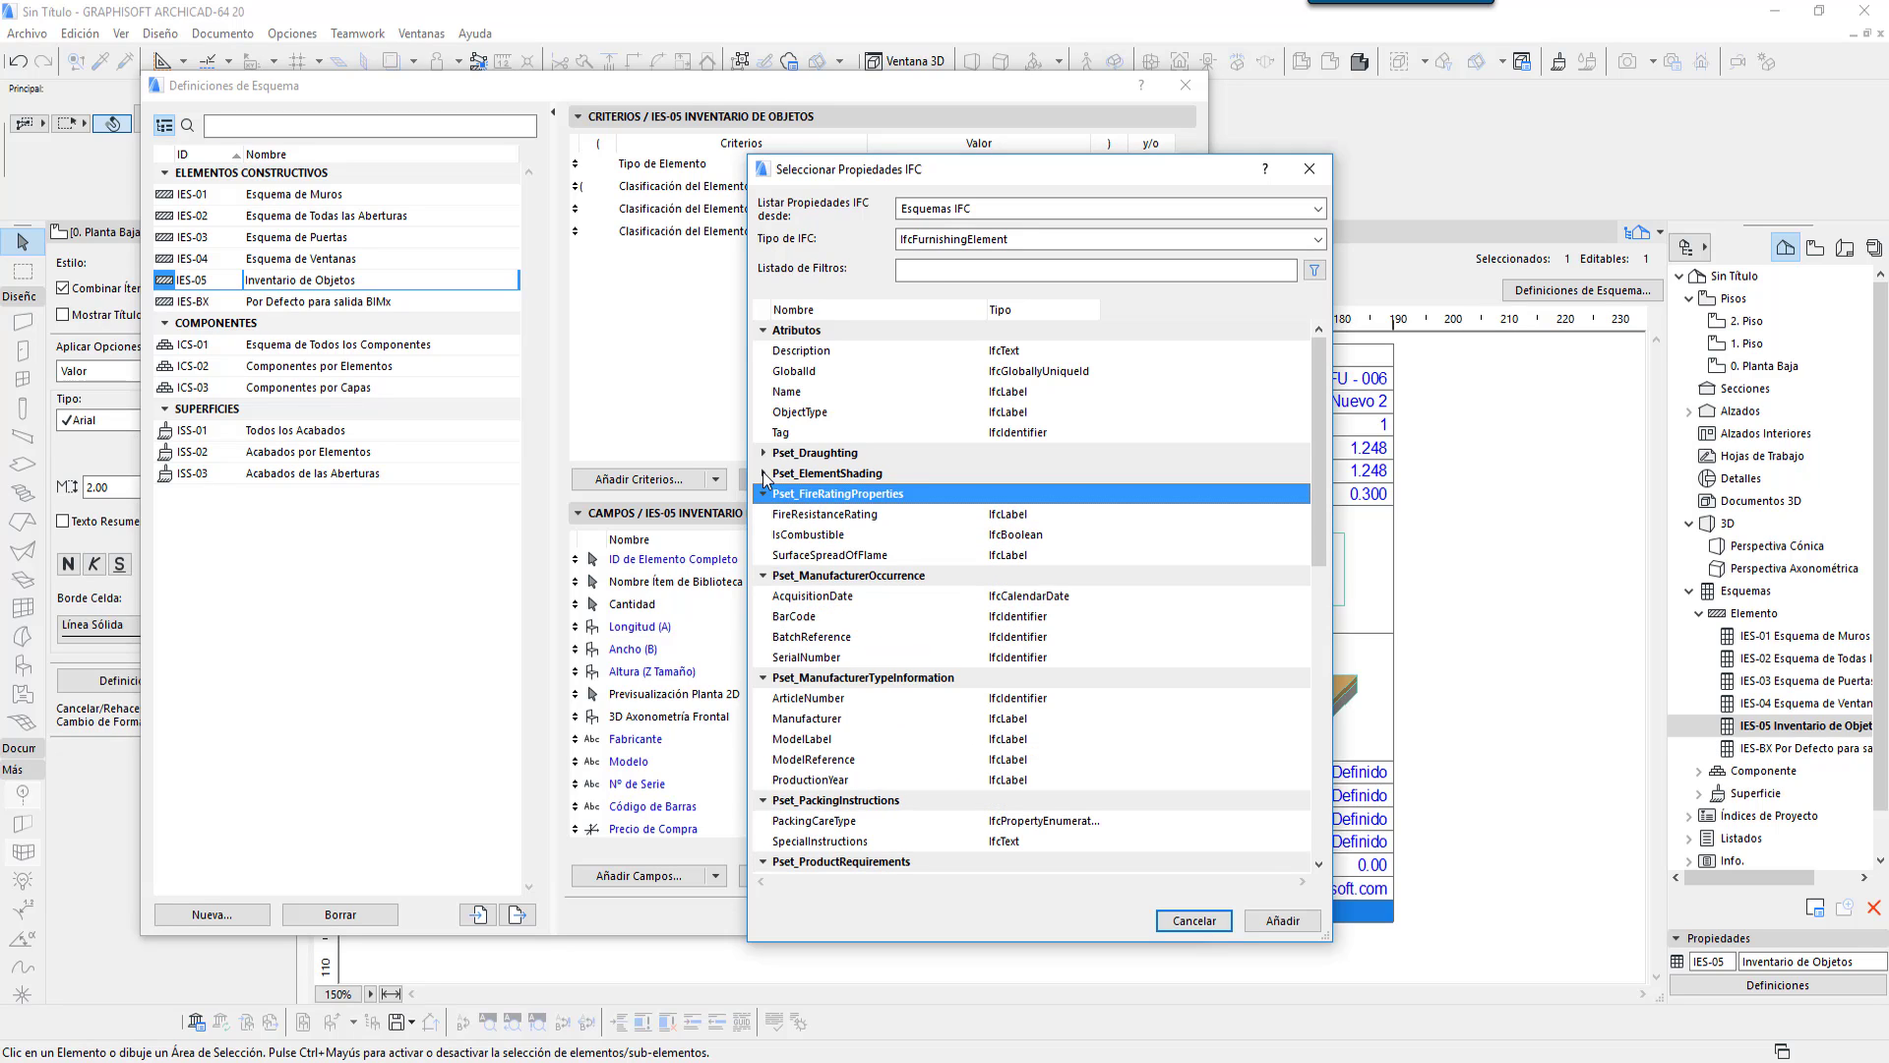
{"action": "left_click", "coordinate": [764, 472]}
{"action": "left_click", "coordinate": [763, 452]}
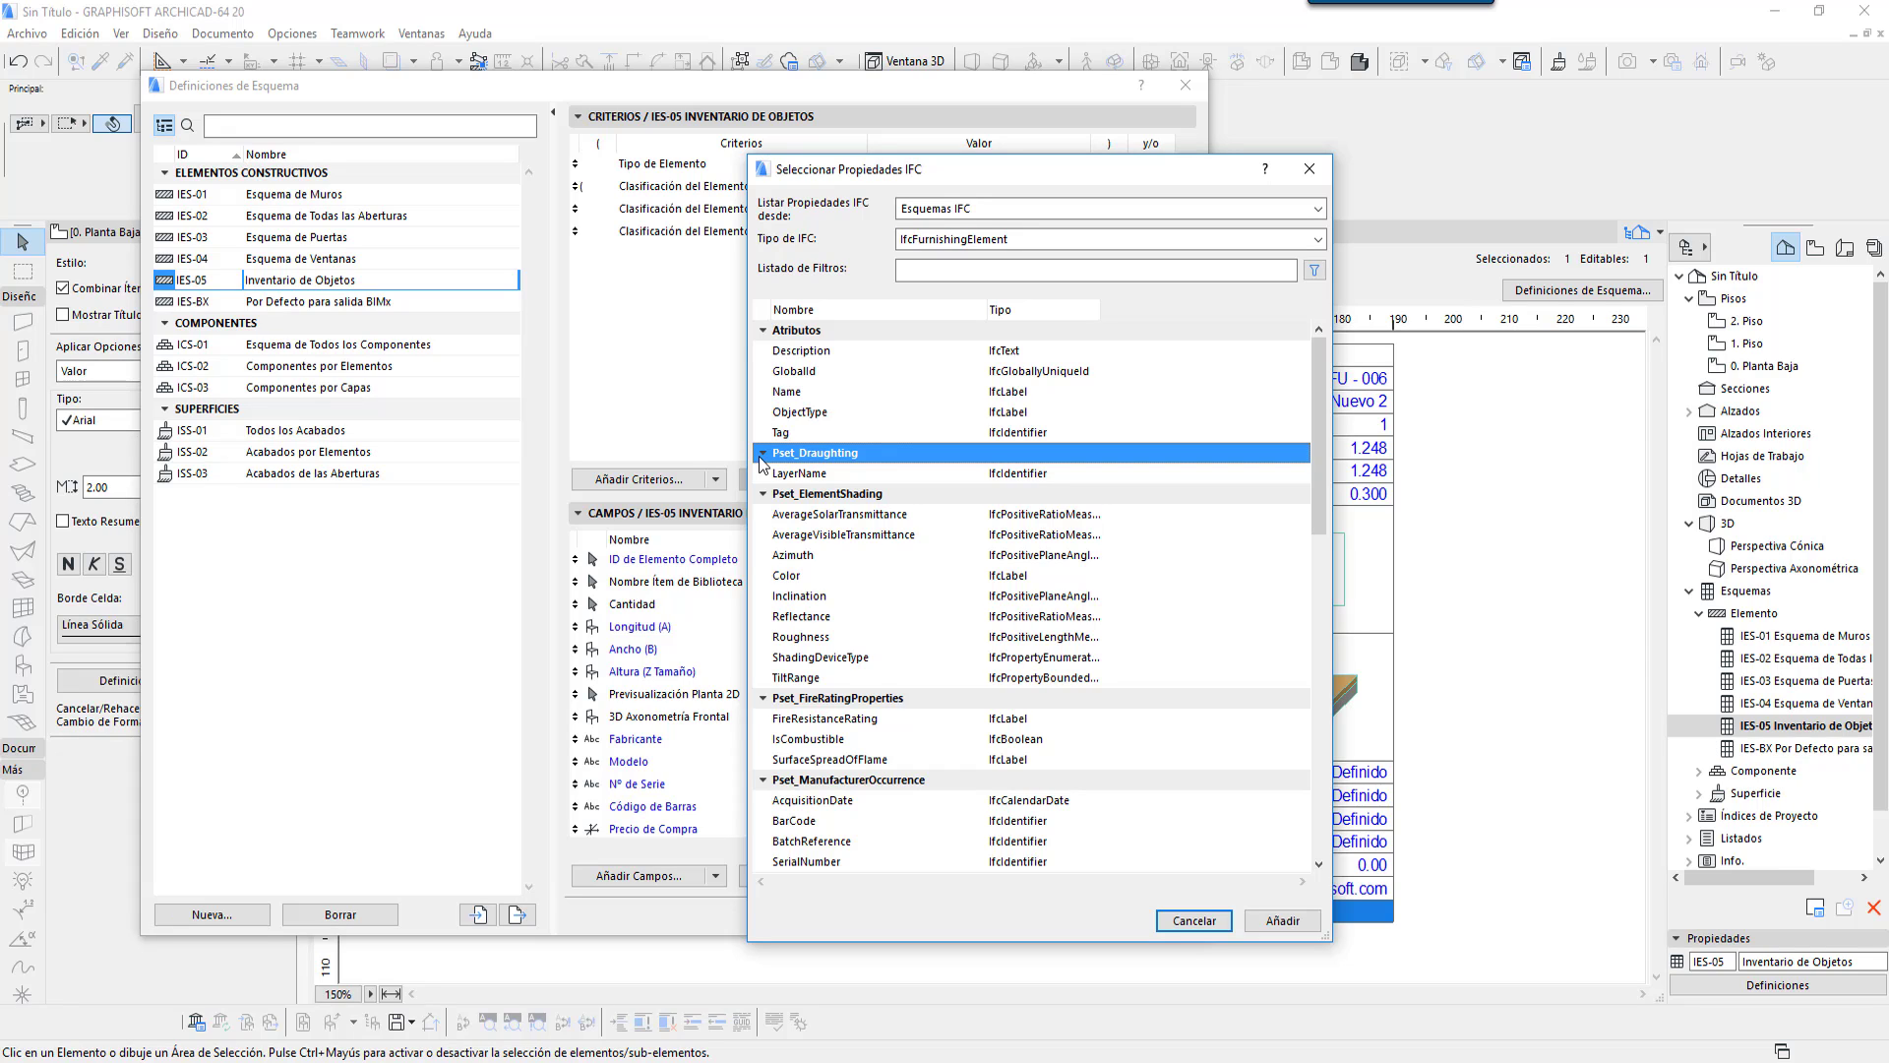
Step: Review the Description, GlobalId and Name attributes and the remaining IFC properties, then leave the scheme definitions without adding any
{"action": "left_click", "coordinate": [1064, 351]}
{"action": "left_click", "coordinate": [1054, 372]}
{"action": "left_click", "coordinate": [1049, 391]}
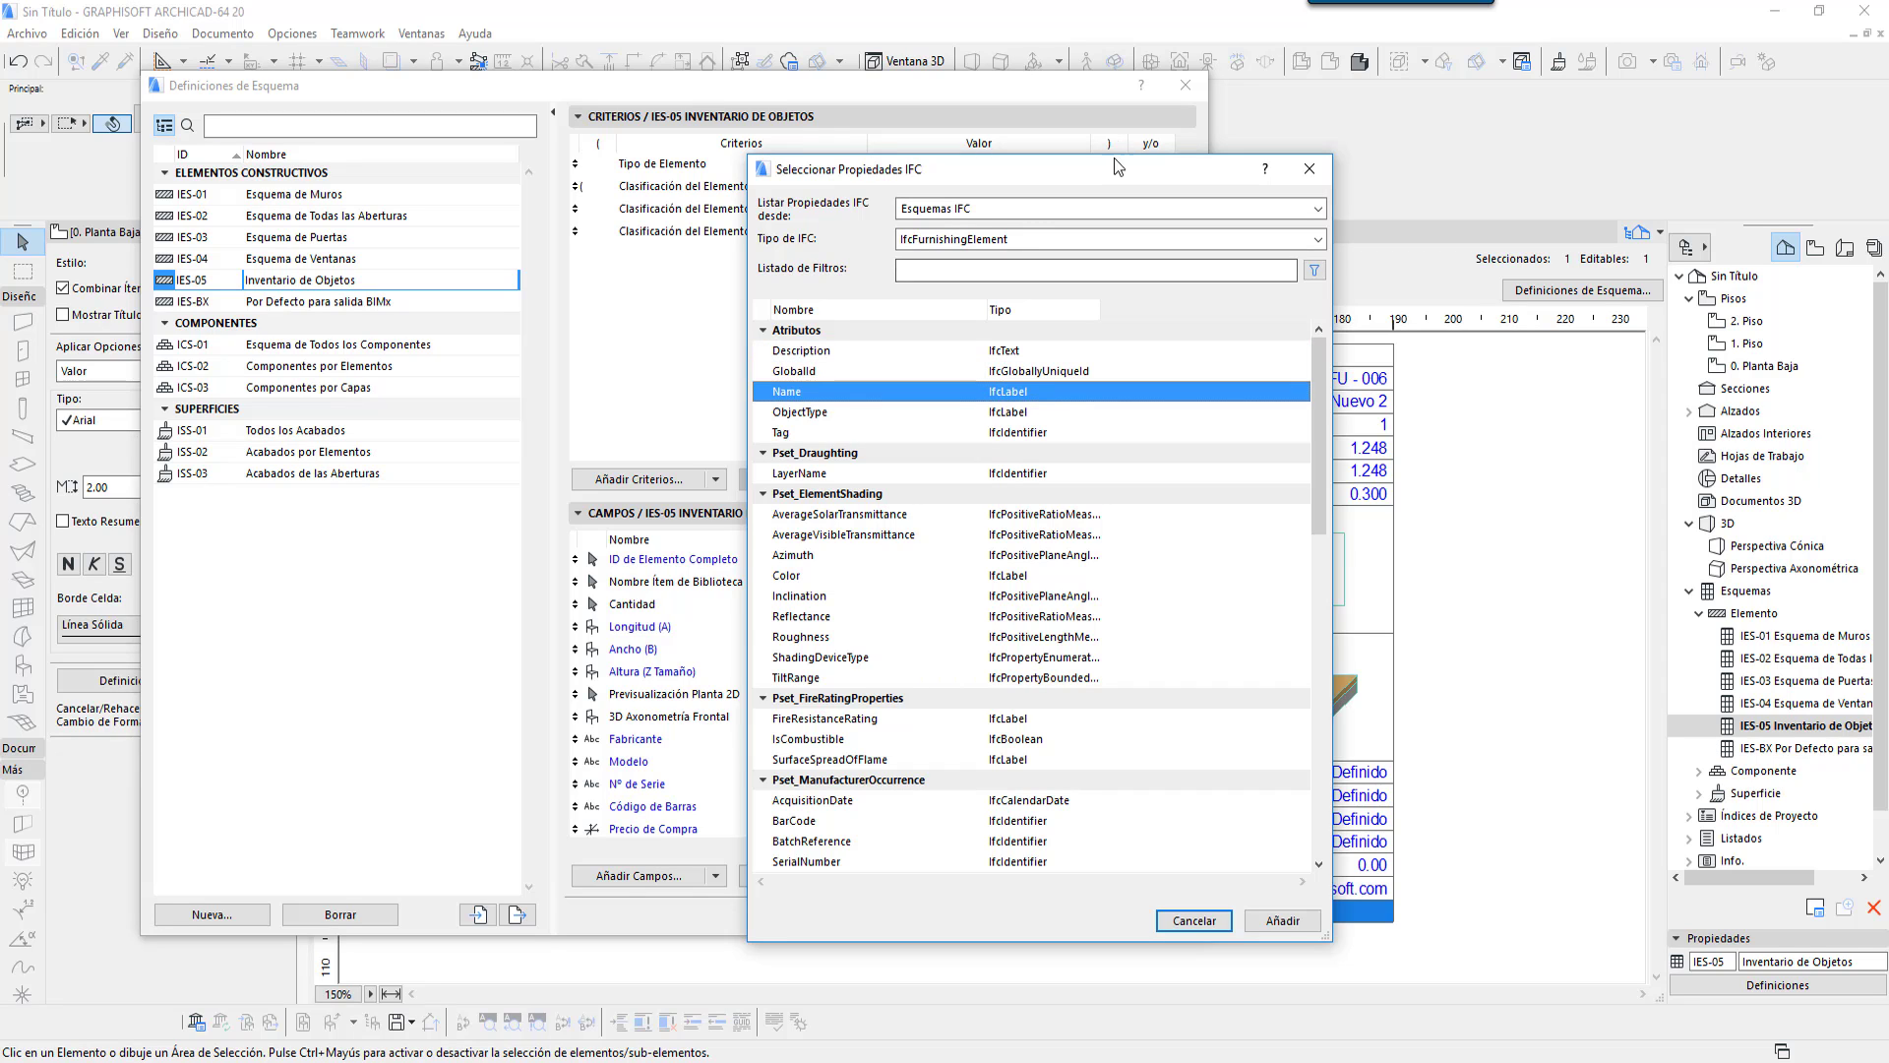
{"action": "left_click_drag", "start_coordinate": [1114, 157], "coordinate": [1236, 69]}
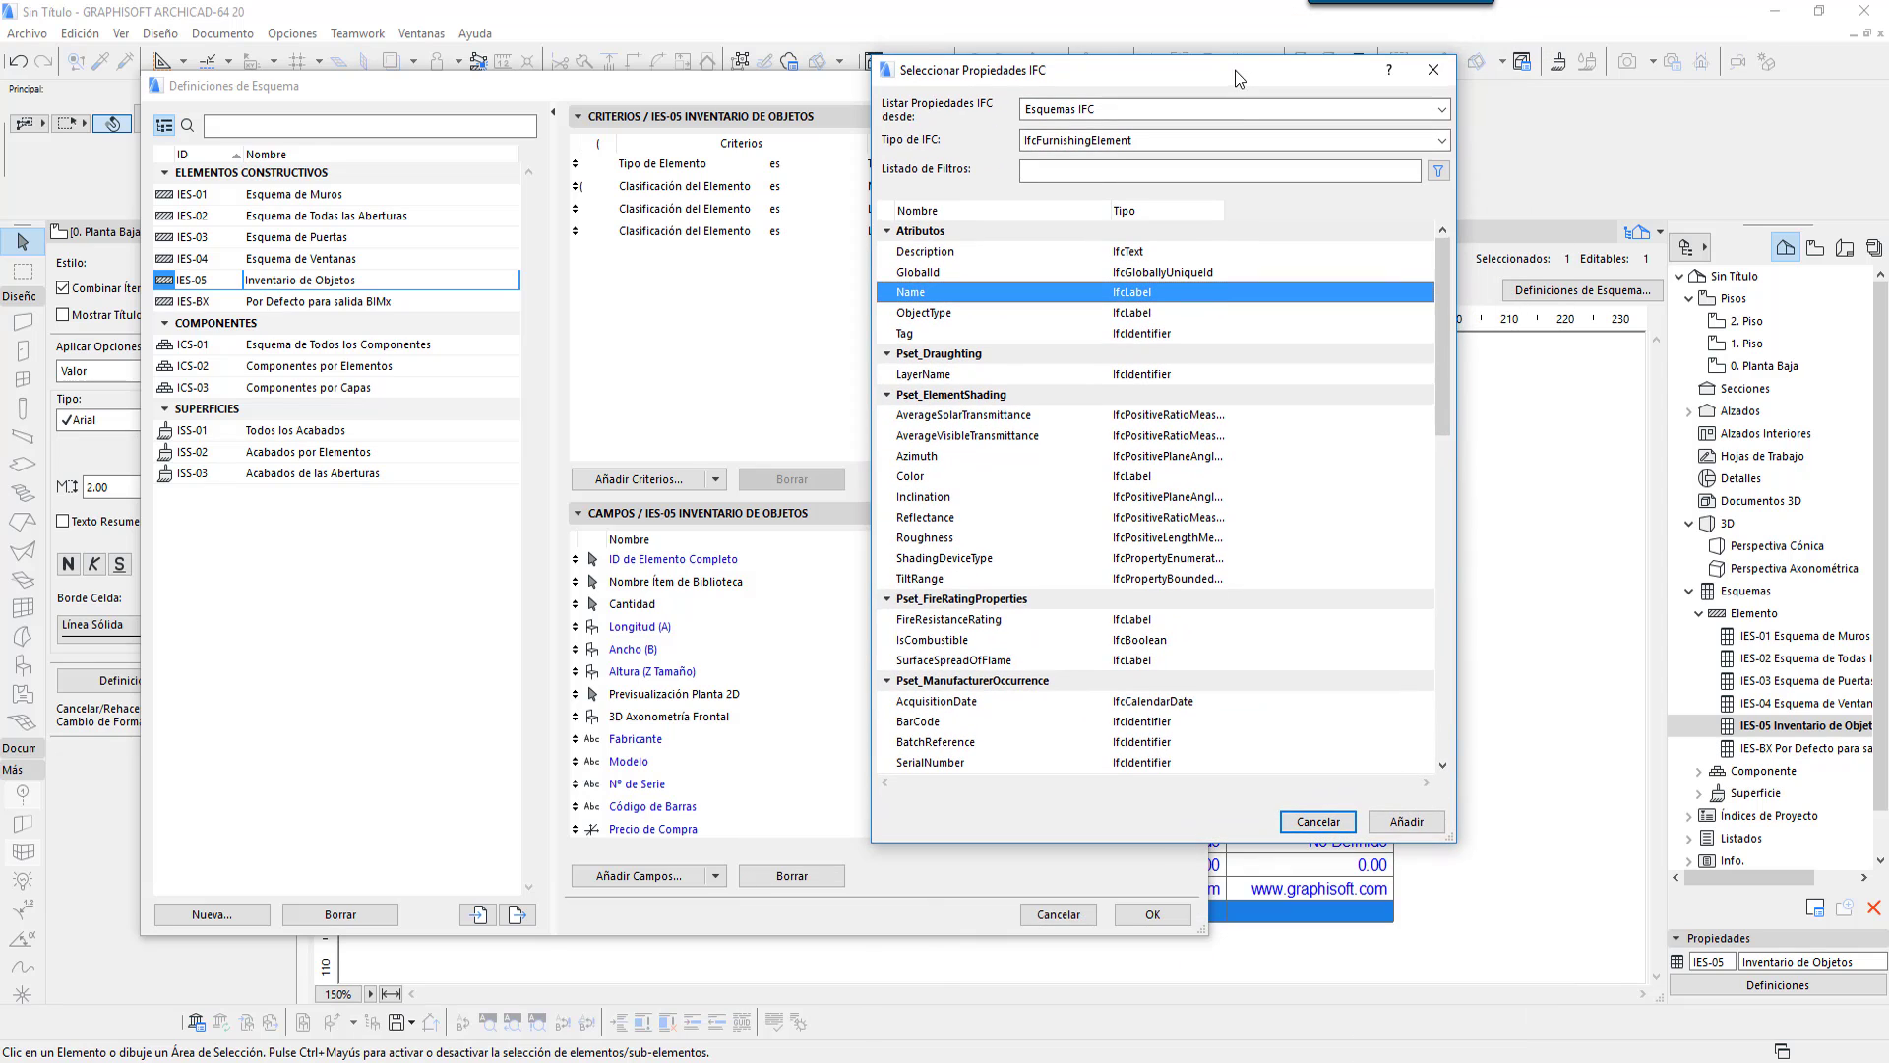
{"action": "left_click_drag", "start_coordinate": [1442, 356], "coordinate": [1366, 783]}
{"action": "left_click", "coordinate": [1325, 821]}
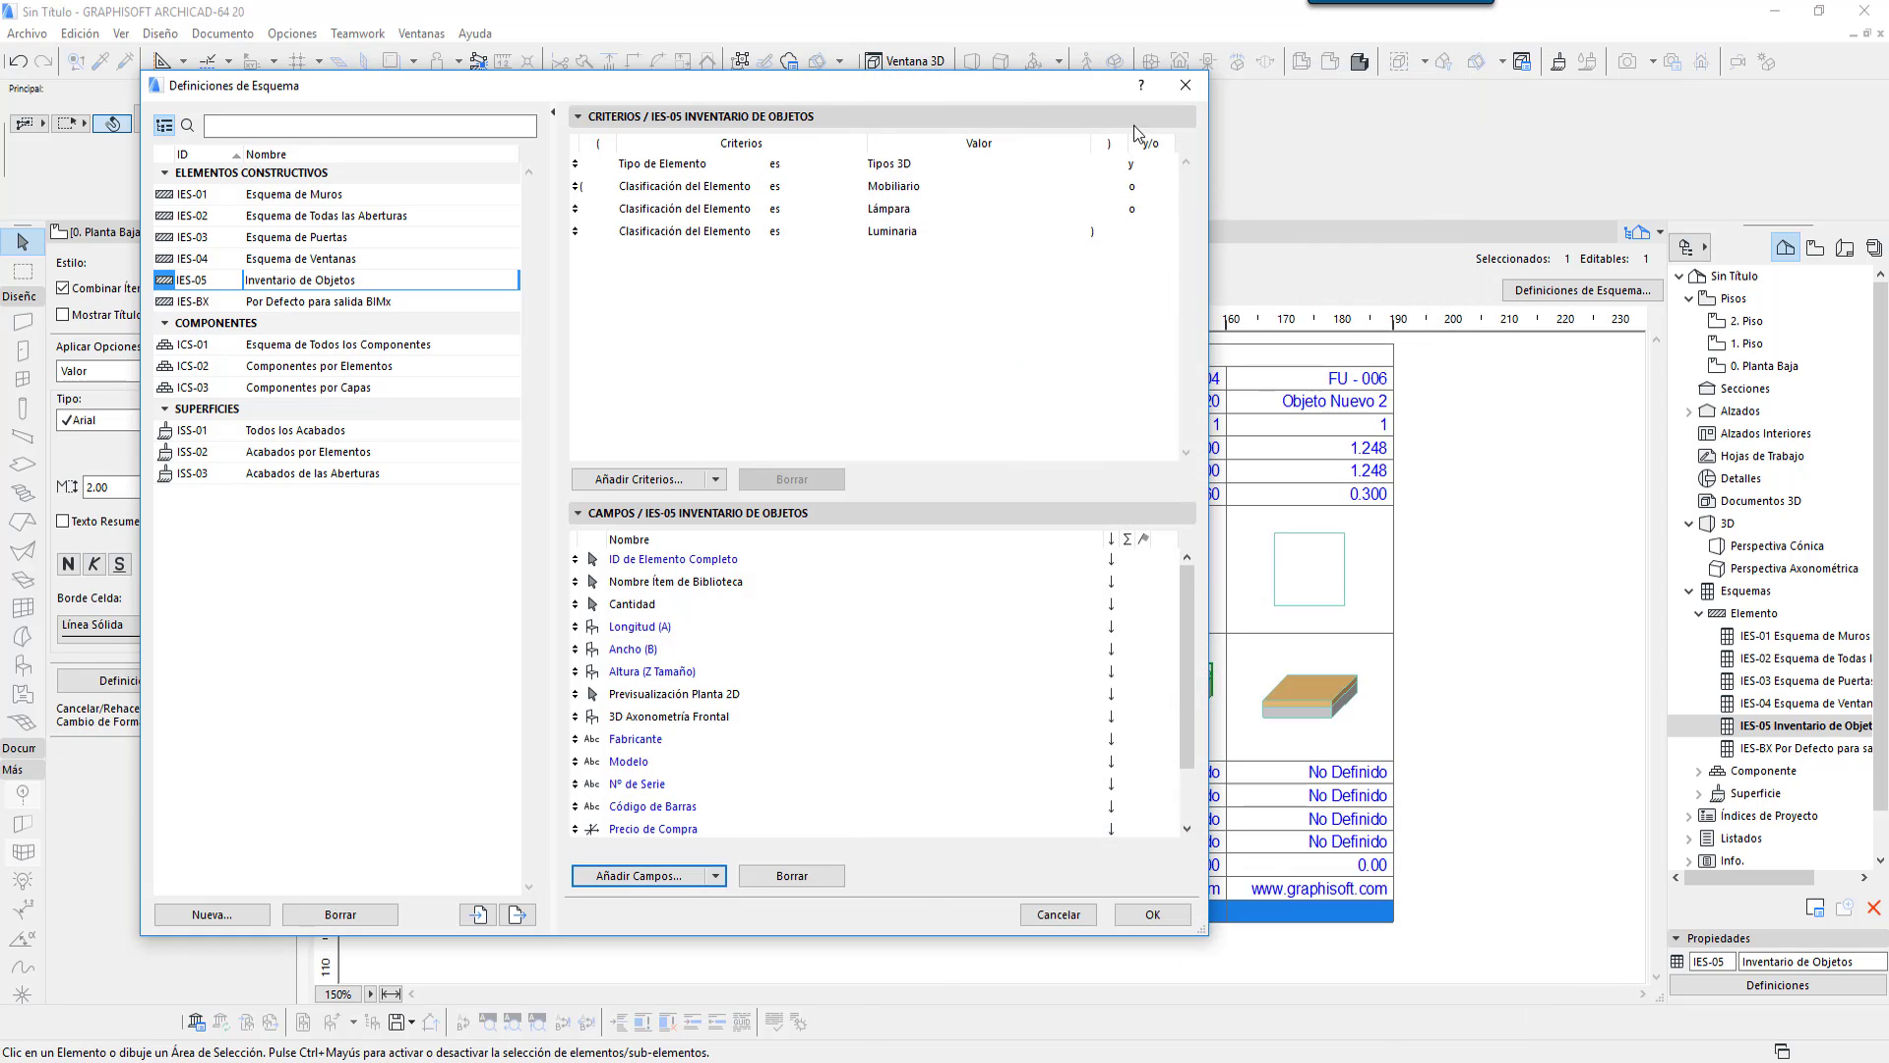
{"action": "left_click", "coordinate": [1185, 85]}
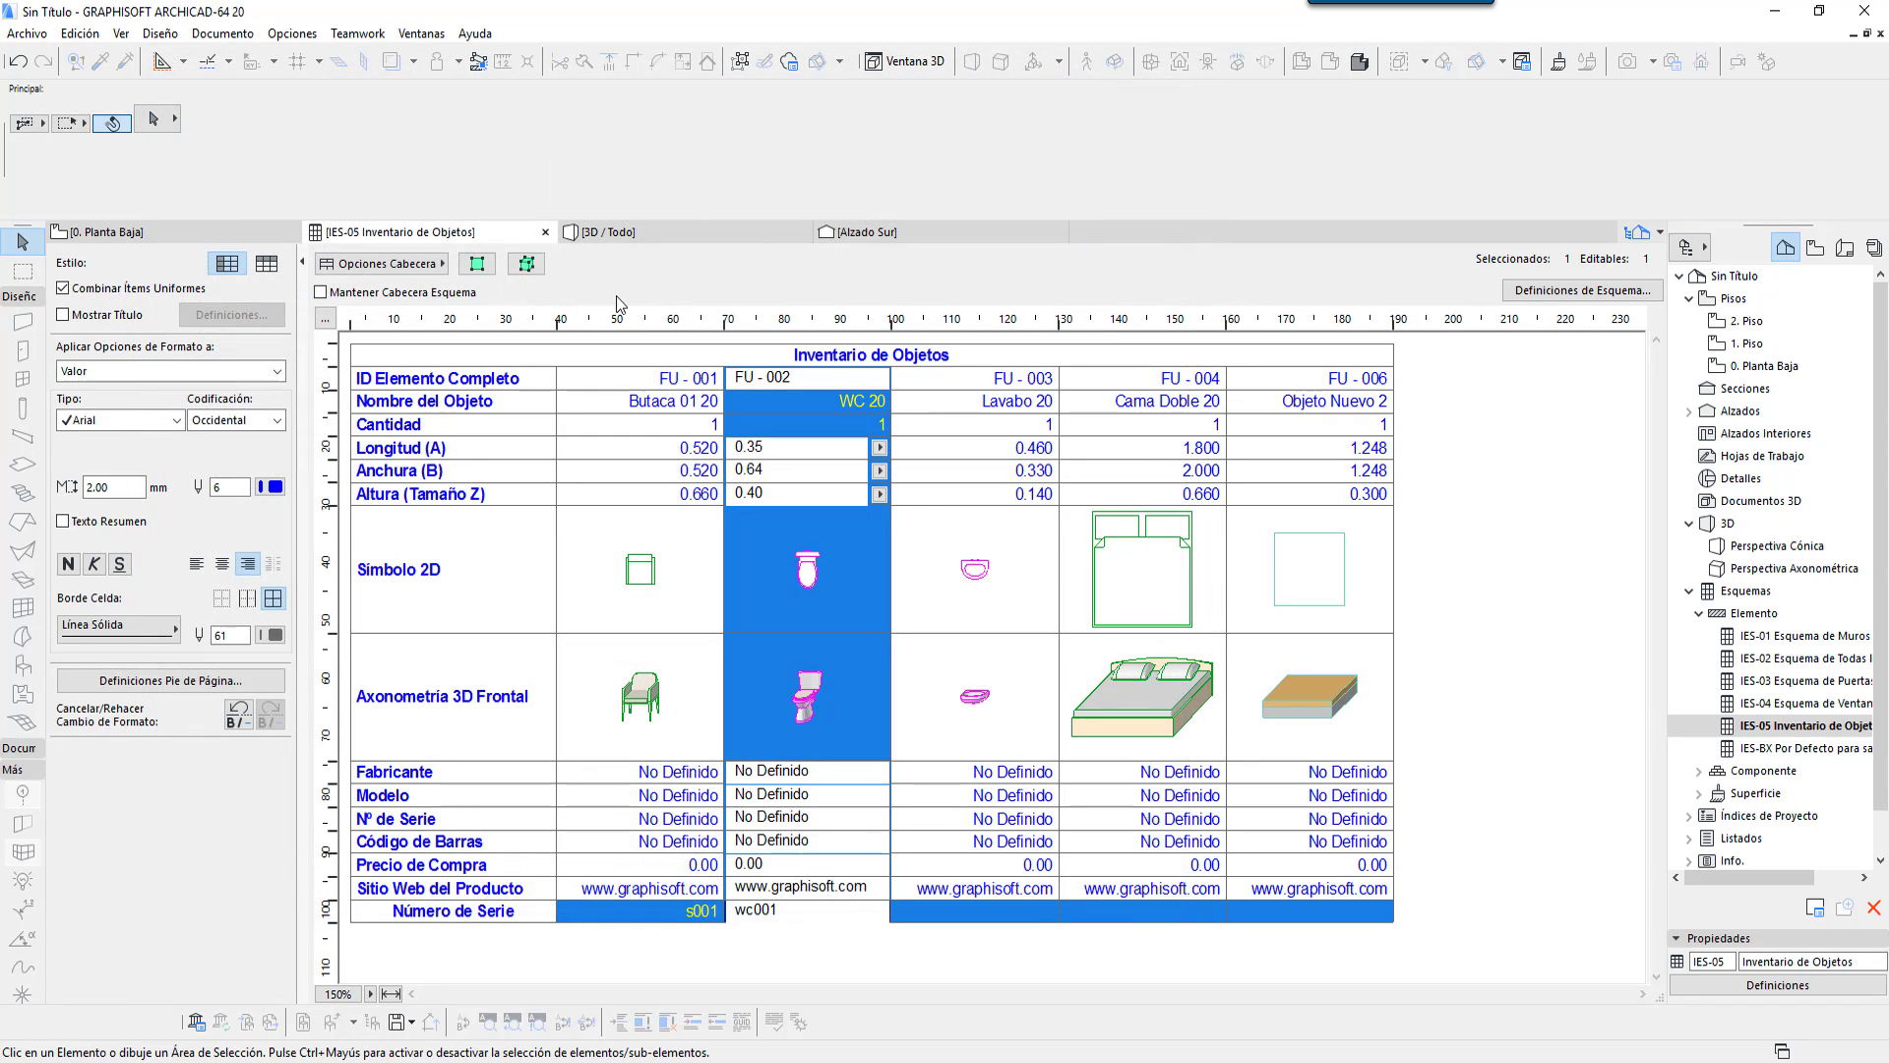
Step: Examine the Accesorio and Código custom settings of the cabinet in the reference screenshot placed on the Planta Baja plan
{"action": "left_click", "coordinate": [224, 233]}
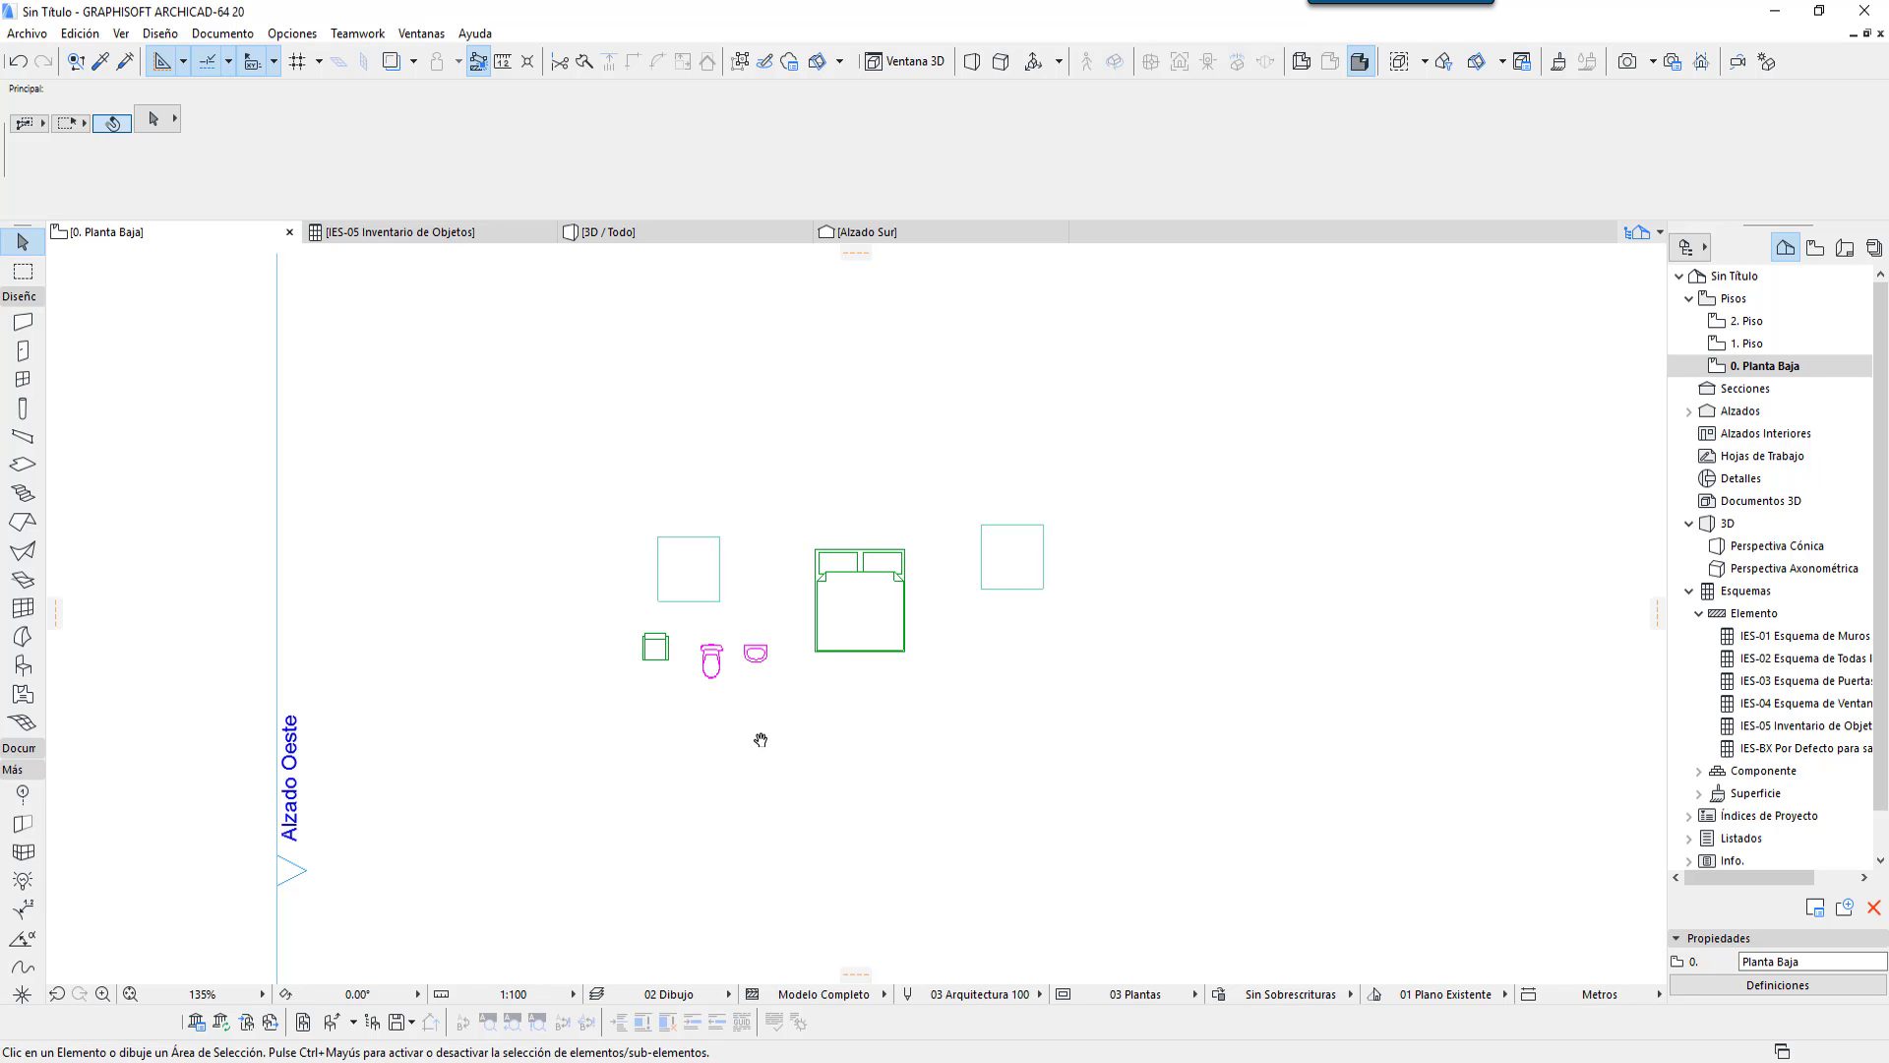
{"action": "middle_click_drag", "start_coordinate": [761, 740], "coordinate": [945, 717]}
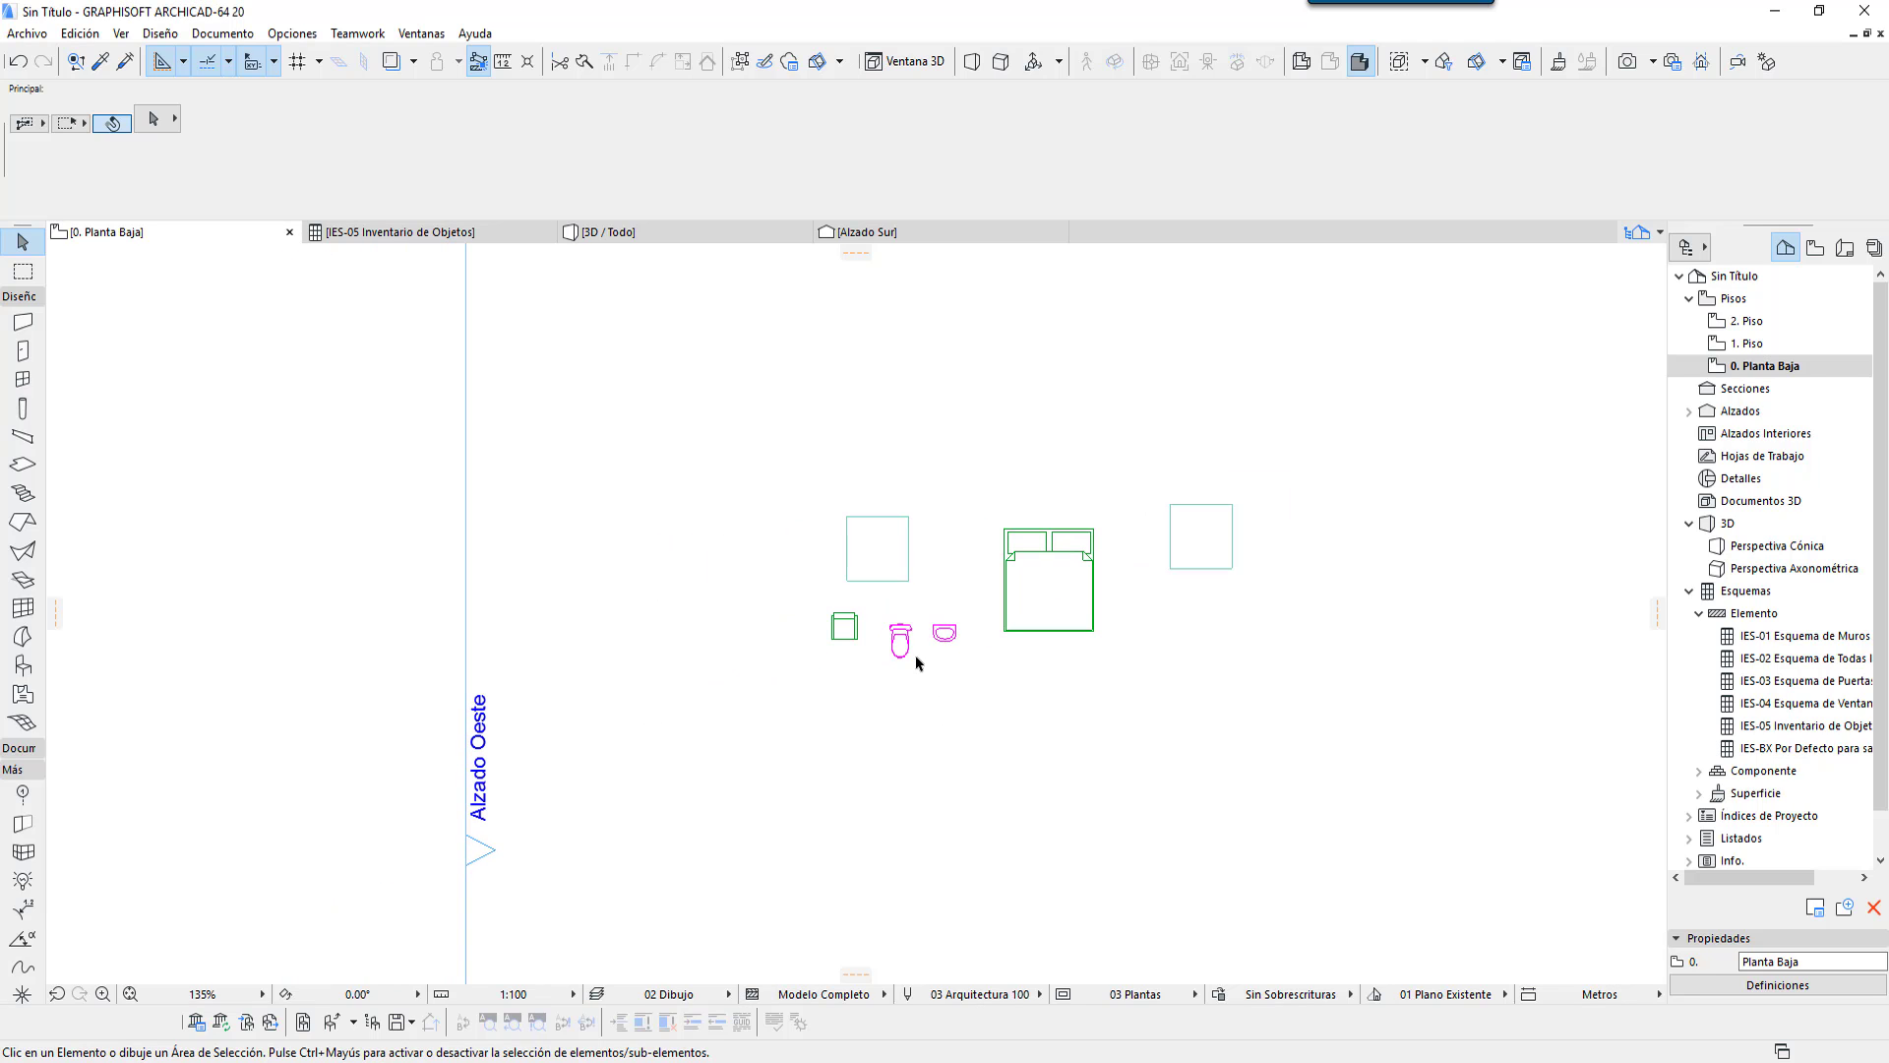
{"action": "scroll", "coordinate": [916, 663], "scroll_direction": "up", "scroll_amount": 3}
{"action": "scroll", "coordinate": [1025, 615], "scroll_direction": "up", "scroll_amount": 2}
{"action": "middle_click_drag", "start_coordinate": [1029, 640], "coordinate": [890, 712]}
{"action": "scroll", "coordinate": [960, 692], "scroll_direction": "down", "scroll_amount": 1}
{"action": "scroll", "coordinate": [1043, 812], "scroll_direction": "down", "scroll_amount": 2}
{"action": "scroll", "coordinate": [1102, 764], "scroll_direction": "up", "scroll_amount": 3}
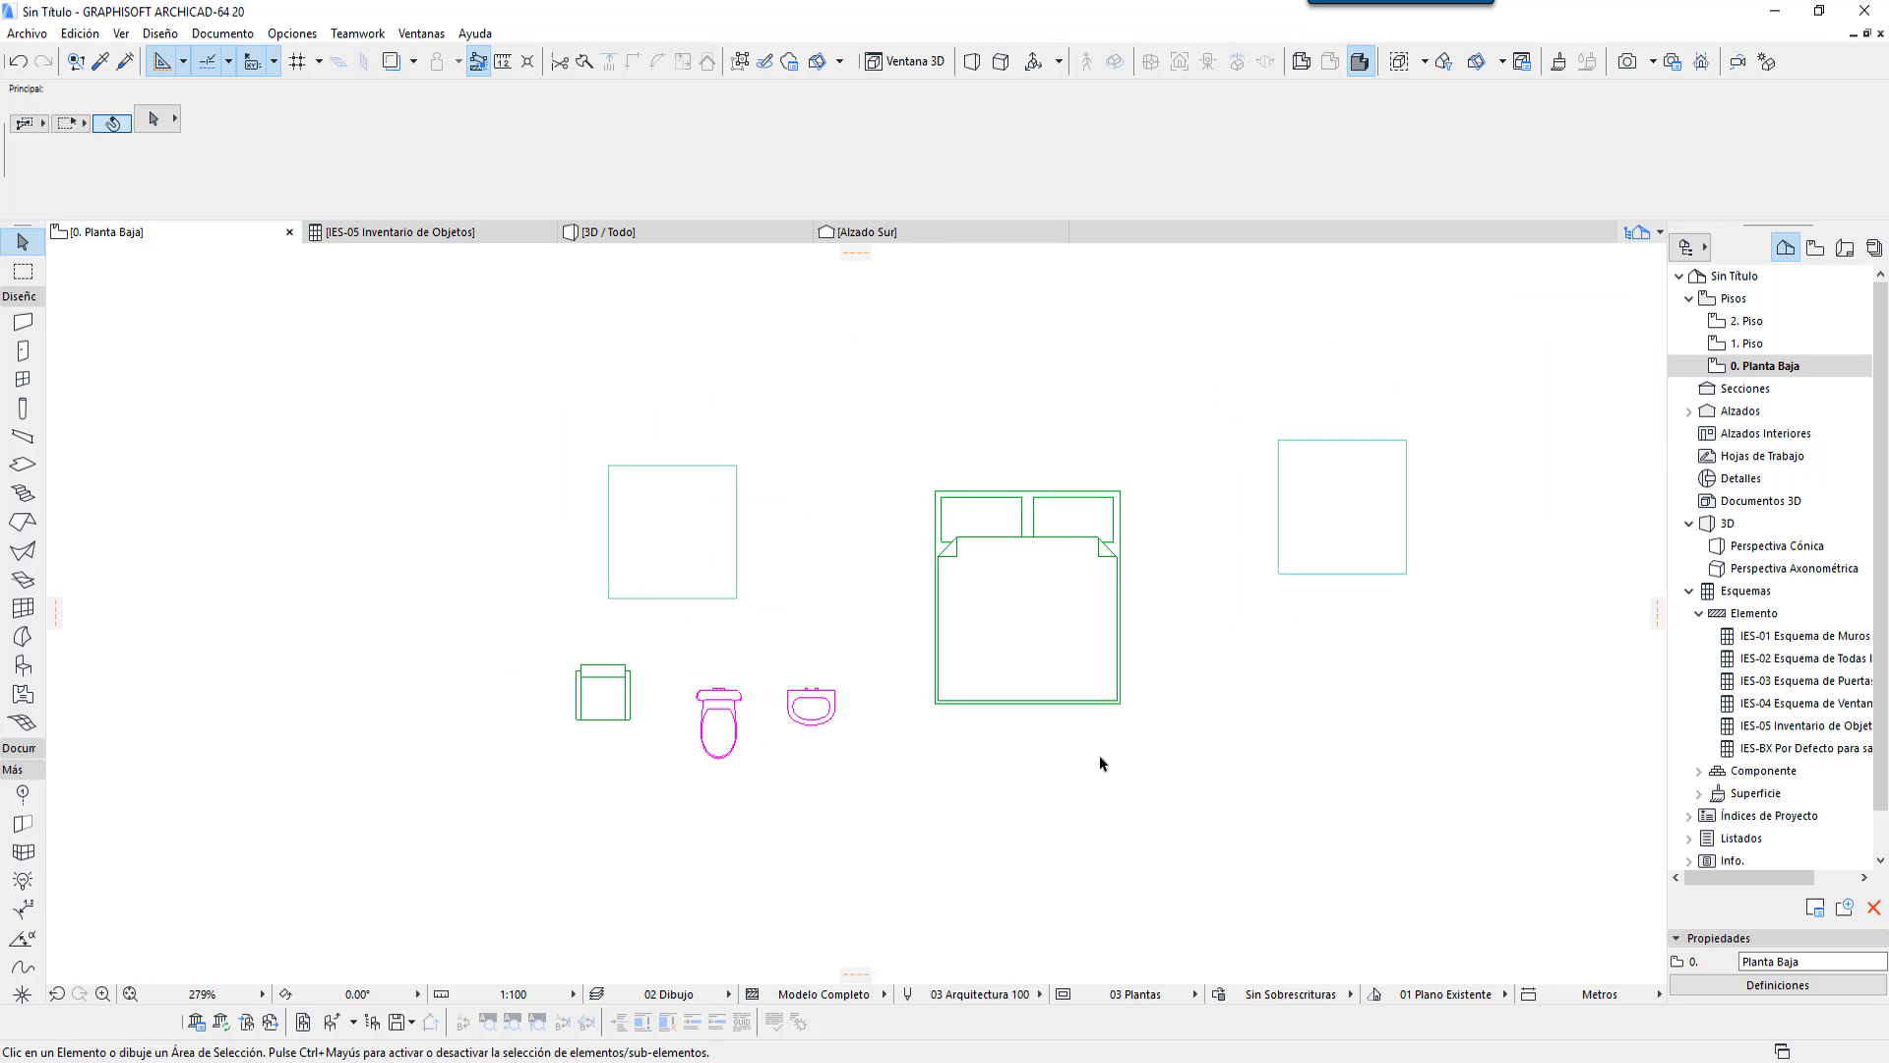
{"action": "scroll", "coordinate": [1172, 539], "scroll_direction": "down", "scroll_amount": 3}
{"action": "scroll", "coordinate": [1147, 635], "scroll_direction": "down", "scroll_amount": 2}
{"action": "scroll", "coordinate": [1149, 634], "scroll_direction": "down", "scroll_amount": 1}
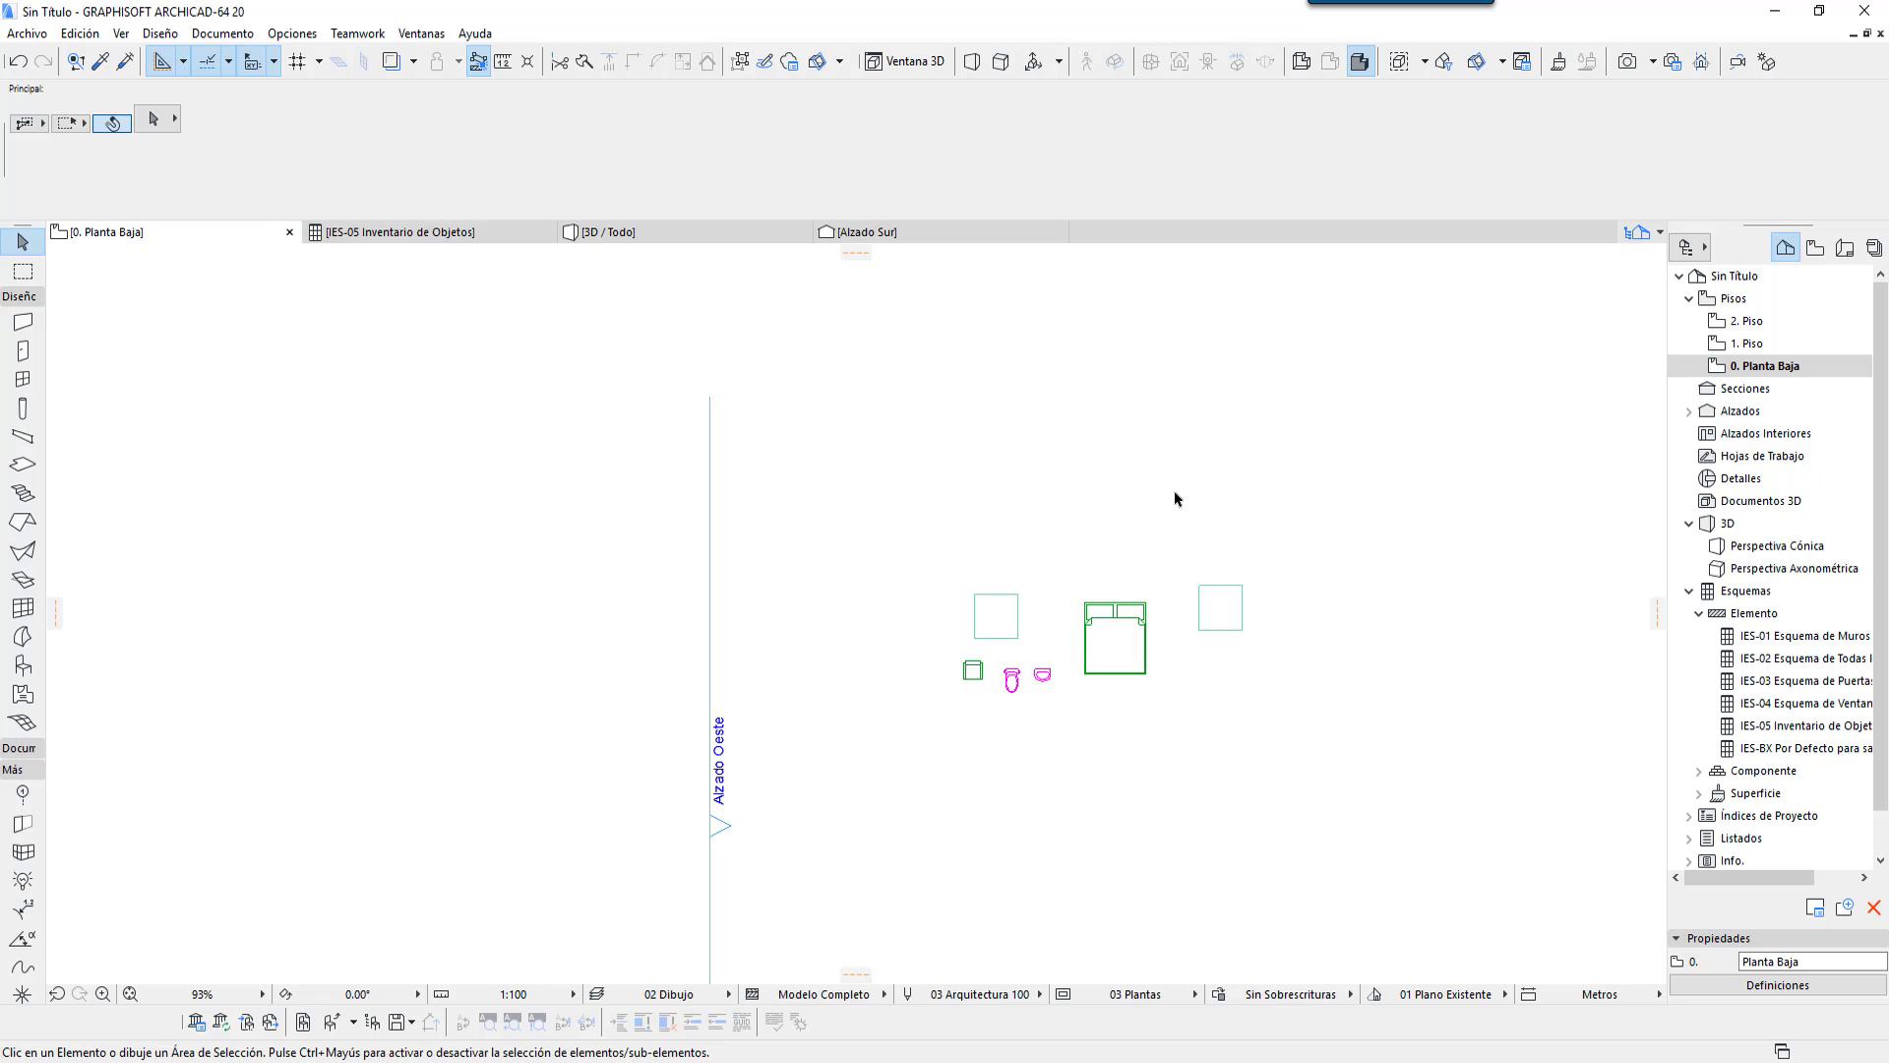
{"action": "middle_click_drag", "start_coordinate": [1173, 492], "coordinate": [1113, 854]}
{"action": "scroll", "coordinate": [1103, 675], "scroll_direction": "down", "scroll_amount": 2}
{"action": "scroll", "coordinate": [1103, 671], "scroll_direction": "down", "scroll_amount": 2}
{"action": "middle_click_drag", "start_coordinate": [906, 439], "coordinate": [1256, 712]}
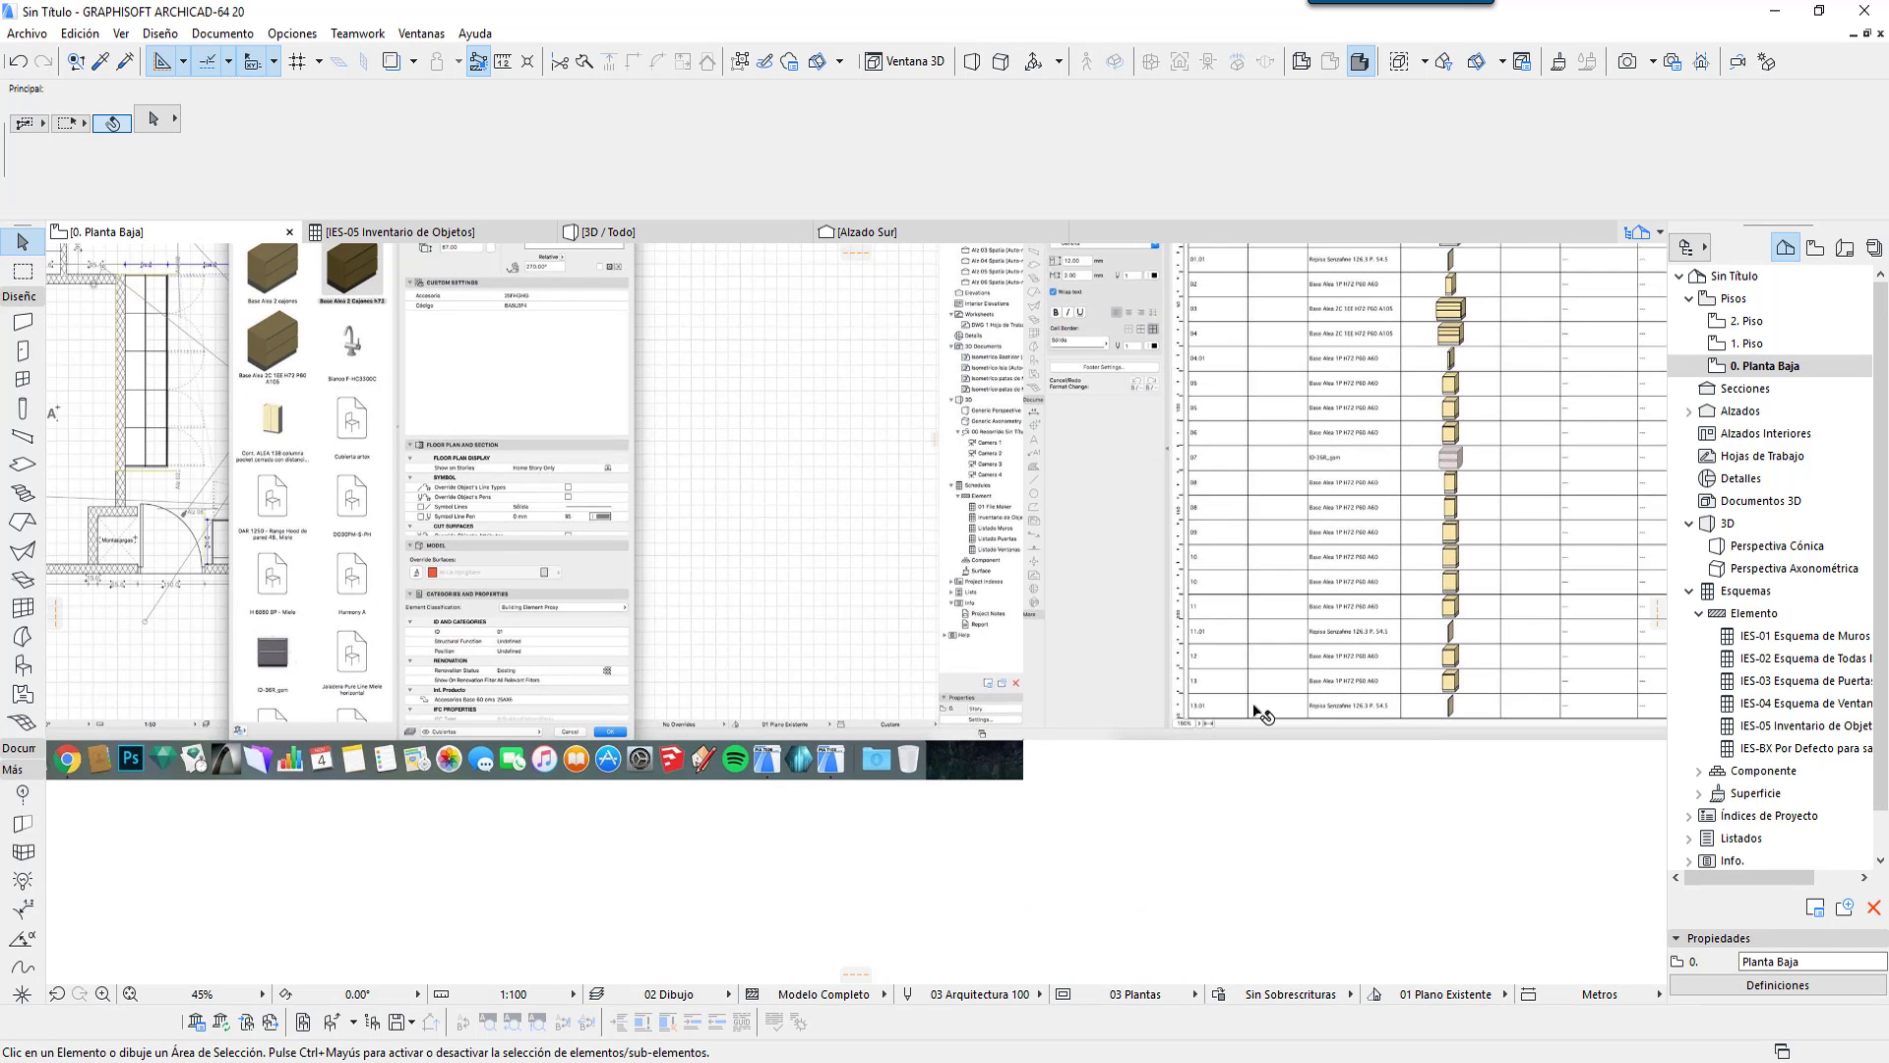
{"action": "middle_click_drag", "start_coordinate": [1126, 552], "coordinate": [996, 679]}
{"action": "middle_click_drag", "start_coordinate": [1054, 642], "coordinate": [1284, 767]}
{"action": "scroll", "coordinate": [623, 587], "scroll_direction": "up", "scroll_amount": 5}
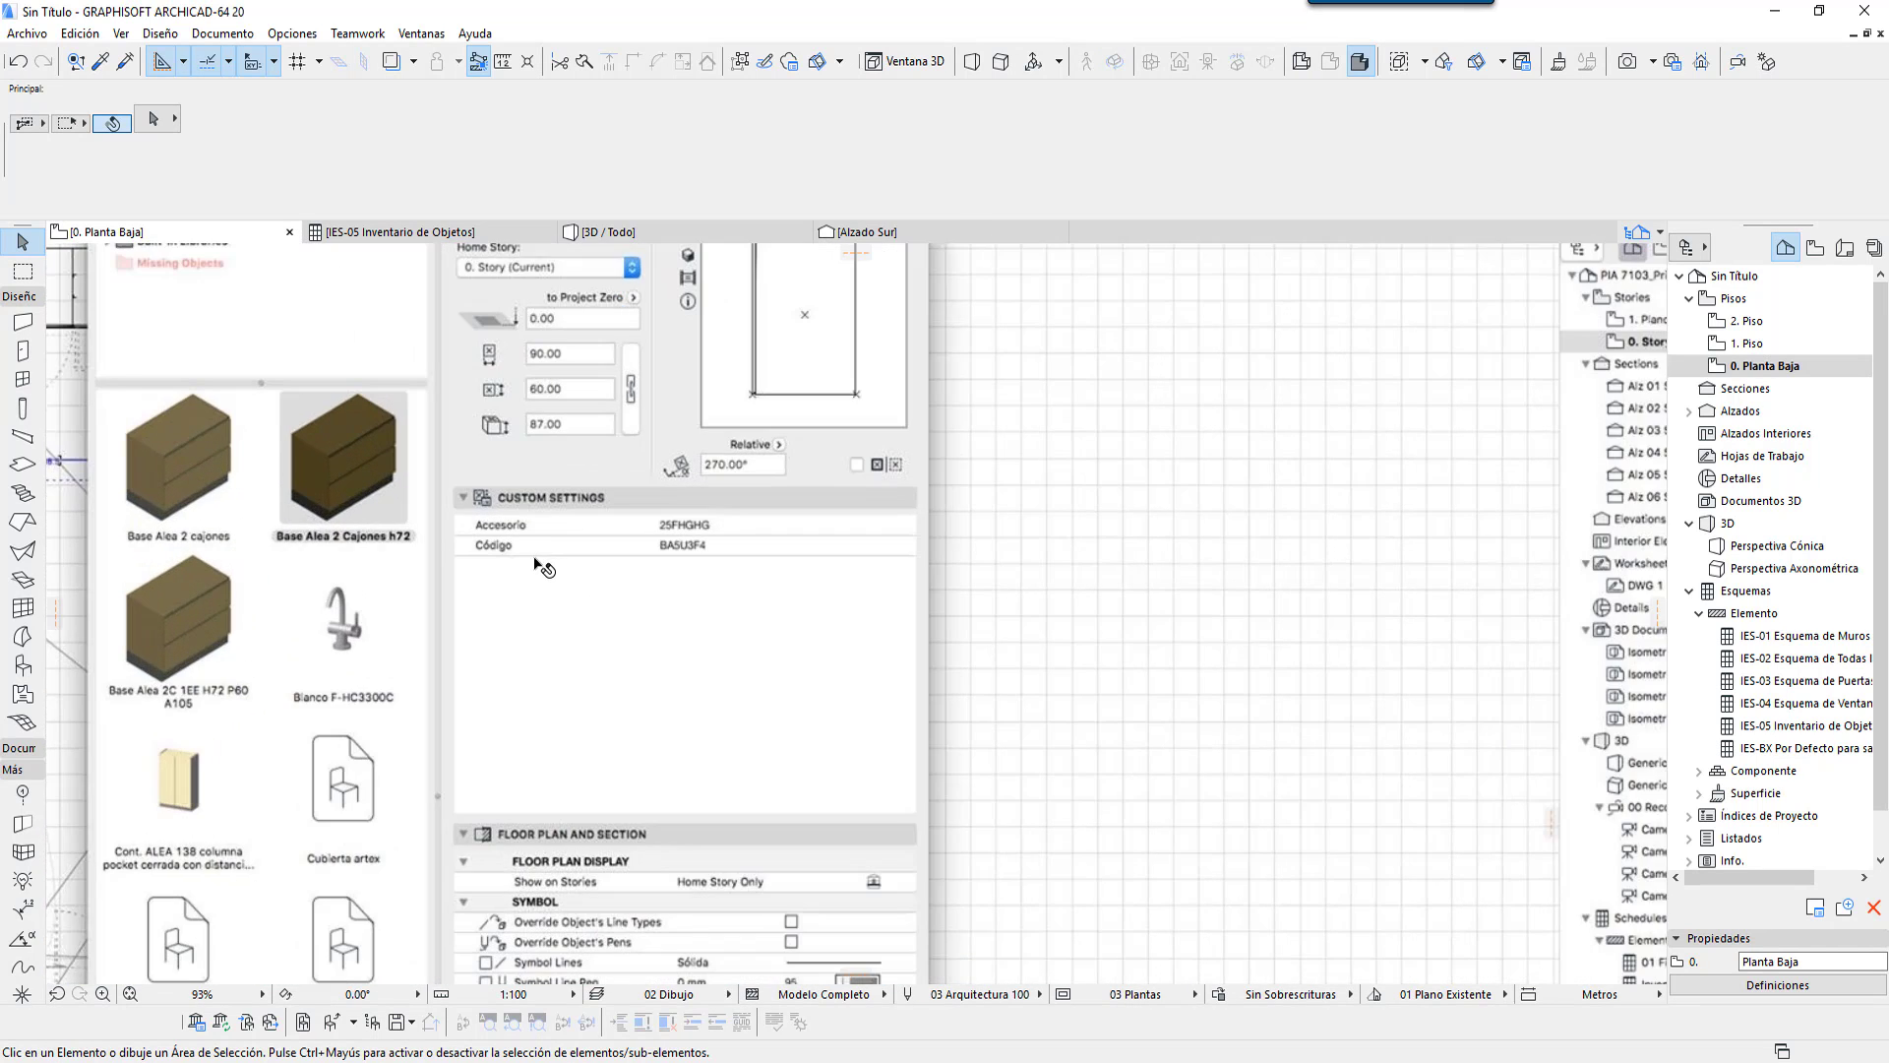
{"action": "scroll", "coordinate": [925, 576], "scroll_direction": "down", "scroll_amount": 9}
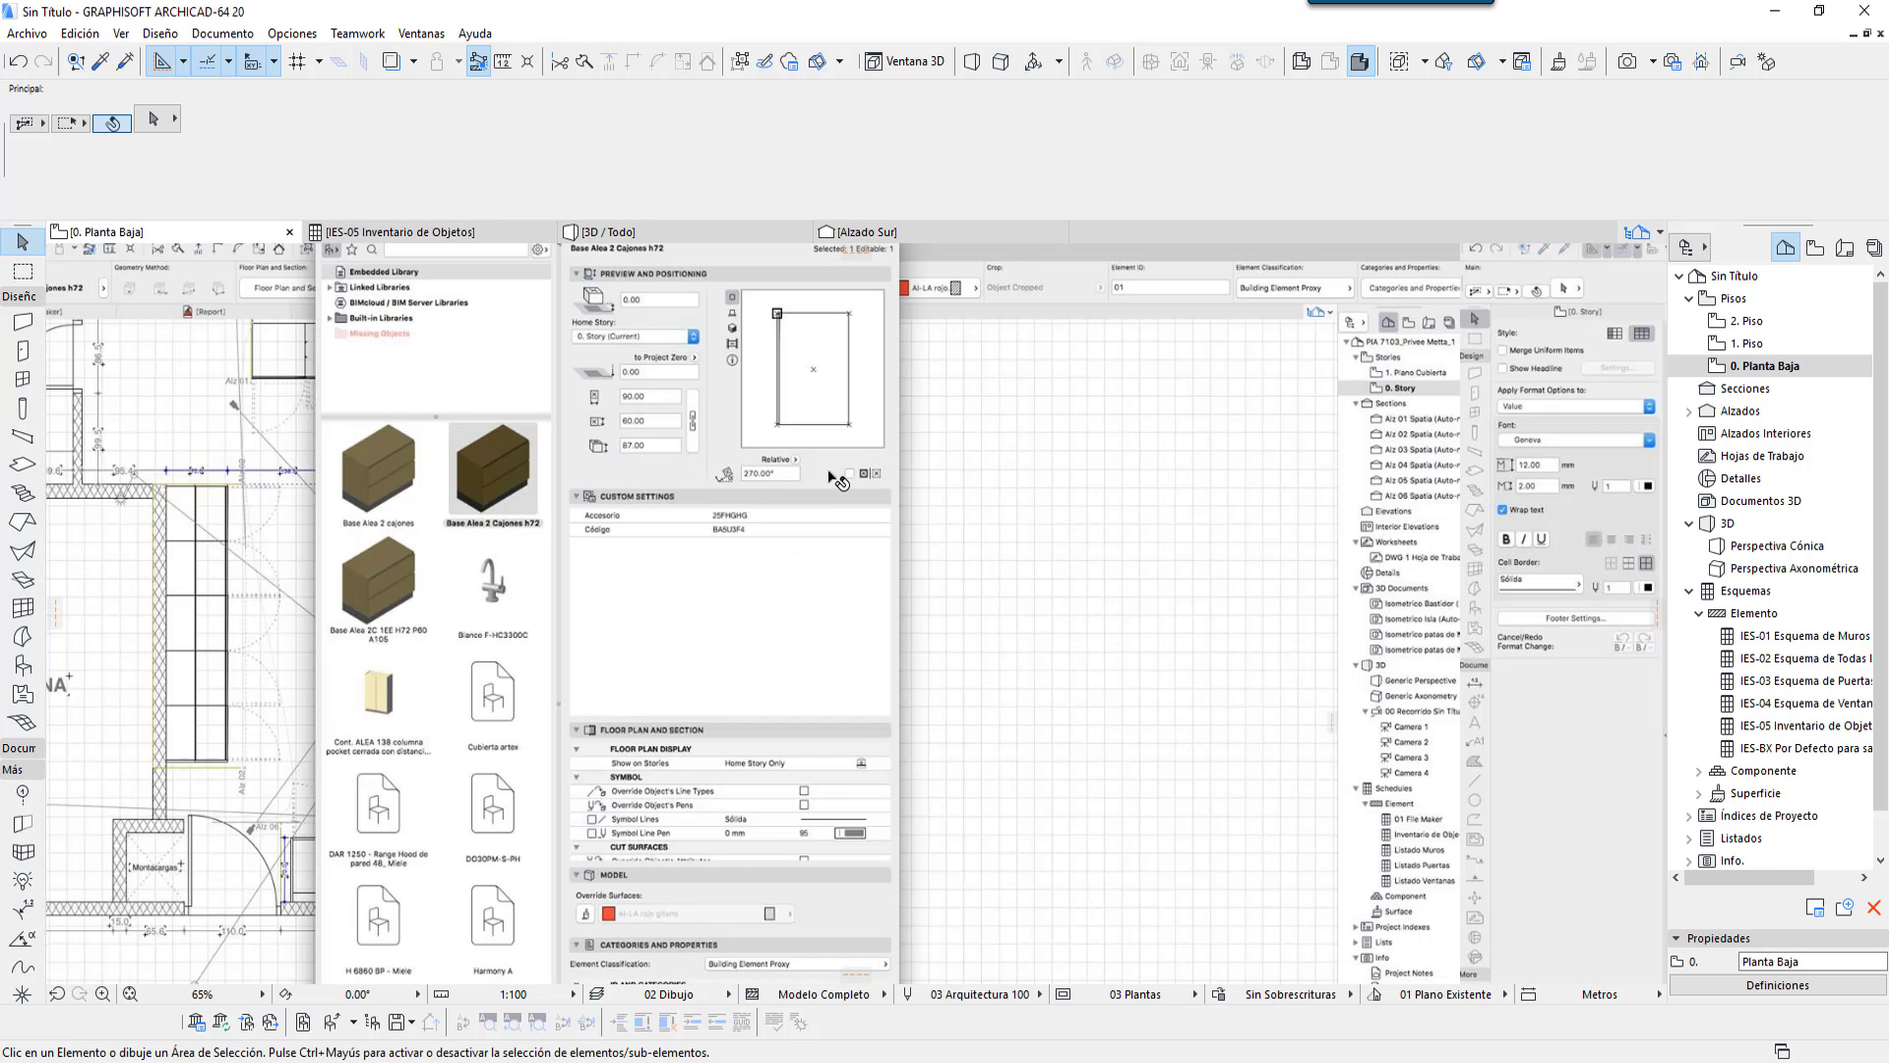
{"action": "middle_click_drag", "start_coordinate": [1289, 766], "coordinate": [1004, 526]}
{"action": "scroll", "coordinate": [1027, 645], "scroll_direction": "up", "scroll_amount": 9}
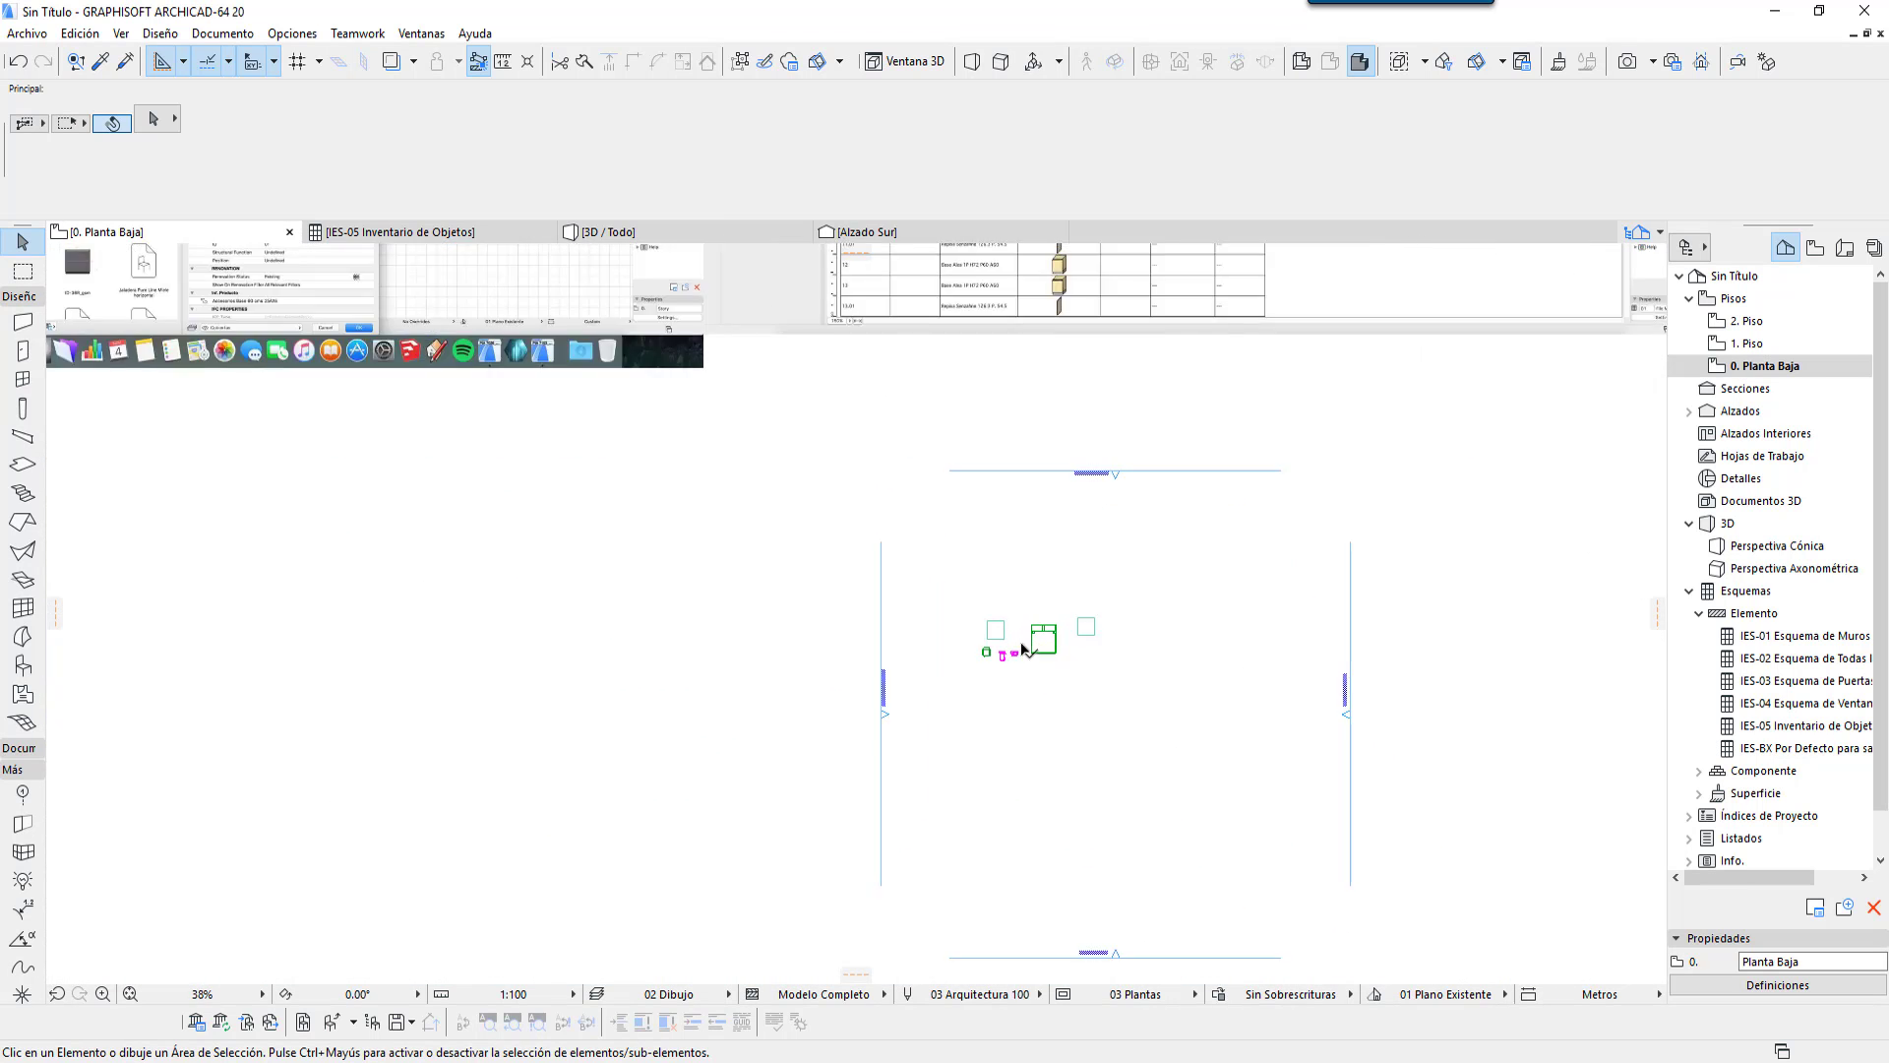
{"action": "scroll", "coordinate": [1075, 647], "scroll_direction": "up", "scroll_amount": 4}
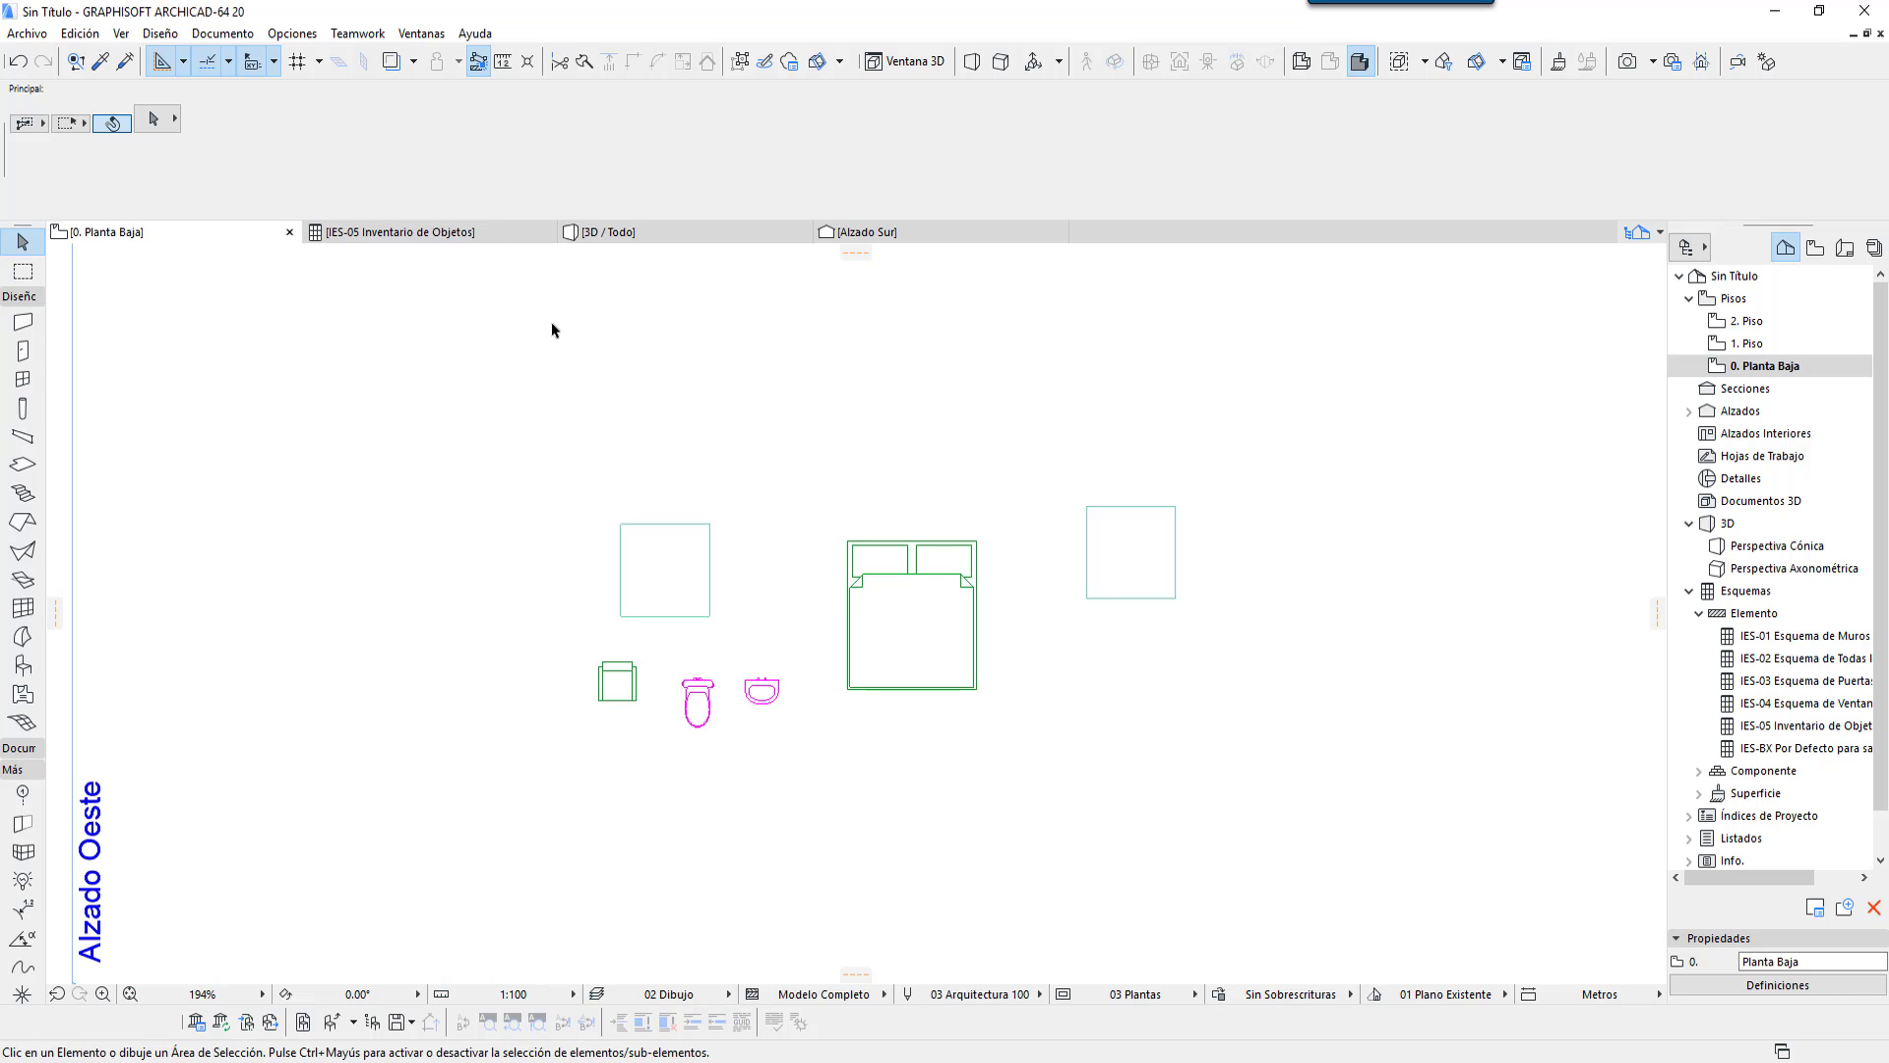
Step: Review the available library item parameters of Objeto Nuevo 2.gsm in Biblioteca Incrustada from the IES-05 scheme definitions, without adding any
{"action": "left_click", "coordinate": [475, 233]}
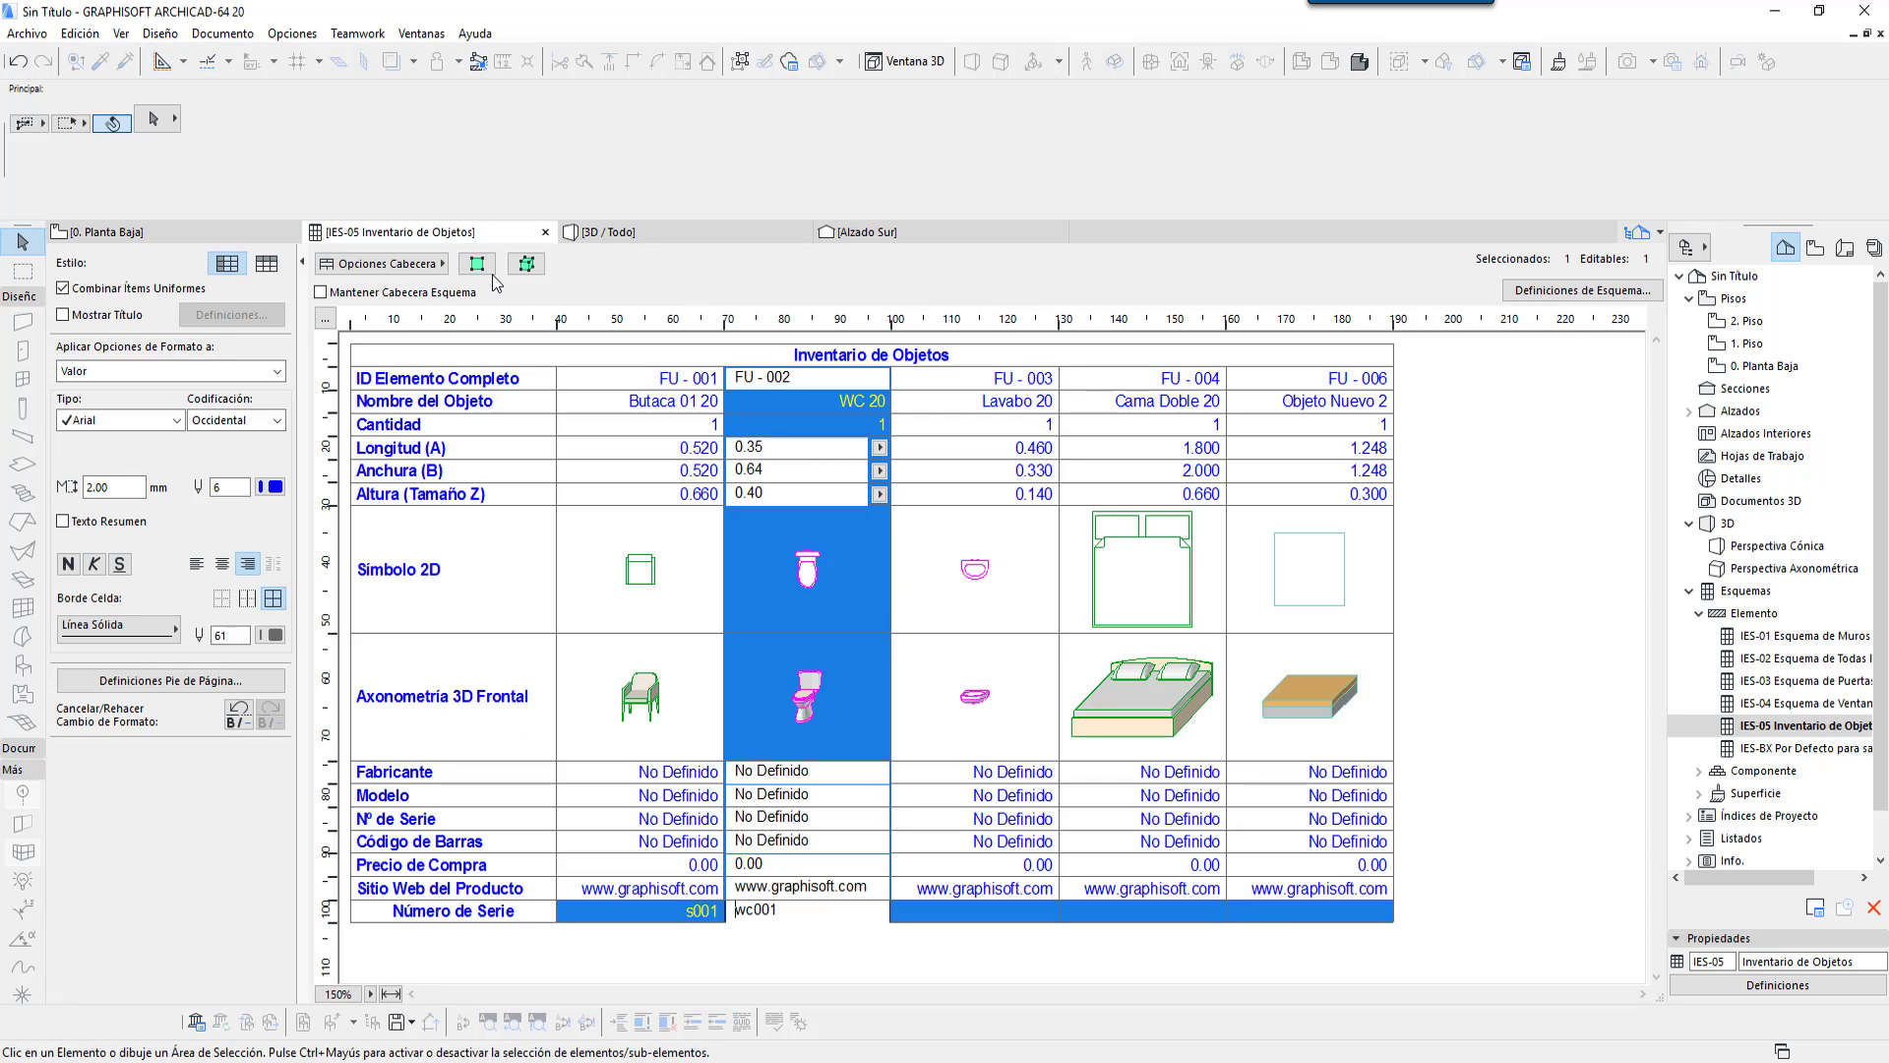
{"action": "left_click", "coordinate": [1555, 293]}
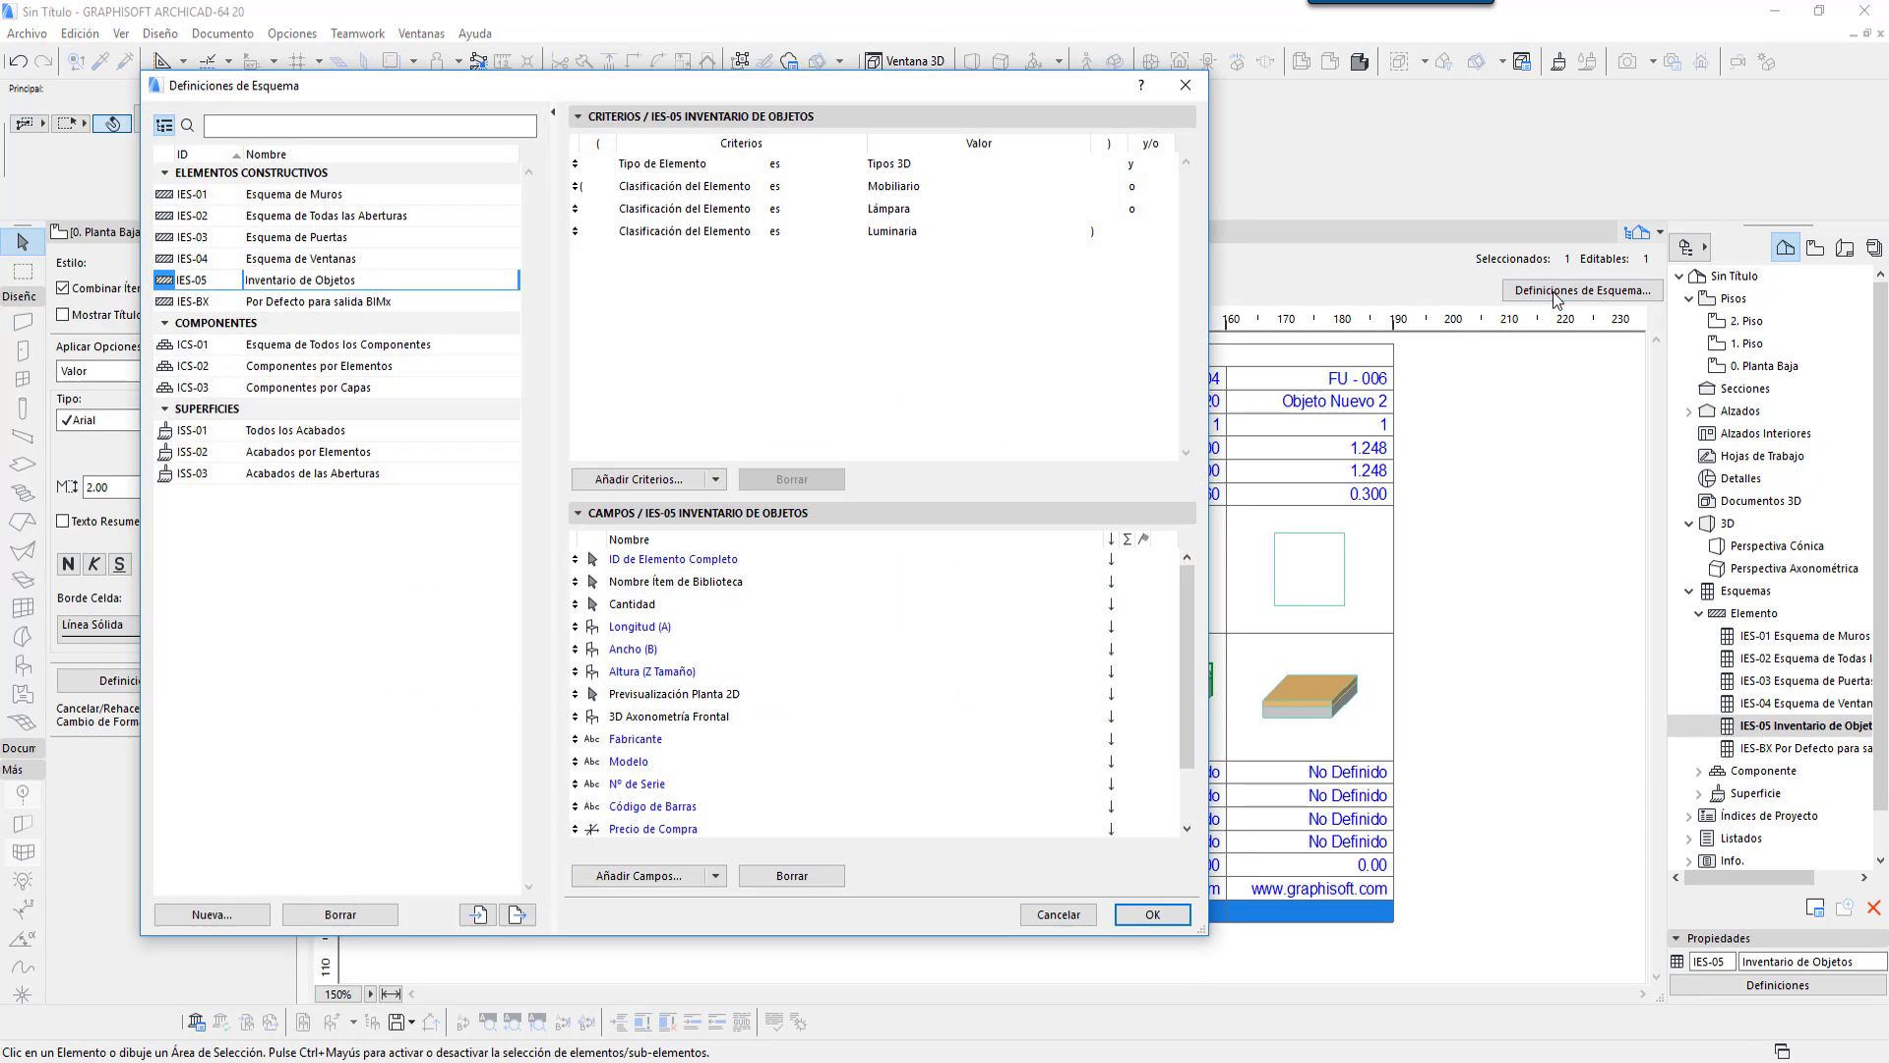
{"action": "left_click", "coordinate": [719, 878]}
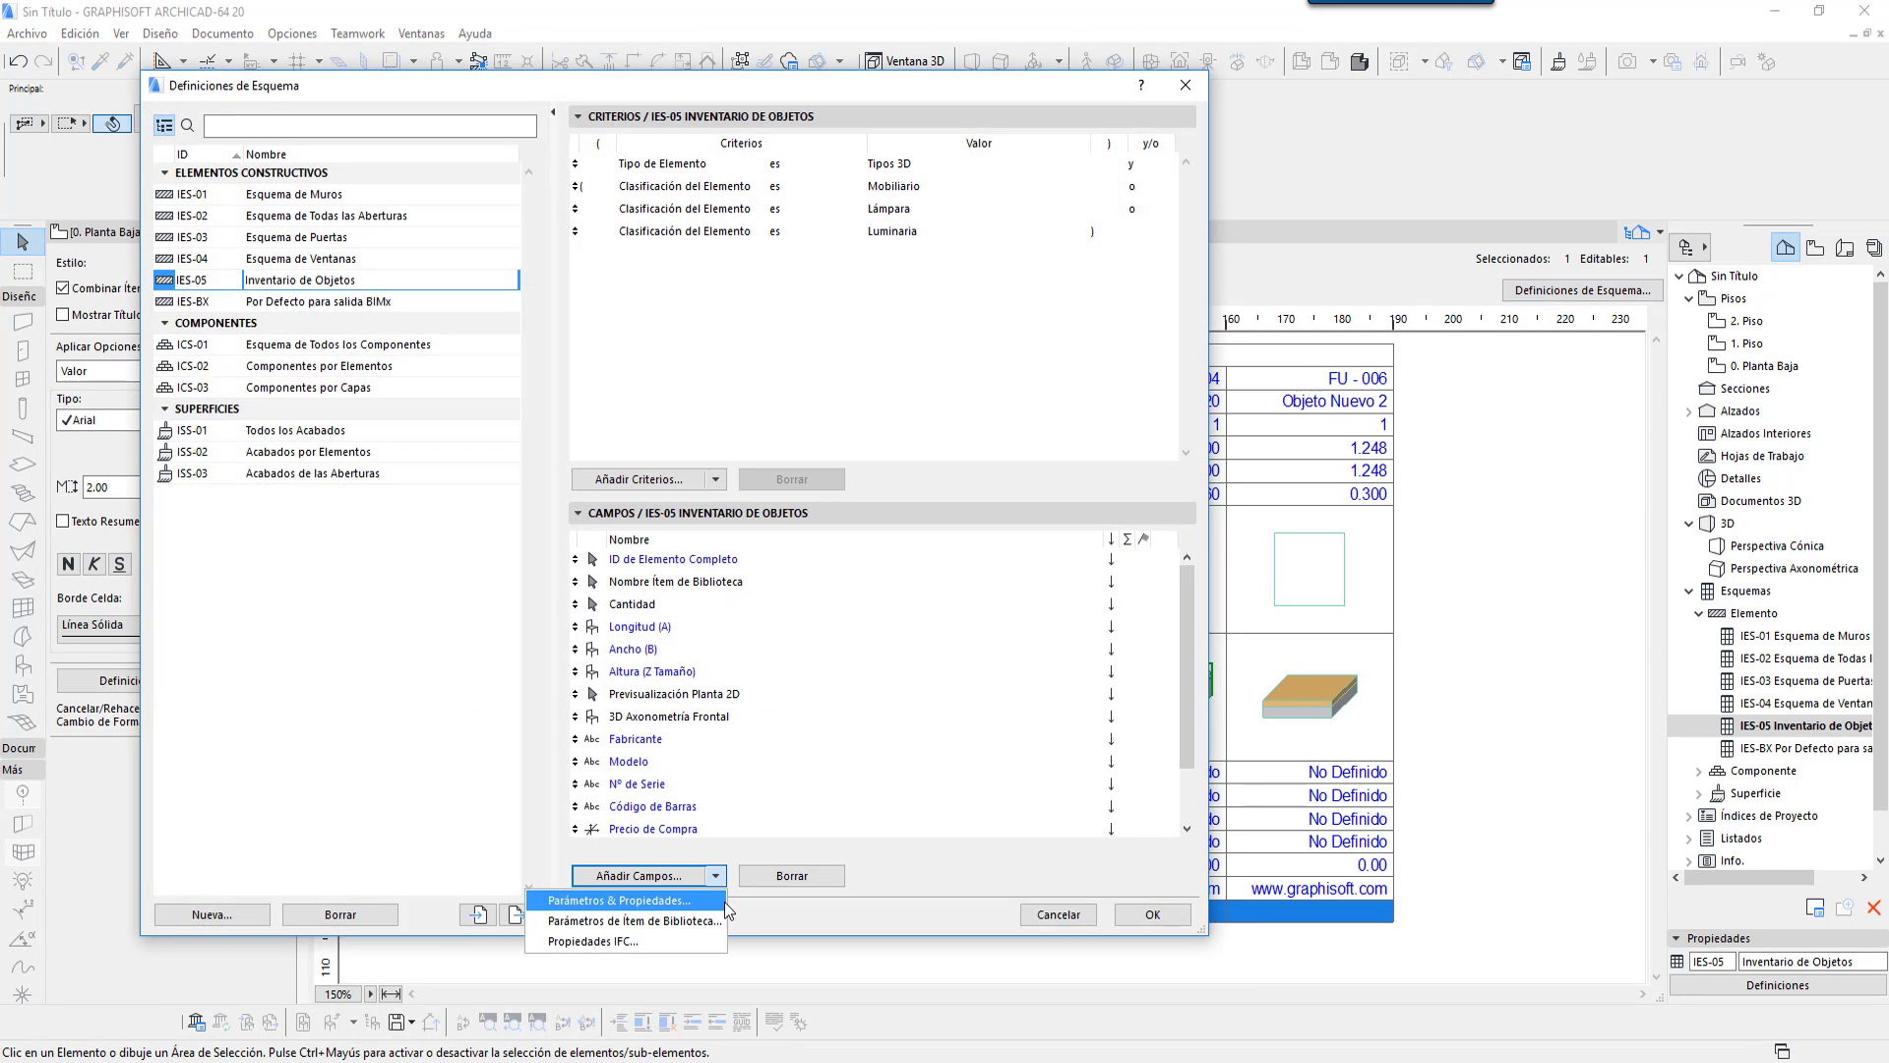
{"action": "left_click", "coordinate": [679, 925]}
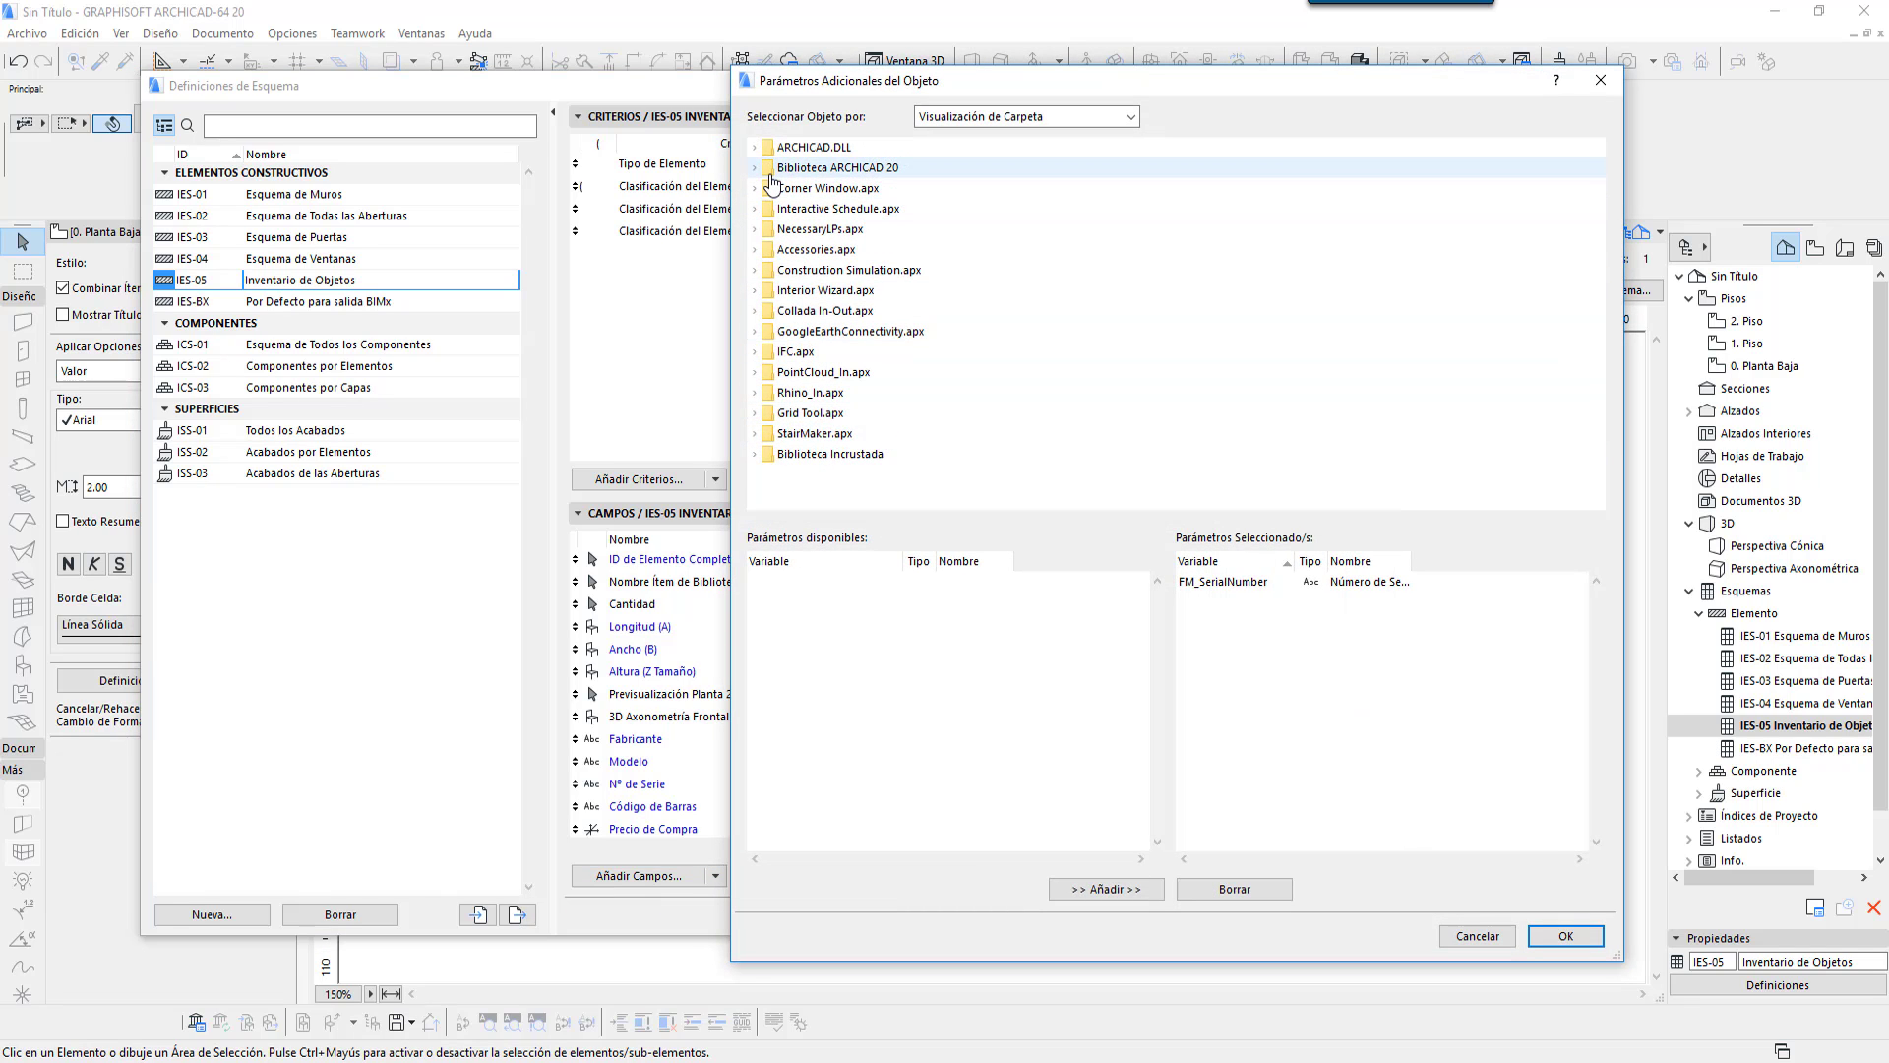
{"action": "left_click", "coordinate": [760, 456]}
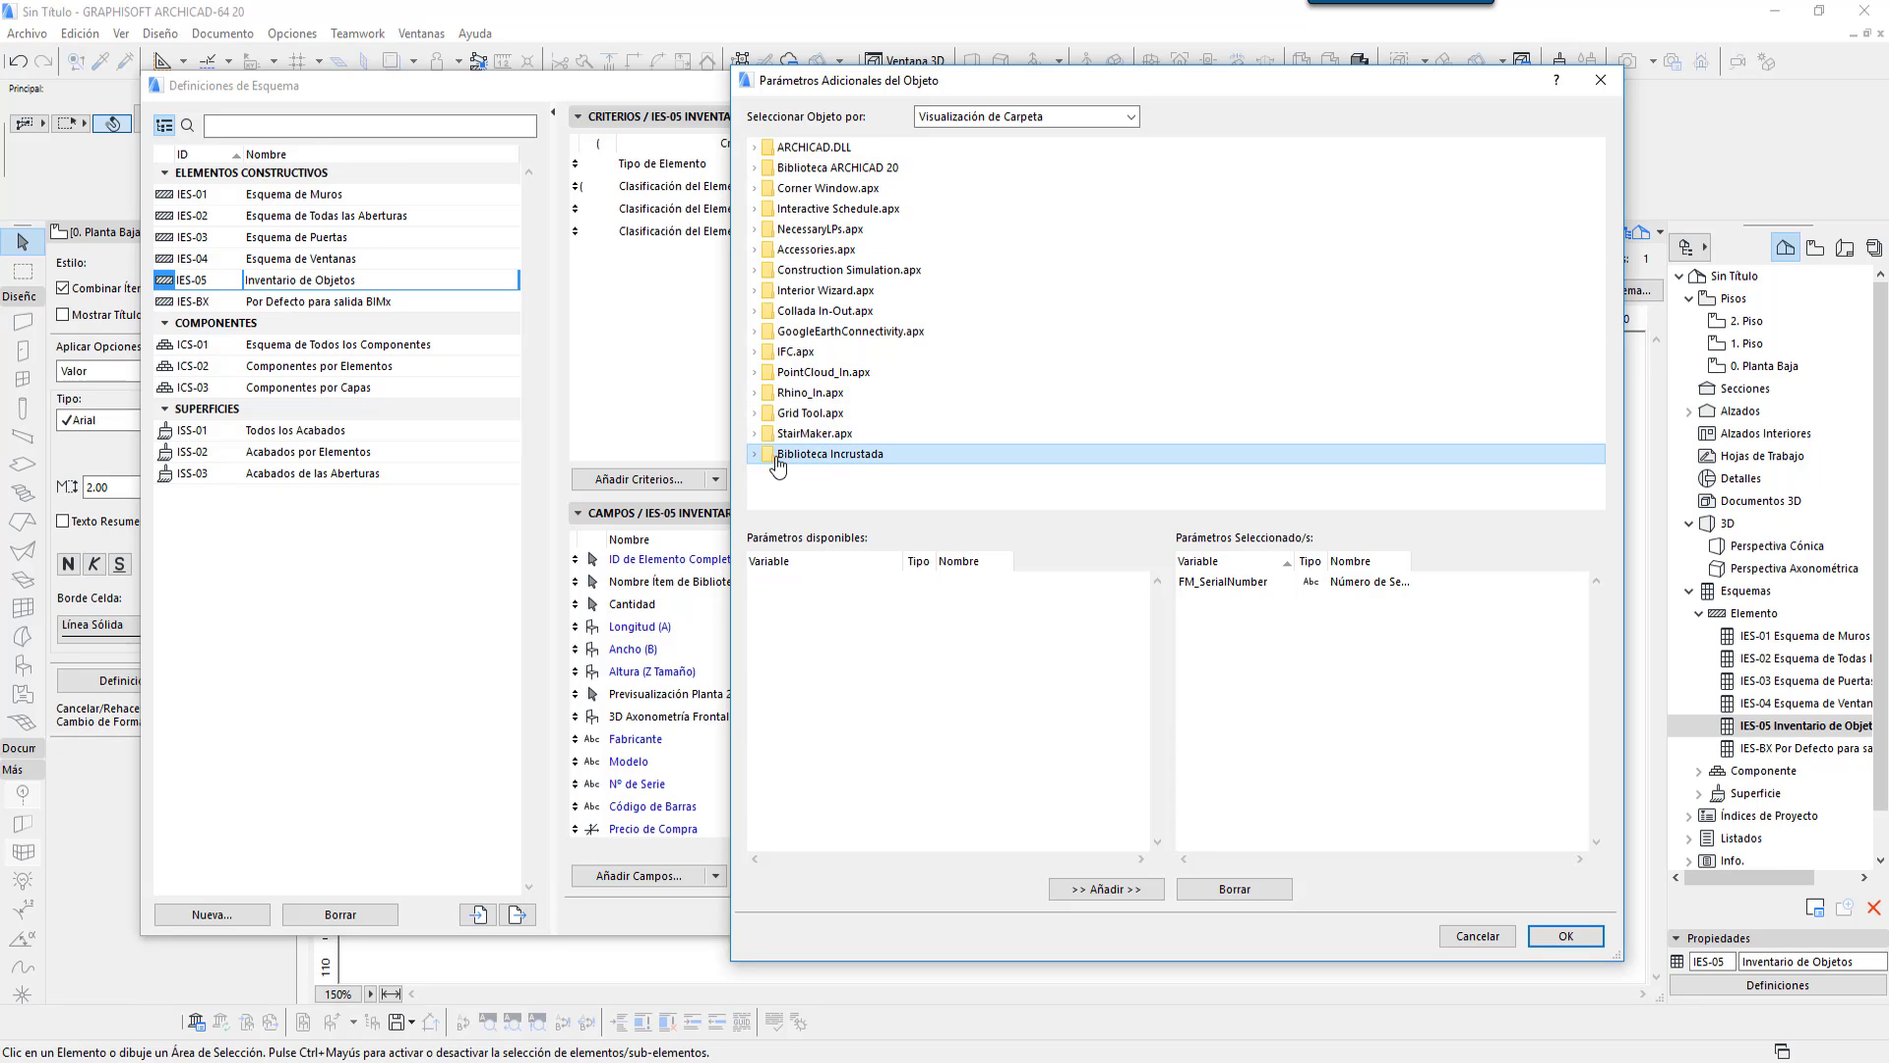
{"action": "left_click", "coordinate": [756, 457]}
{"action": "left_click", "coordinate": [858, 495]}
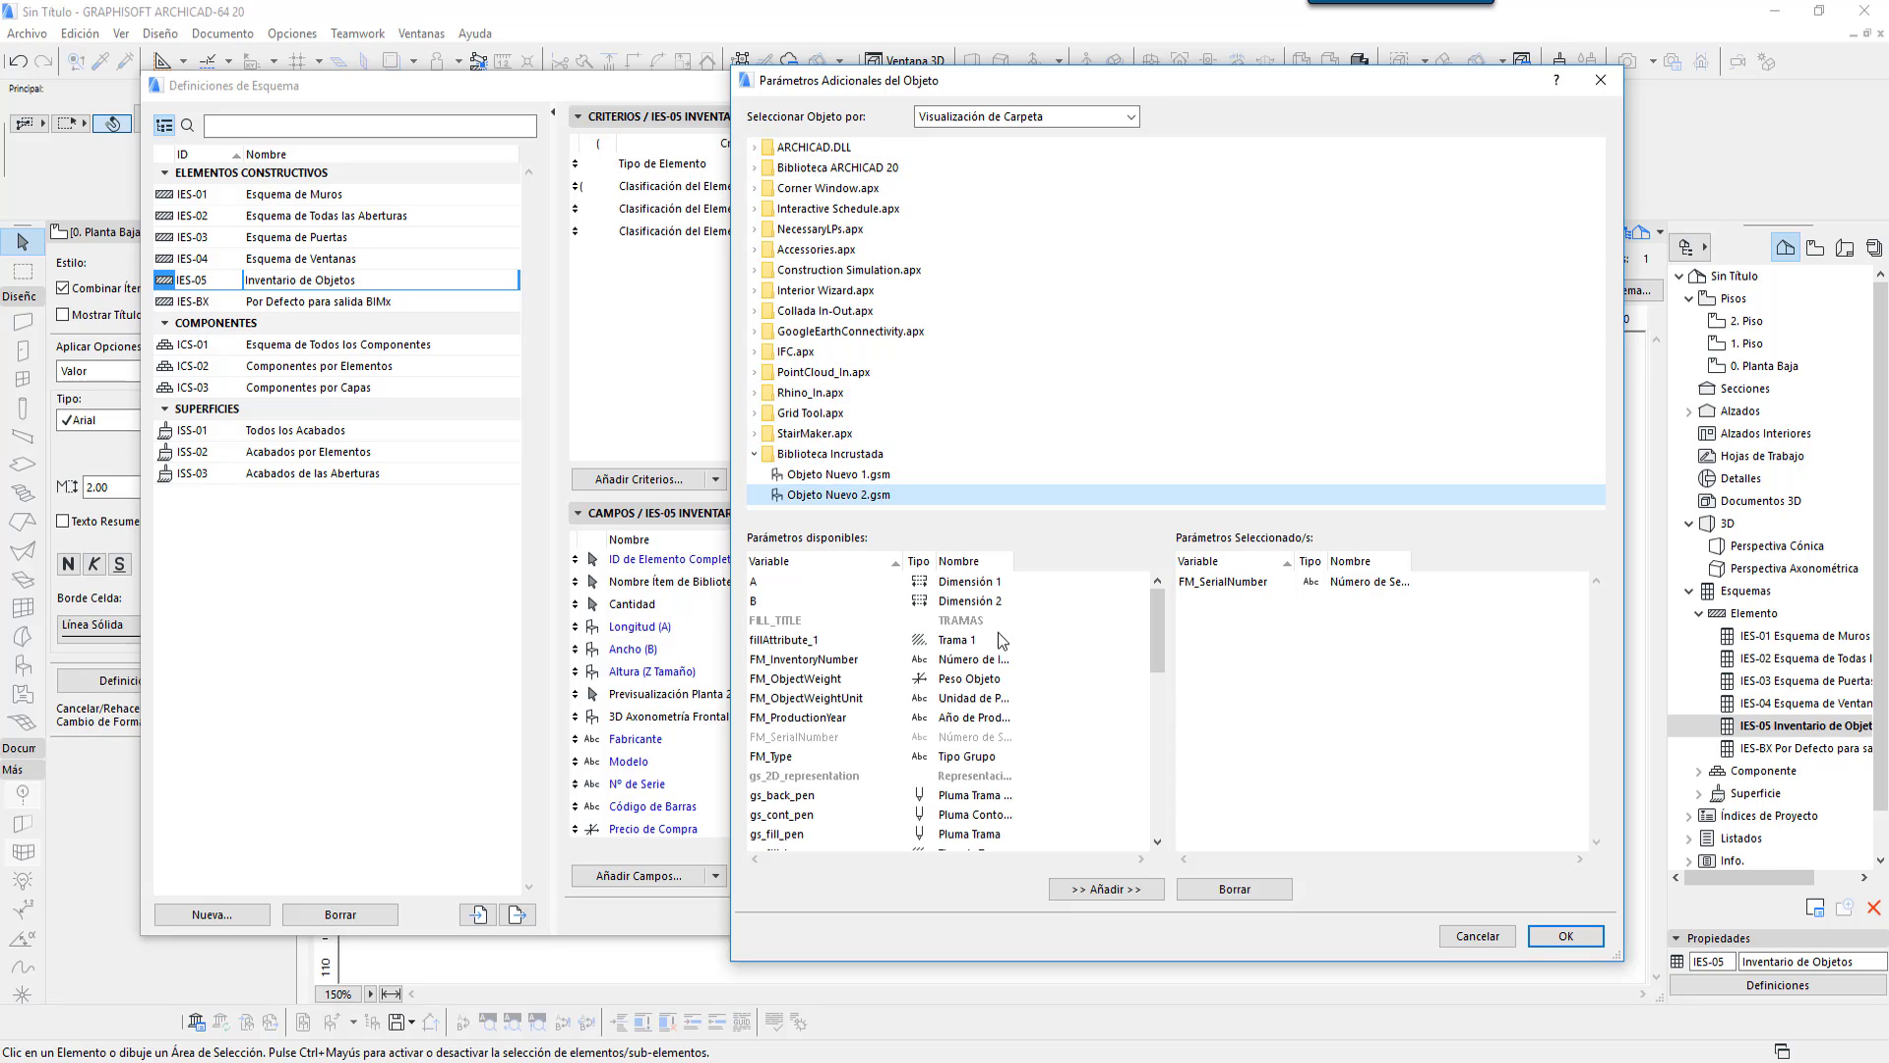
{"action": "left_click_drag", "start_coordinate": [1160, 622], "coordinate": [1147, 795]}
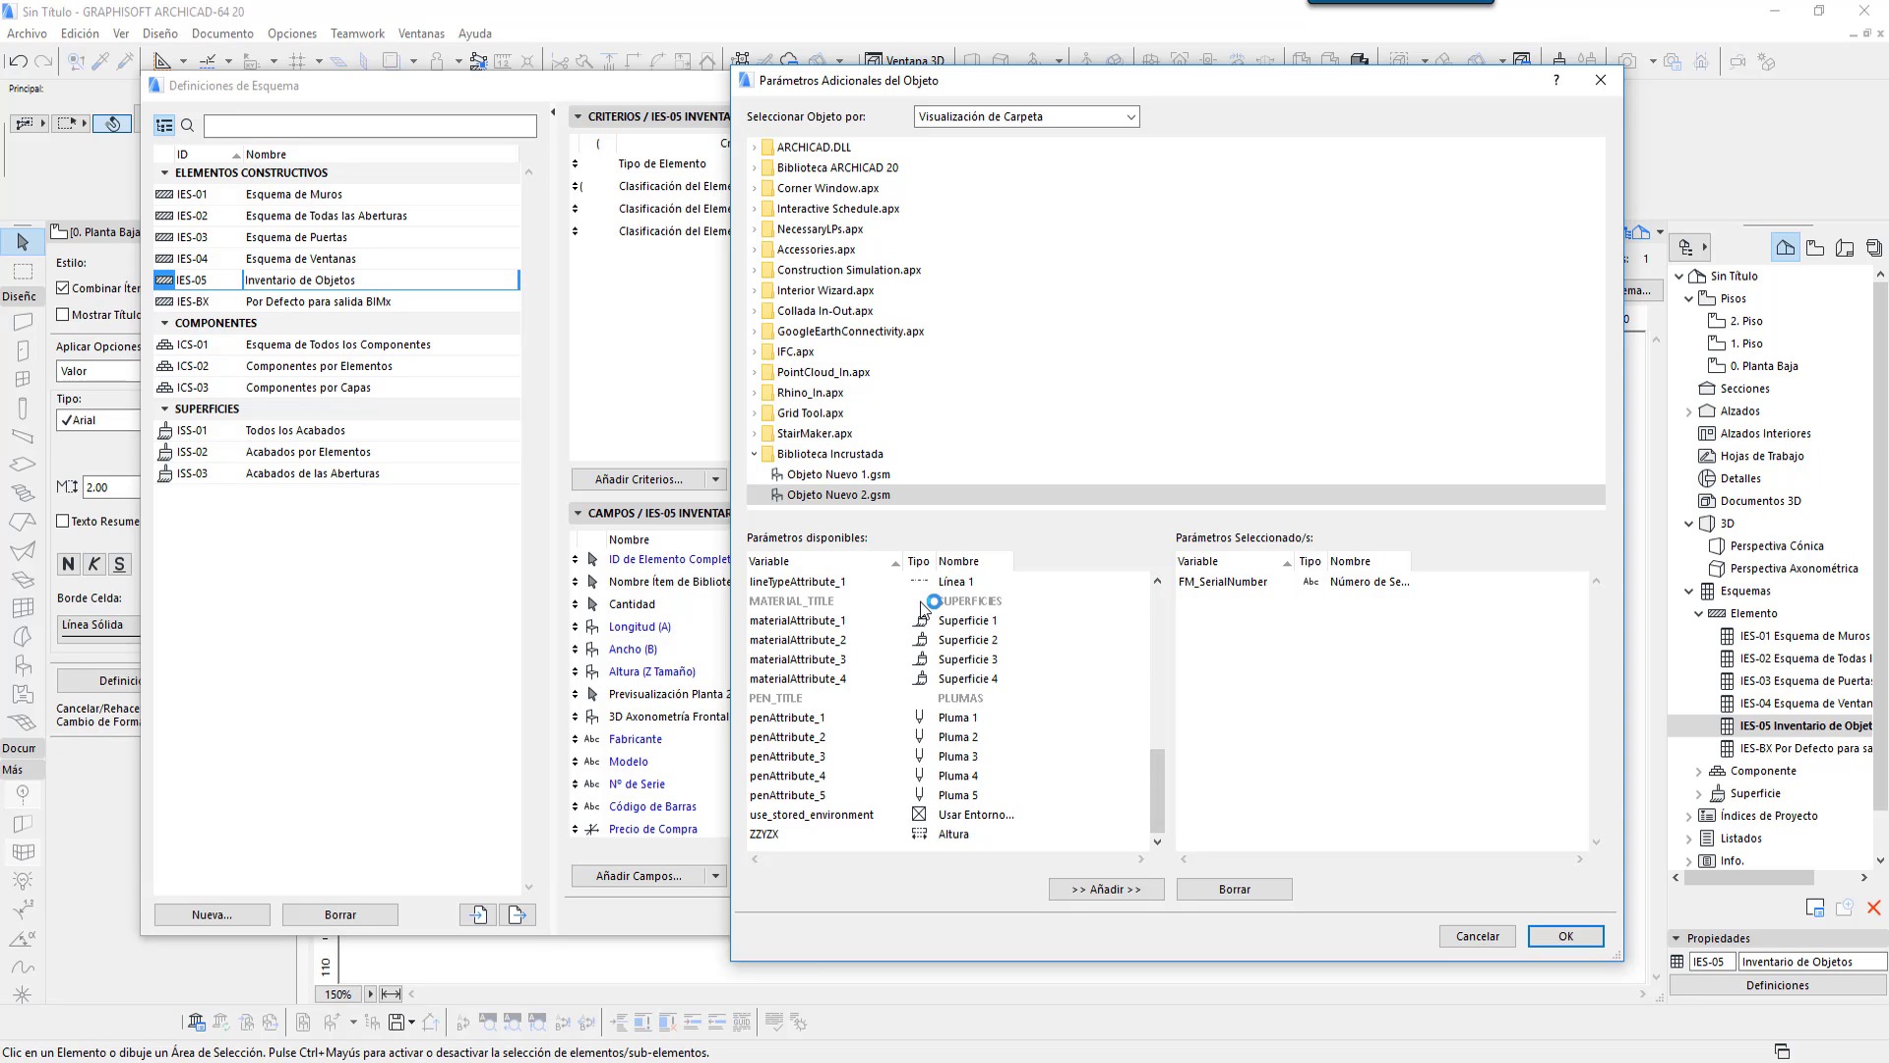
{"action": "left_click", "coordinate": [1451, 930]}
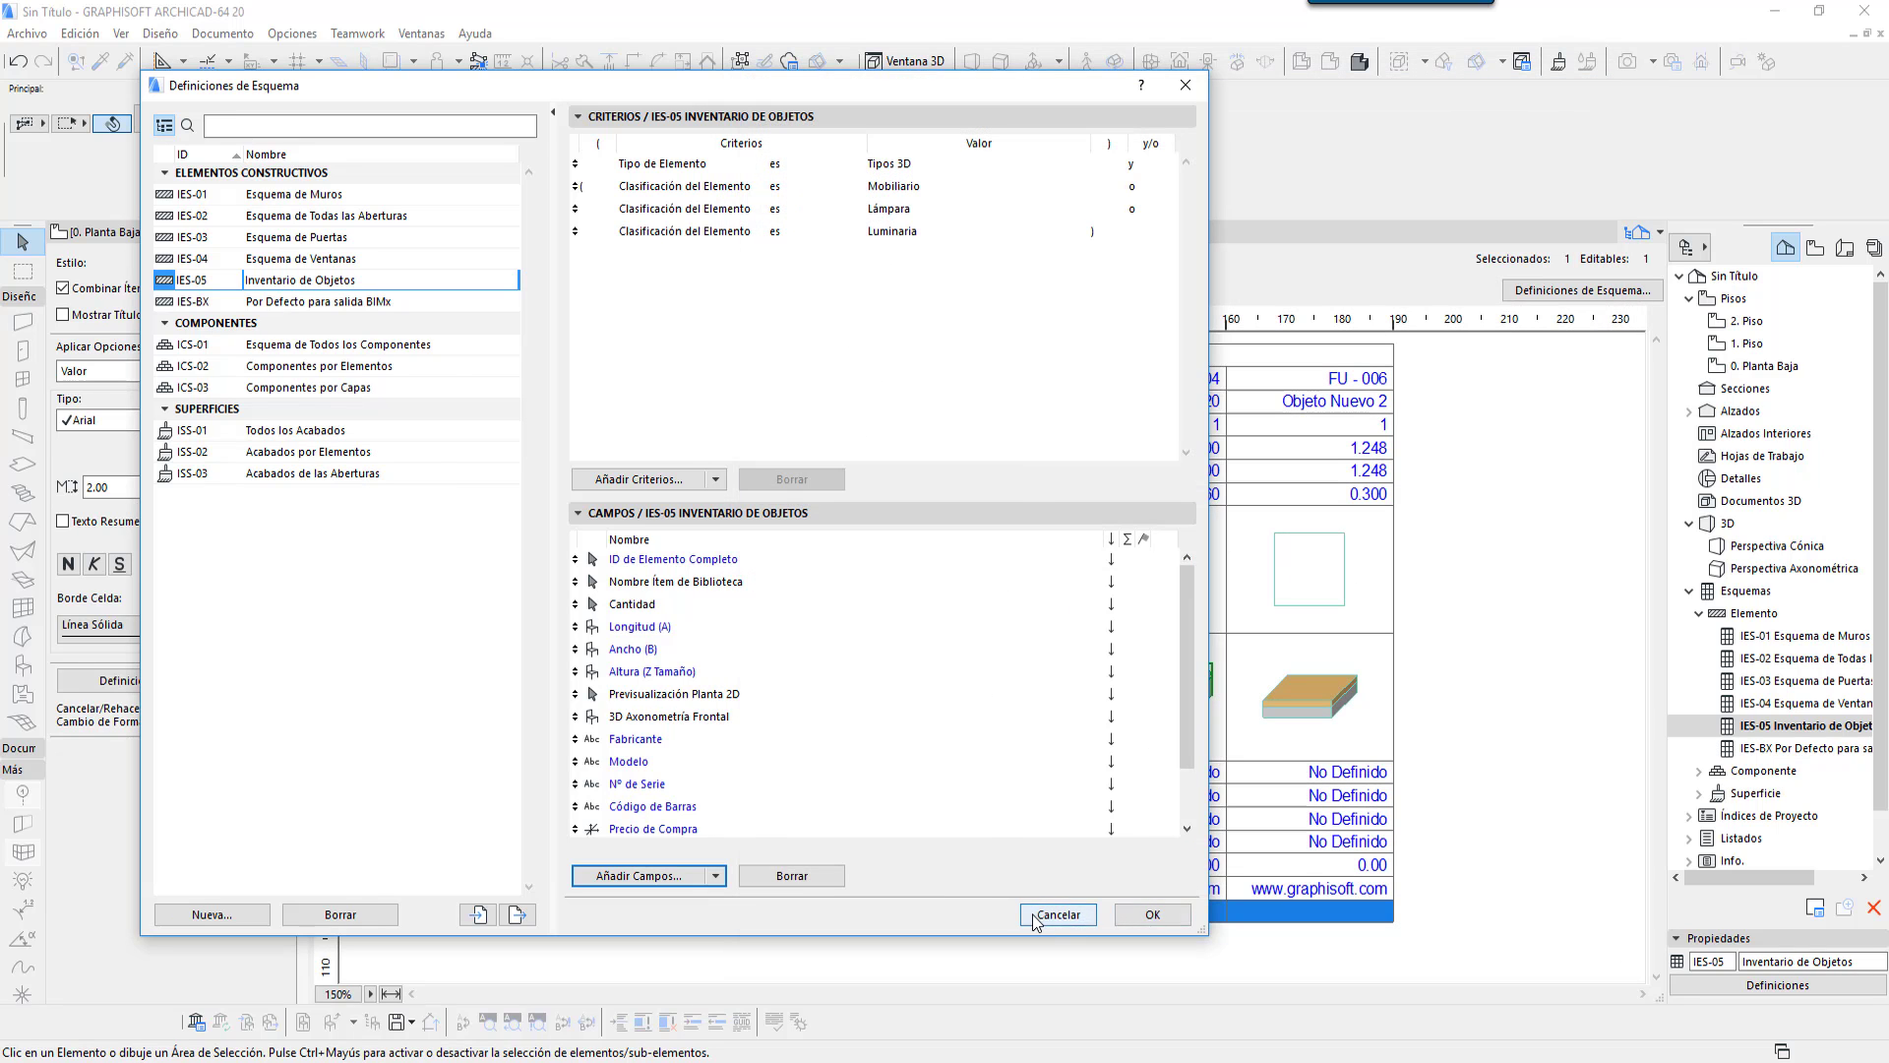
{"action": "left_click", "coordinate": [1039, 918]}
Step: Select the Objeto Nuevo 2 square on the Planta Baja plan and open its library object for parameter editing
{"action": "left_click", "coordinate": [212, 232]}
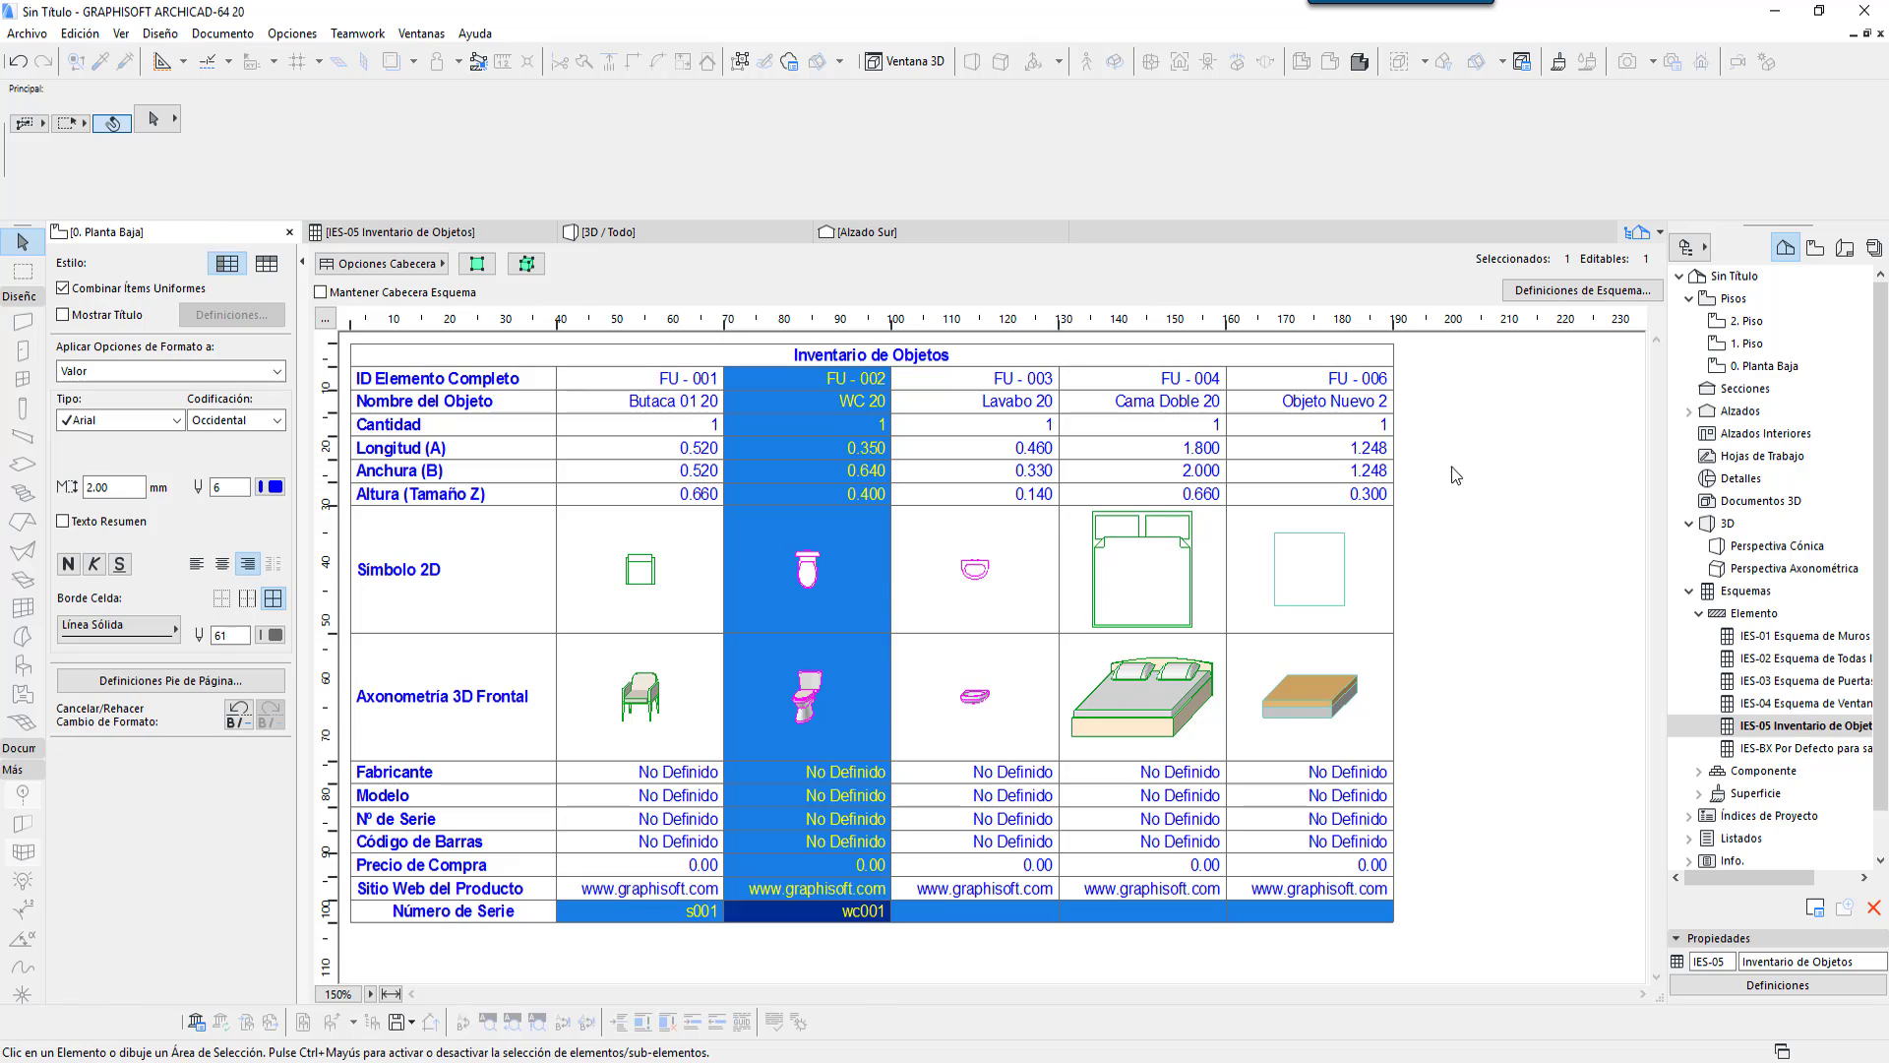
{"action": "left_click_drag", "start_coordinate": [1222, 466], "coordinate": [1080, 664]}
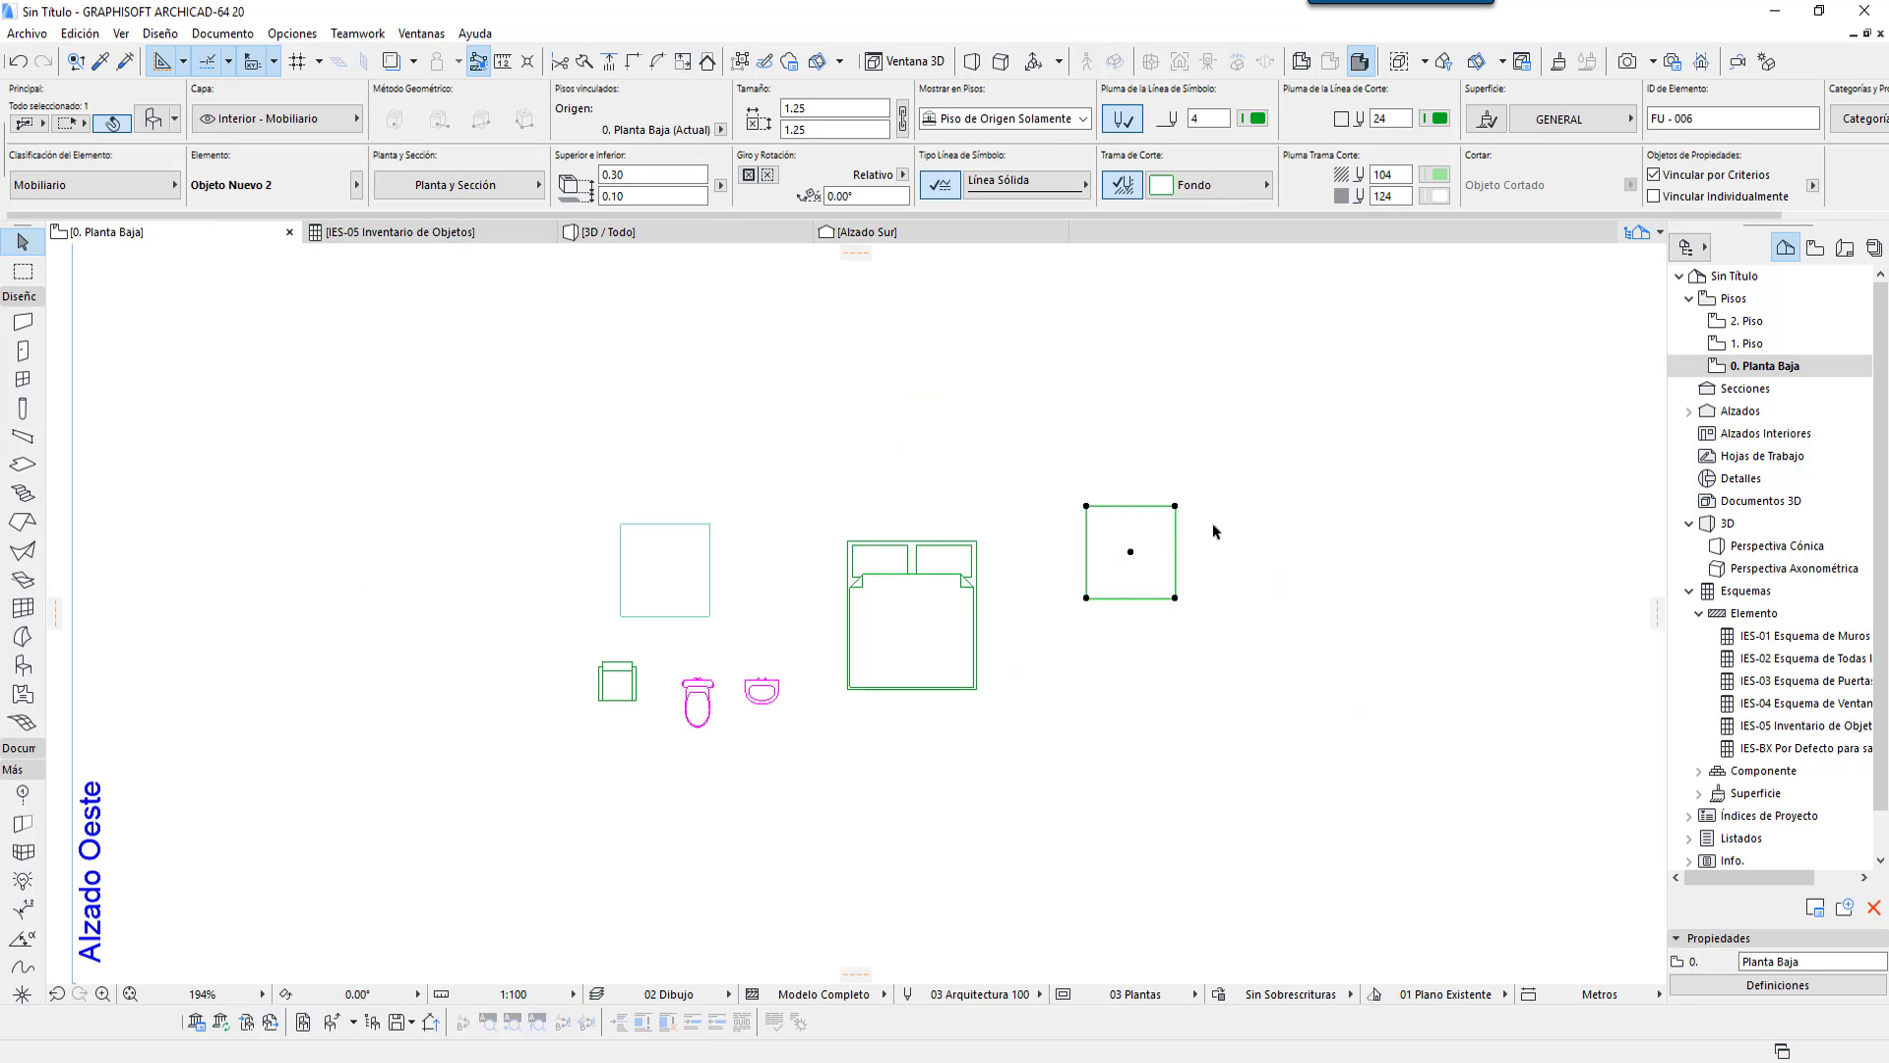
{"action": "left_click", "coordinate": [332, 1021]}
{"action": "key", "text": "ctrl+shift+o"}
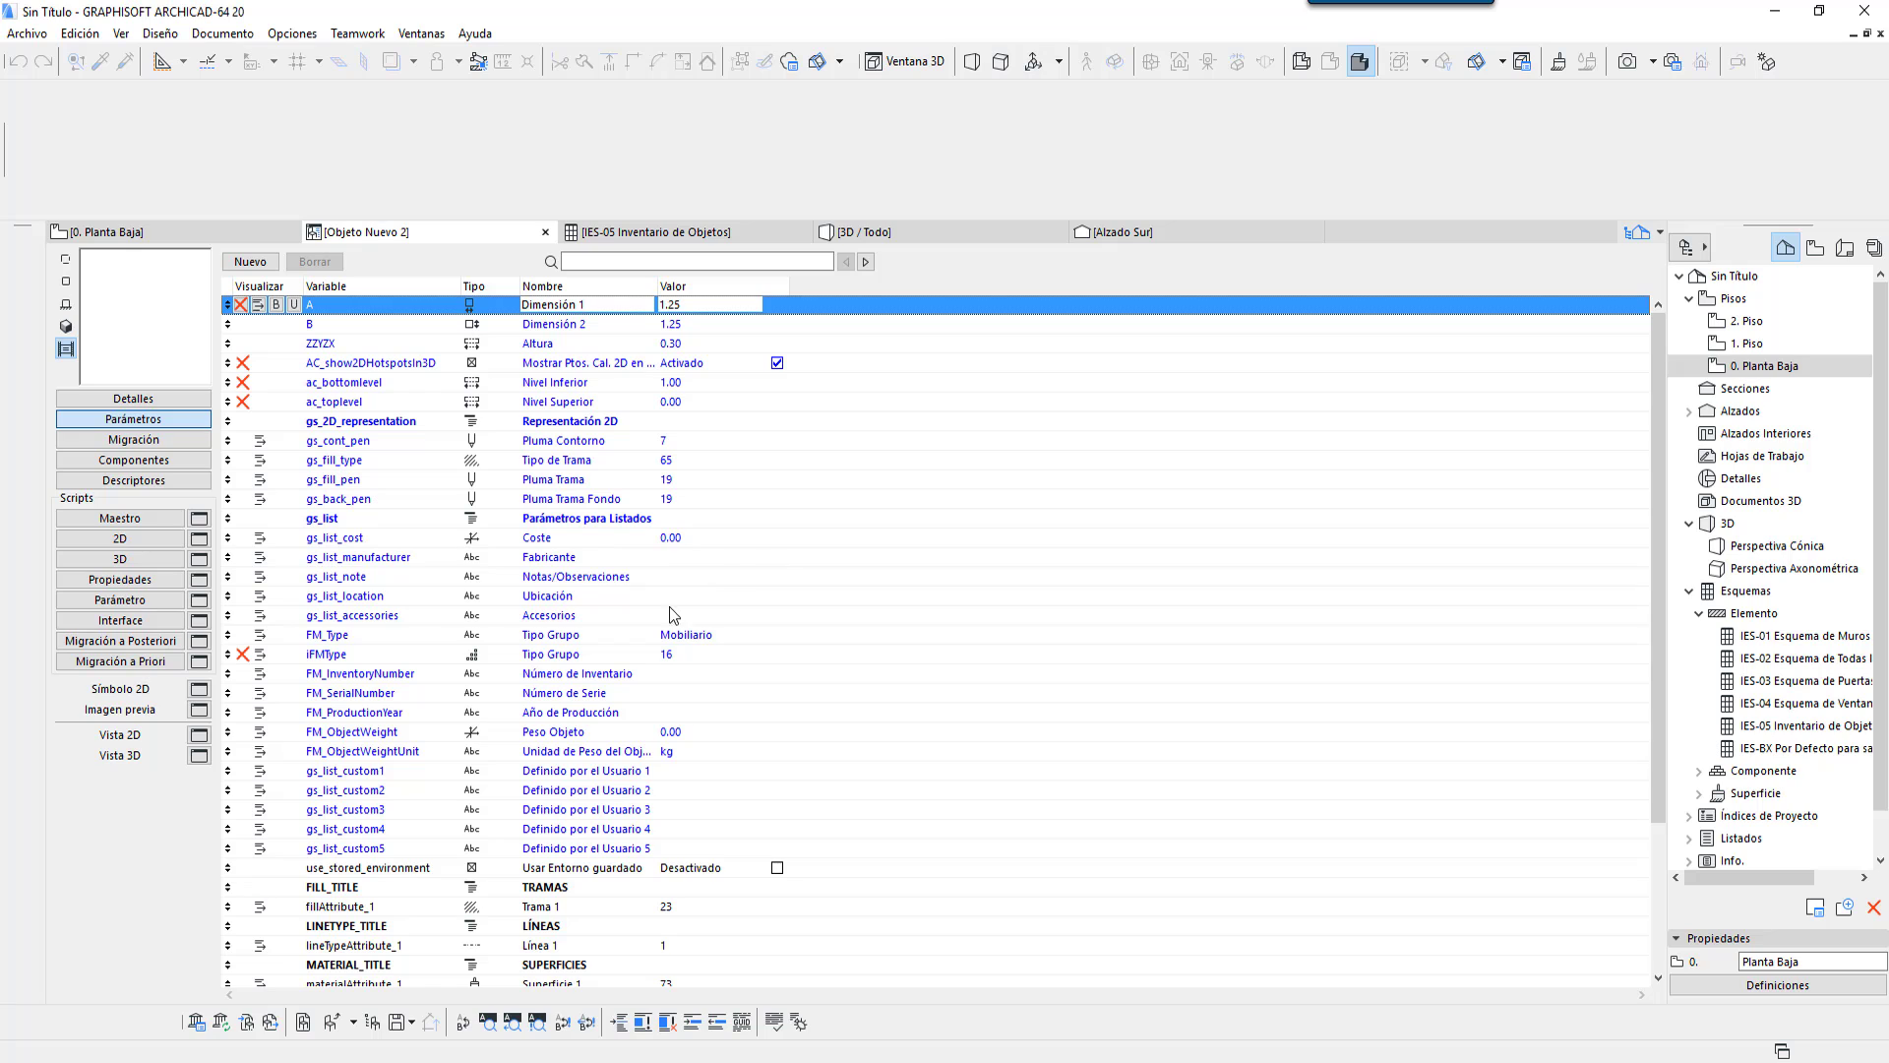
Step: Add a new parameter below Parámetros para Listados with the variable name parametropersonalizado
{"action": "left_click", "coordinate": [594, 519]}
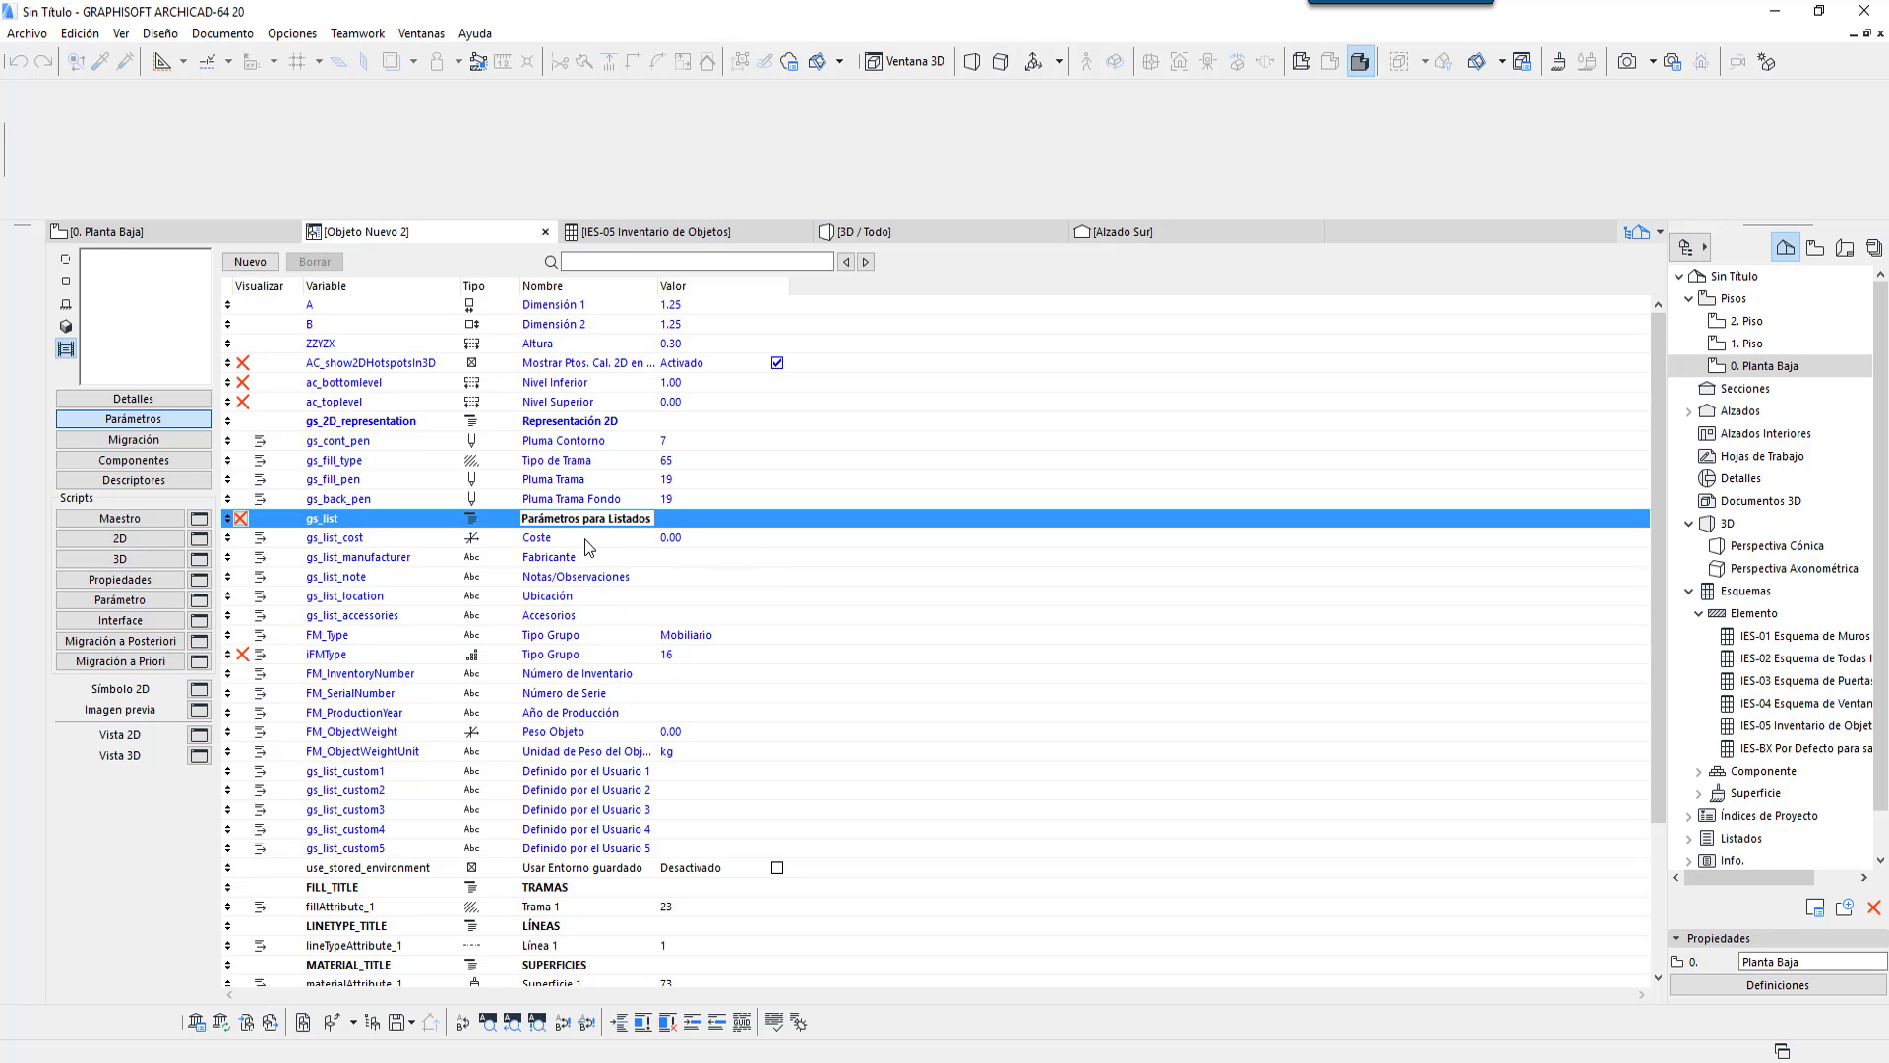
{"action": "left_click", "coordinate": [249, 261]}
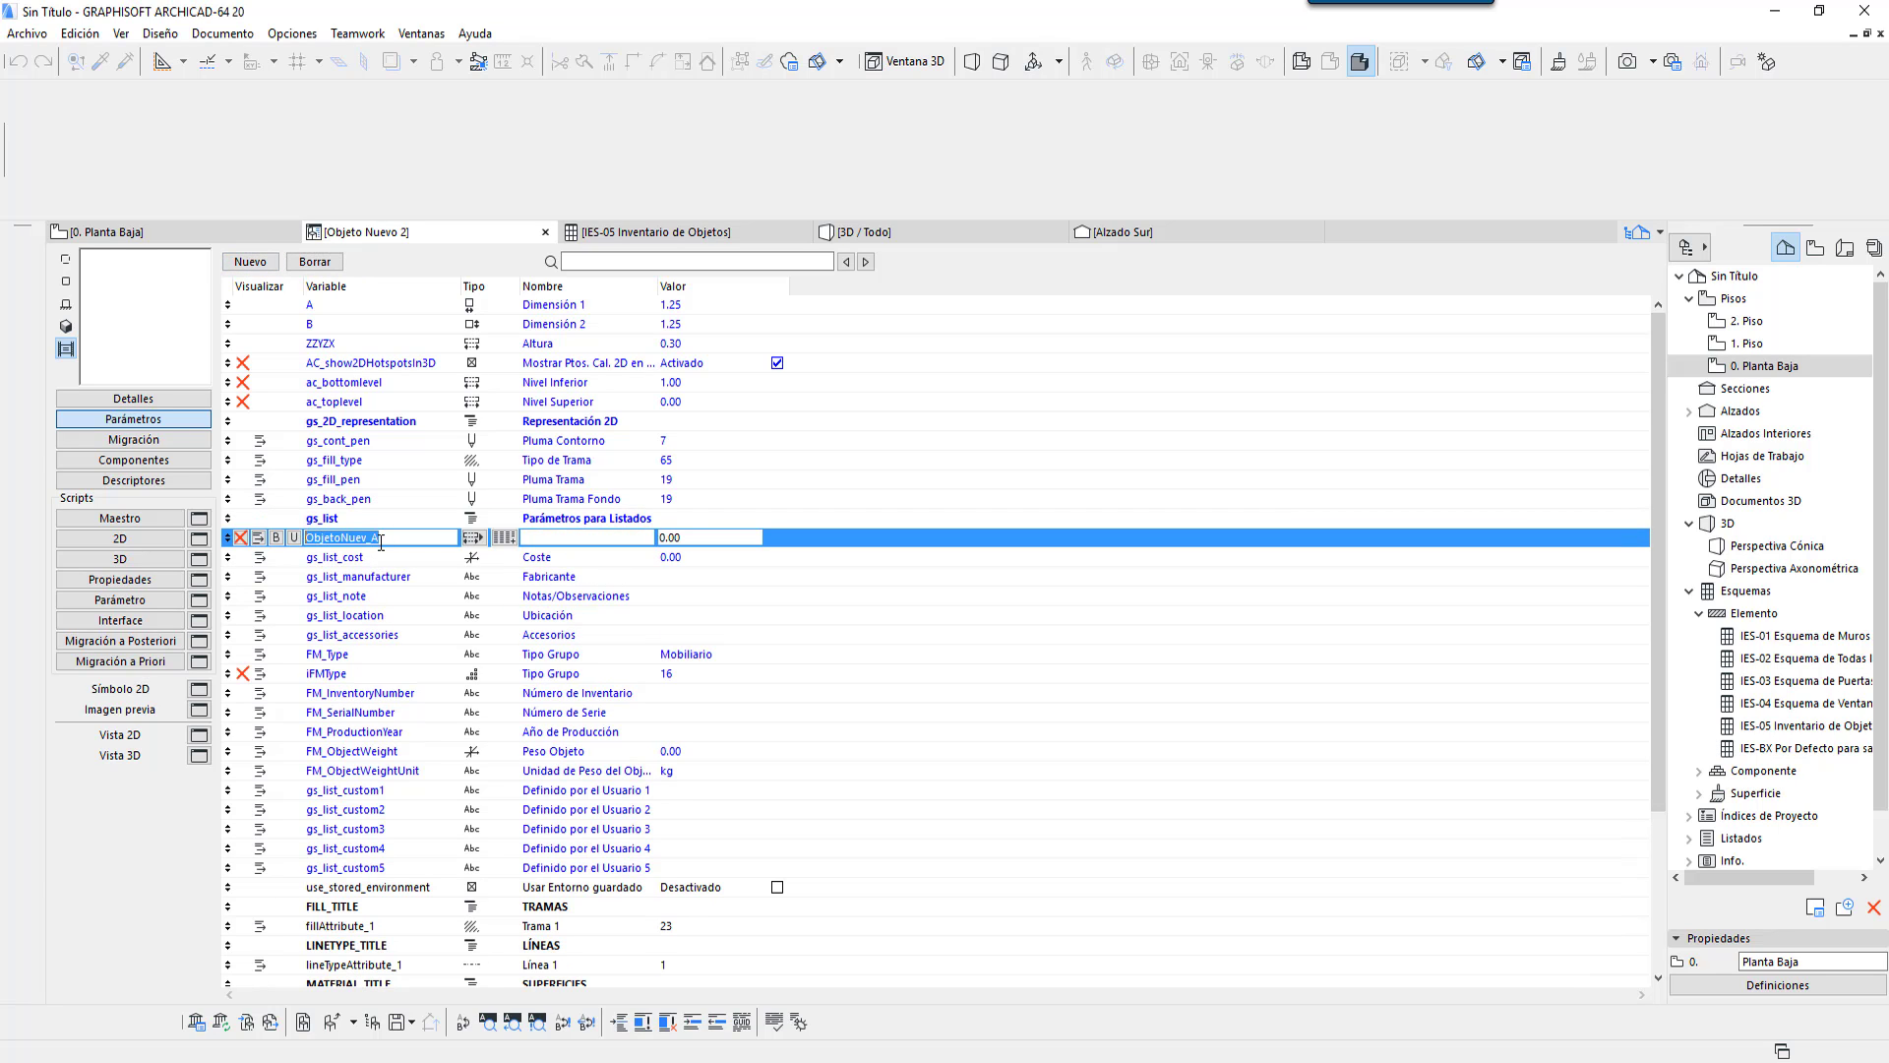
{"action": "type", "text": "parametropersonalizado"}
{"action": "left_click", "coordinate": [428, 560]}
{"action": "left_click", "coordinate": [520, 524]}
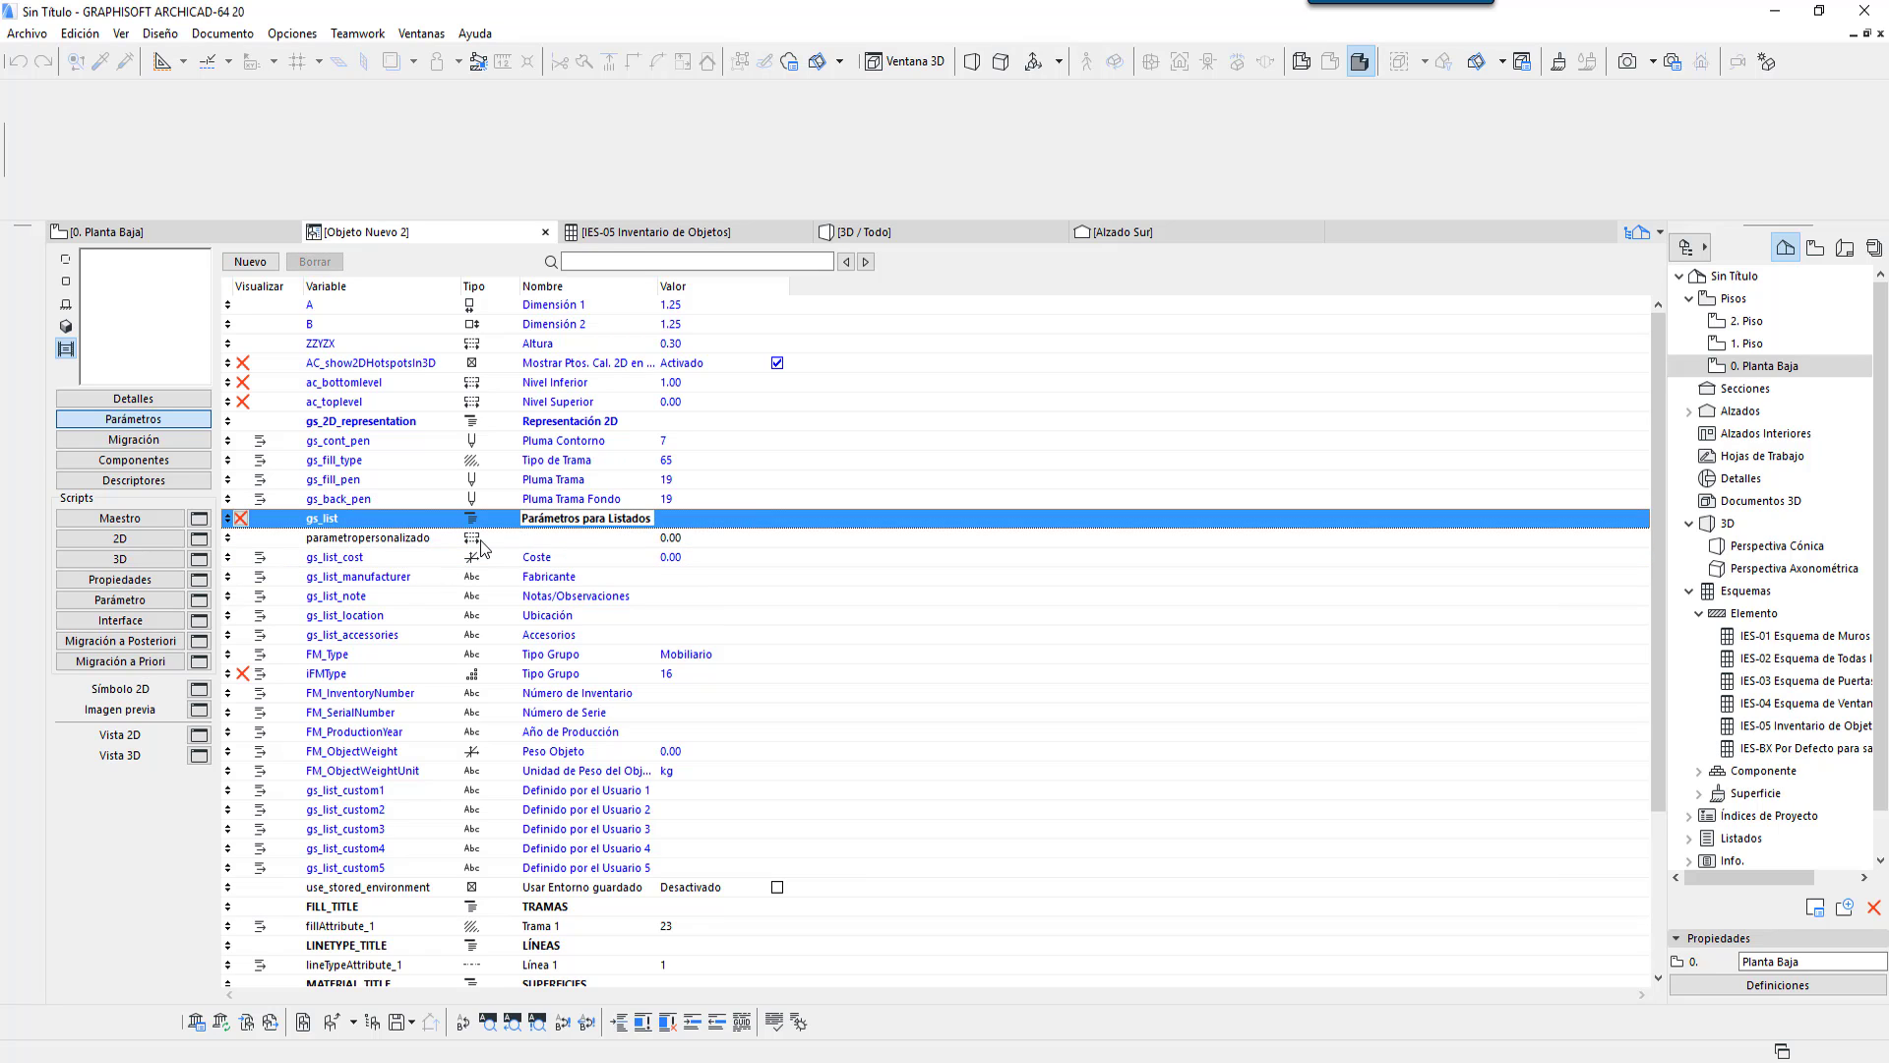
Step: Make parametropersonalizado a text parameter named "Parametro personalizado" with the value "parametro per1"
{"action": "left_click", "coordinate": [481, 541]}
{"action": "left_click", "coordinate": [474, 537]}
{"action": "left_click", "coordinate": [621, 502]}
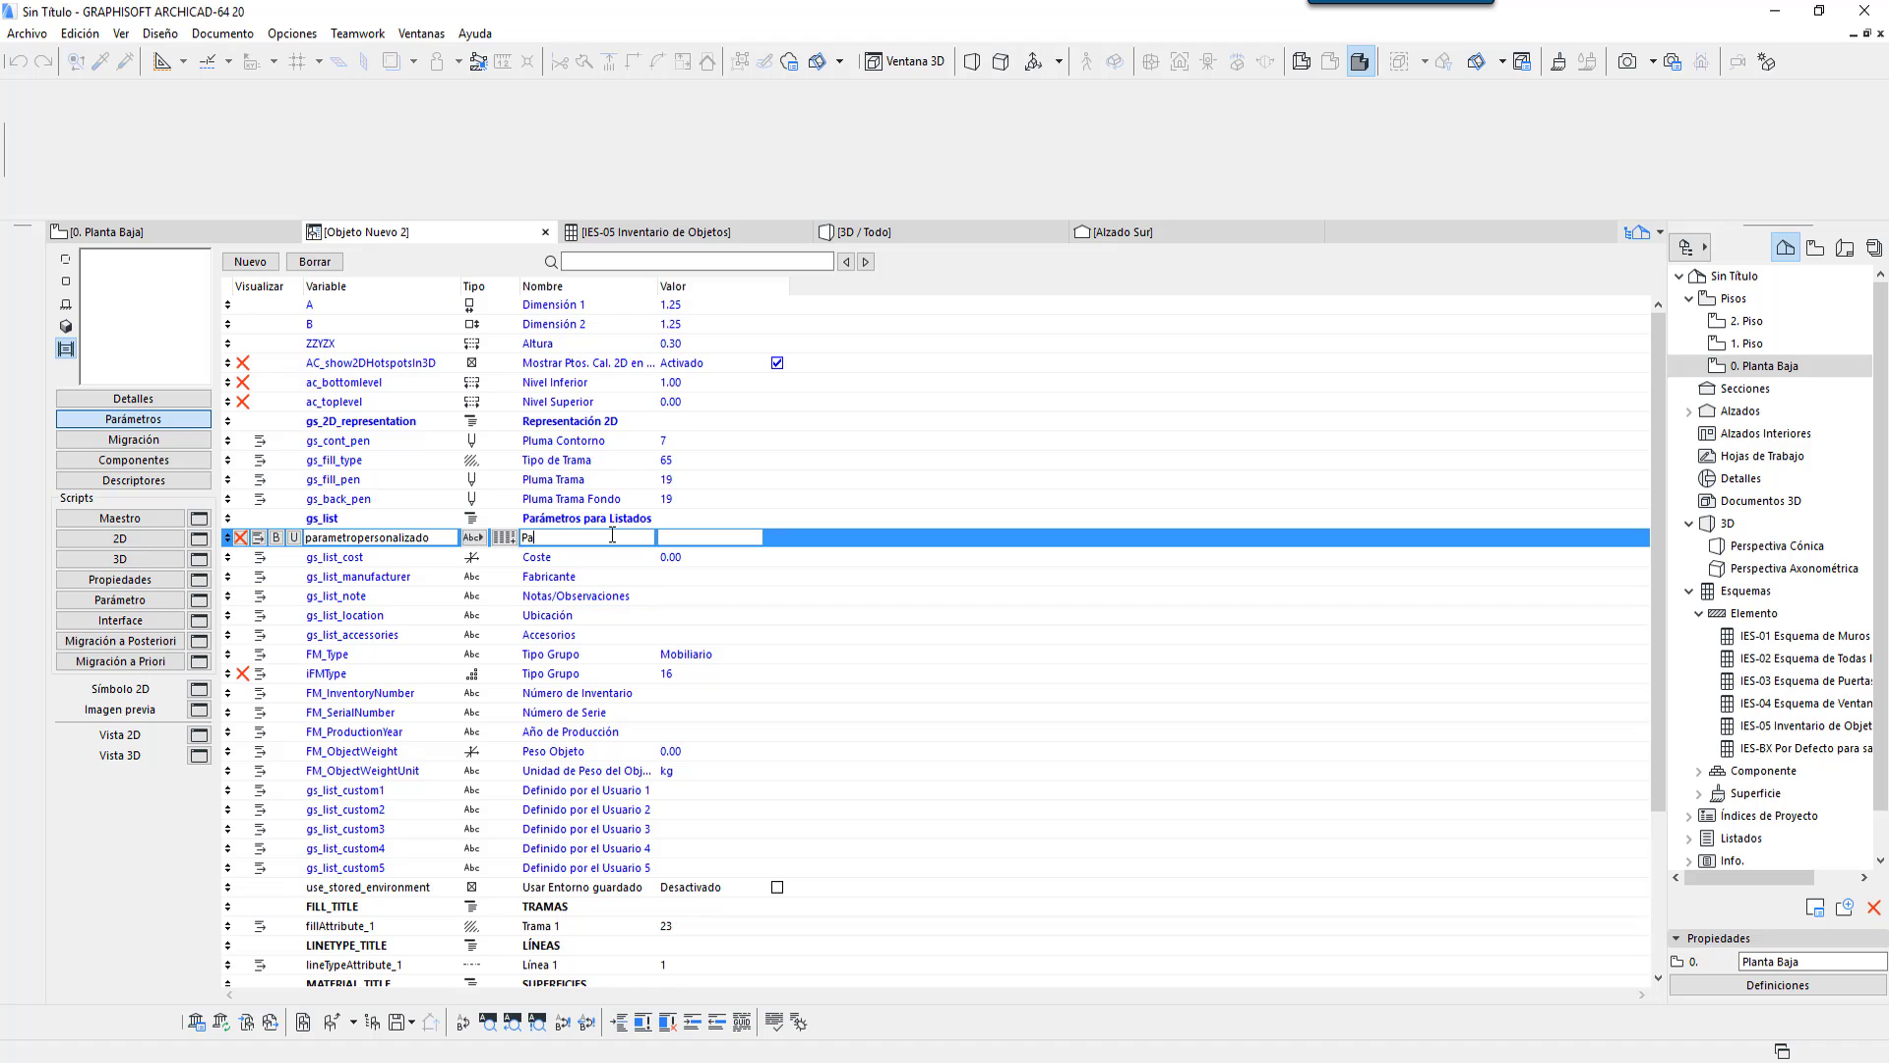
{"action": "left_click", "coordinate": [612, 536]}
{"action": "type", "text": "Parametro personalizado"}
{"action": "left_click", "coordinate": [583, 562]}
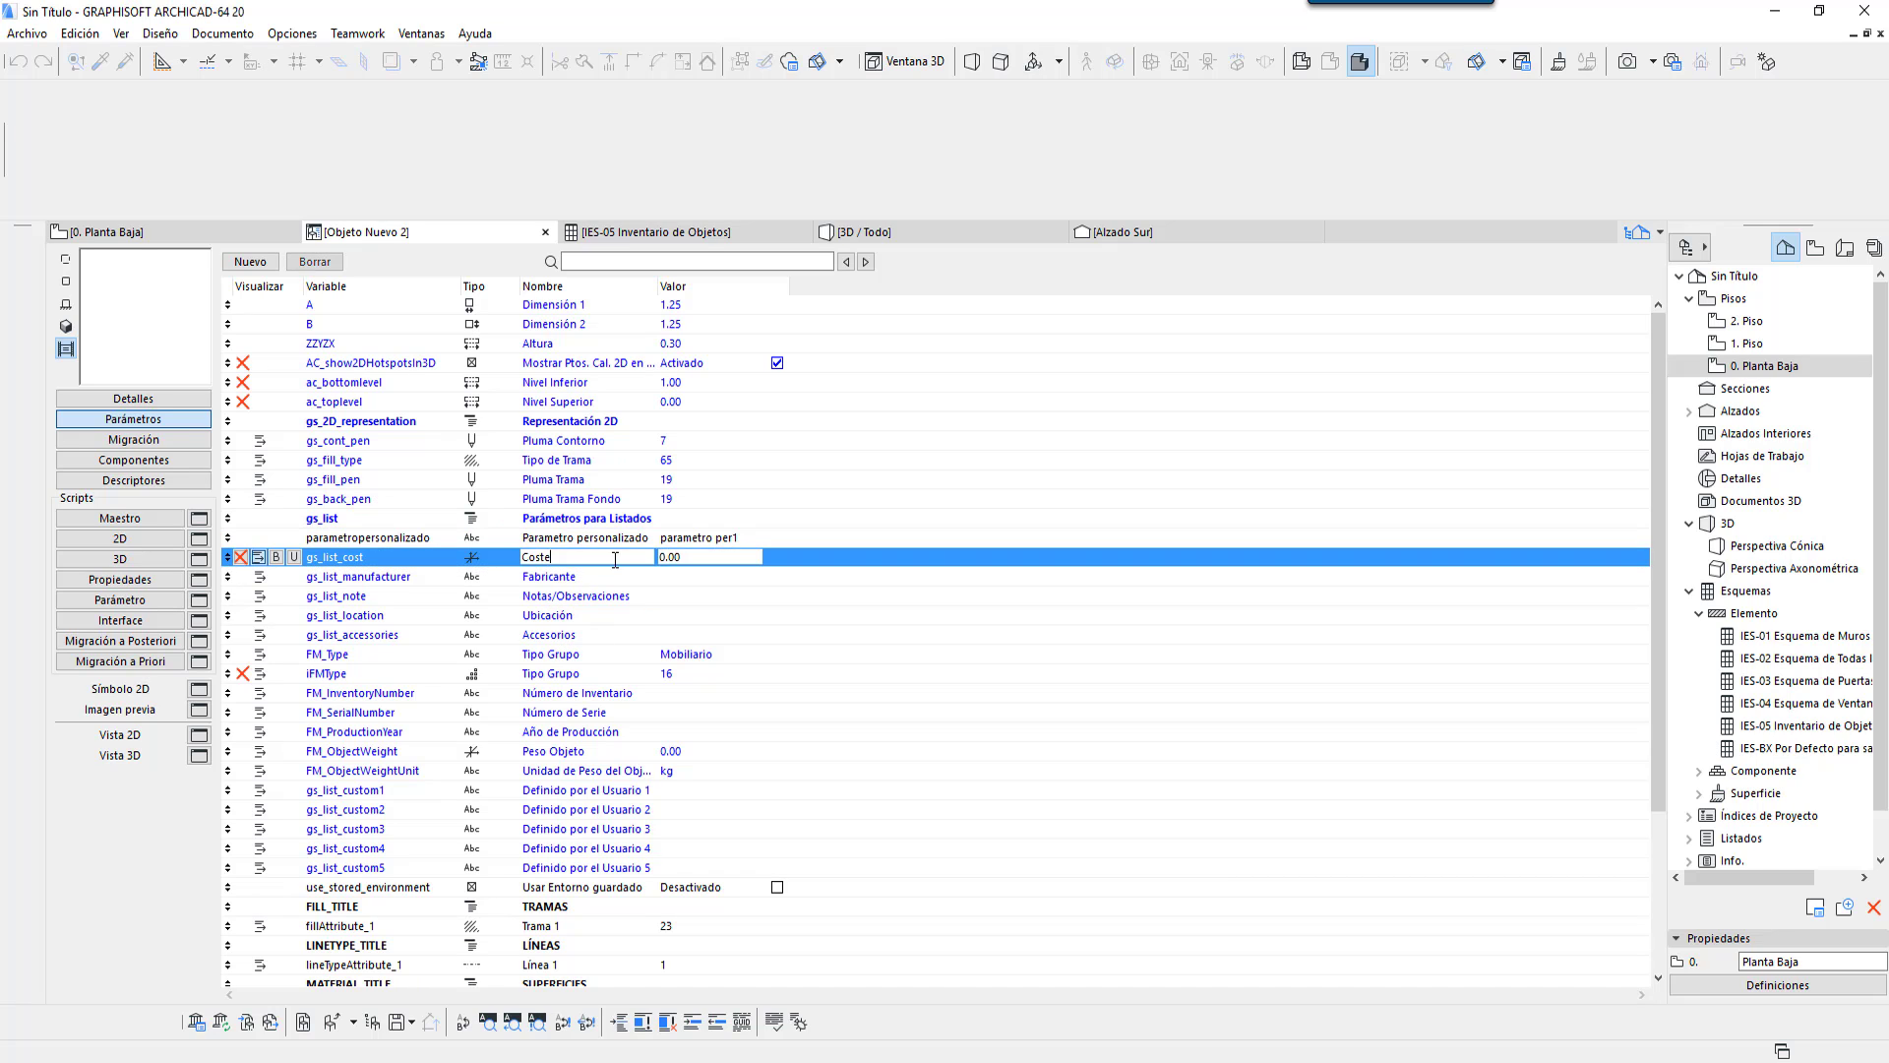
{"action": "left_click", "coordinate": [669, 539]}
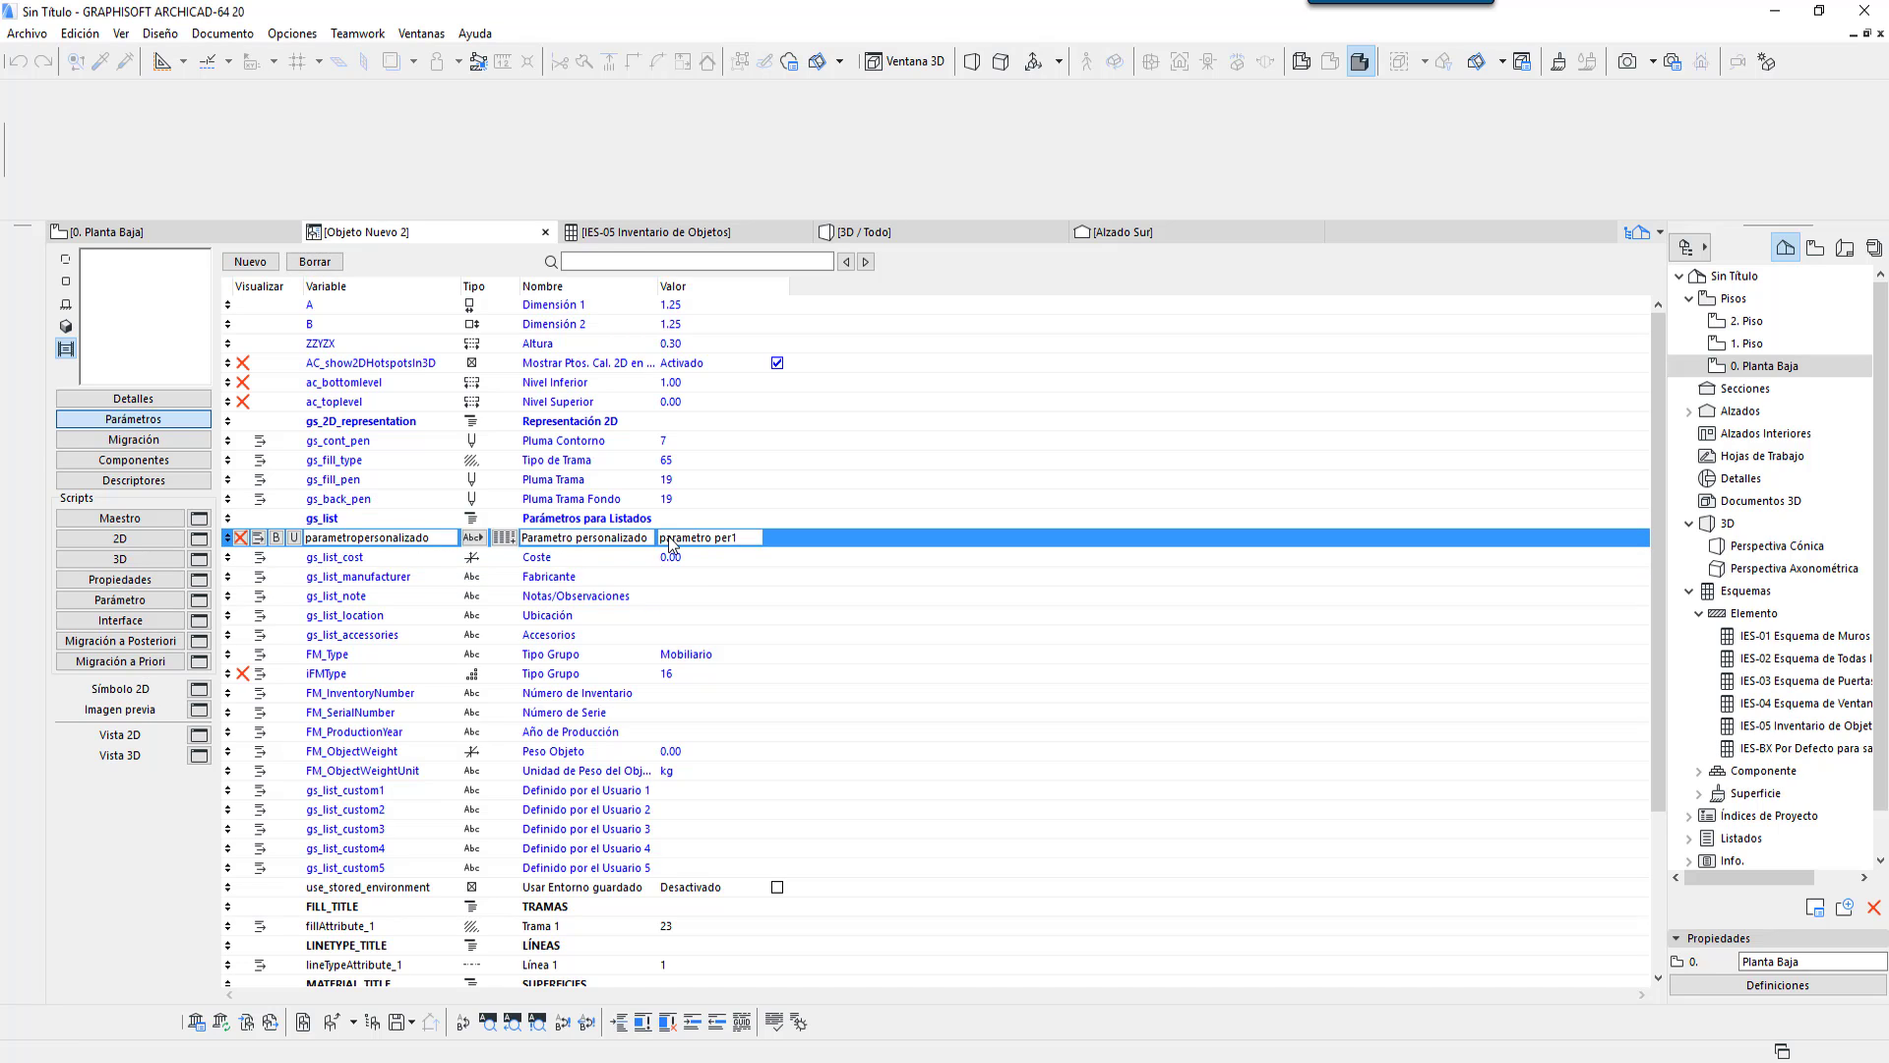
{"action": "left_click", "coordinate": [553, 559]}
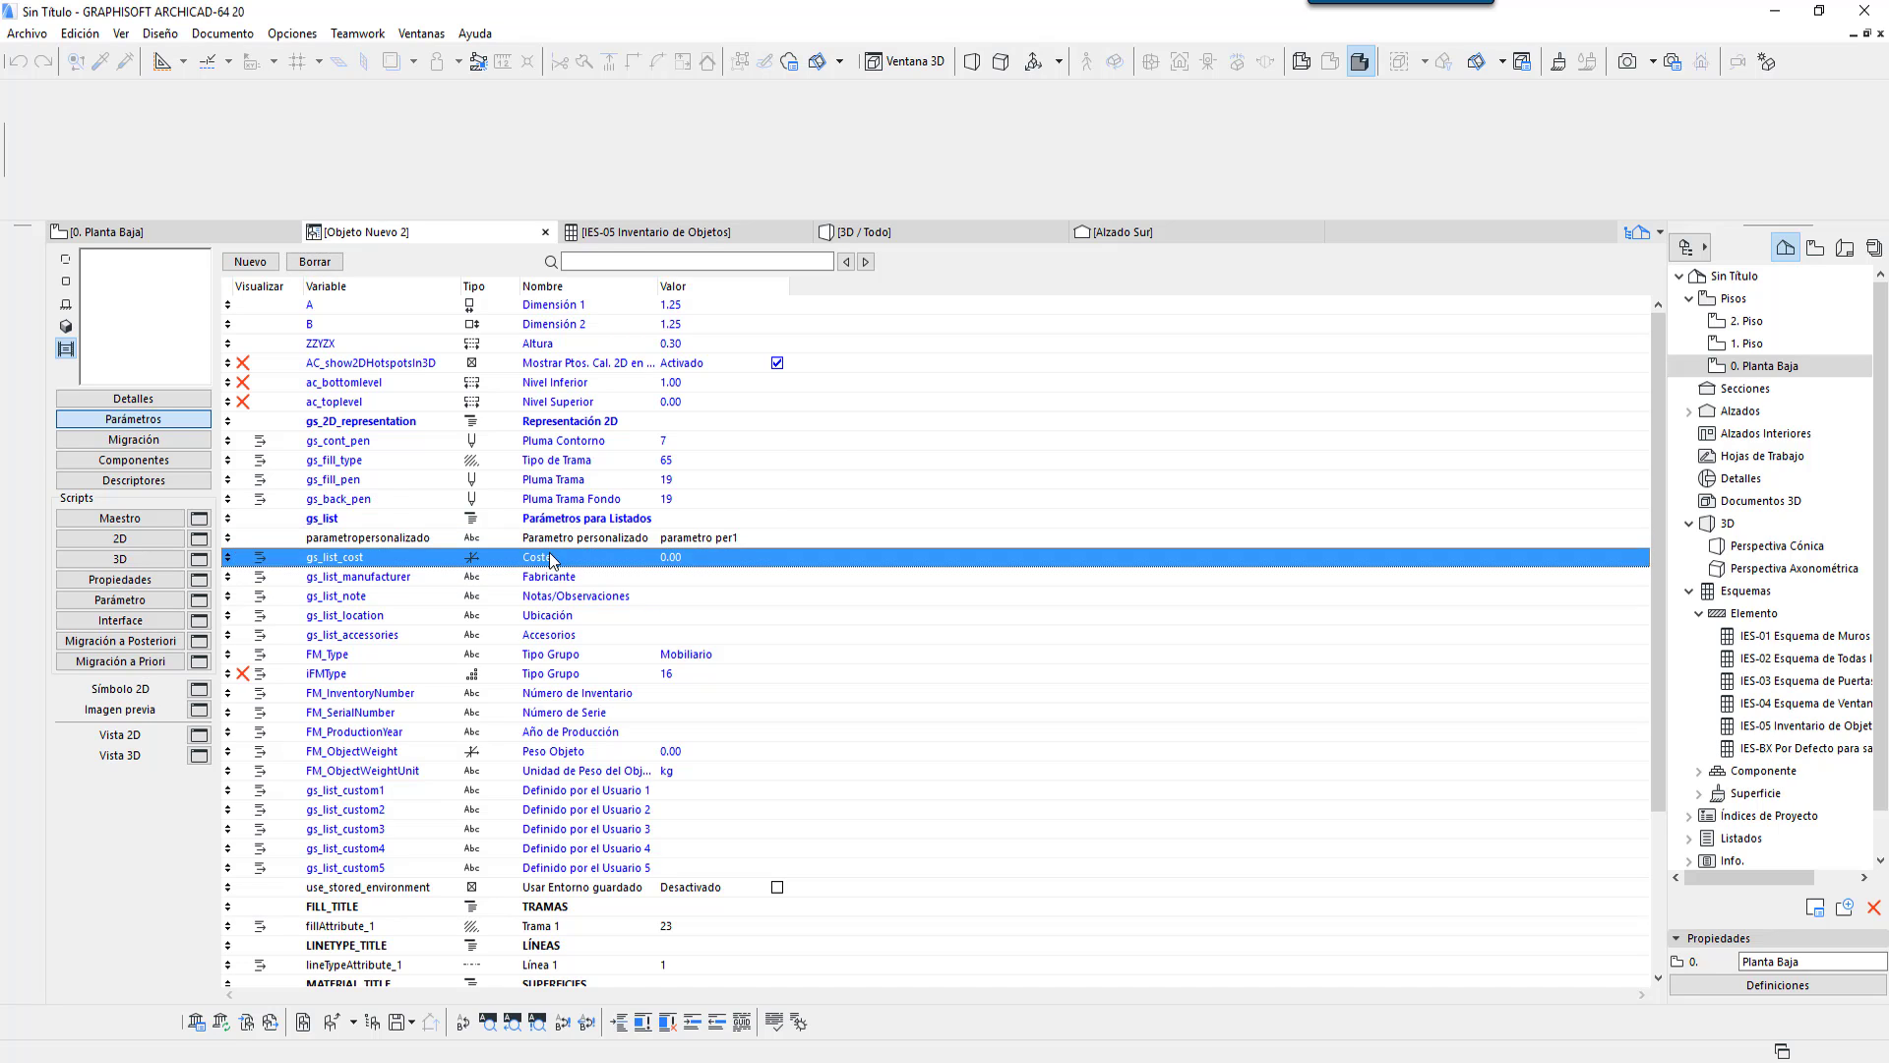
Step: Close the Objeto Nuevo 2 library object and save the changes to it
{"action": "left_click", "coordinate": [281, 541]}
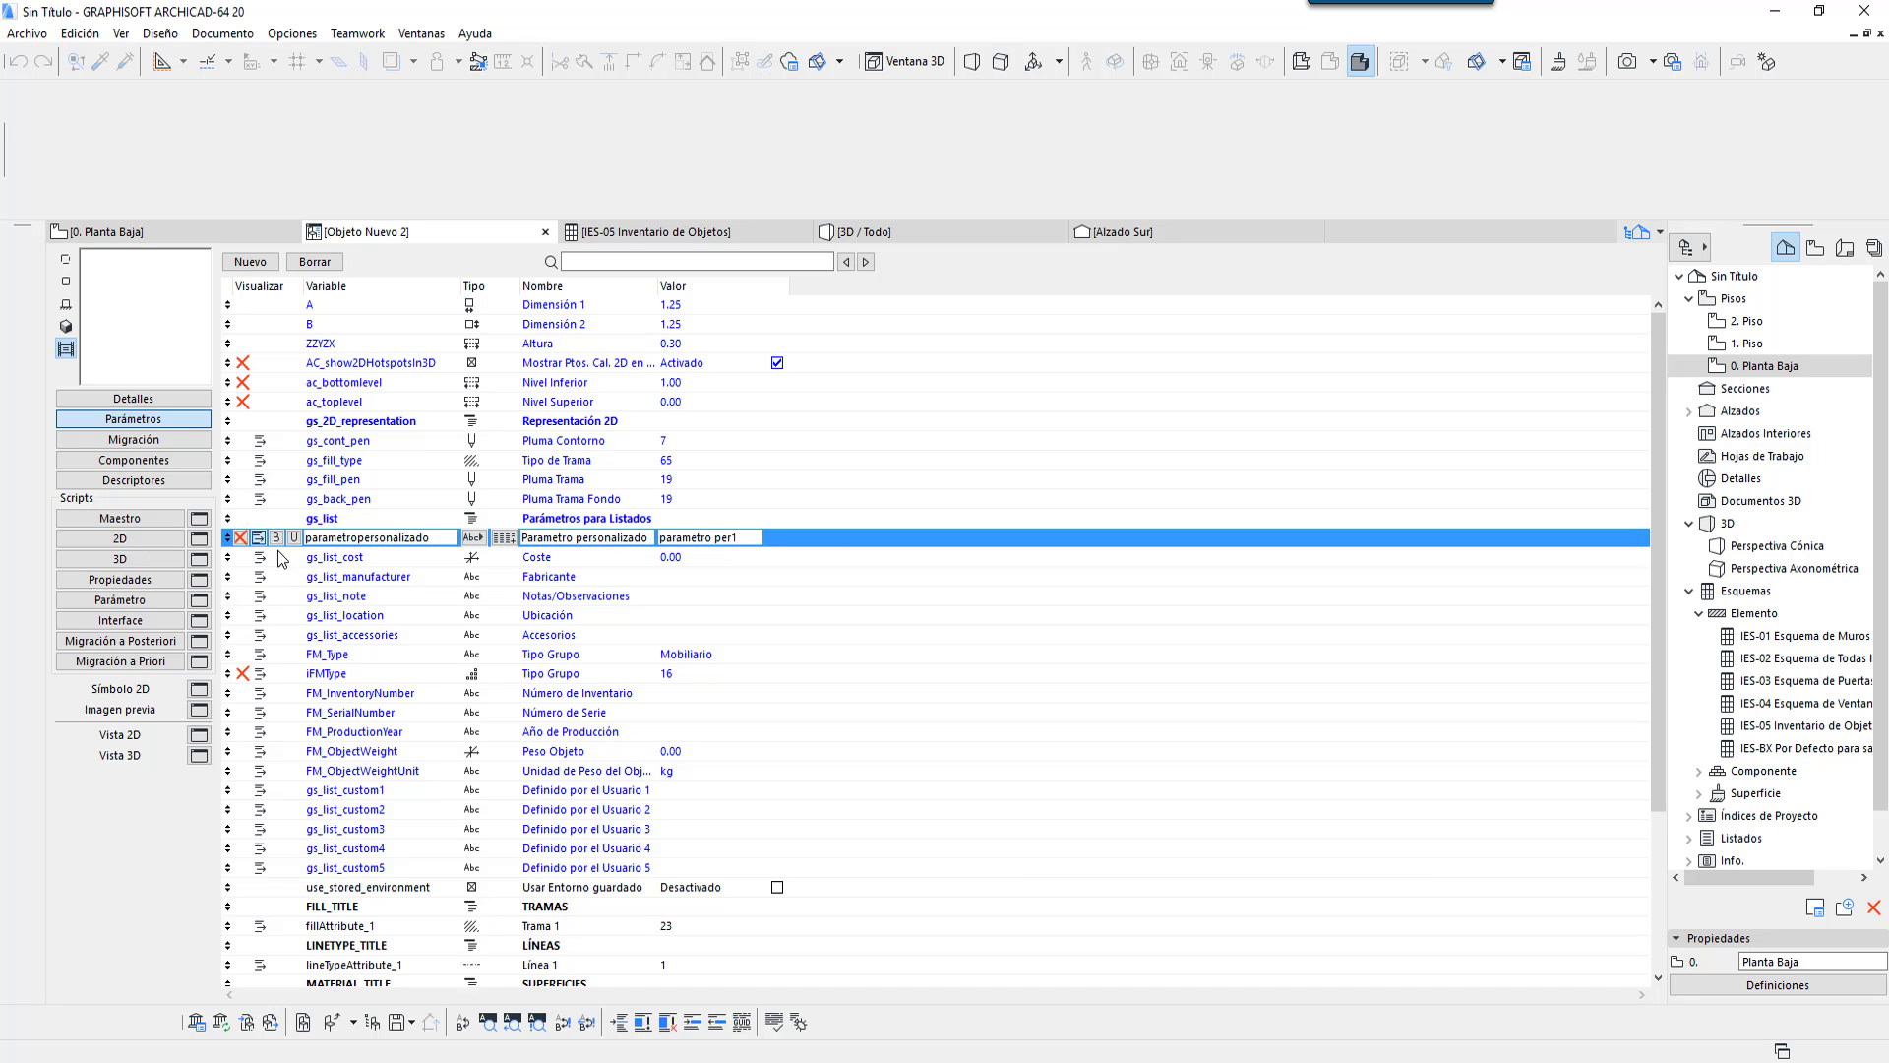
{"action": "left_click", "coordinate": [624, 522]}
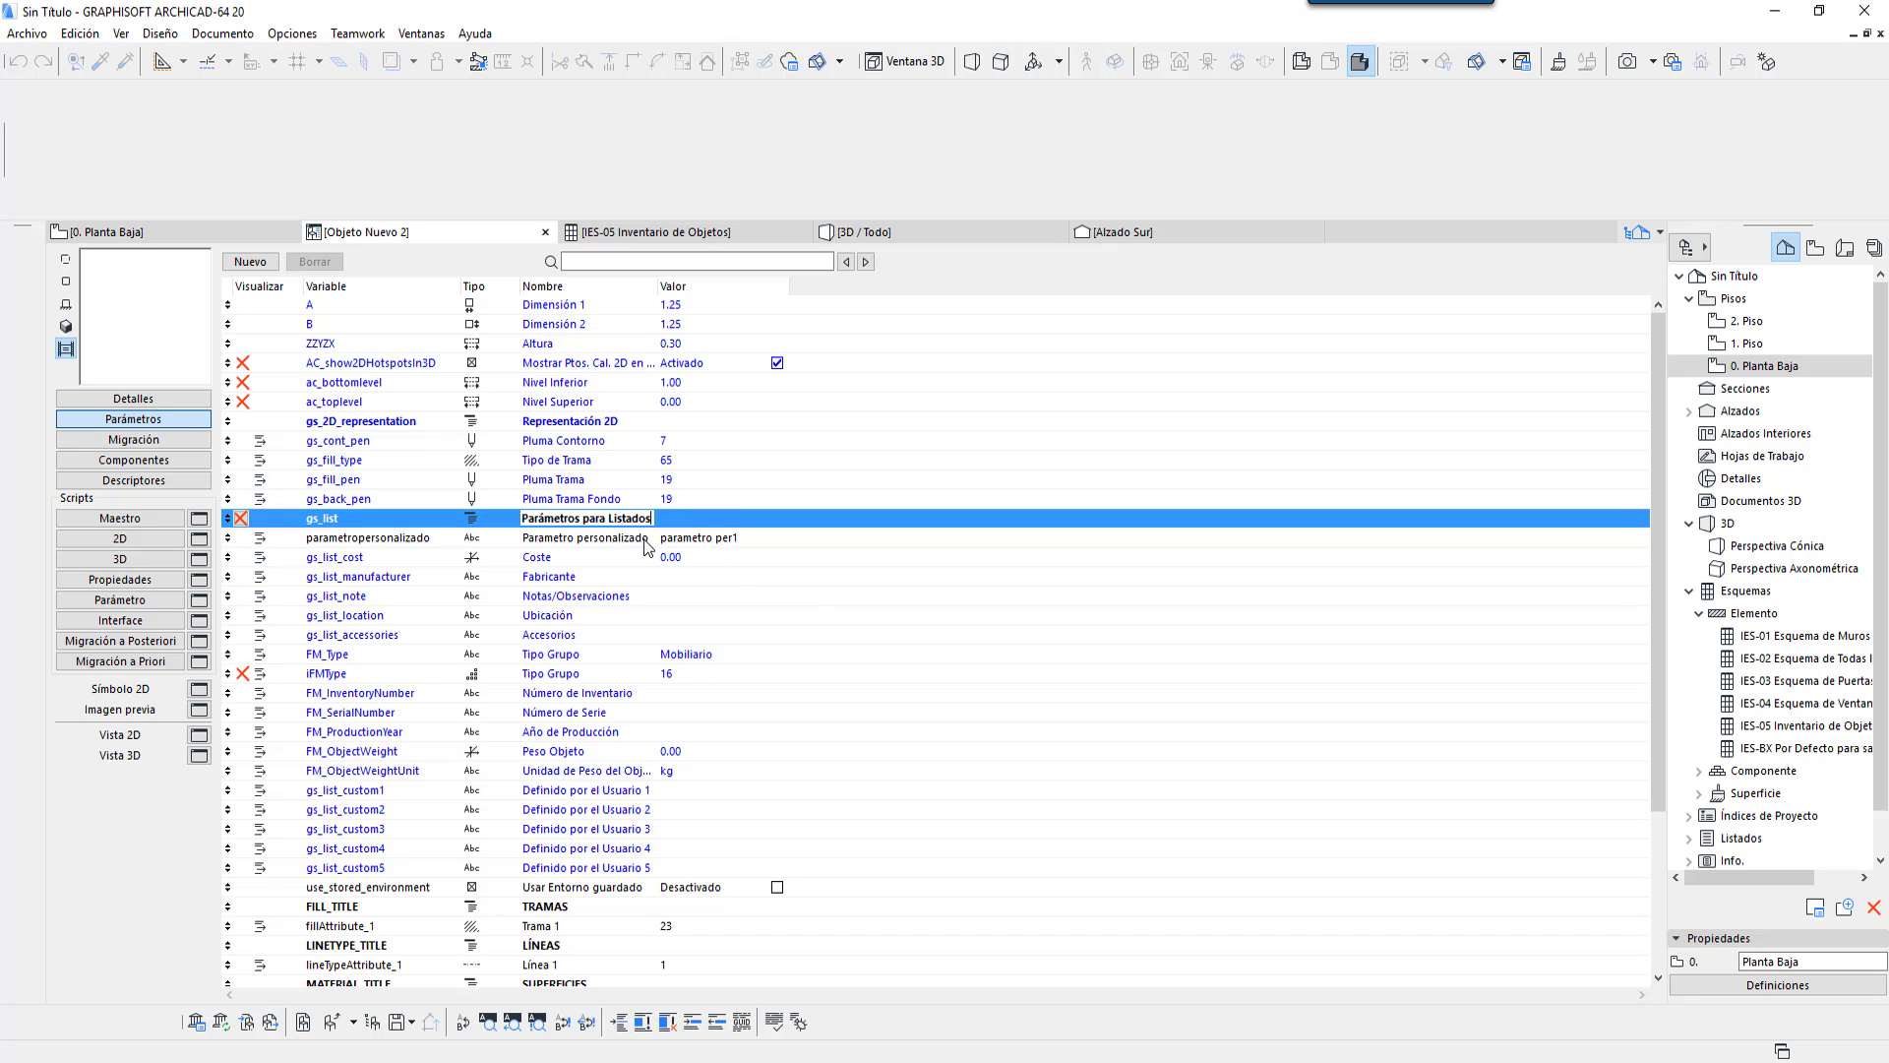
{"action": "left_click", "coordinate": [545, 232]}
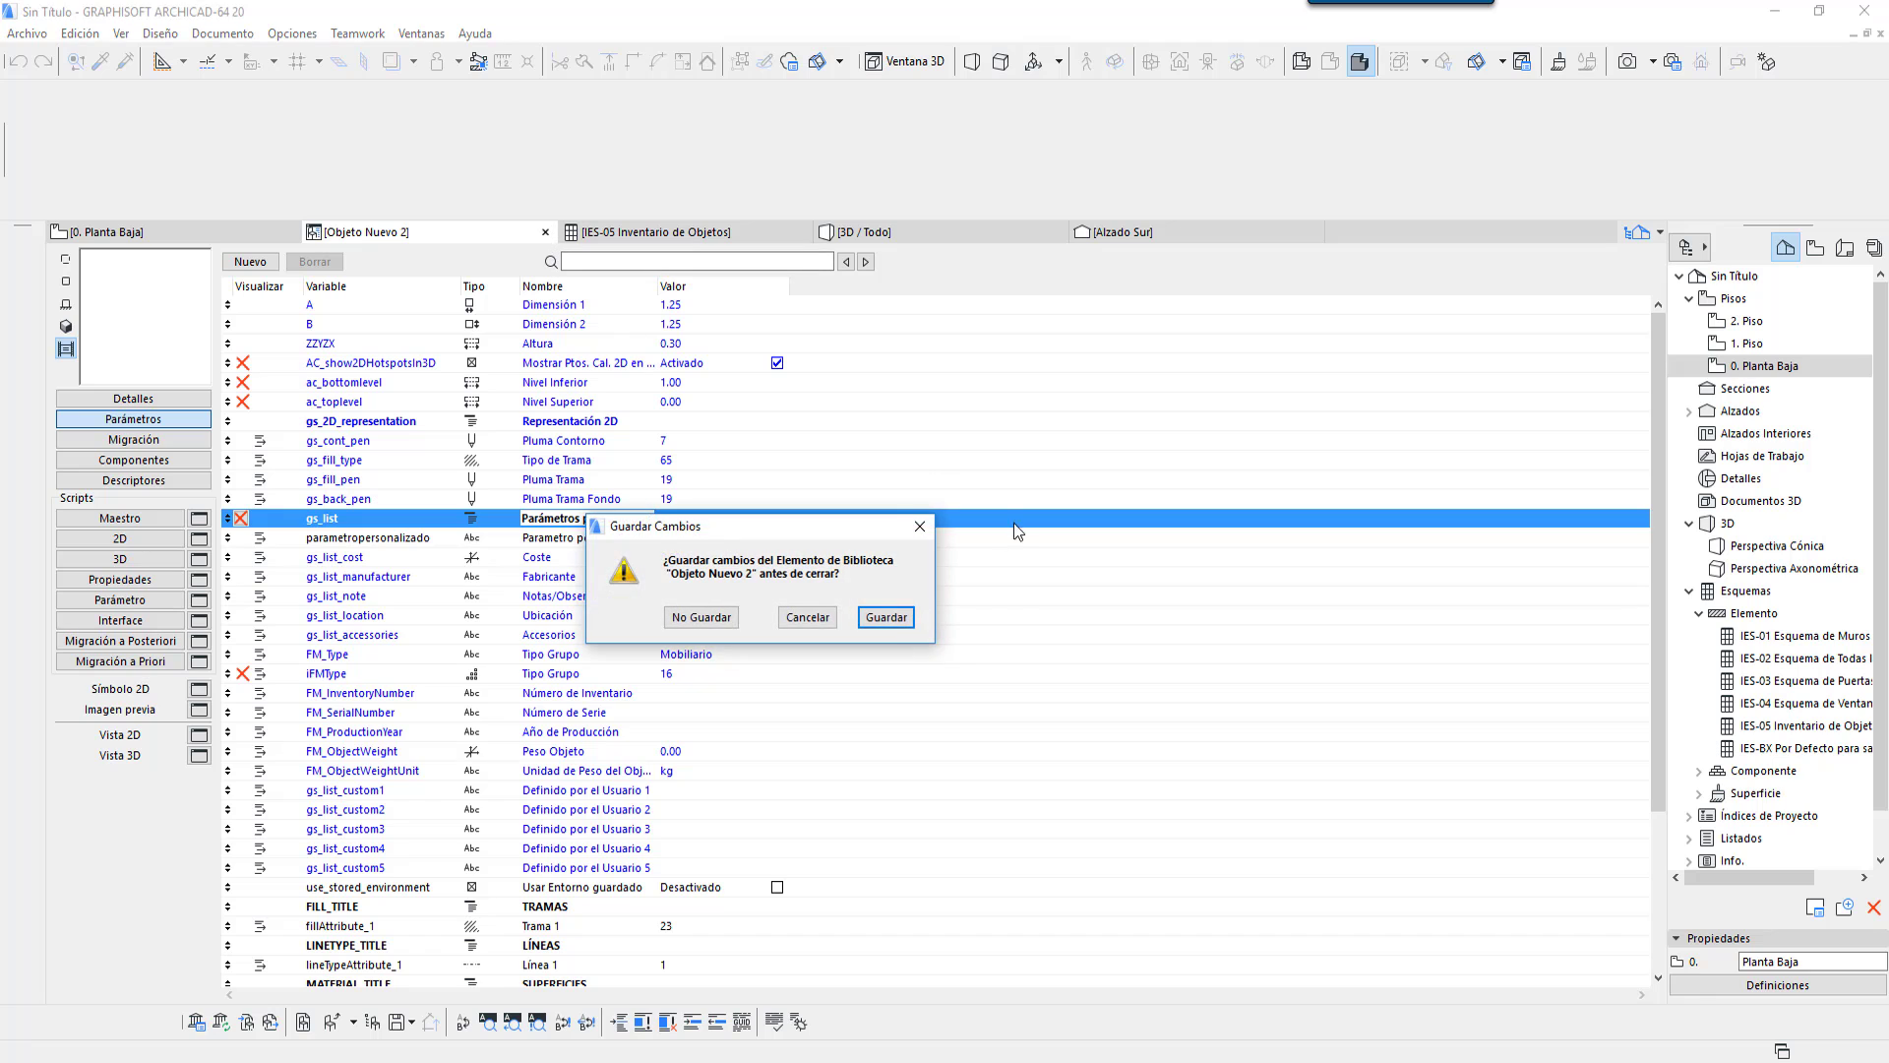
{"action": "left_click", "coordinate": [888, 621]}
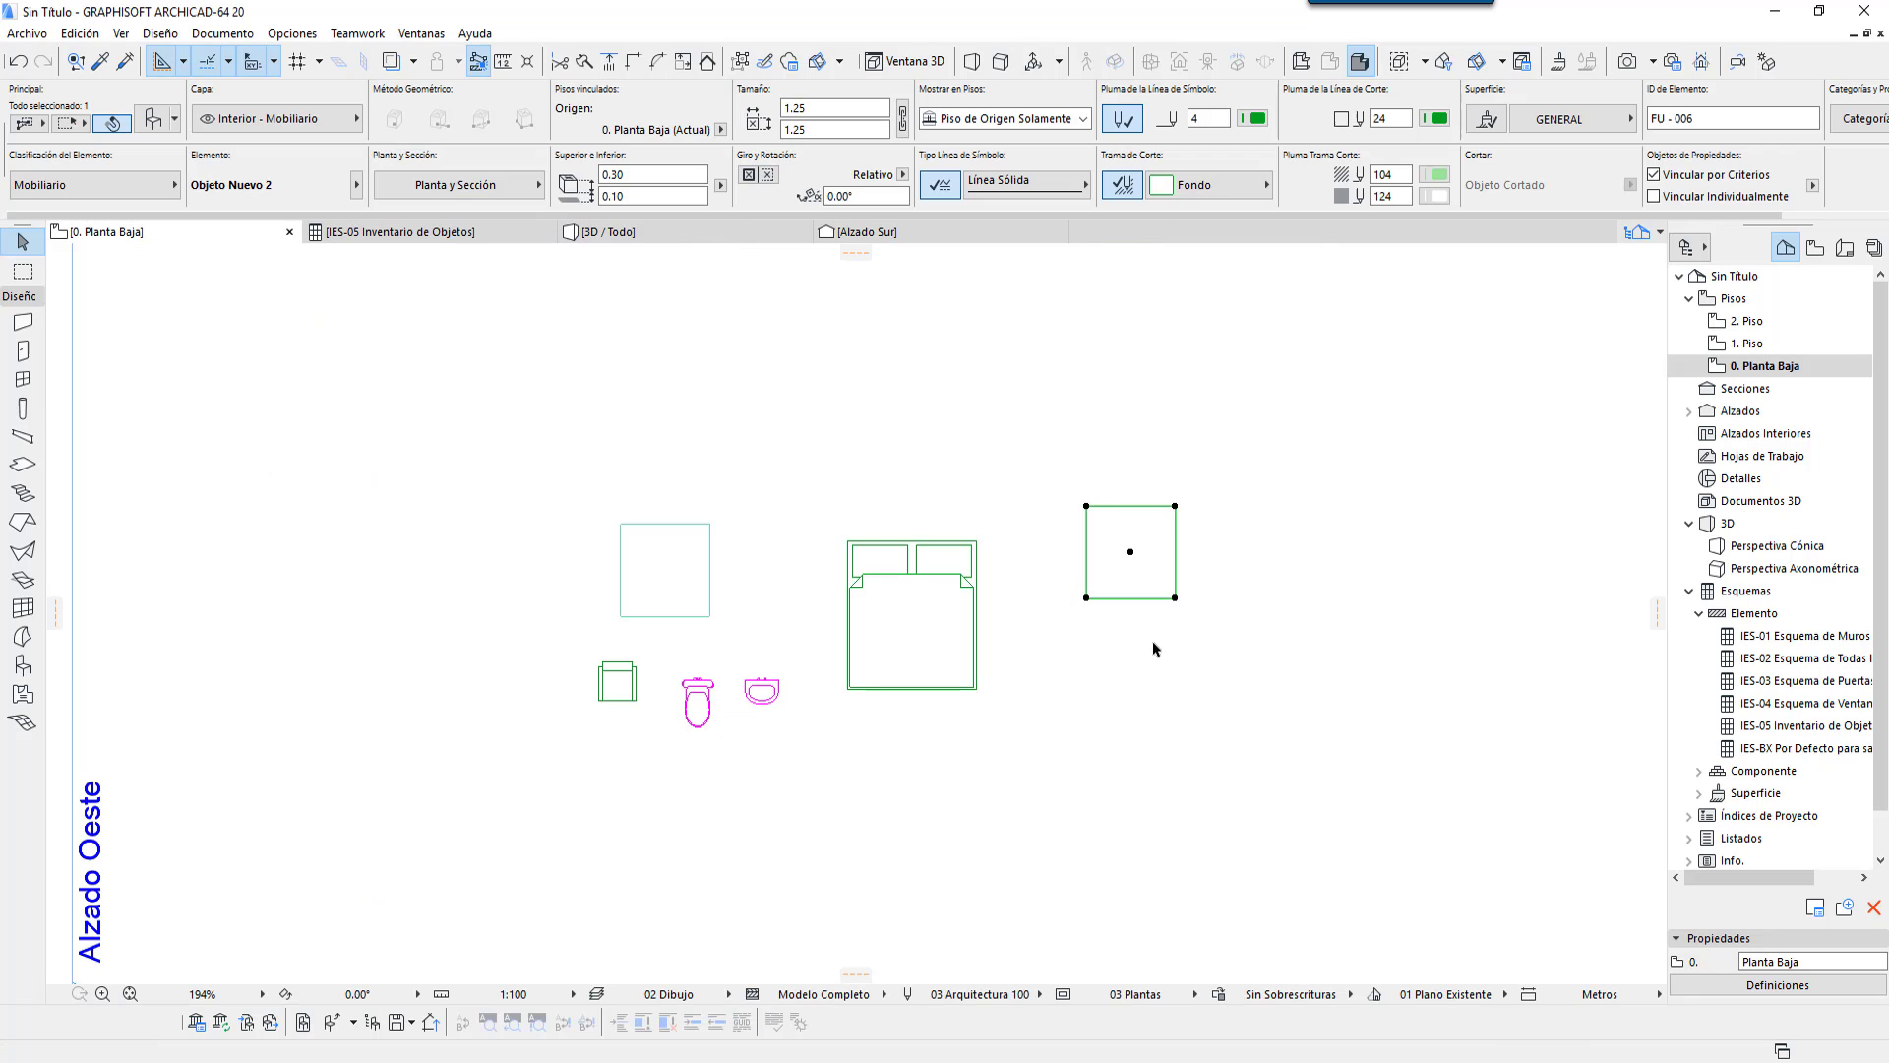
Step: Check the Parametro personalizado entry under Parámetros para Listados in the object settings of the selected Objeto Nuevo 2, leaving the settings unchanged
{"action": "left_click", "coordinate": [1151, 646]}
{"action": "left_click_drag", "start_coordinate": [1236, 650], "coordinate": [1070, 497]}
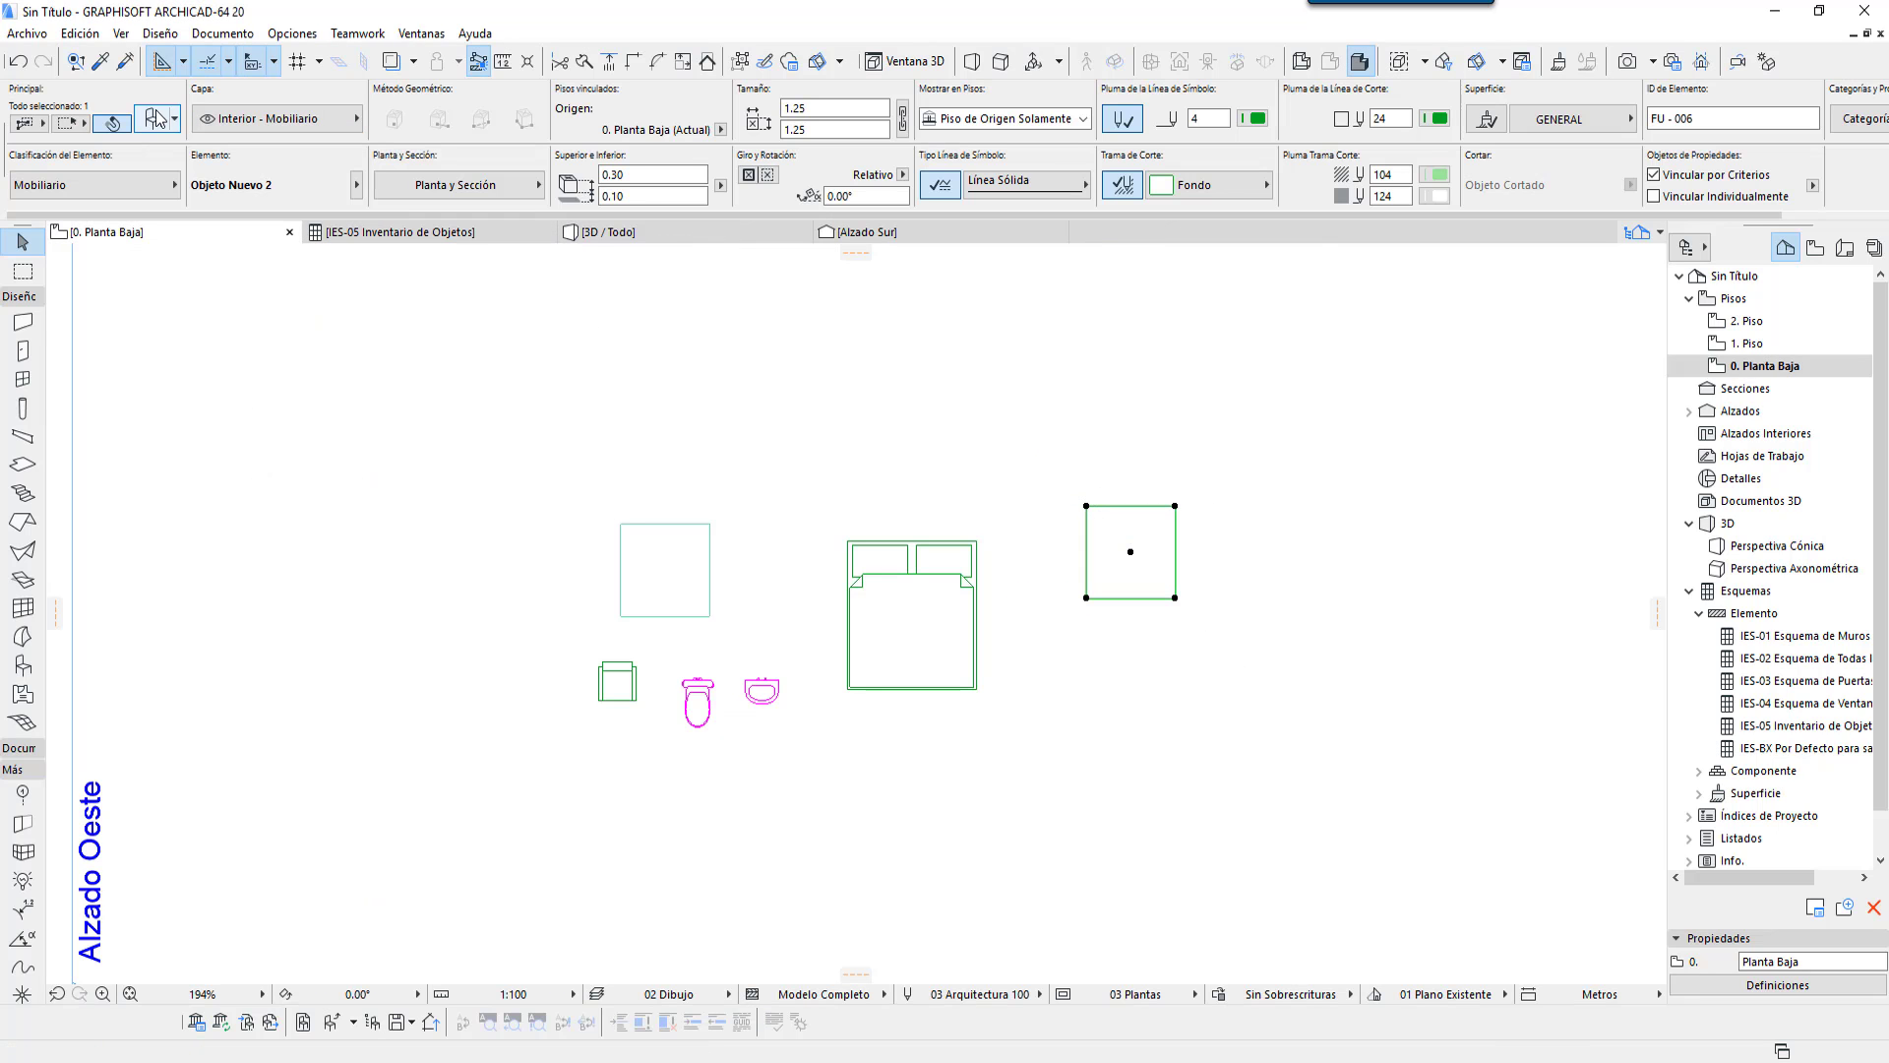
{"action": "left_click", "coordinate": [156, 118]}
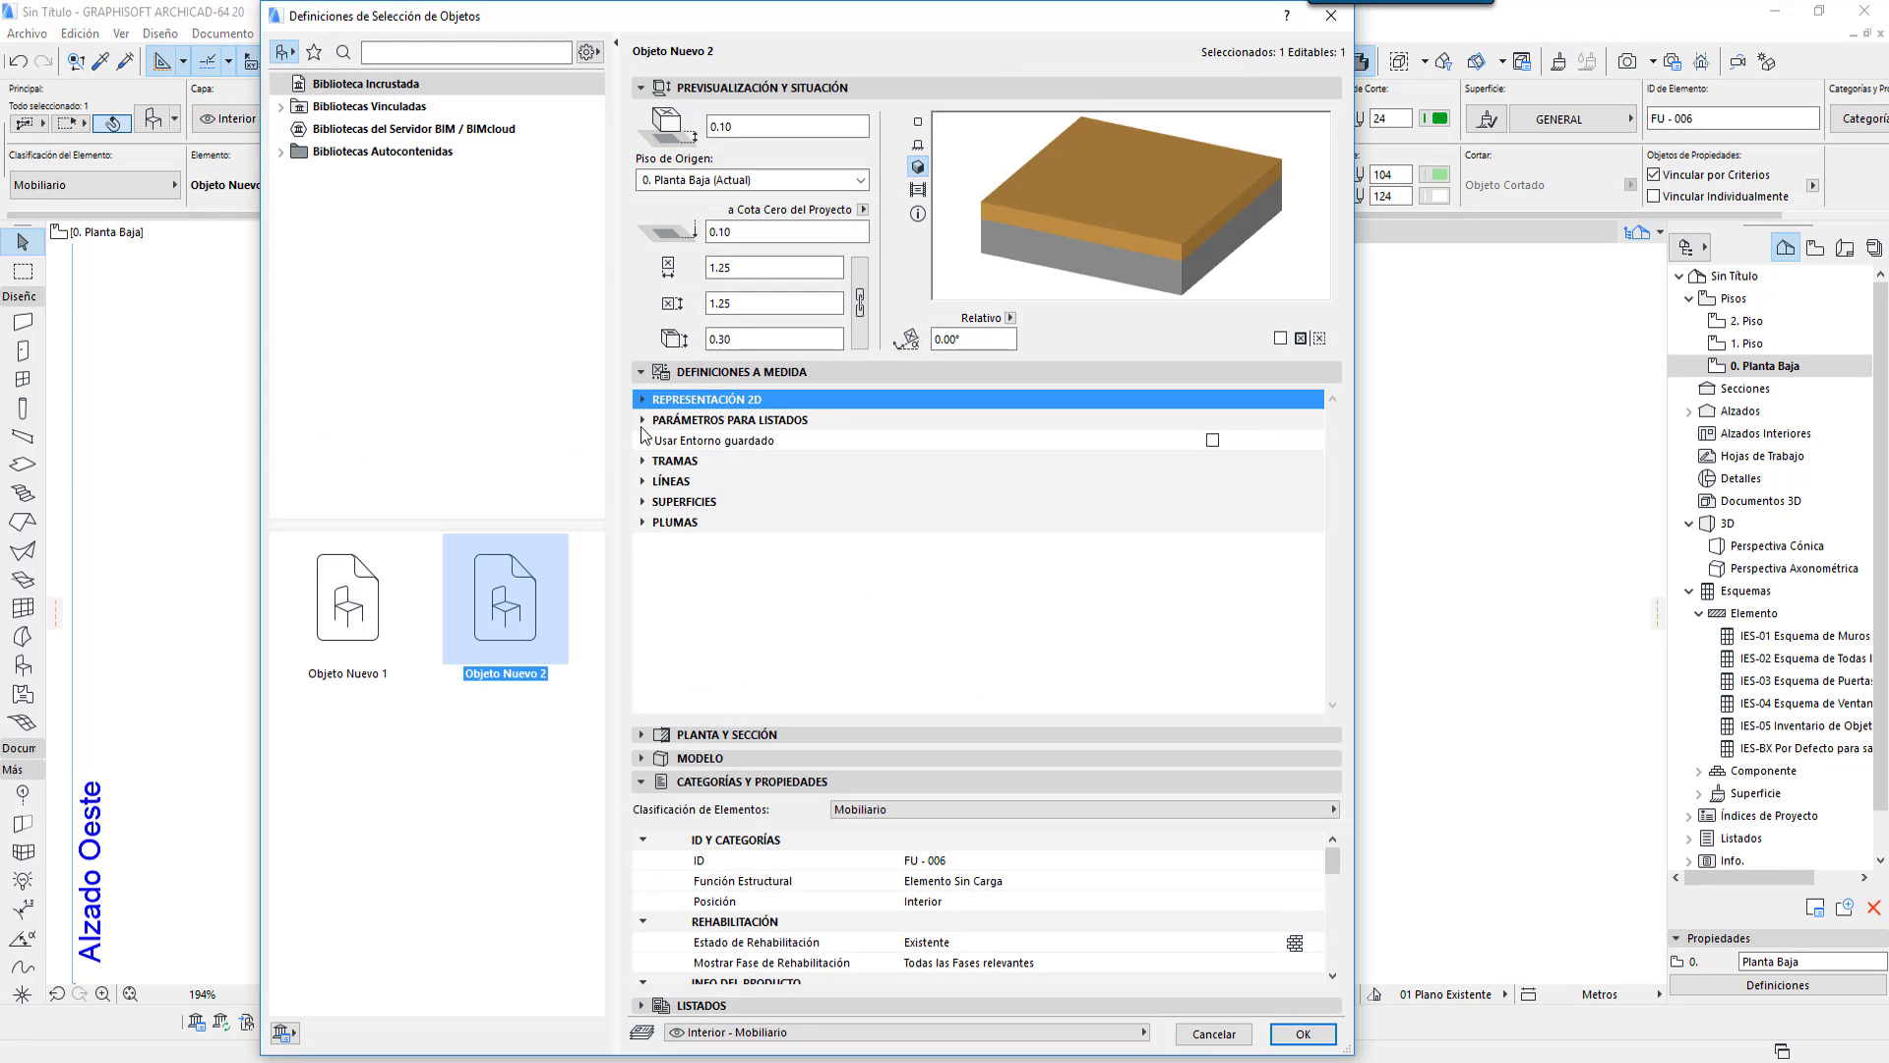
{"action": "left_click", "coordinate": [643, 421]}
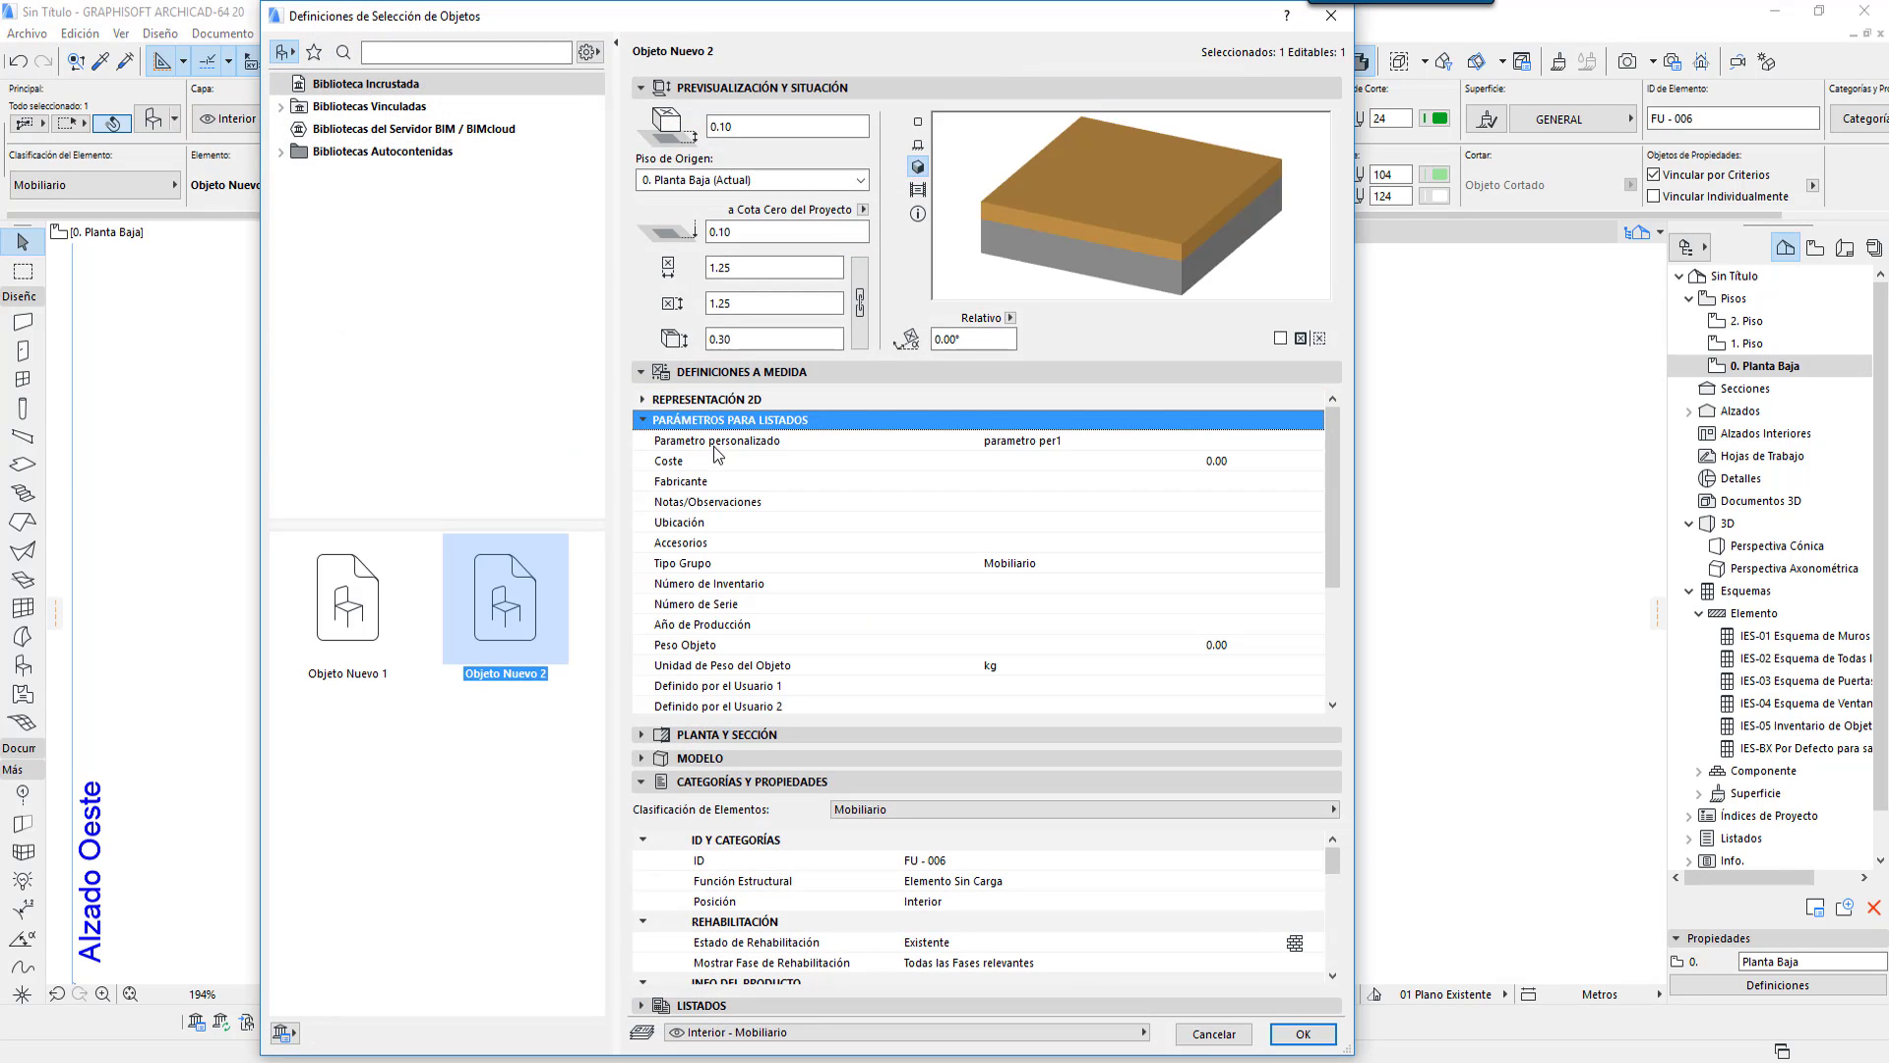
{"action": "left_click", "coordinate": [715, 445]}
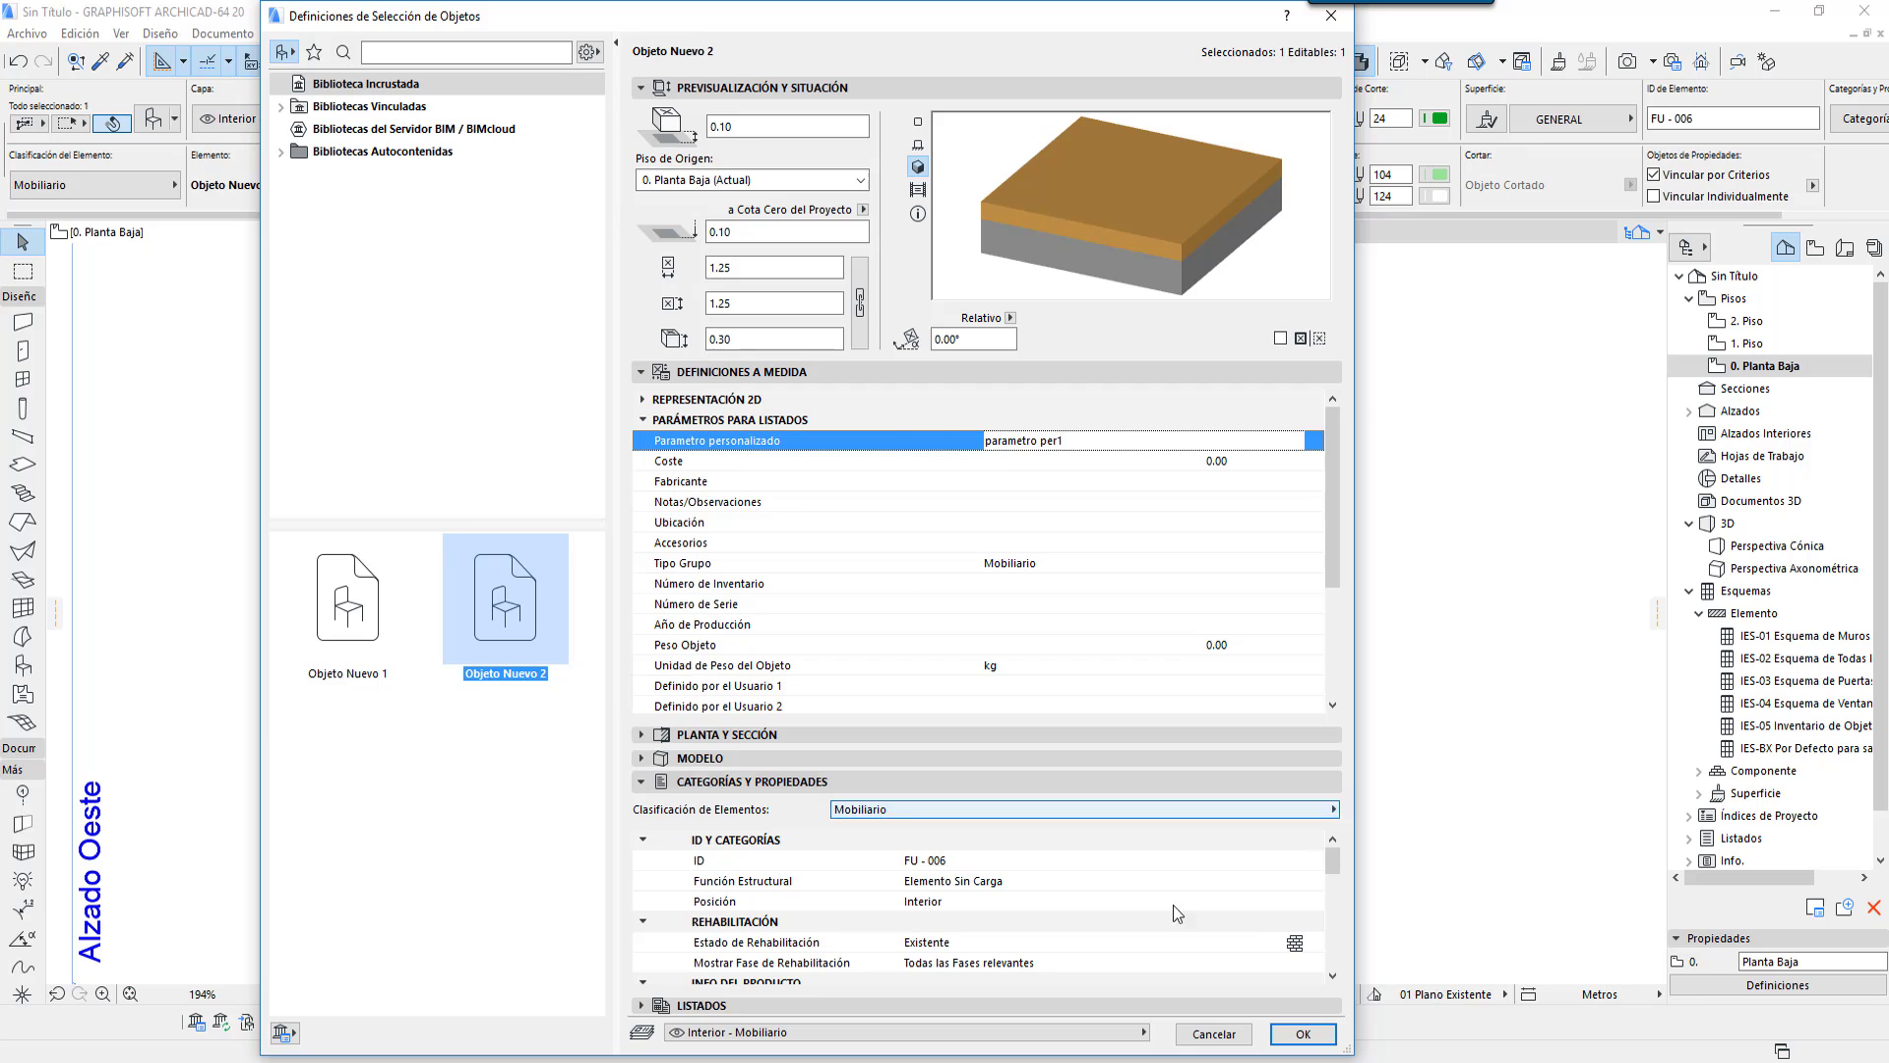
{"action": "left_click", "coordinate": [1206, 1032]}
{"action": "left_click", "coordinate": [1084, 731]}
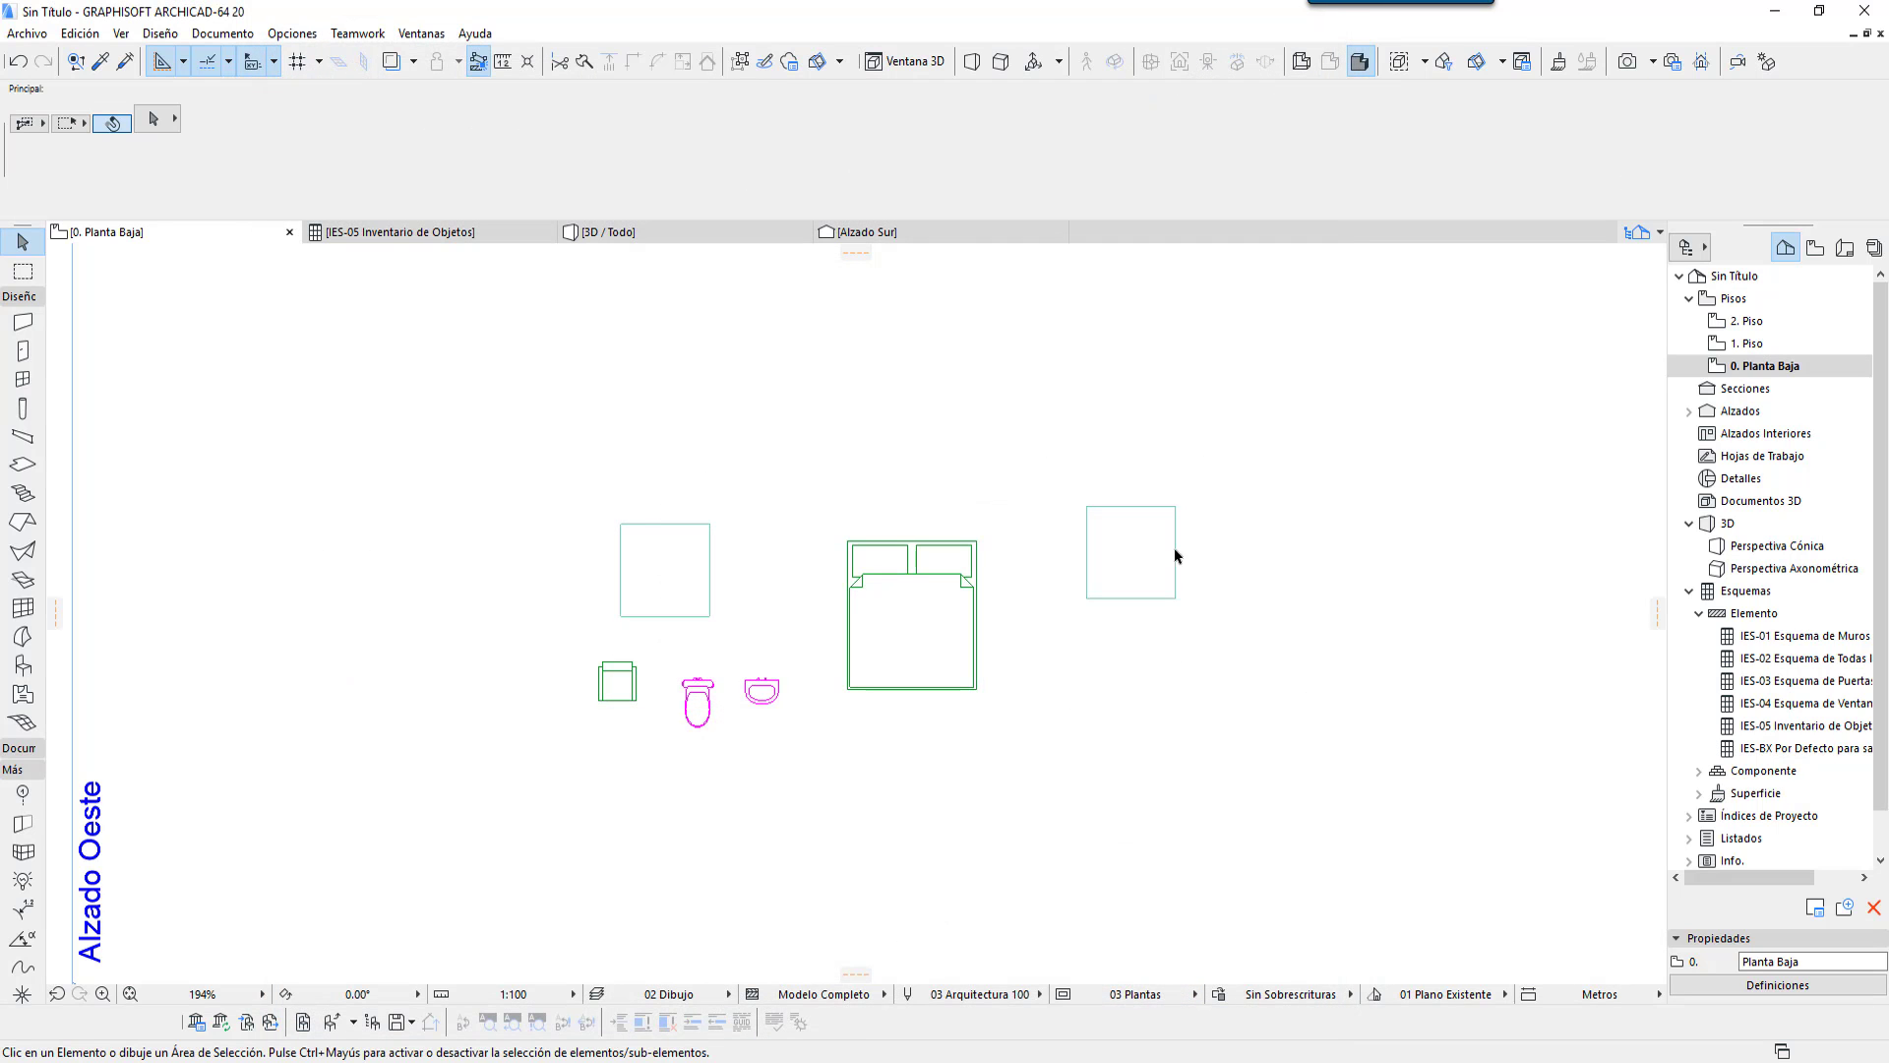
Step: Return to the IES-05 Inventario de Objetos schedule and open the library item parameter selection for its scheme fields
{"action": "left_click", "coordinate": [409, 233]}
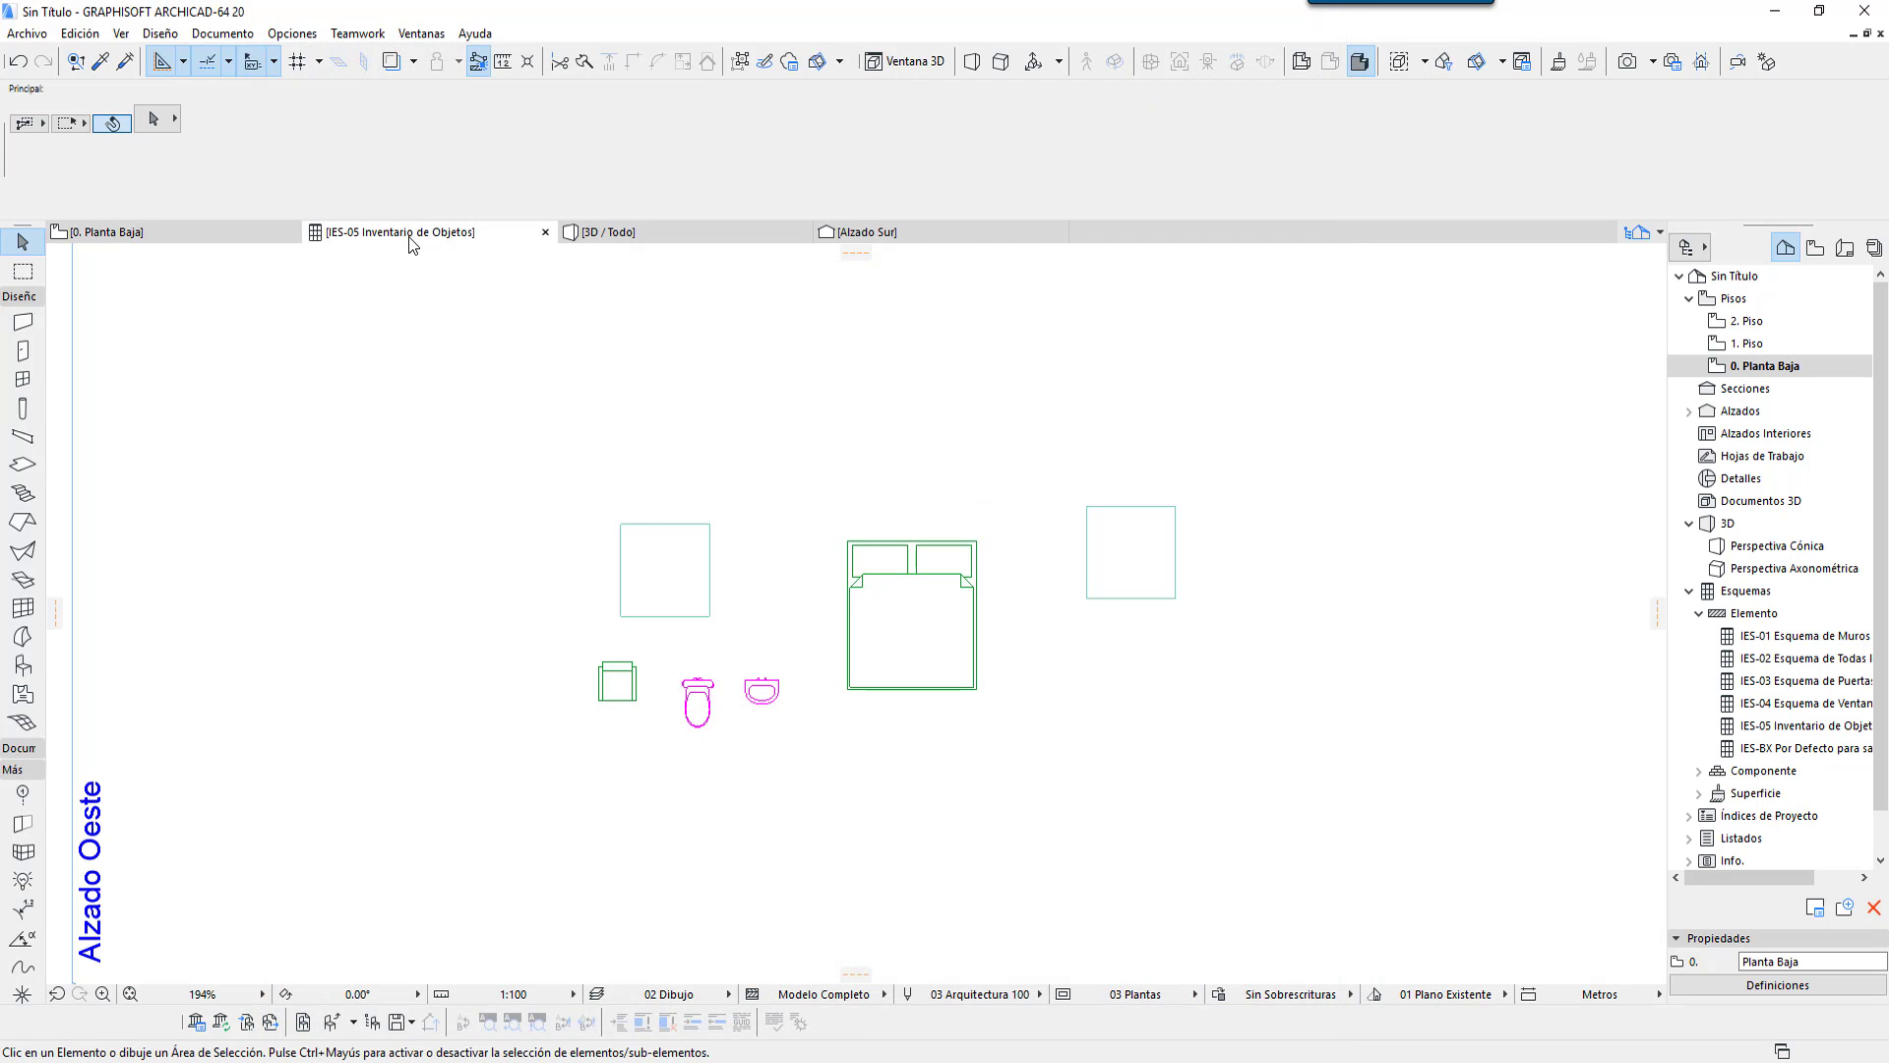
{"action": "left_click", "coordinate": [748, 633]}
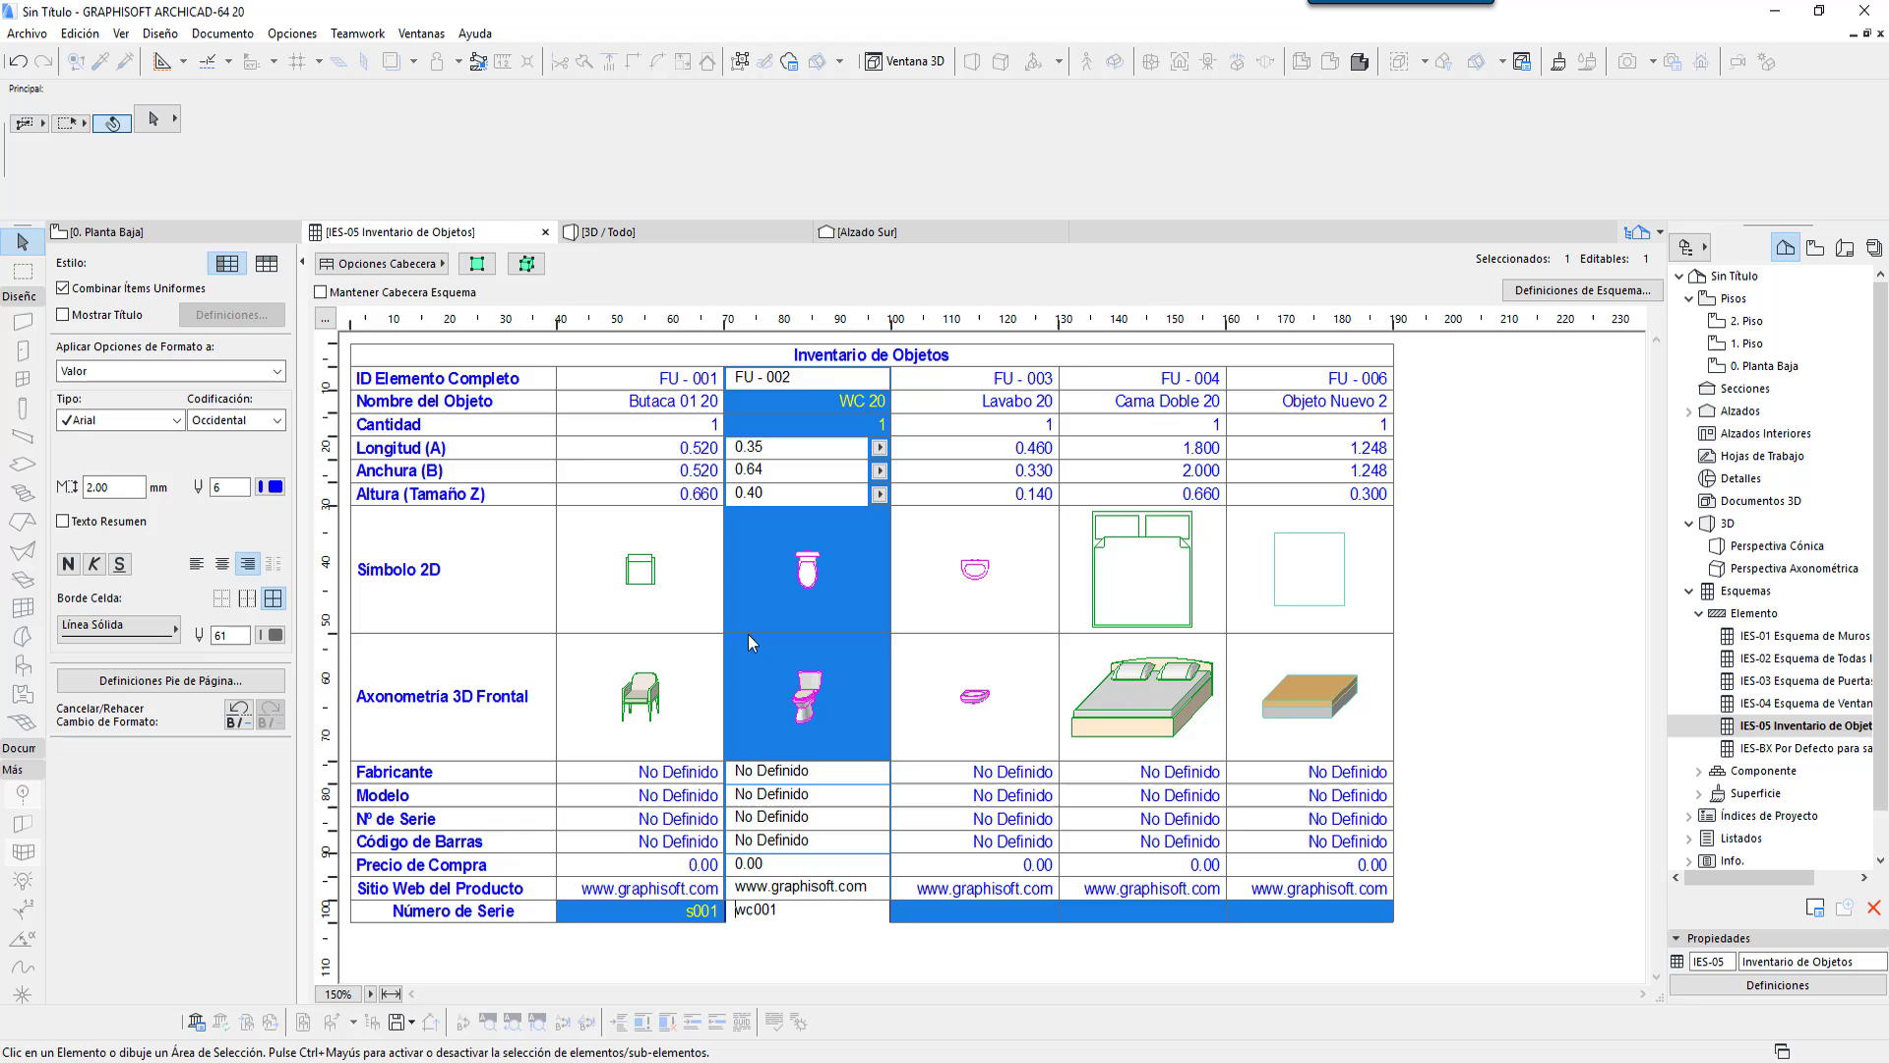
{"action": "left_click", "coordinate": [1574, 294]}
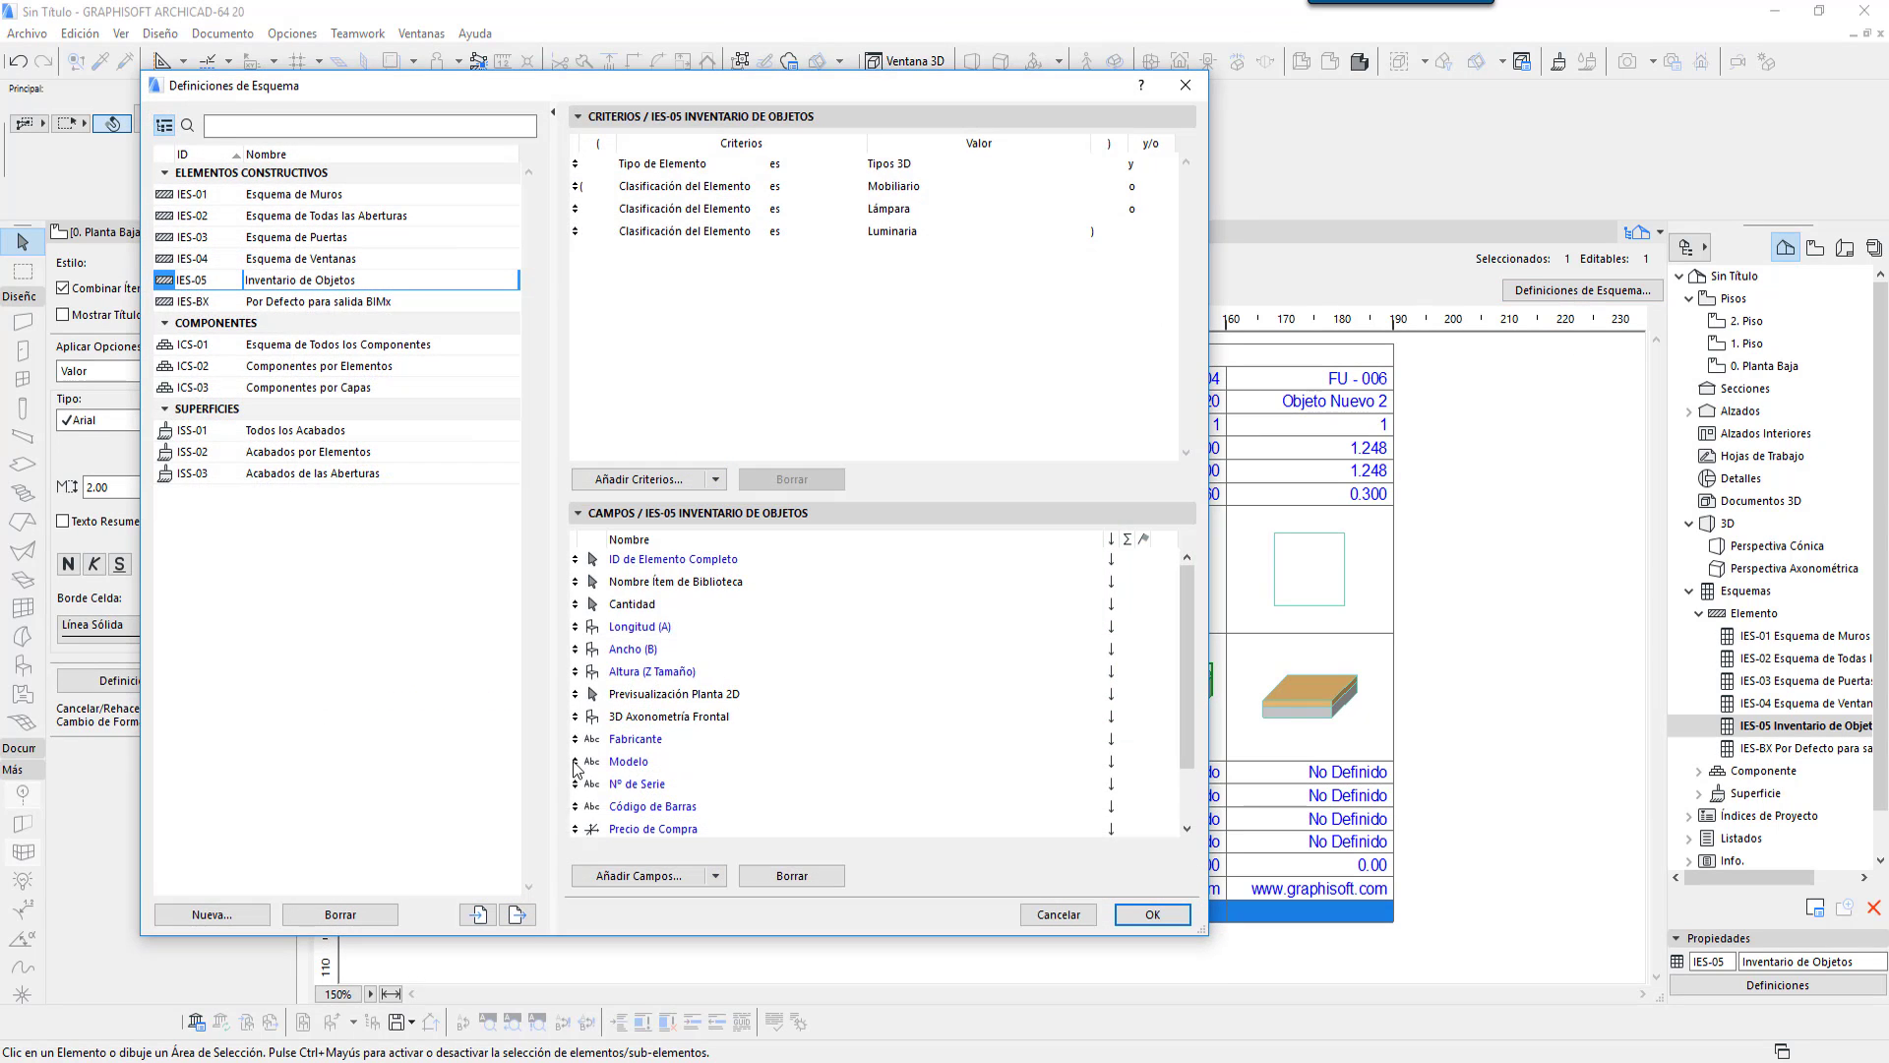
{"action": "left_click", "coordinate": [716, 875]}
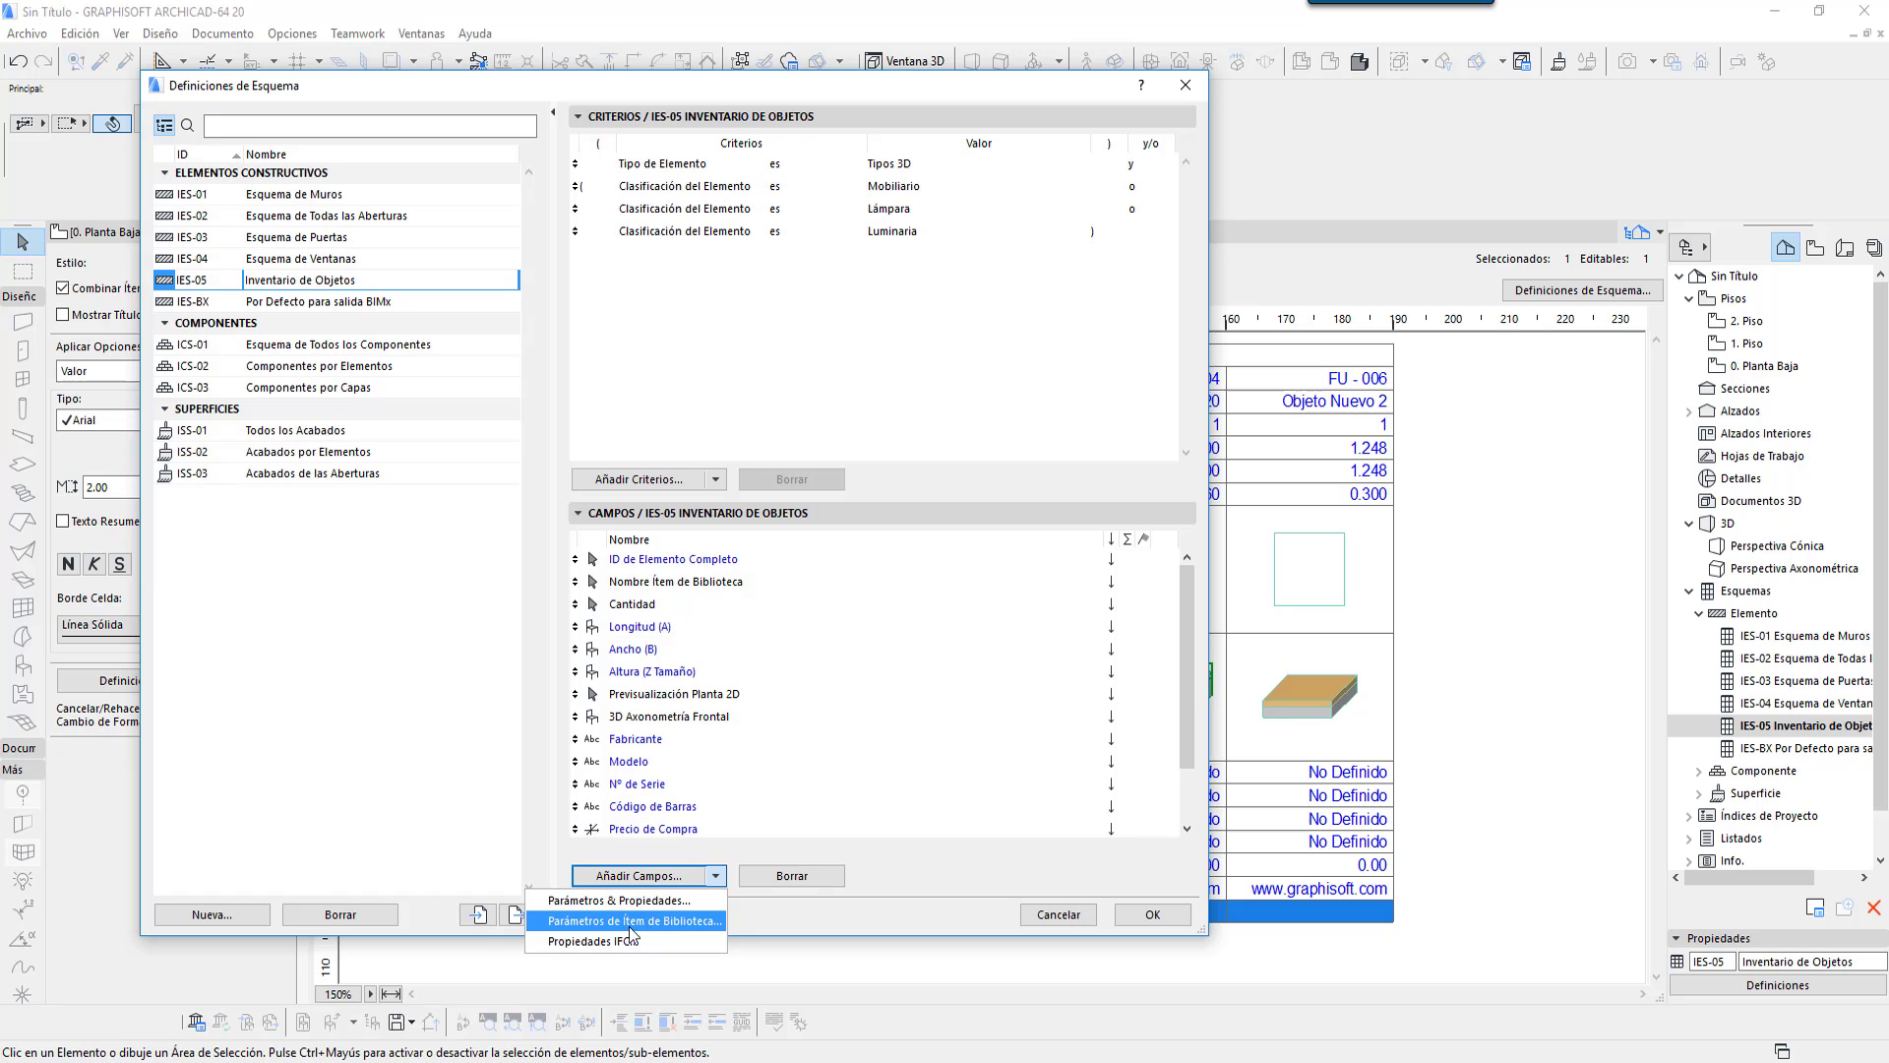
{"action": "left_click", "coordinate": [651, 922]}
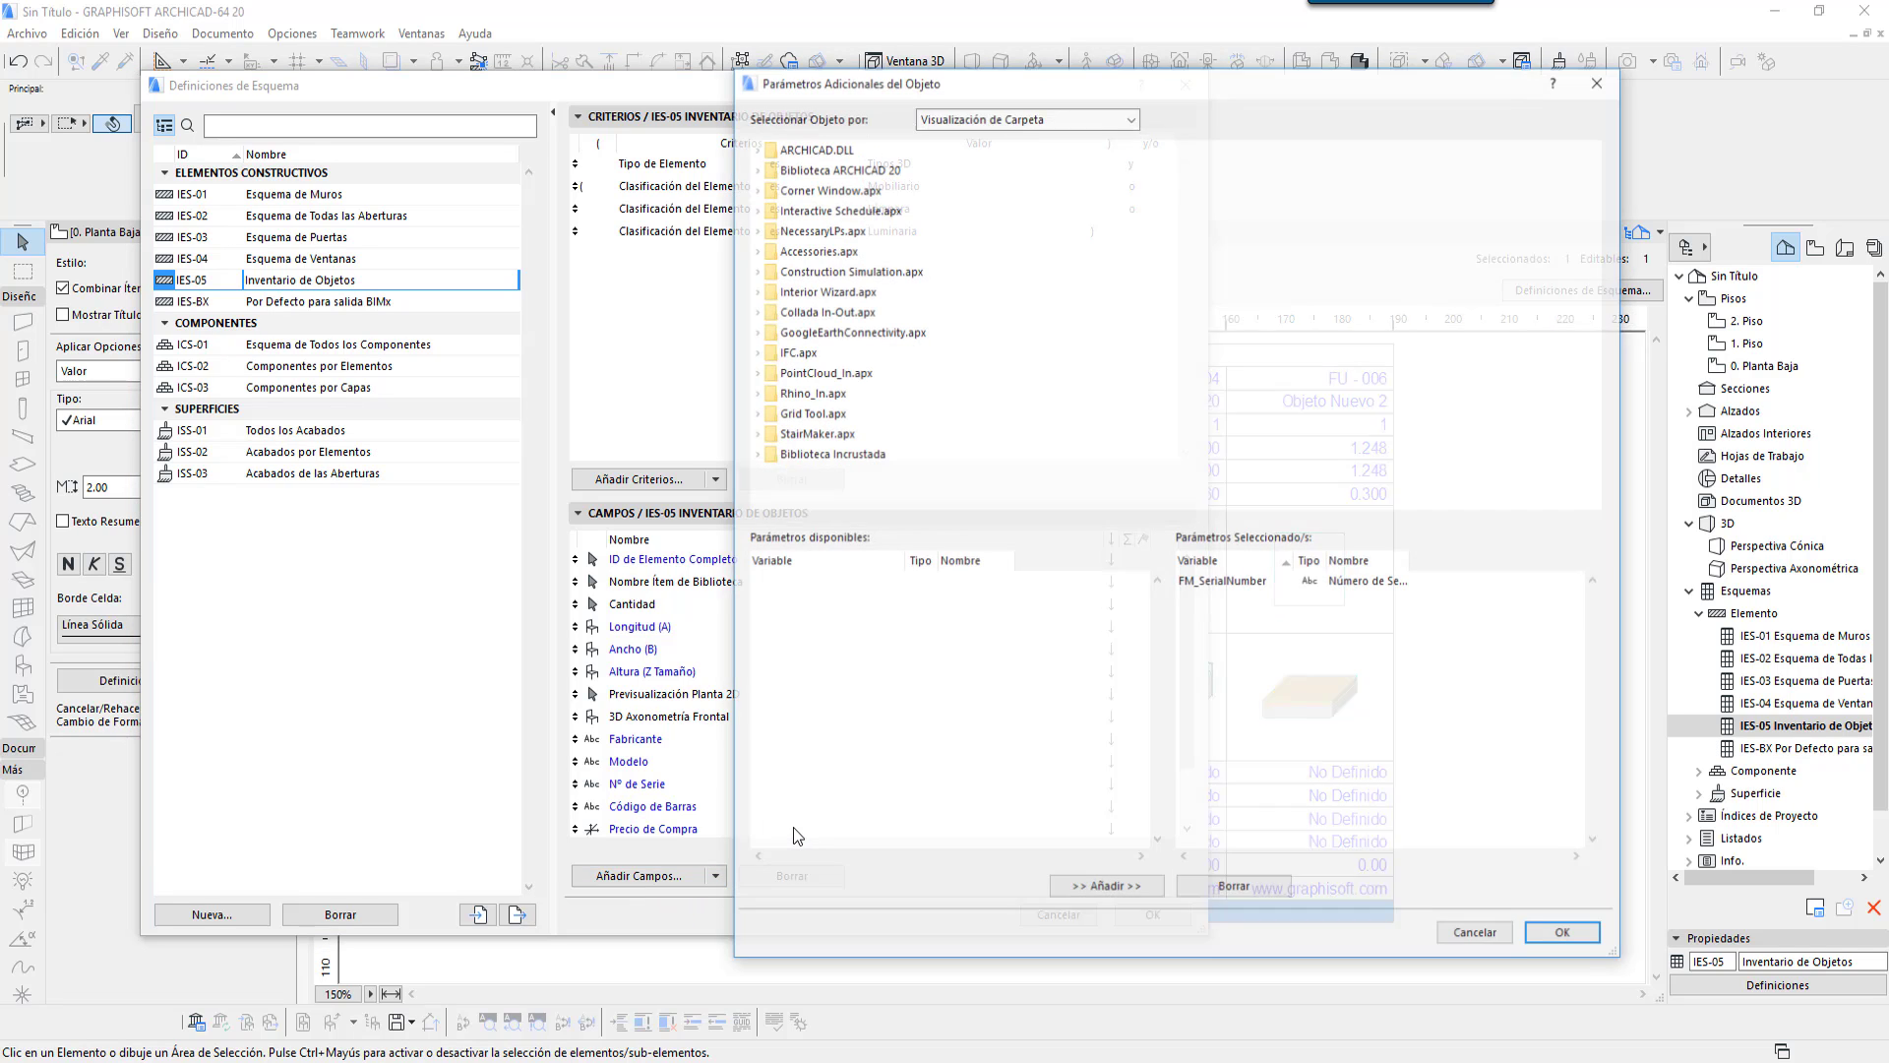
Step: Add parametropersonalizado from Objeto Nuevo 2.gsm in Biblioteca Incrustada to the IES-05 fields and apply the scheme definitions
{"action": "left_click", "coordinate": [755, 454]}
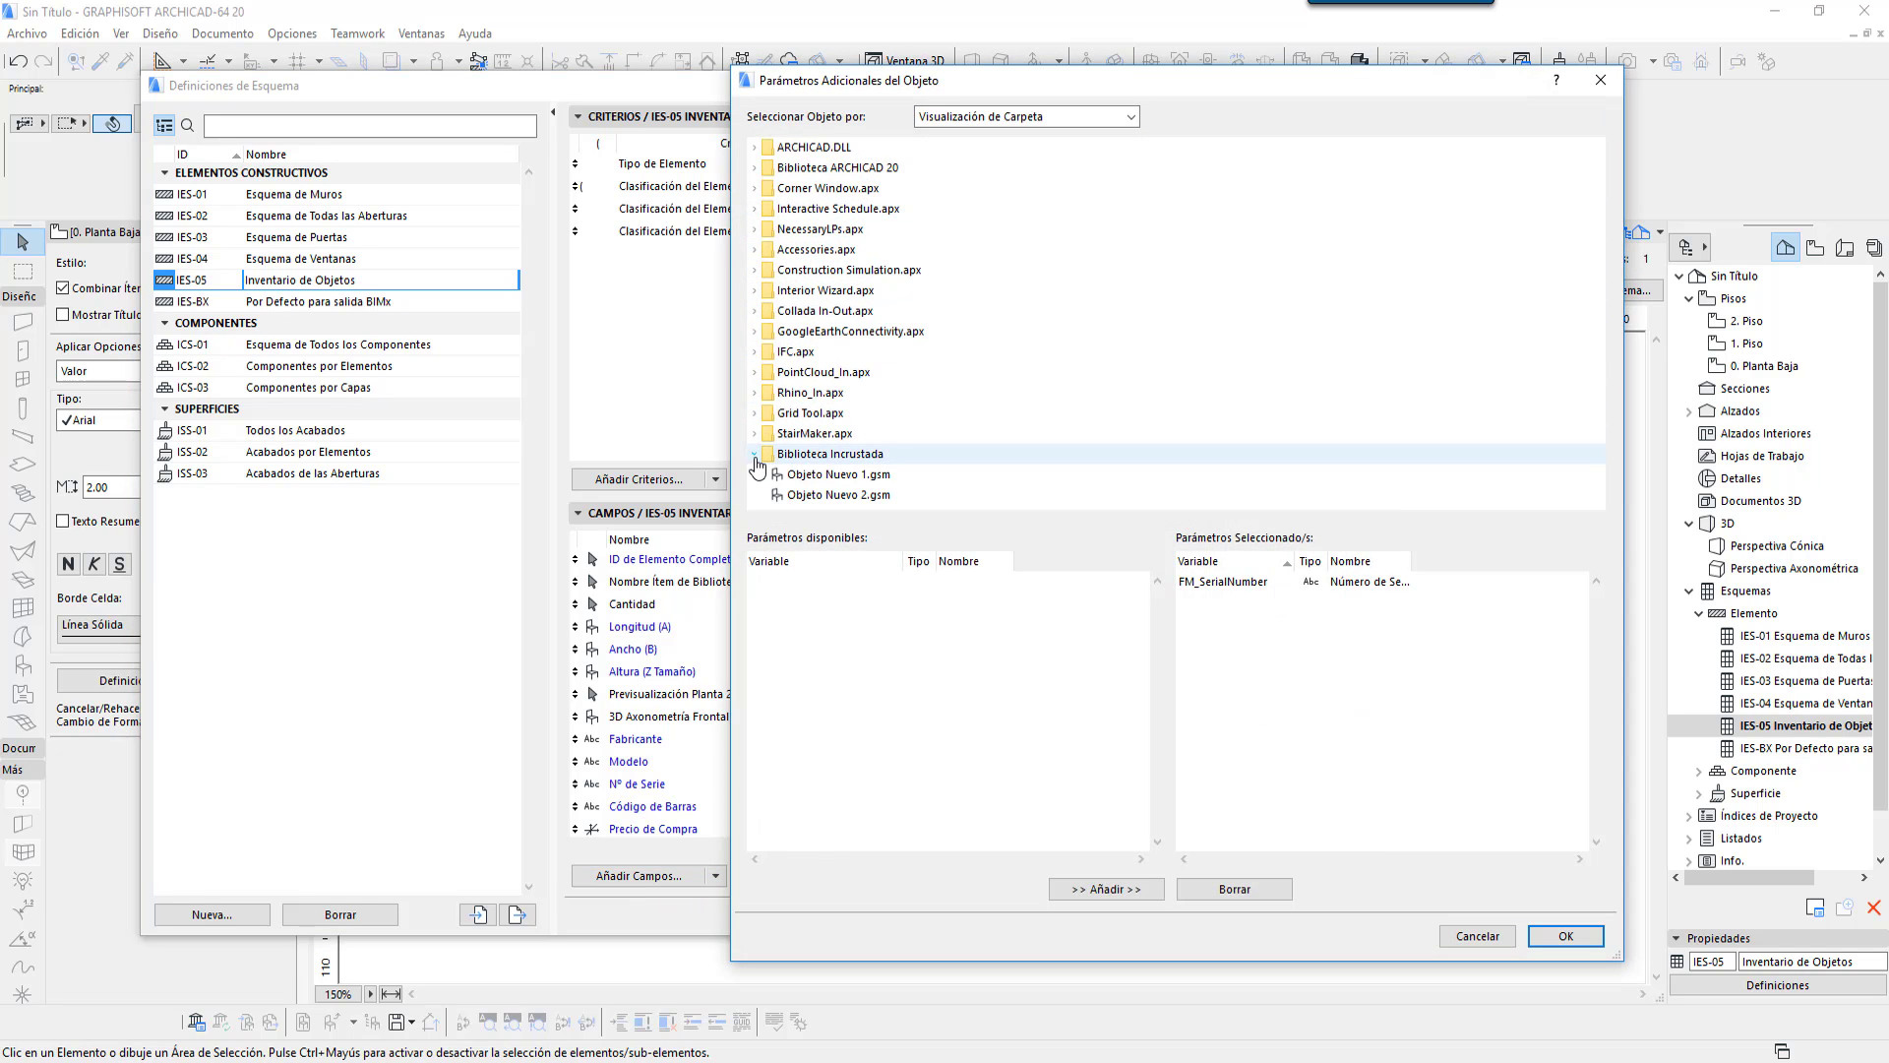
{"action": "left_click", "coordinate": [813, 498]}
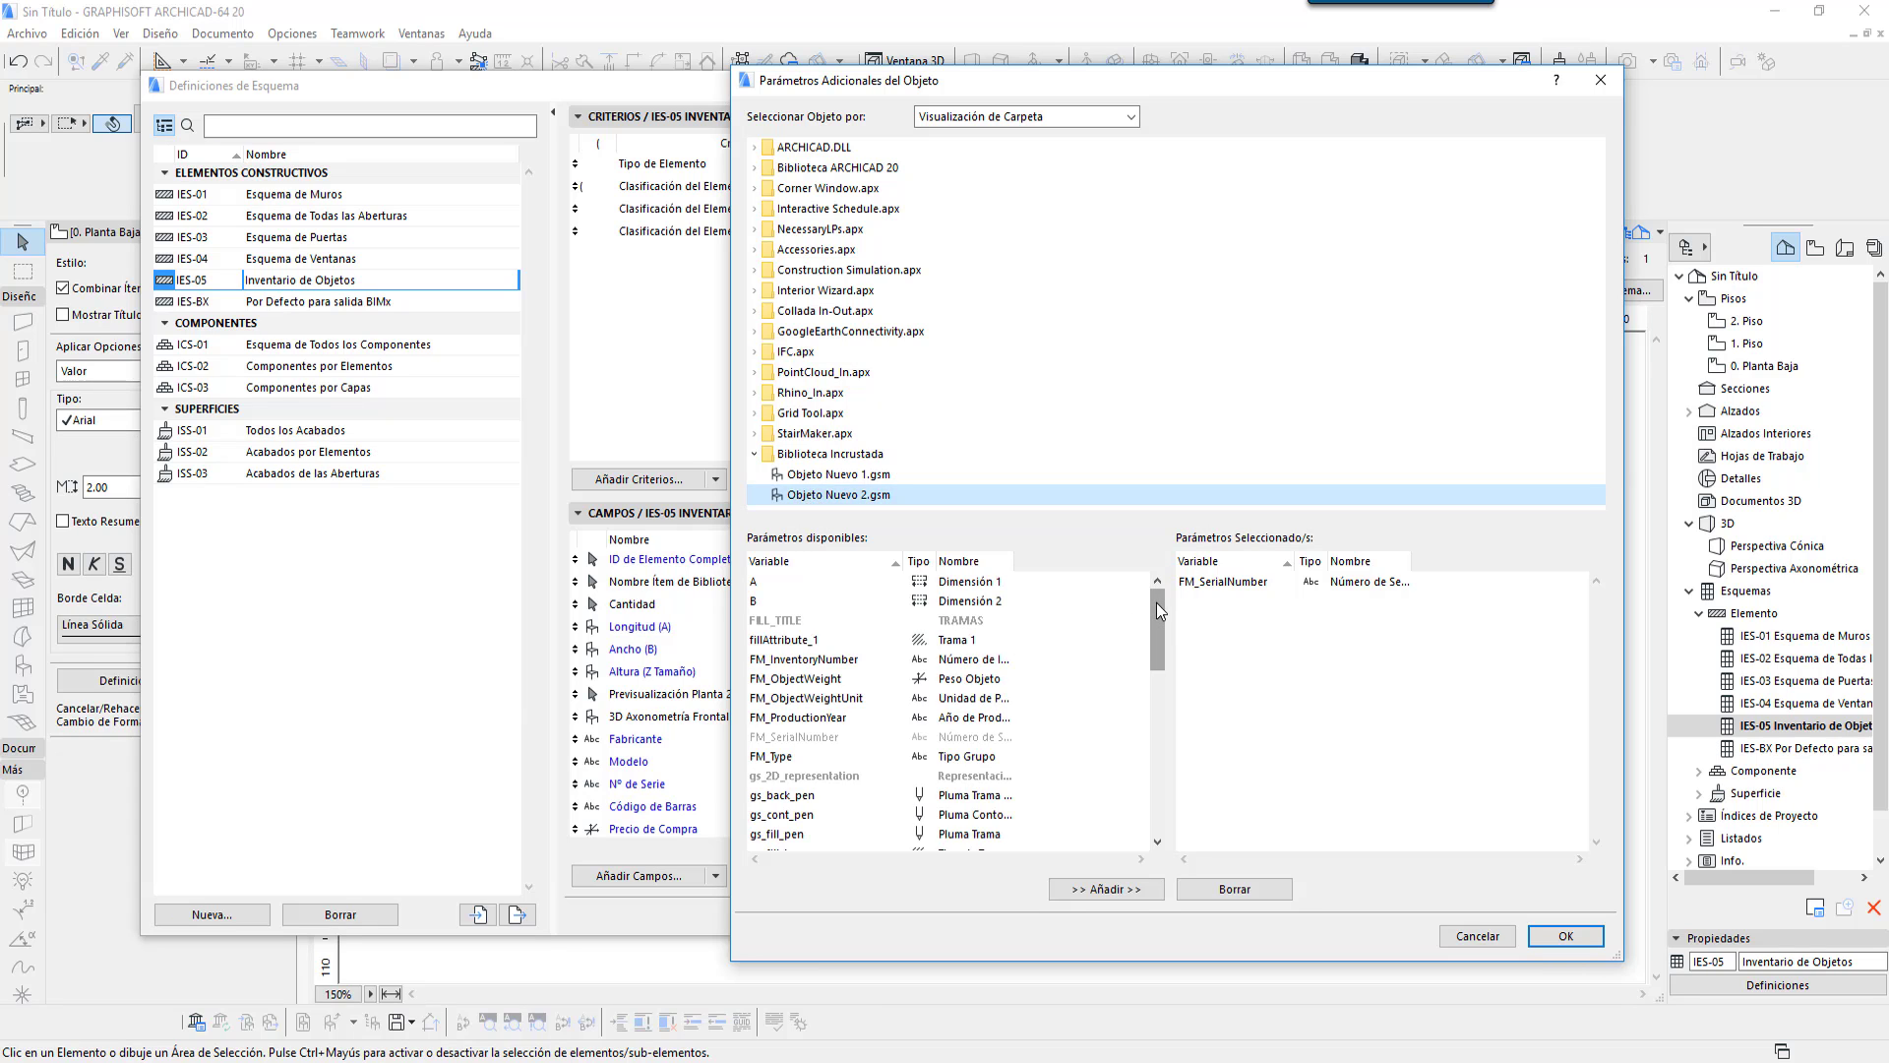
{"action": "left_click_drag", "start_coordinate": [1156, 602], "coordinate": [1159, 746]}
{"action": "left_click", "coordinate": [830, 778]}
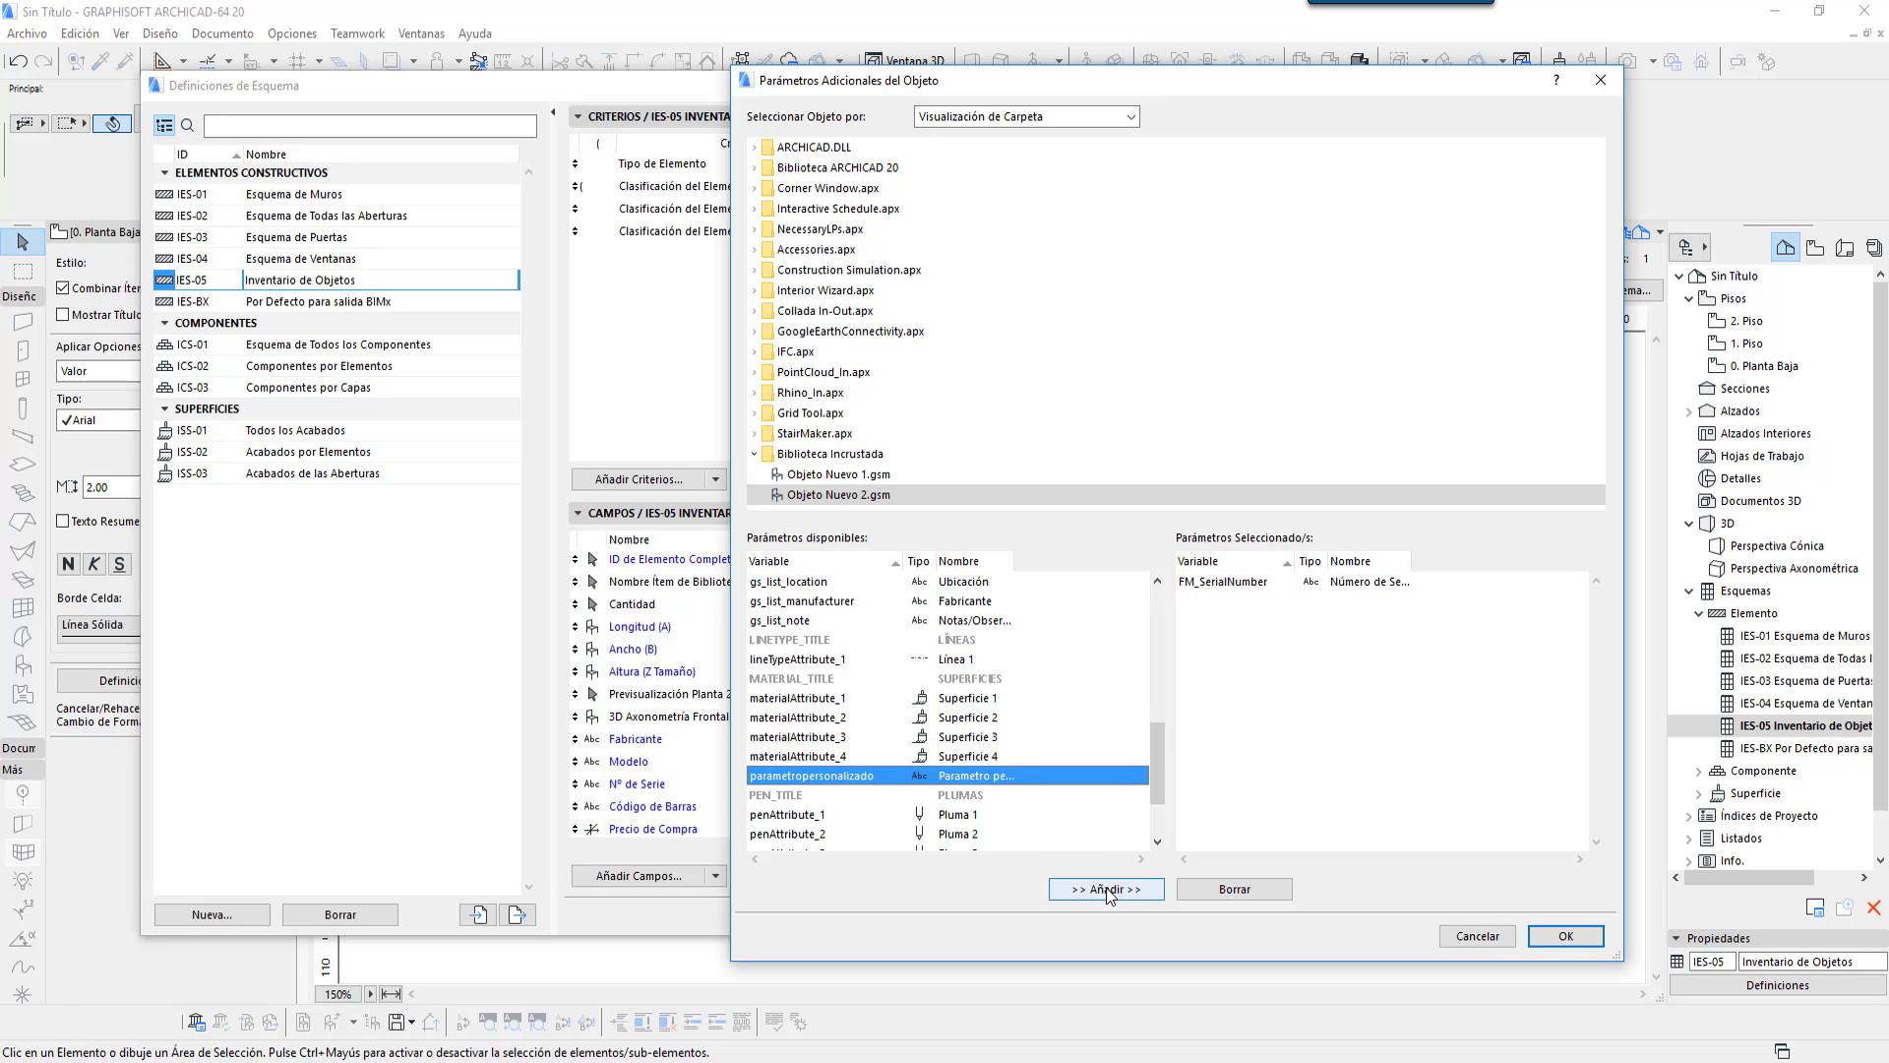
{"action": "left_click", "coordinate": [1149, 889]}
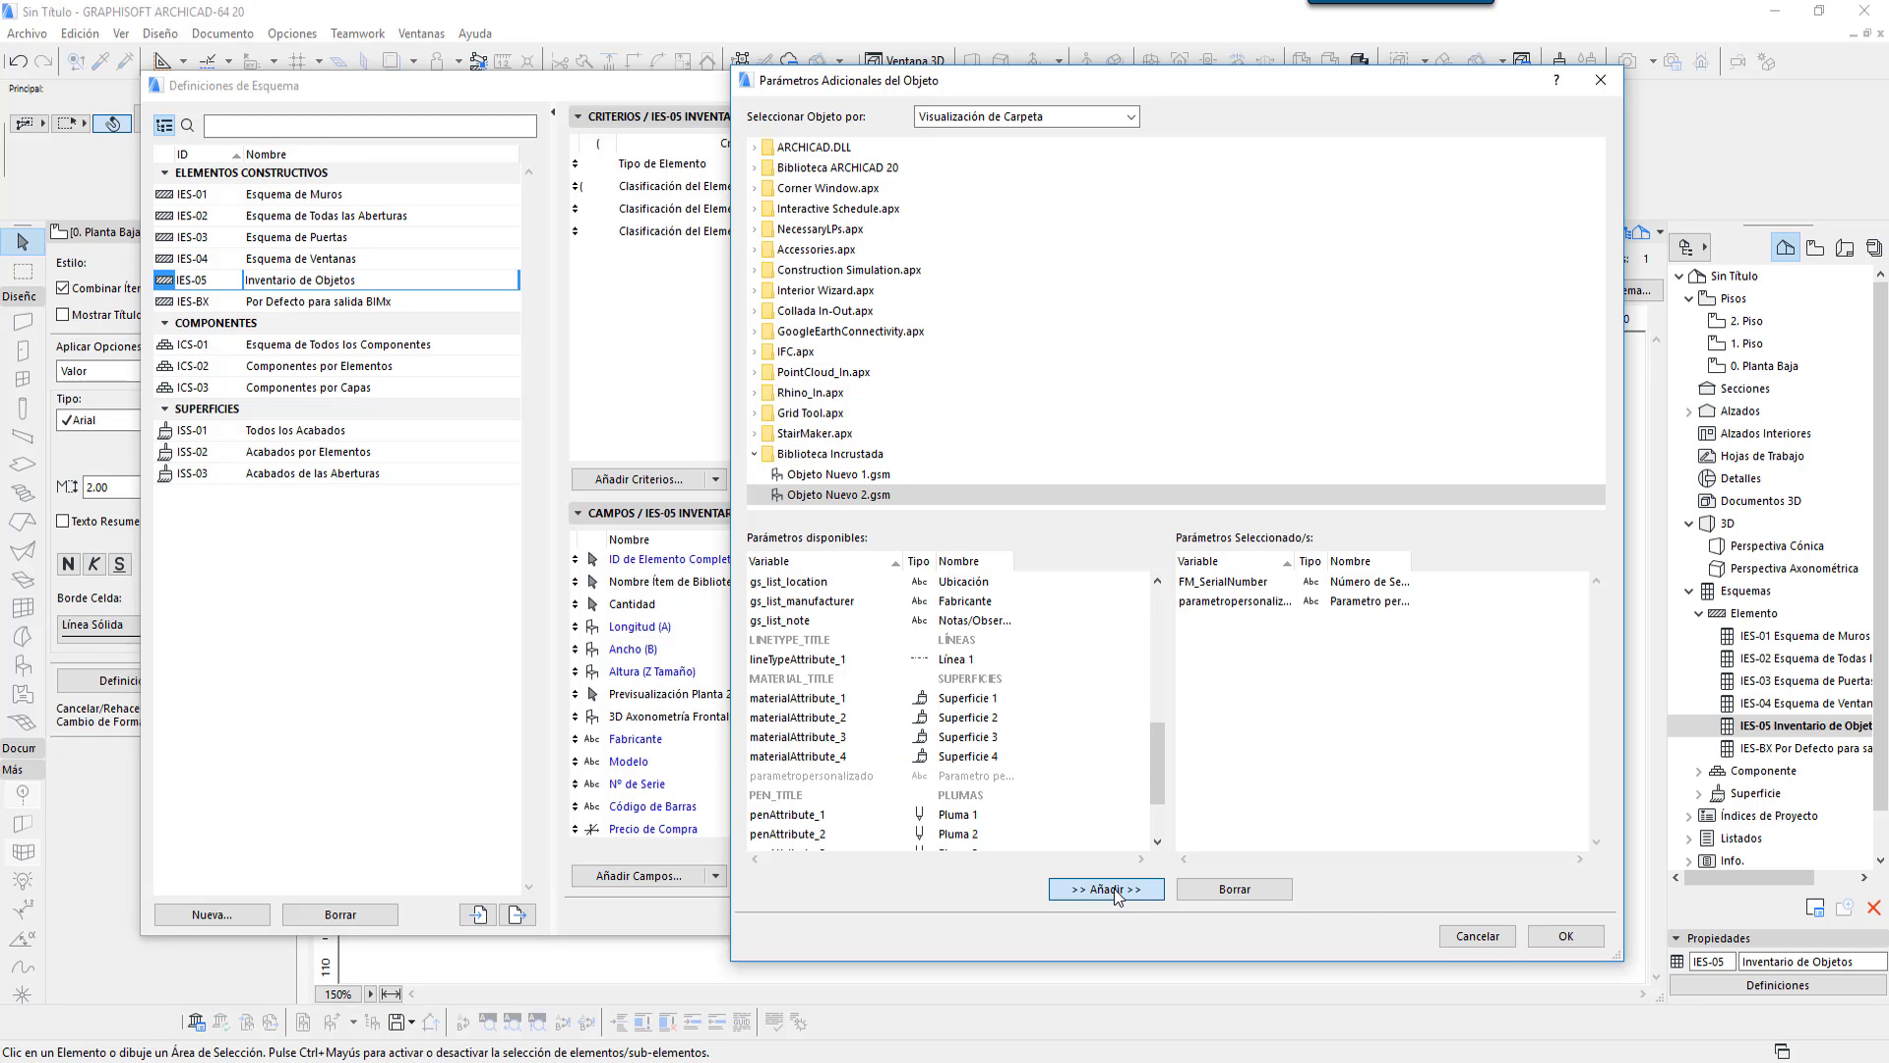
{"action": "left_click", "coordinate": [1567, 937]}
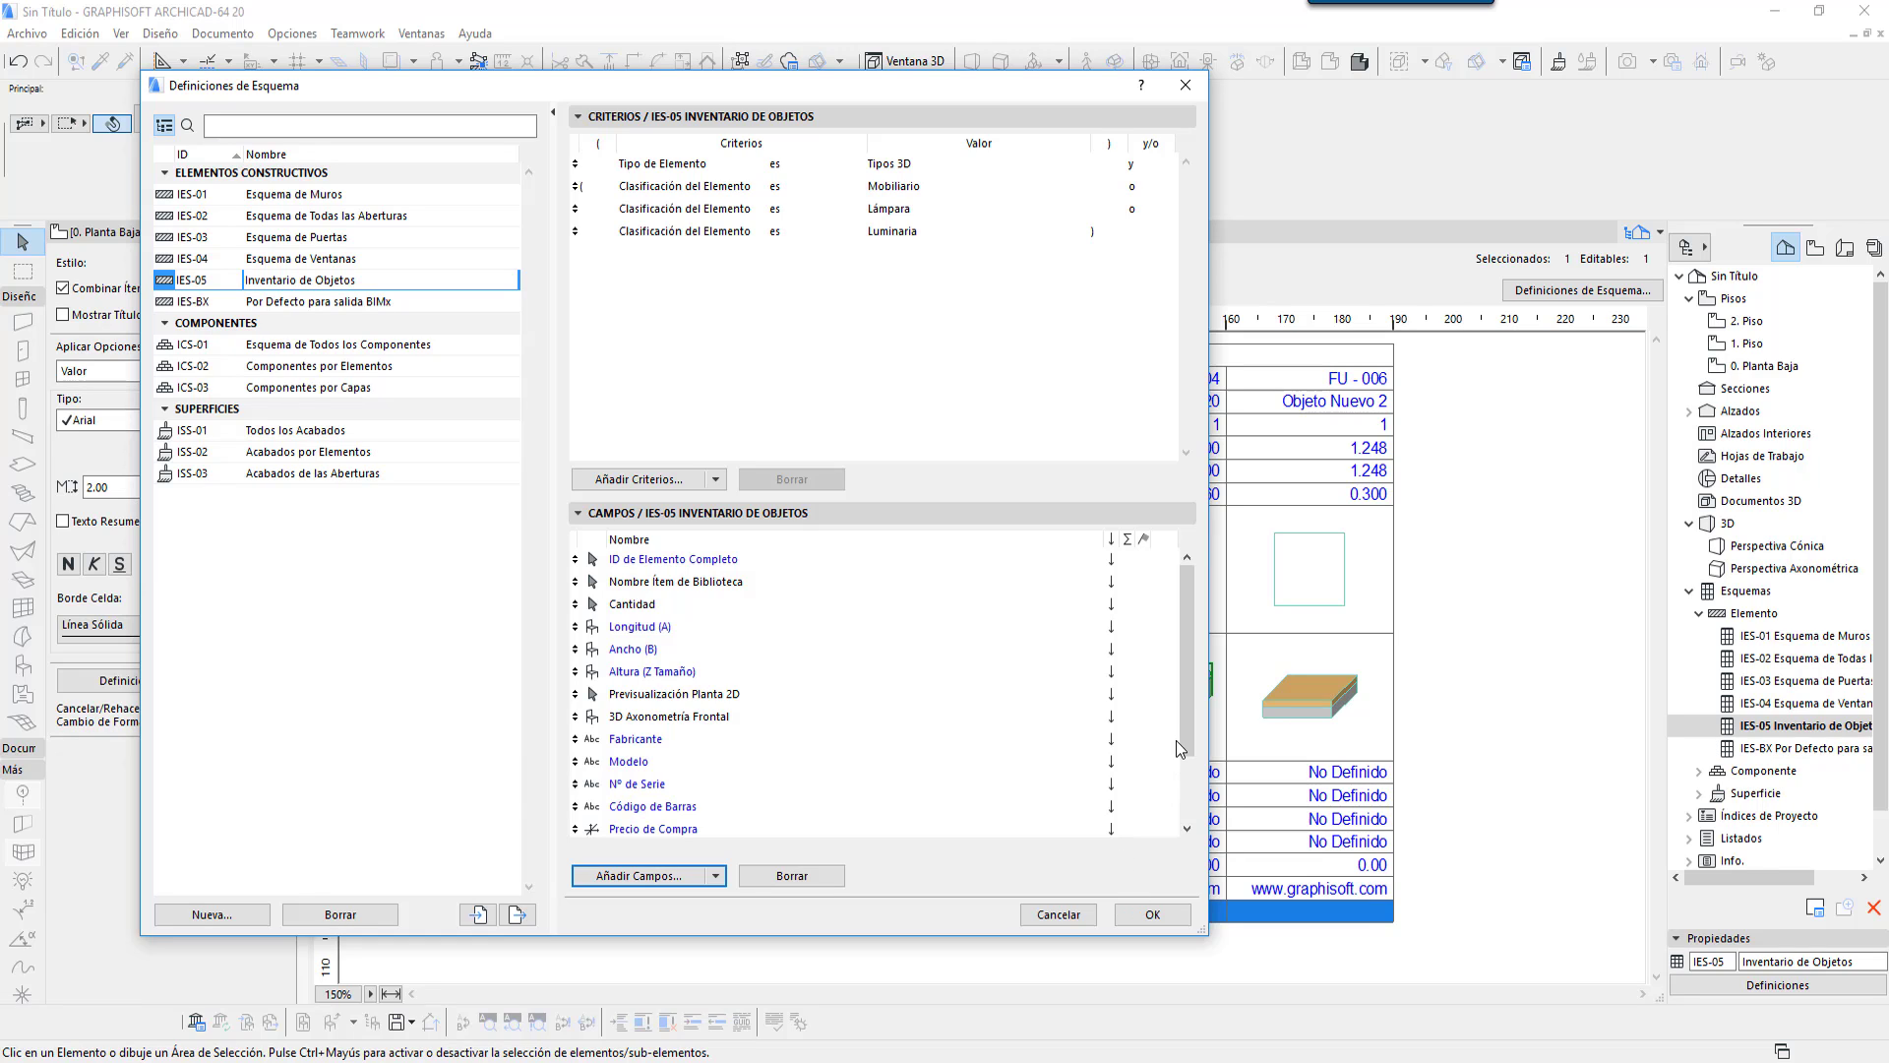
{"action": "left_click_drag", "start_coordinate": [1177, 740], "coordinate": [1185, 801]}
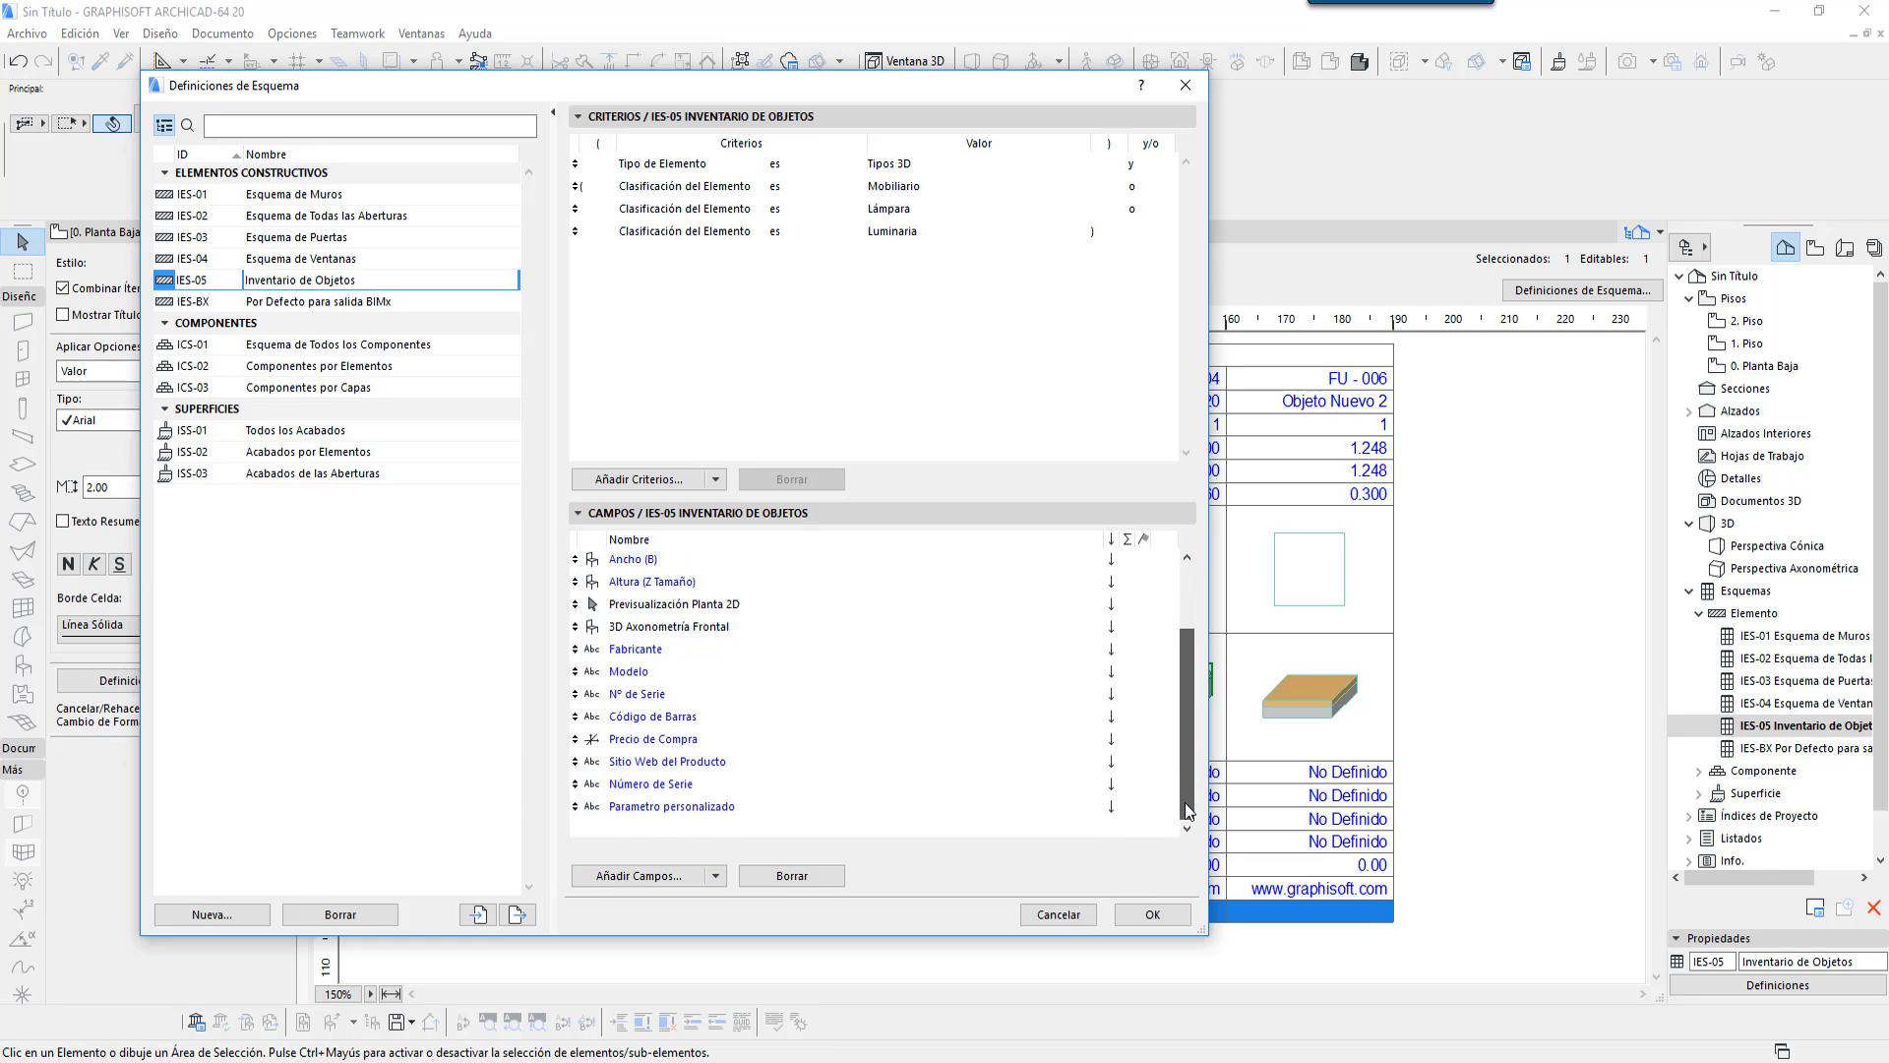
{"action": "left_click", "coordinate": [693, 816]}
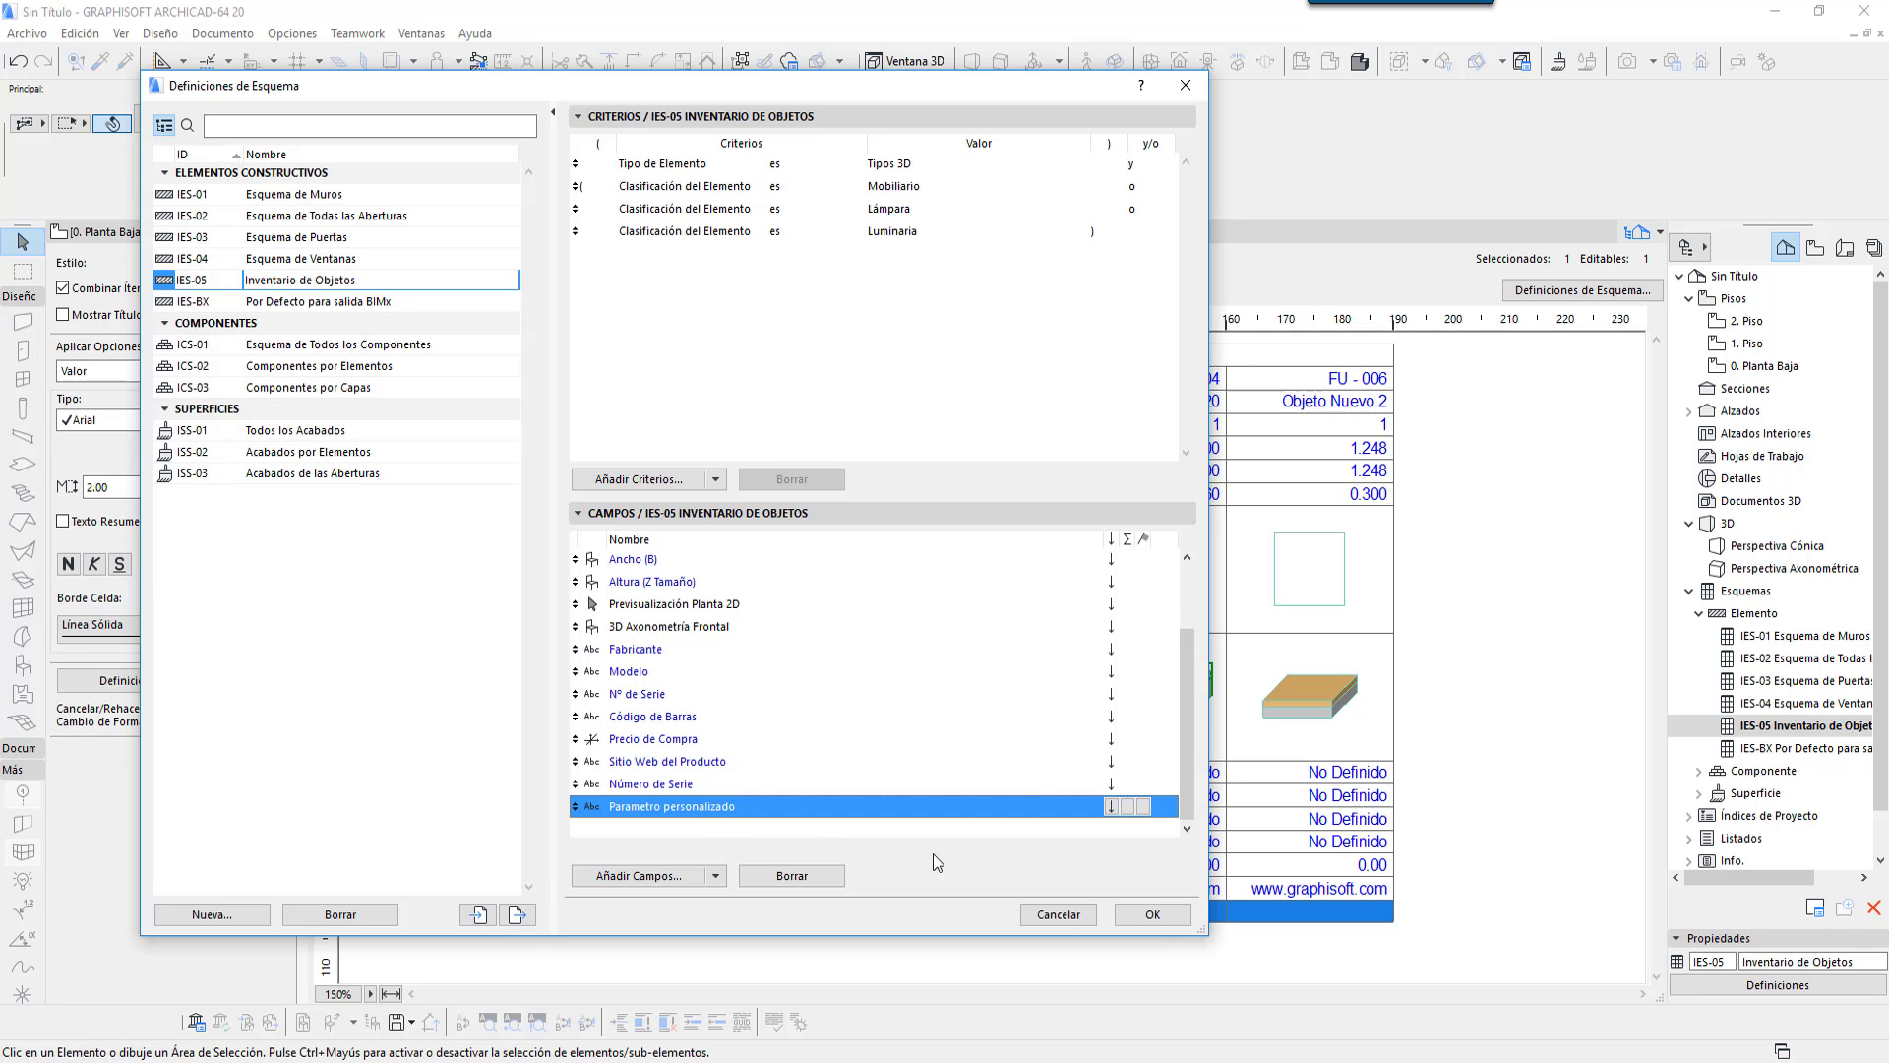
{"action": "left_click", "coordinate": [1157, 916]}
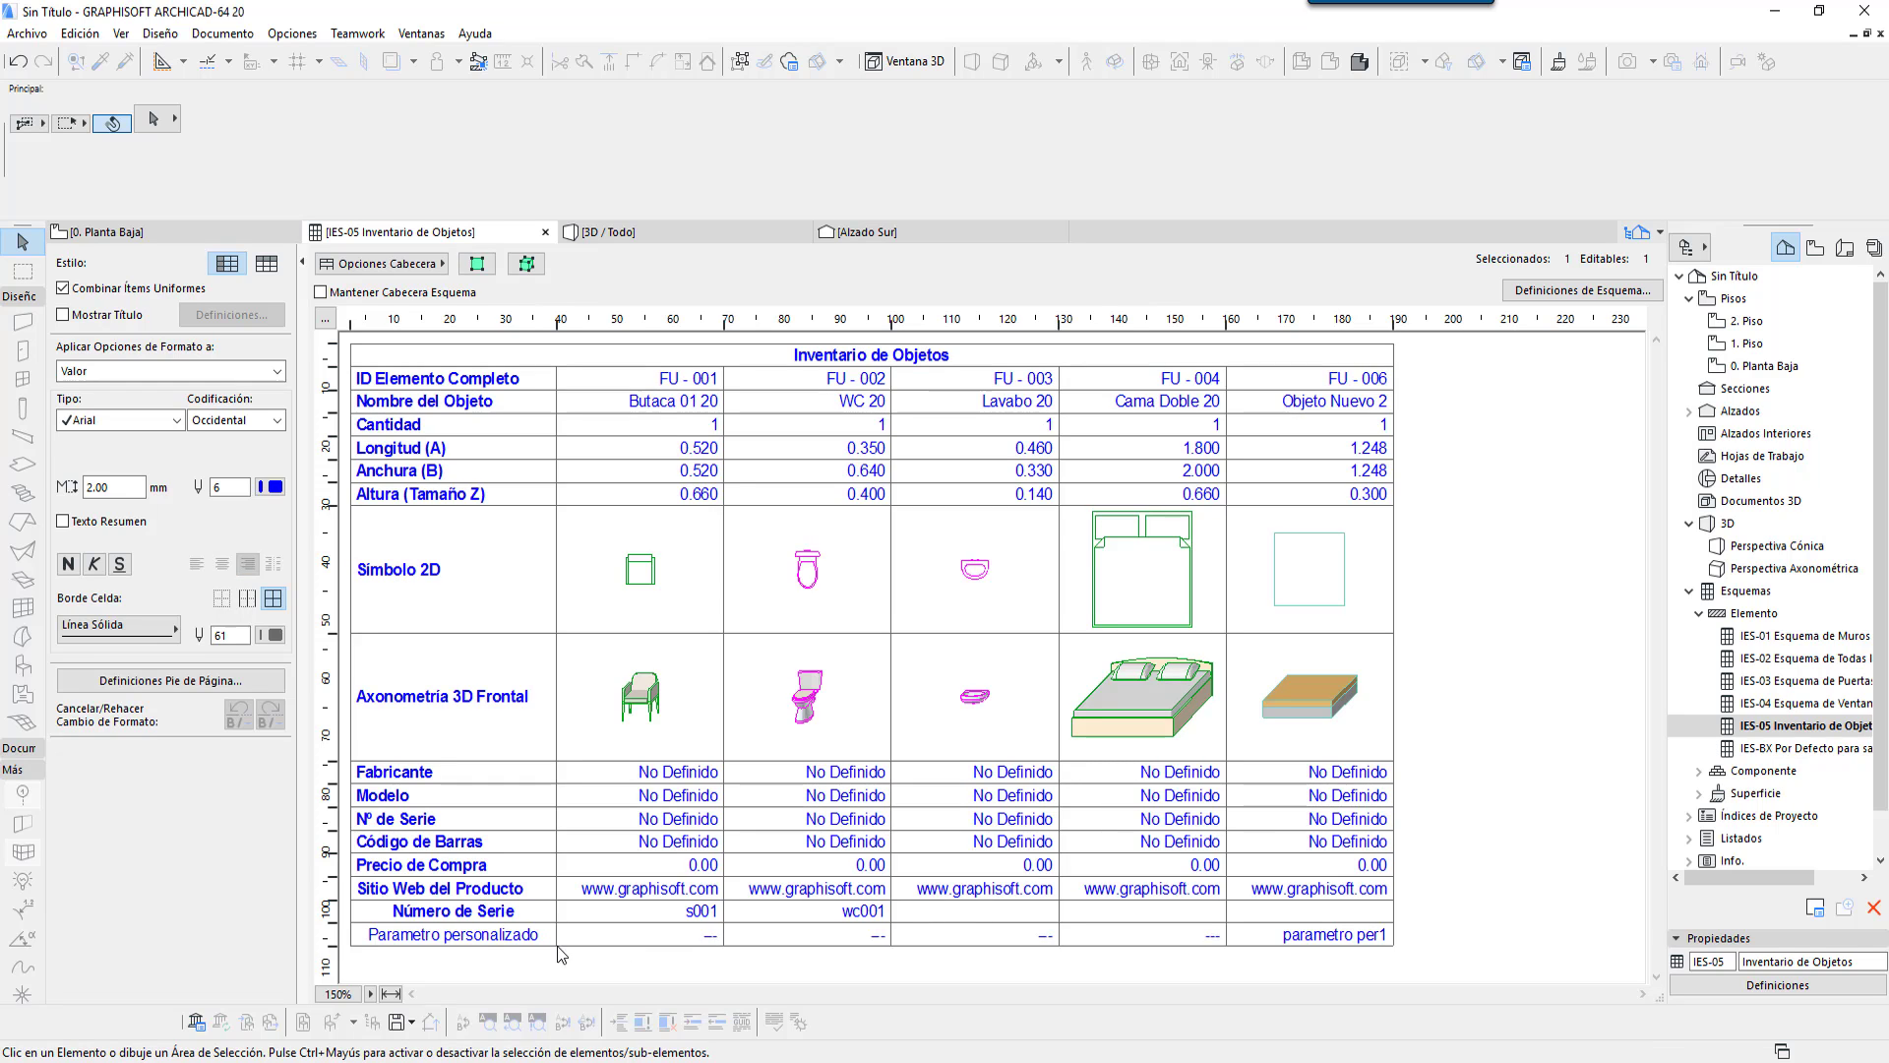
Step: Make the Parametro personalizado header cell of the schedule bold
{"action": "left_click", "coordinate": [504, 940]}
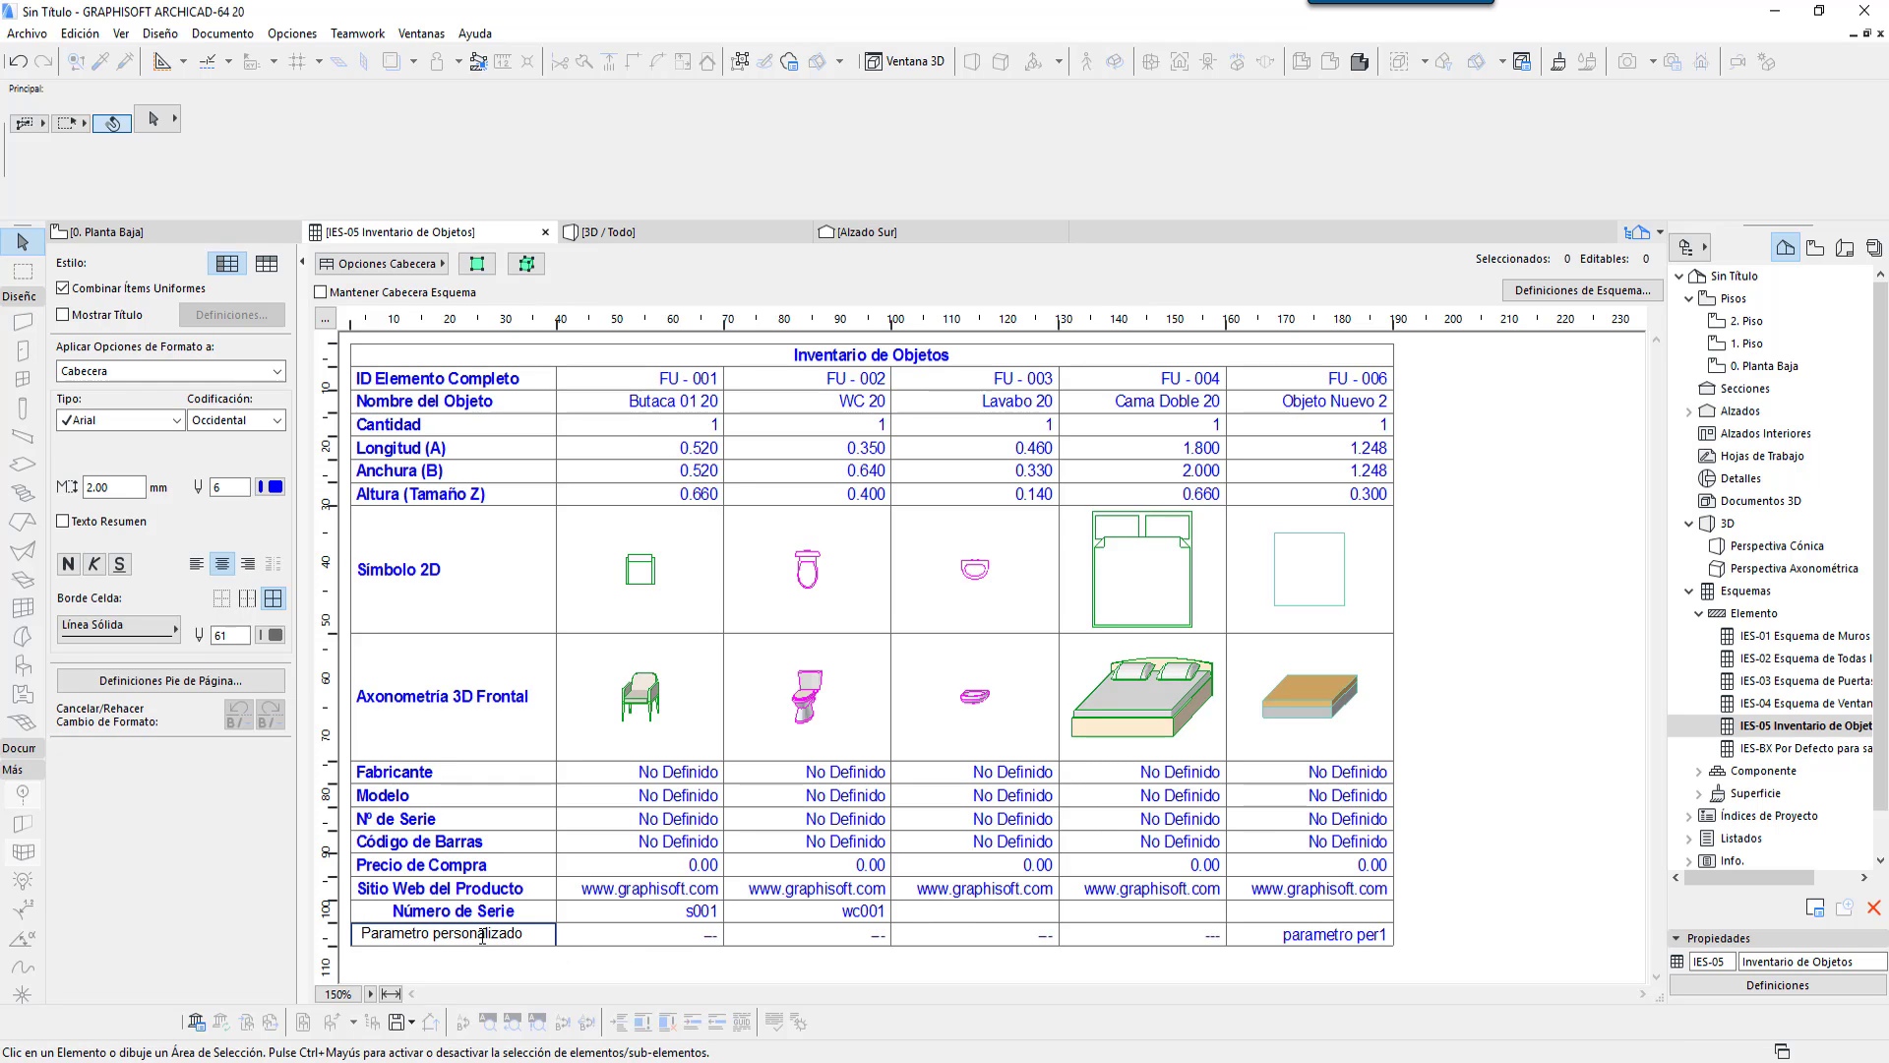
{"action": "left_click", "coordinate": [66, 572]}
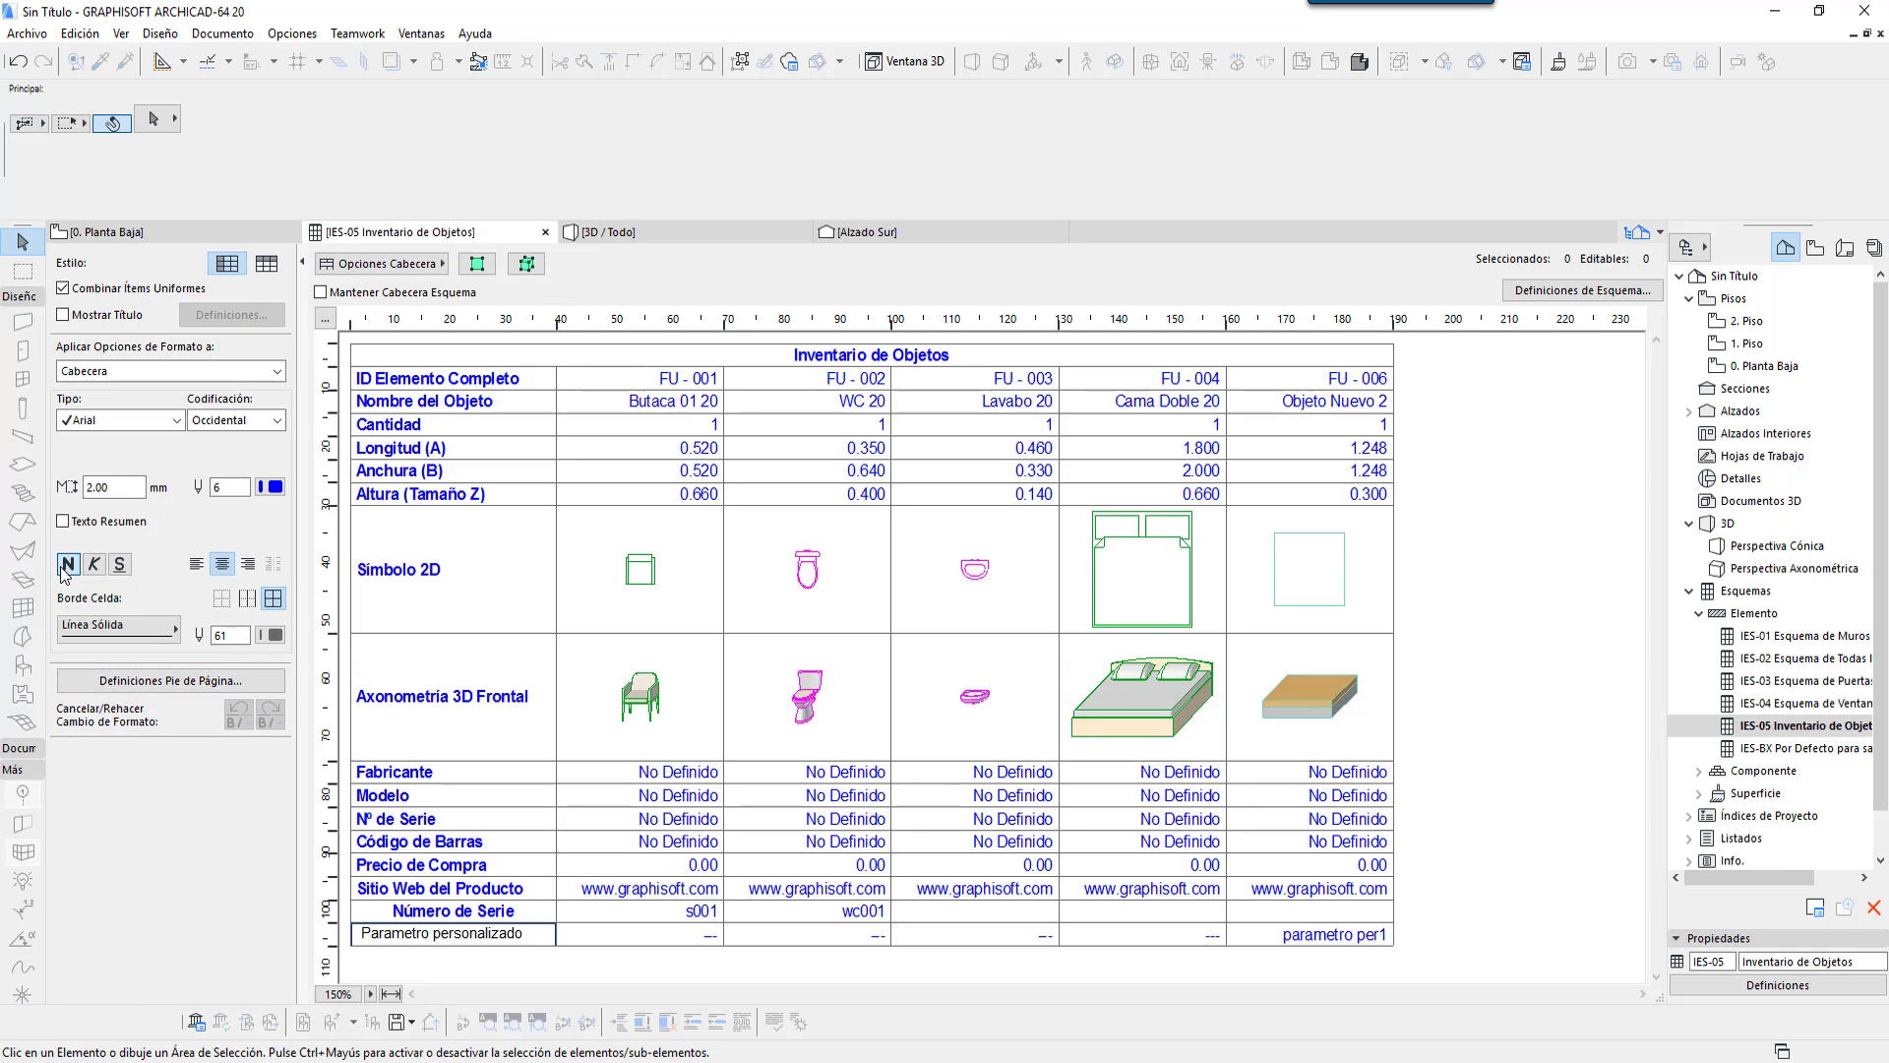
{"action": "left_click", "coordinate": [656, 942]}
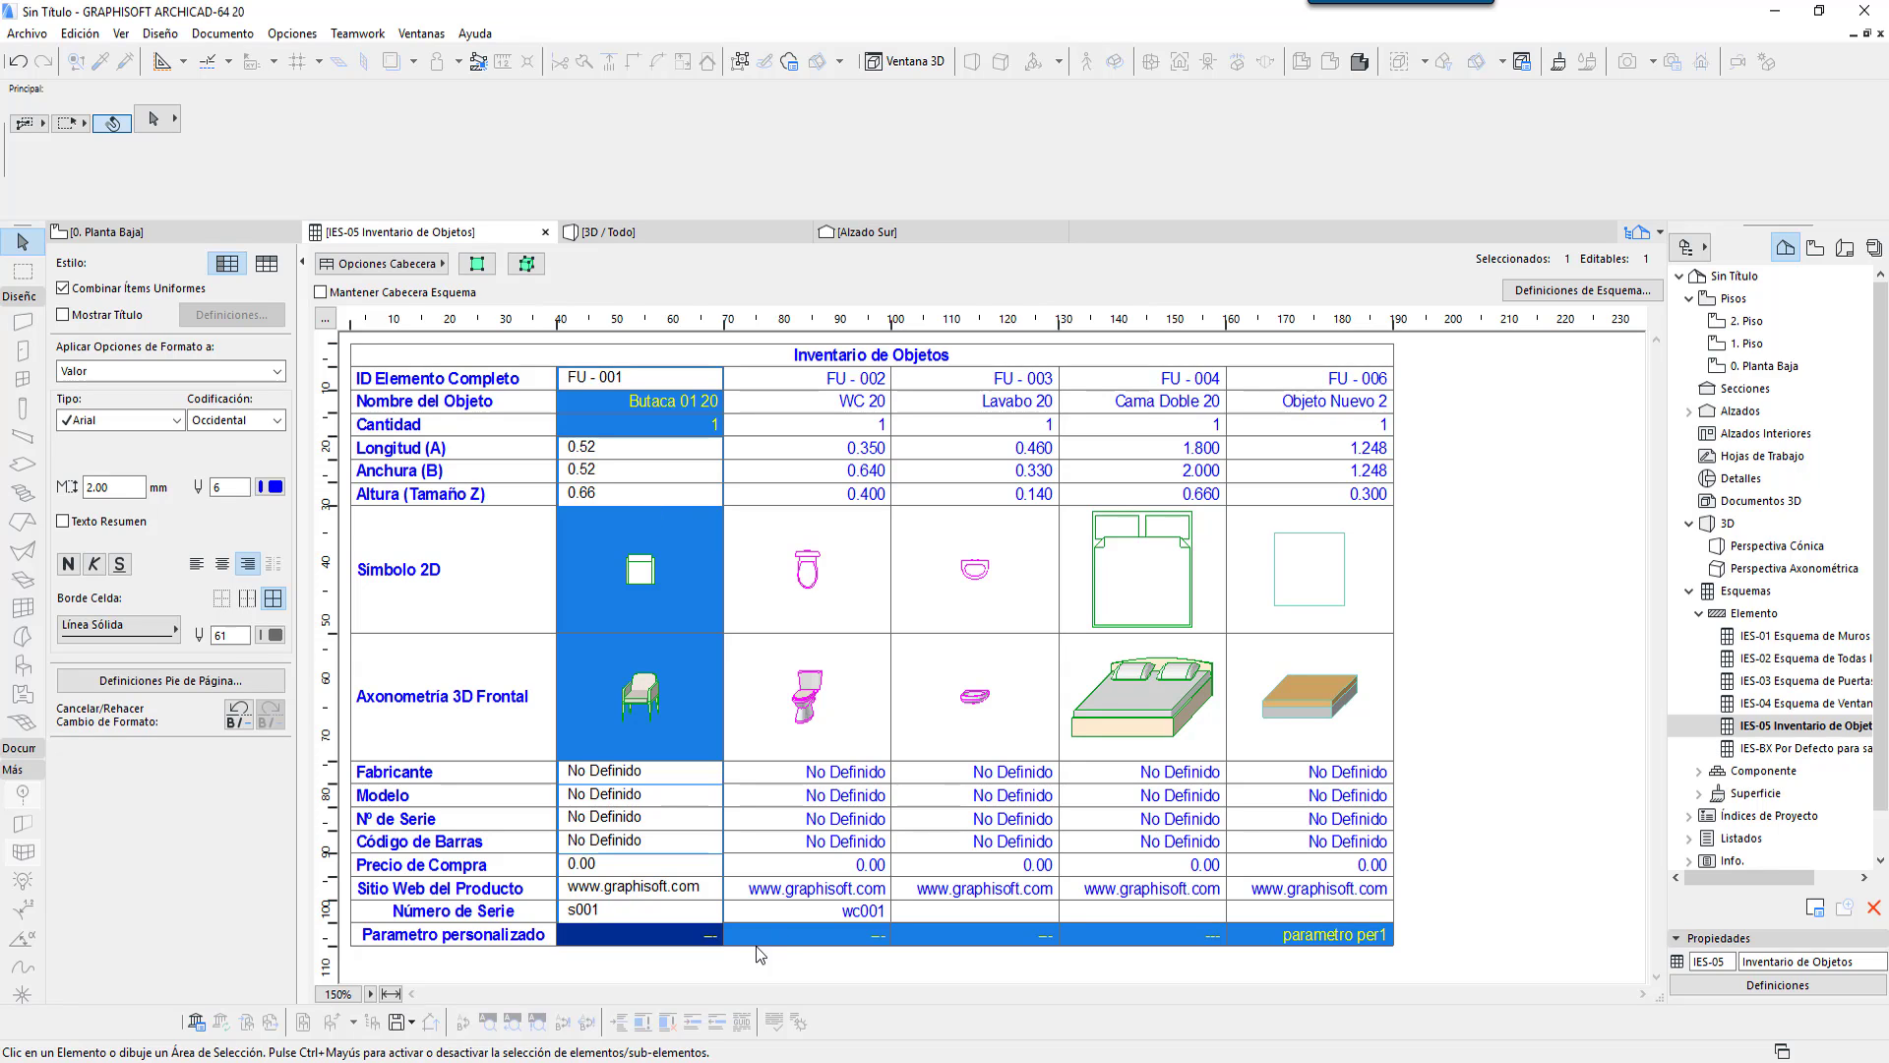
Step: Examine which objects in the schedule offer an editable Parametro personalizado value, going through the row cell by cell up to Objeto Nuevo 2
{"action": "left_click", "coordinate": [783, 932]}
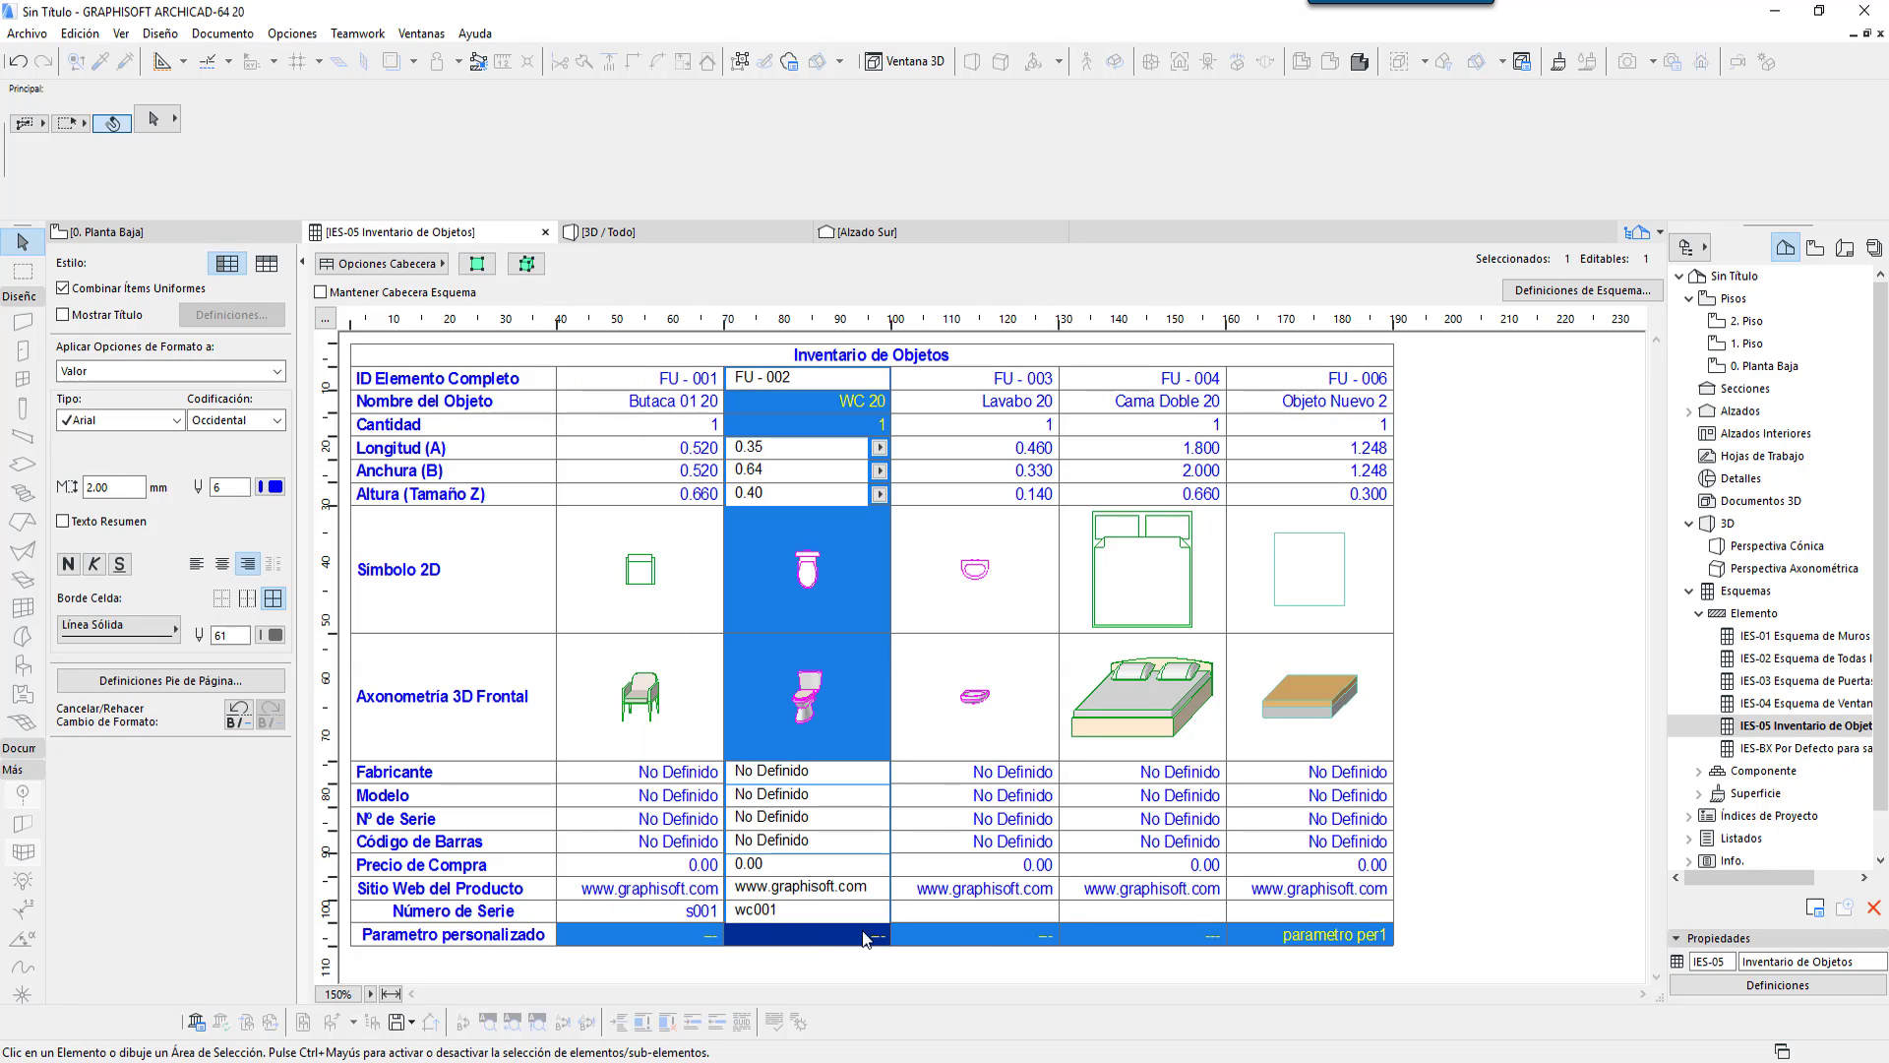
{"action": "left_click", "coordinate": [966, 932]}
{"action": "left_click", "coordinate": [1087, 942]}
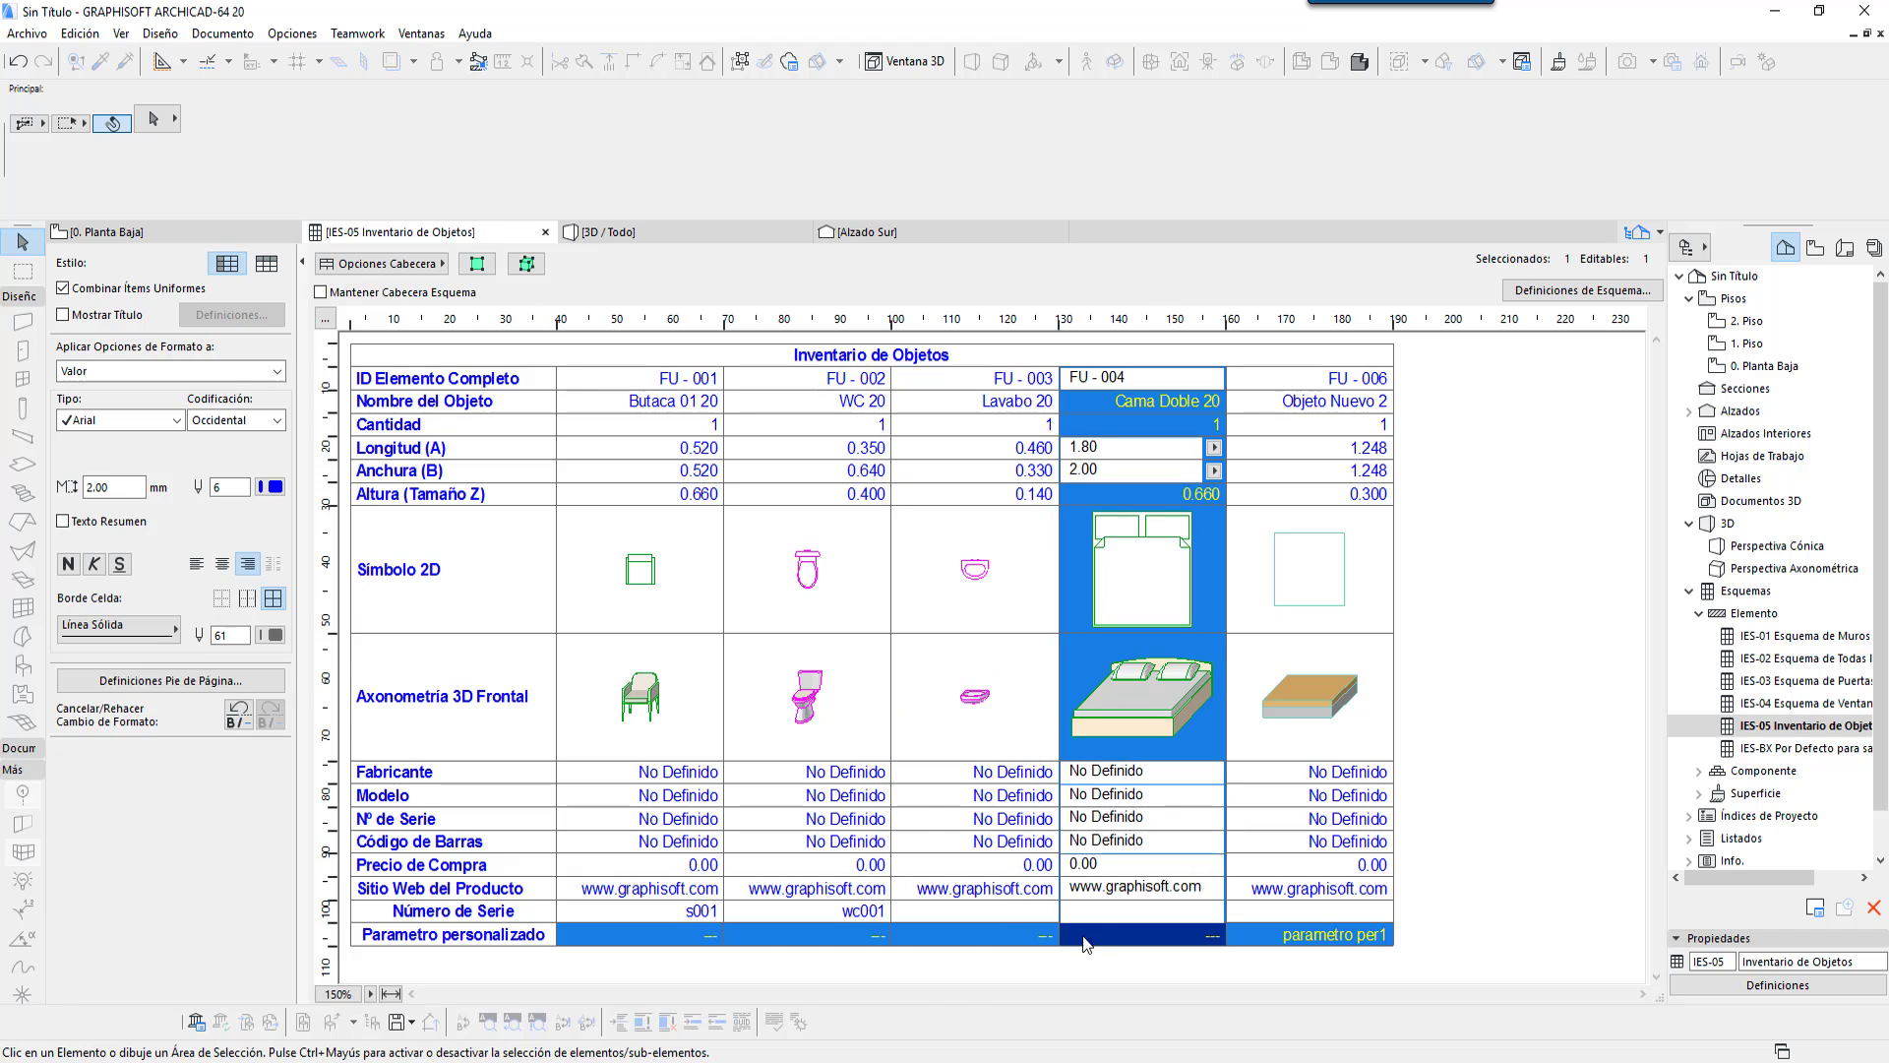
{"action": "left_click", "coordinate": [694, 937]}
{"action": "left_click", "coordinate": [776, 931]}
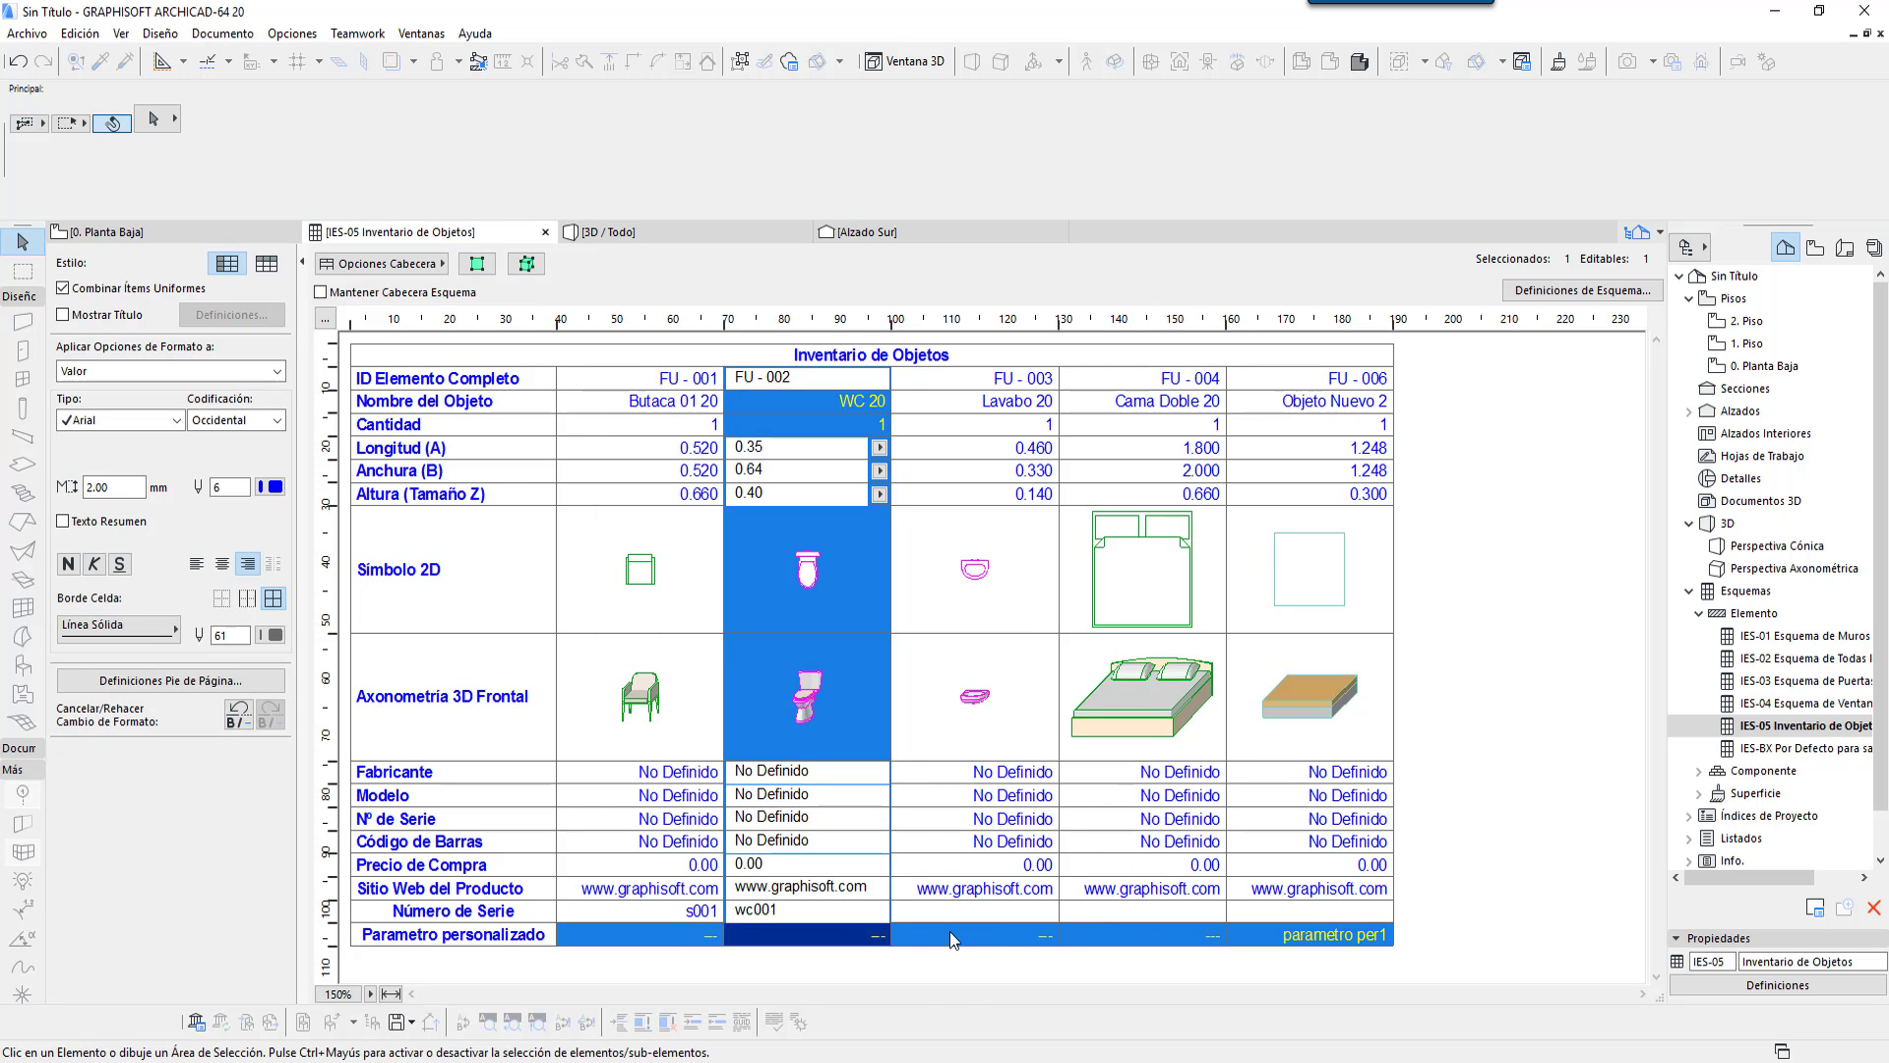
{"action": "left_click", "coordinate": [949, 935]}
{"action": "left_click", "coordinate": [681, 935]}
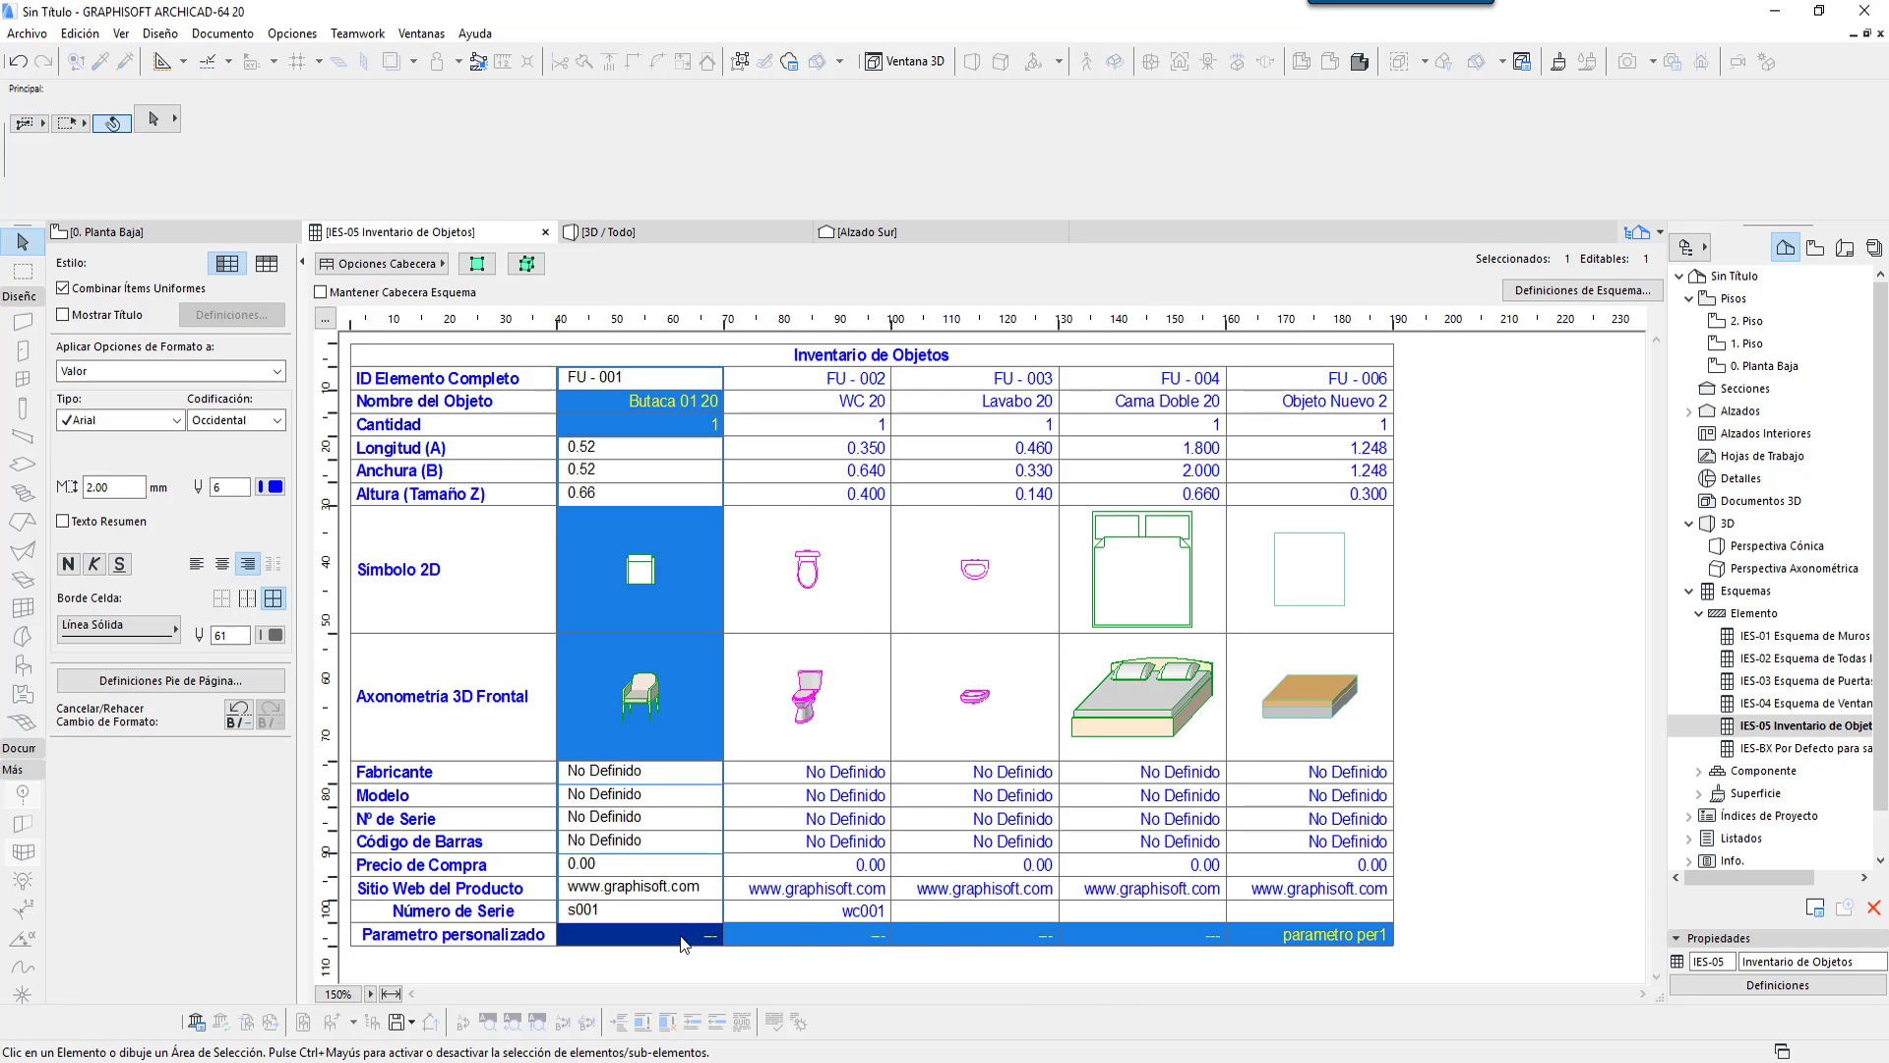
{"action": "left_click", "coordinate": [791, 935]}
{"action": "left_click", "coordinate": [1023, 933]}
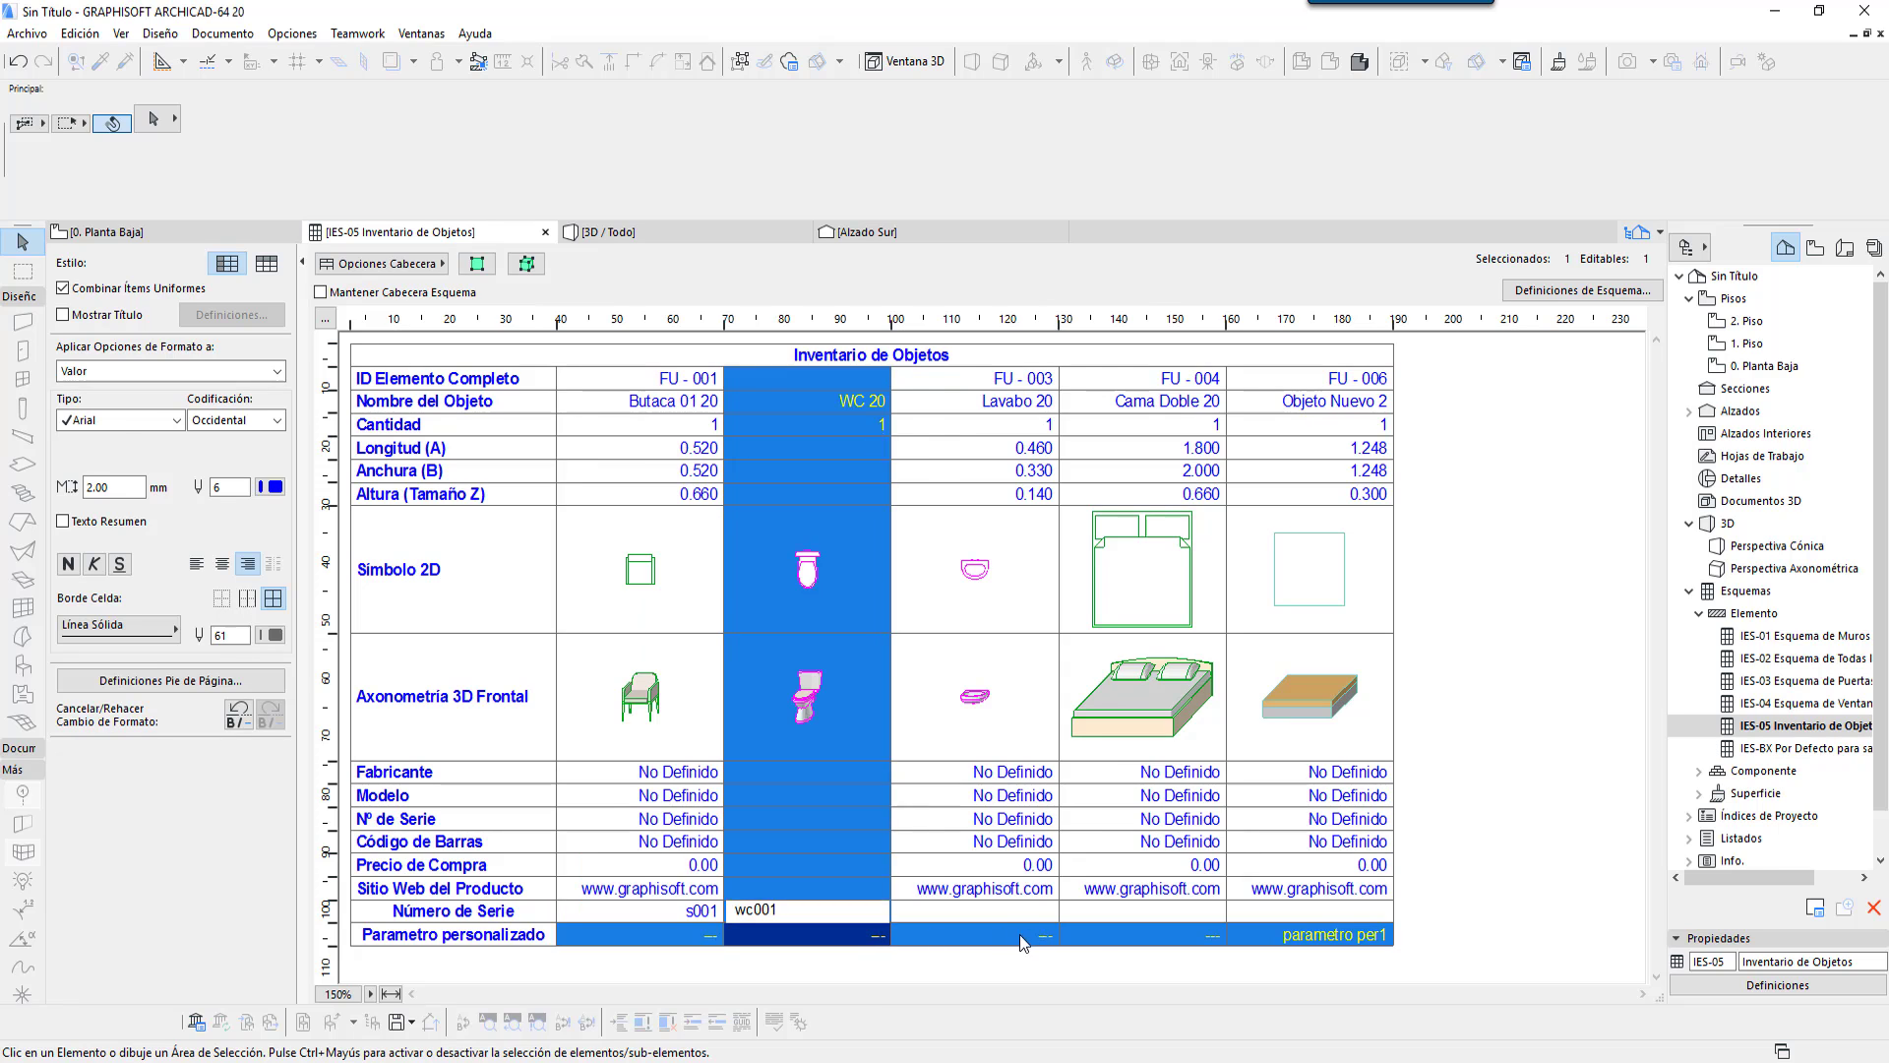
{"action": "left_click", "coordinate": [1101, 933]}
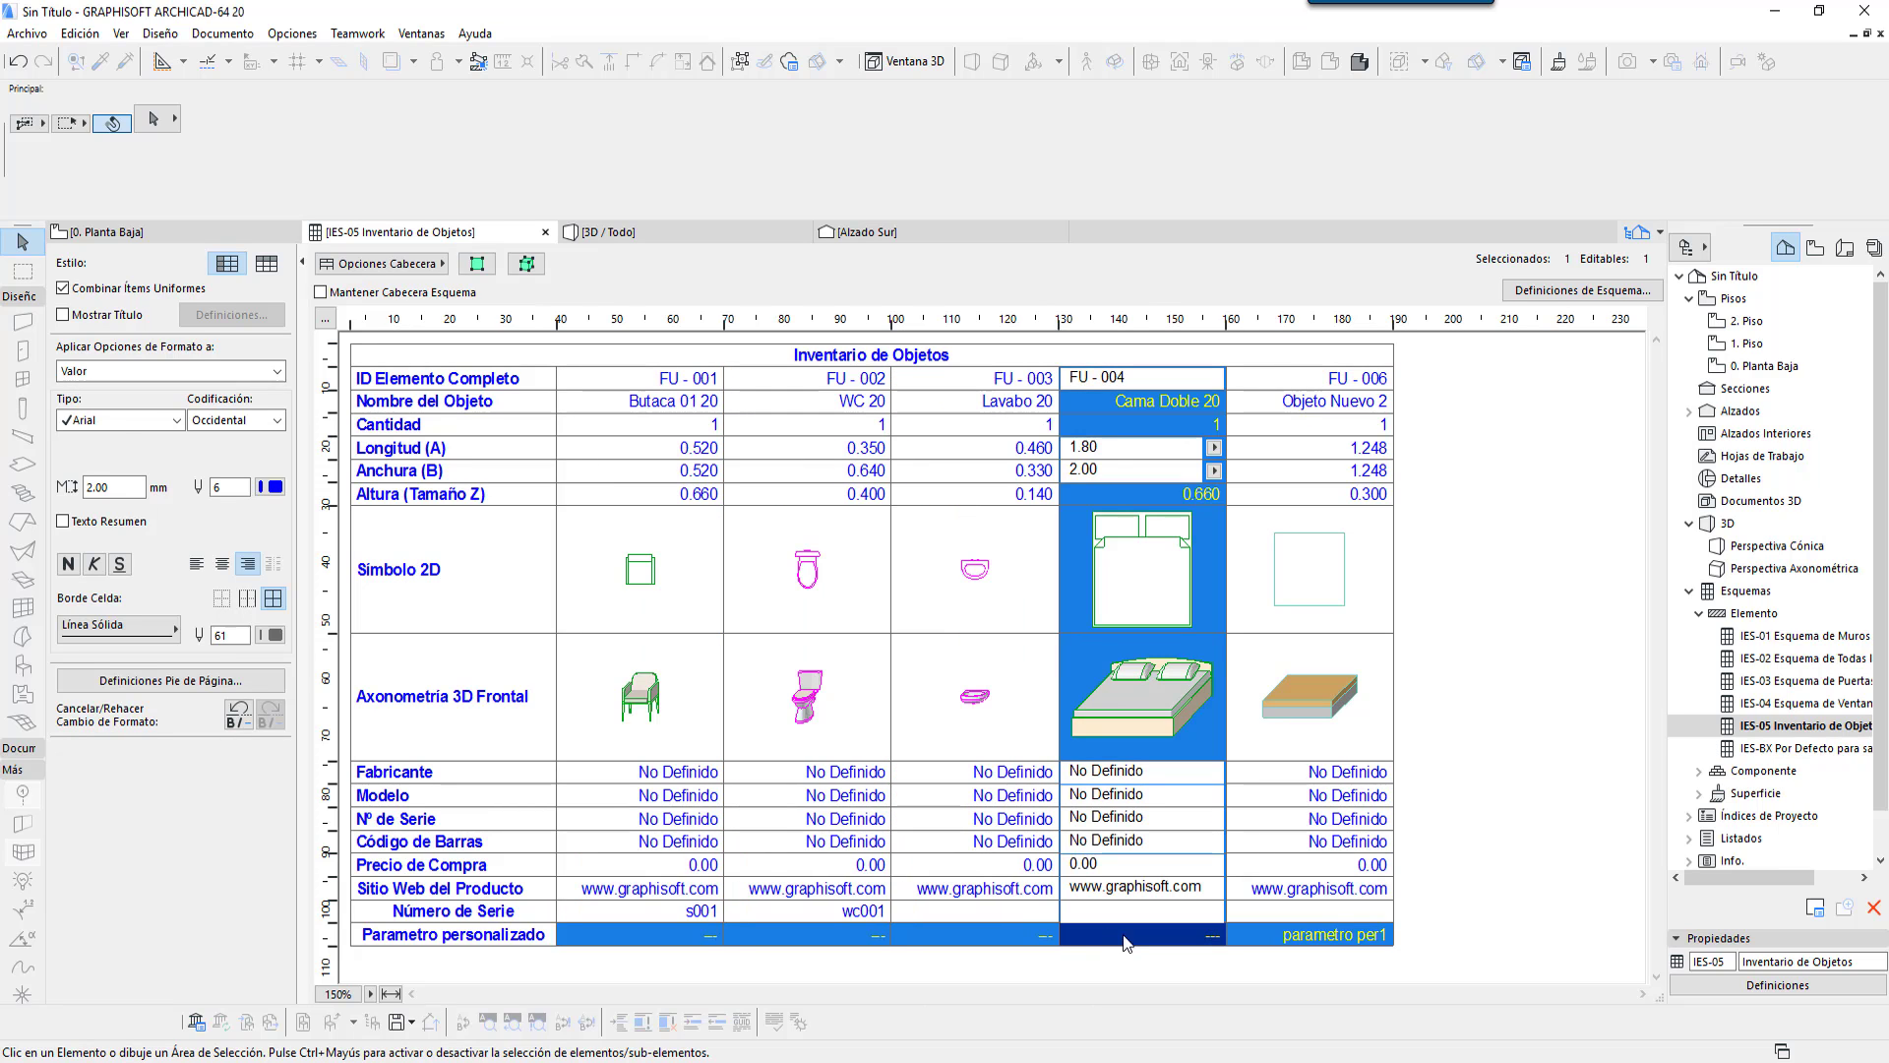
{"action": "left_click", "coordinate": [1267, 940]}
{"action": "left_click", "coordinate": [1274, 941]}
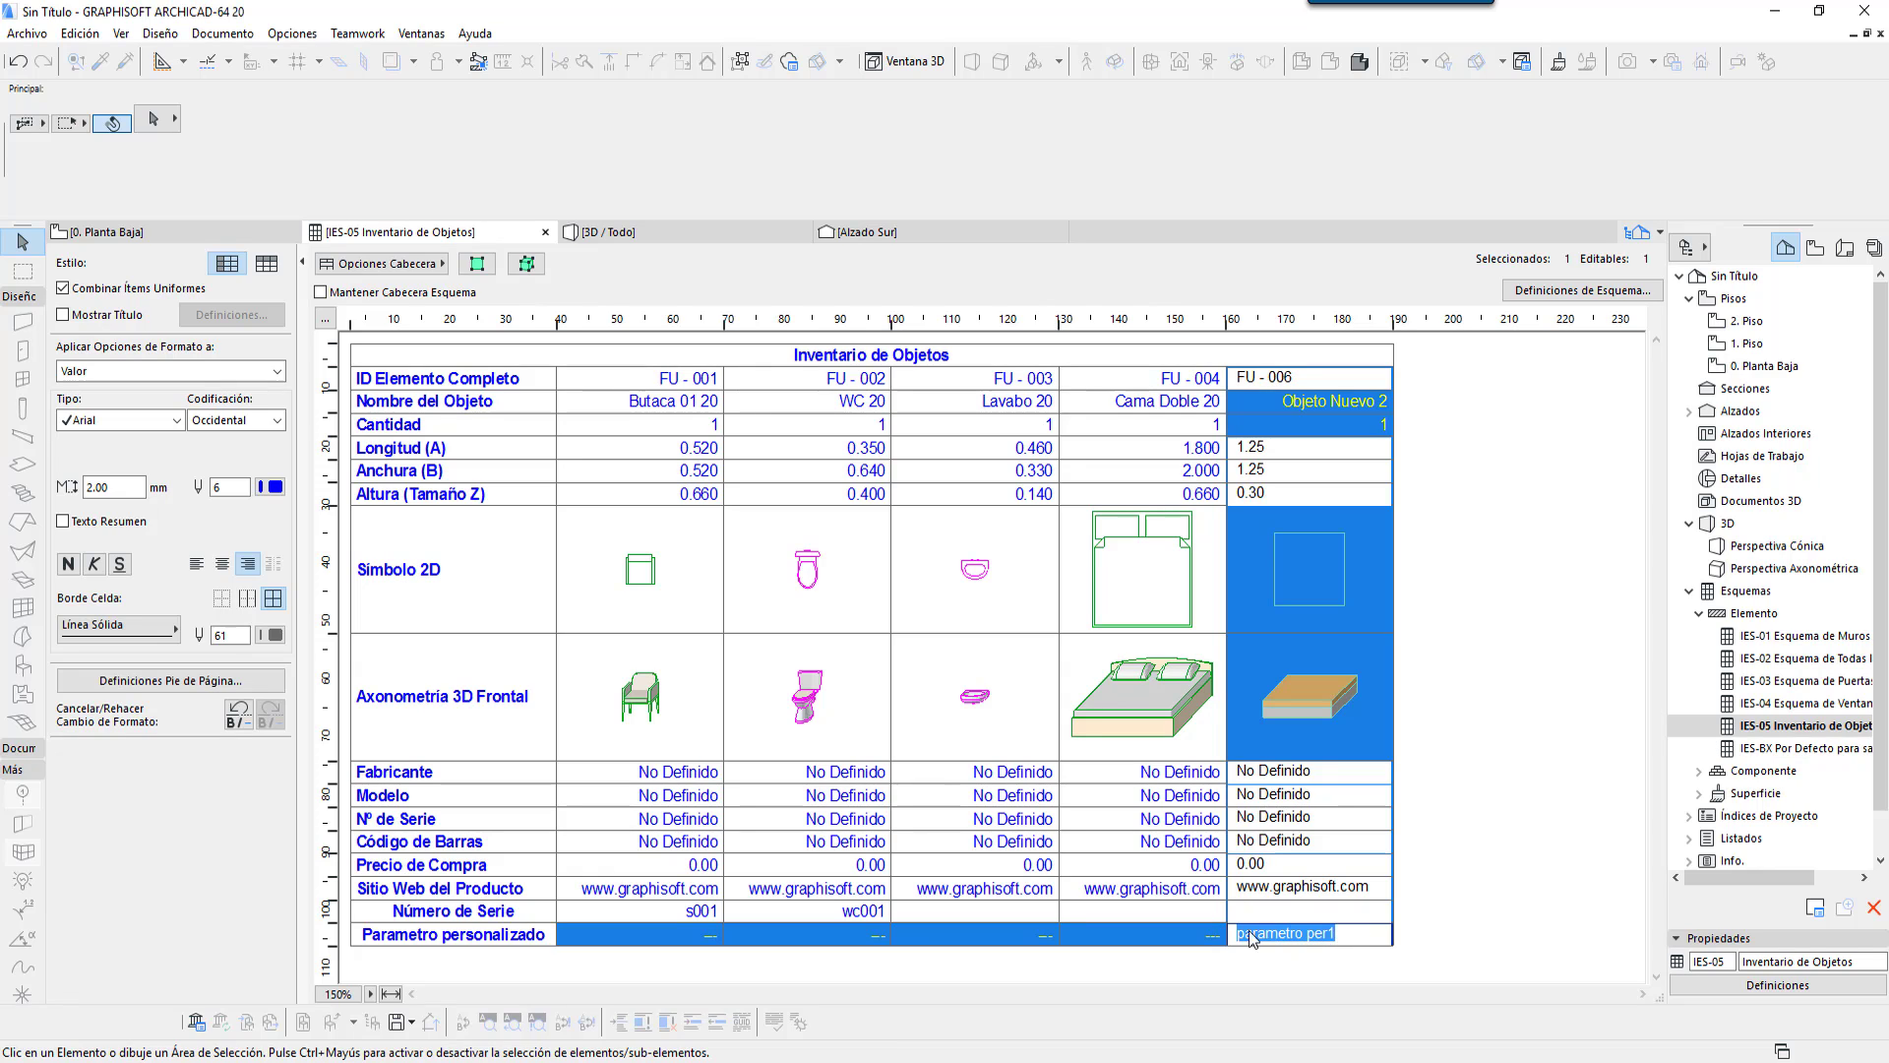
{"action": "left_click", "coordinate": [1359, 972]}
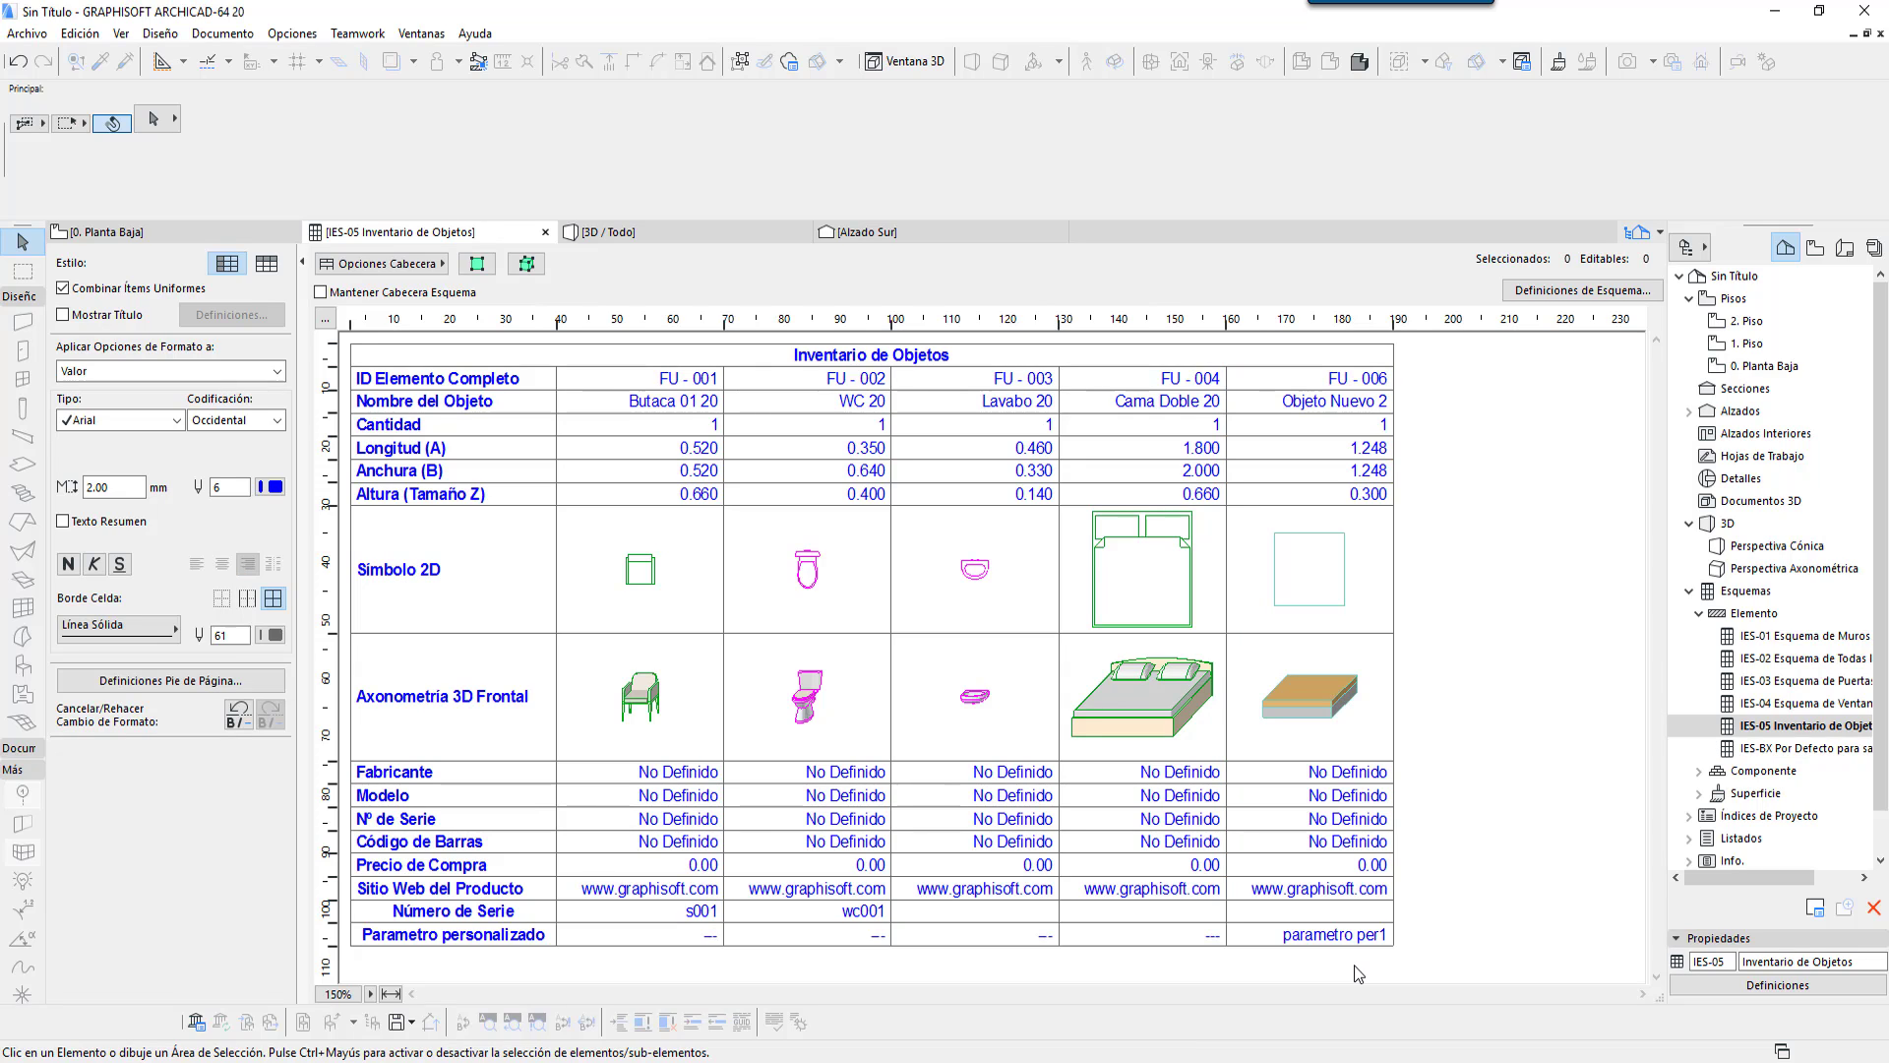